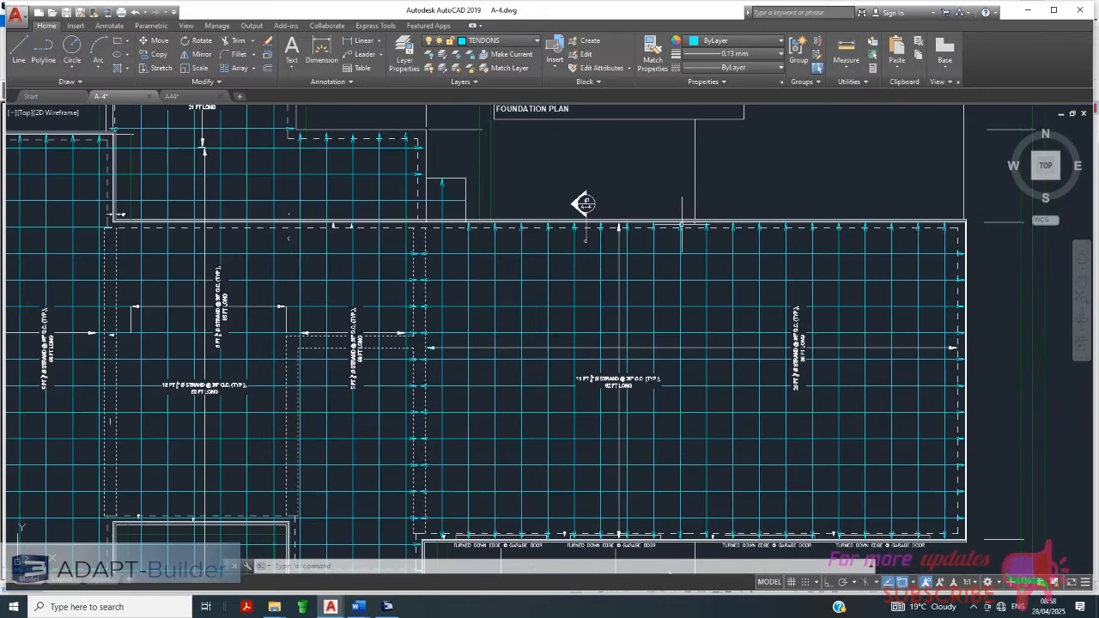
# Examine the PT strand plan of Plan #2215, including the tendon layout, slab outline and concrete quantity note
pyautogui.scroll(-5, 582, 204)
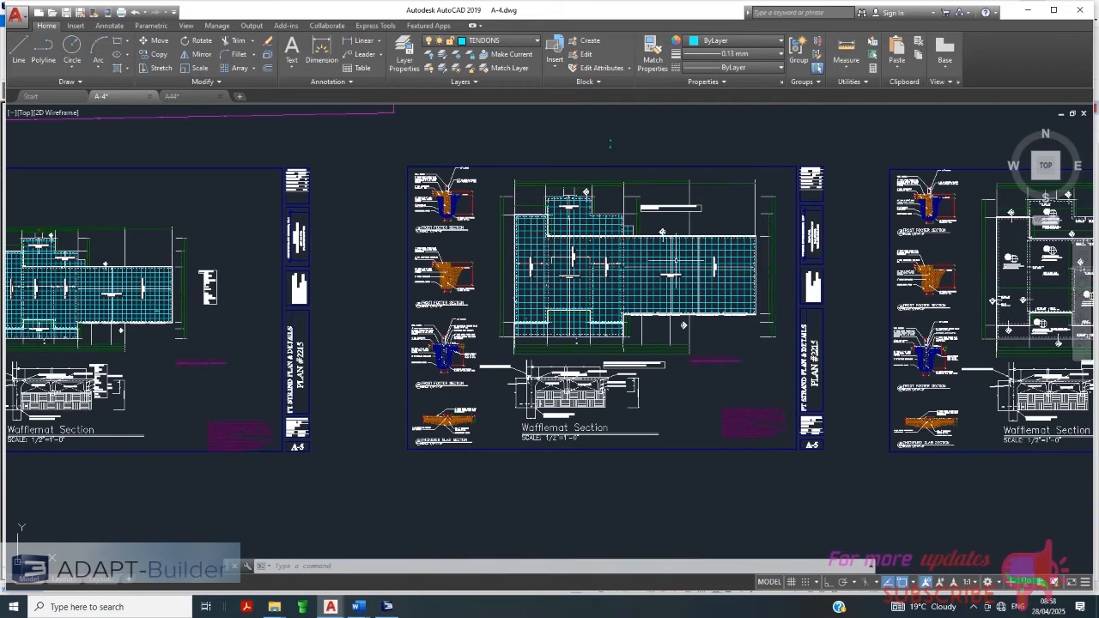
pyautogui.scroll(2, 603, 239)
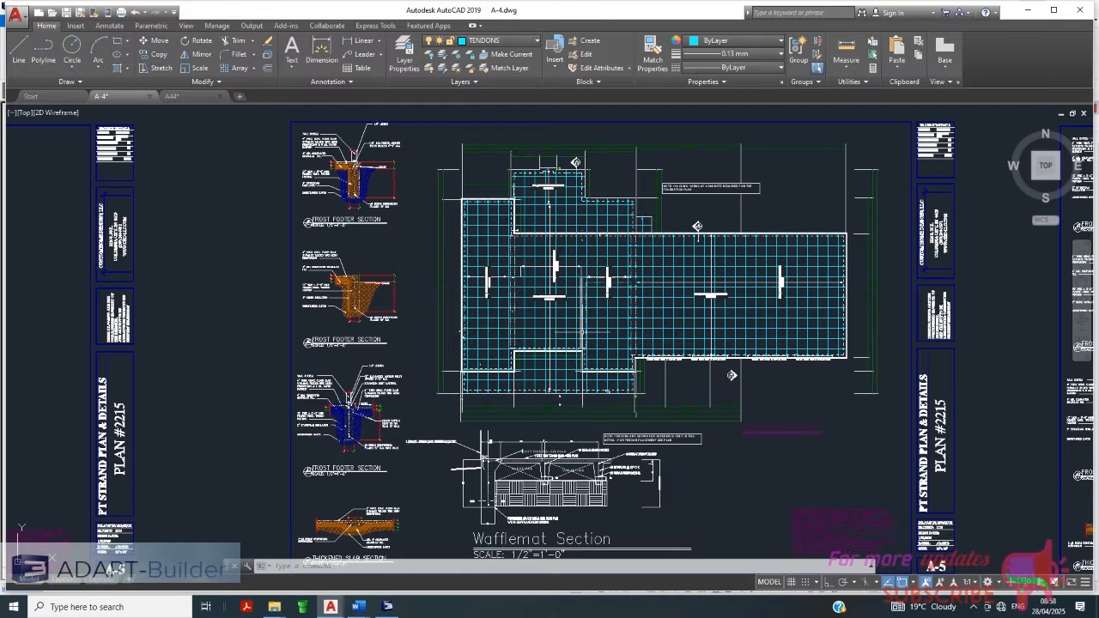
pyautogui.scroll(-2, 561, 318)
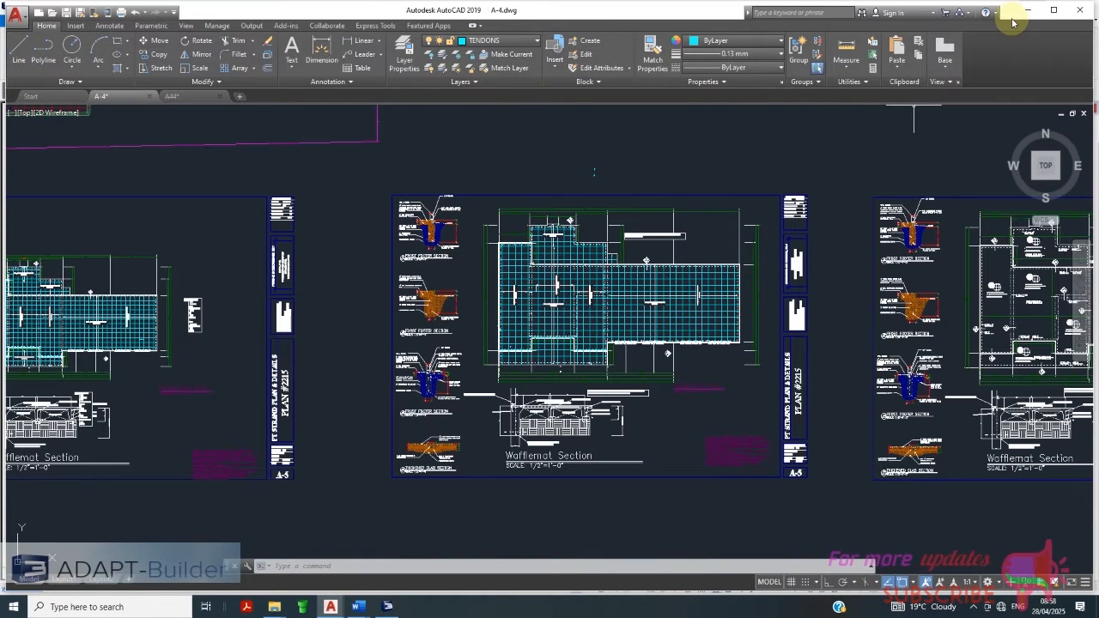
pyautogui.scroll(2, 584, 275)
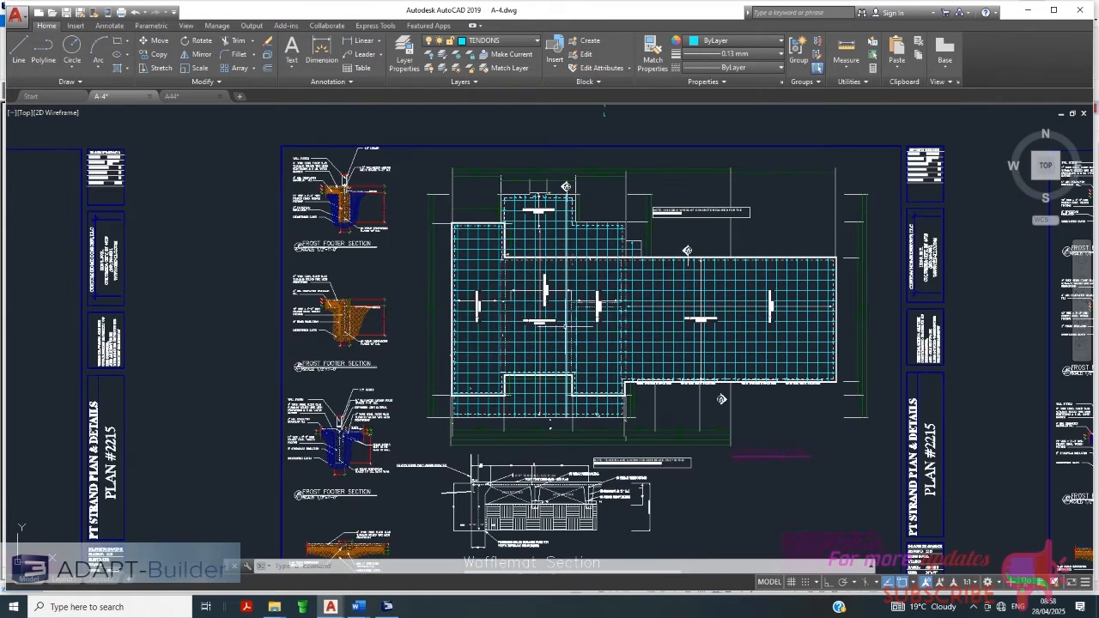
pyautogui.scroll(2, 647, 422)
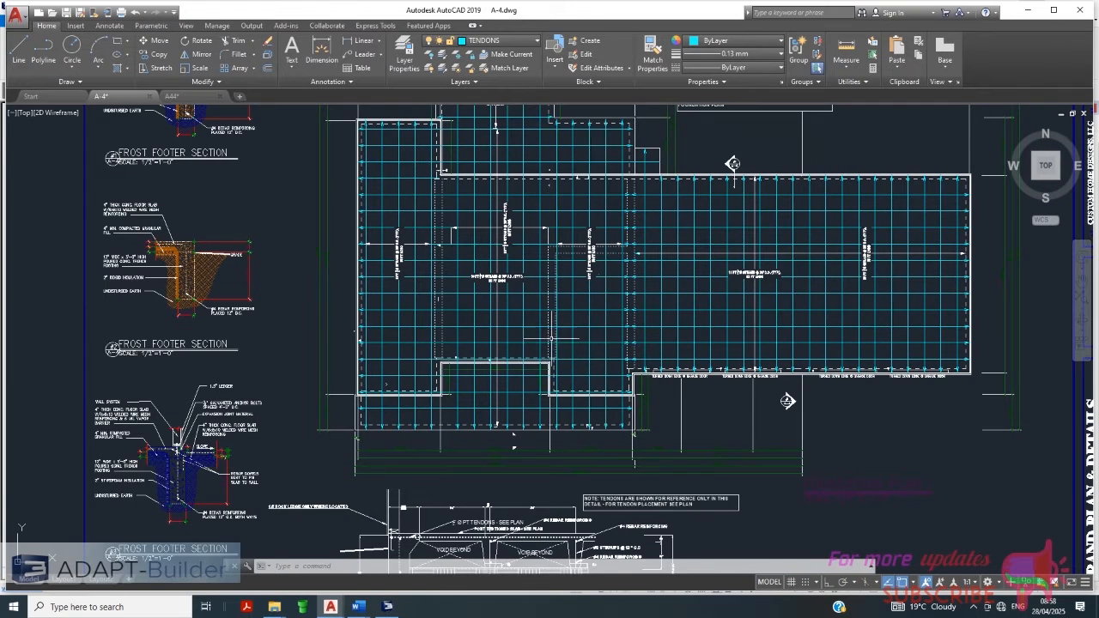
pyautogui.scroll(-2, 550, 352)
pyautogui.scroll(2, 708, 166)
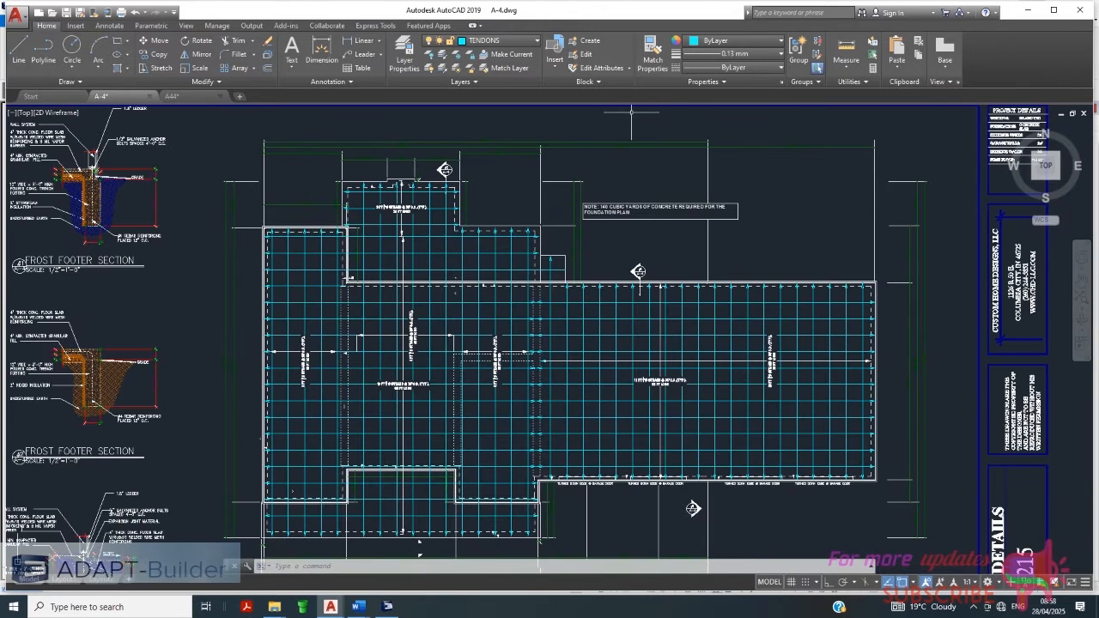
pyautogui.scroll(3, 622, 135)
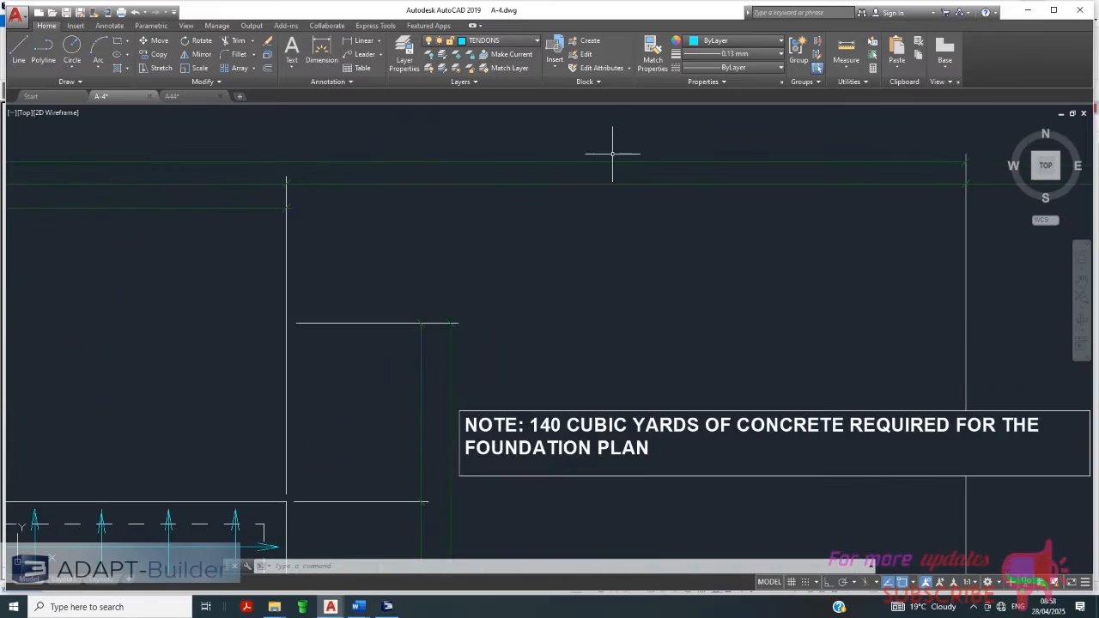
pyautogui.scroll(-3, 611, 154)
pyautogui.scroll(-3, 657, 201)
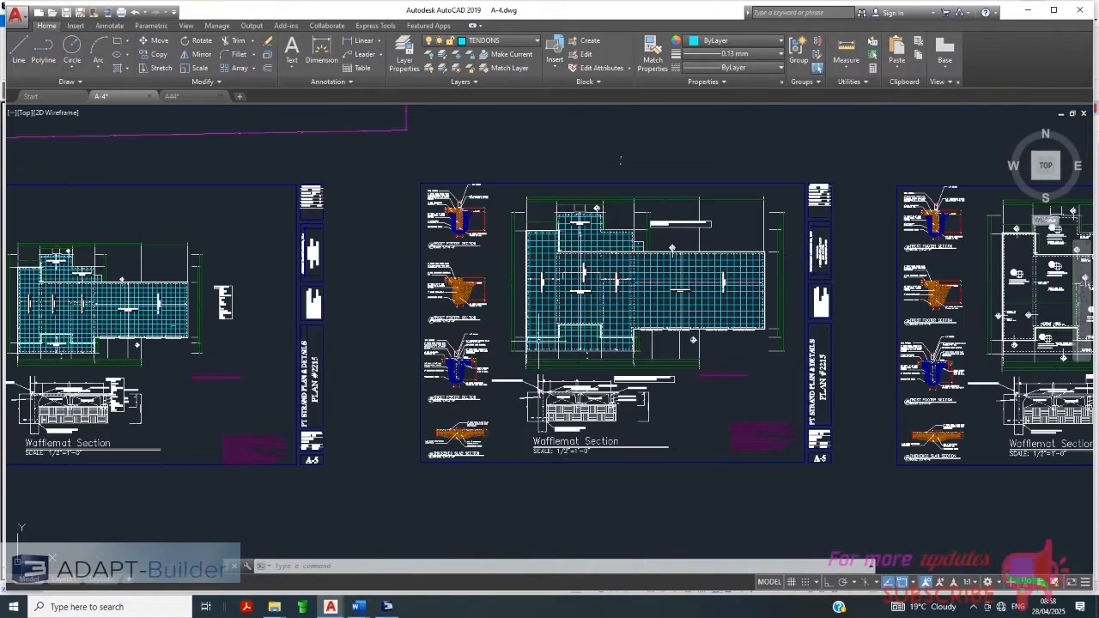
pyautogui.scroll(3, 483, 241)
pyautogui.scroll(-4, 463, 267)
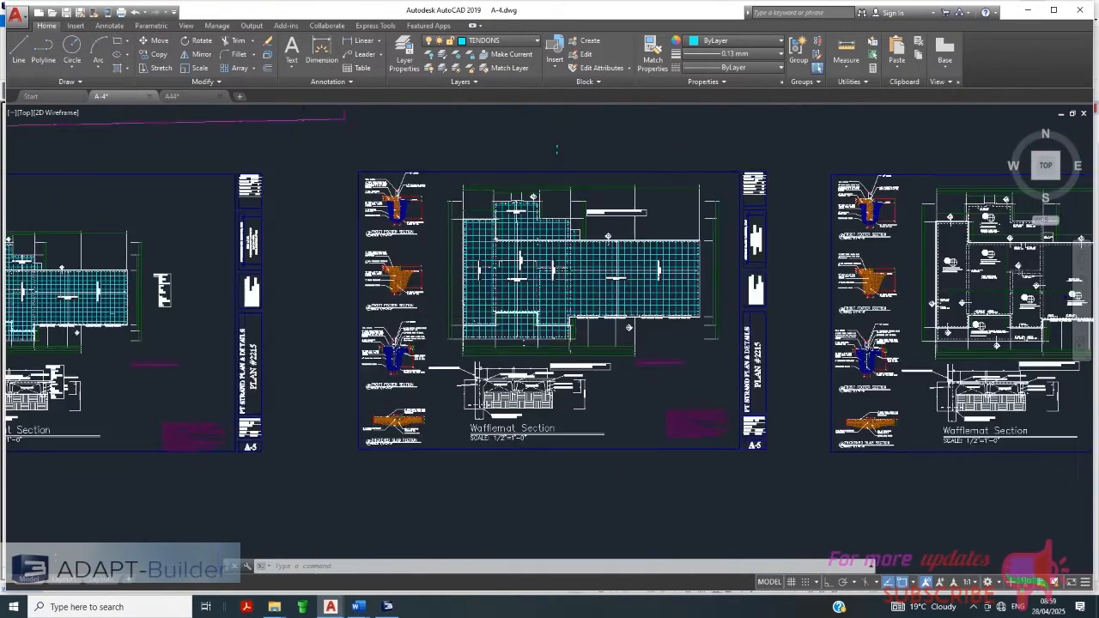
pyautogui.scroll(-3, 556, 149)
# In ADAPT-Builder, close the open slab model and start a new session with the SOG program, PT/RC mode and US units
pyautogui.click(1028, 9)
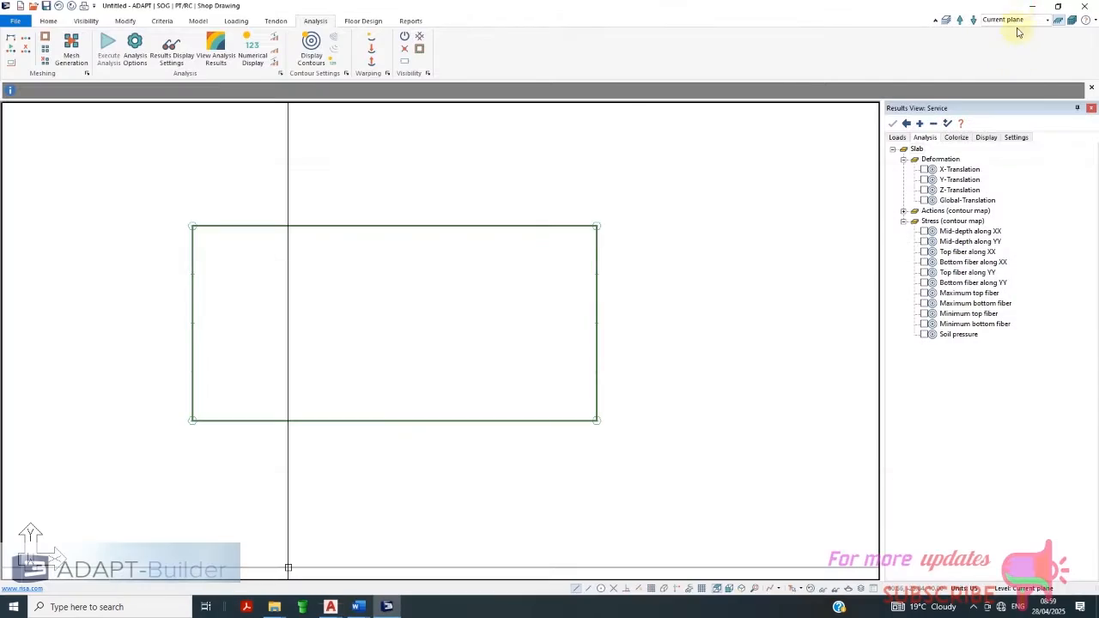
pyautogui.click(1084, 6)
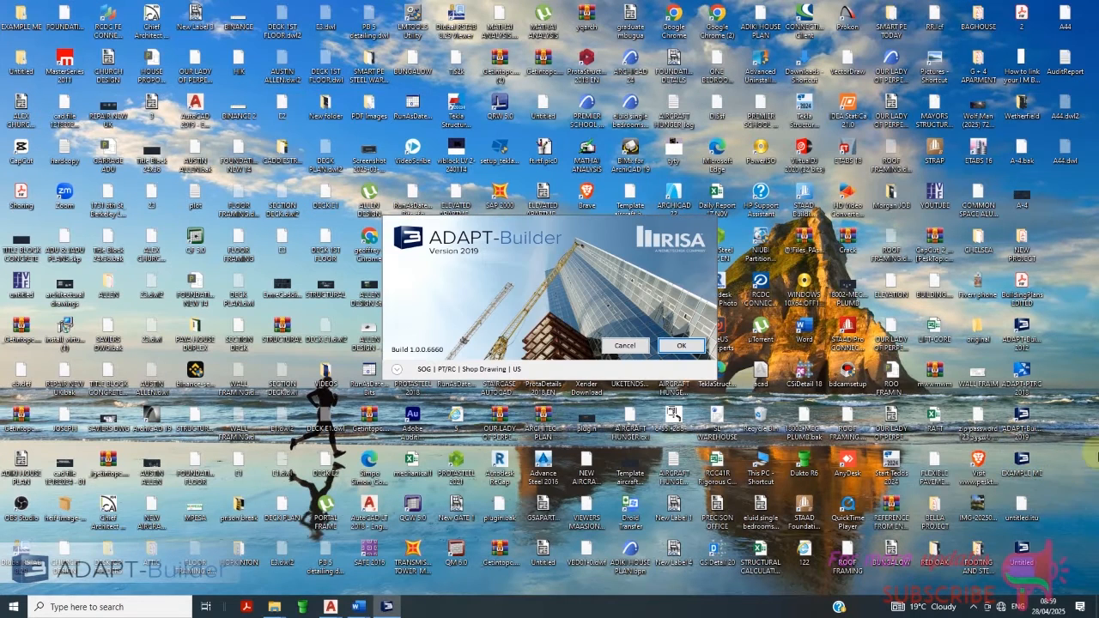
pyautogui.click(398, 370)
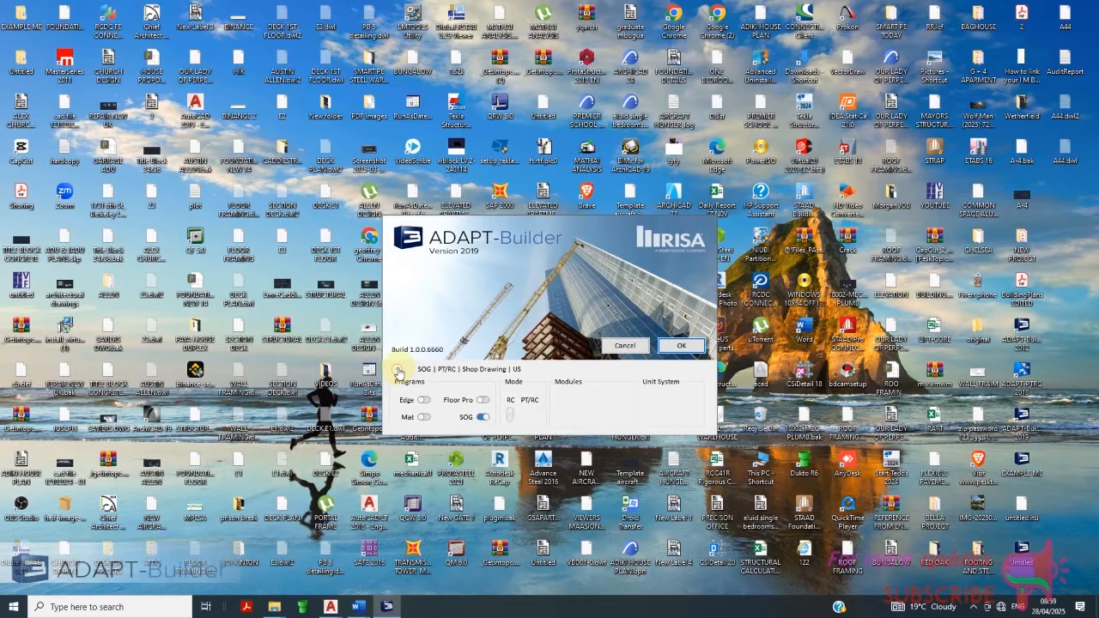
pyautogui.click(425, 401)
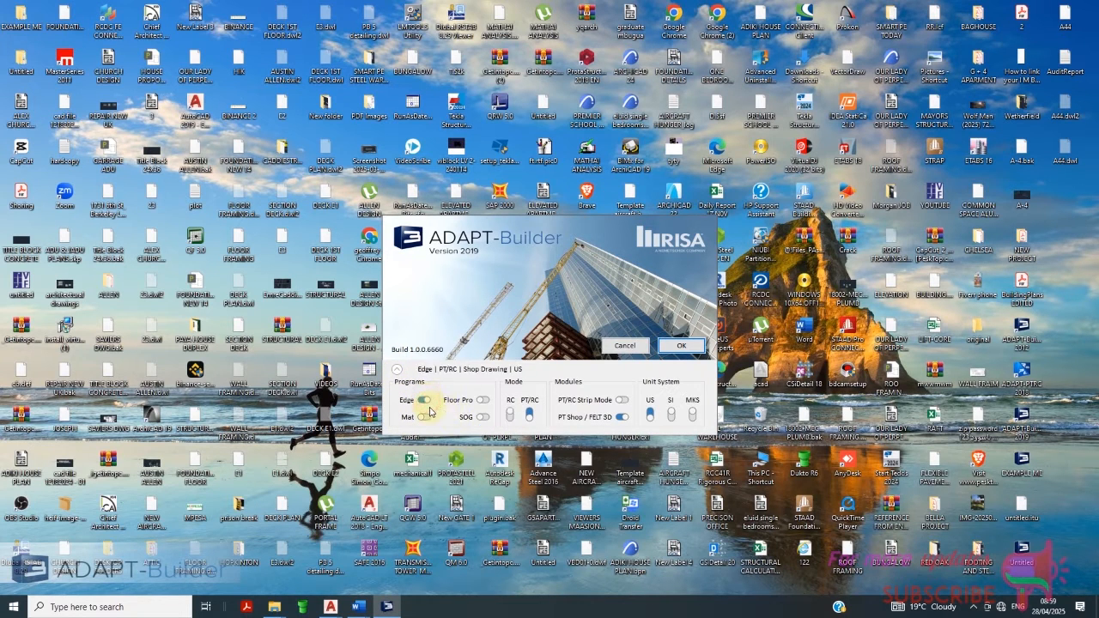
pyautogui.click(482, 401)
pyautogui.click(423, 417)
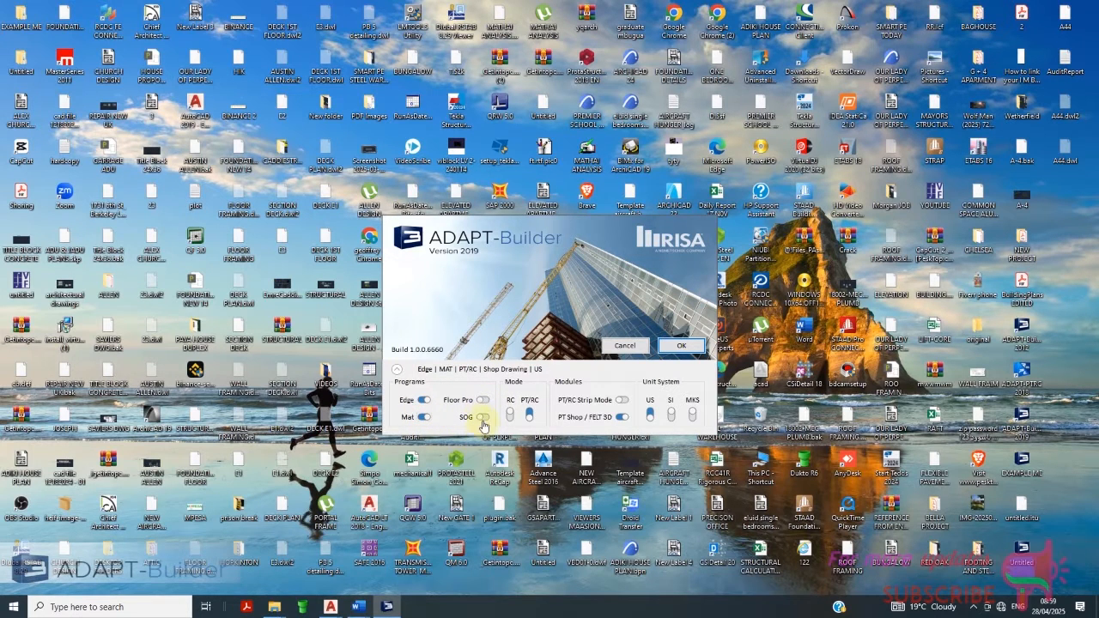
pyautogui.click(484, 418)
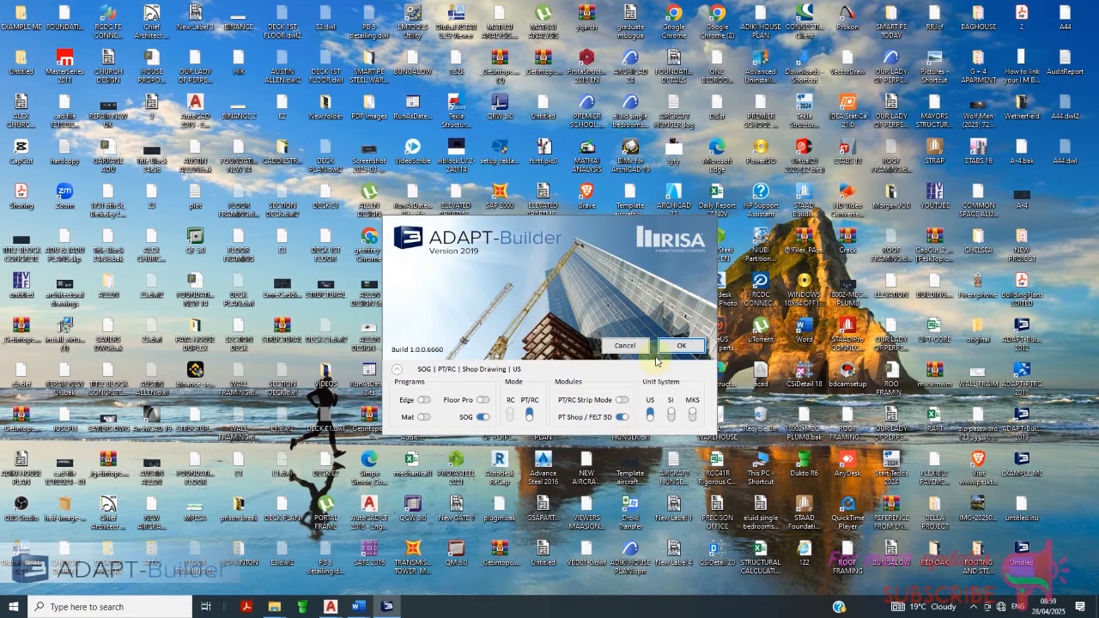
pyautogui.click(678, 346)
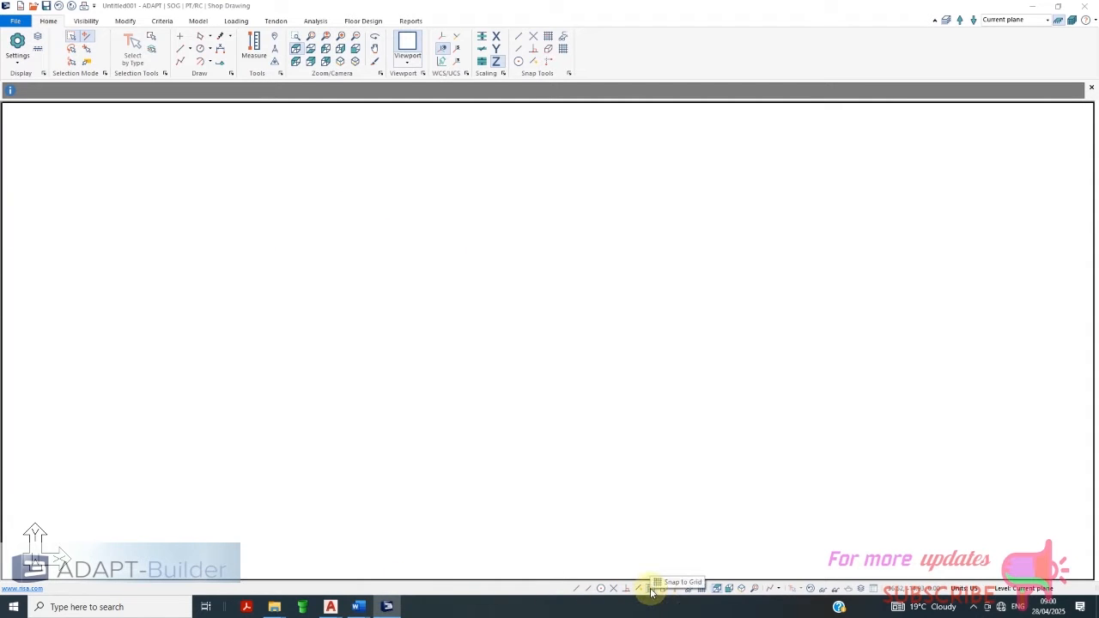
# Accept a 1 ft grid spacing in X and Y and turn on snapping to the grid
pyautogui.click(702, 591)
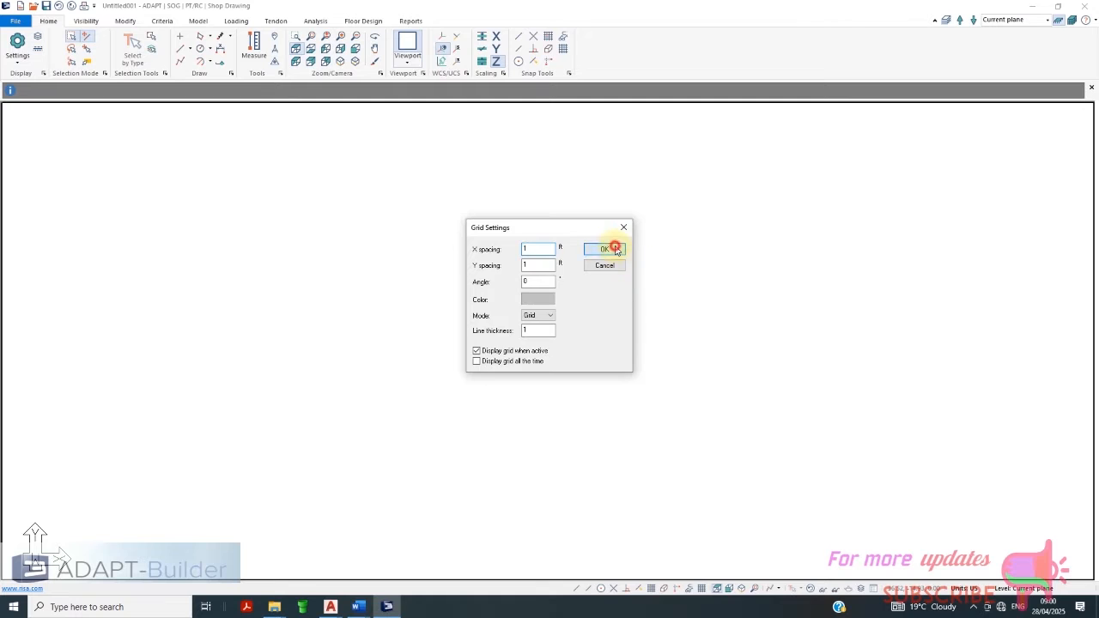
pyautogui.click(615, 250)
pyautogui.click(651, 589)
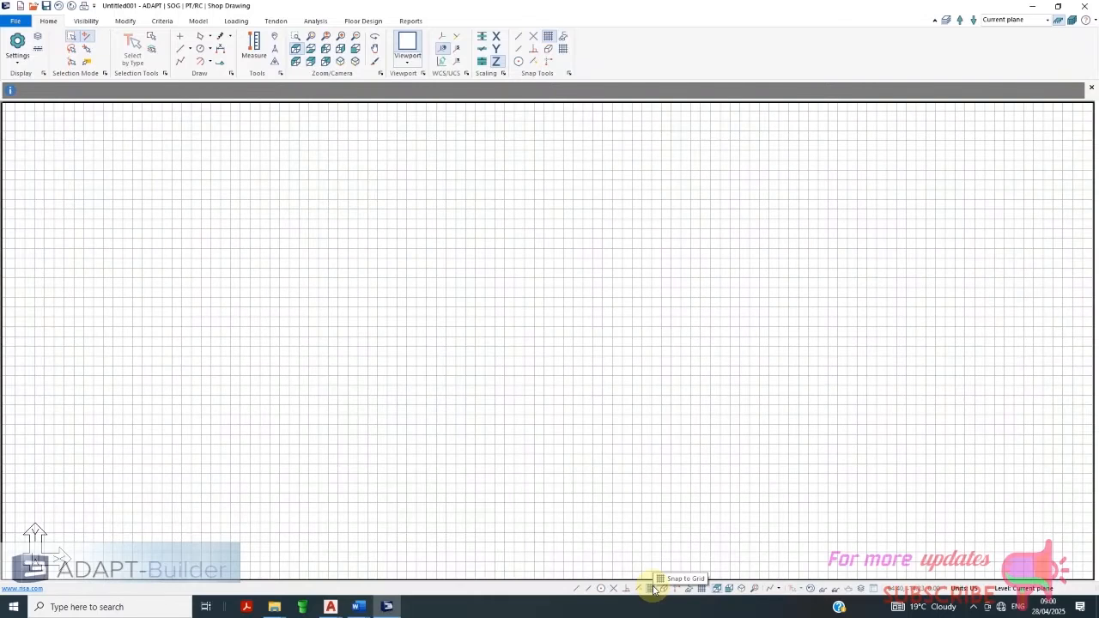
pyautogui.click(702, 591)
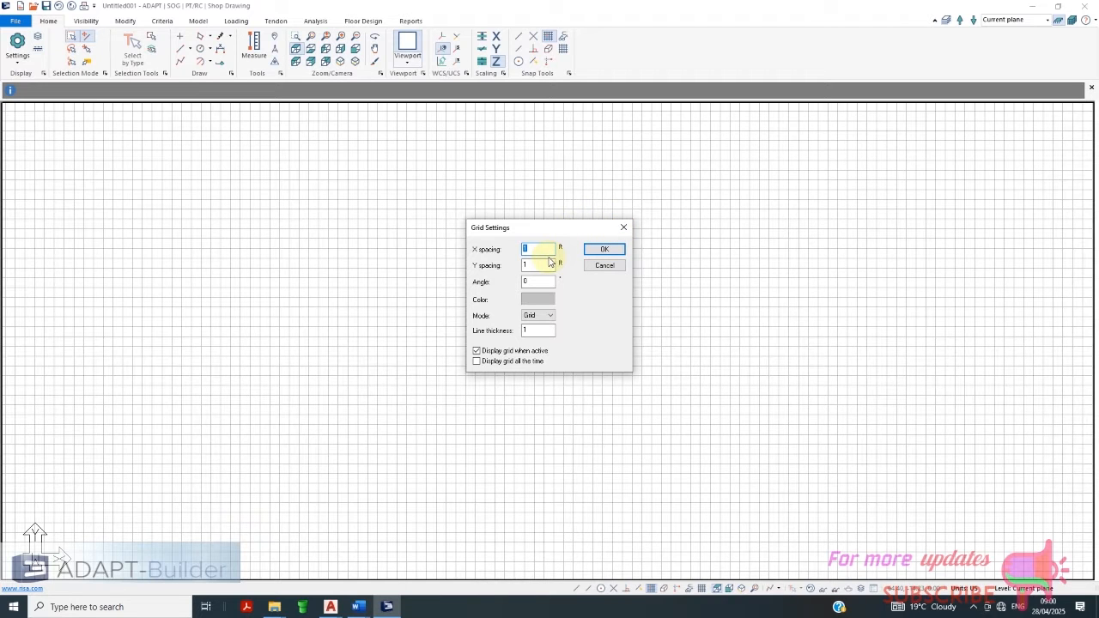
pyautogui.click(624, 228)
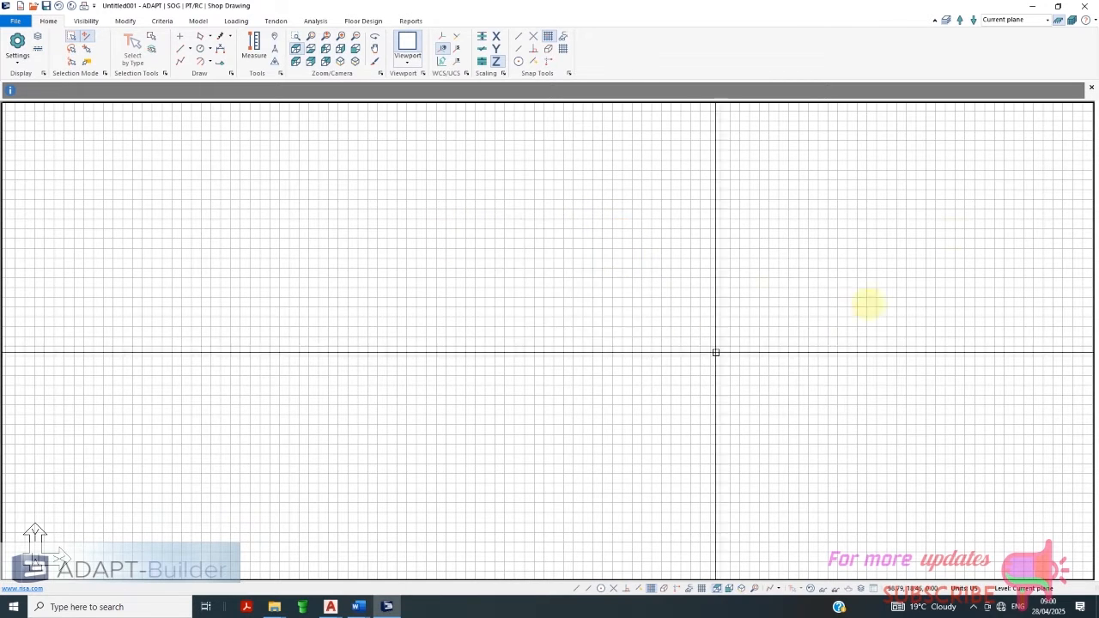
# Make the Bottom plane the active level
pyautogui.click(974, 20)
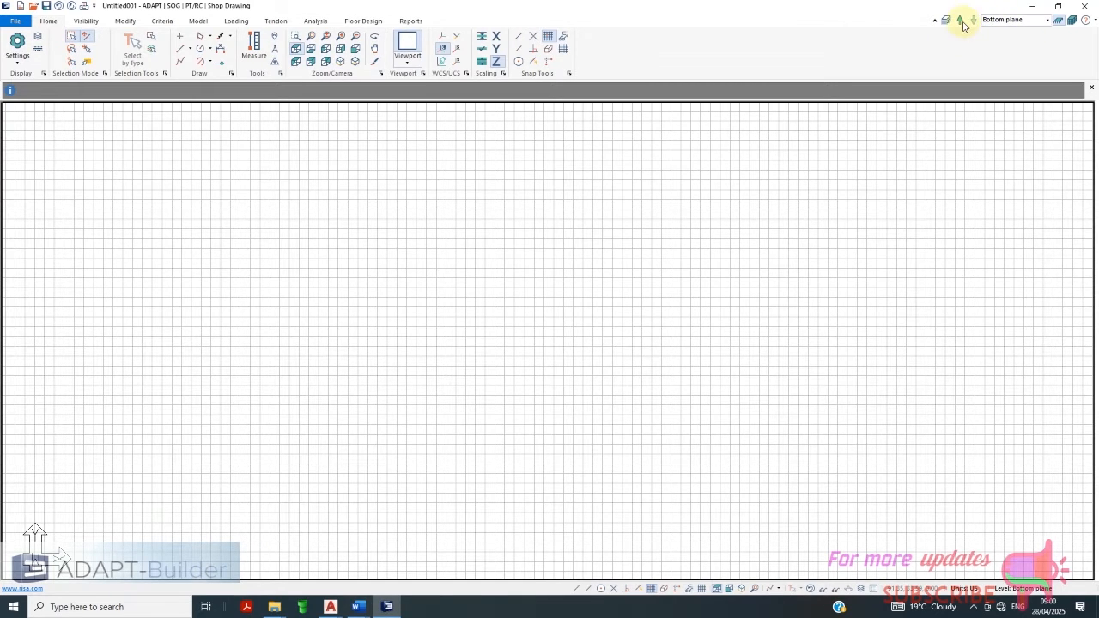
pyautogui.click(1049, 20)
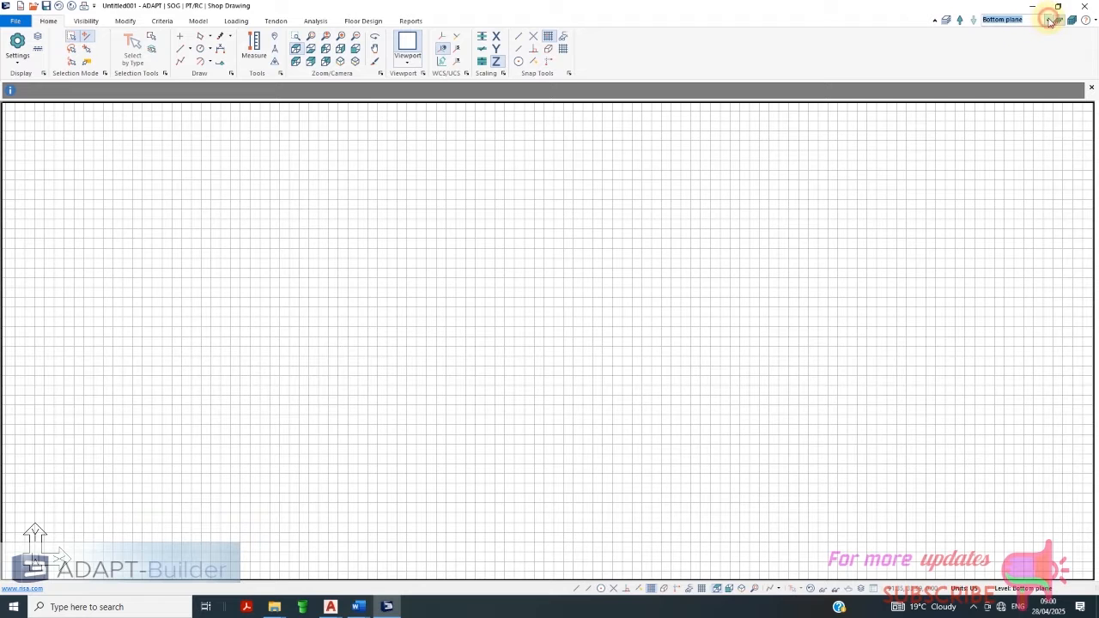
pyautogui.click(1050, 21)
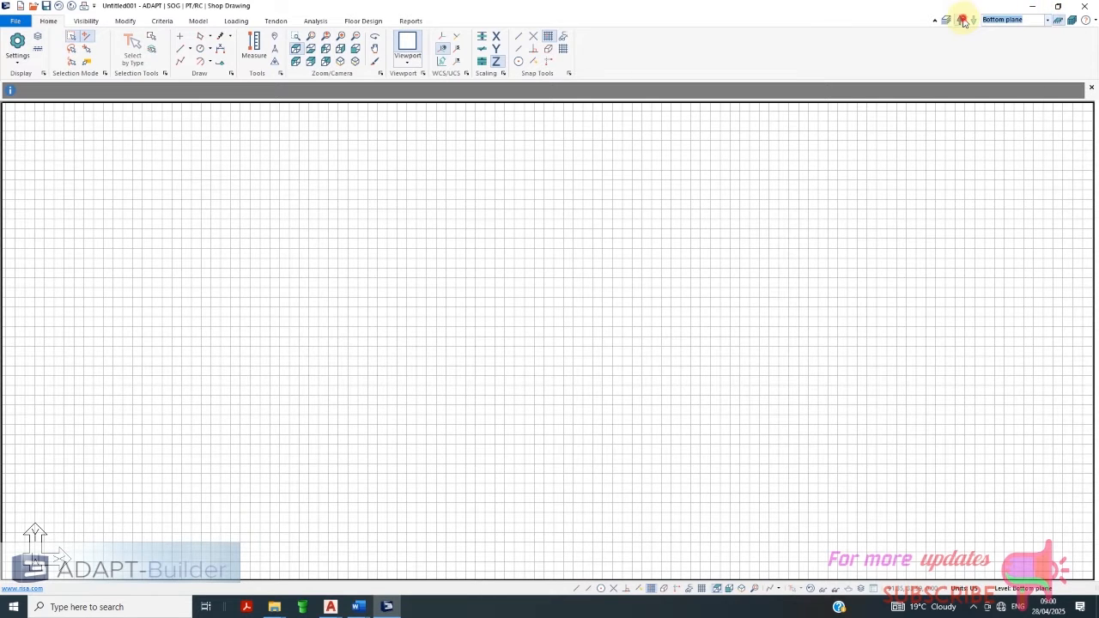
pyautogui.click(962, 20)
pyautogui.click(972, 21)
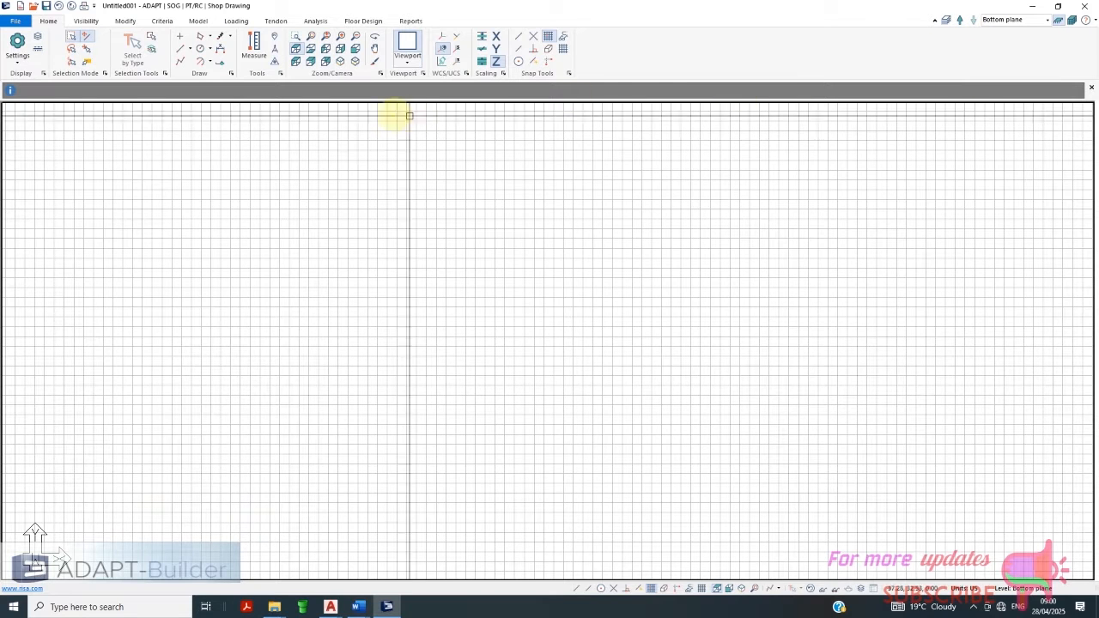
pyautogui.click(84, 21)
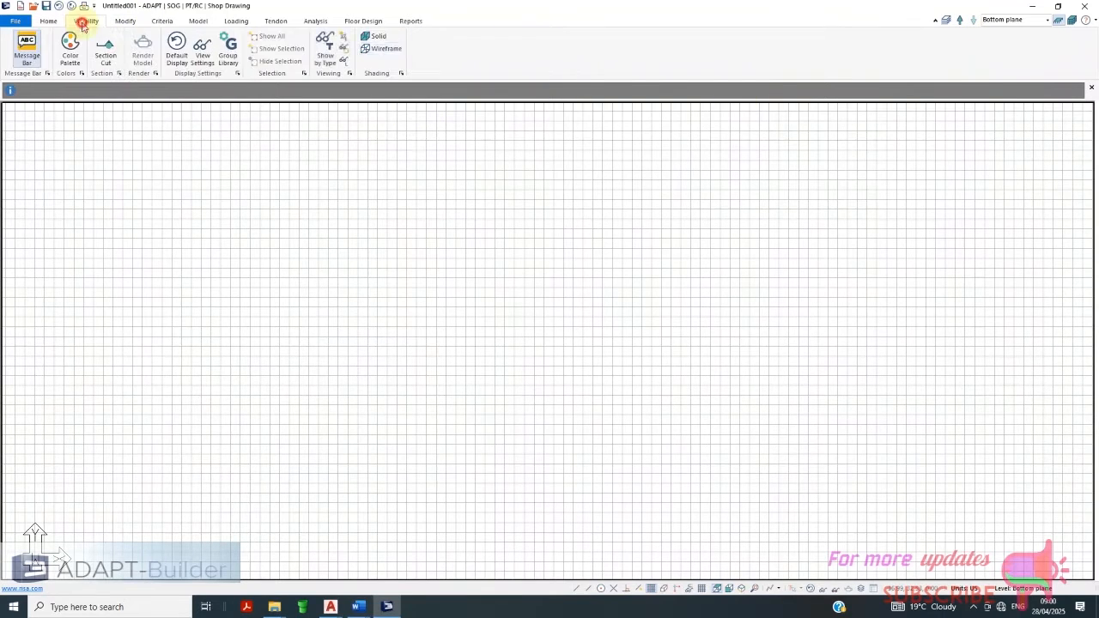
pyautogui.click(127, 21)
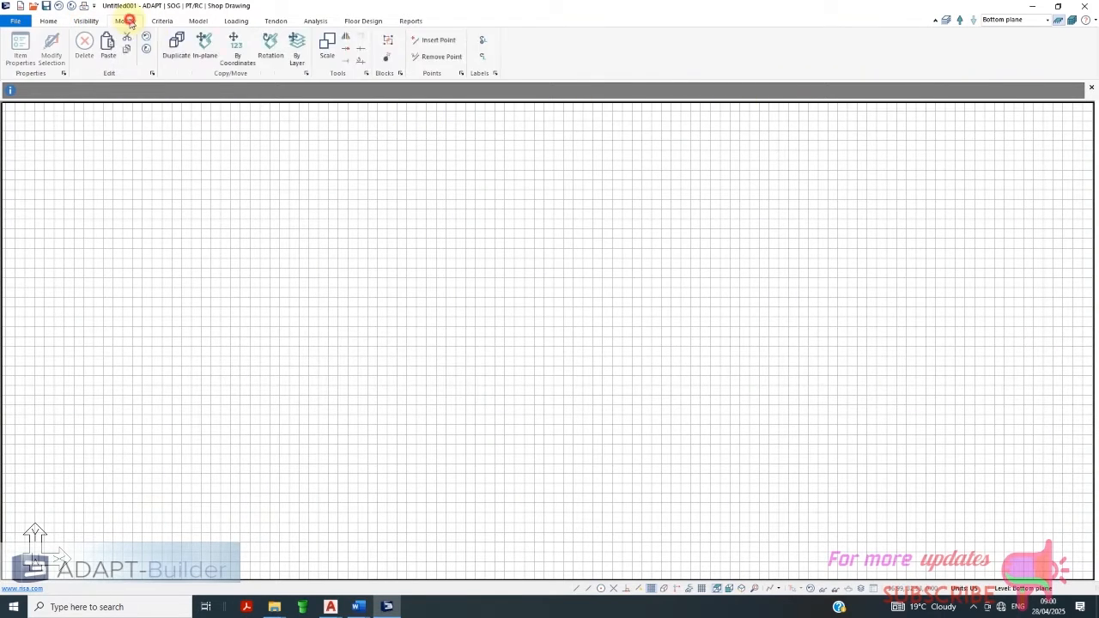
pyautogui.click(204, 21)
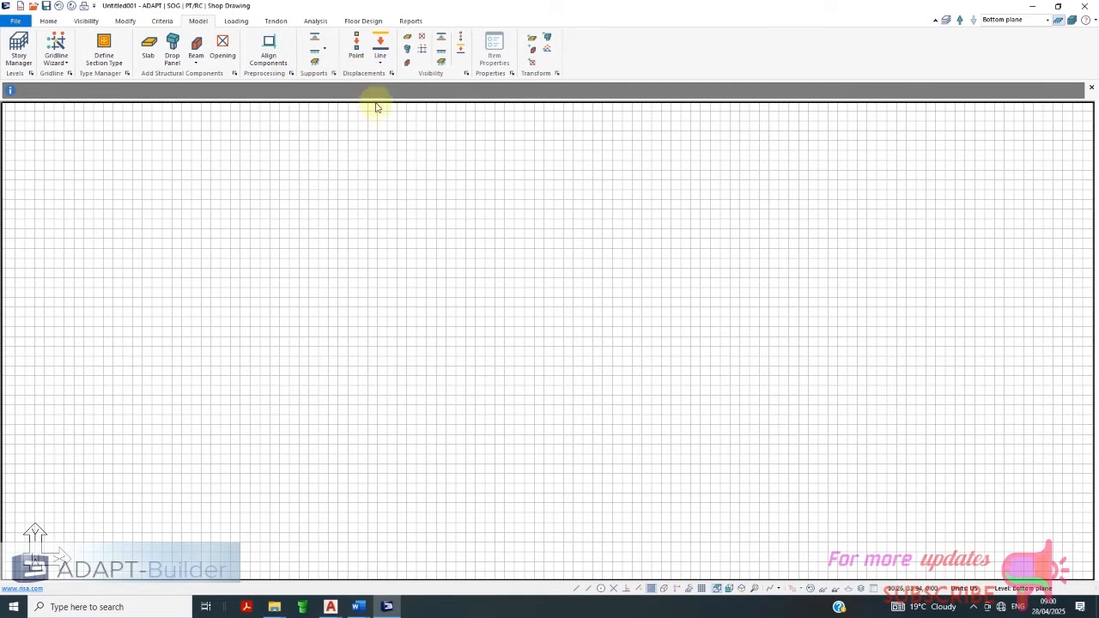
pyautogui.click(314, 22)
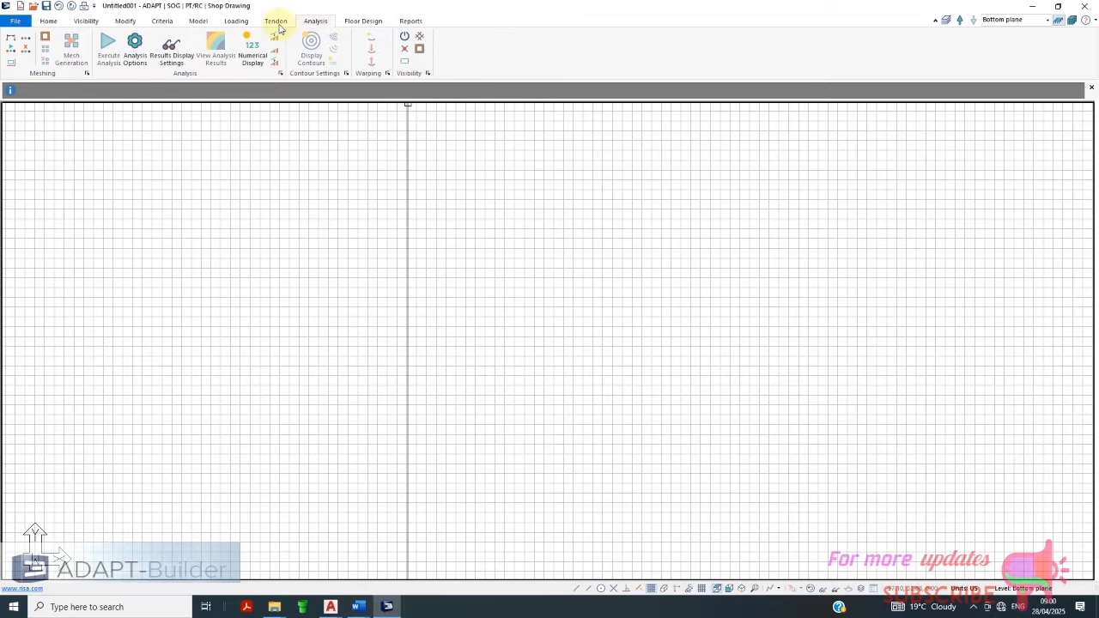
pyautogui.click(277, 23)
pyautogui.click(244, 21)
pyautogui.click(338, 23)
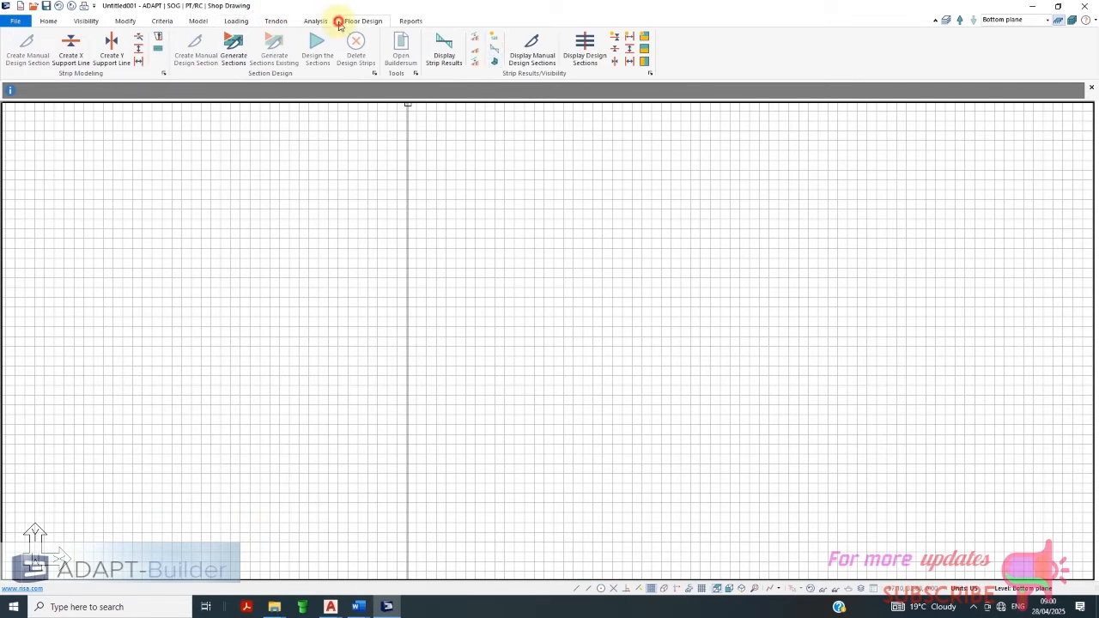
pyautogui.click(410, 21)
pyautogui.click(50, 22)
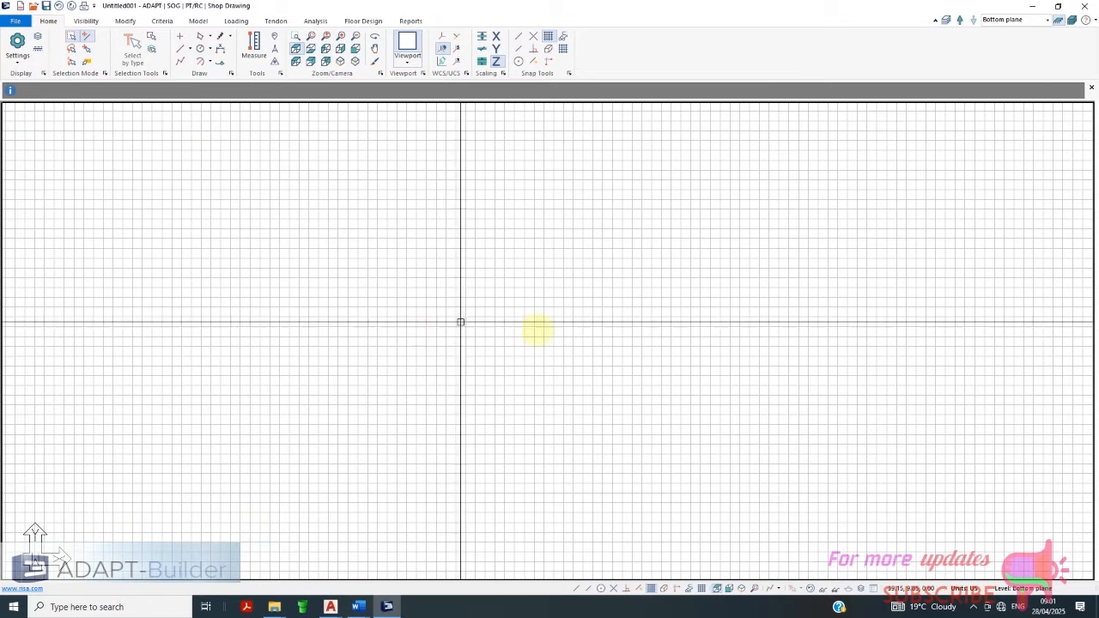
# Set the grid's X and Y spacing to 5 ft
pyautogui.click(550, 39)
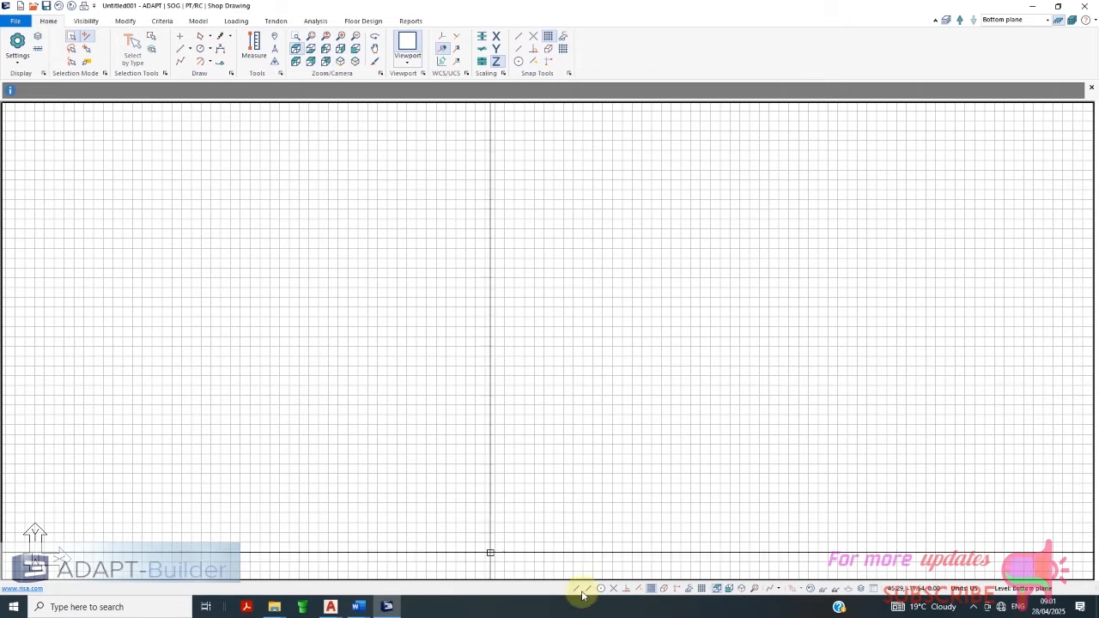
pyautogui.click(701, 589)
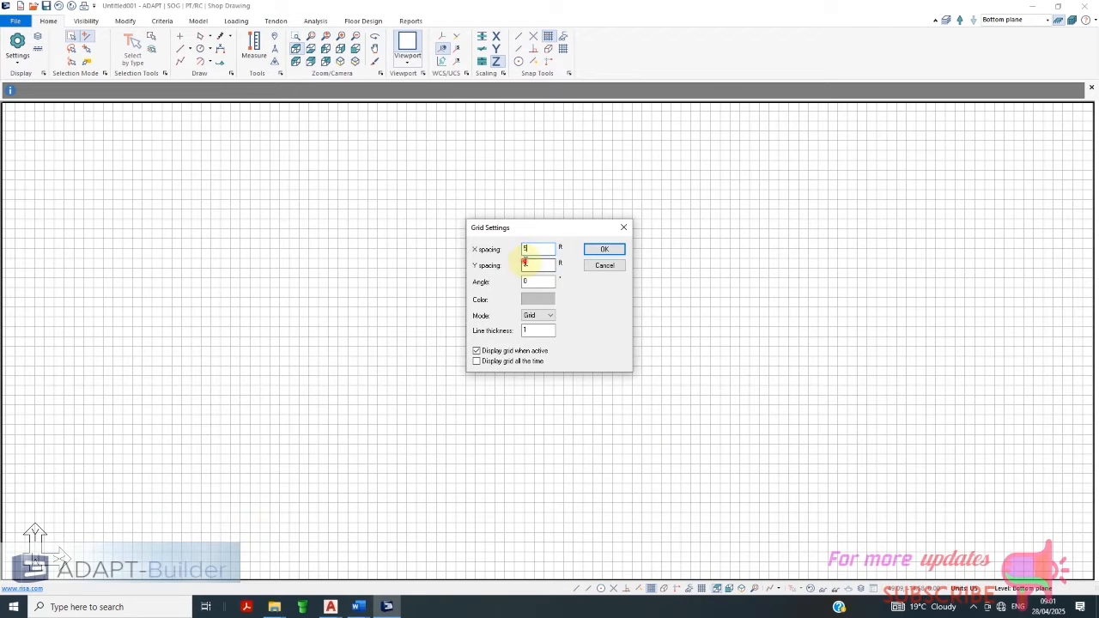
pyautogui.doubleClick(528, 267)
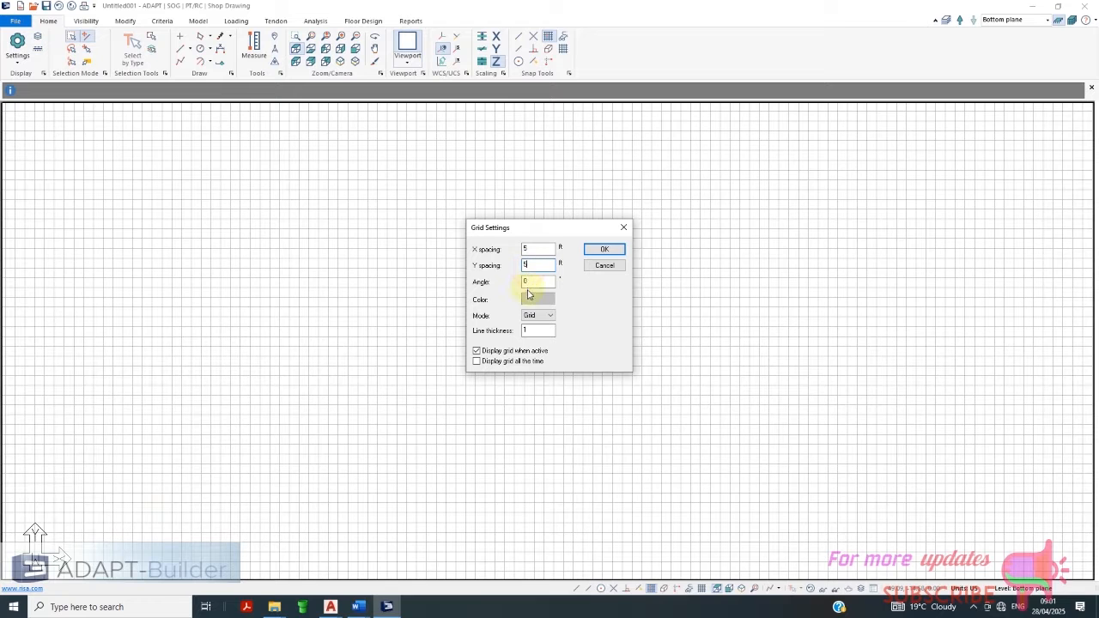
pyautogui.click(603, 250)
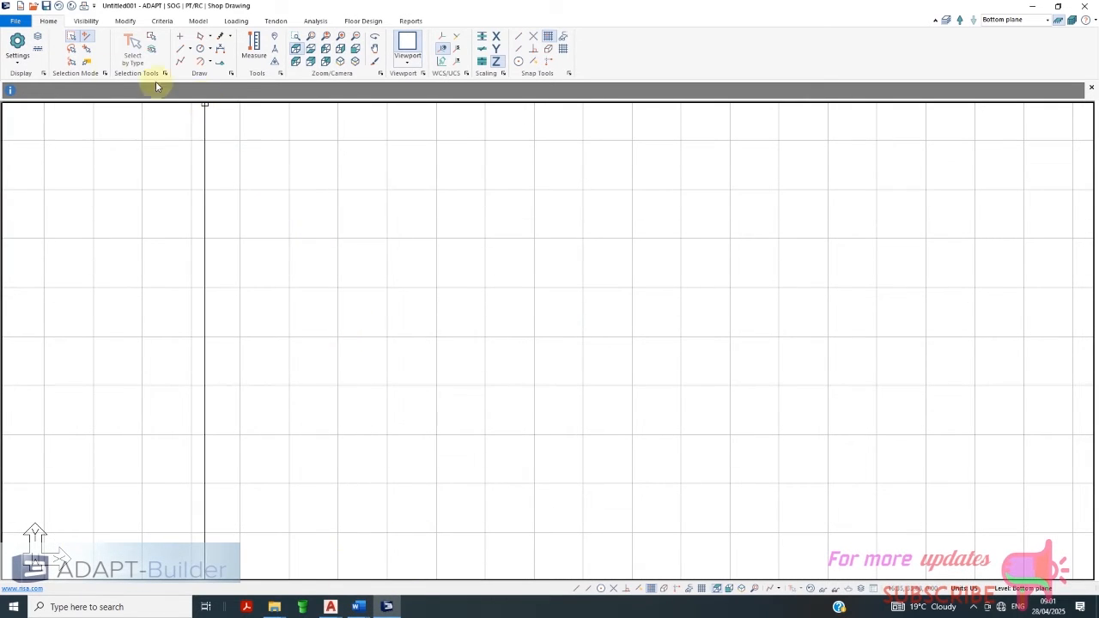
# Start a slab region outline with a 50 ft vertical edge from the upper-left corner down and a 15 ft bottom edge to its right
pyautogui.click(197, 21)
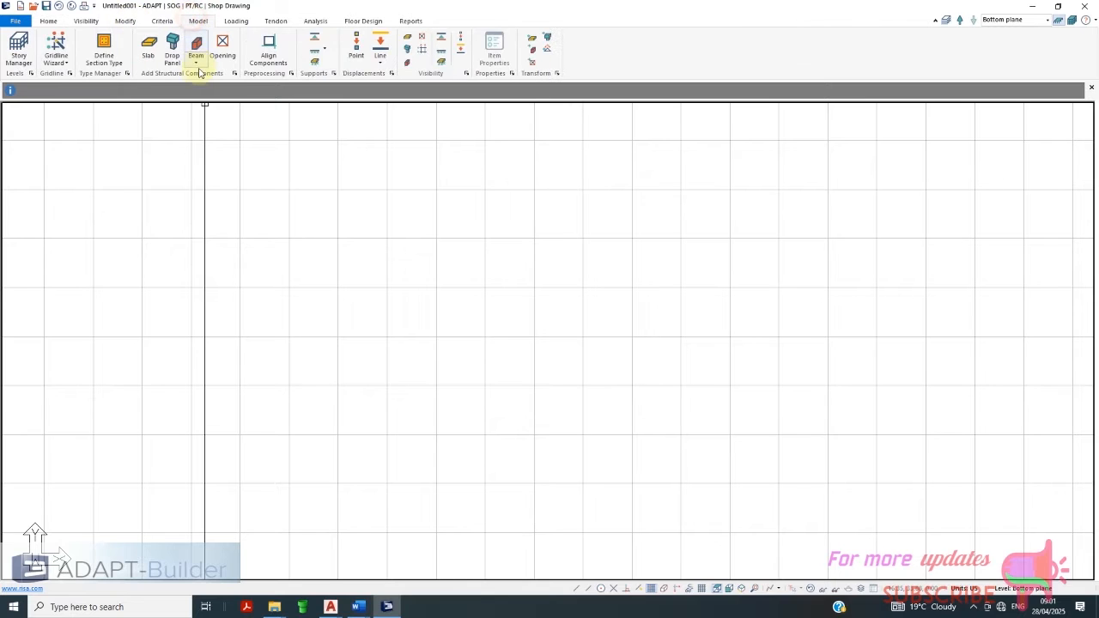
pyautogui.click(147, 48)
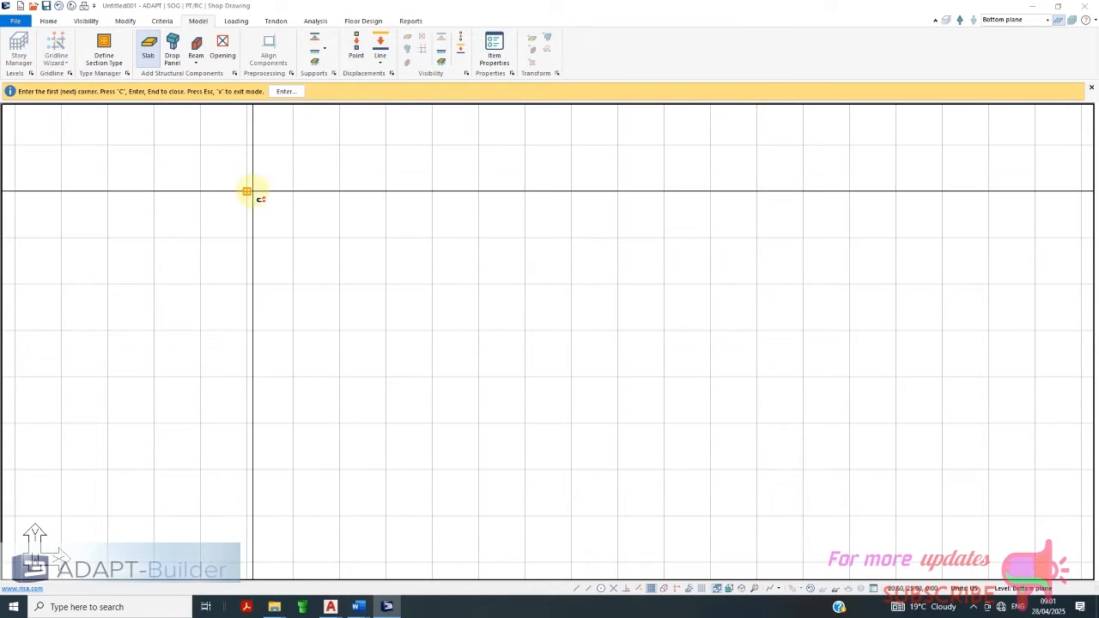
pyautogui.click(247, 191)
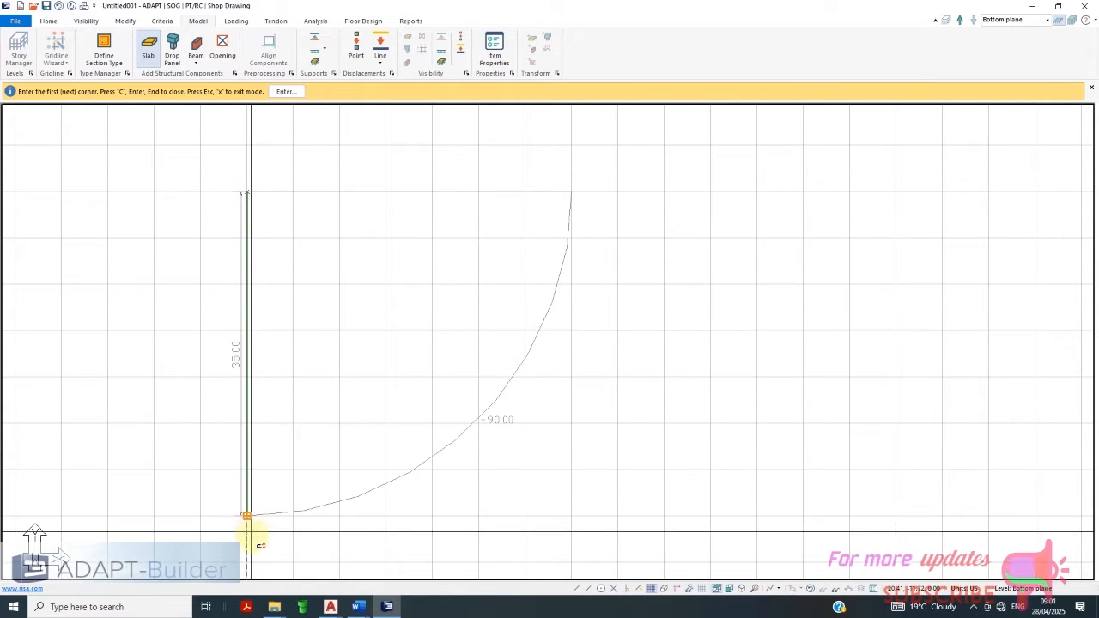
pyautogui.scroll(-2, 411, 143)
pyautogui.scroll(-3, 462, 154)
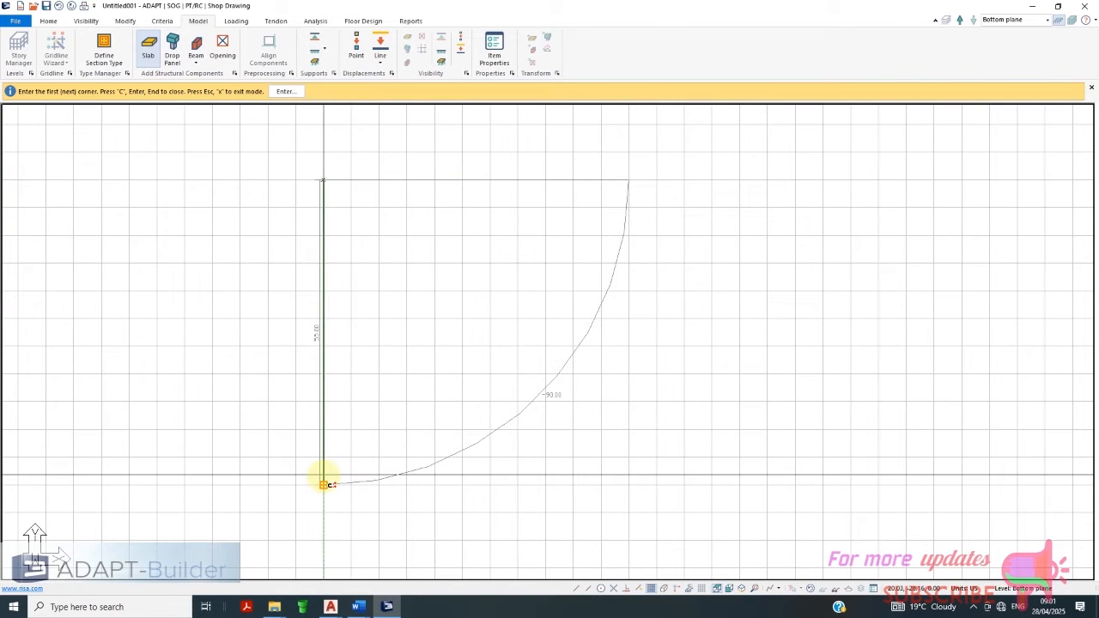
pyautogui.click(323, 457)
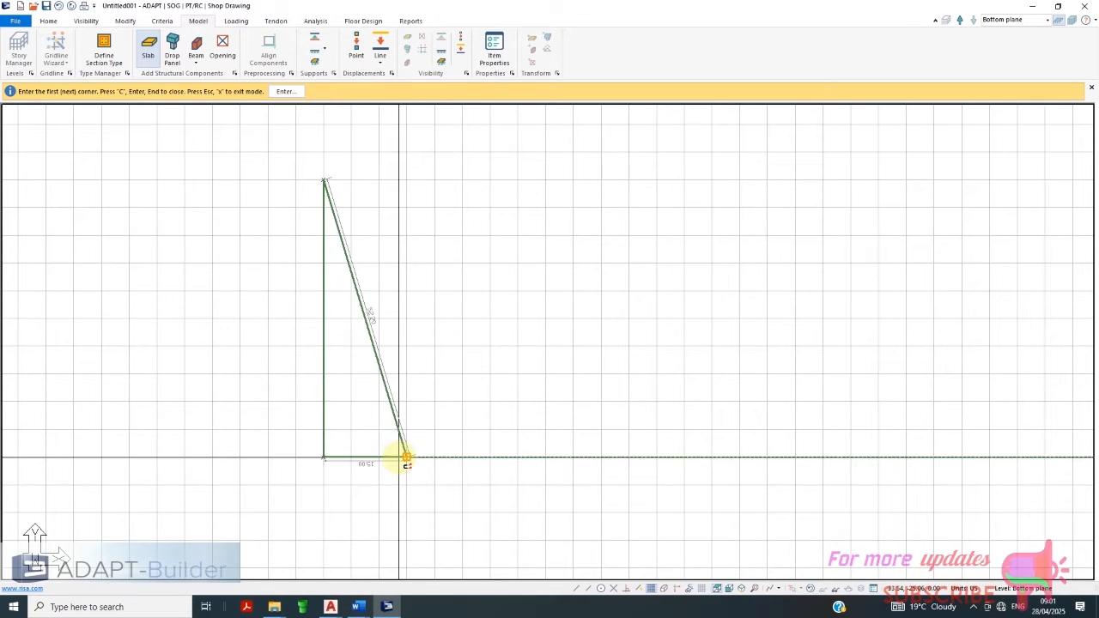
pyautogui.click(406, 457)
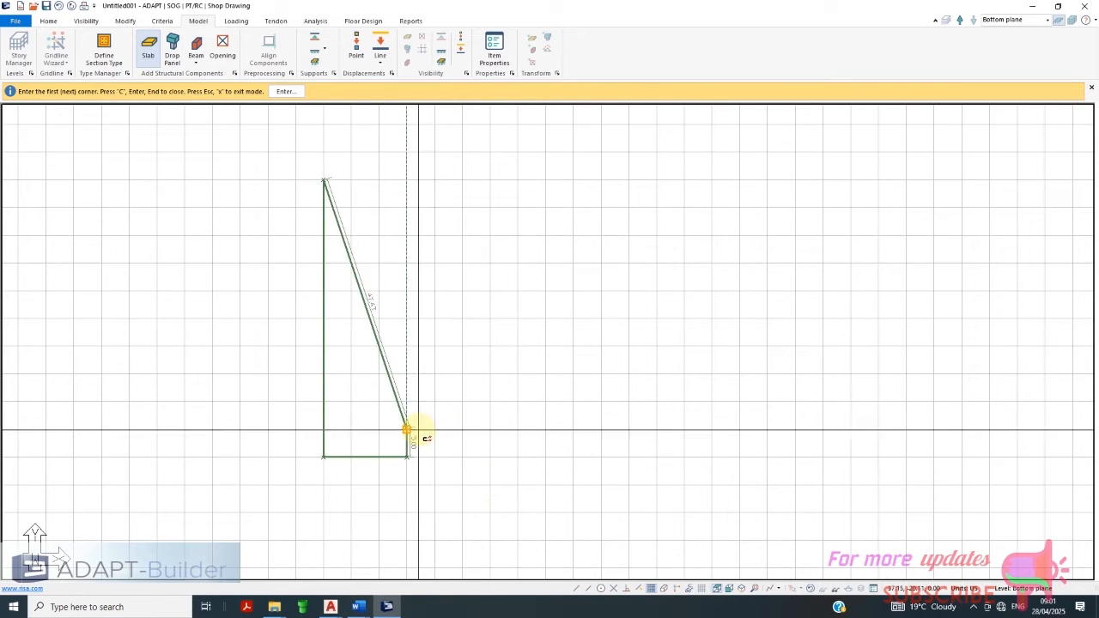
# Continue the slab's bottom edge with a 20 ft wide, 5 ft deep recess followed by a 15 ft wide projection and a 5 ft step up
pyautogui.scroll(1, 418, 434)
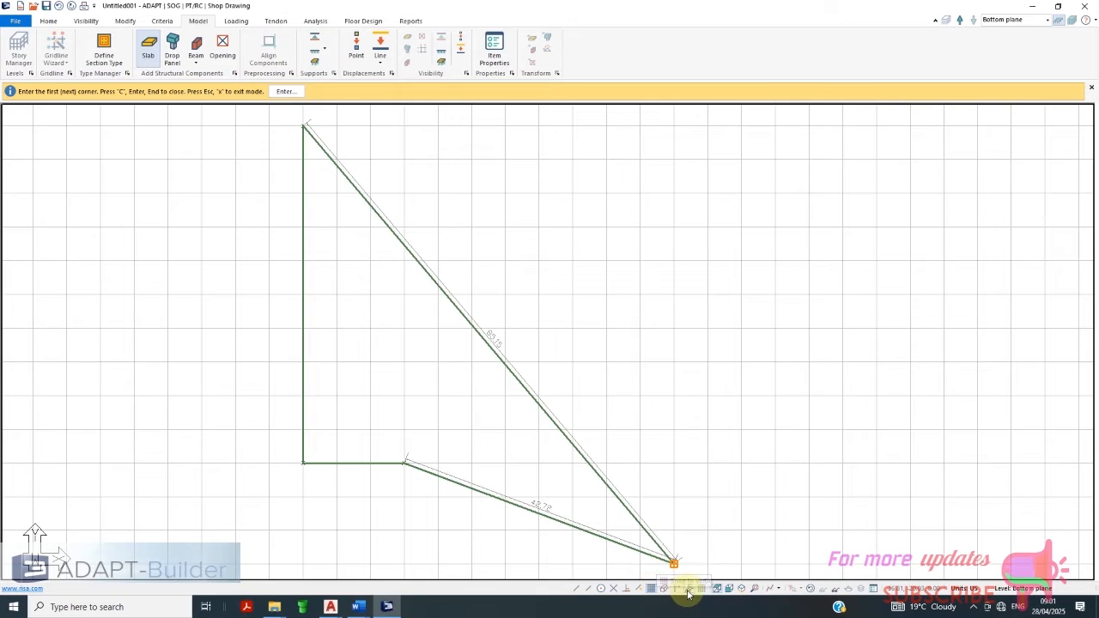
pyautogui.scroll(1, 427, 455)
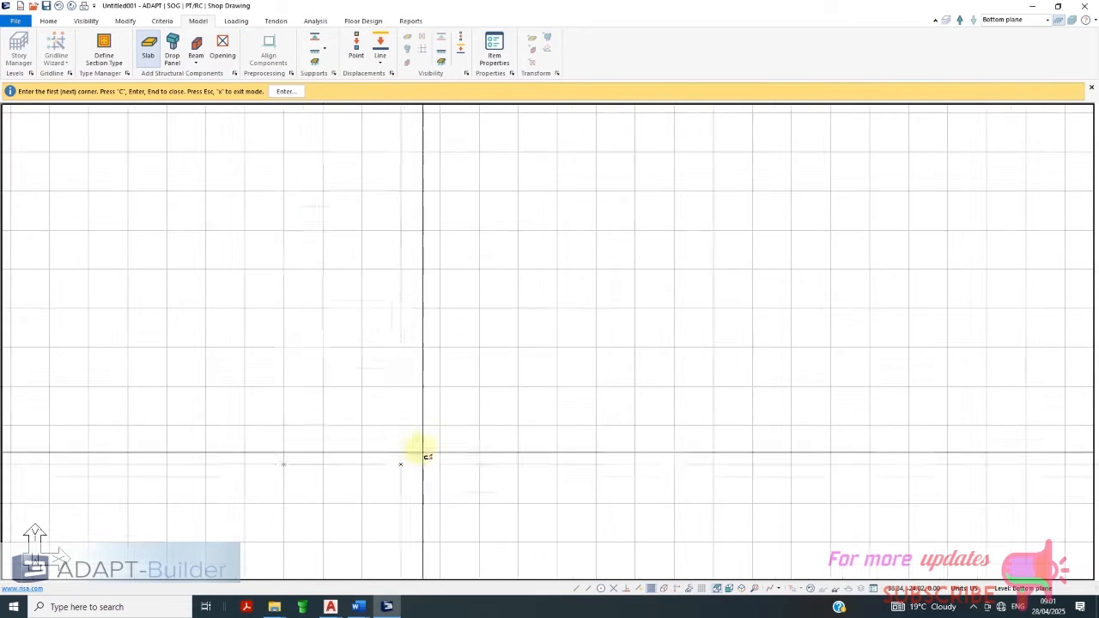
pyautogui.scroll(-2, 413, 438)
pyautogui.scroll(2, 525, 449)
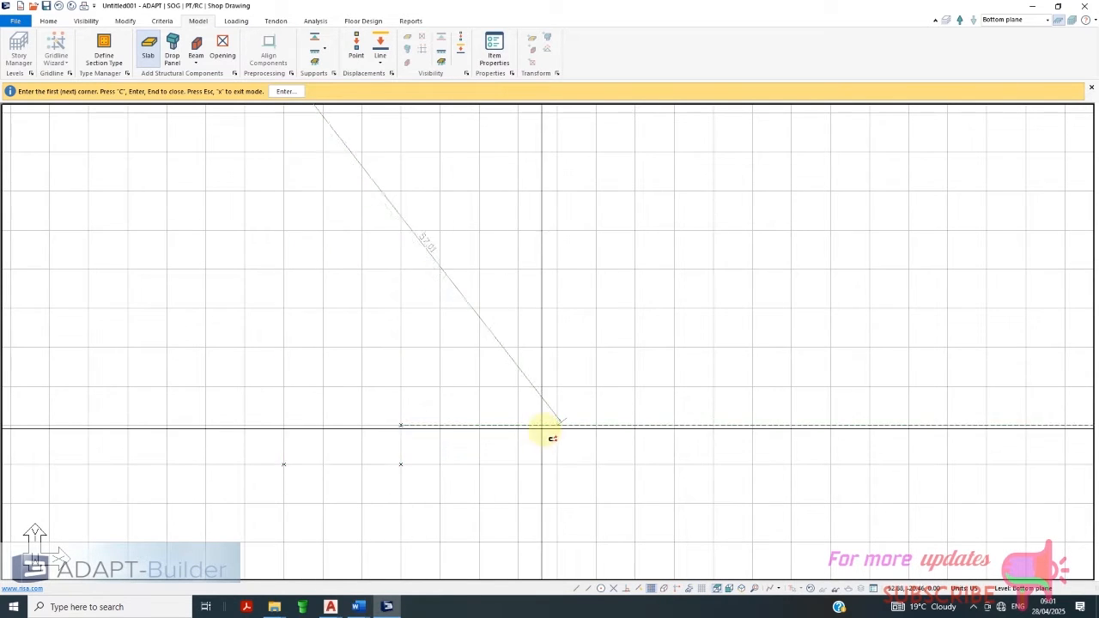
pyautogui.click(558, 425)
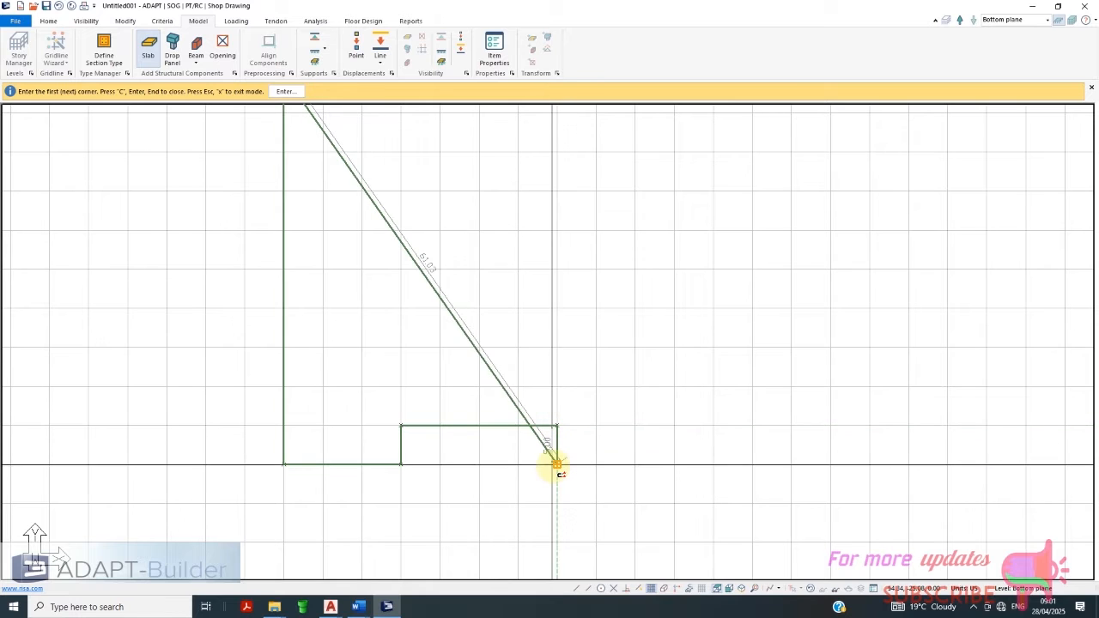
pyautogui.click(554, 465)
pyautogui.click(685, 469)
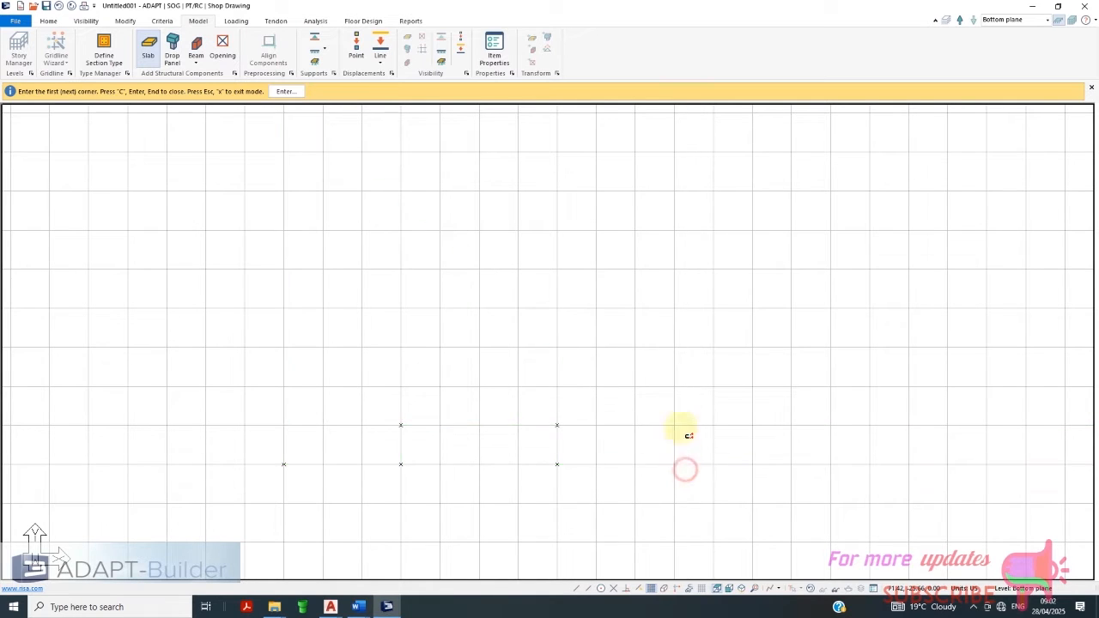
pyautogui.click(678, 426)
# Complete and close the slab outline with edges of 60 ft right, 35 ft up, 95 ft left, 10 ft up and 15 ft left
pyautogui.scroll(-2, 470, 388)
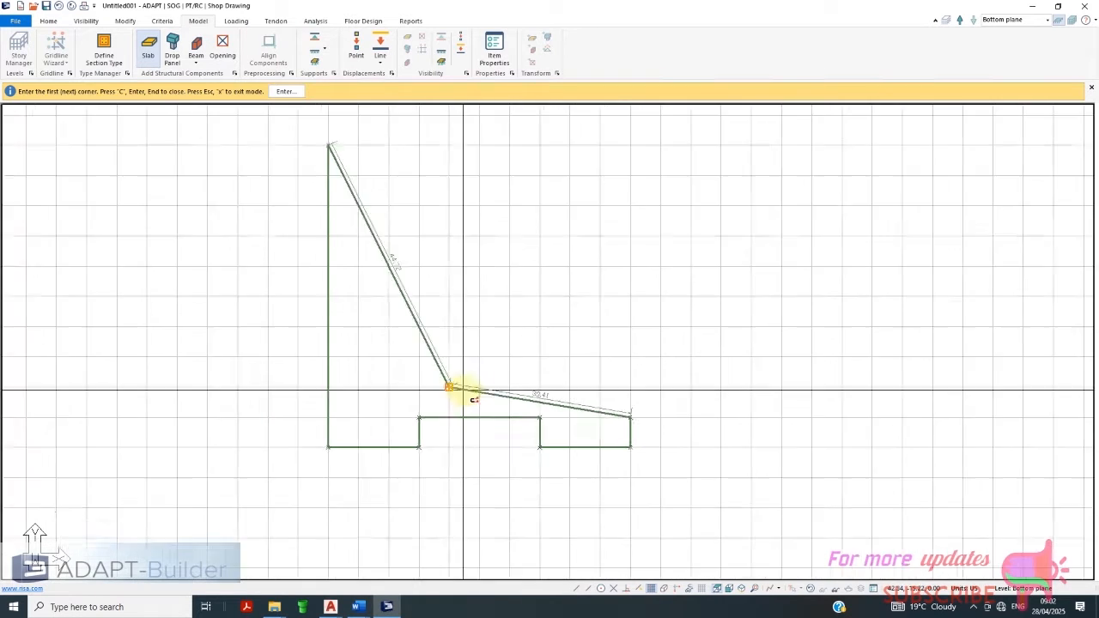
pyautogui.scroll(-3, 449, 390)
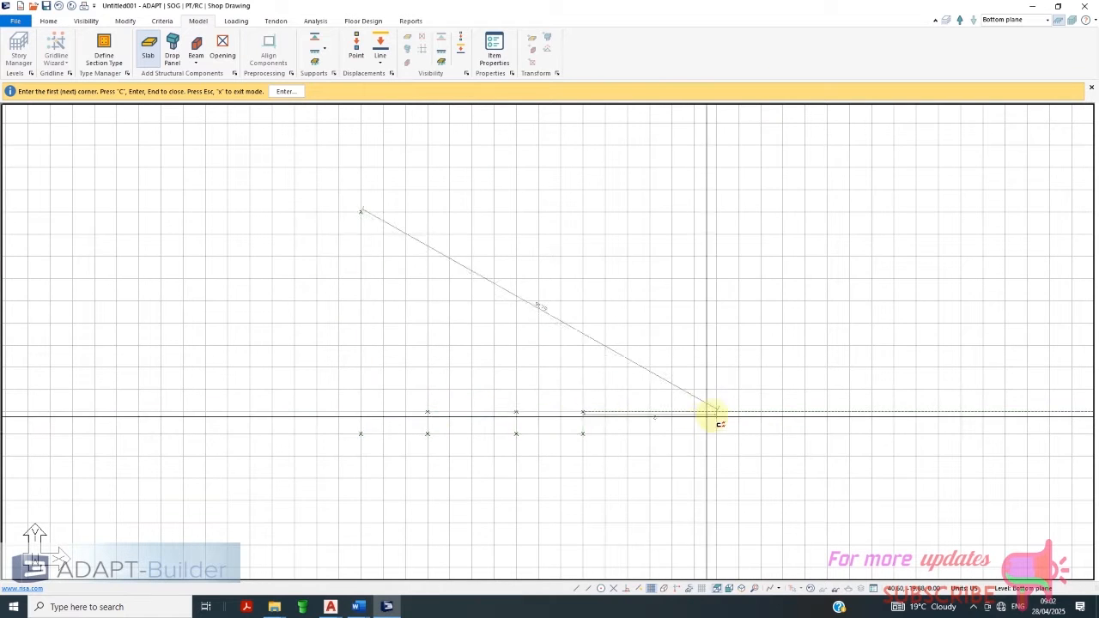
pyautogui.click(850, 412)
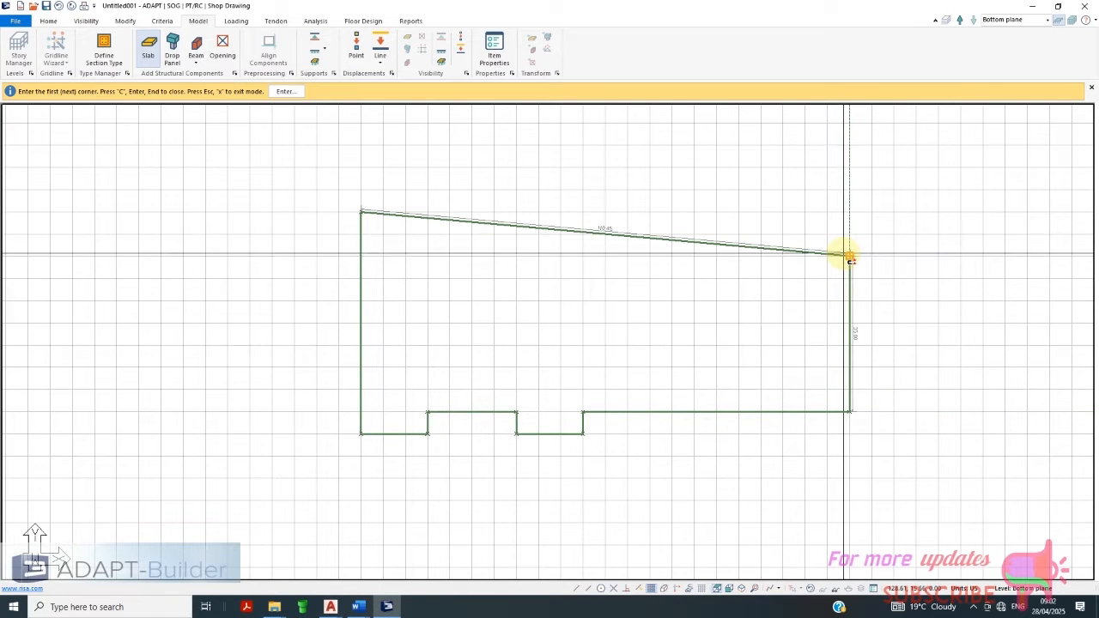
pyautogui.click(850, 255)
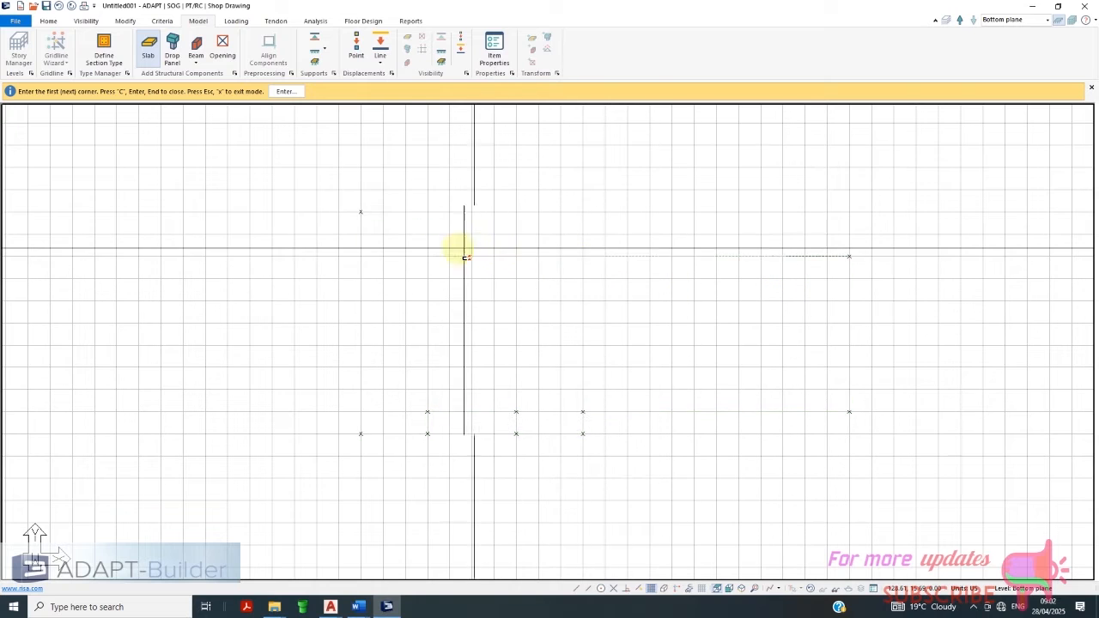
pyautogui.click(428, 255)
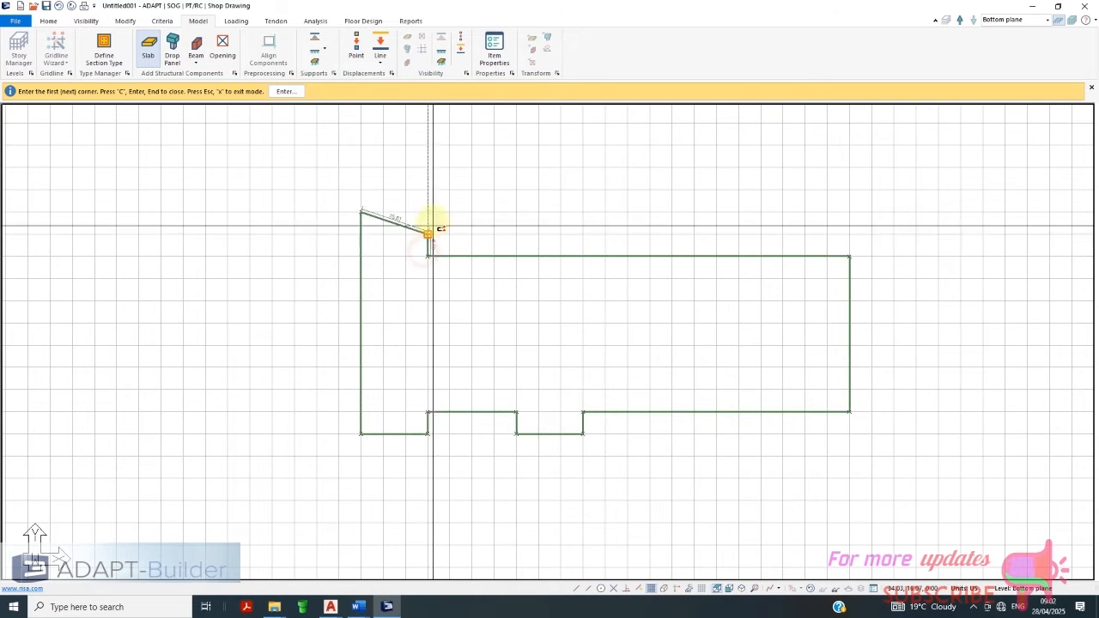
pyautogui.click(428, 211)
pyautogui.click(361, 213)
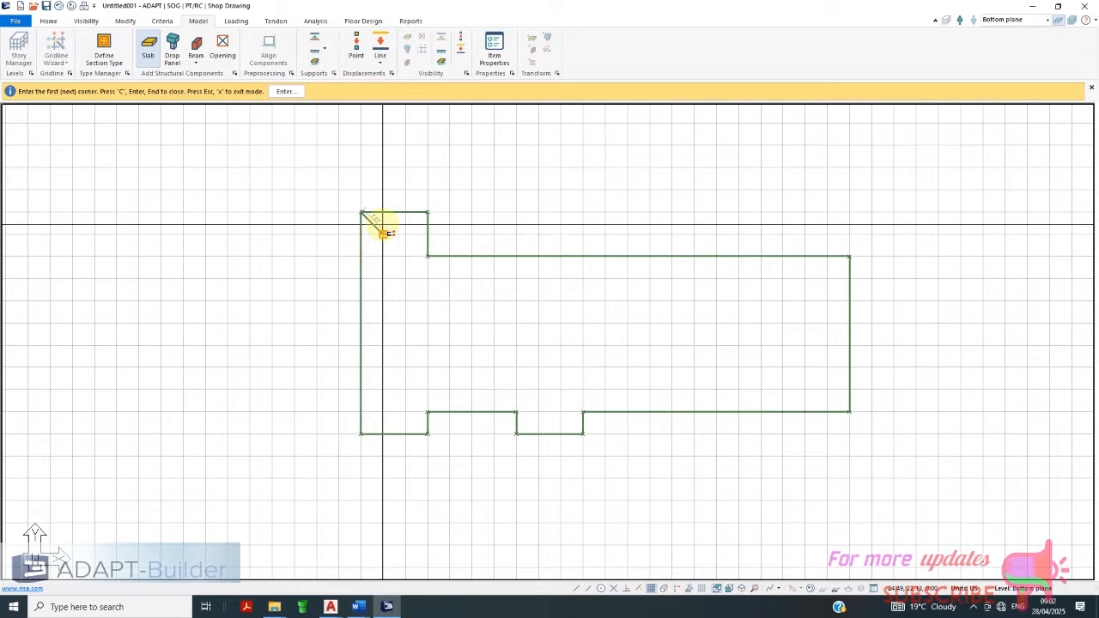
pyautogui.rightClick(384, 225)
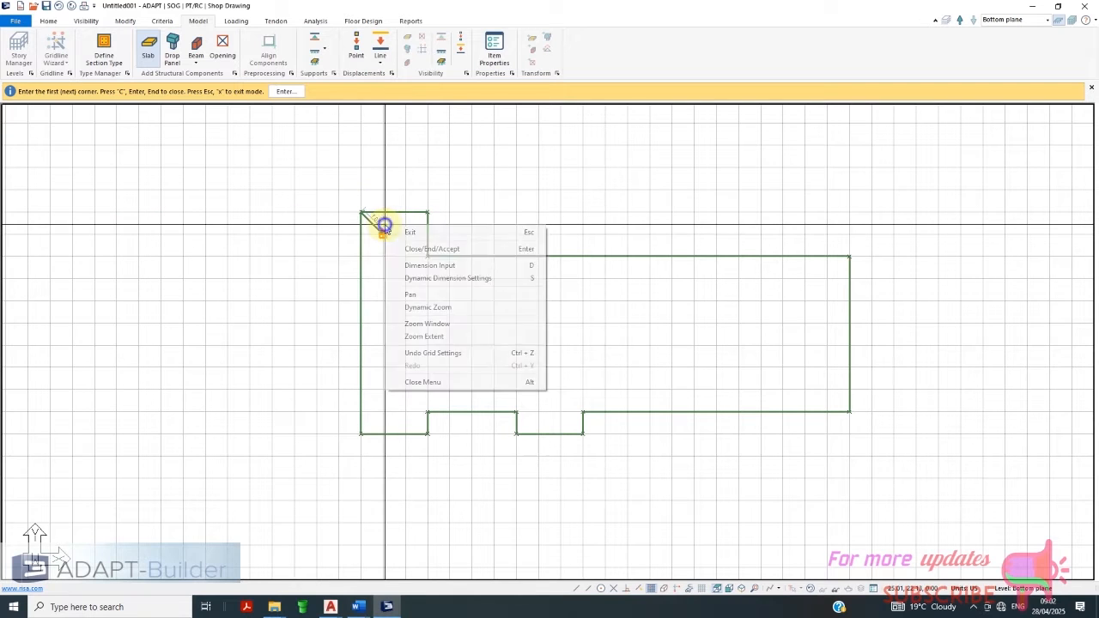
pyautogui.click(416, 249)
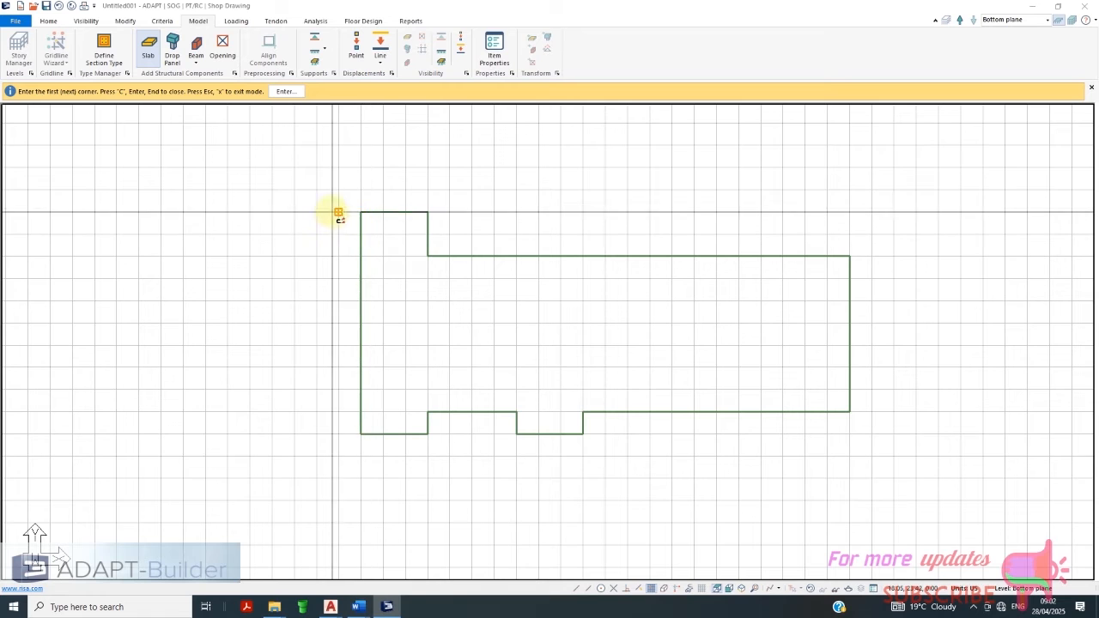
pyautogui.rightClick(328, 215)
pyautogui.click(355, 217)
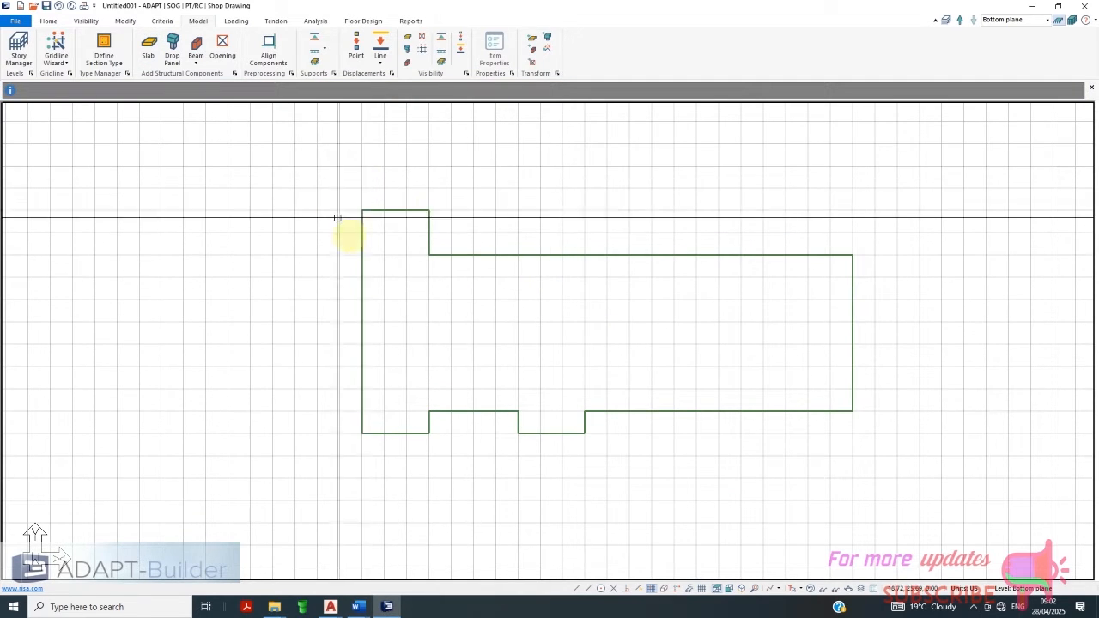
# Review the slab region's general data, thickness, location, stiffness modifiers and display properties without changing them
pyautogui.scroll(-1, 412, 273)
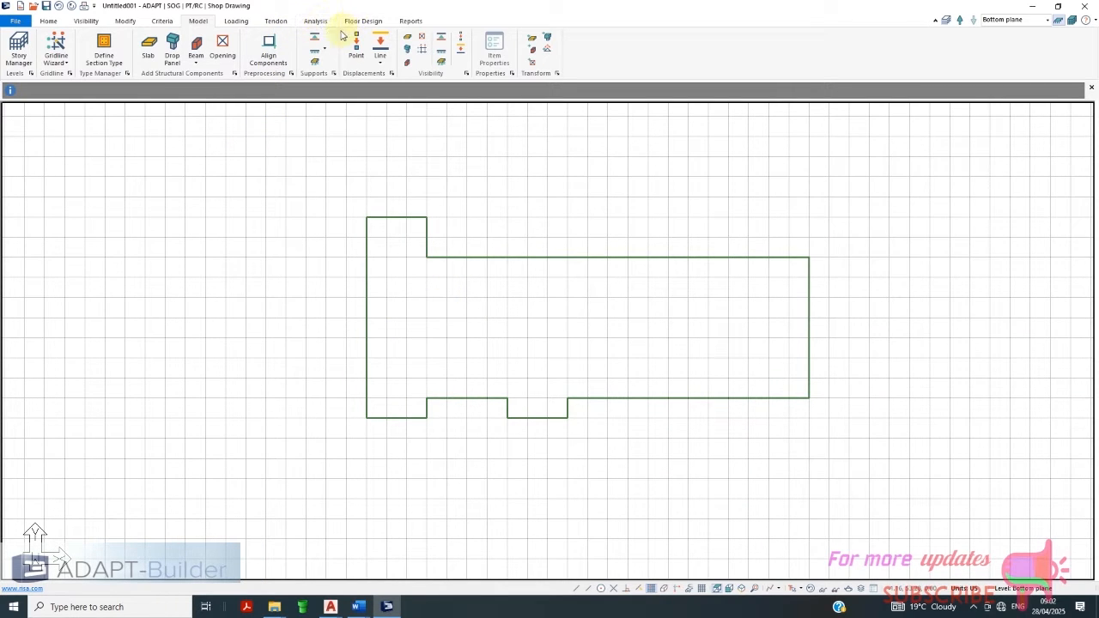
pyautogui.click(392, 217)
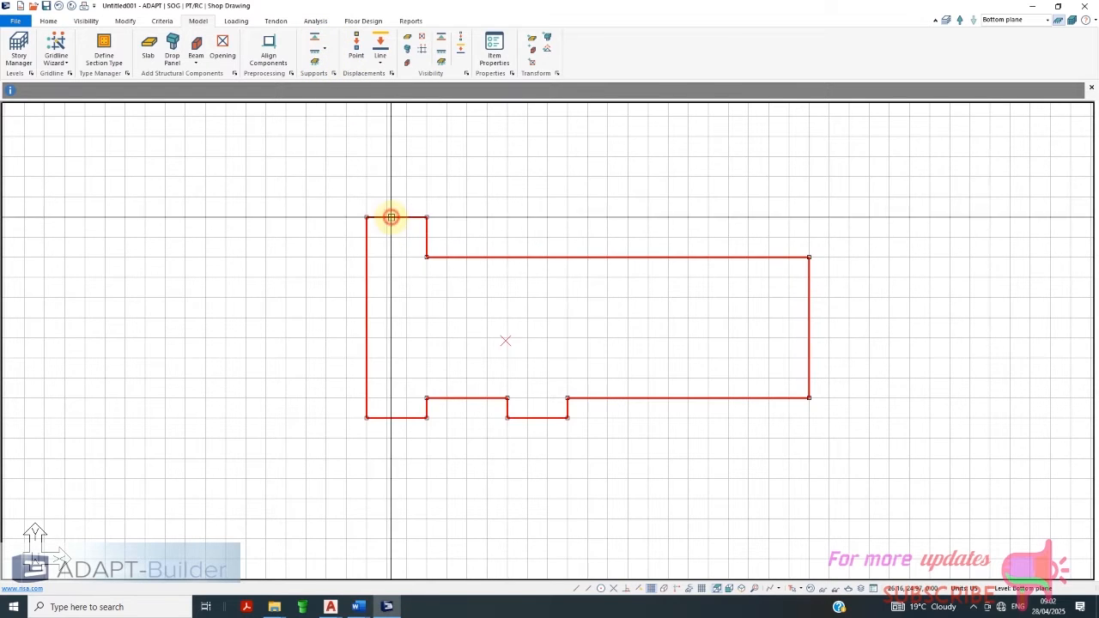
pyautogui.click(494, 50)
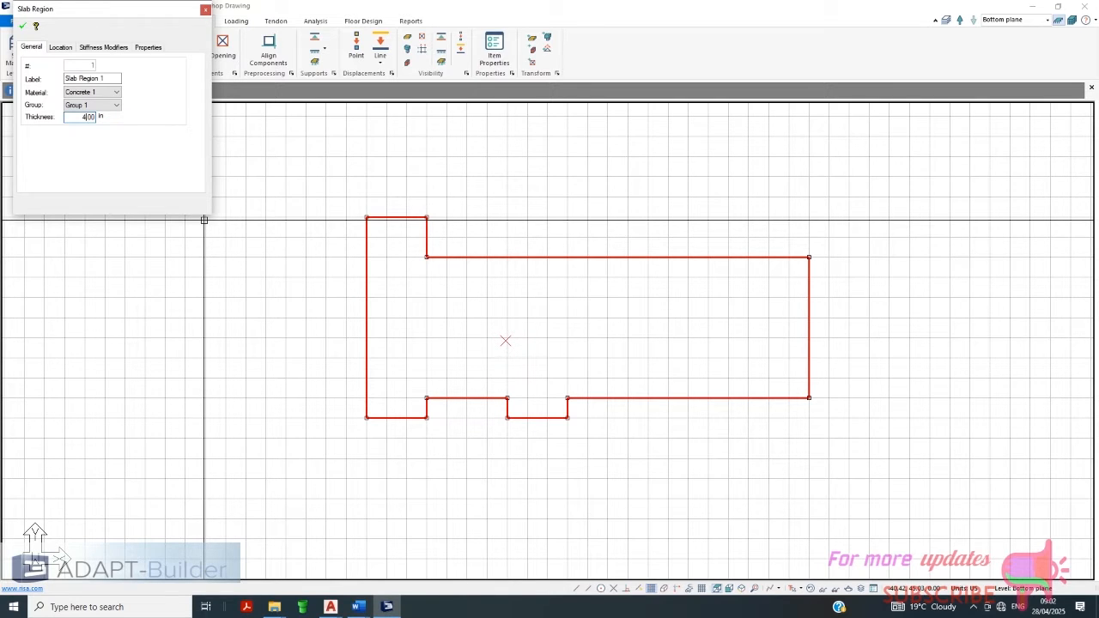
pyautogui.click(67, 48)
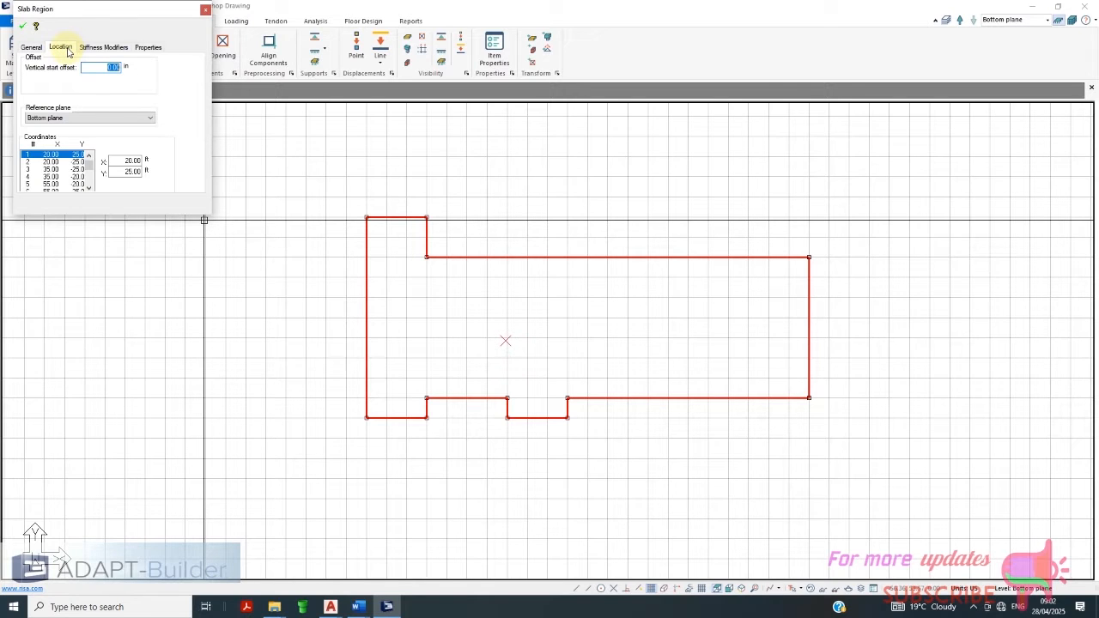
pyautogui.click(90, 49)
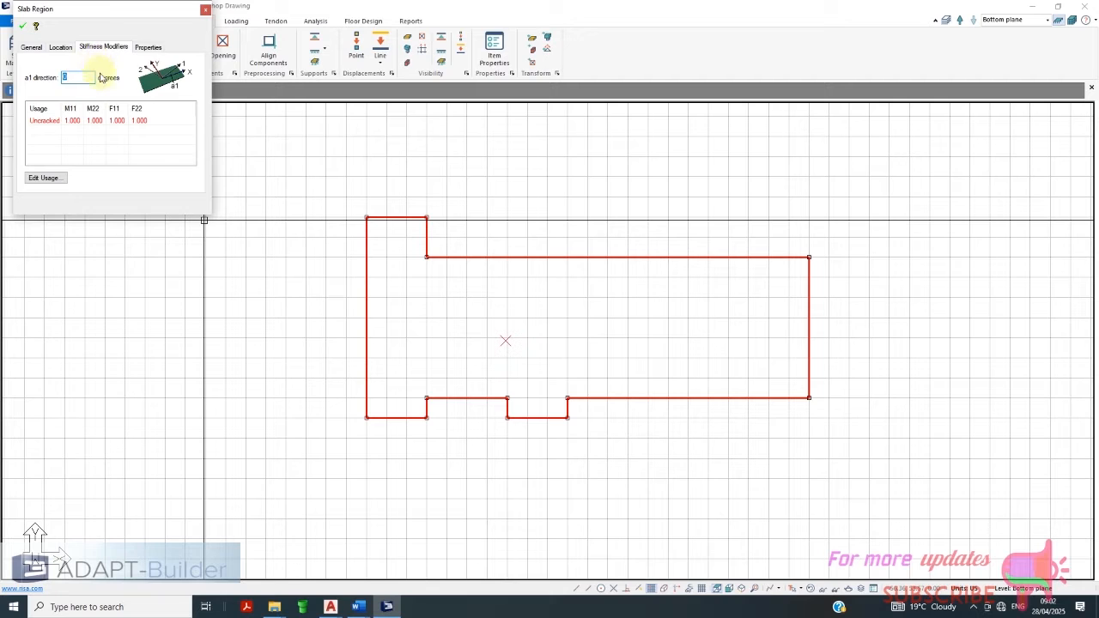
pyautogui.click(147, 48)
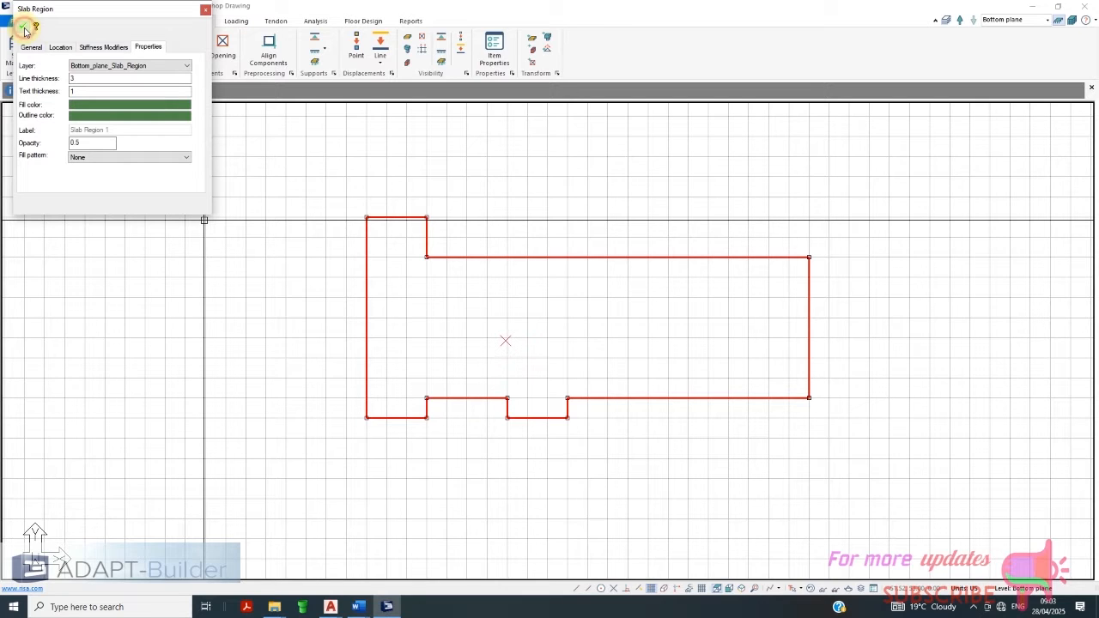
pyautogui.click(36, 49)
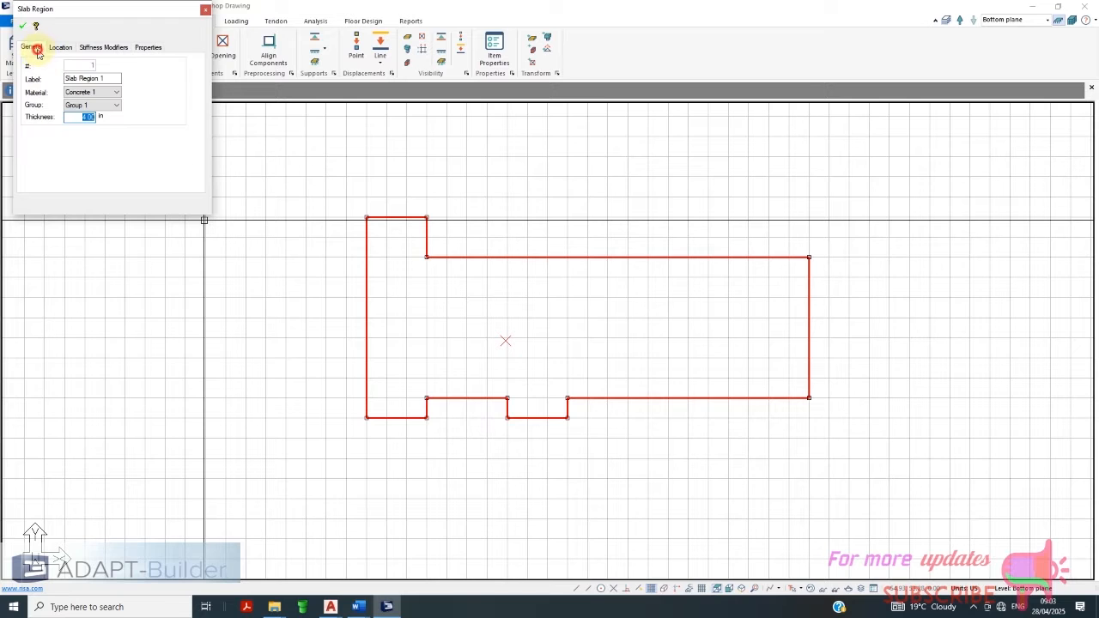
pyautogui.click(205, 11)
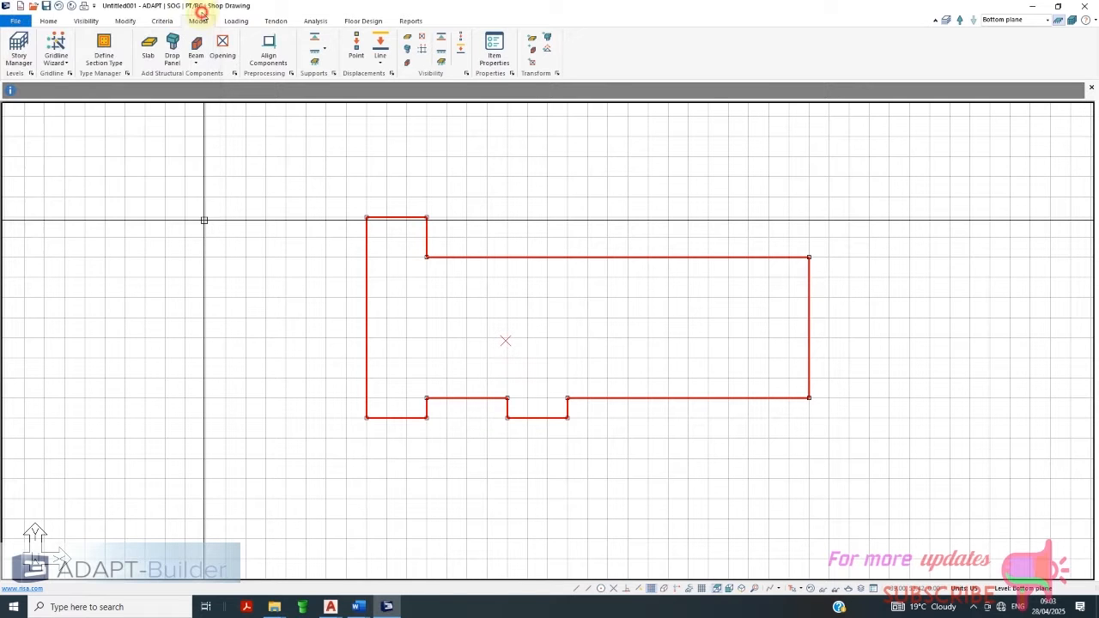
pyautogui.scroll(-1, 434, 339)
pyautogui.click(557, 245)
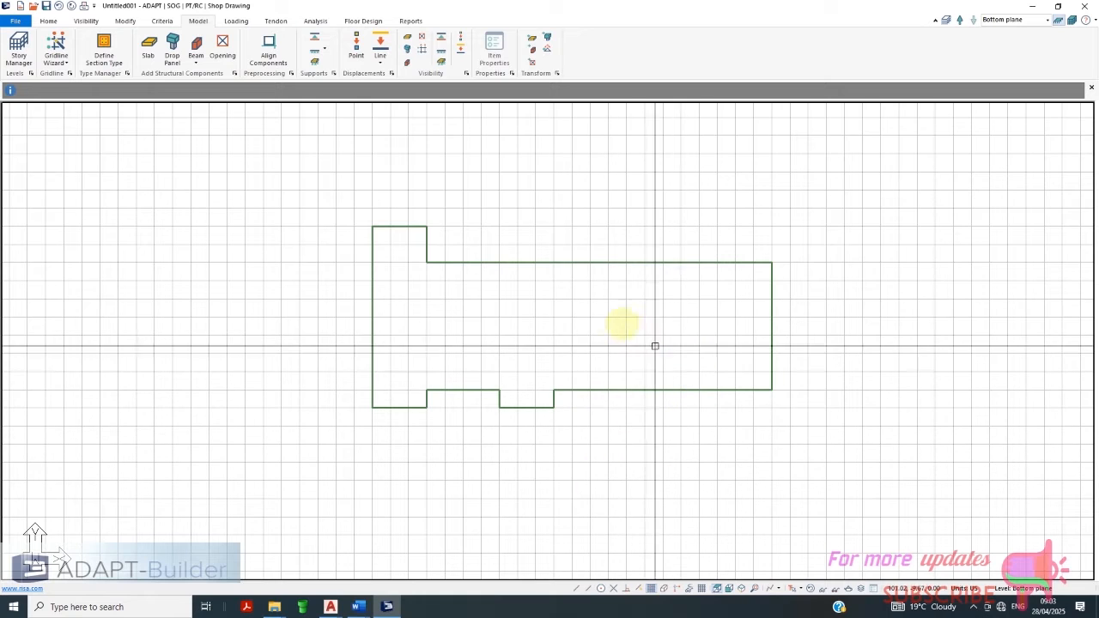
# Add a closed rectangular area spring around the whole slab, 135 ft wide by 70 ft high, starting at its upper-left corner
pyautogui.scroll(2, 440, 278)
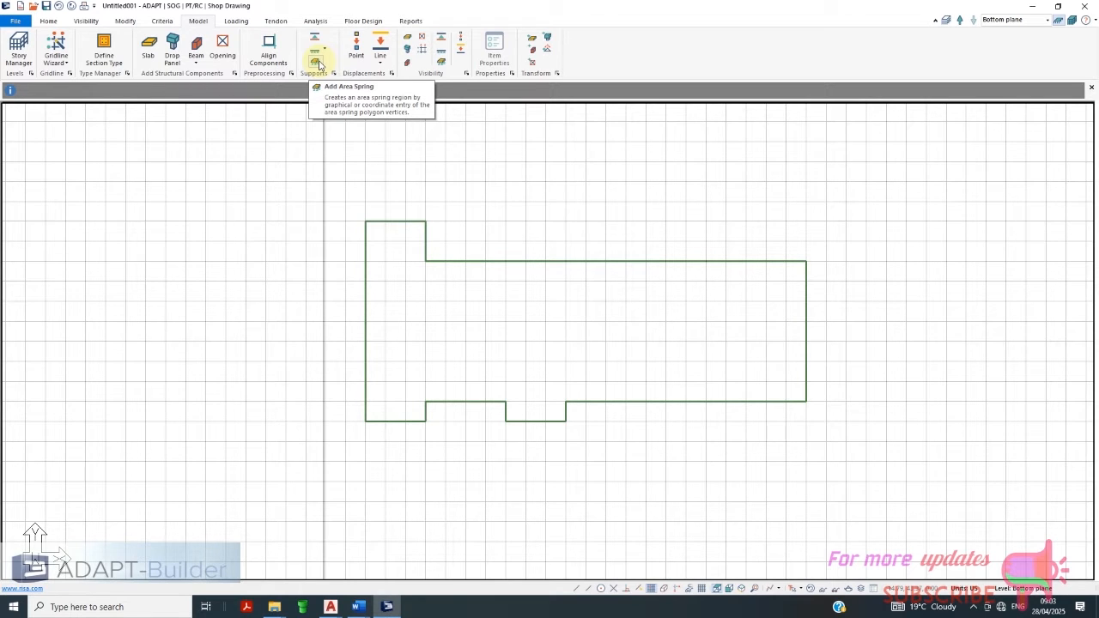
pyautogui.click(318, 65)
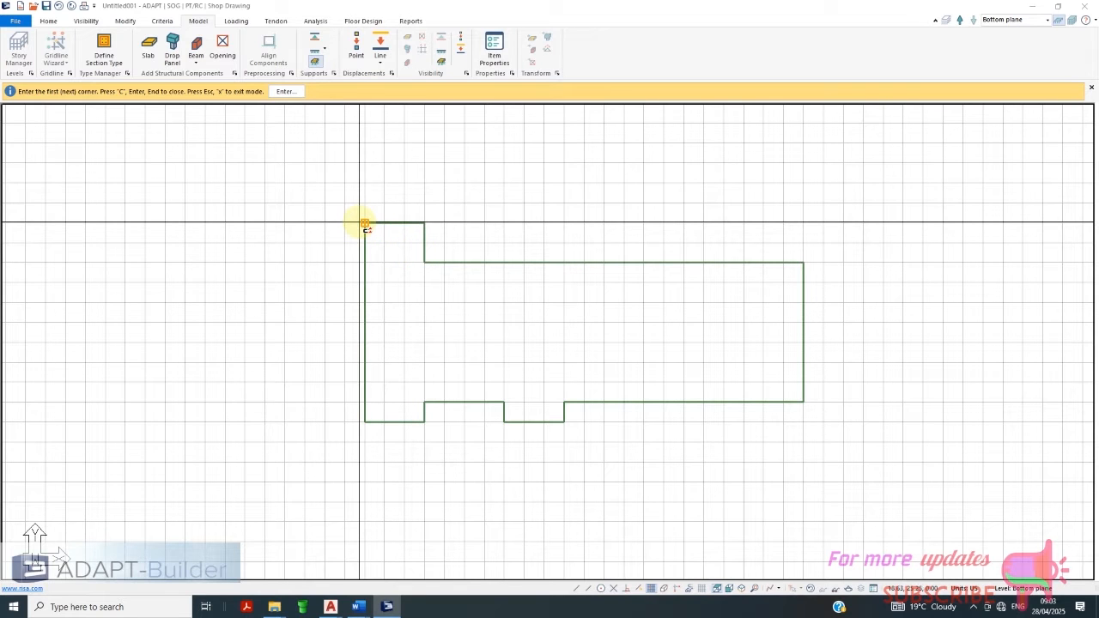
pyautogui.scroll(2, 360, 225)
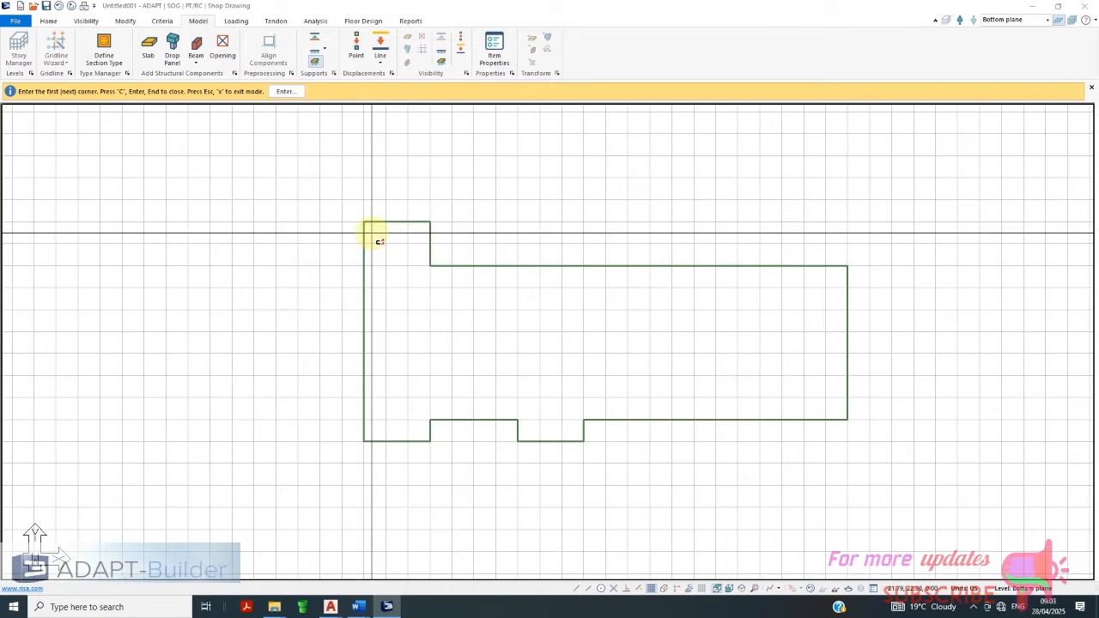
pyautogui.scroll(2, 365, 221)
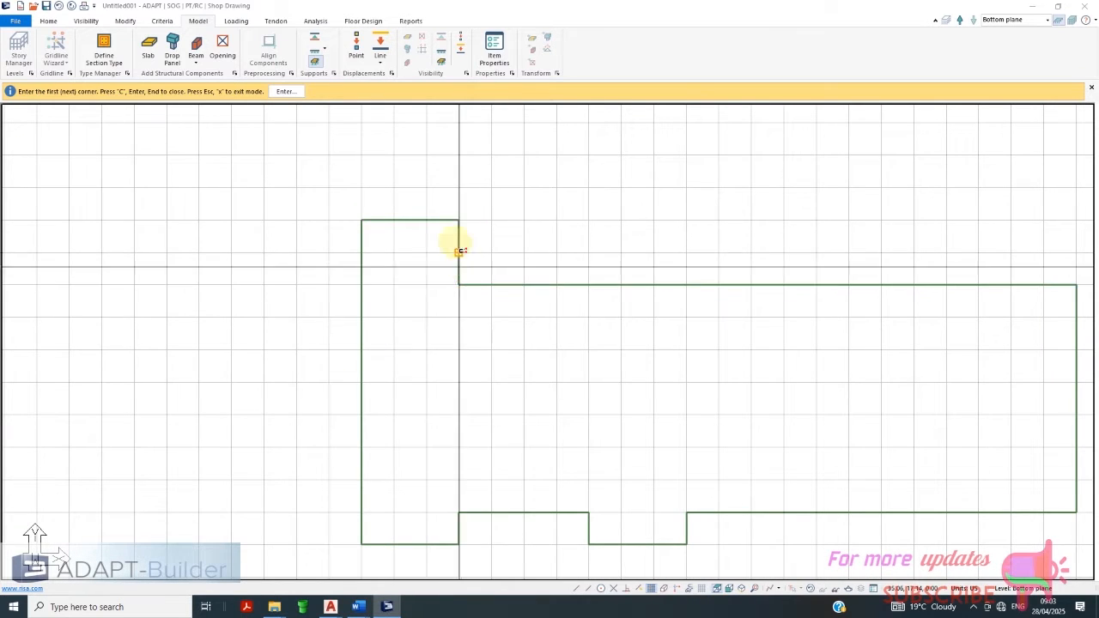
pyautogui.scroll(-1, 325, 150)
pyautogui.click(300, 157)
pyautogui.scroll(-1, 326, 268)
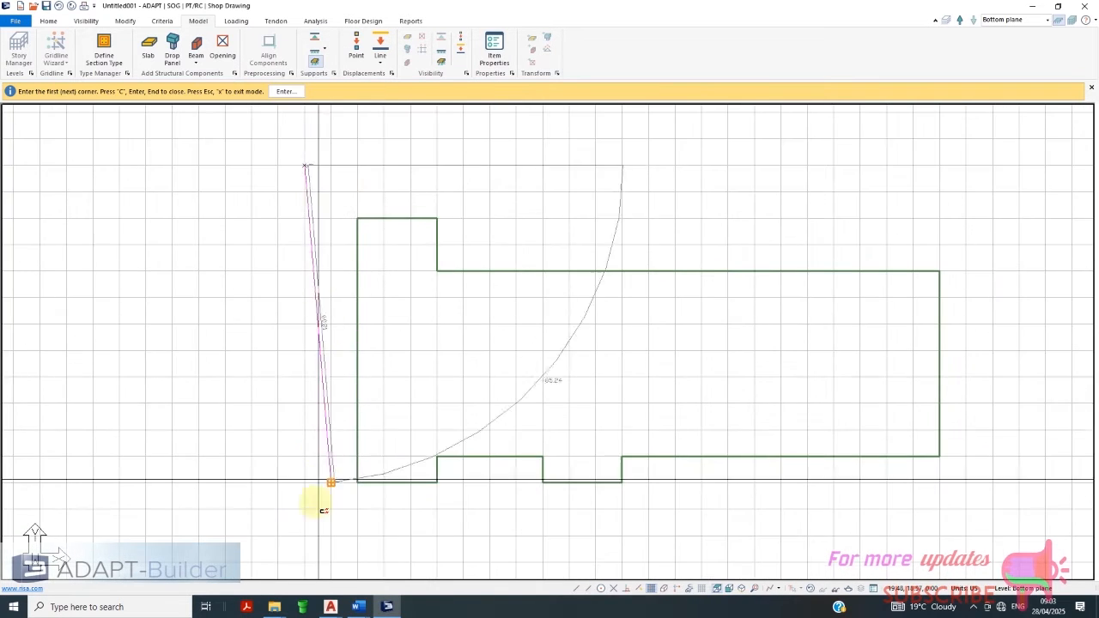
pyautogui.click(305, 536)
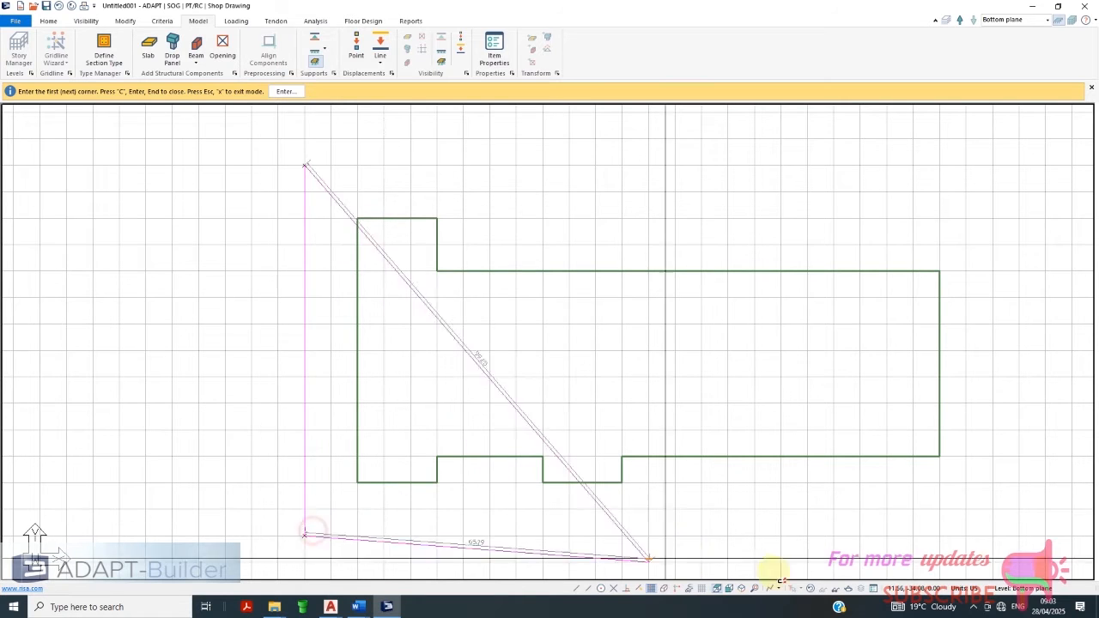
pyautogui.click(1018, 536)
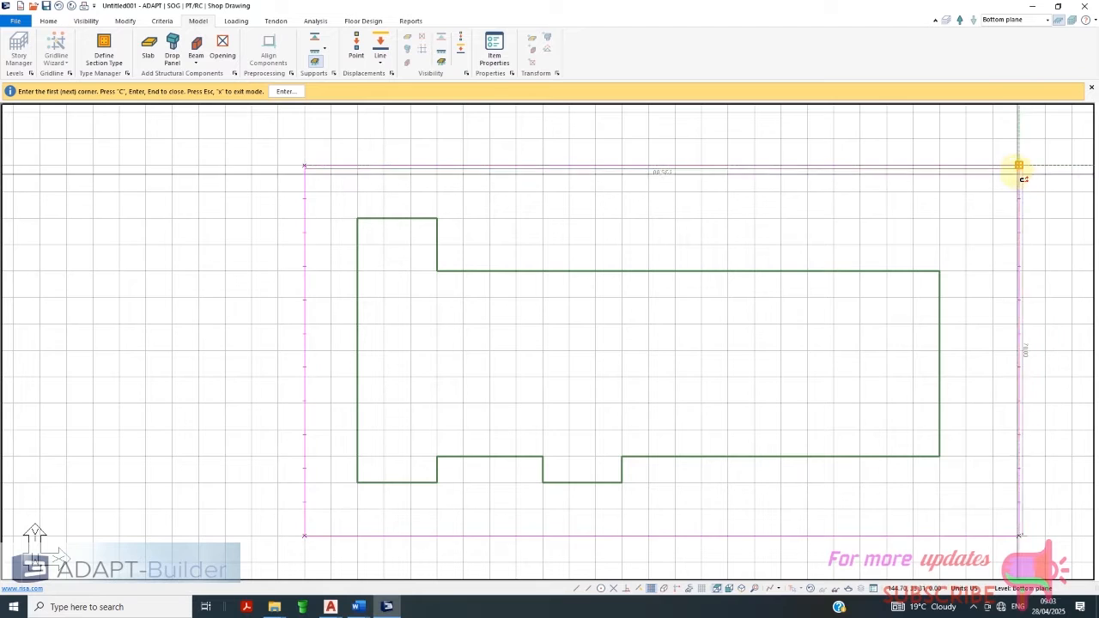
pyautogui.click(1018, 164)
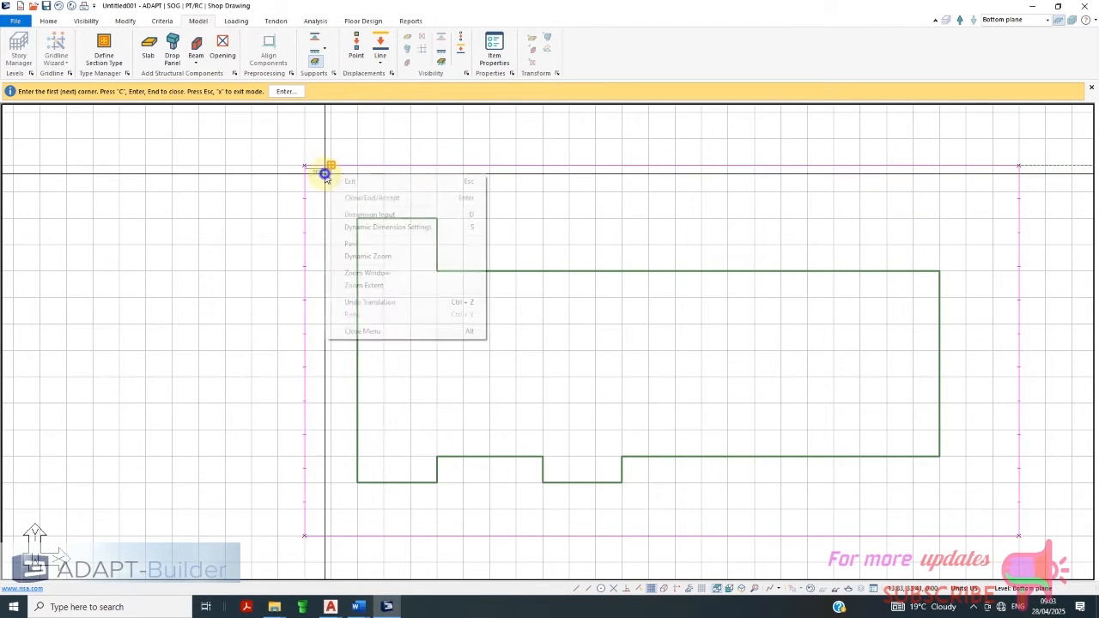
pyautogui.click(378, 198)
pyautogui.rightClick(327, 165)
pyautogui.click(357, 176)
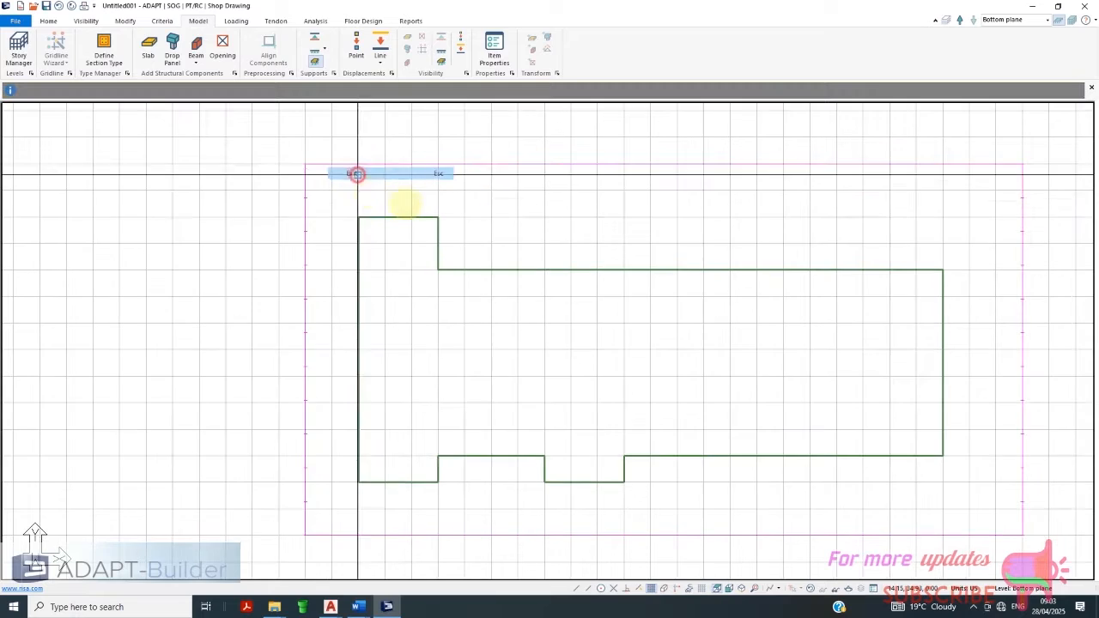
# Examine the slab and its surrounding area spring from different zooms and angles, and restore the top view
pyautogui.scroll(-1, 412, 184)
pyautogui.scroll(-1, 311, 216)
pyautogui.scroll(-2, 292, 252)
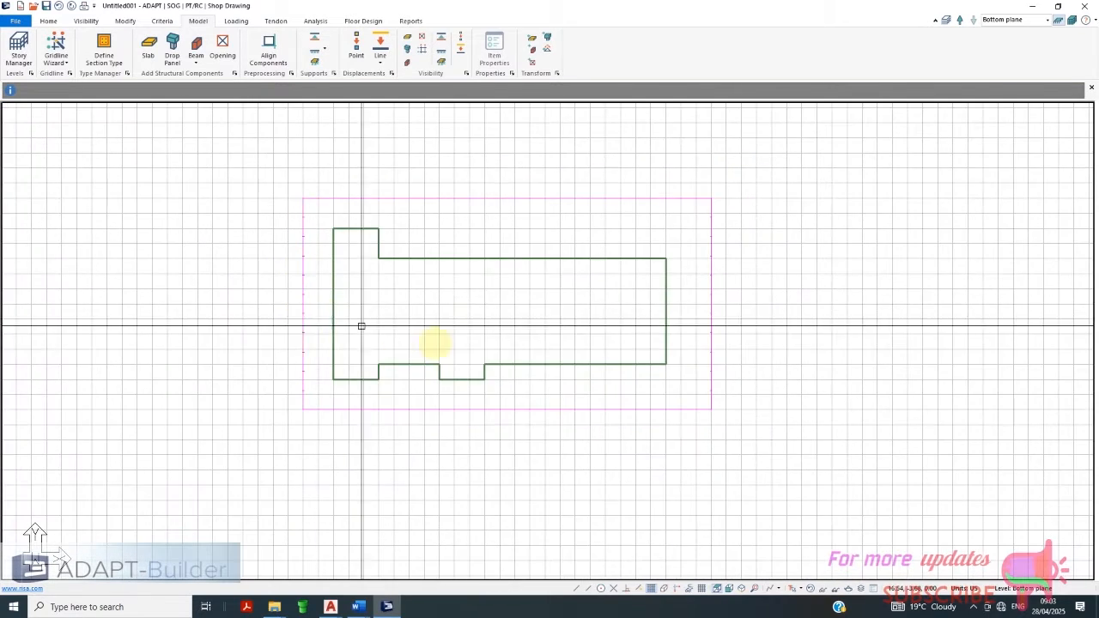
pyautogui.scroll(1, 479, 315)
pyautogui.scroll(-3, 479, 314)
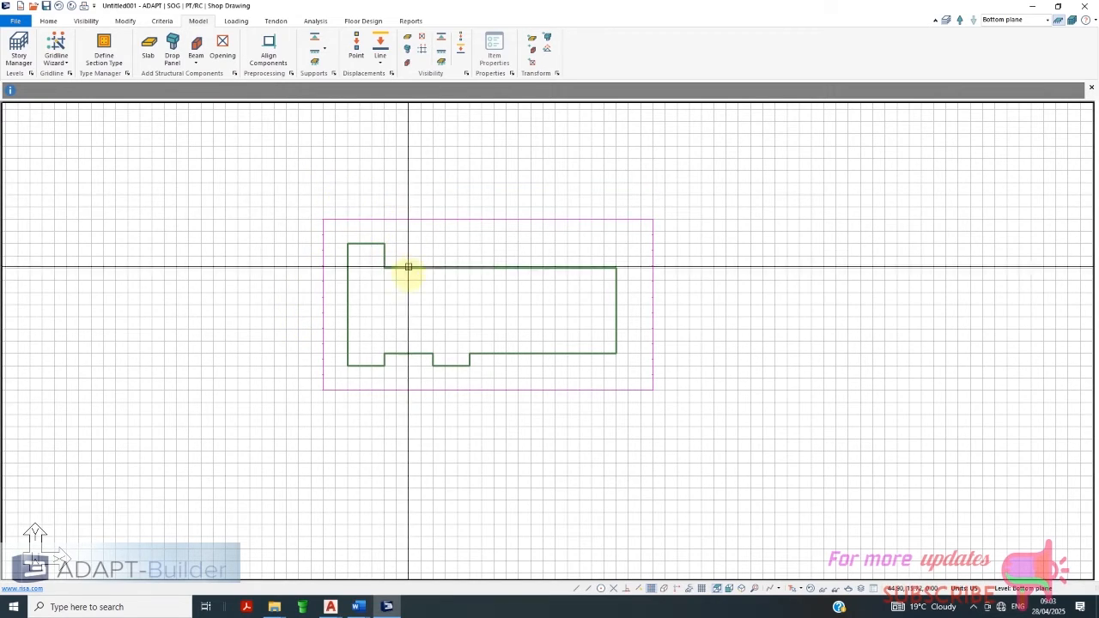
pyautogui.scroll(1, 405, 383)
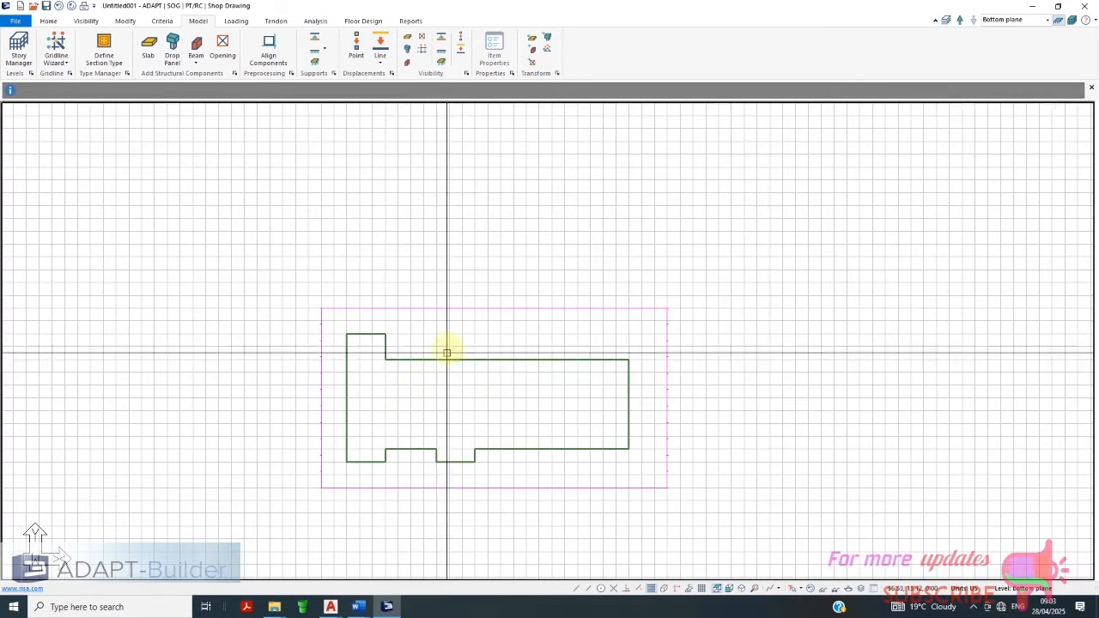
pyautogui.scroll(1, 449, 353)
pyautogui.moveTo(454, 334); pyautogui.dragTo(658, 474, button='middle')
pyautogui.scroll(-1, 284, 244)
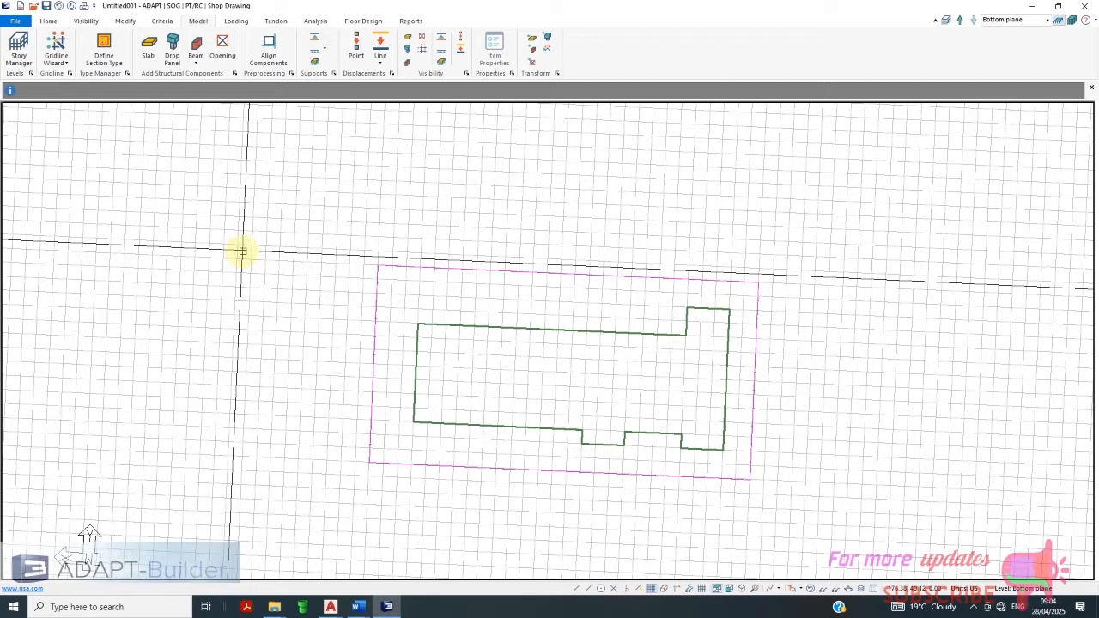
pyautogui.click(90, 22)
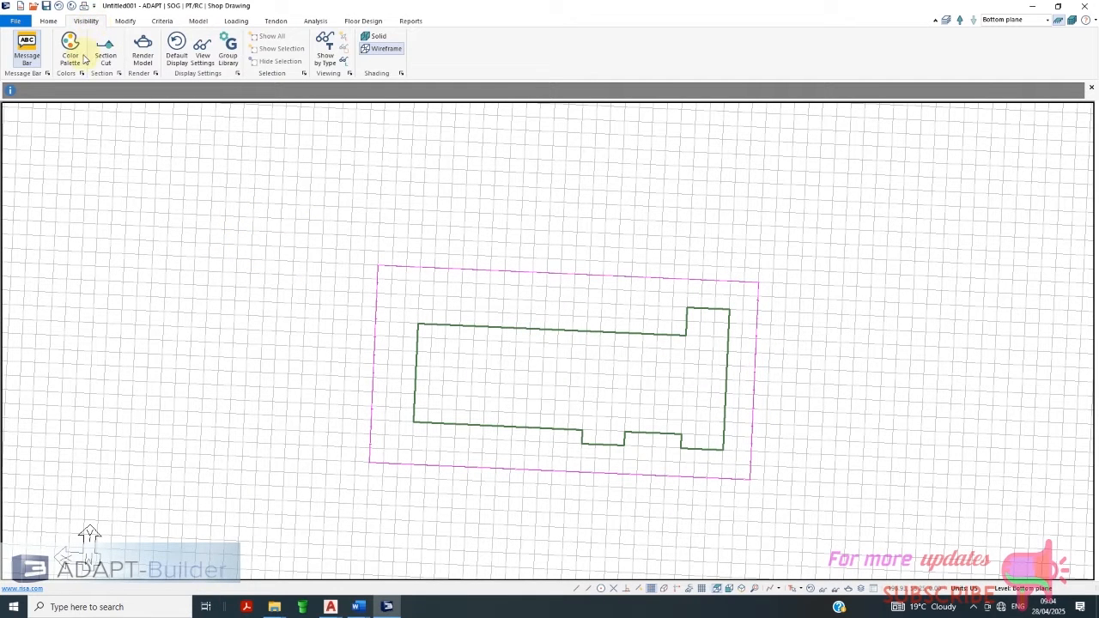
pyautogui.click(49, 20)
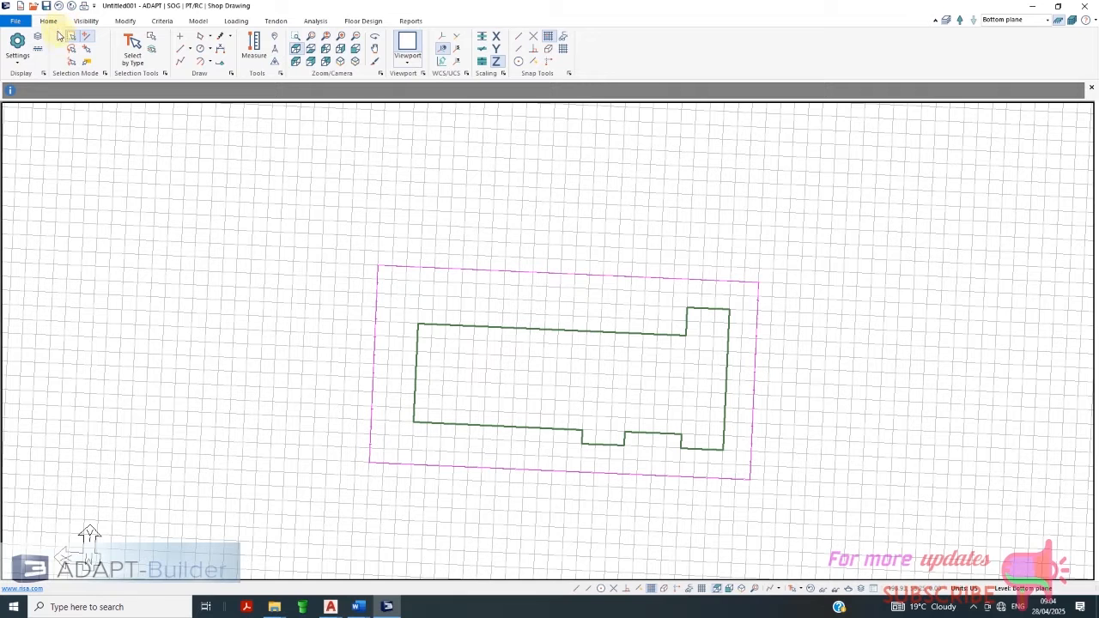
pyautogui.click(296, 50)
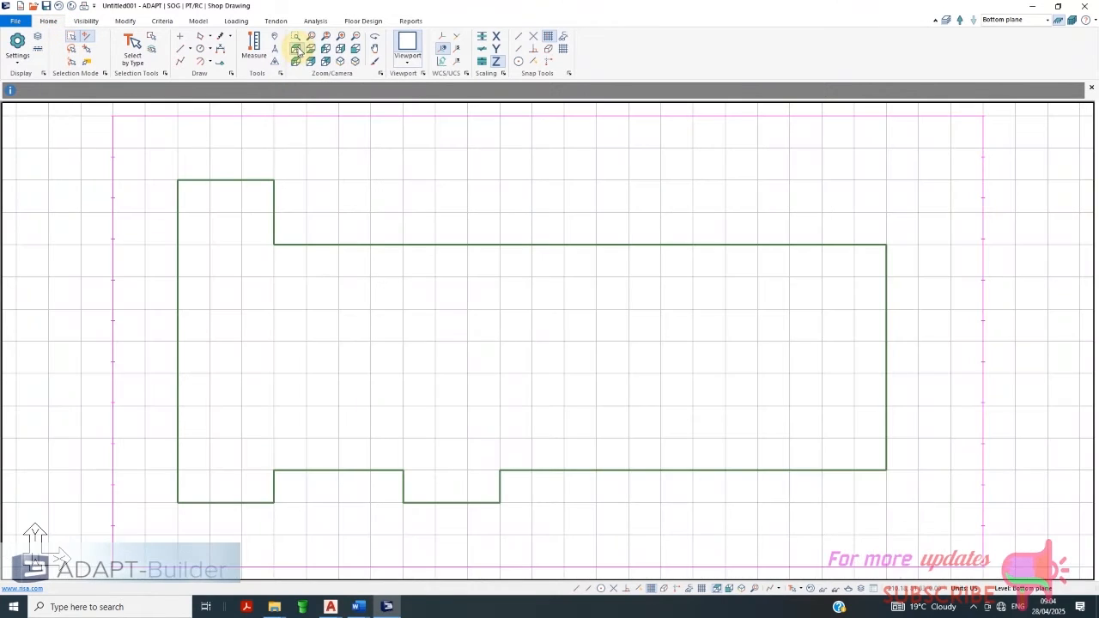
# Inspect the slab and area spring in an isometric view and return to the plan view
pyautogui.click(339, 66)
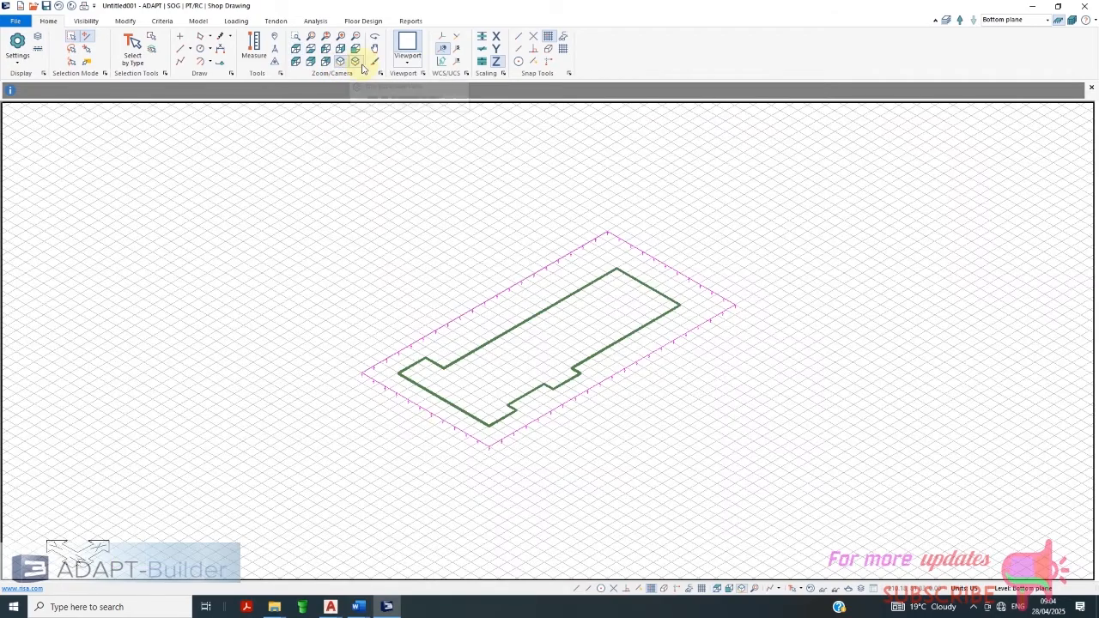
pyautogui.scroll(3, 519, 425)
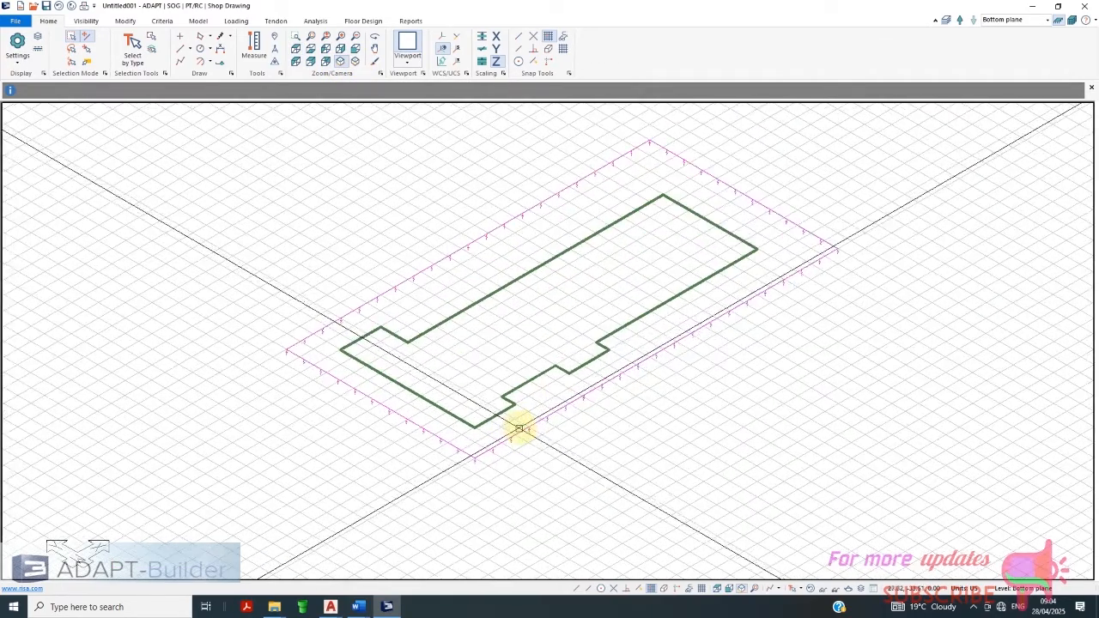
pyautogui.scroll(3, 520, 425)
pyautogui.scroll(-3, 590, 395)
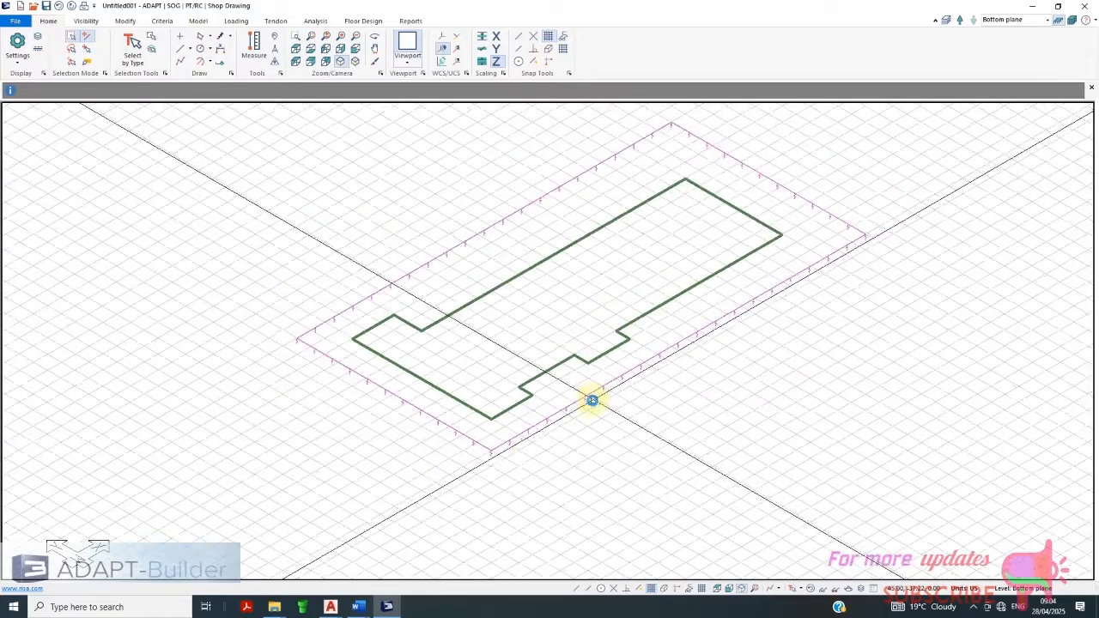
pyautogui.scroll(-7, 591, 401)
pyautogui.scroll(4, 437, 223)
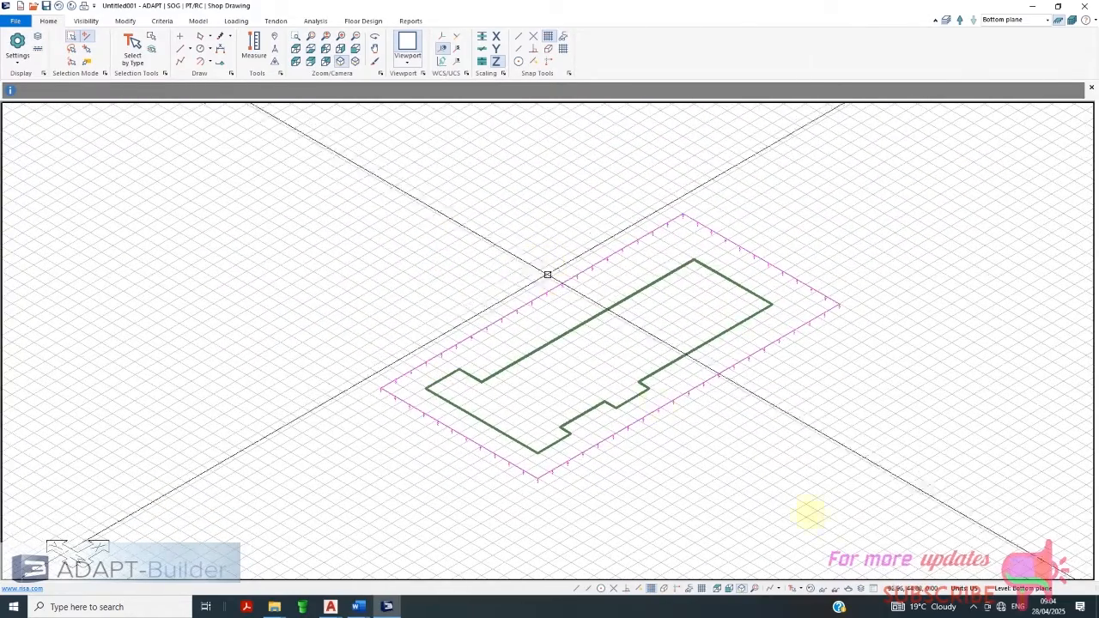
pyautogui.scroll(1, 809, 514)
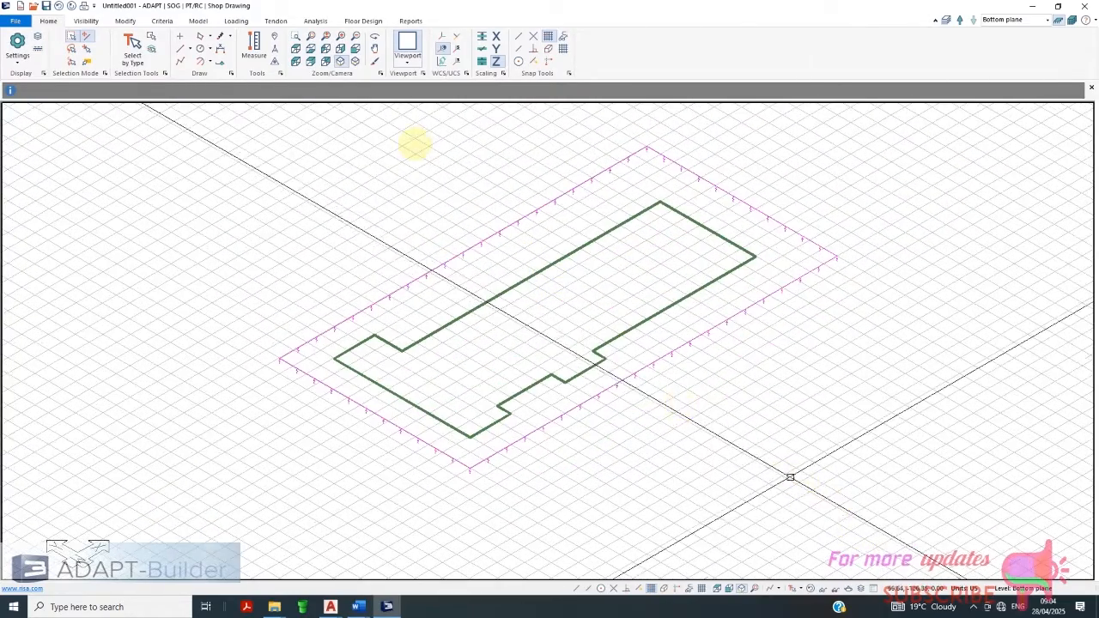
pyautogui.click(295, 50)
pyautogui.scroll(-3, 446, 292)
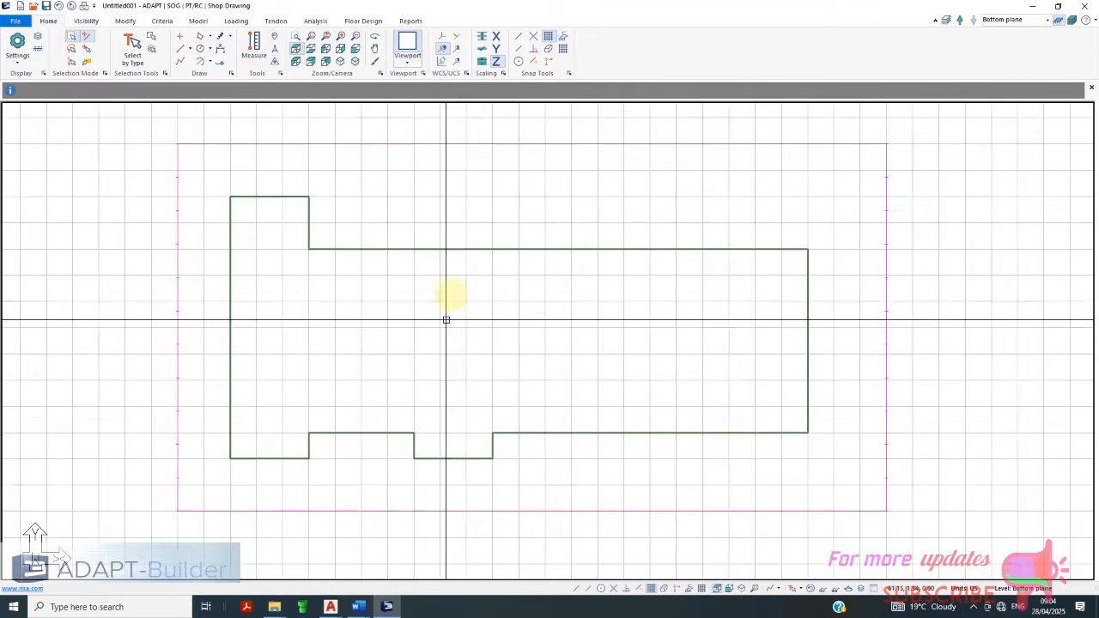
pyautogui.scroll(-1, 434, 287)
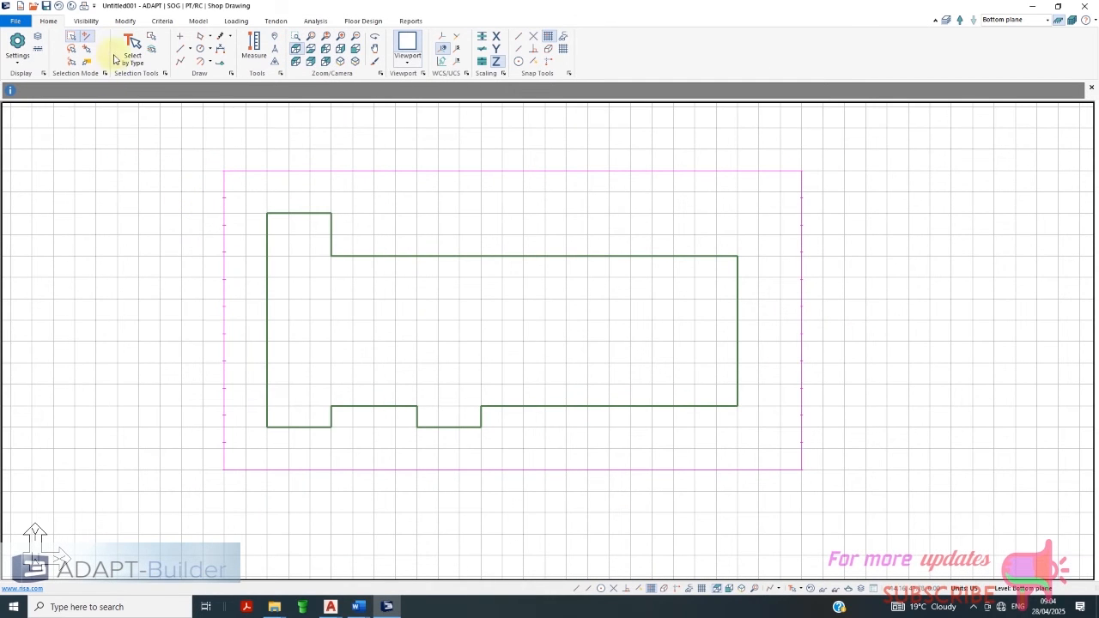
# Review the area spring's stiffness values, corner coordinates and display properties without changing them
pyautogui.click(273, 21)
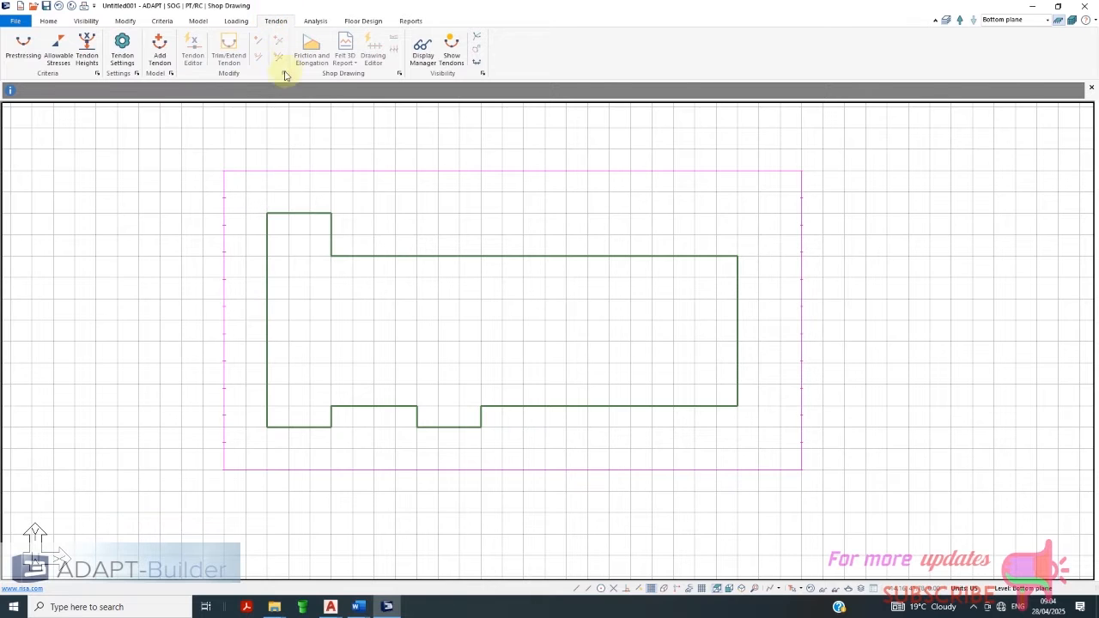
pyautogui.click(237, 23)
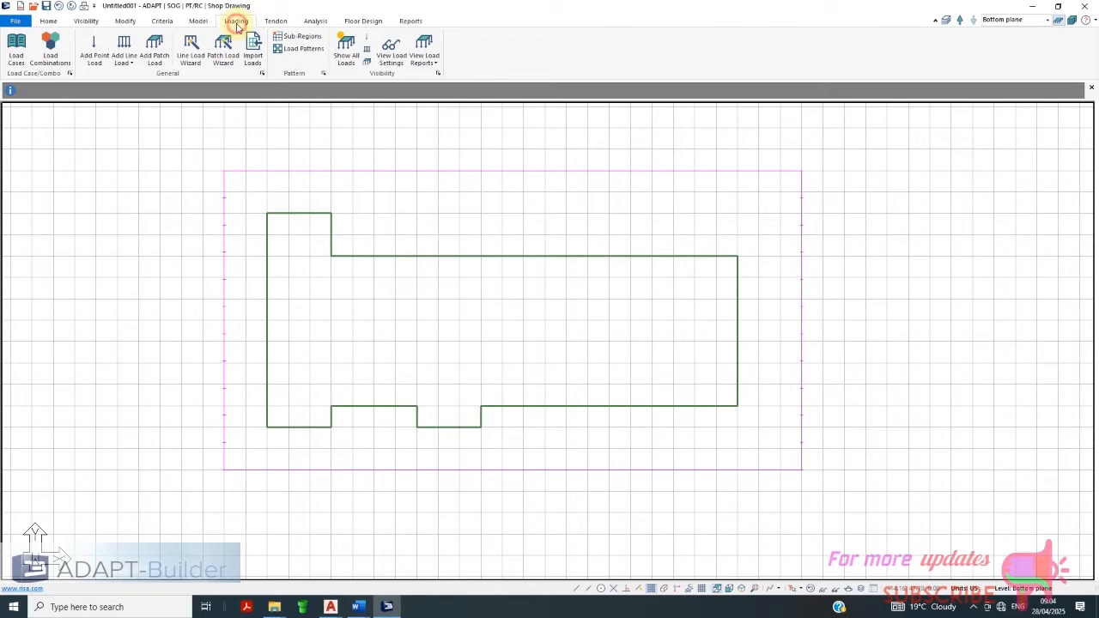
pyautogui.click(273, 172)
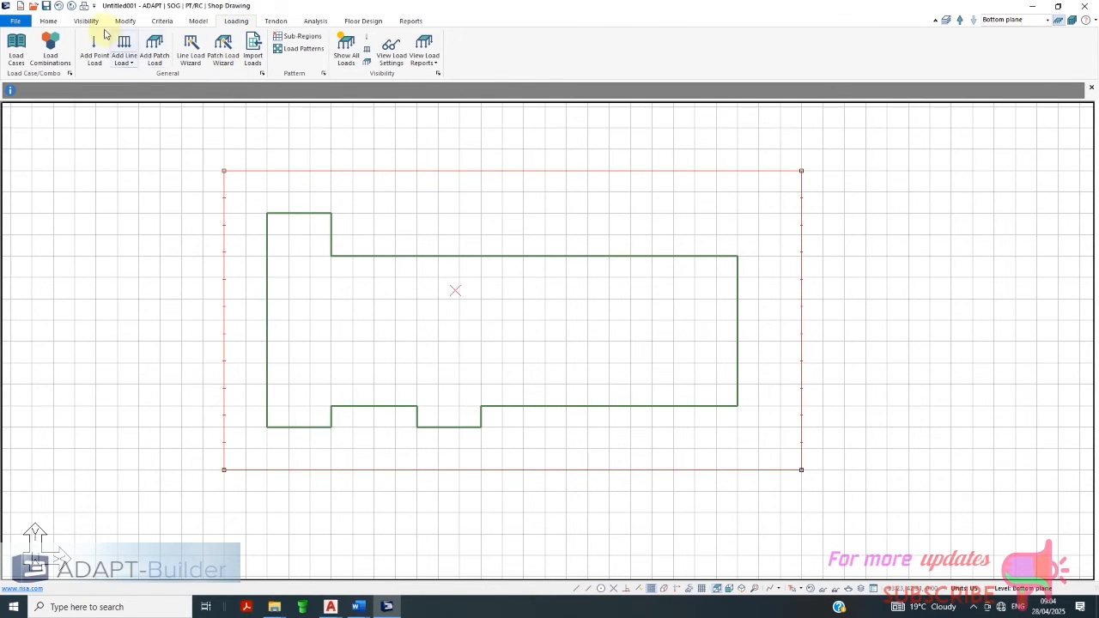
pyautogui.click(49, 21)
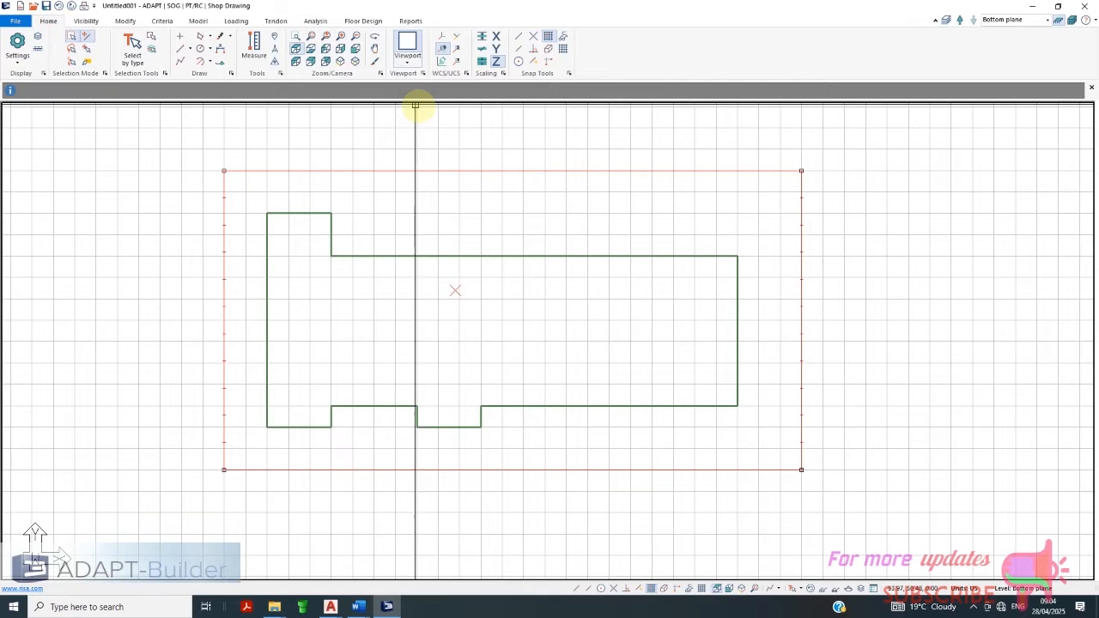
pyautogui.click(191, 22)
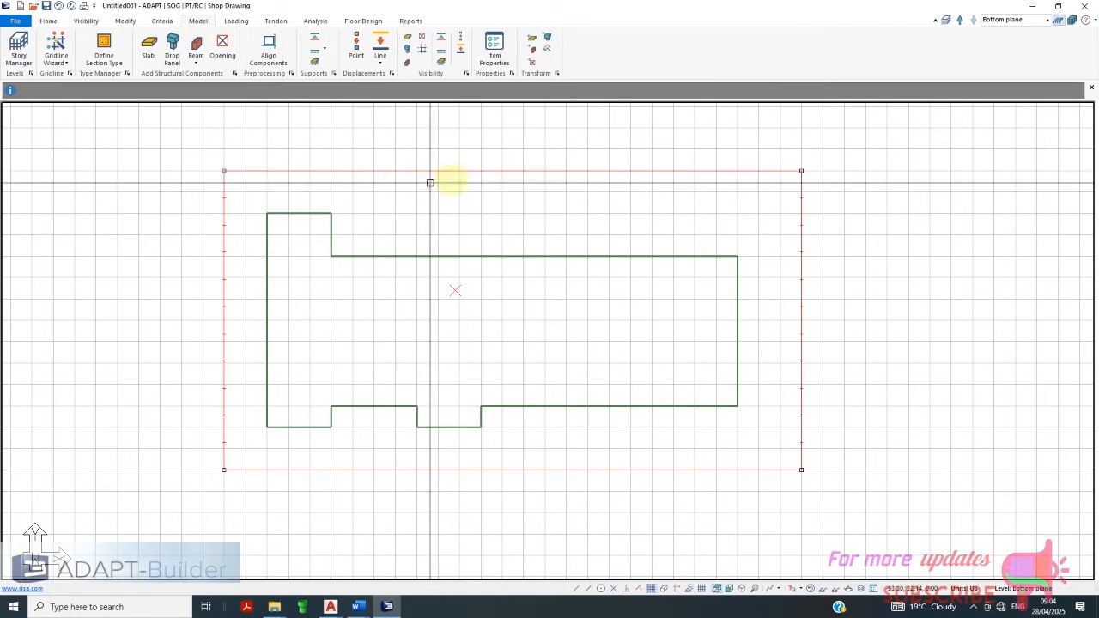
pyautogui.click(498, 53)
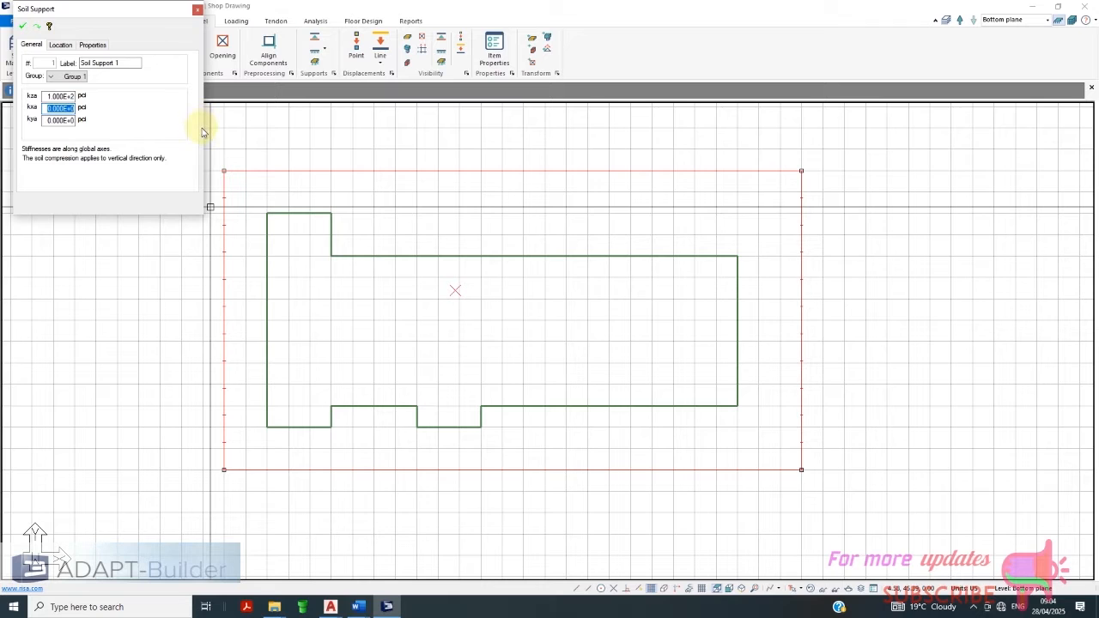
pyautogui.click(61, 45)
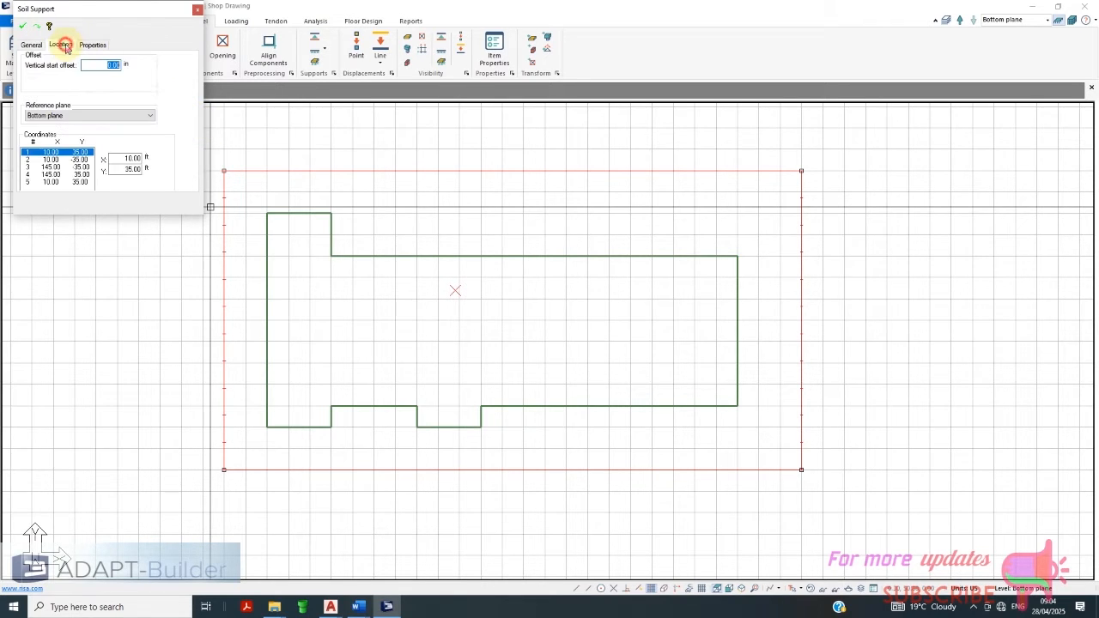
pyautogui.click(92, 45)
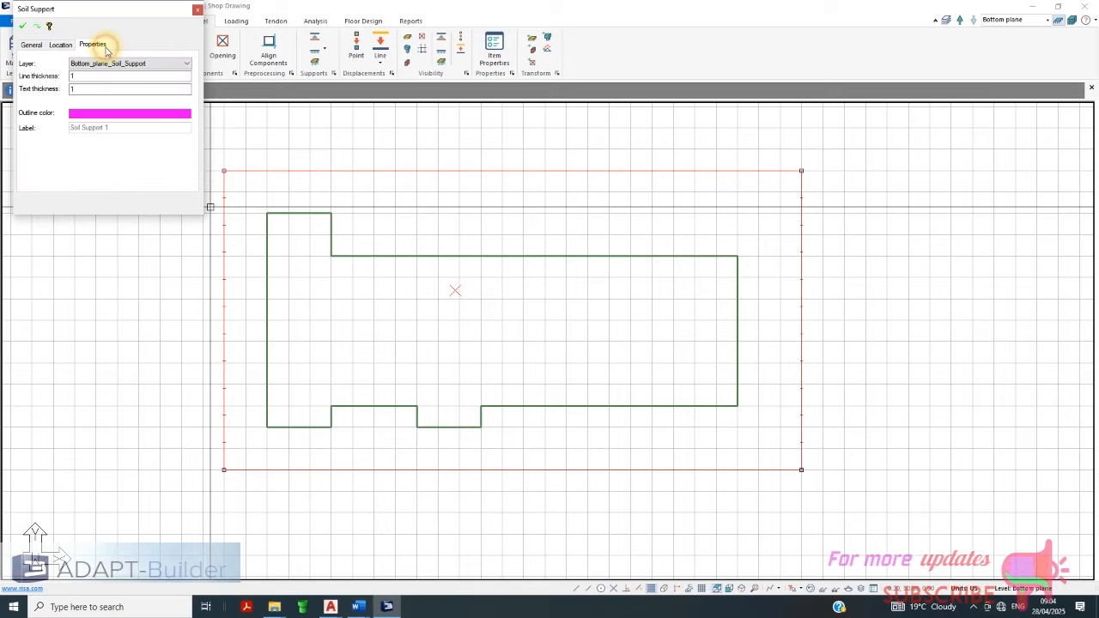
pyautogui.click(195, 14)
pyautogui.scroll(-4, 414, 297)
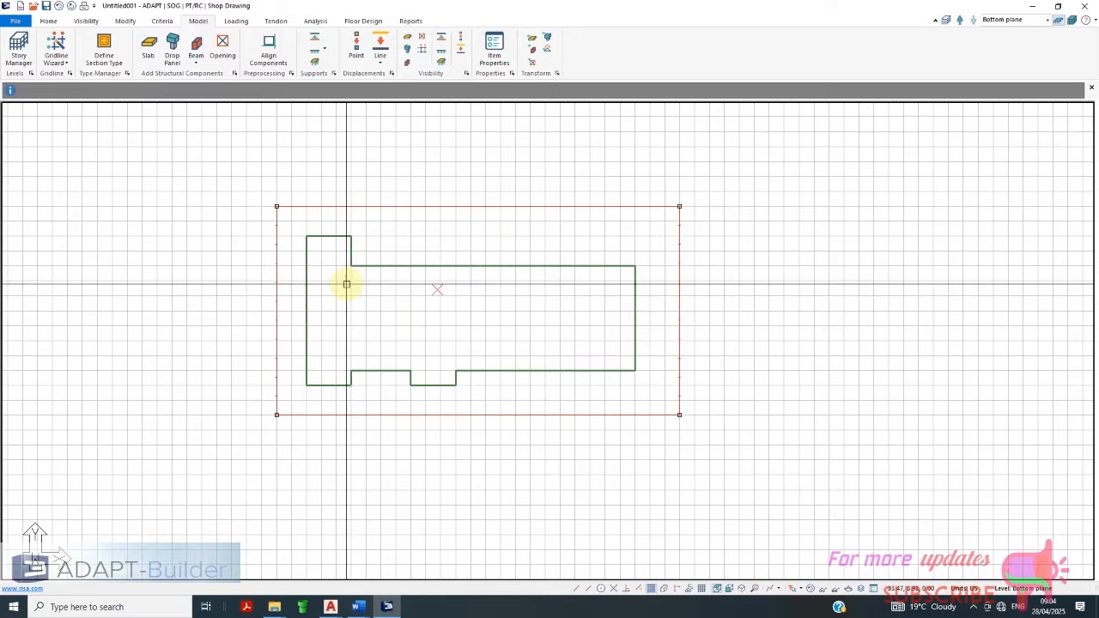
# Add a tendon along the slab's left edge, from its upper-left corner to its lower-left corner
pyautogui.click(278, 21)
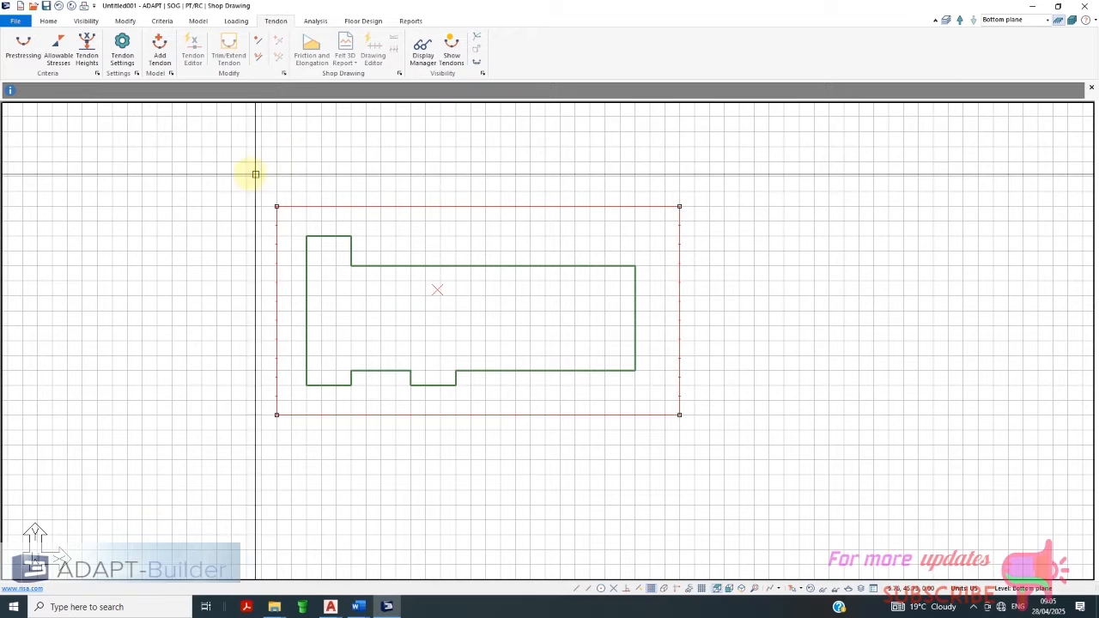
pyautogui.click(159, 43)
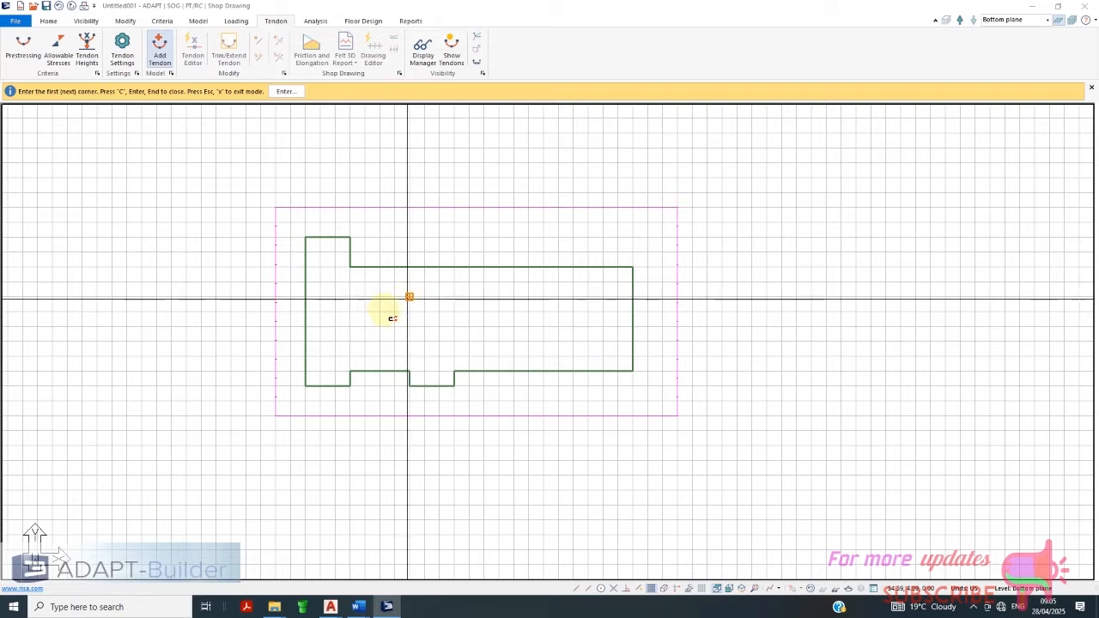
pyautogui.click(308, 238)
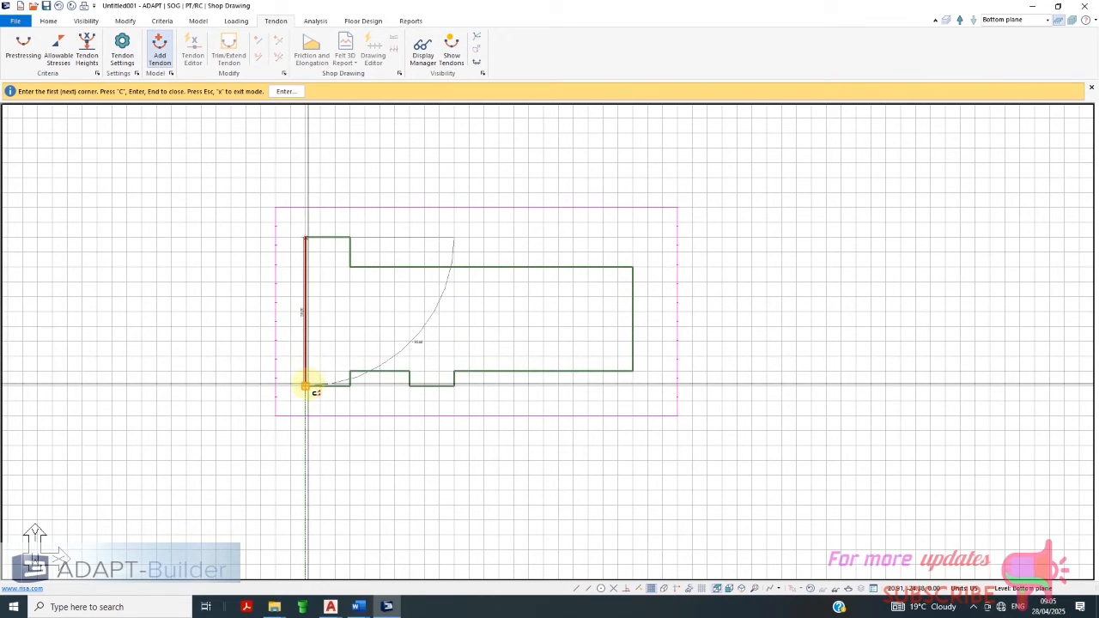
pyautogui.click(306, 386)
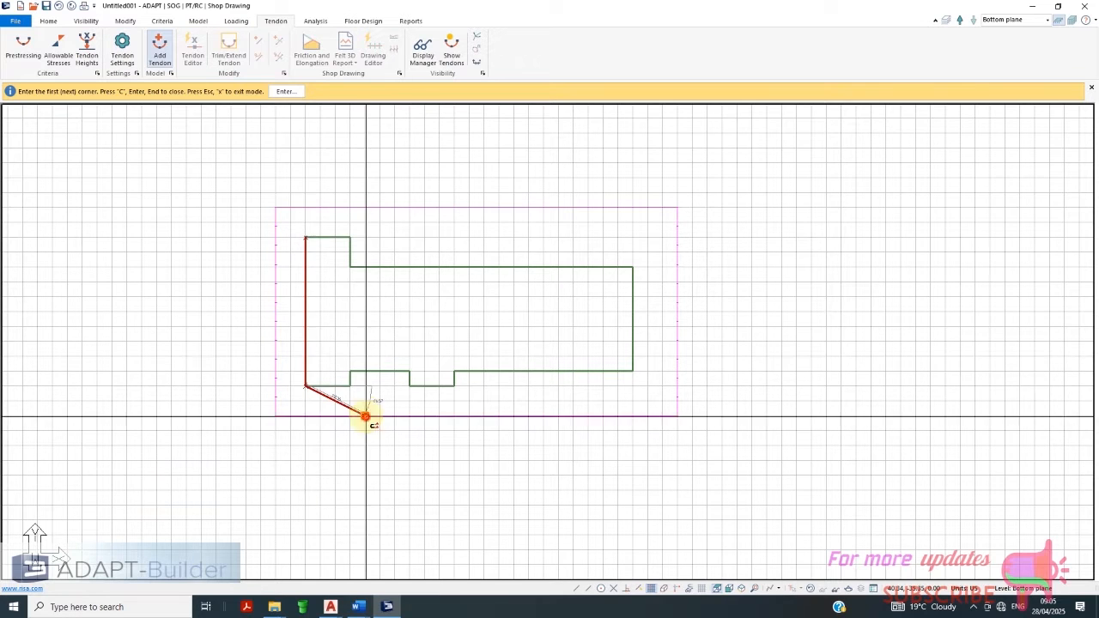
pyautogui.rightClick(363, 416)
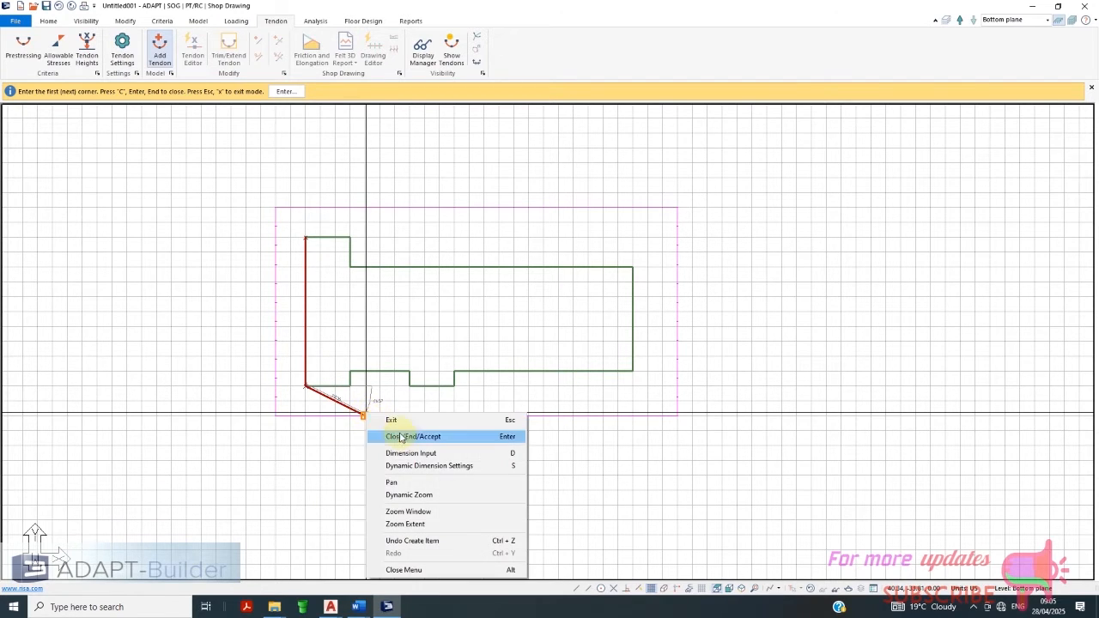
pyautogui.click(400, 436)
pyautogui.rightClick(350, 329)
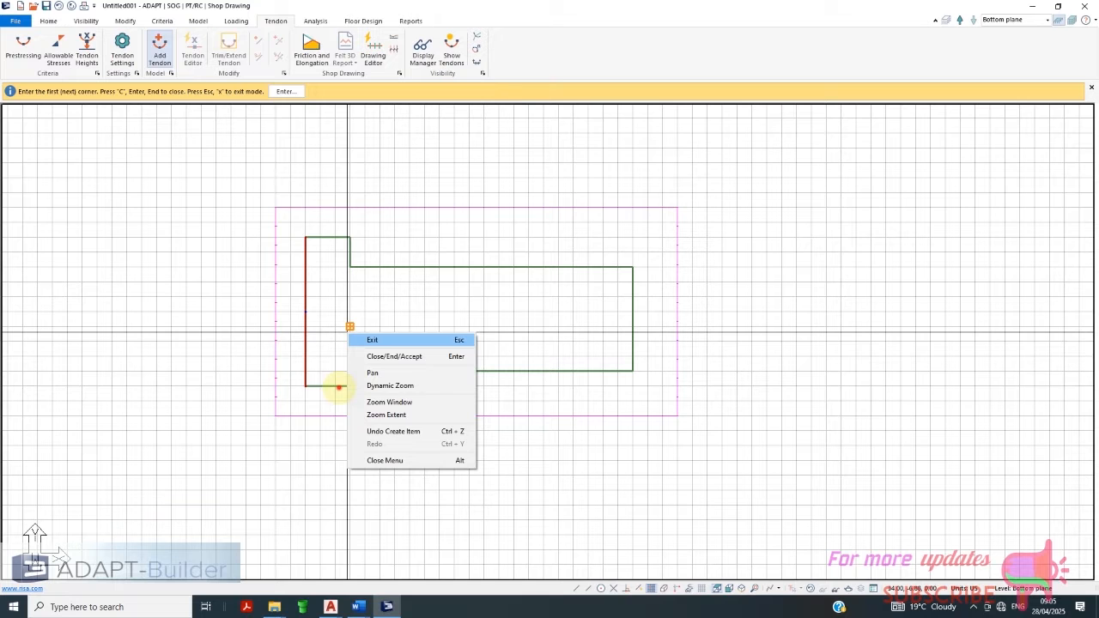
pyautogui.press('Escape')
# Select the new tendon at its upper end and open its properties
pyautogui.scroll(3, 327, 352)
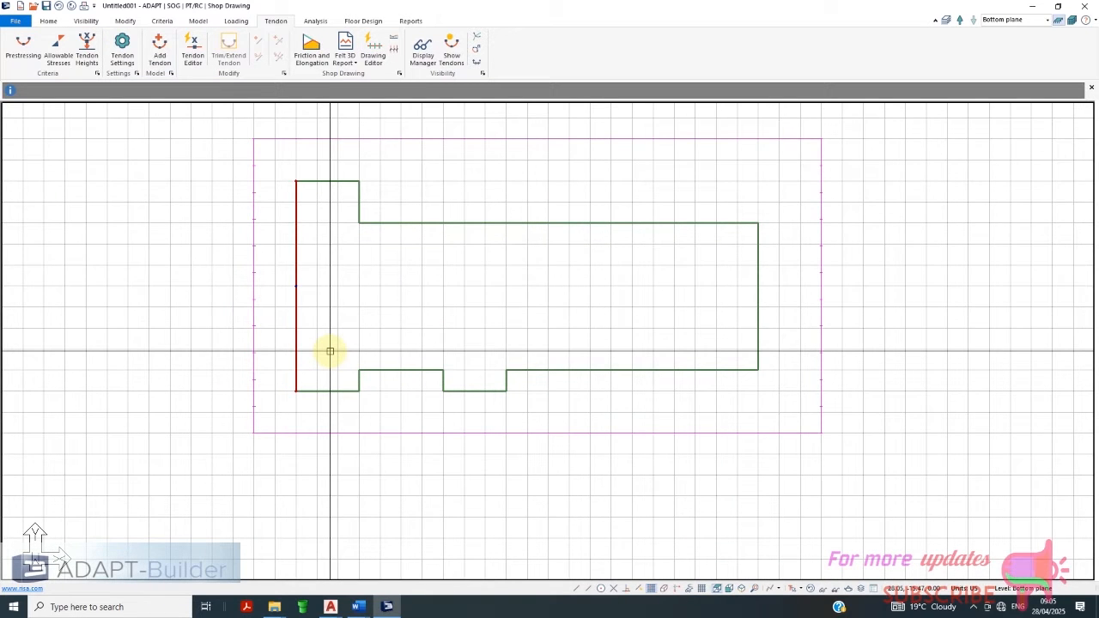
pyautogui.scroll(2, 307, 198)
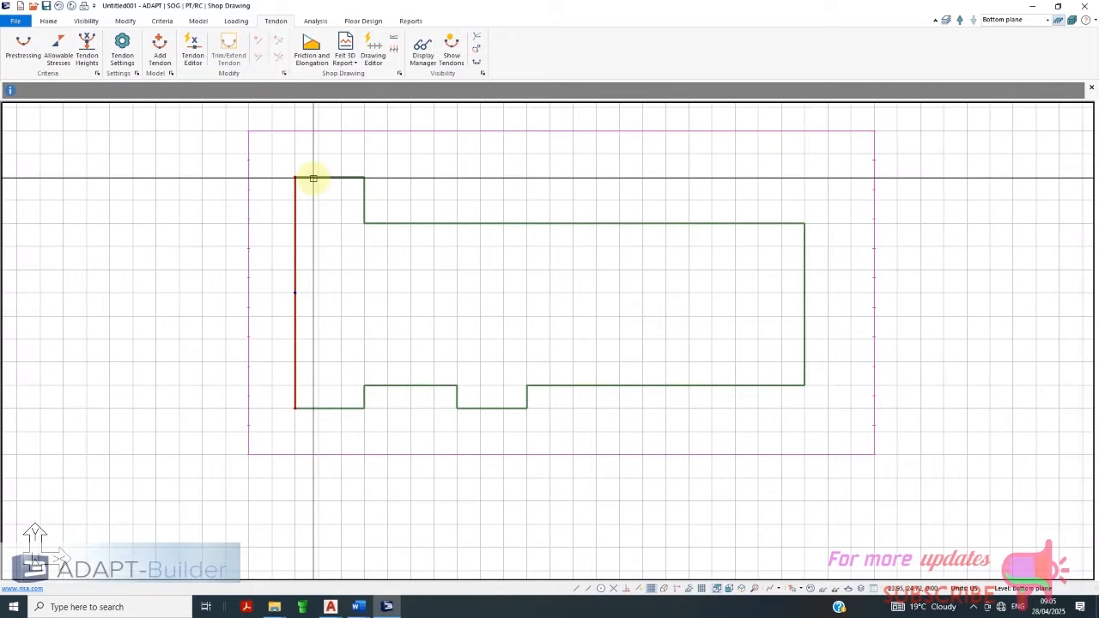
pyautogui.scroll(4, 309, 178)
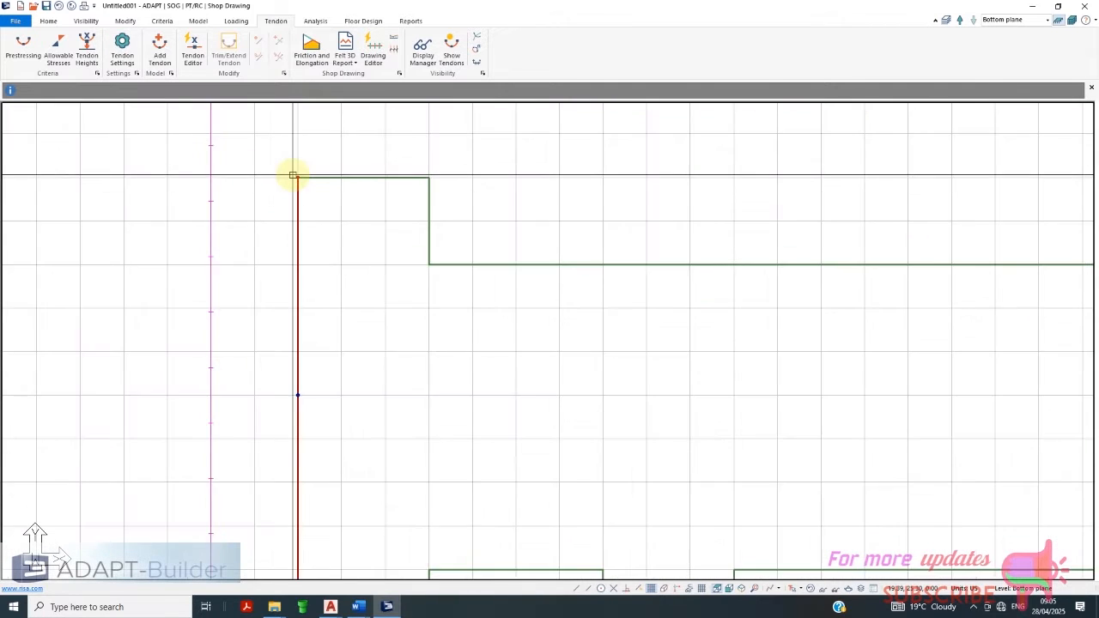
pyautogui.scroll(3, 295, 177)
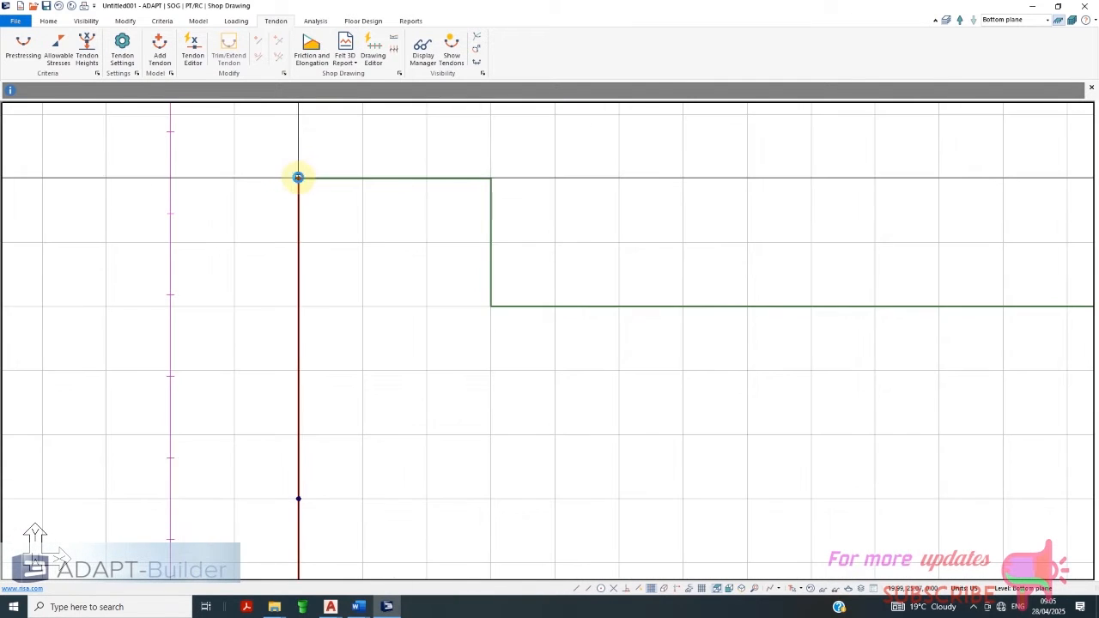
pyautogui.scroll(4, 298, 178)
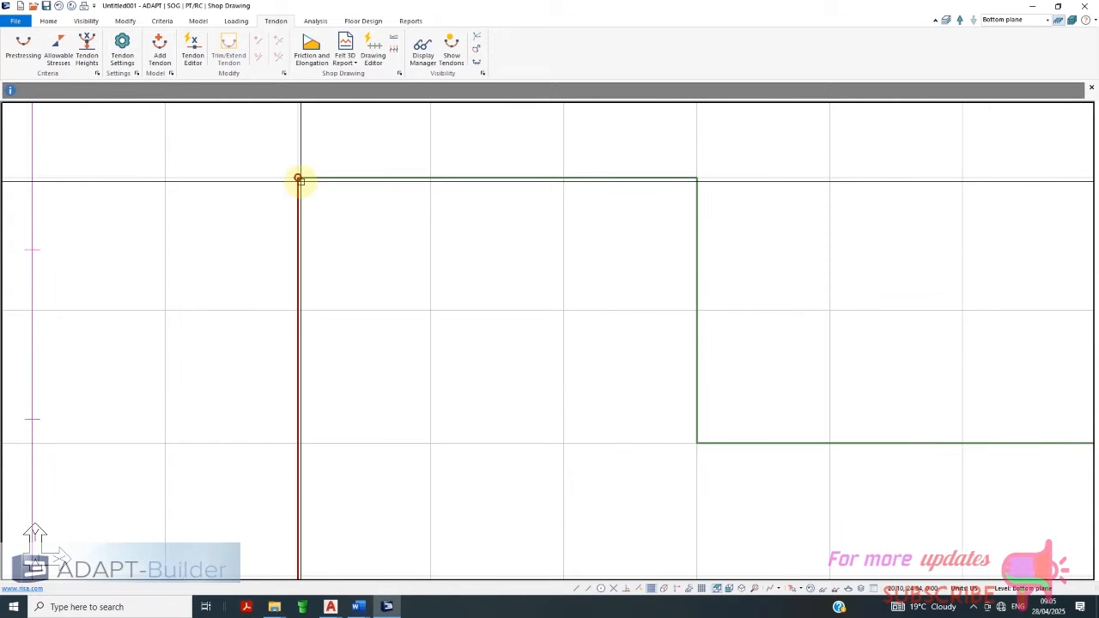
pyautogui.scroll(2, 298, 179)
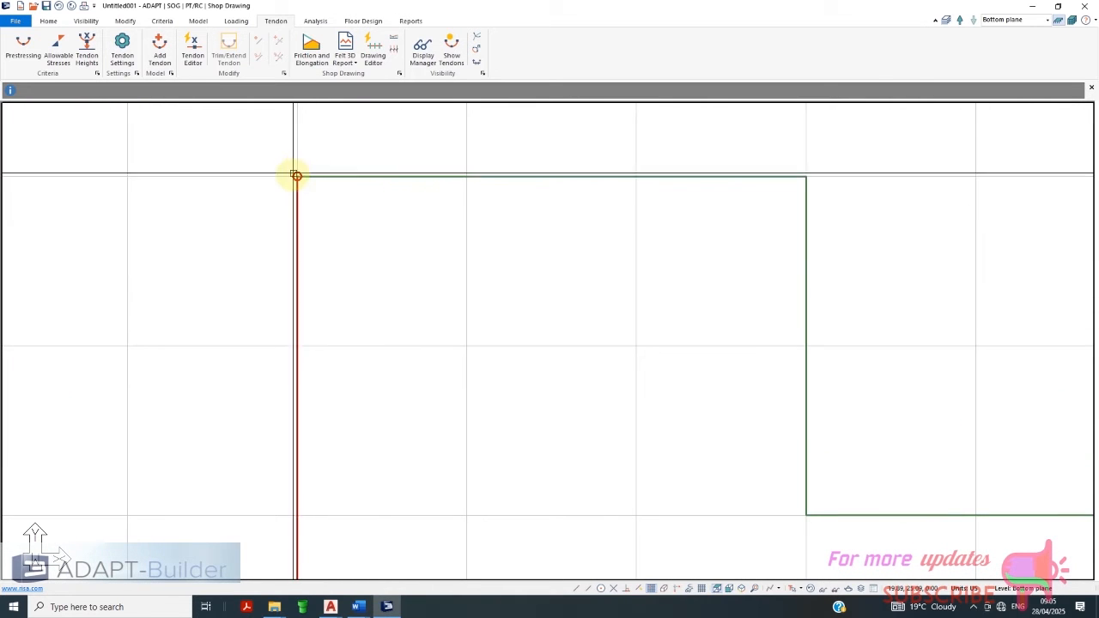
pyautogui.click(295, 176)
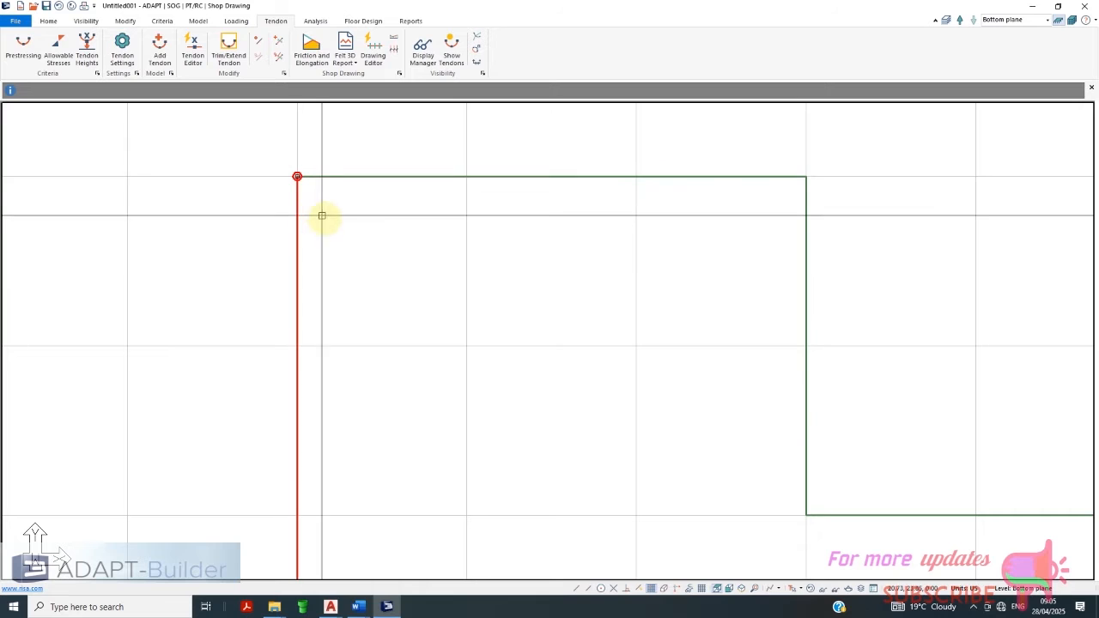
pyautogui.rightClick(338, 152)
pyautogui.click(306, 153)
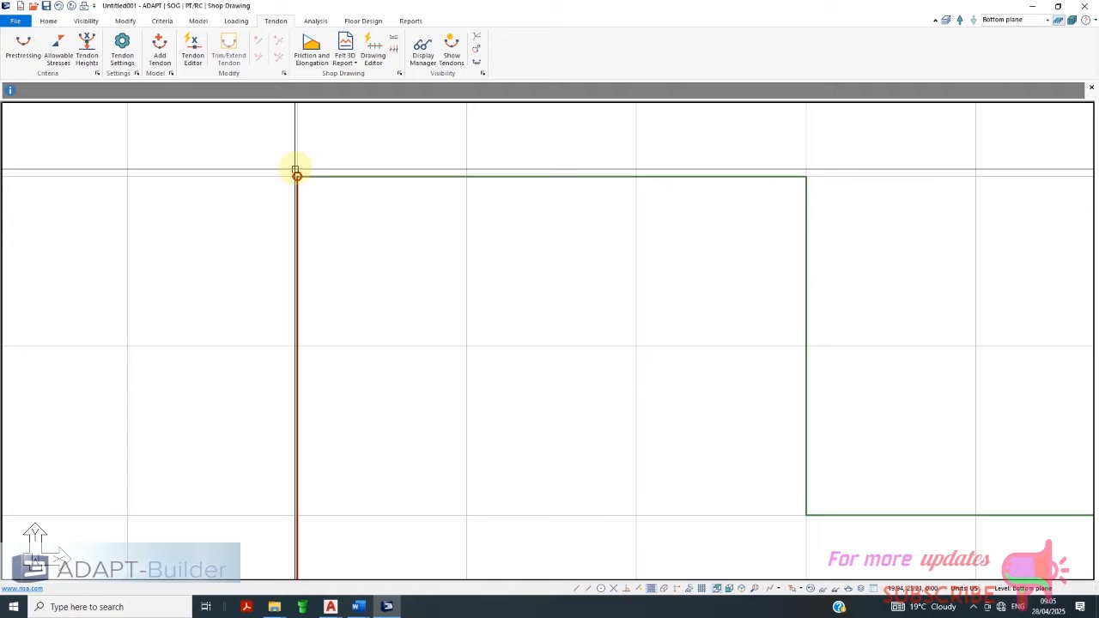
pyautogui.rightClick(296, 174)
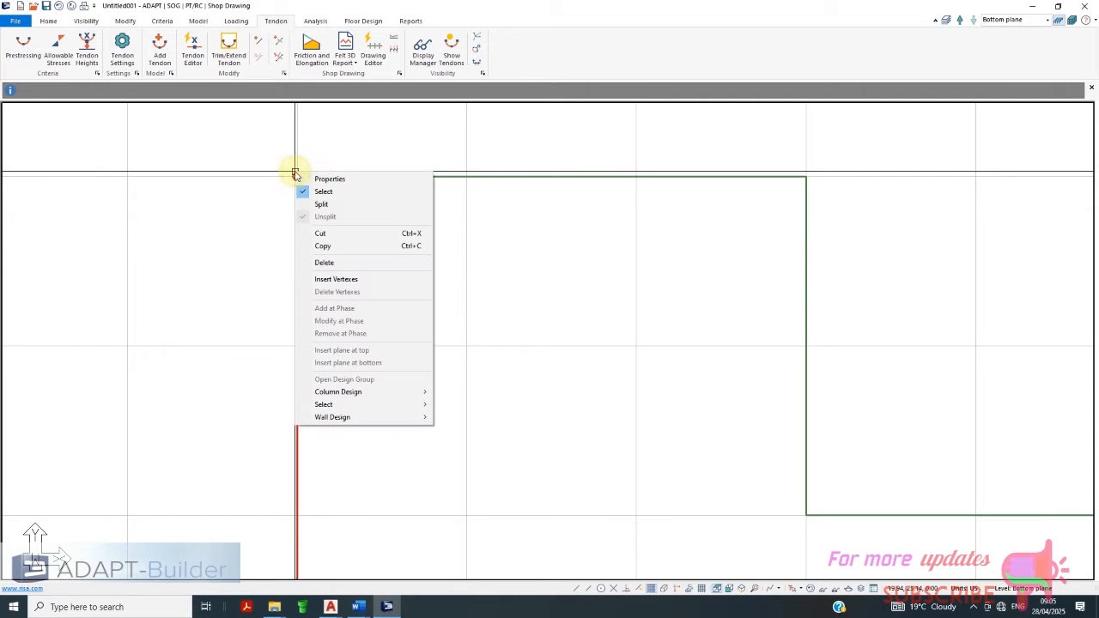
pyautogui.click(328, 179)
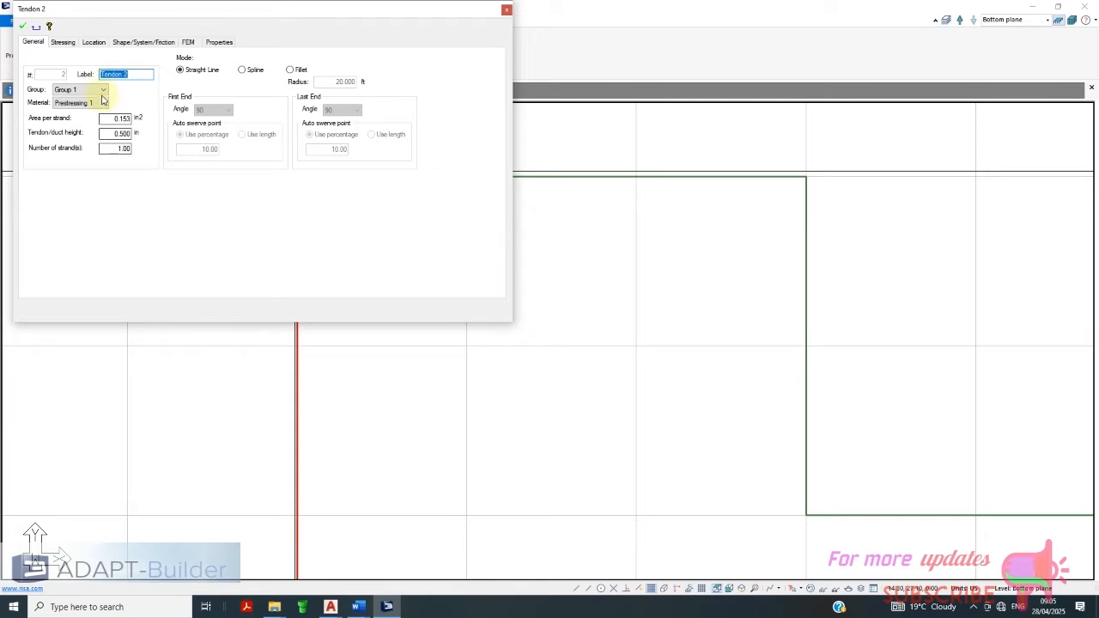
# Check the tendon's Reversed Parabola diagram and set the shape of Span 1 to Straight
pyautogui.click(135, 43)
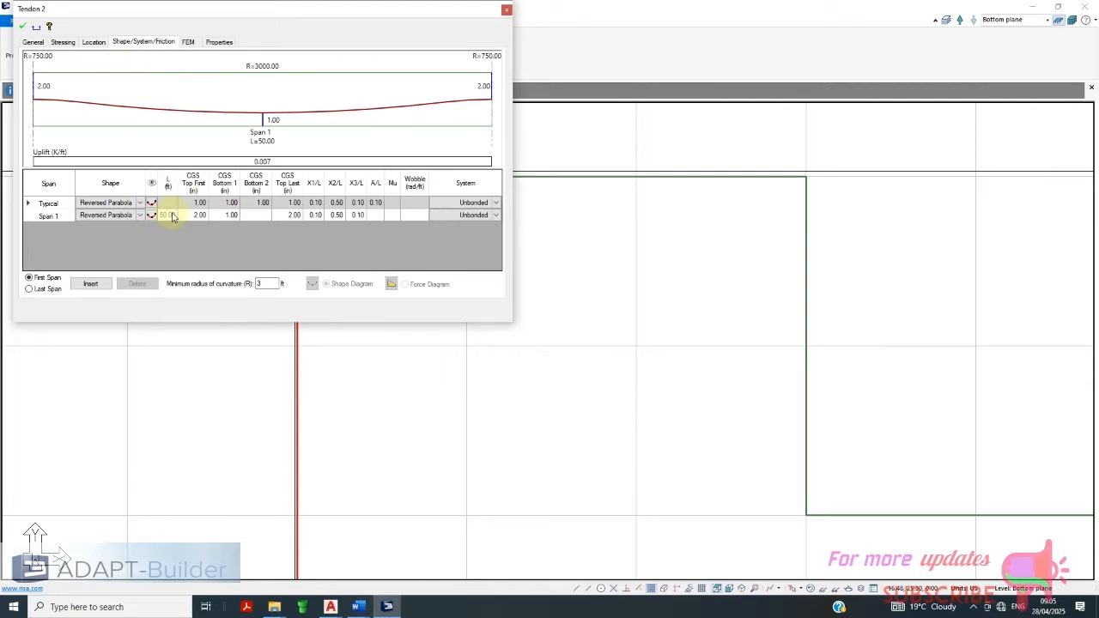
pyautogui.click(153, 216)
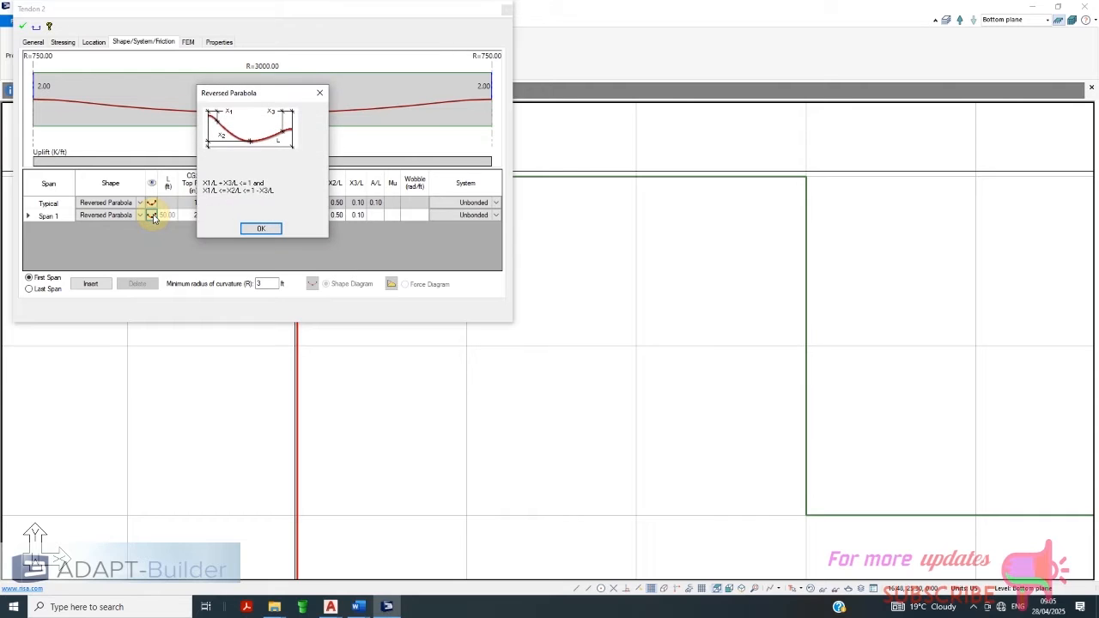
pyautogui.click(277, 229)
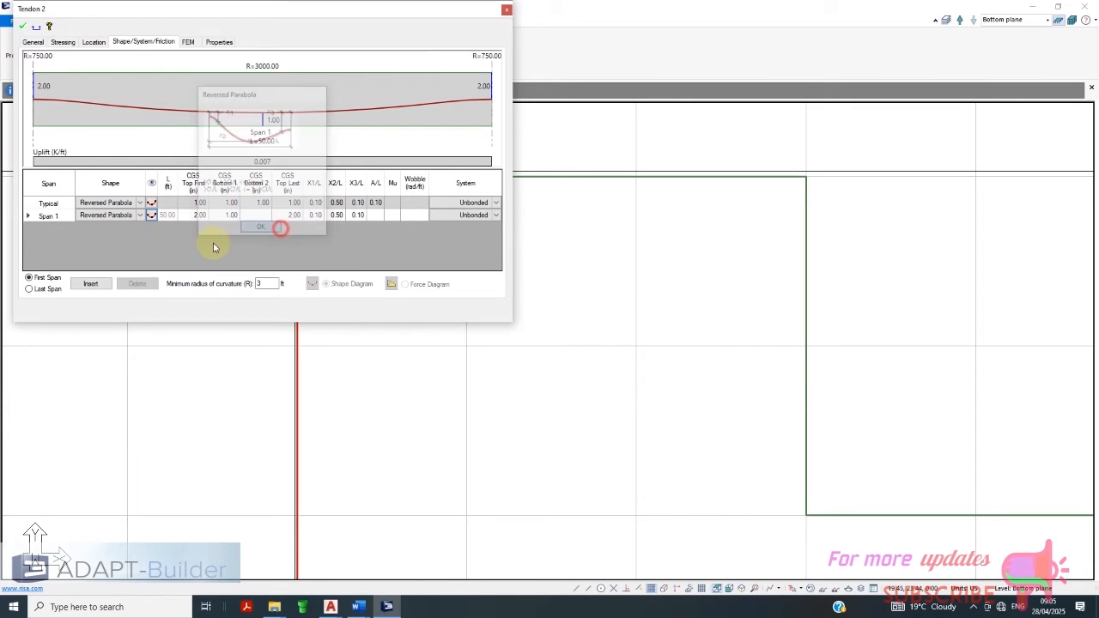
pyautogui.click(139, 215)
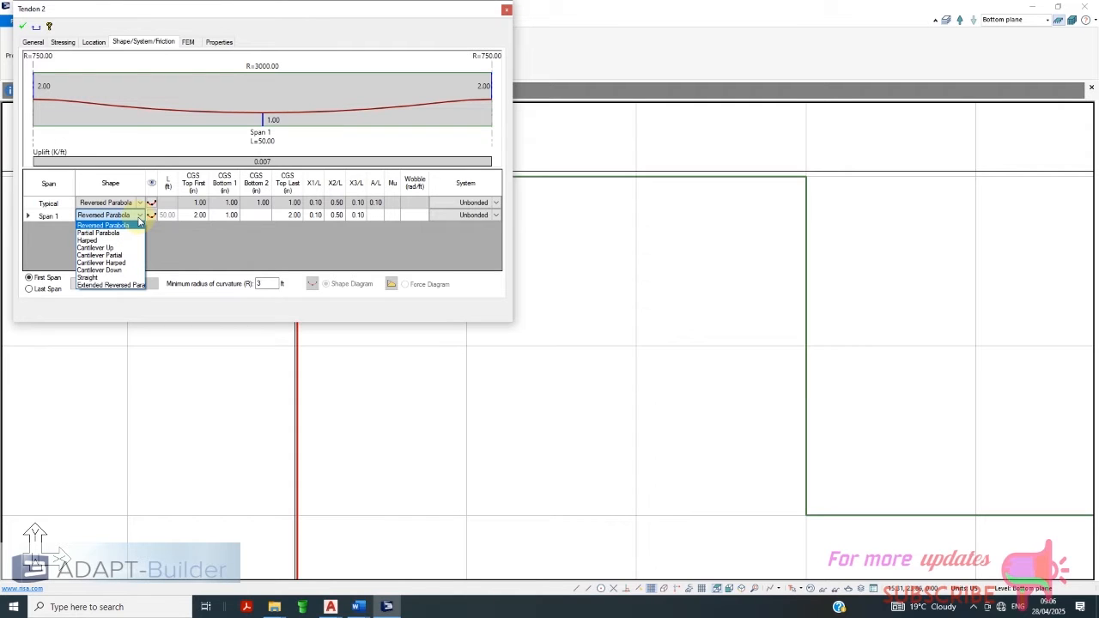
pyautogui.click(120, 279)
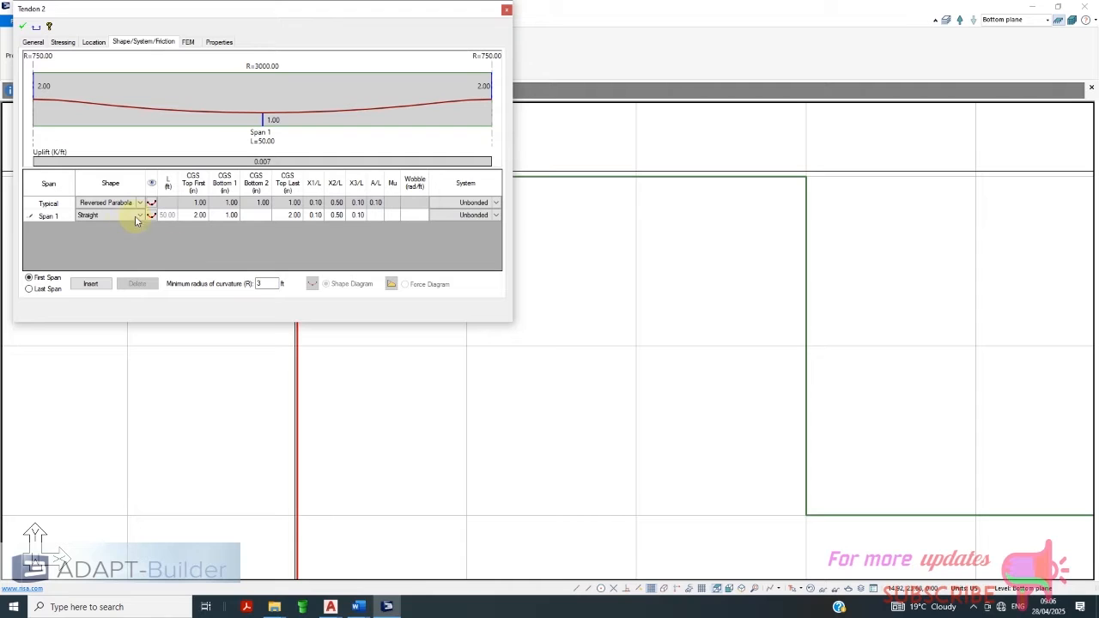
pyautogui.click(166, 215)
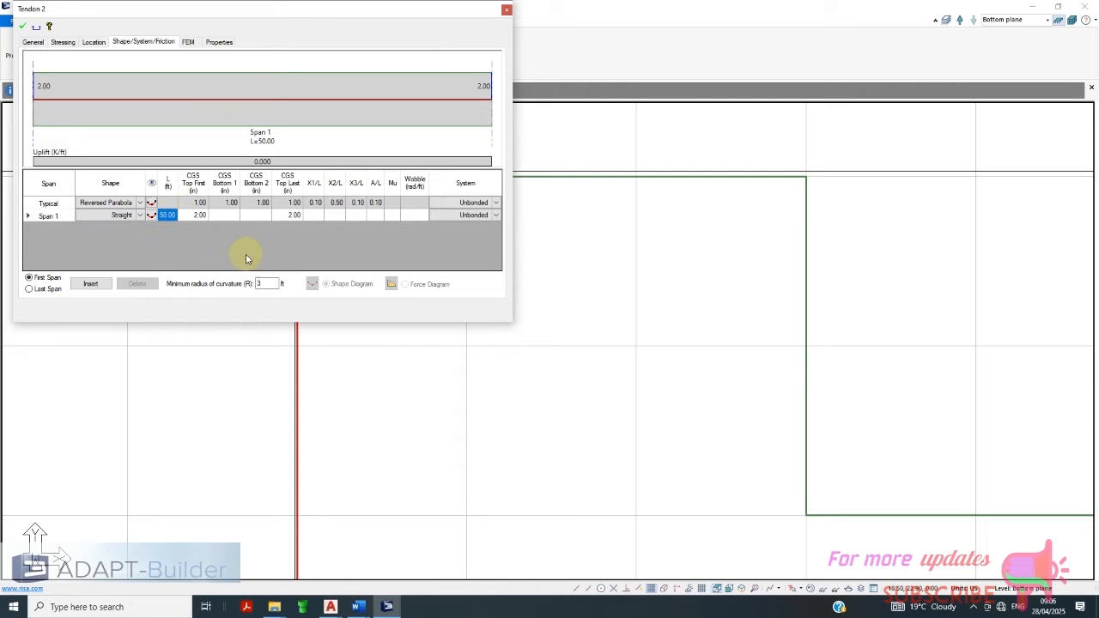
# Review the tendon's location, FEM contribution, display properties and toolbar help, and close its properties
pyautogui.click(96, 43)
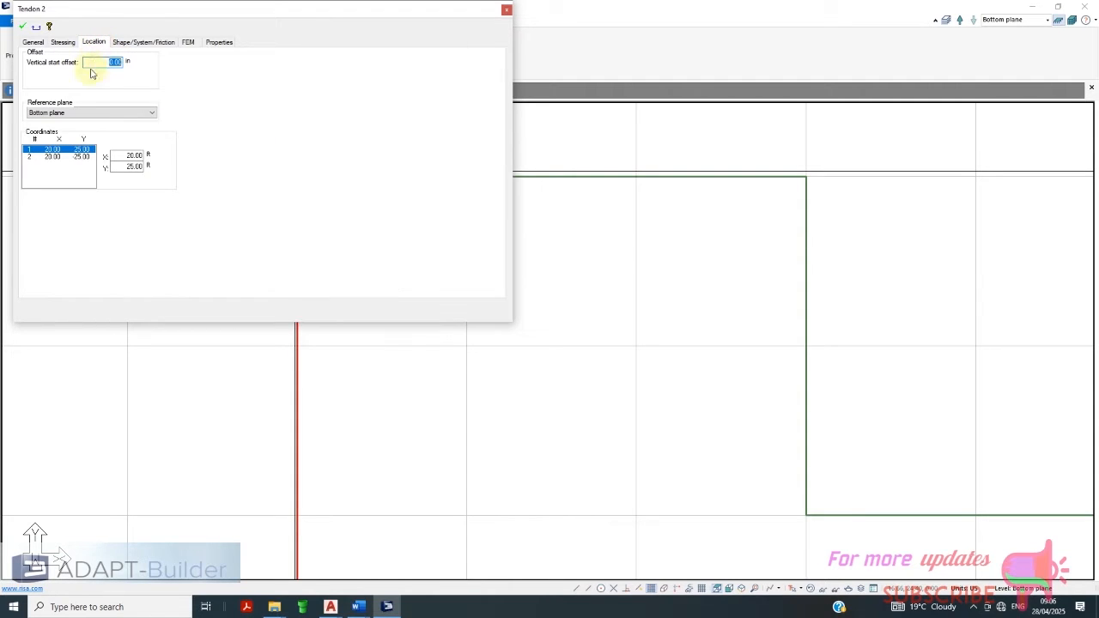
pyautogui.click(190, 43)
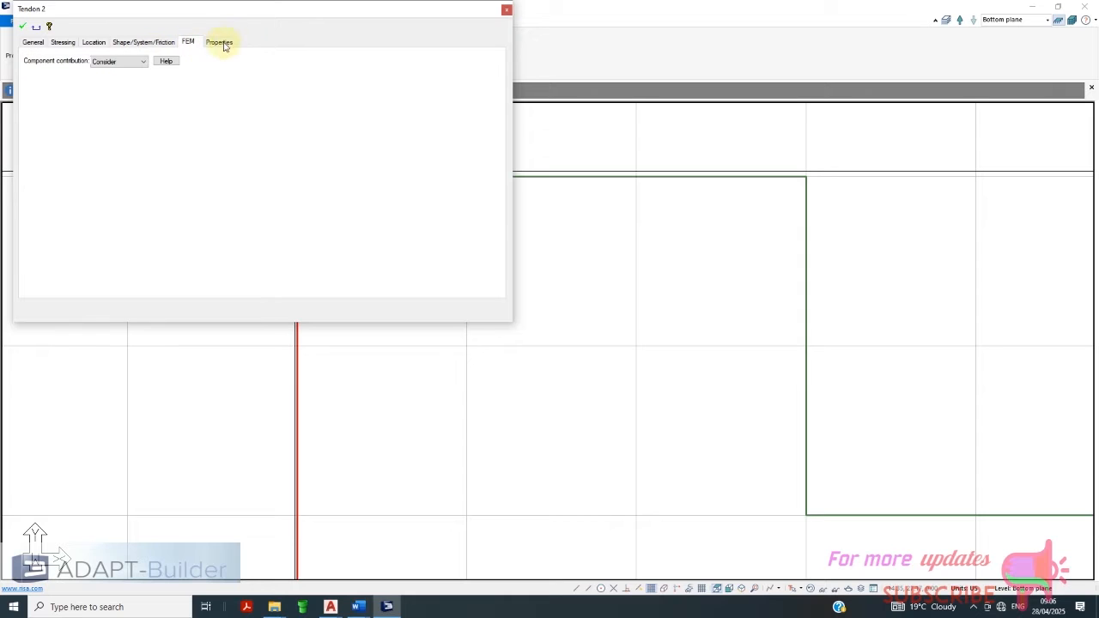
pyautogui.click(221, 42)
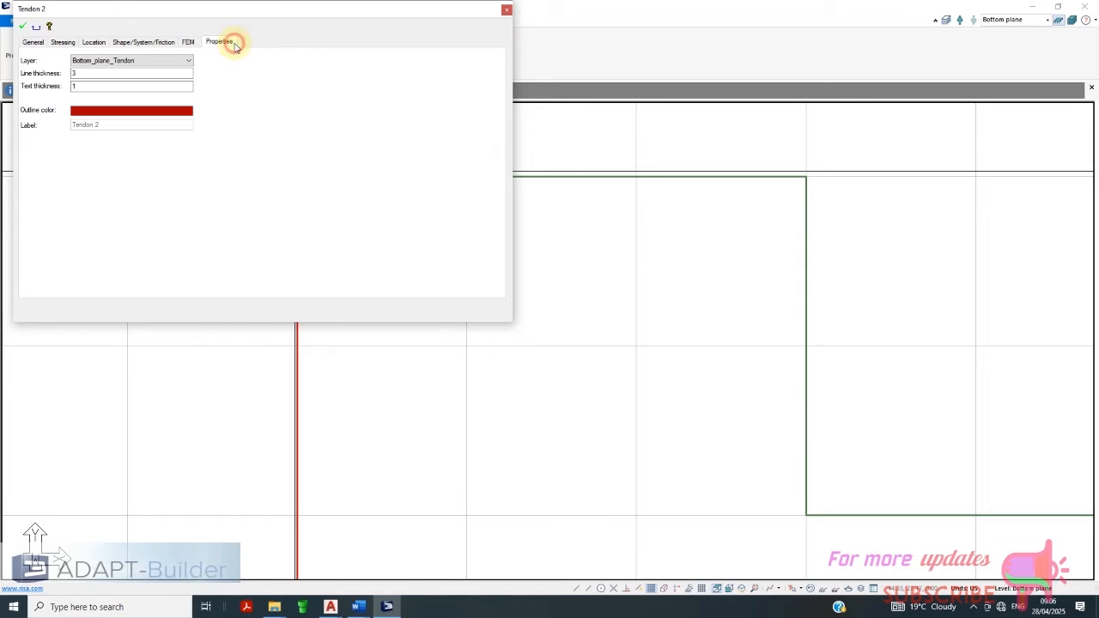
pyautogui.click(50, 28)
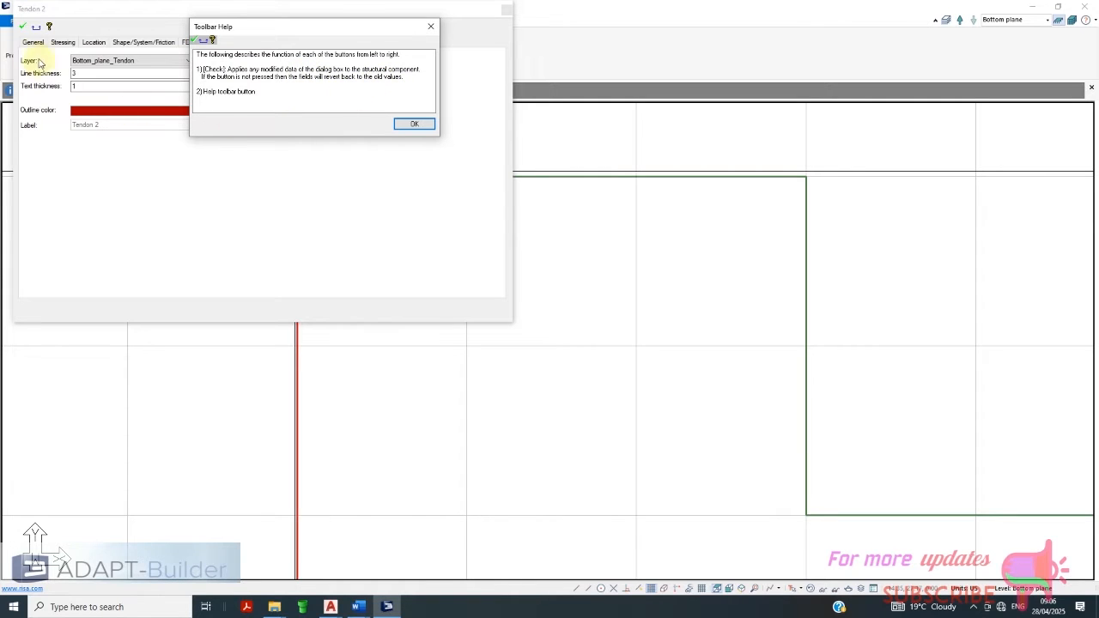
pyautogui.click(413, 124)
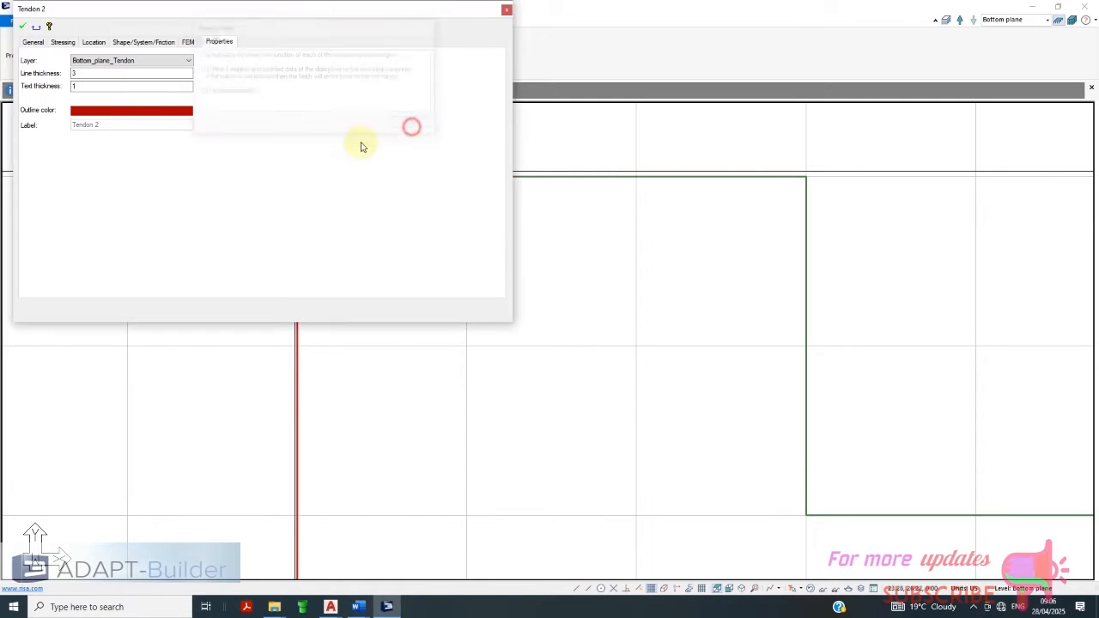
pyautogui.click(506, 9)
# Prepare a copy of the selected tendon by coordinates with an X offset of 3 ft and a Y offset of 0
pyautogui.scroll(-2, 348, 178)
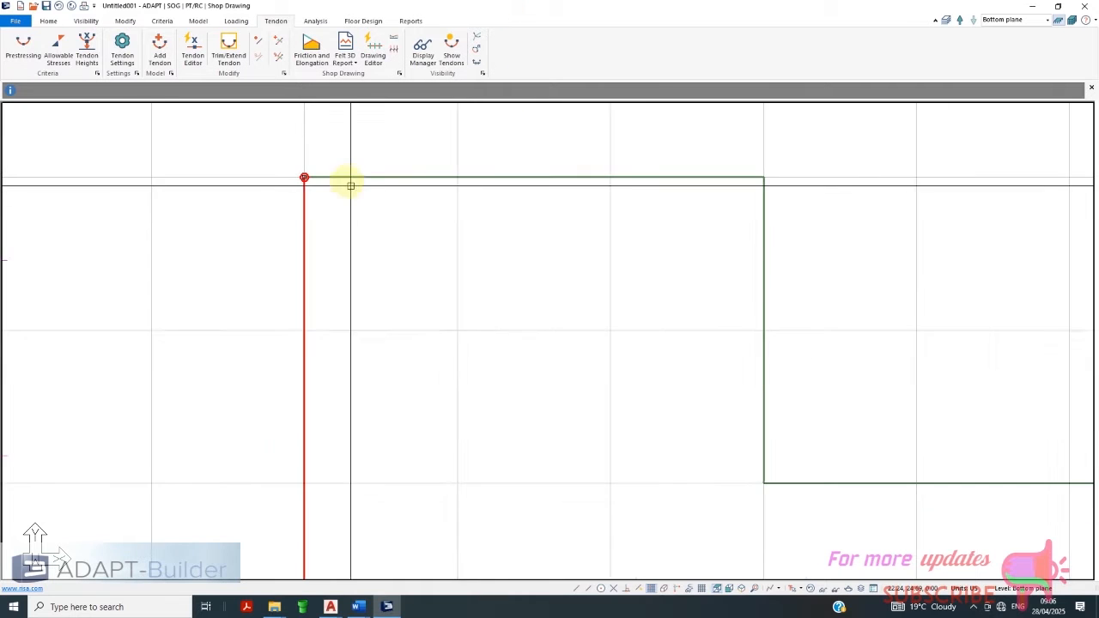
pyautogui.scroll(-3, 330, 175)
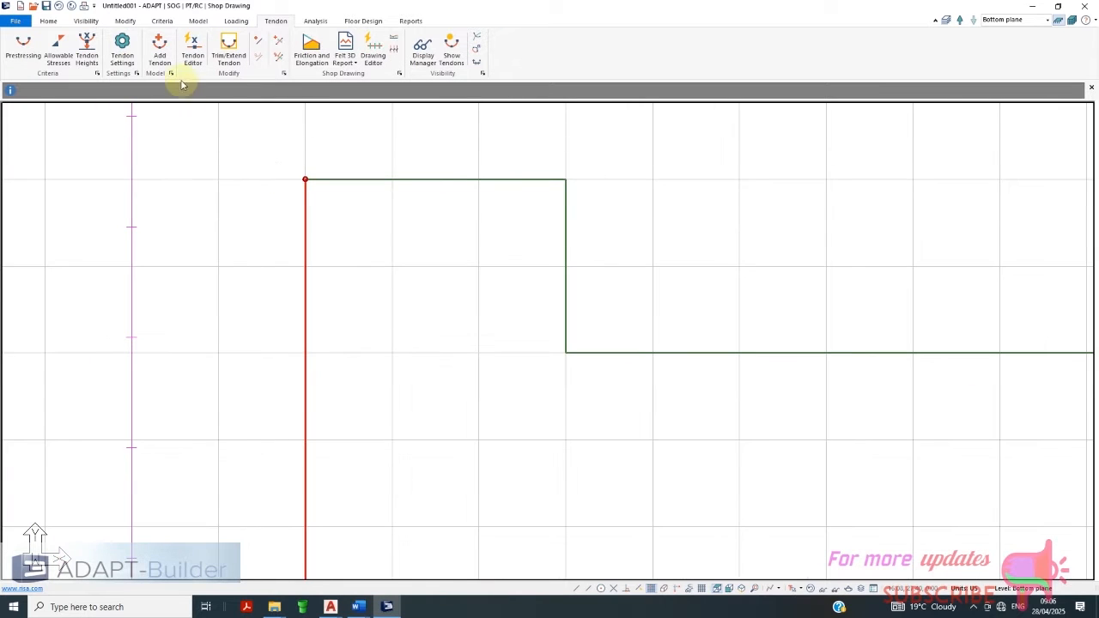
pyautogui.click(129, 21)
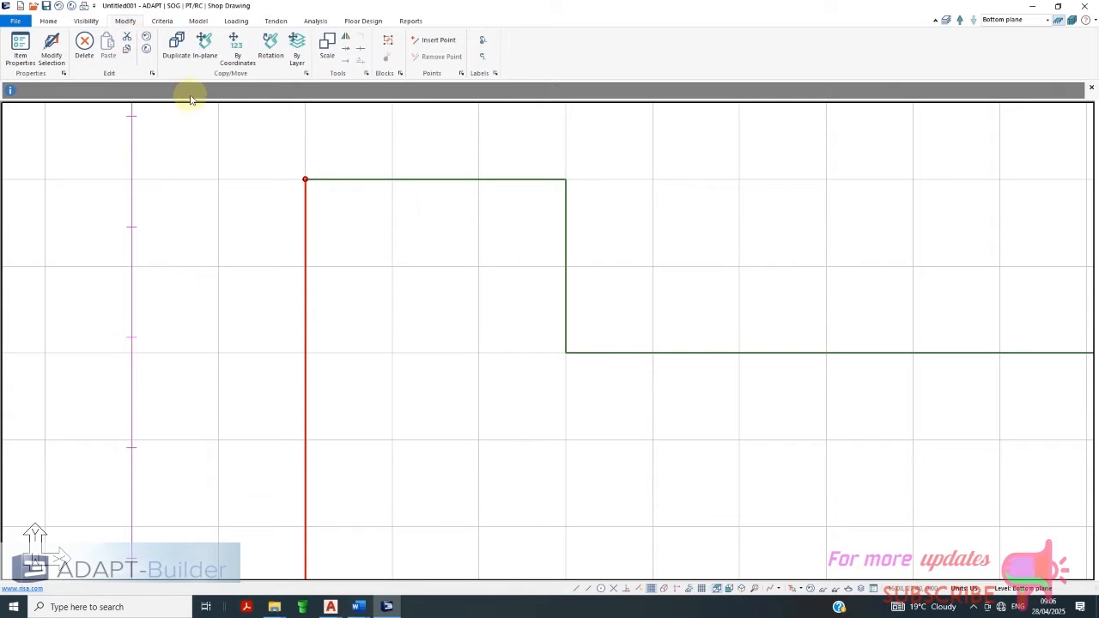
pyautogui.click(237, 57)
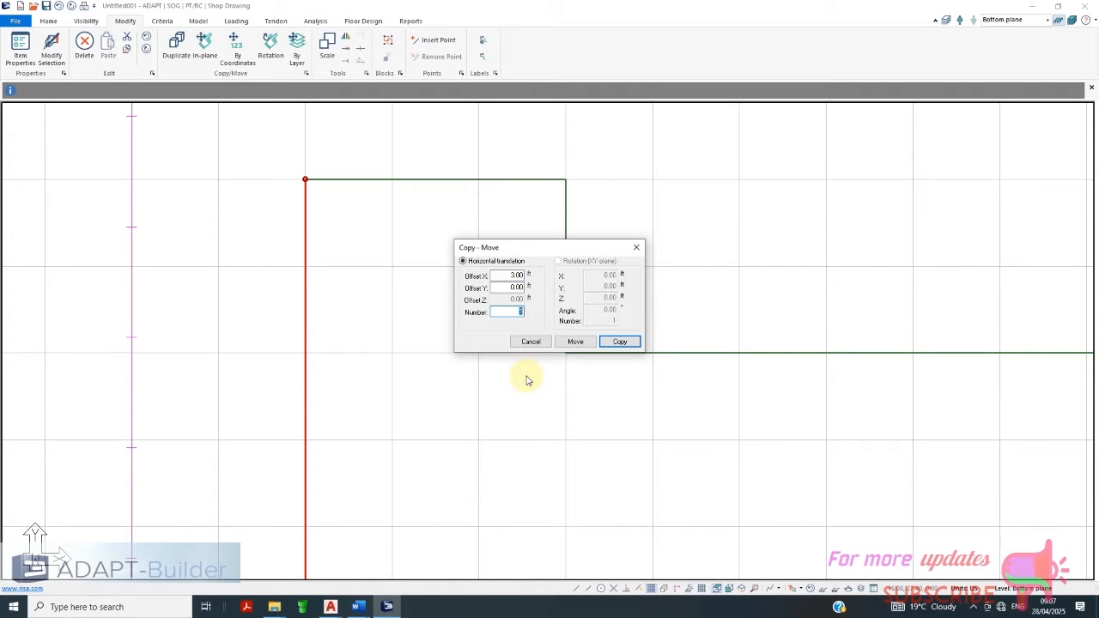
# Switch to the A-4.dwg plan in AutoCAD and examine the tendon callouts for strand counts, spacing and lengths
pyautogui.click(342, 608)
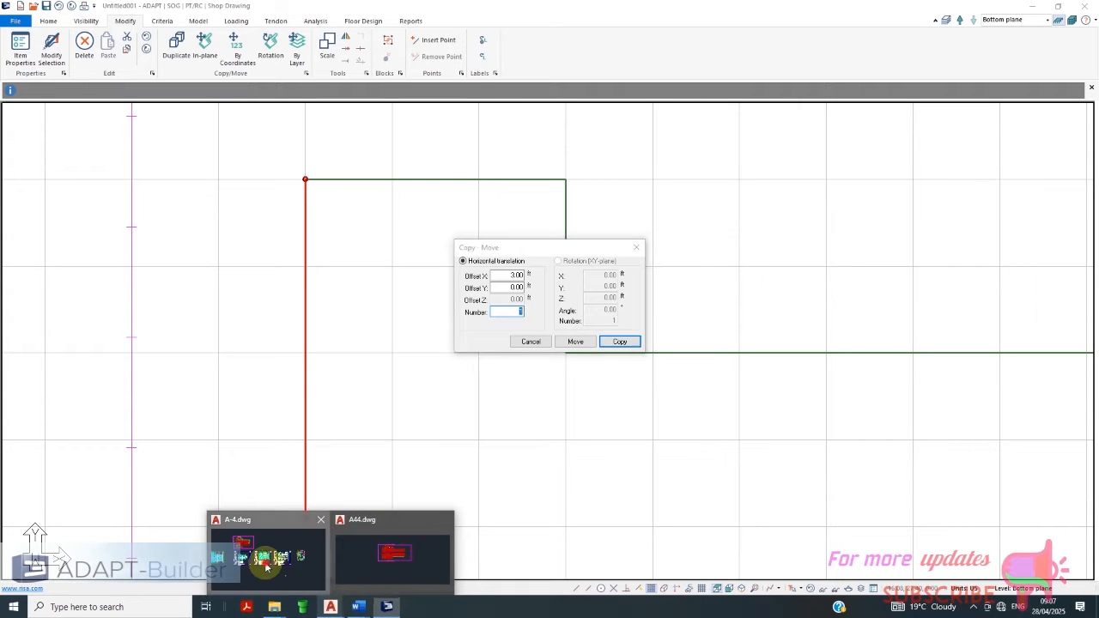
pyautogui.click(266, 558)
pyautogui.scroll(12, 494, 264)
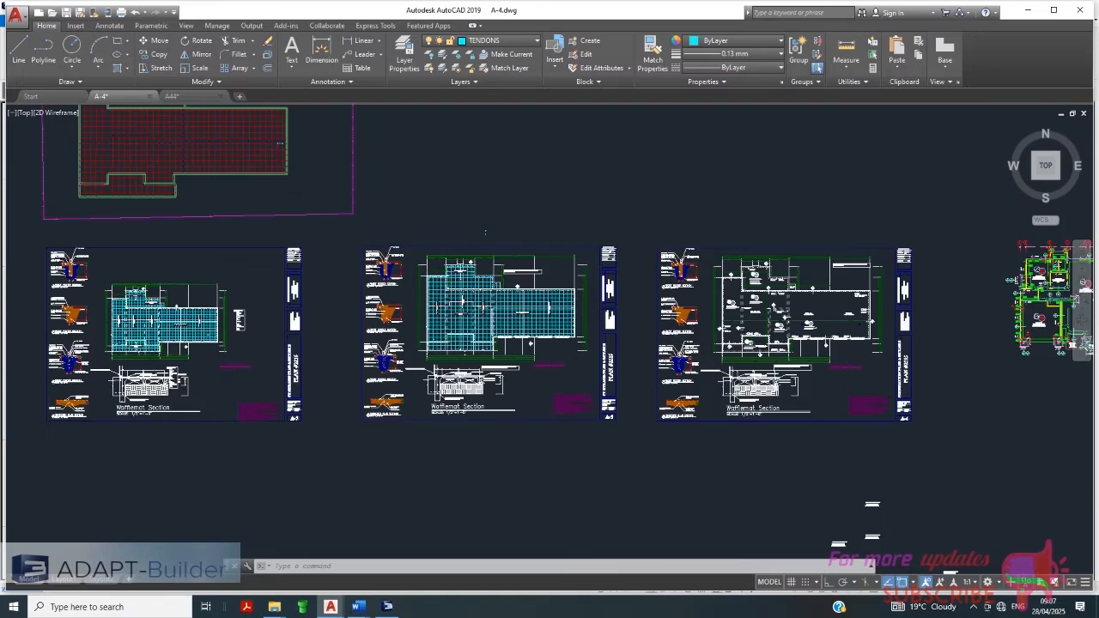
pyautogui.scroll(2, 675, 277)
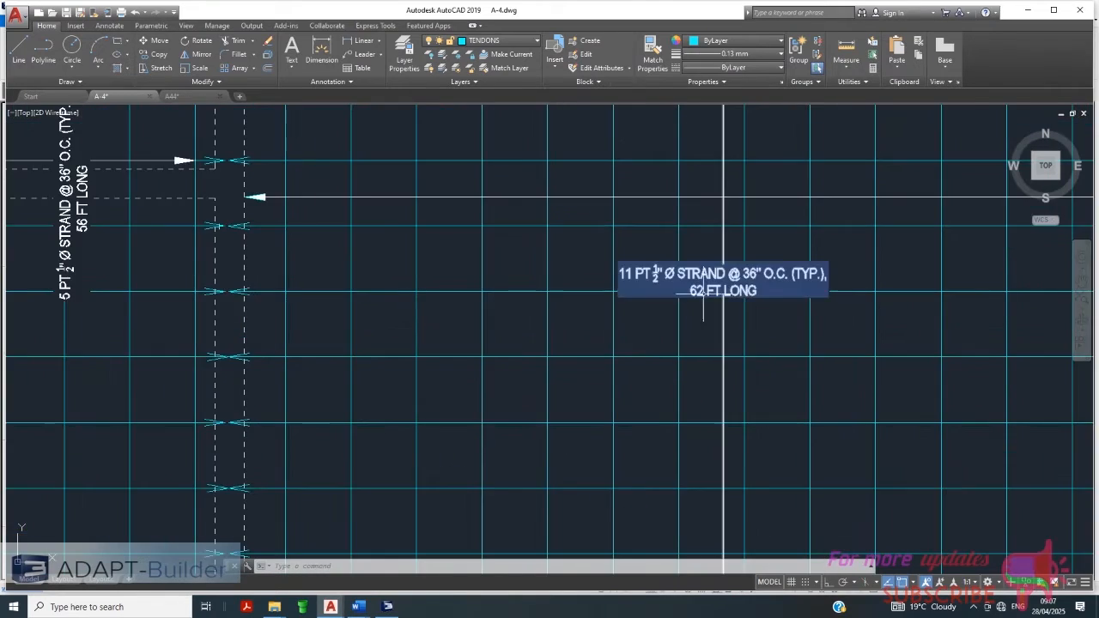
pyautogui.scroll(-5, 666, 311)
pyautogui.scroll(4, 867, 301)
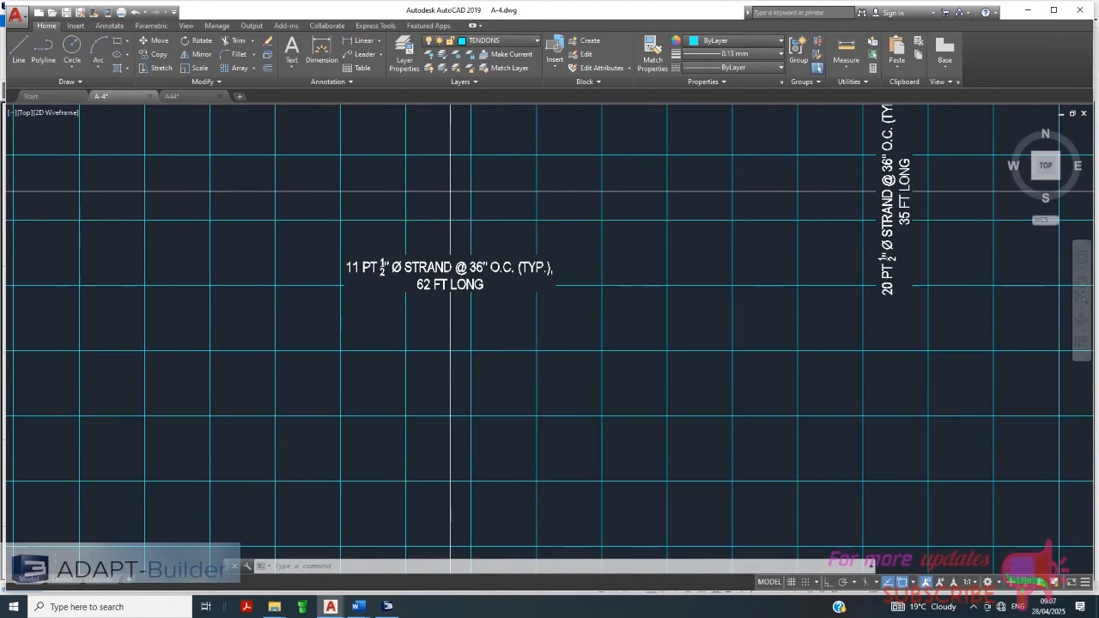
pyautogui.scroll(-4, 891, 298)
pyautogui.scroll(4, 396, 290)
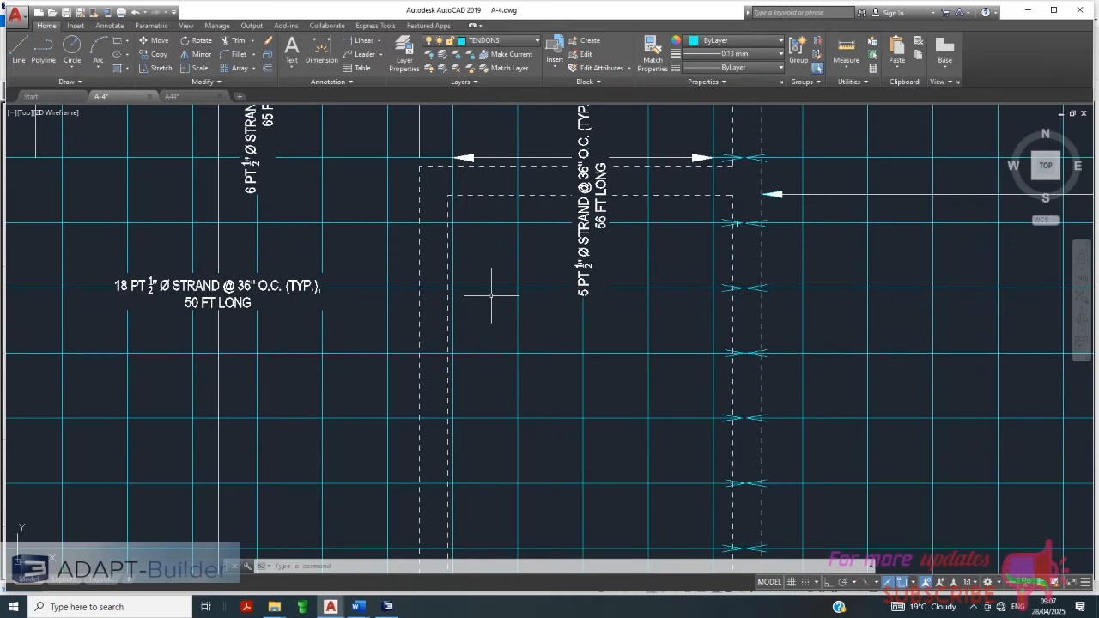
pyautogui.scroll(-2, 494, 295)
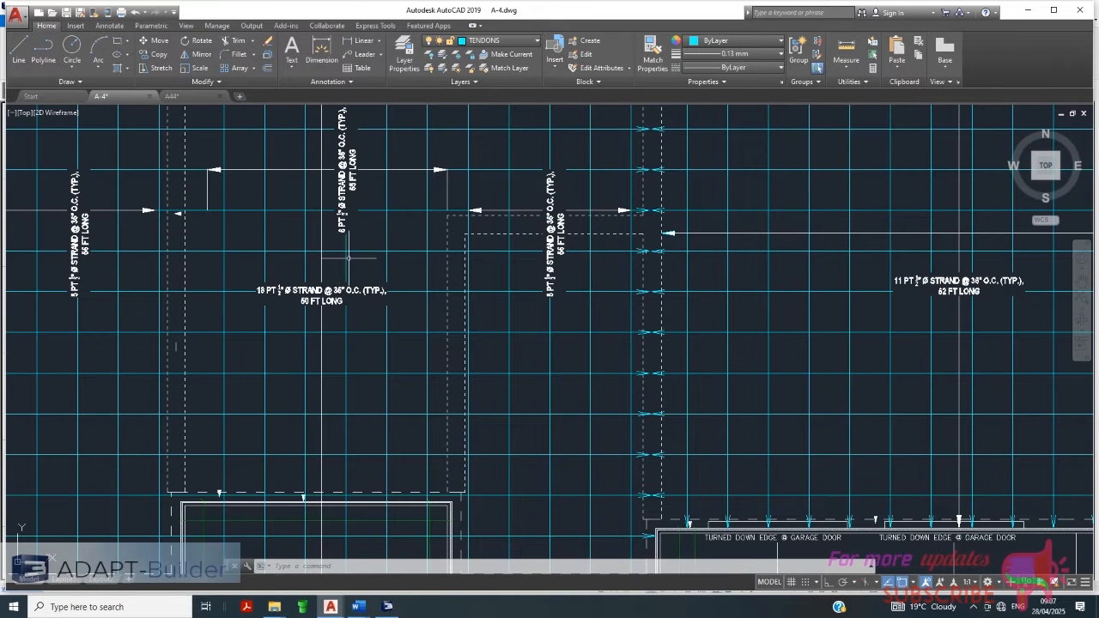
# Return to ADAPT-Builder and create 40 copies of the selected vertical tendon across the slab
pyautogui.click(387, 606)
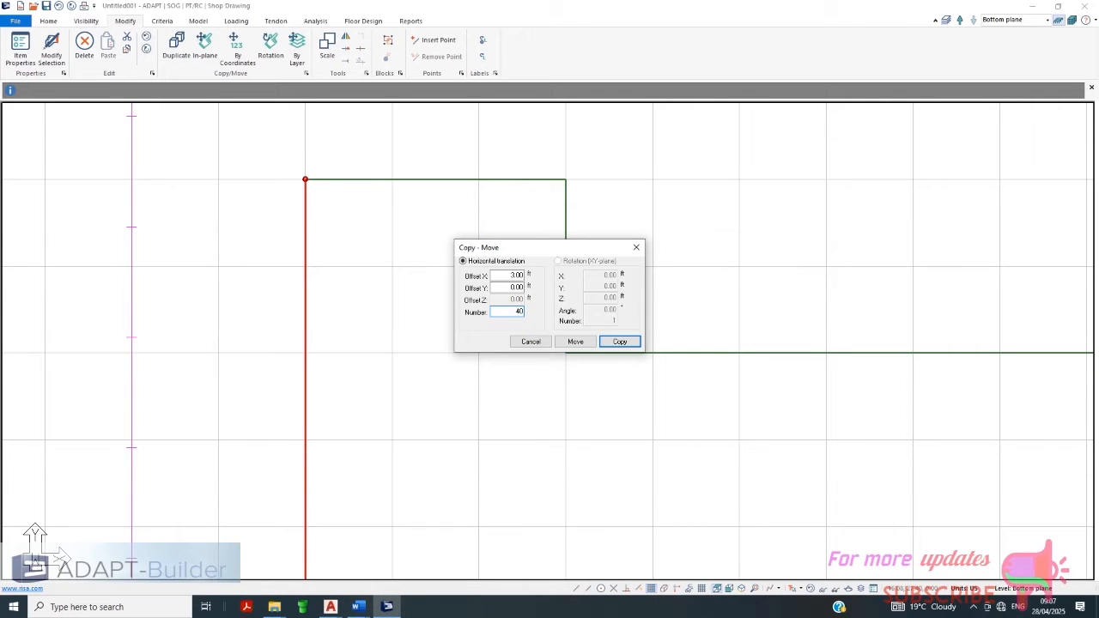
pyautogui.click(620, 342)
pyautogui.scroll(-3, 542, 319)
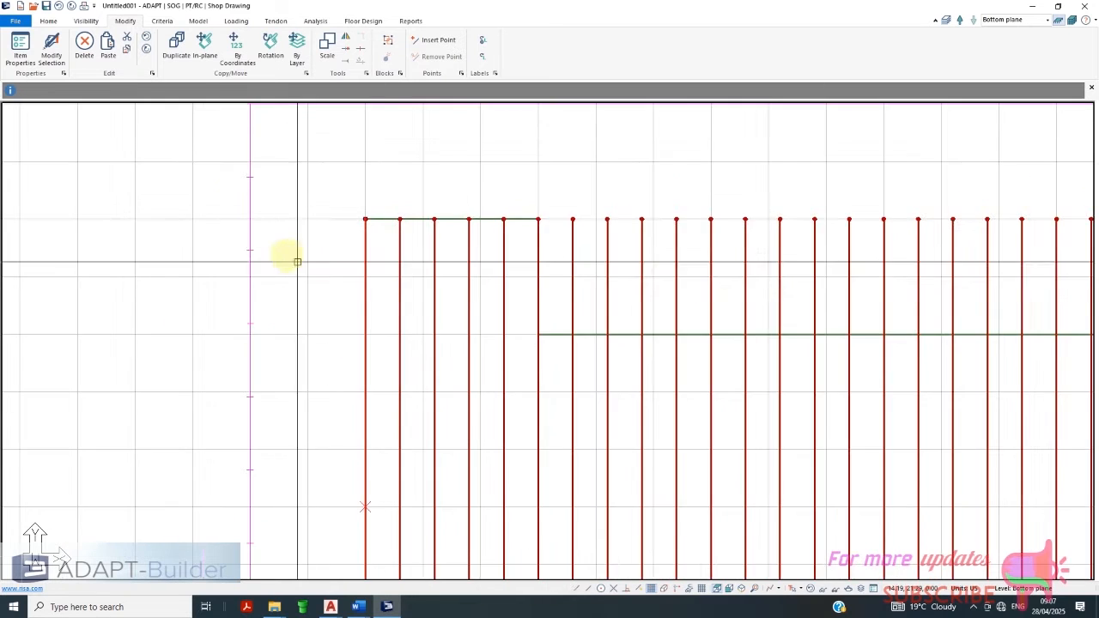
pyautogui.scroll(-5, 292, 262)
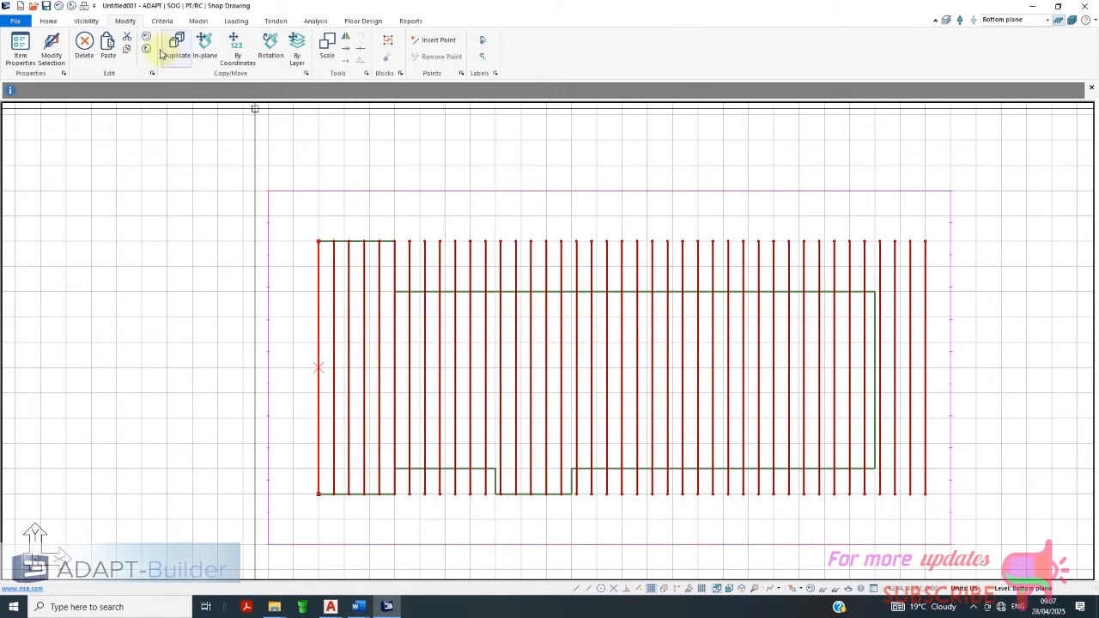
# Set the tendon Trim Tolerance to 30 ft in the tendon settings
pyautogui.click(283, 23)
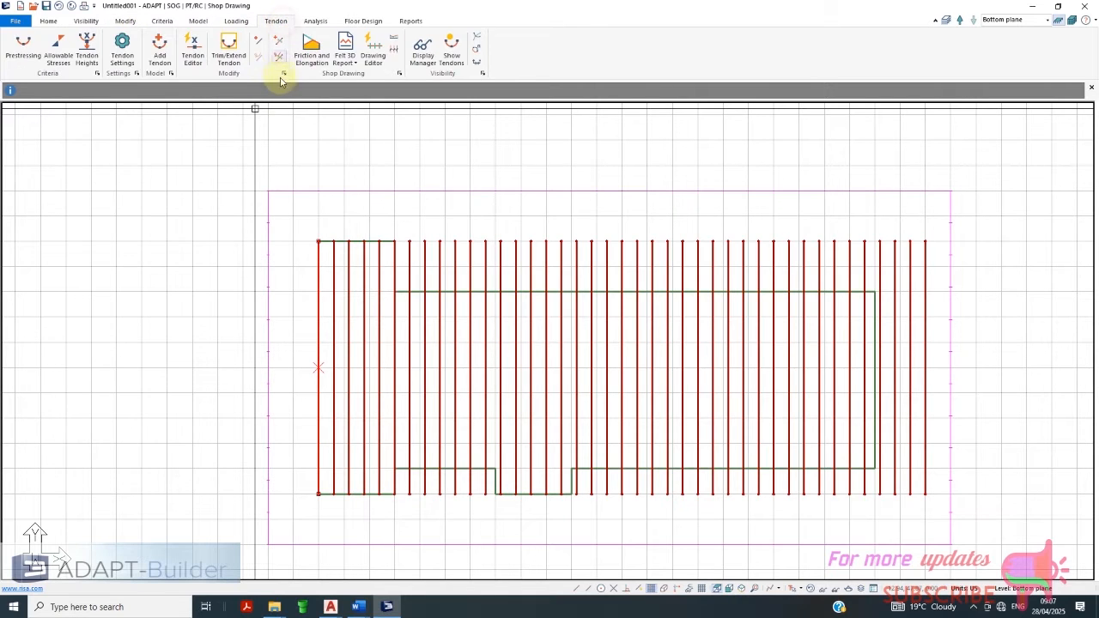
pyautogui.click(232, 57)
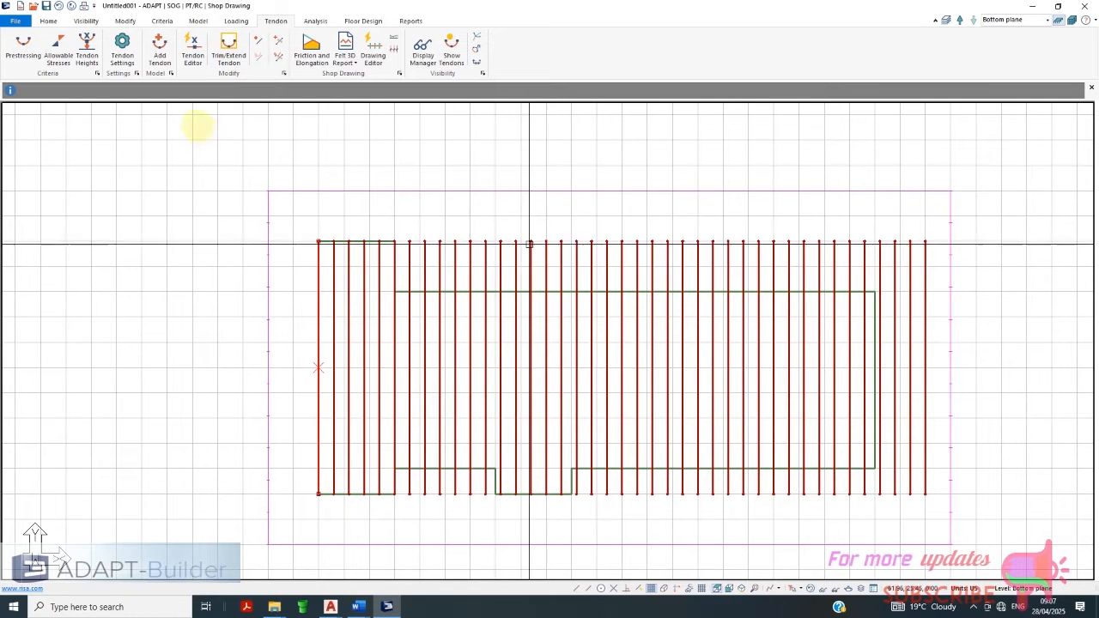
pyautogui.click(122, 50)
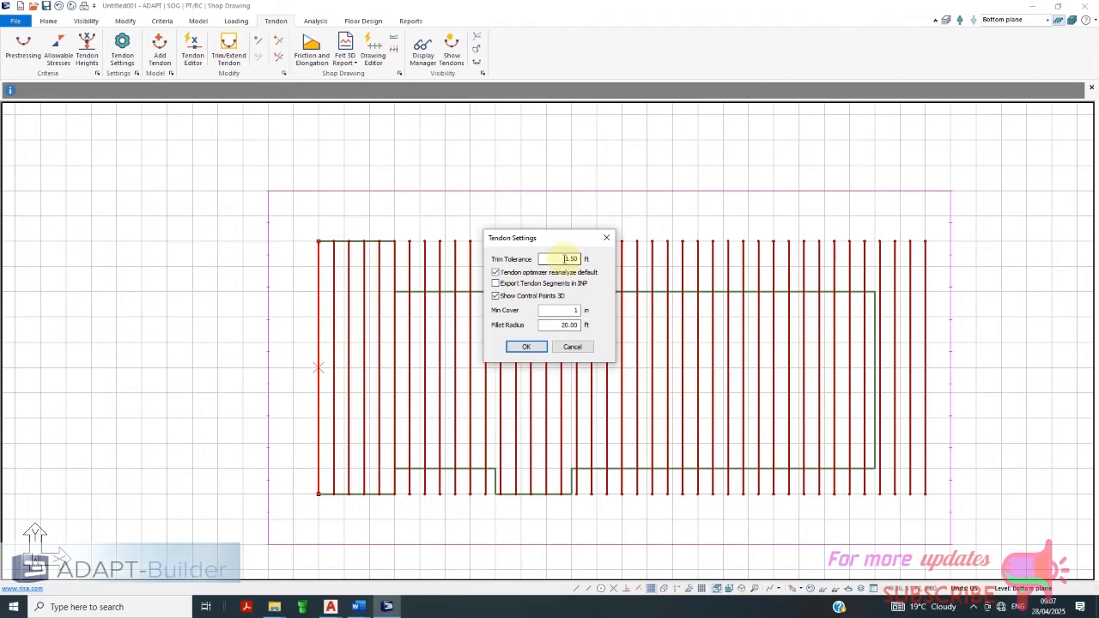
pyautogui.doubleClick(568, 259)
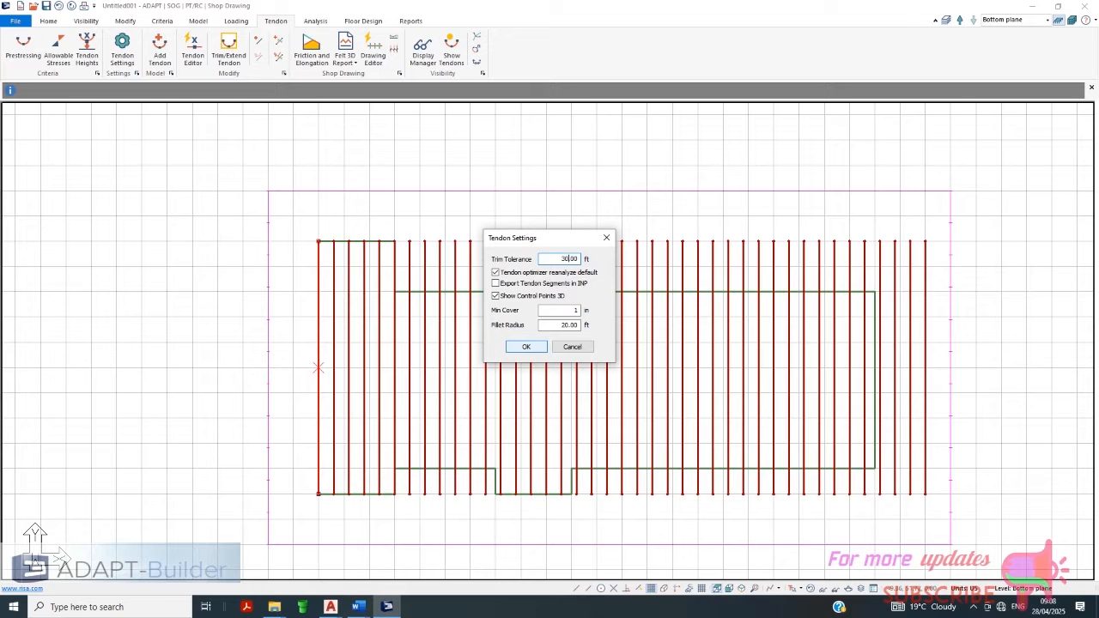
pyautogui.click(526, 347)
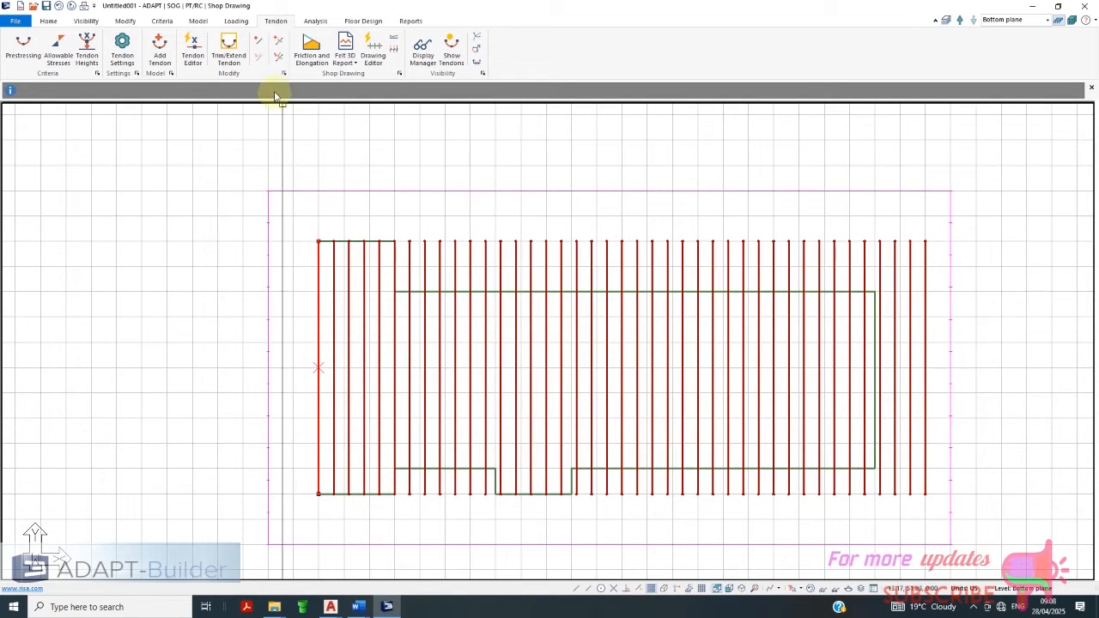
# Select the slab together with all vertical tendons and trim the tendons to the slab outline
pyautogui.click(228, 50)
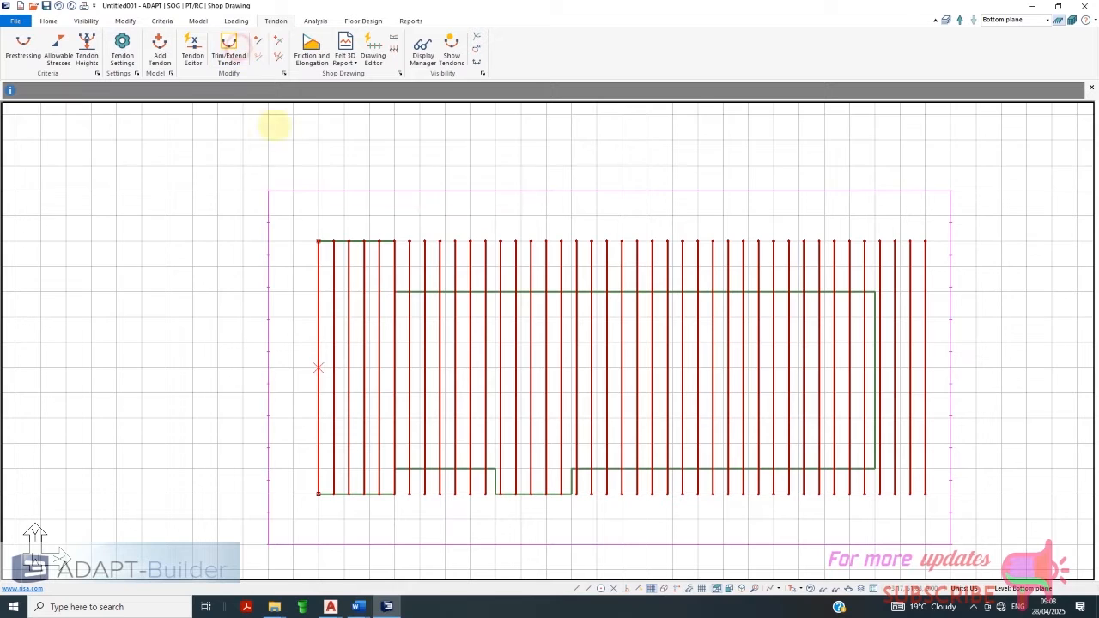
pyautogui.click(933, 225)
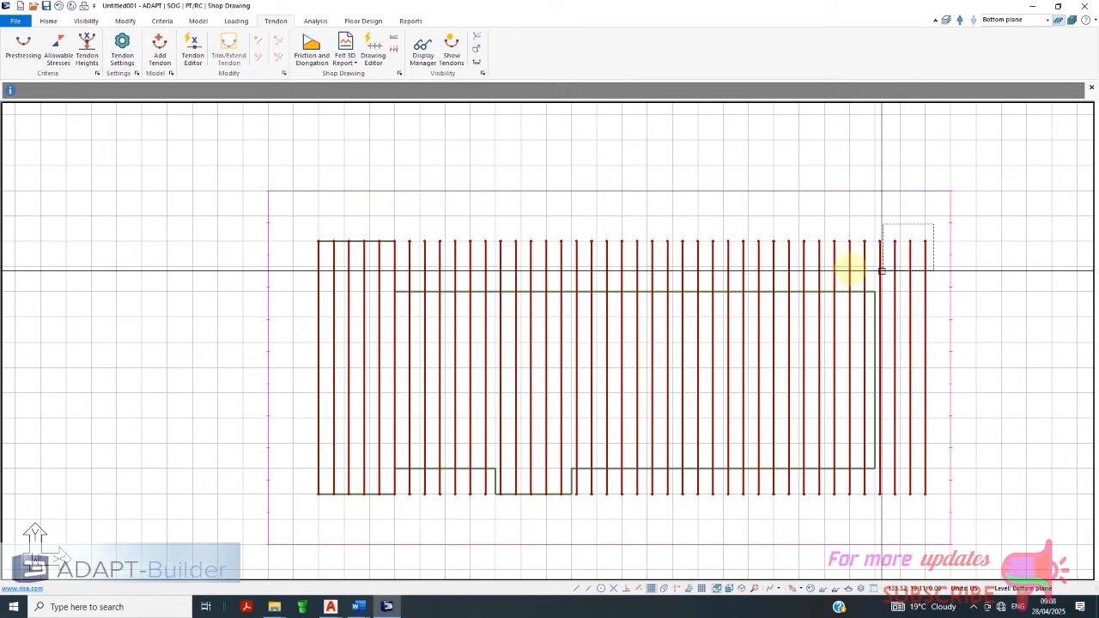
pyautogui.click(297, 477)
pyautogui.click(228, 54)
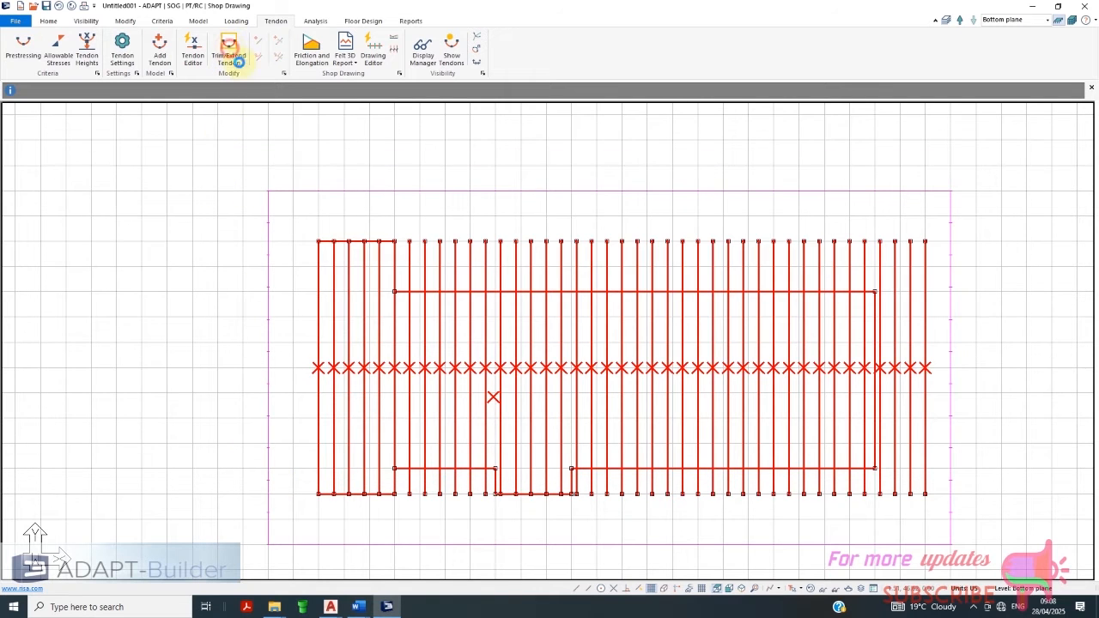
pyautogui.click(673, 498)
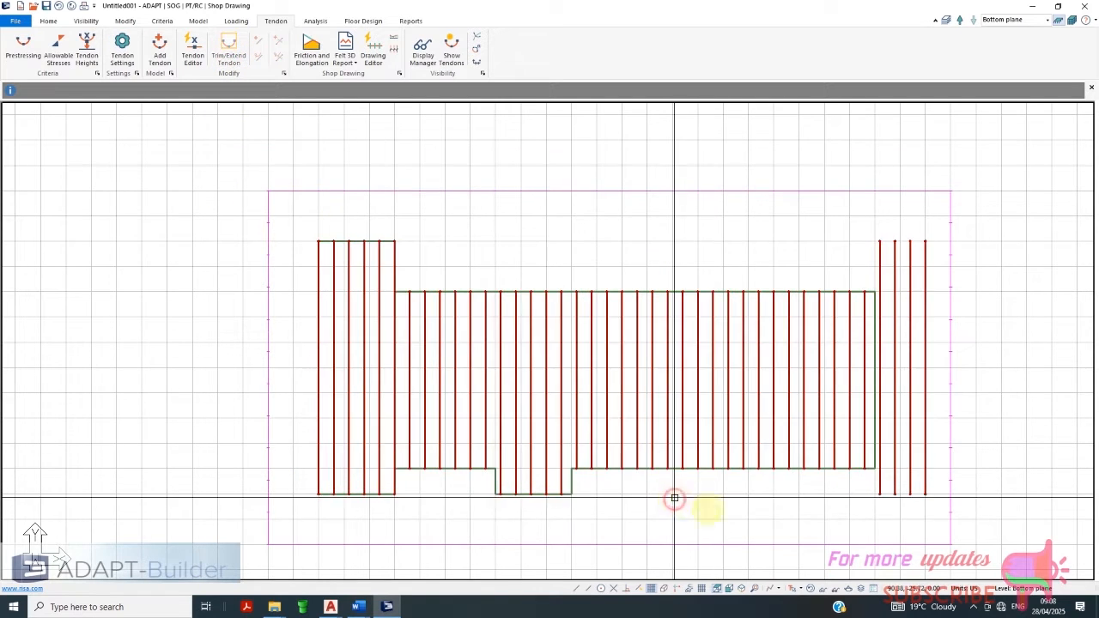
# Delete the four surplus vertical tendons lying beyond the slab's right edge
pyautogui.click(945, 226)
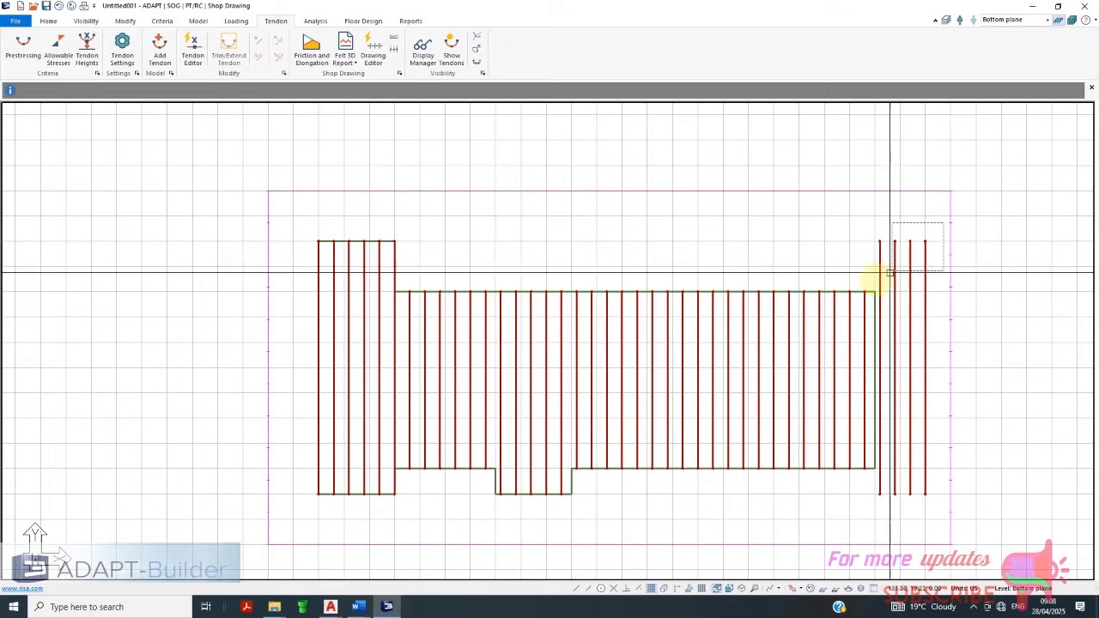
pyautogui.click(869, 301)
pyautogui.press('Delete')
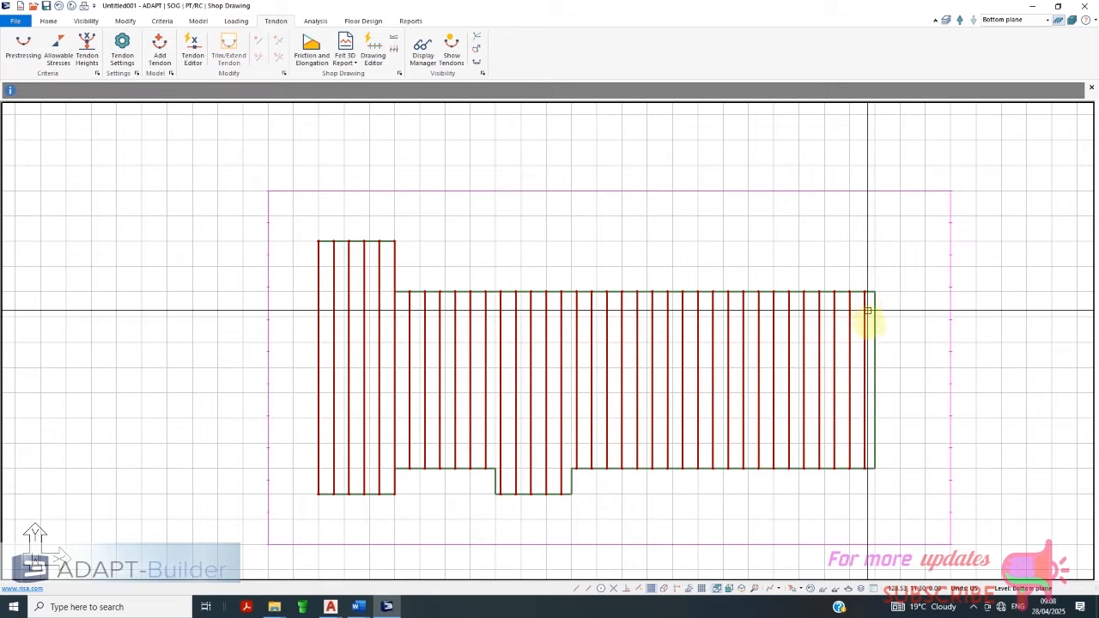
pyautogui.scroll(-1, 628, 283)
pyautogui.scroll(1, 479, 355)
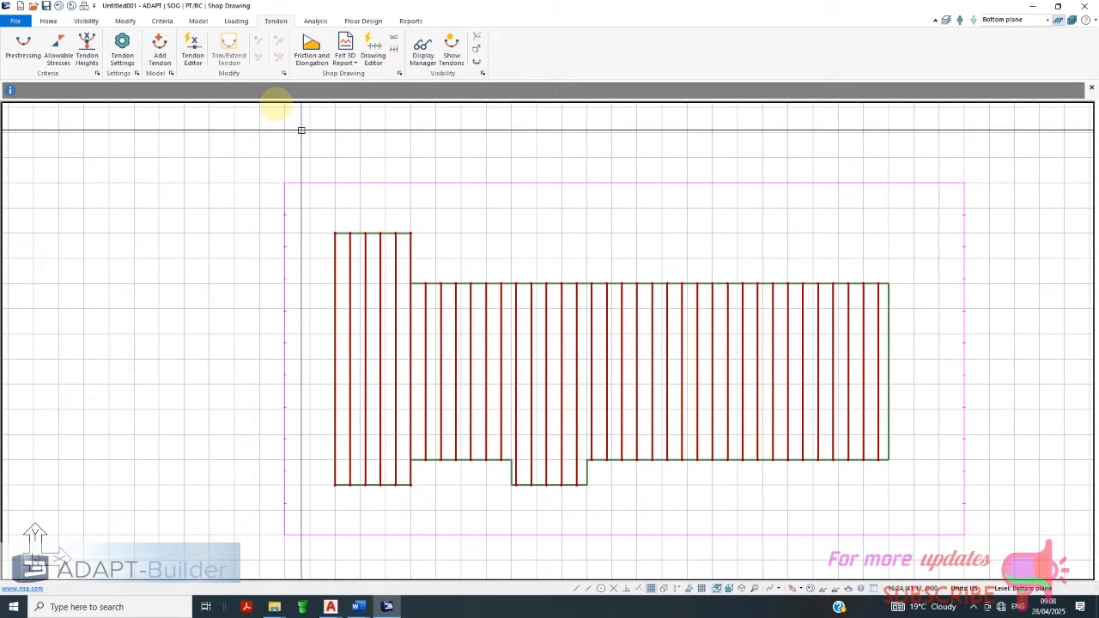
# Add a horizontal tendon about 115 ft long from the slab's upper-right corner to just past its left edge
pyautogui.click(166, 54)
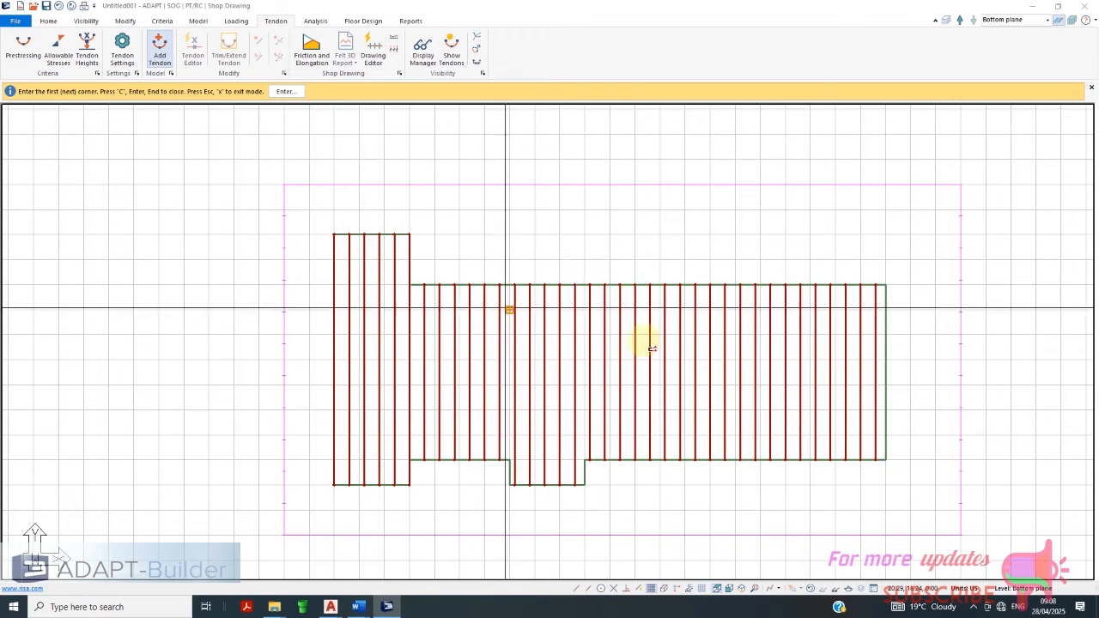
pyautogui.click(885, 286)
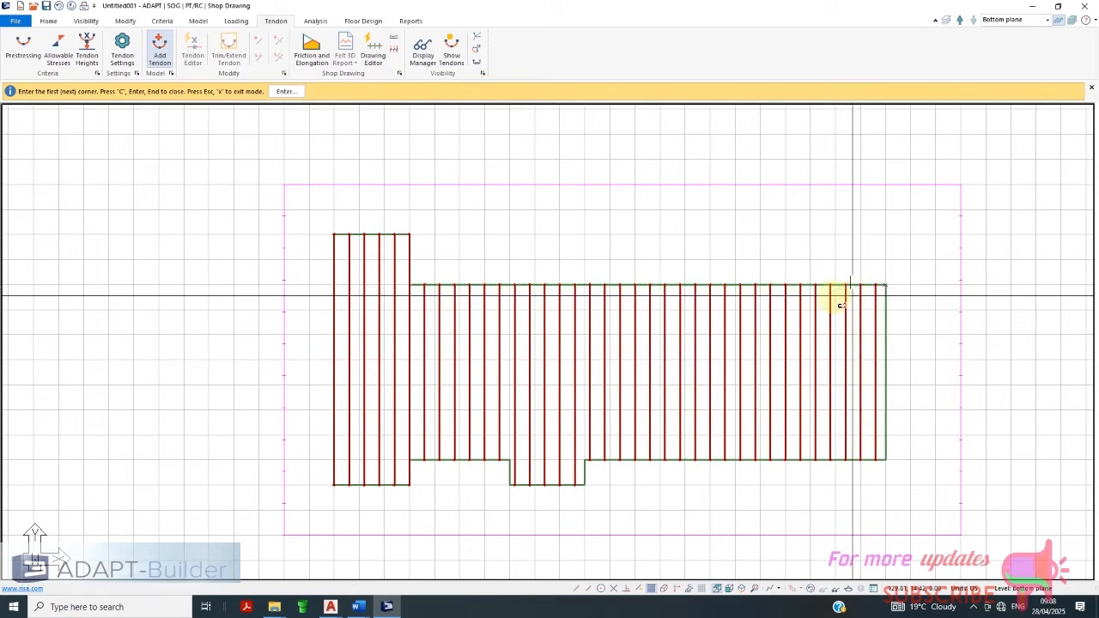
pyautogui.click(309, 285)
pyautogui.rightClick(306, 335)
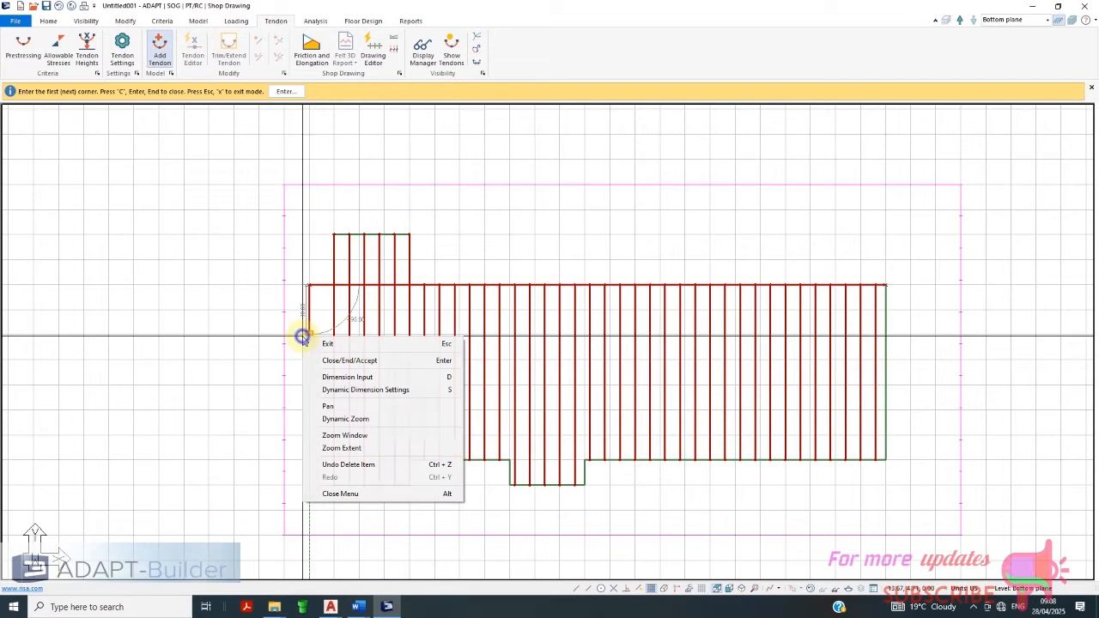
pyautogui.click(344, 359)
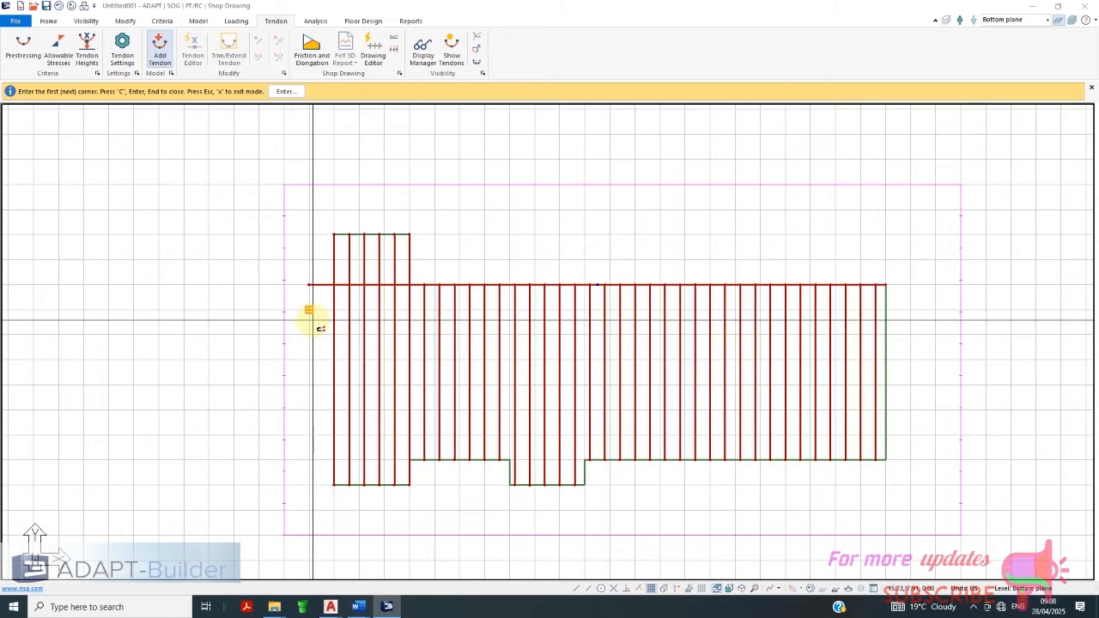
pyautogui.rightClick(313, 320)
pyautogui.click(359, 350)
pyautogui.scroll(1, 316, 334)
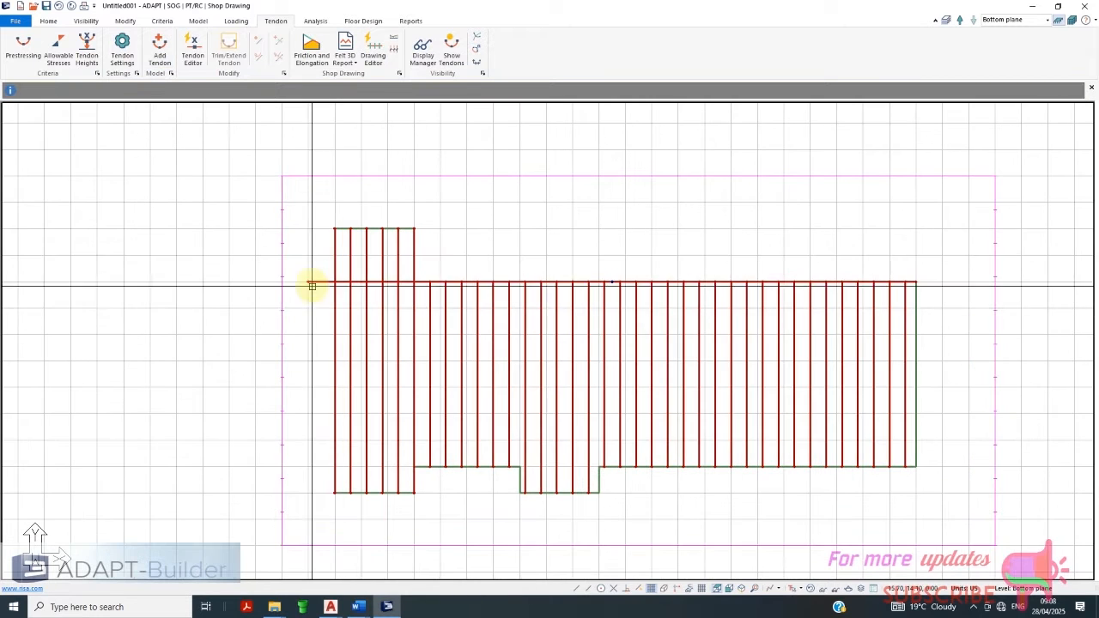
# Set the shape of Span 1 to Straight in the new horizontal tendon's properties
pyautogui.click(312, 284)
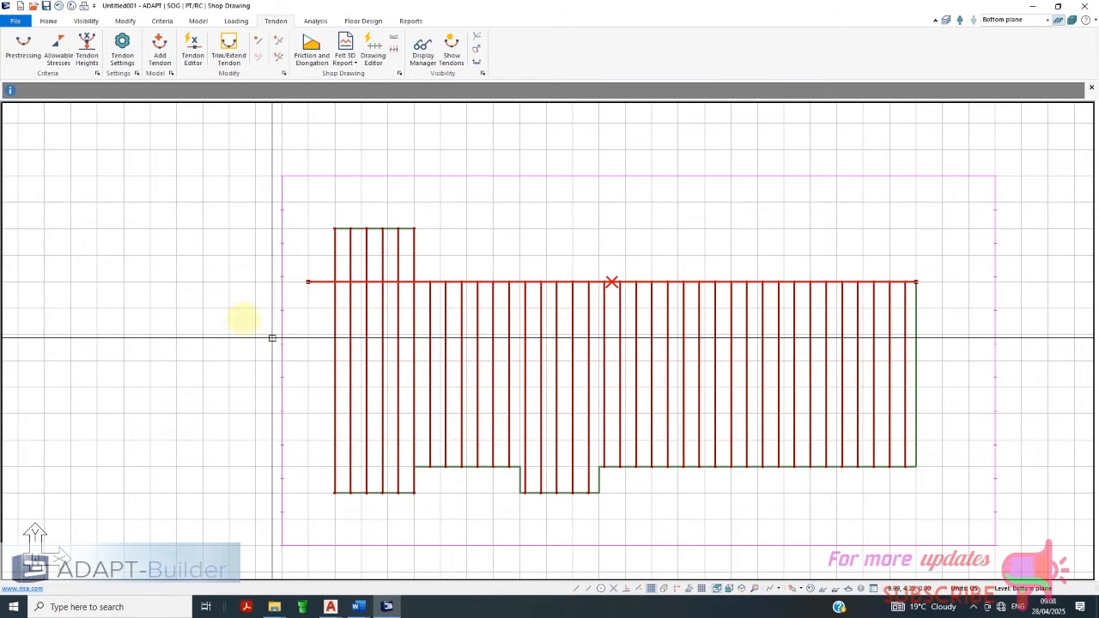
pyautogui.rightClick(317, 301)
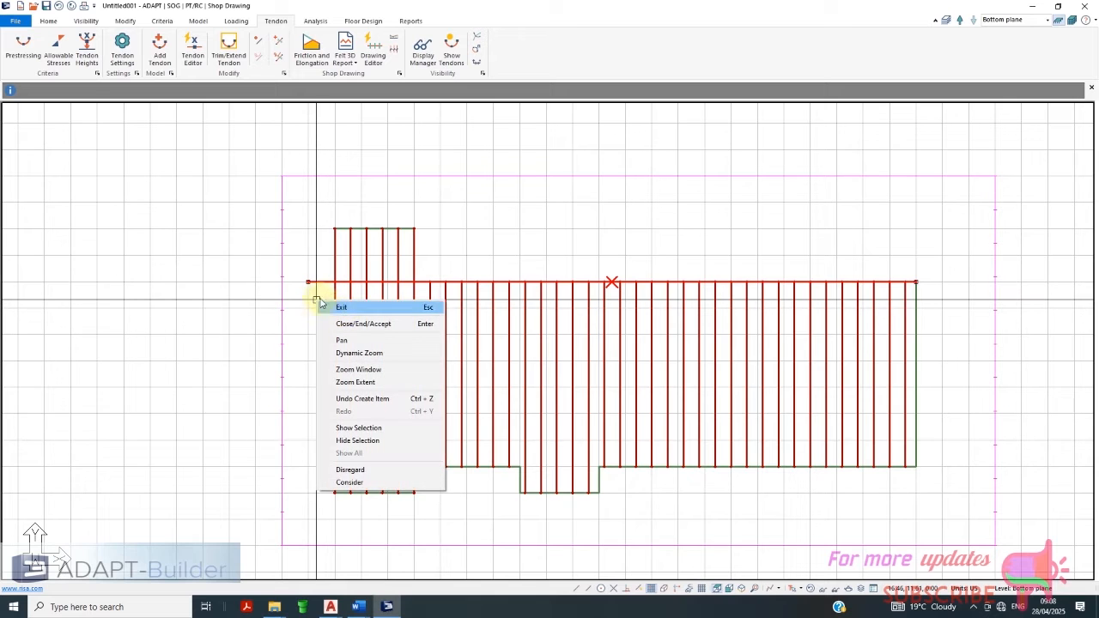
pyautogui.click(314, 285)
pyautogui.click(312, 286)
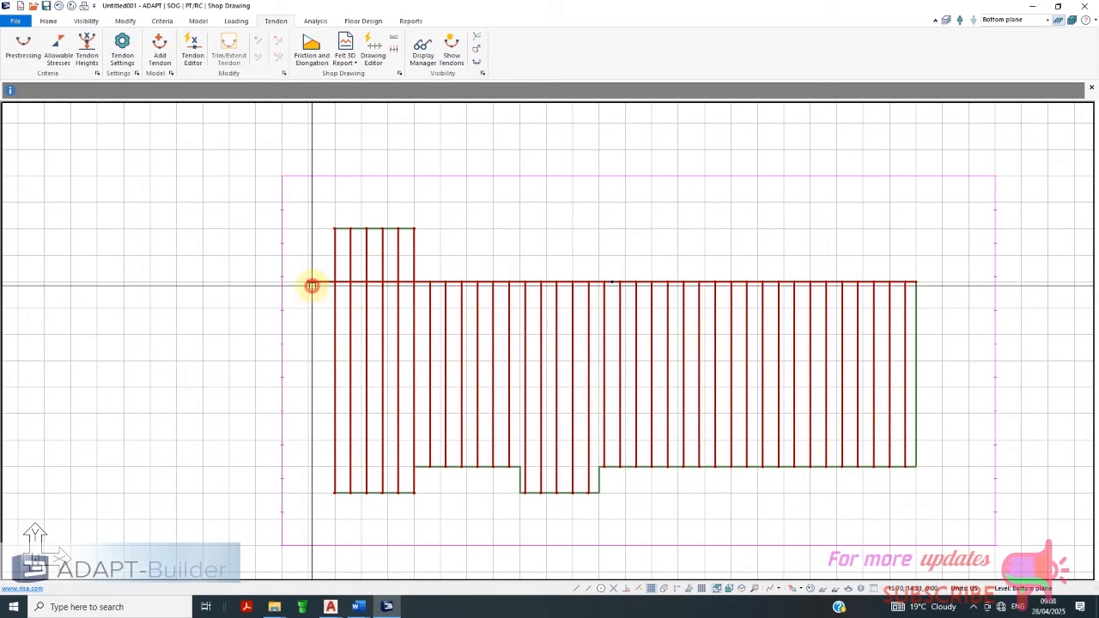
pyautogui.rightClick(314, 282)
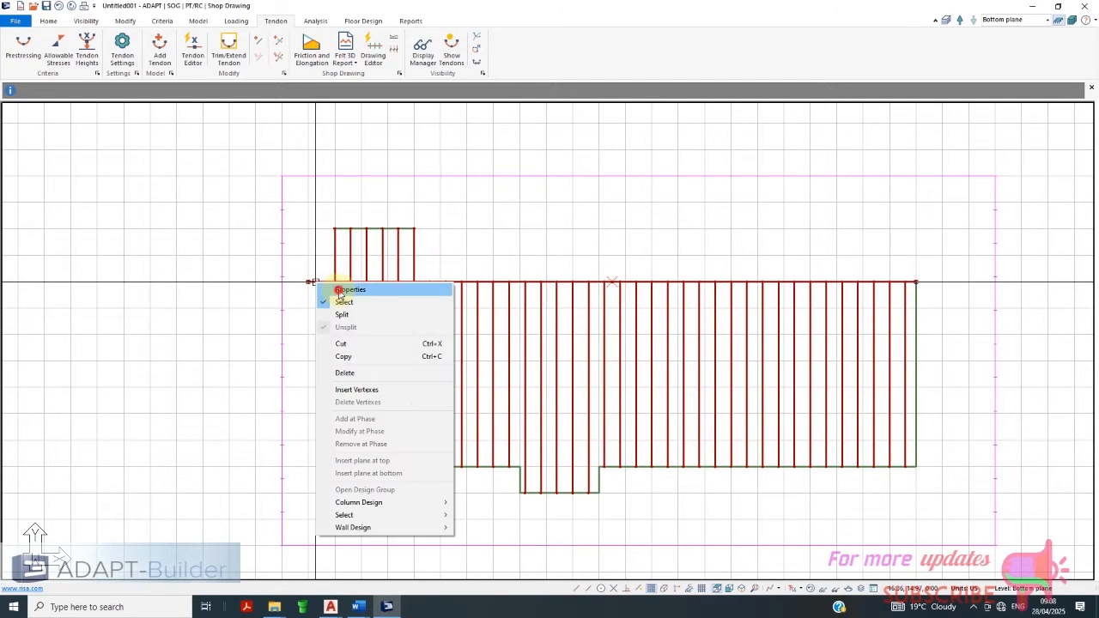
pyautogui.click(334, 288)
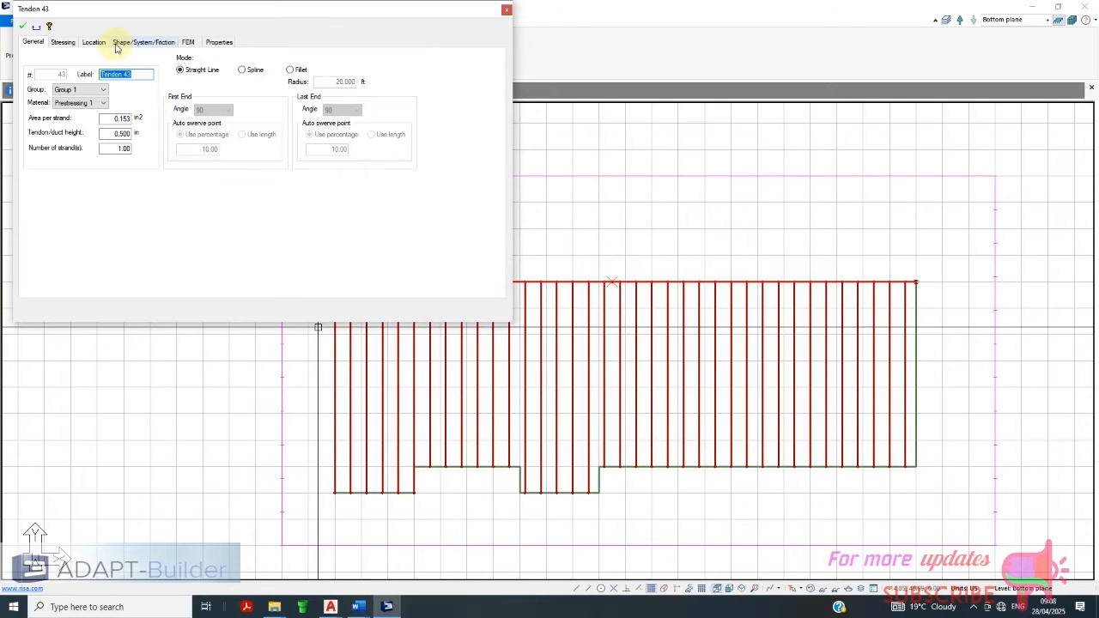
pyautogui.click(119, 45)
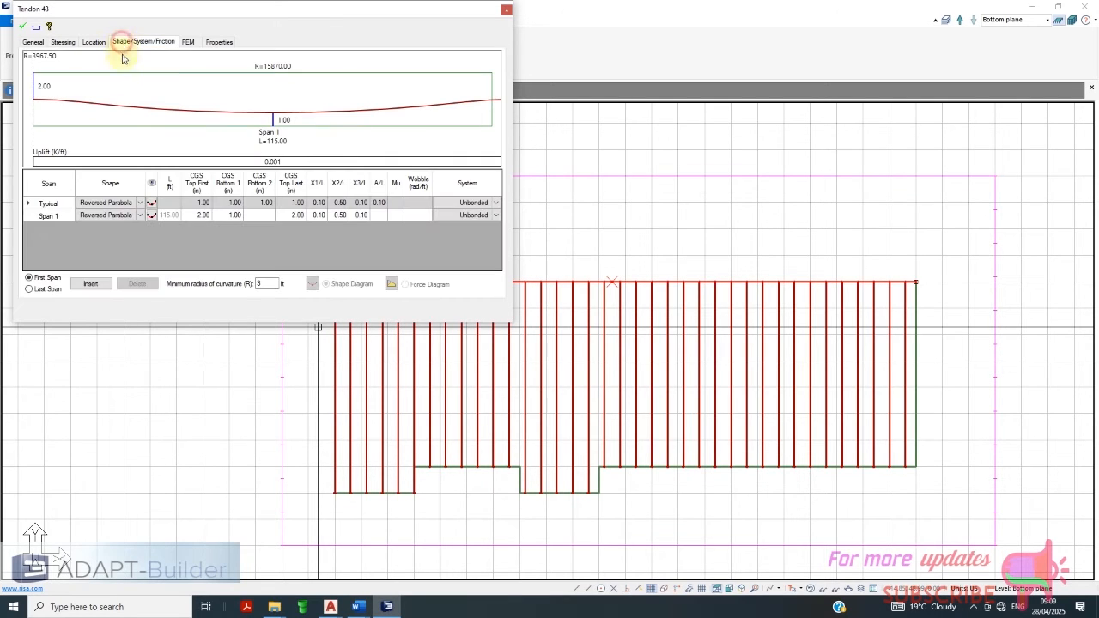
pyautogui.click(140, 216)
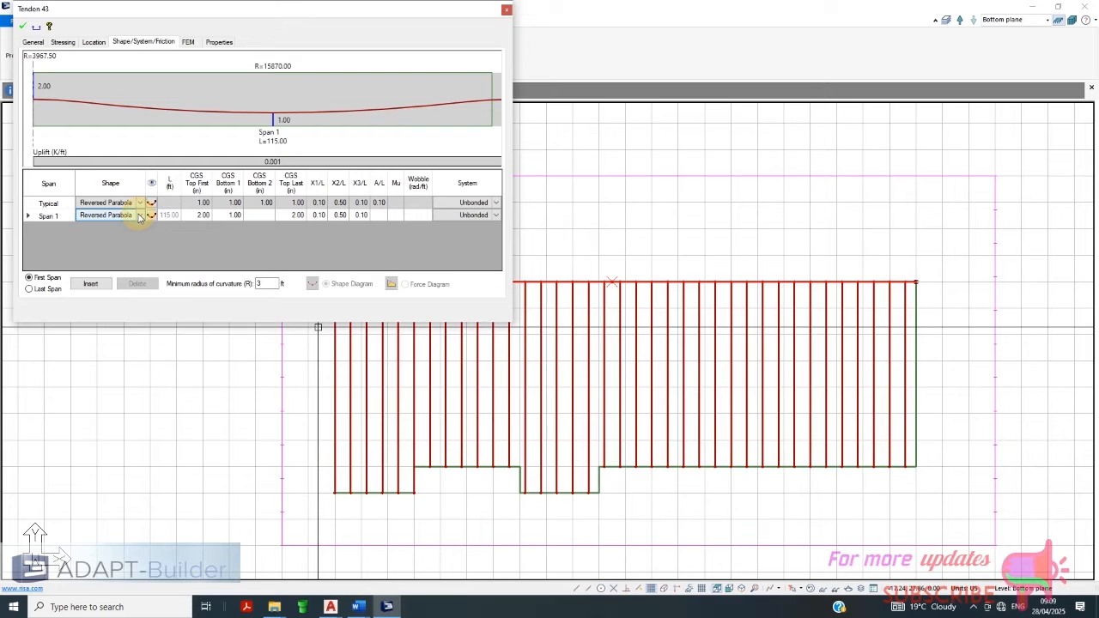
pyautogui.click(141, 216)
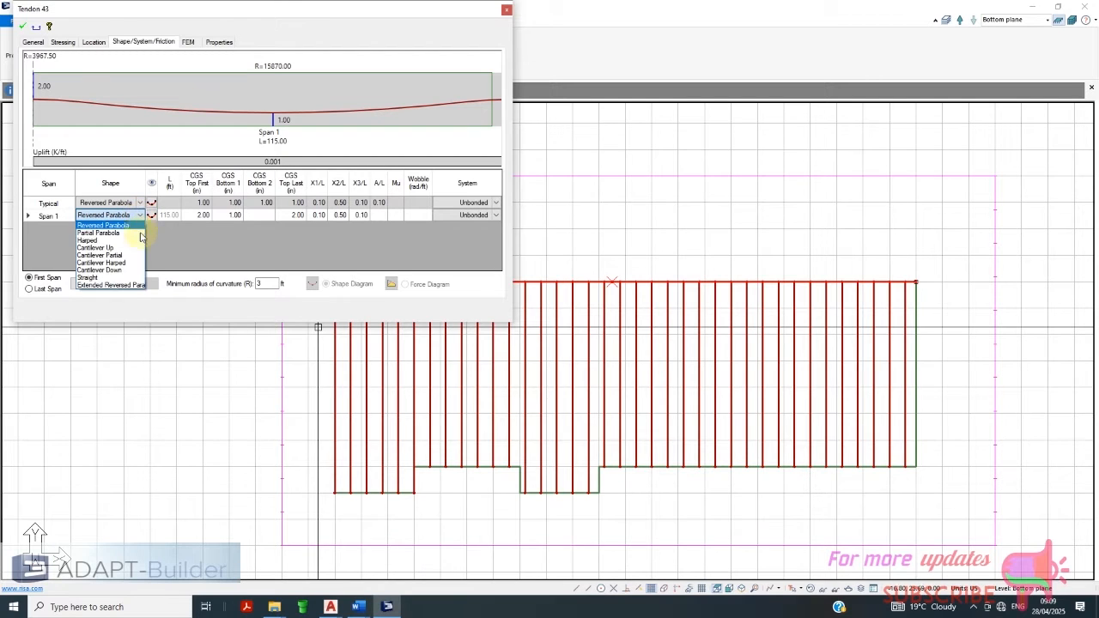
pyautogui.click(133, 278)
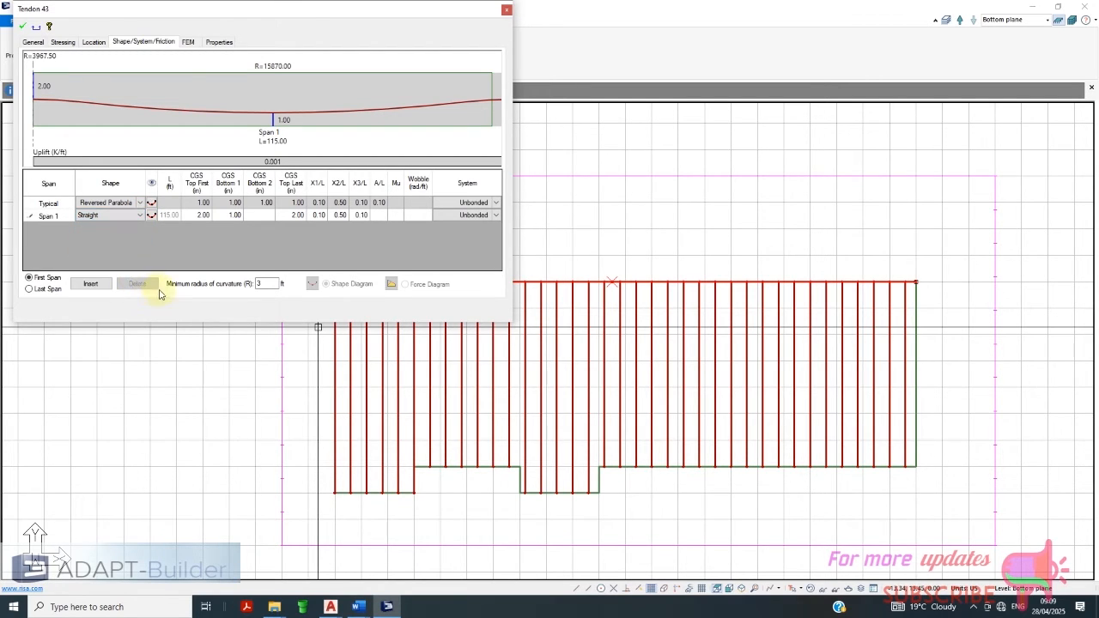
# Commit the Straight span shape and close the horizontal tendon's properties
pyautogui.click(169, 202)
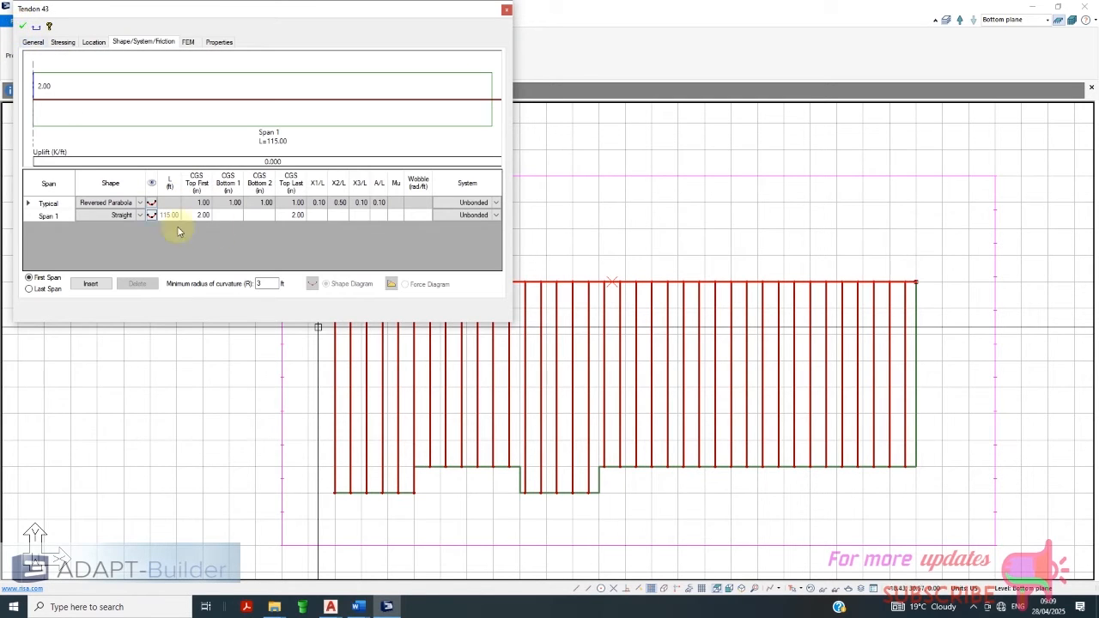
pyautogui.click(507, 11)
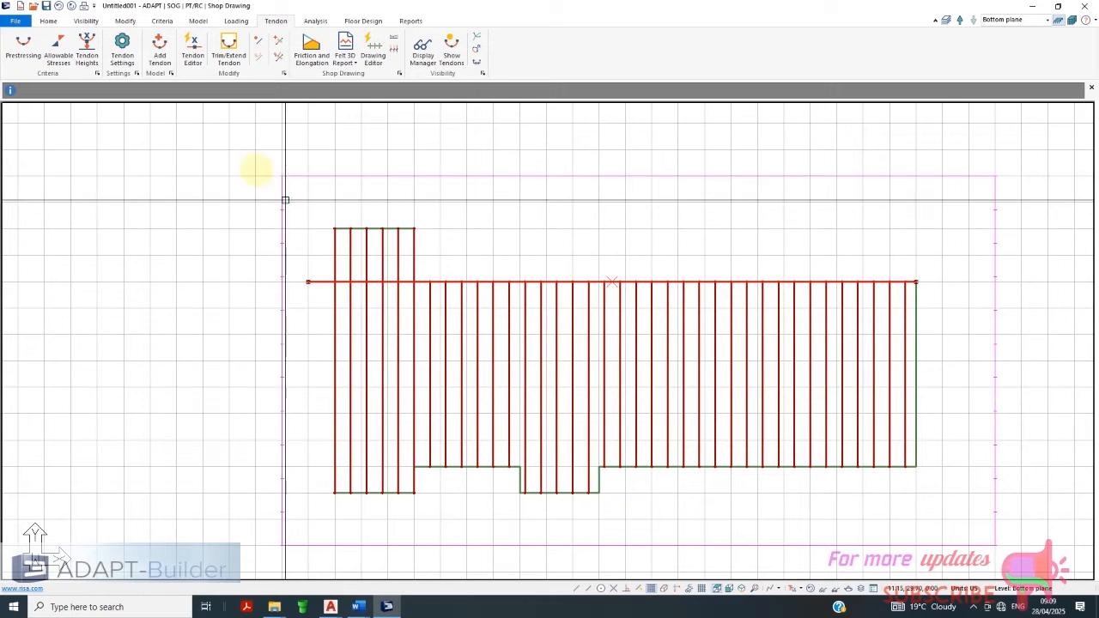
# Try copying the horizontal tendon by coordinates with a 3 ft X offset, and undo the copy
pyautogui.scroll(-1, 362, 255)
pyautogui.scroll(-2, 362, 255)
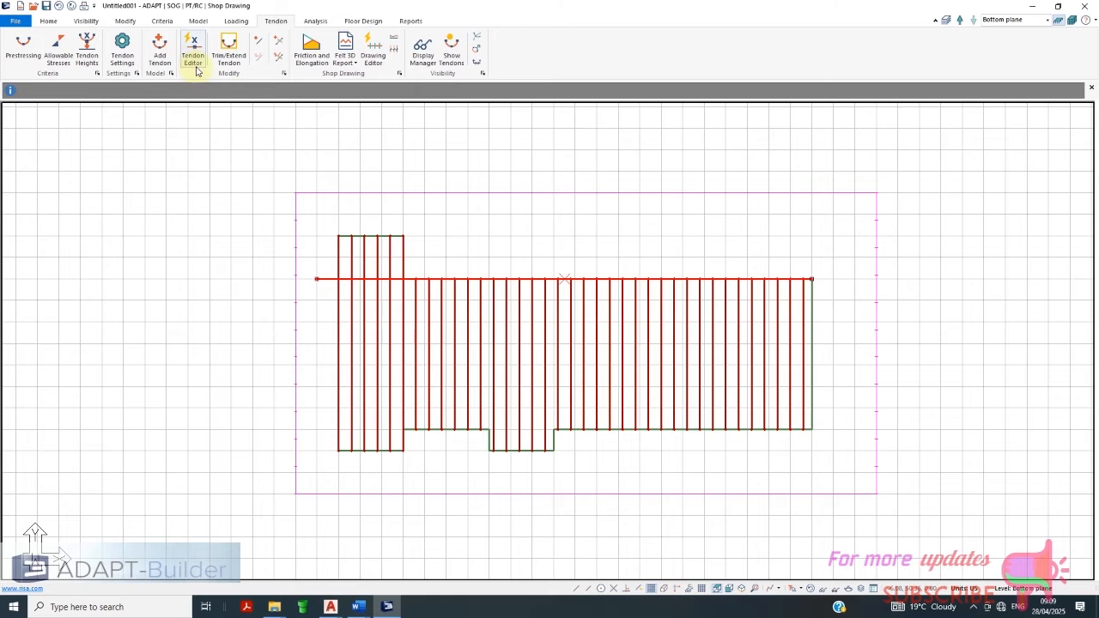
pyautogui.click(125, 20)
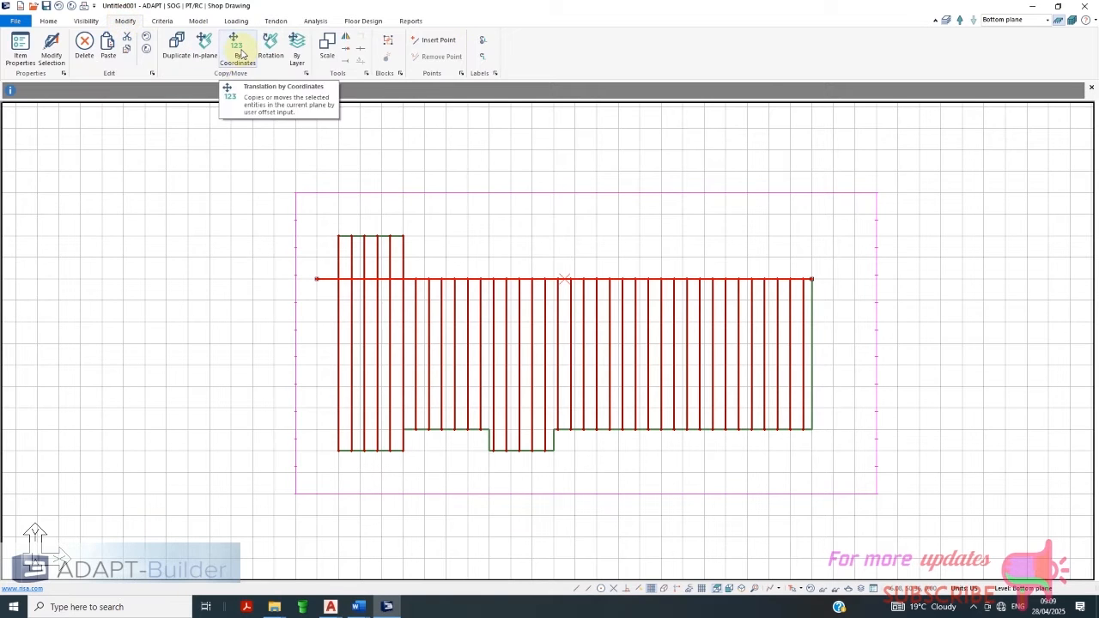
pyautogui.click(241, 54)
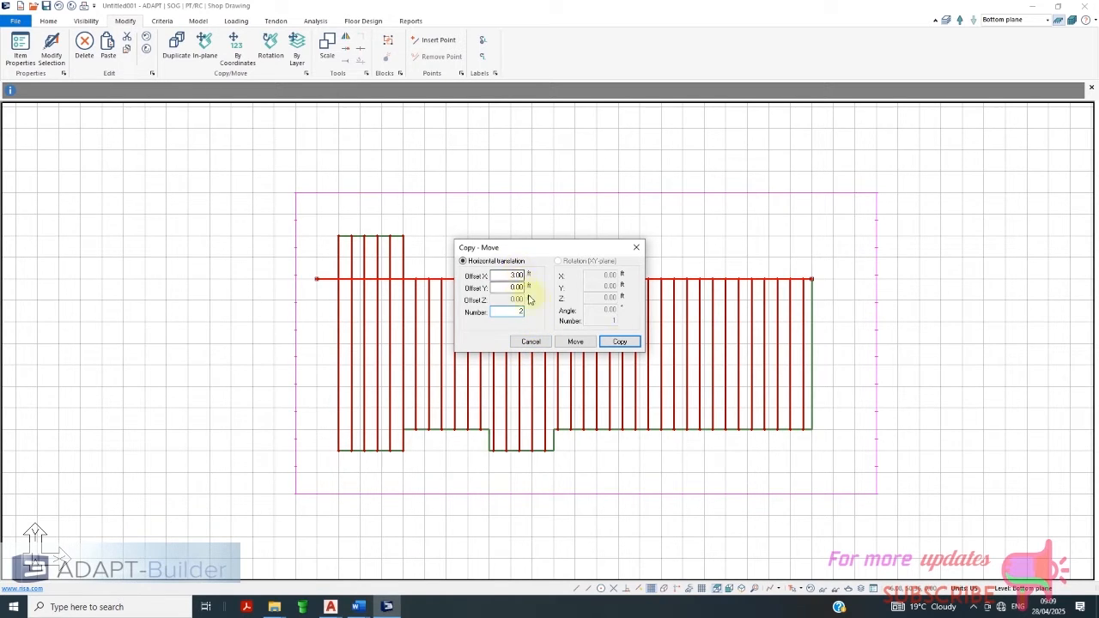
pyautogui.click(620, 342)
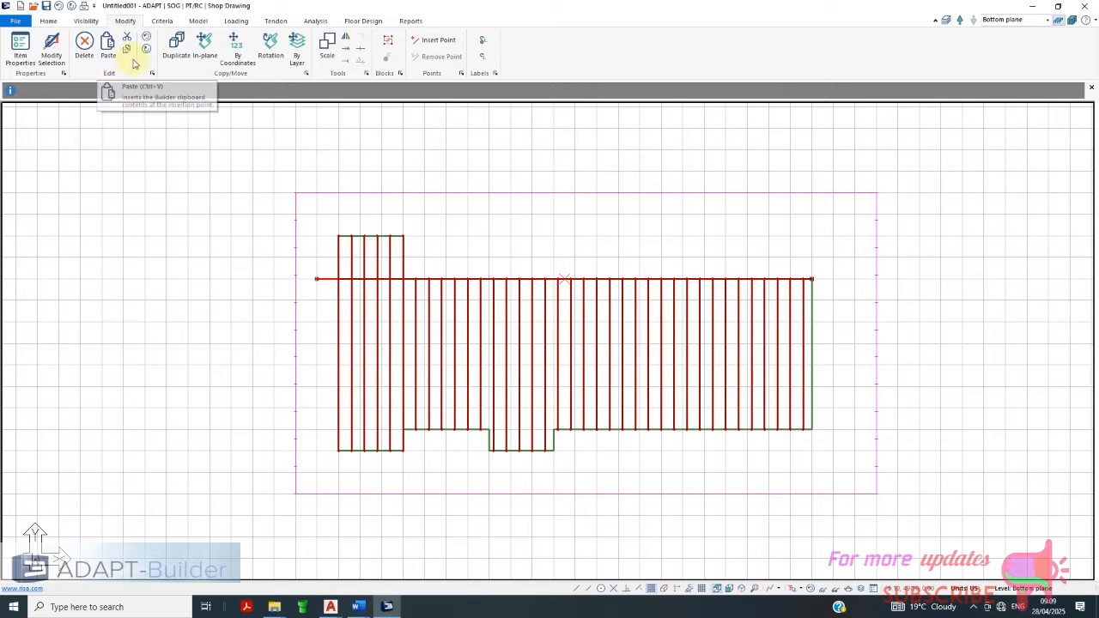
pyautogui.click(59, 6)
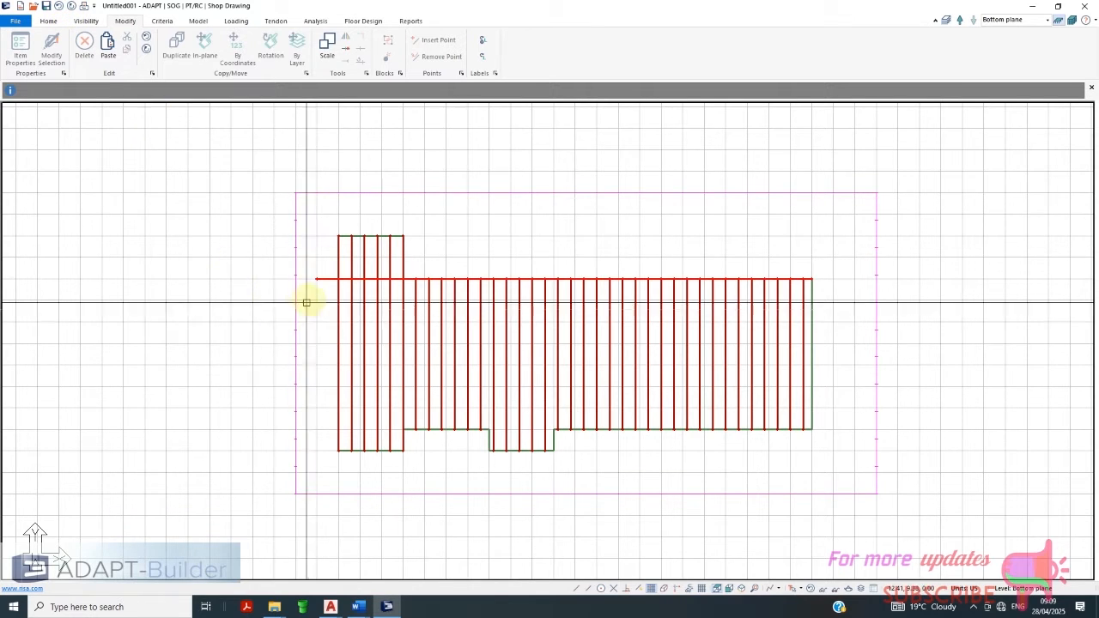
# Check the span shape of the horizontal tendon in its properties
pyautogui.rightClick(322, 278)
pyautogui.click(341, 286)
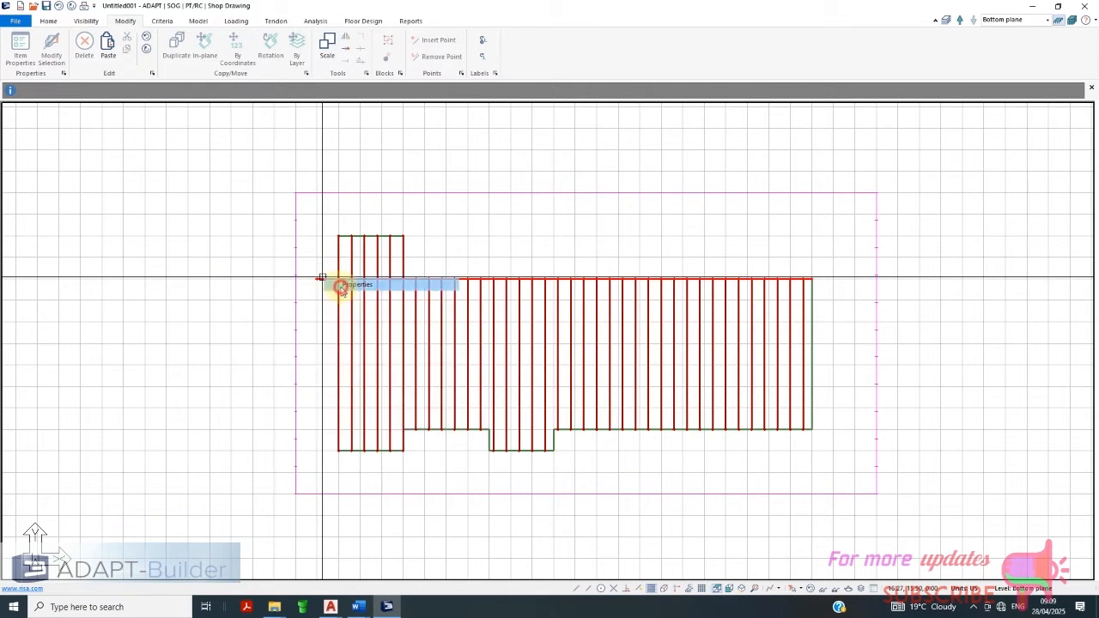
pyautogui.click(144, 41)
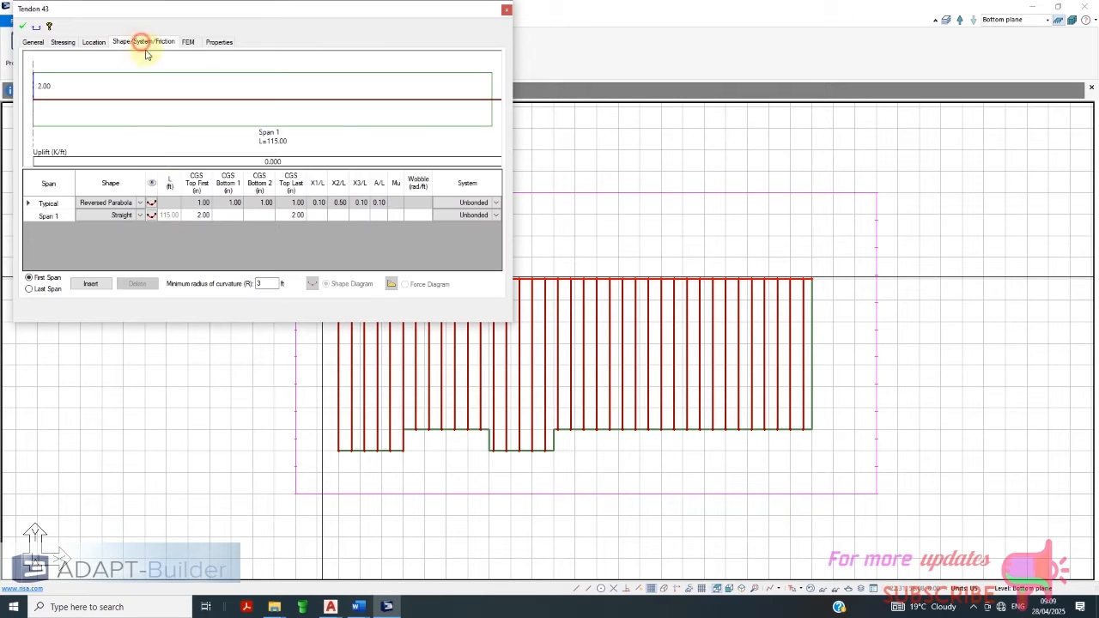
pyautogui.click(146, 218)
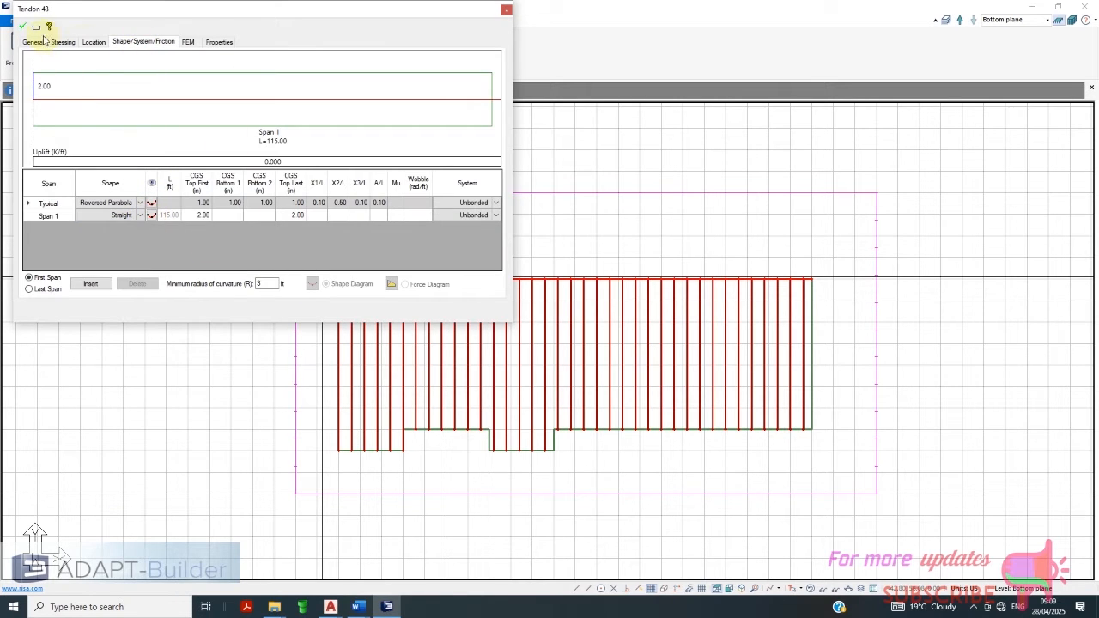
pyautogui.click(508, 10)
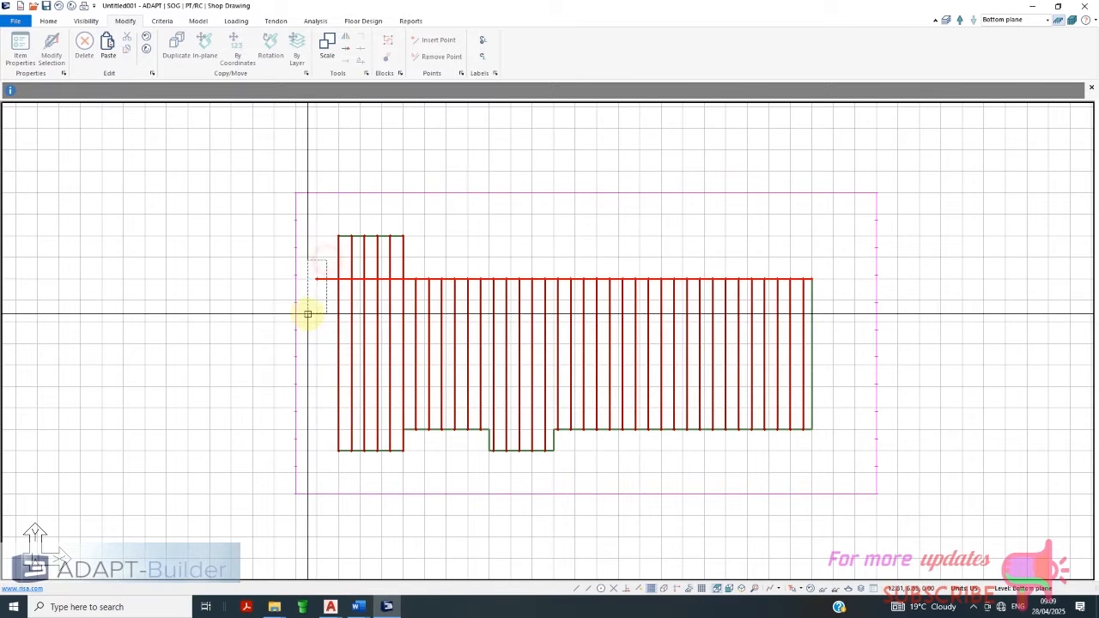
# Copy the horizontal tendon three times upward by coordinates, with a 3 ft Y offset and no X offset
pyautogui.click(318, 280)
pyautogui.click(242, 54)
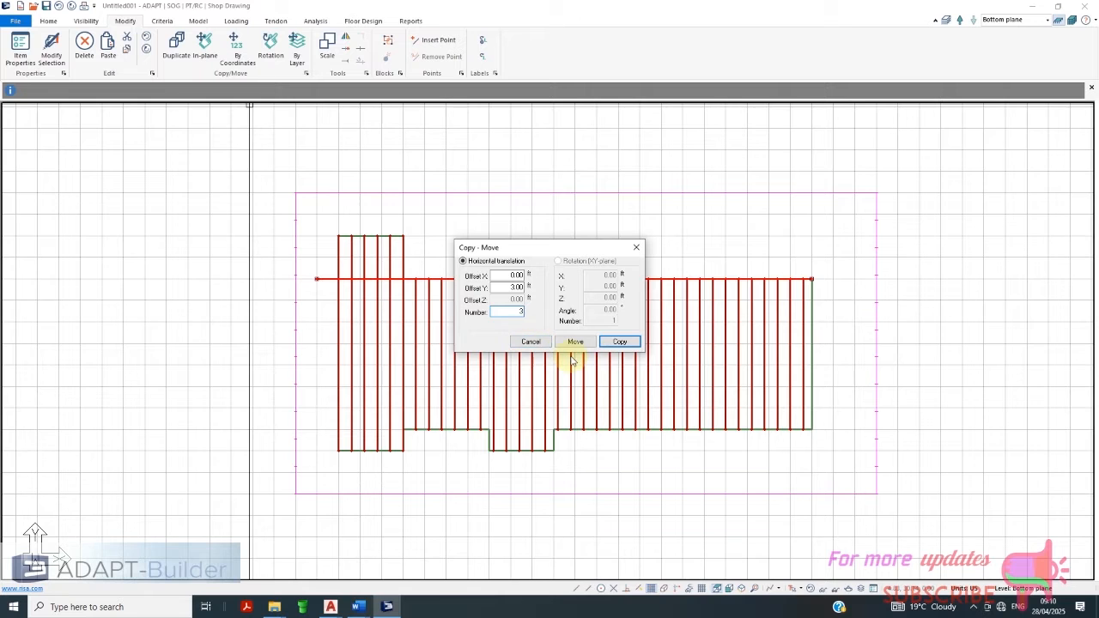
pyautogui.click(613, 343)
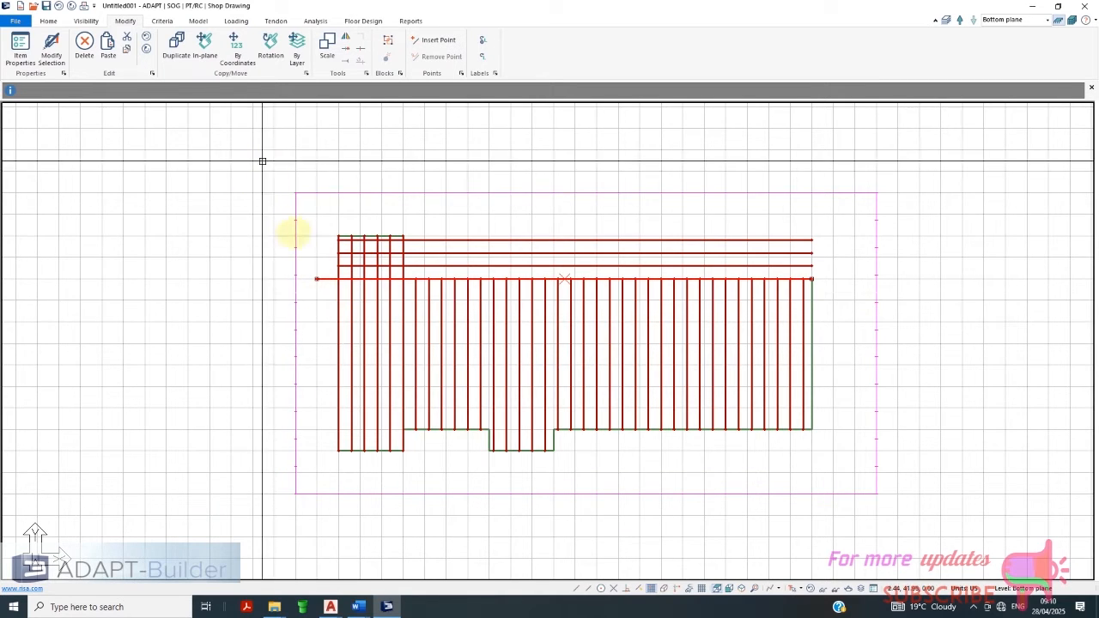
# Copy the horizontal tendon 20 times with a -3 ft Y offset and delete the seven copies lying below the slab
pyautogui.click(238, 50)
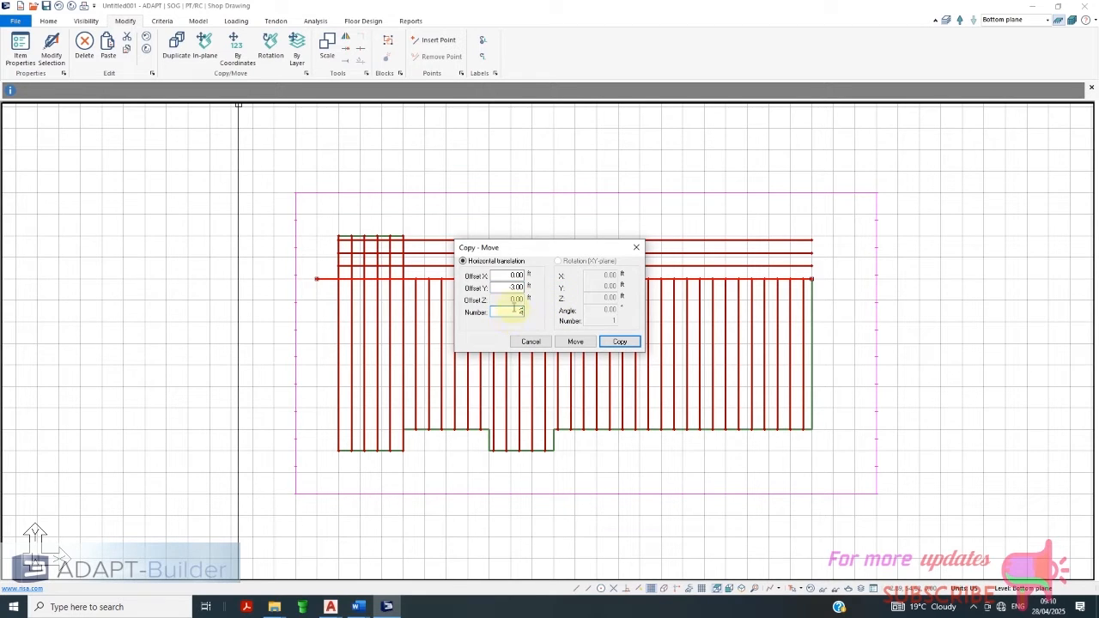
pyautogui.click(621, 341)
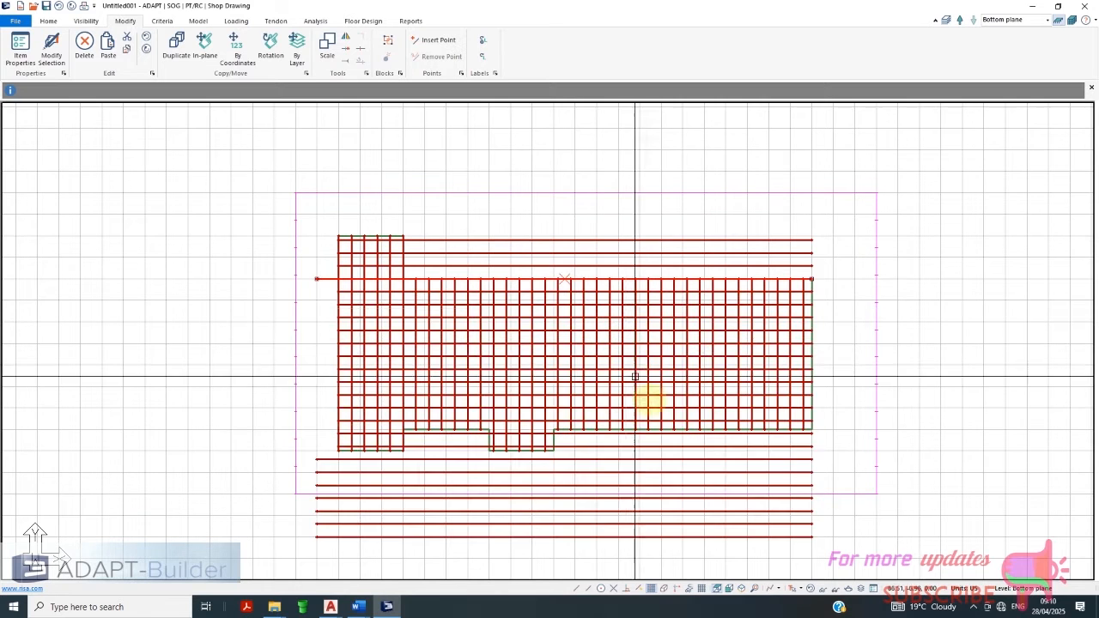
pyautogui.moveTo(840, 460); pyautogui.dragTo(314, 564)
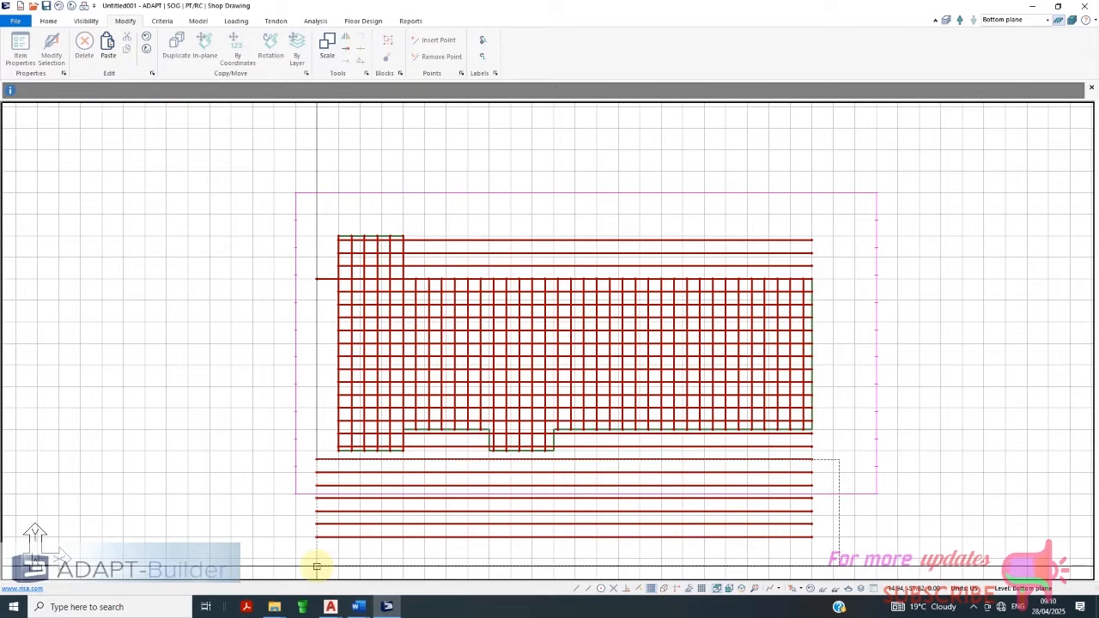
pyautogui.press('Delete')
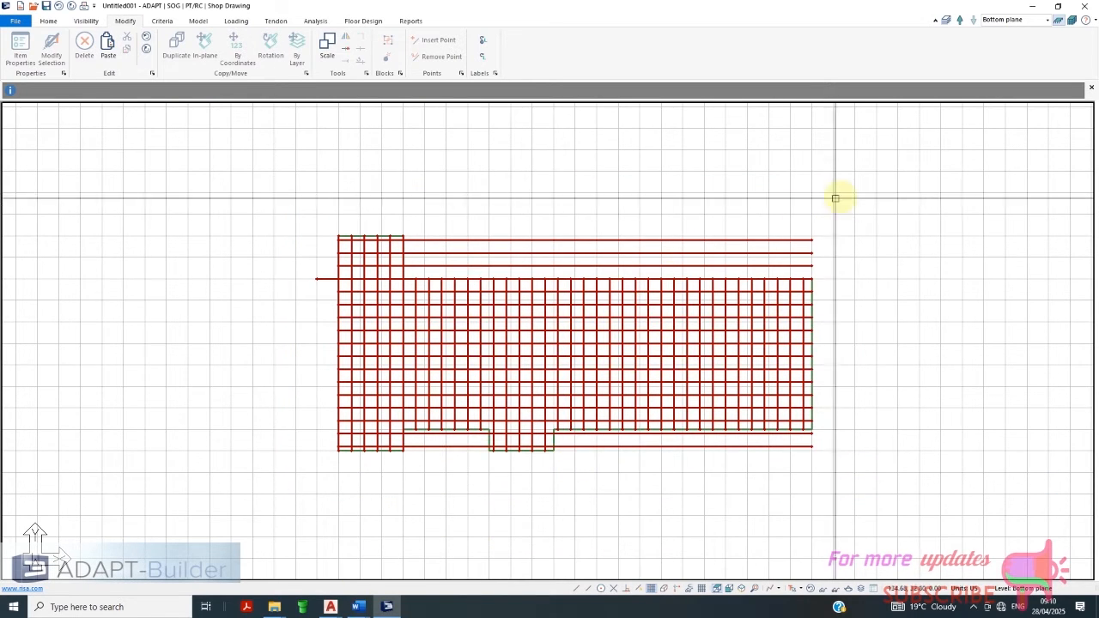
# Select the slab together with all tendons and trim the tendons to the slab outline
pyautogui.moveTo(837, 197); pyautogui.dragTo(269, 514)
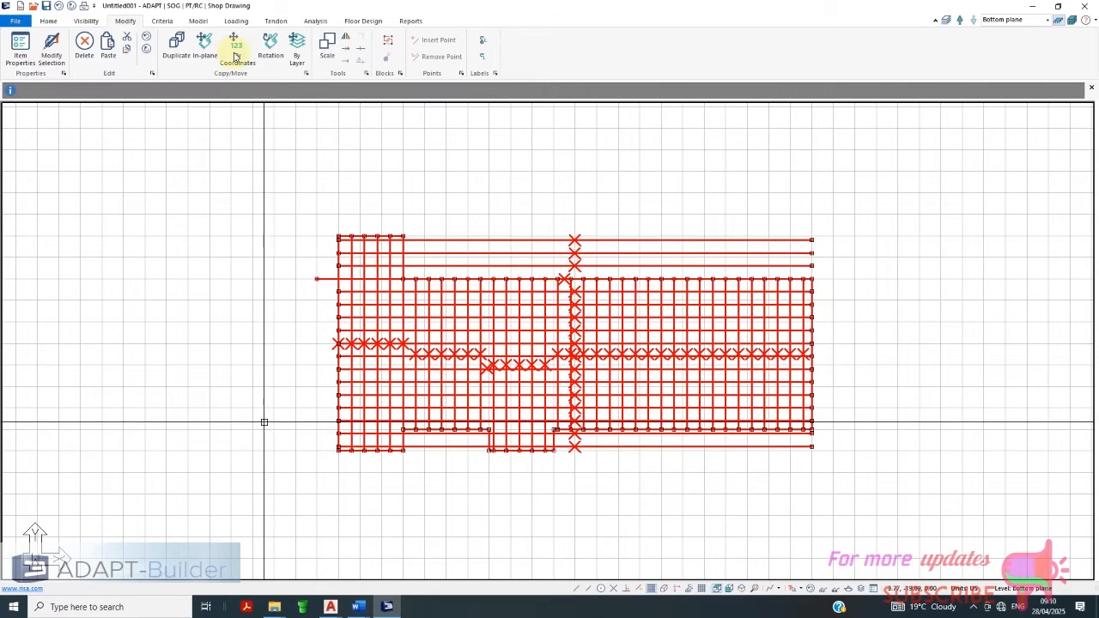
pyautogui.click(280, 24)
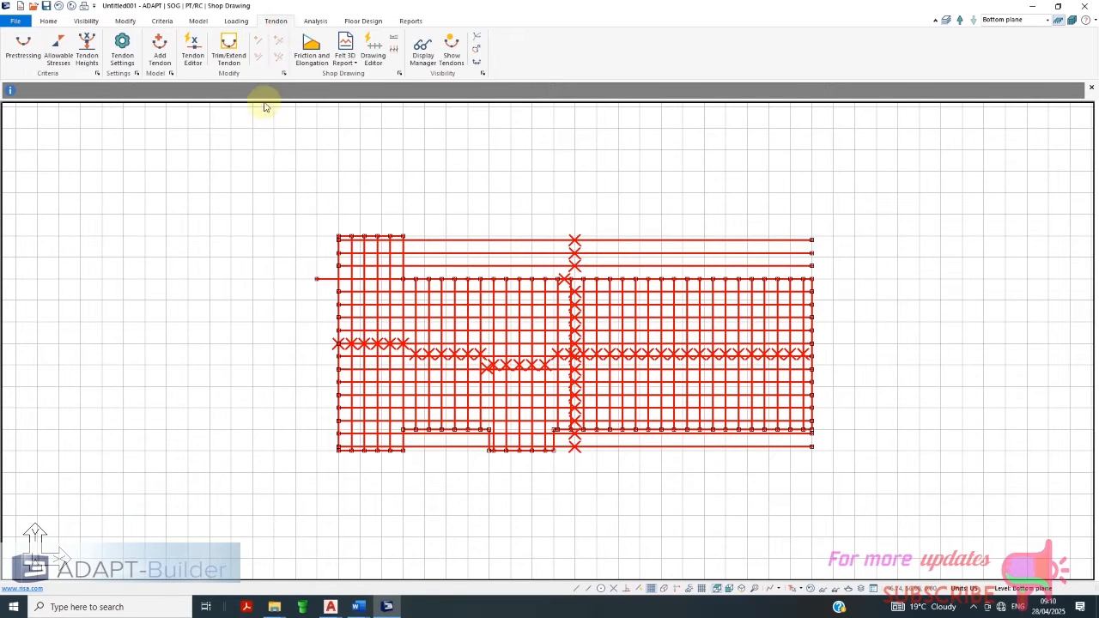
pyautogui.click(238, 60)
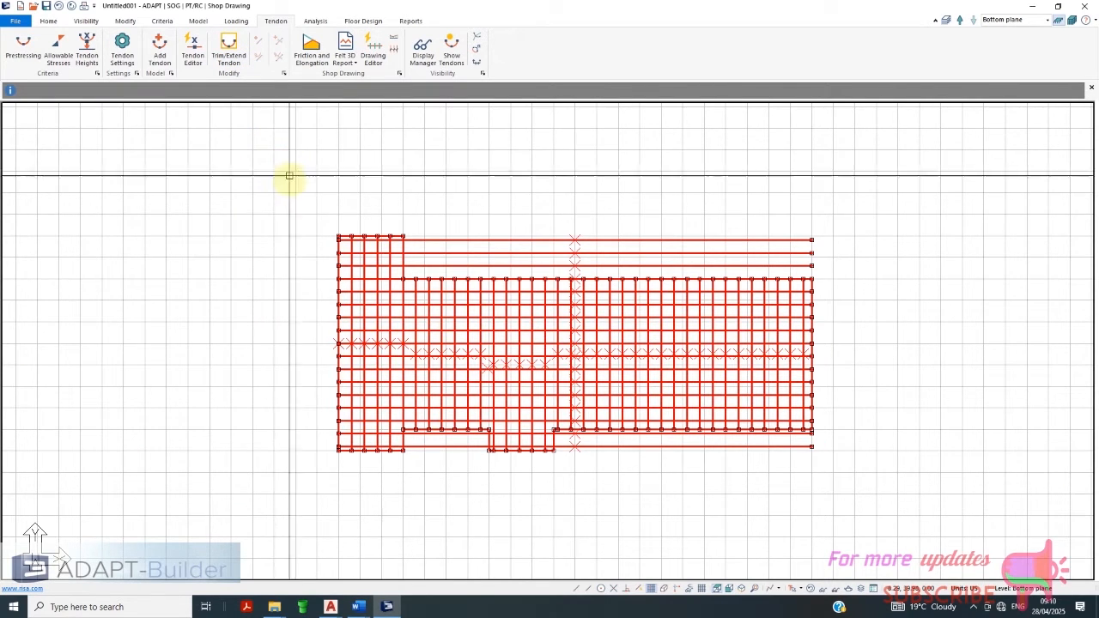
pyautogui.scroll(1, 424, 277)
pyautogui.scroll(1, 424, 277)
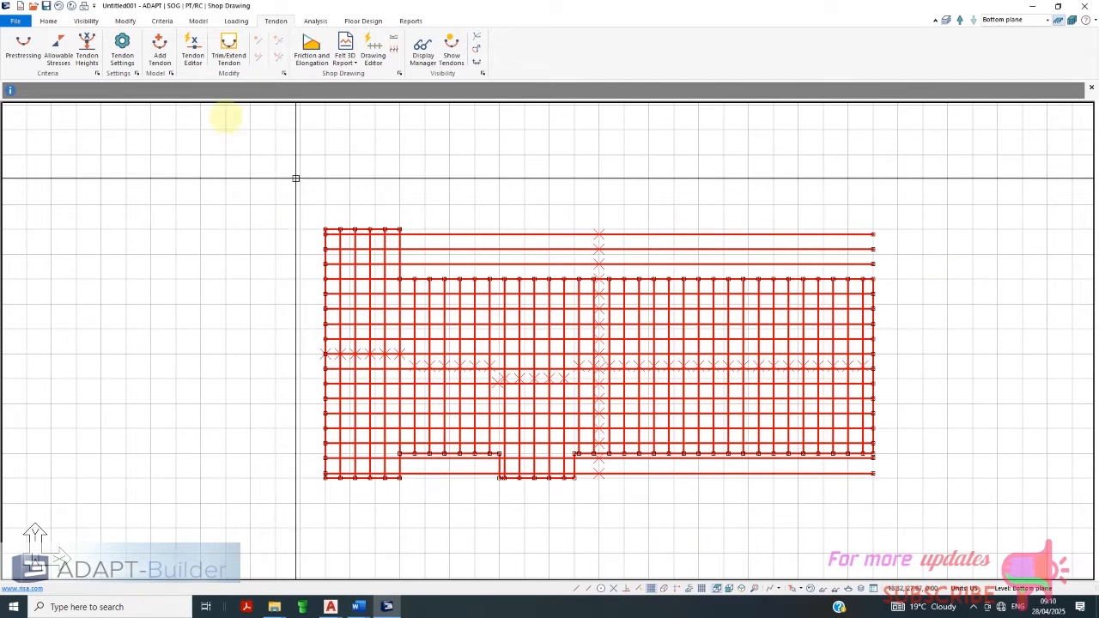
# Increase the Trim Tolerance in the tendon settings and trim the selected tendons to the slab outline again
pyautogui.click(124, 47)
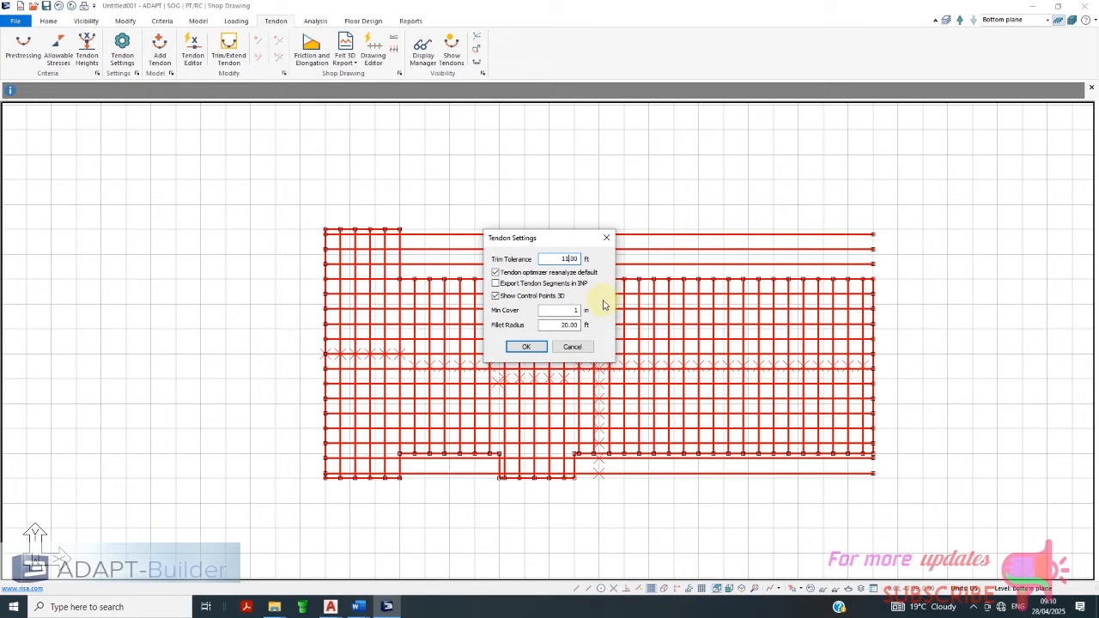
pyautogui.click(526, 346)
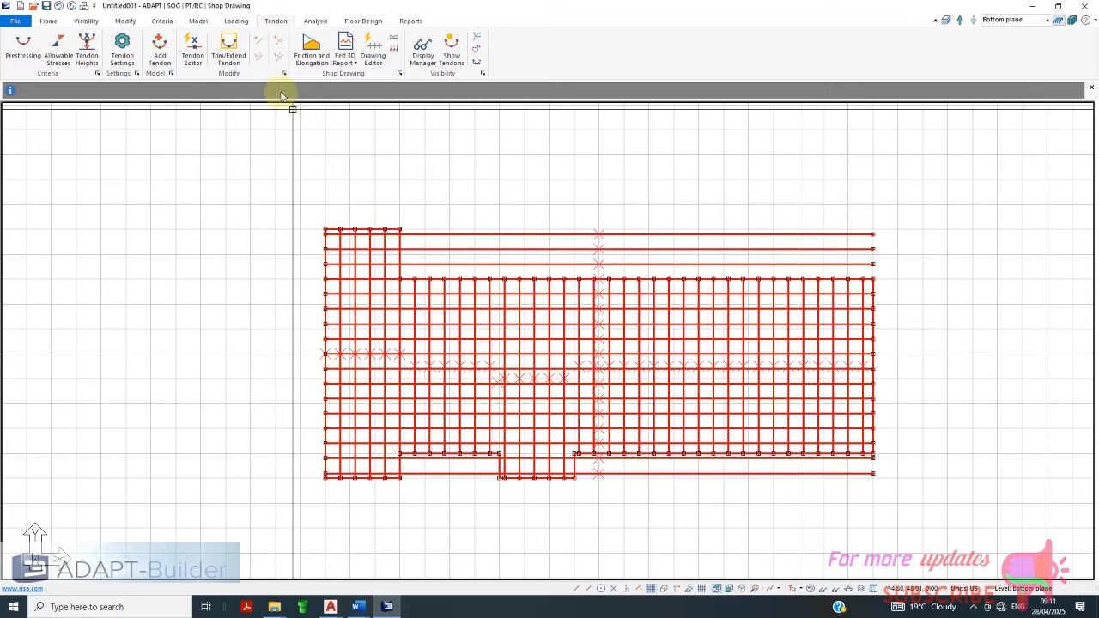
pyautogui.click(229, 53)
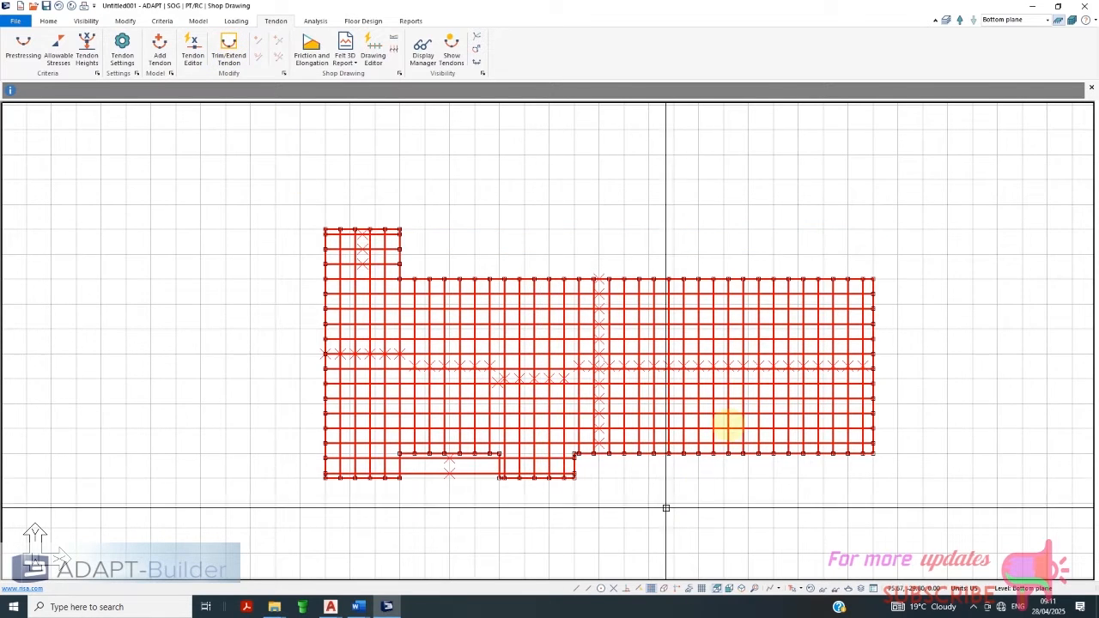
pyautogui.scroll(-2, 652, 352)
pyautogui.scroll(4, 507, 461)
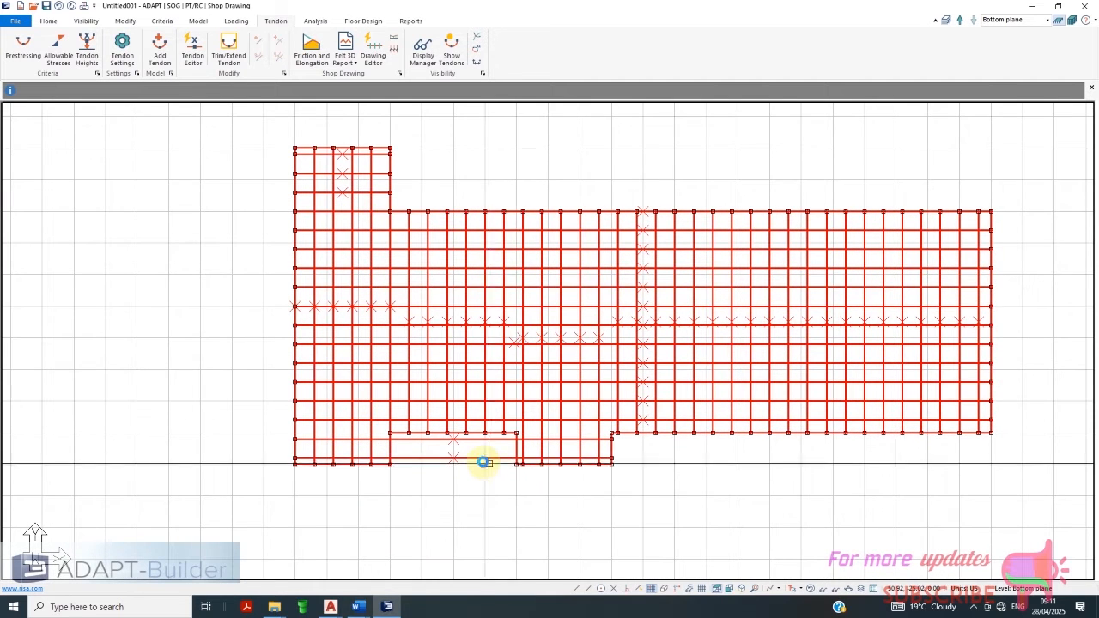
pyautogui.scroll(2, 487, 462)
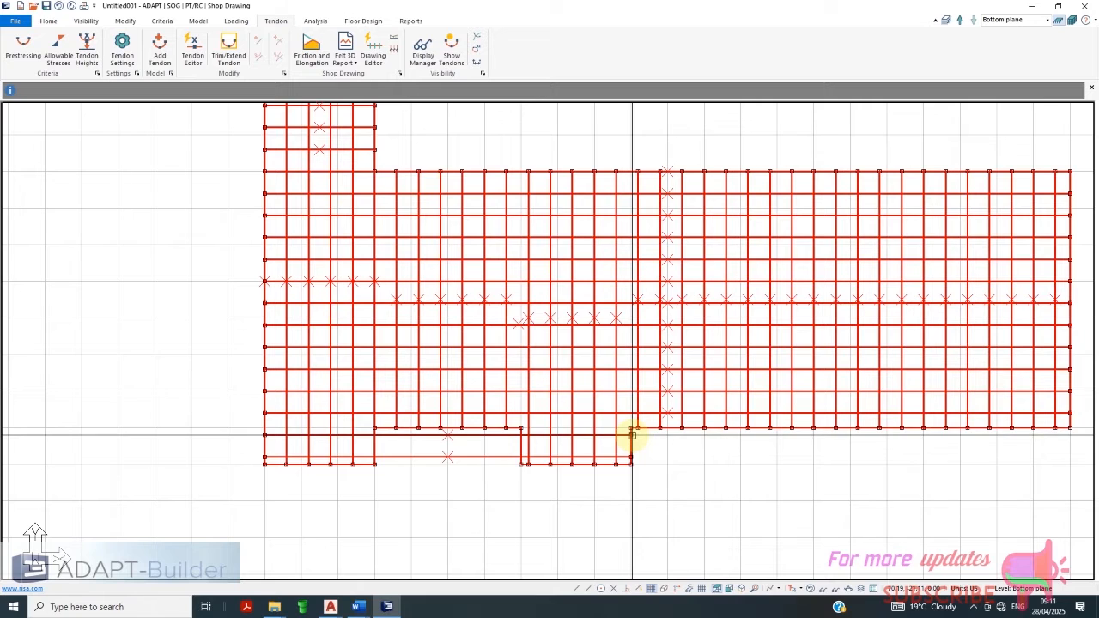
pyautogui.click(631, 436)
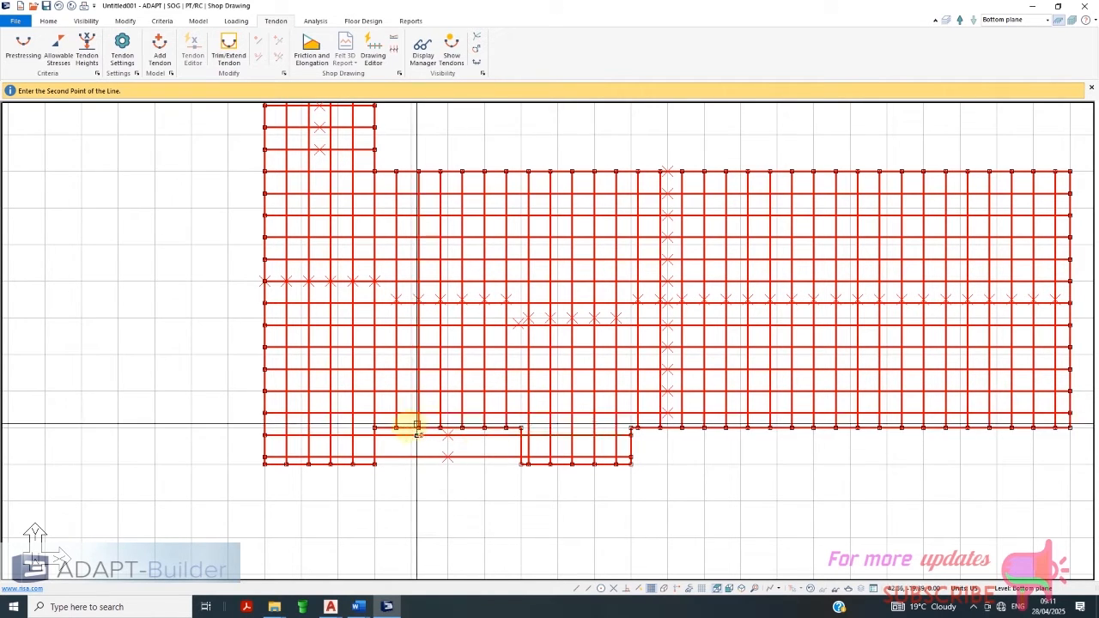
pyautogui.click(374, 438)
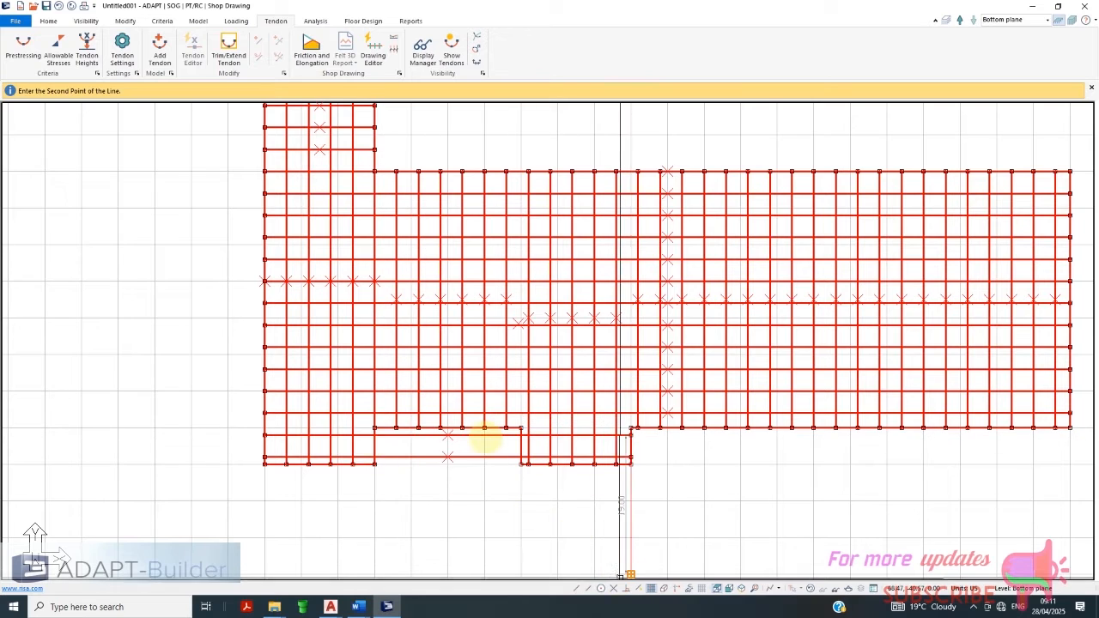
pyautogui.press('Escape')
# Shorten the upper tendon crossing the notch in the slab's bottom edge by moving its right end to the notch's left side
pyautogui.click(486, 437)
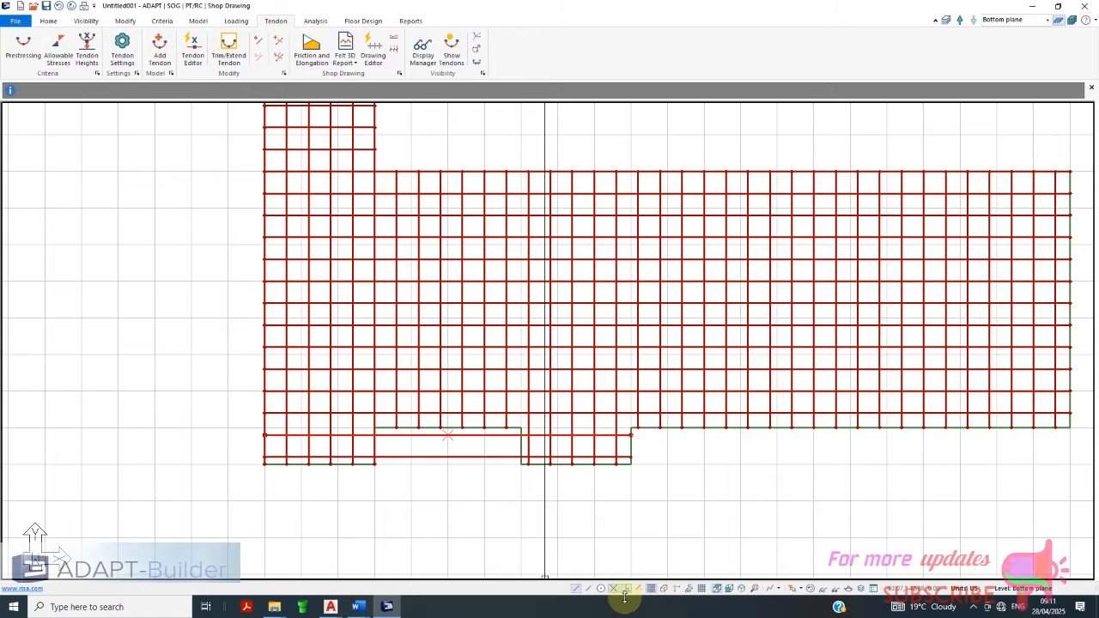
pyautogui.click(632, 439)
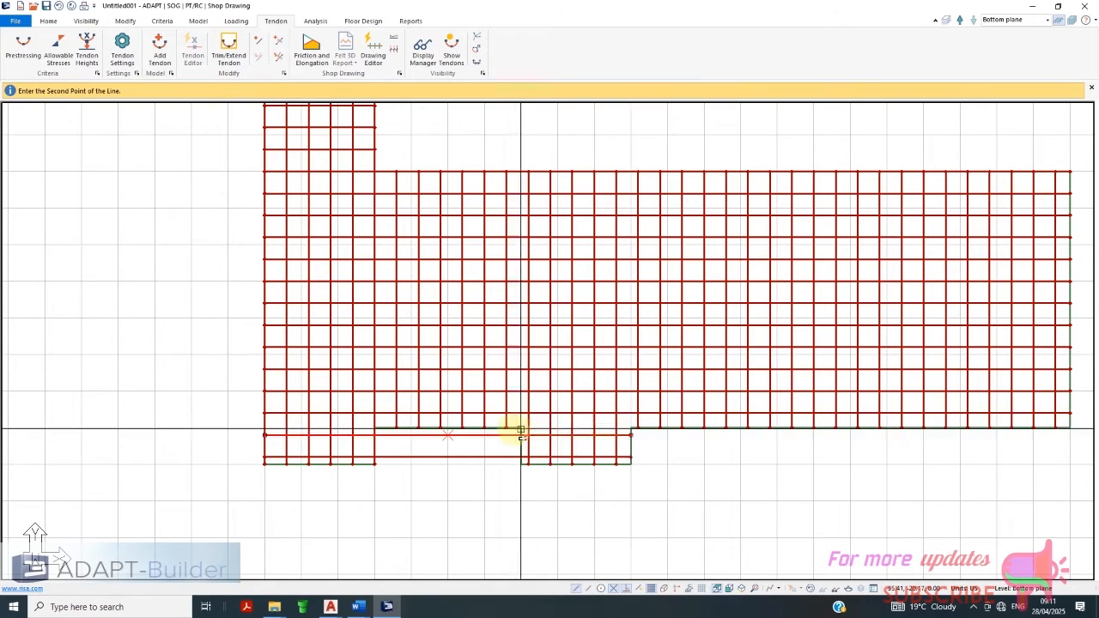
pyautogui.scroll(4, 434, 440)
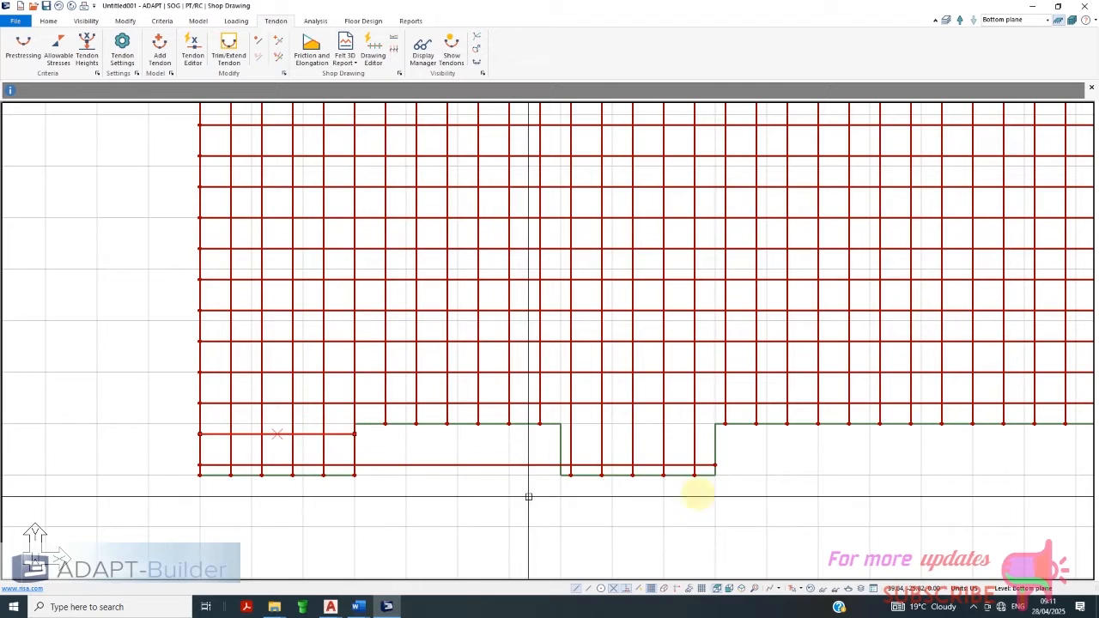
# Shorten the lower tendon crossing the bottom notch by moving its right end to the notch's left side
pyautogui.click(712, 470)
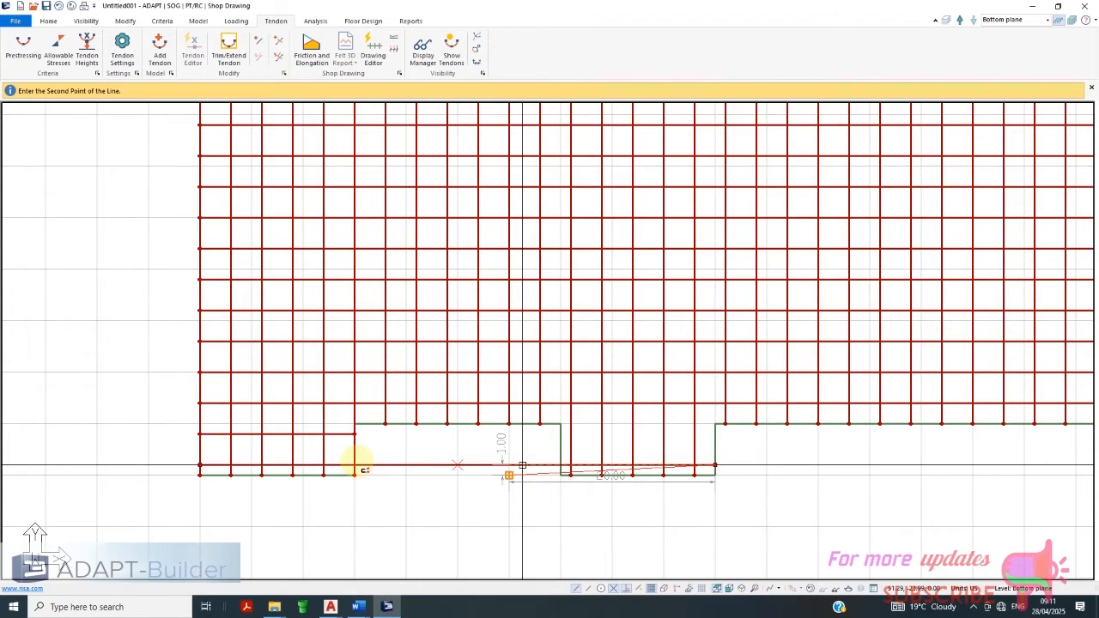
pyautogui.click(355, 465)
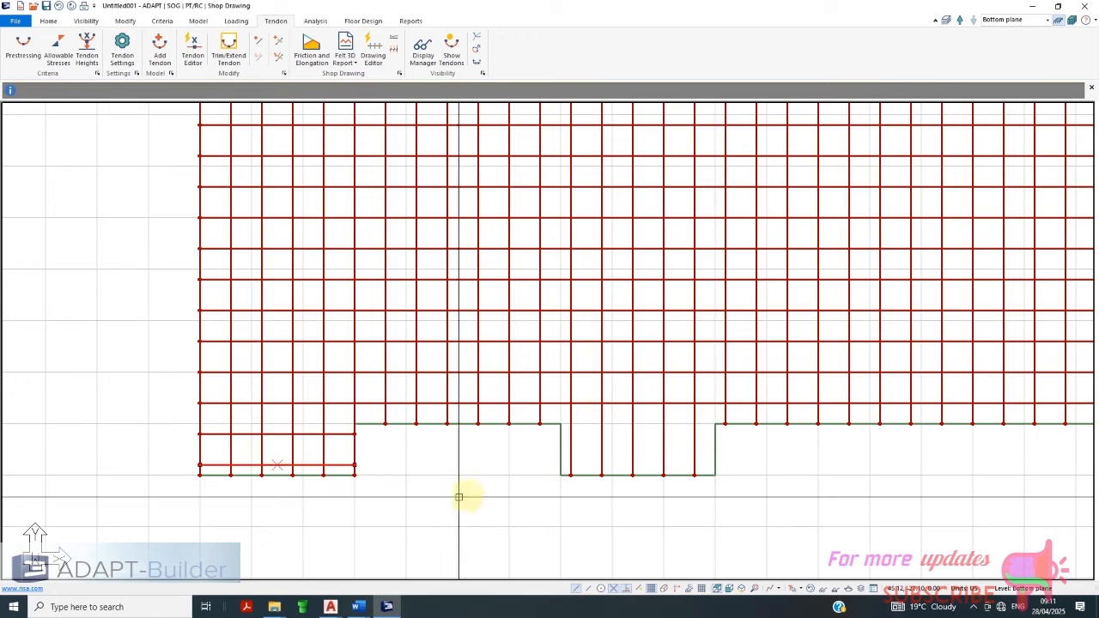
pyautogui.scroll(-1, 466, 432)
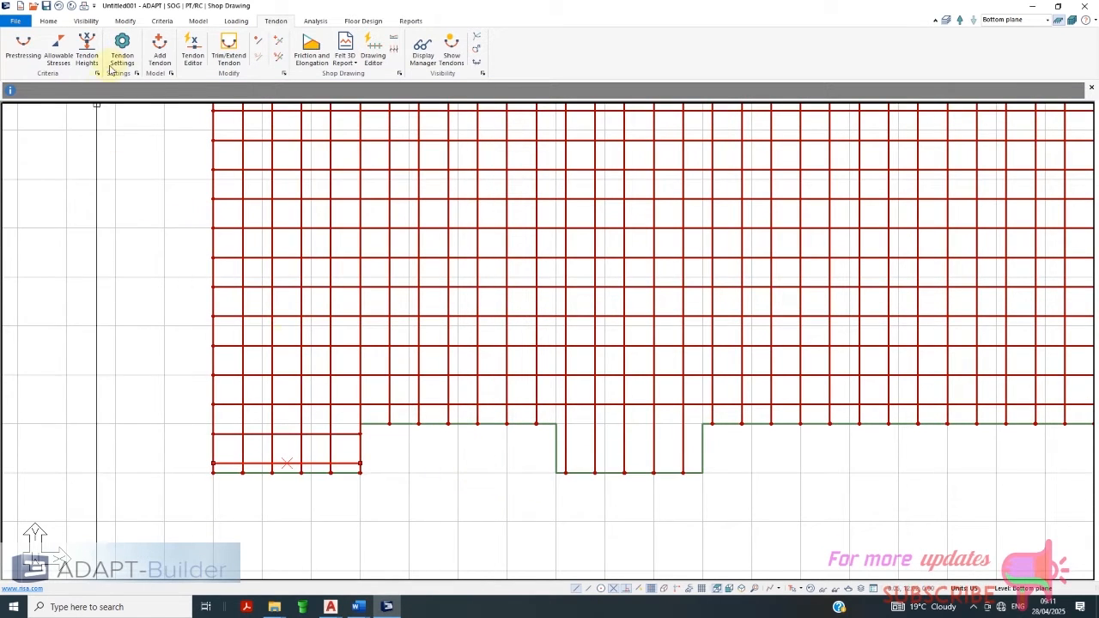
pyautogui.click(129, 21)
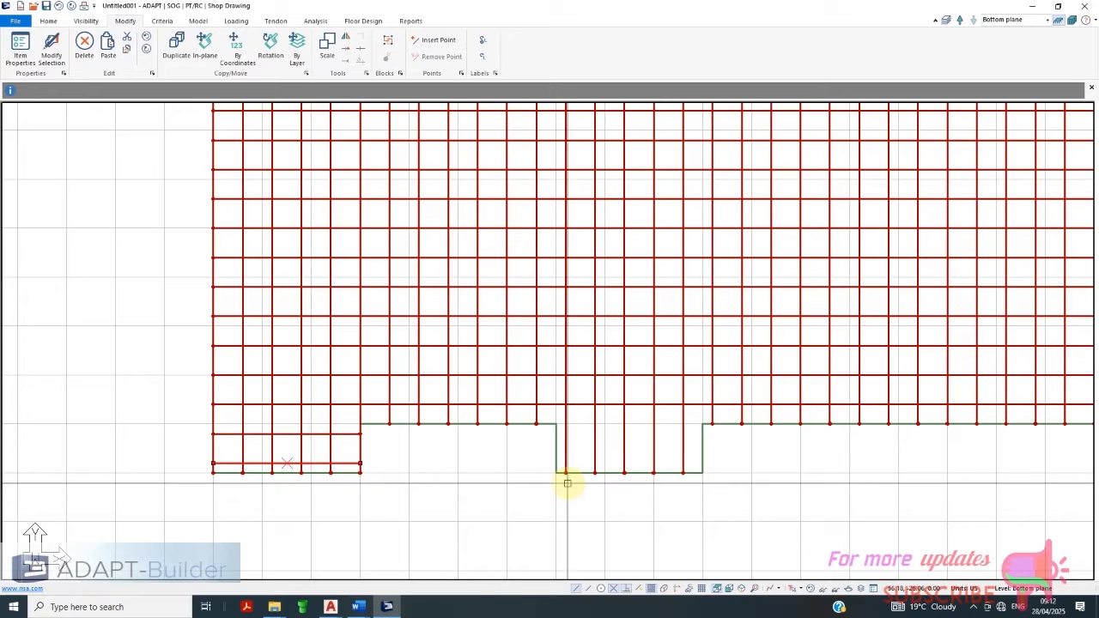
# Begin adding another tendon with grid snapping turned off, ready to place it at the projection on the slab's bottom edge
pyautogui.scroll(-2, 489, 365)
pyautogui.scroll(-4, 449, 368)
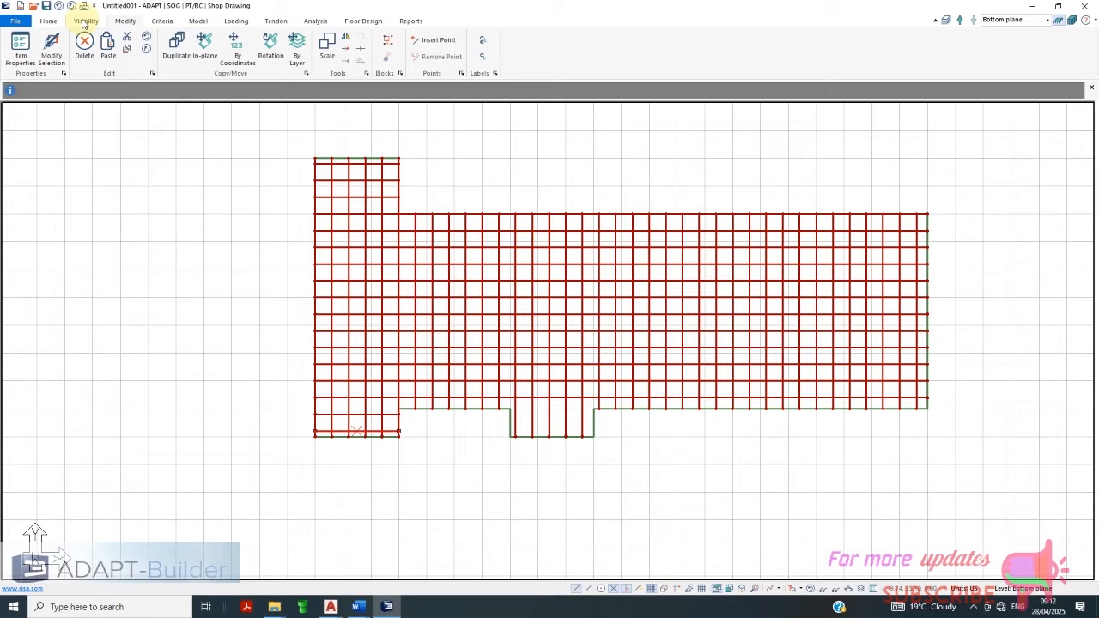
pyautogui.click(274, 22)
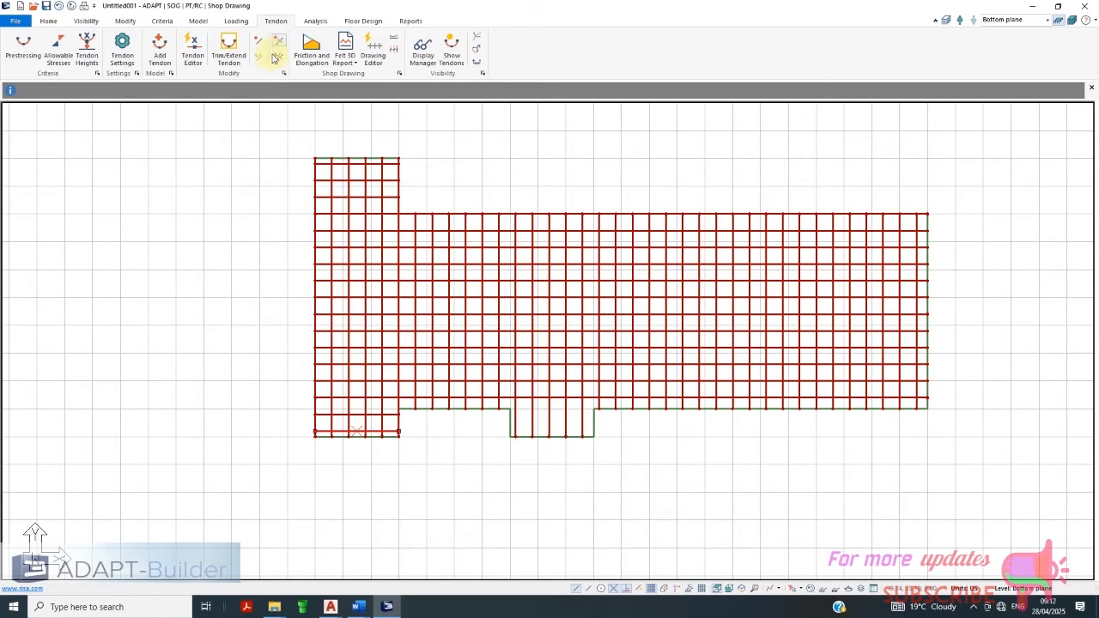
pyautogui.click(160, 44)
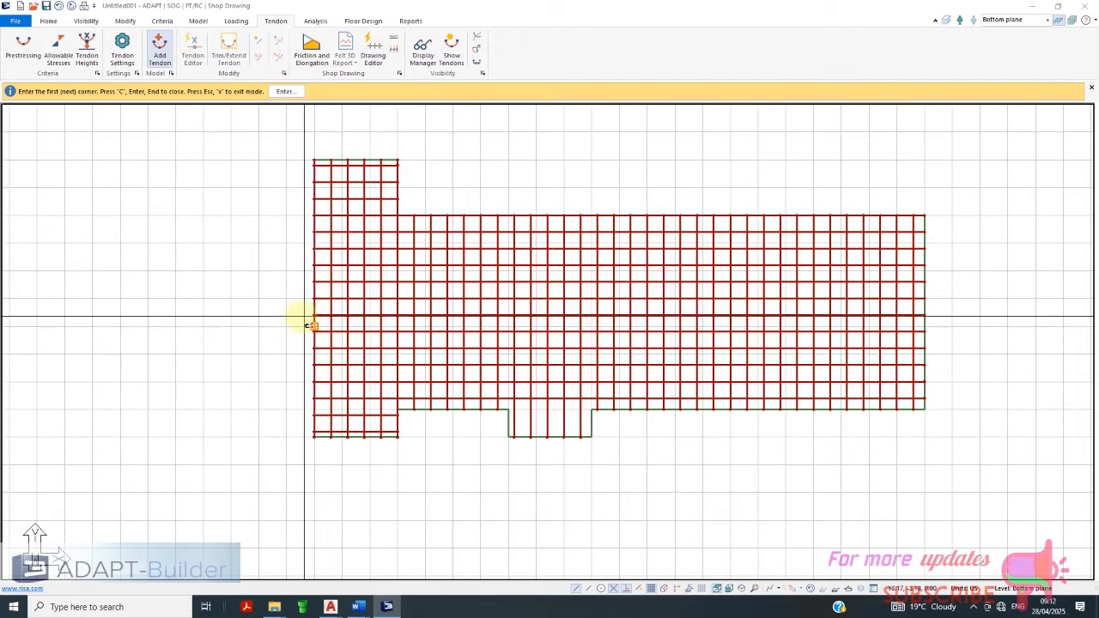
pyautogui.rightClick(272, 286)
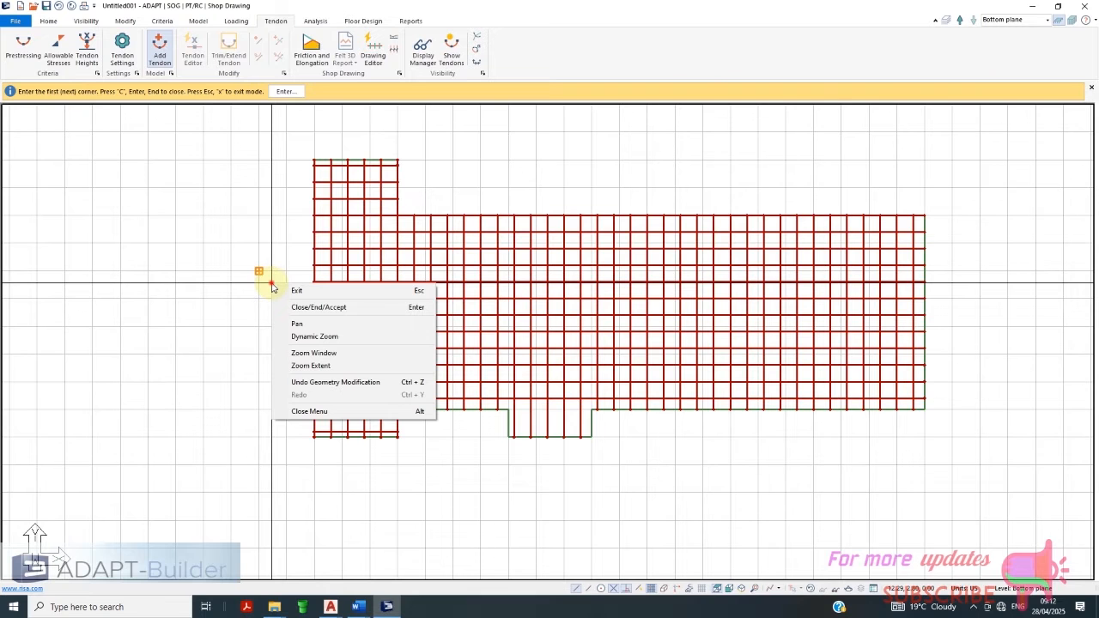
pyautogui.click(287, 304)
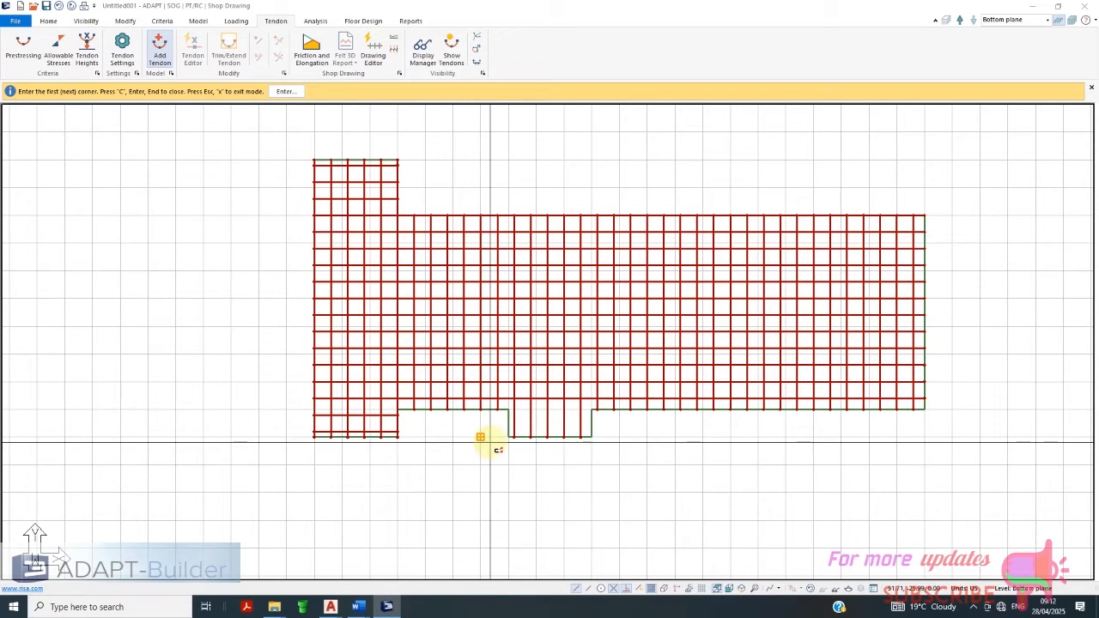
pyautogui.scroll(2, 500, 442)
pyautogui.scroll(1, 514, 447)
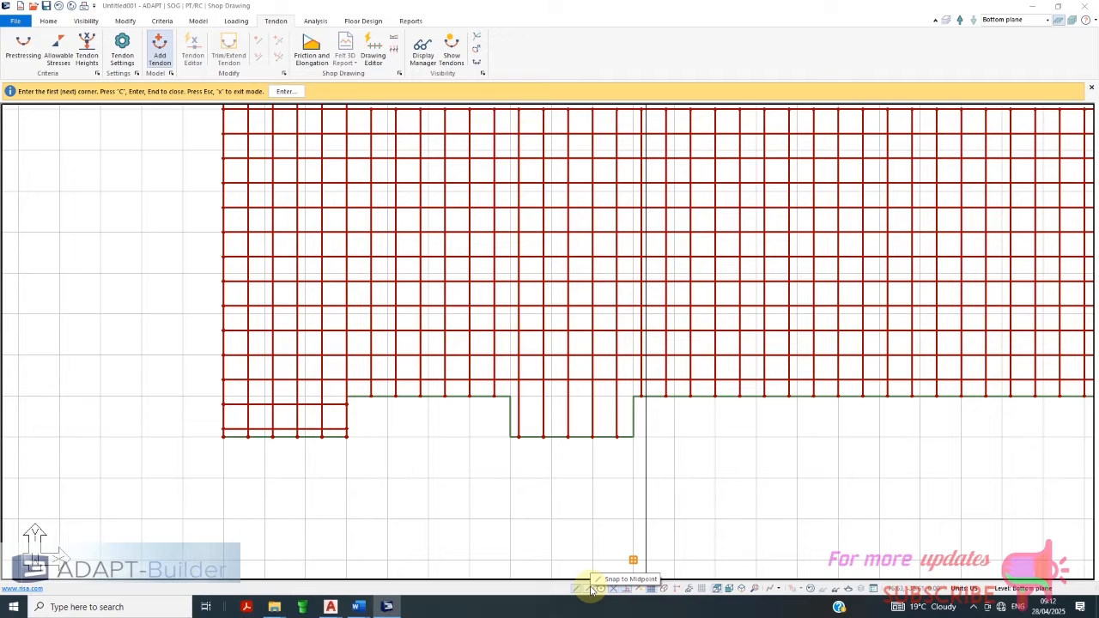
pyautogui.click(653, 589)
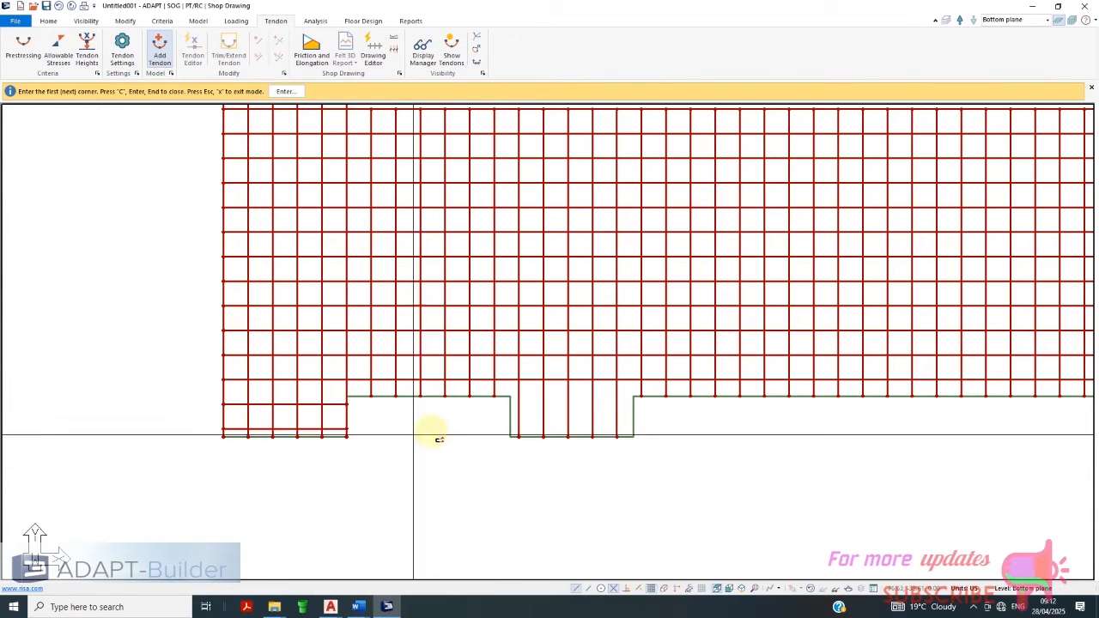
# Draw a 15 ft tendon along the bottom edge of the slab projection, from its left corner to its right corner
pyautogui.click(511, 431)
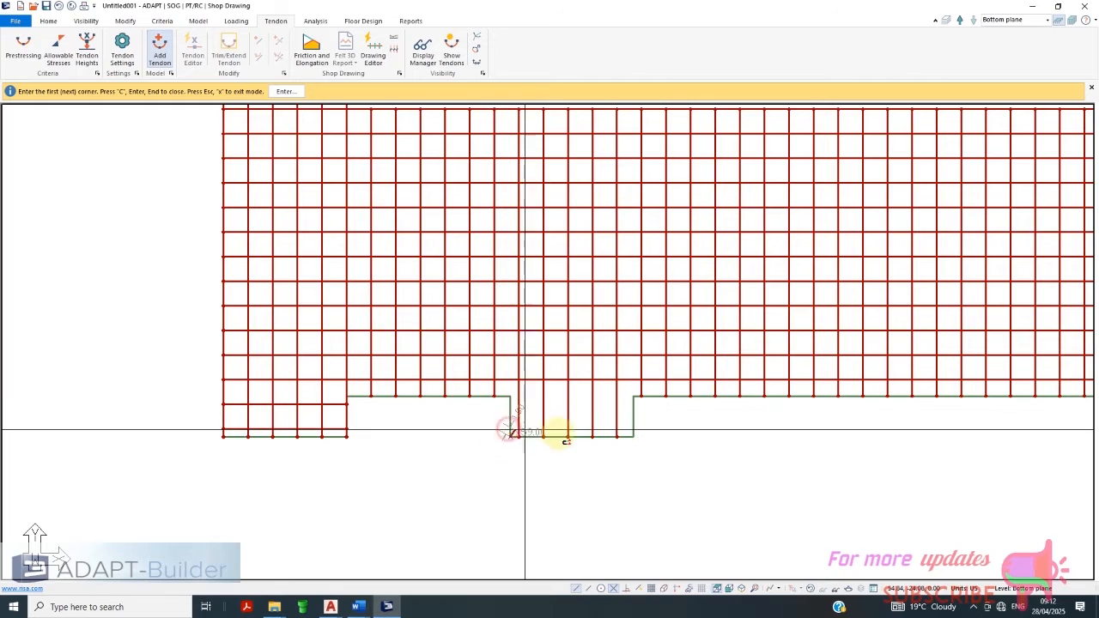
pyautogui.click(634, 436)
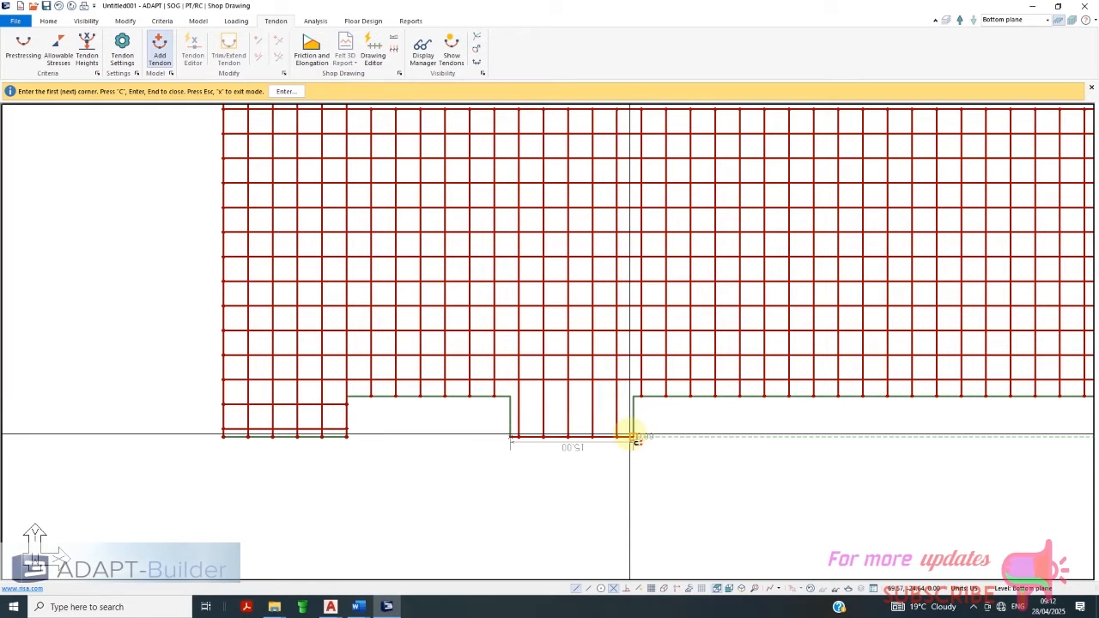
pyautogui.rightClick(639, 465)
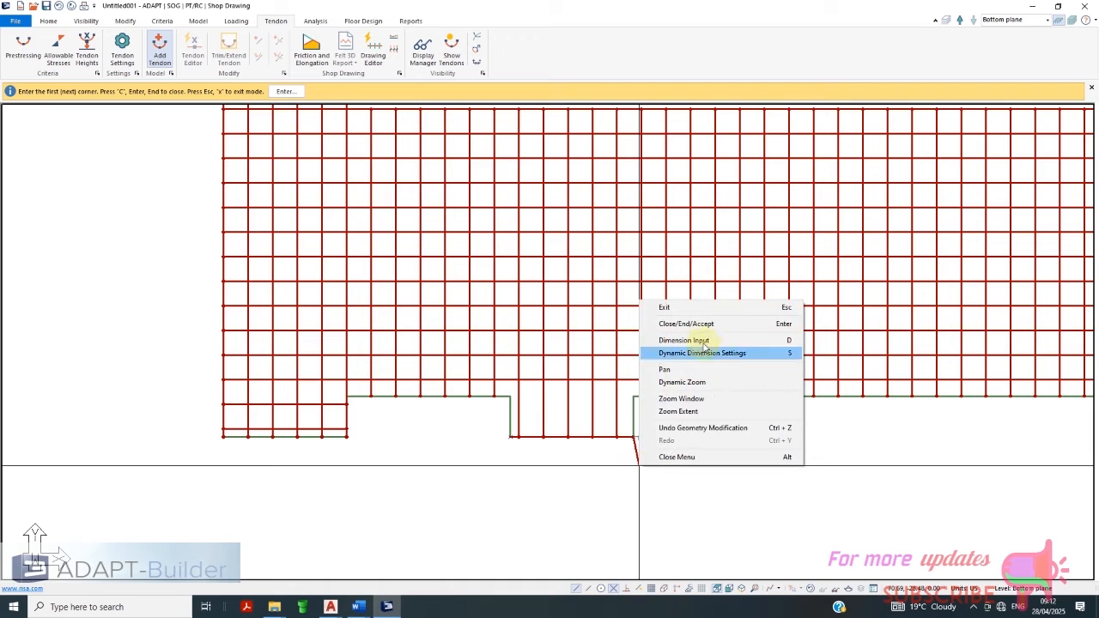
pyautogui.click(709, 332)
pyautogui.rightClick(690, 453)
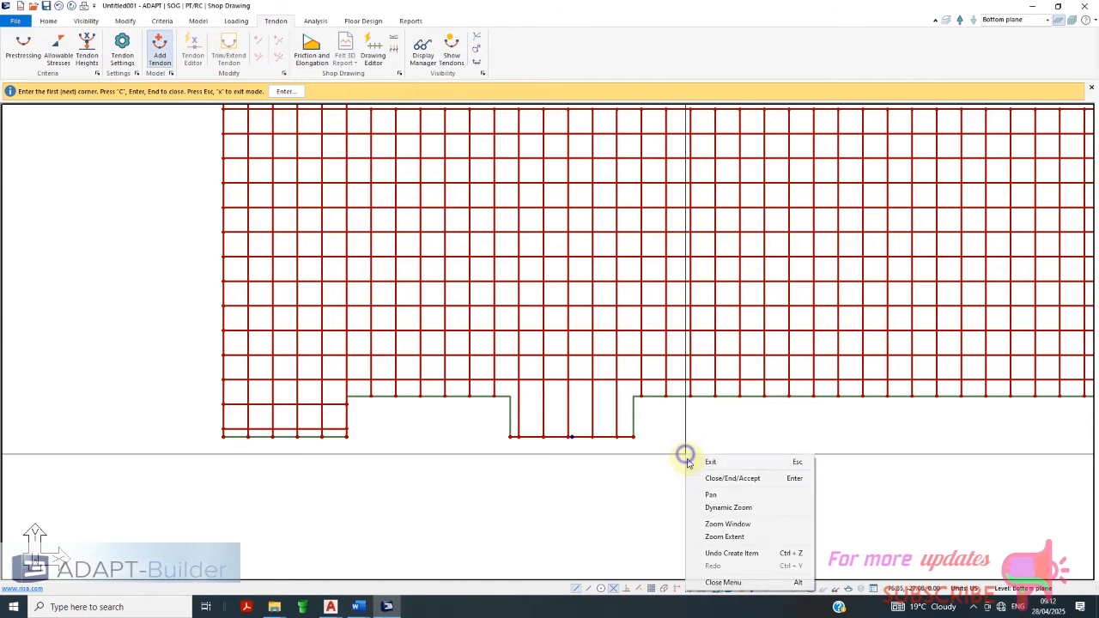
pyautogui.click(701, 458)
# Select the new tendon along the projection's bottom edge and open its properties
pyautogui.scroll(3, 644, 442)
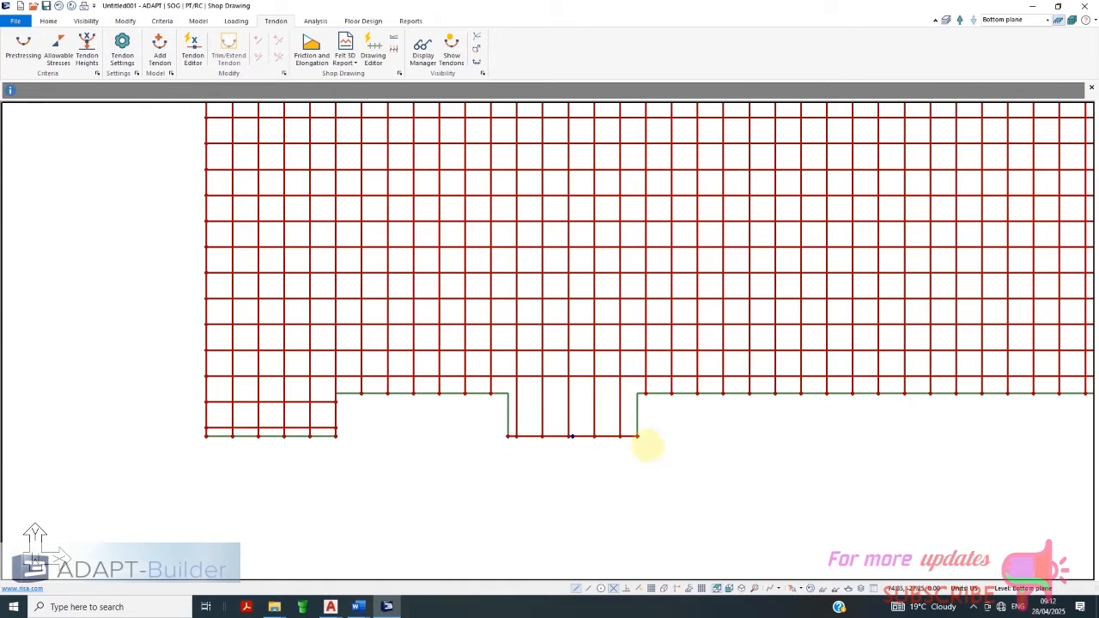
pyautogui.scroll(3, 640, 447)
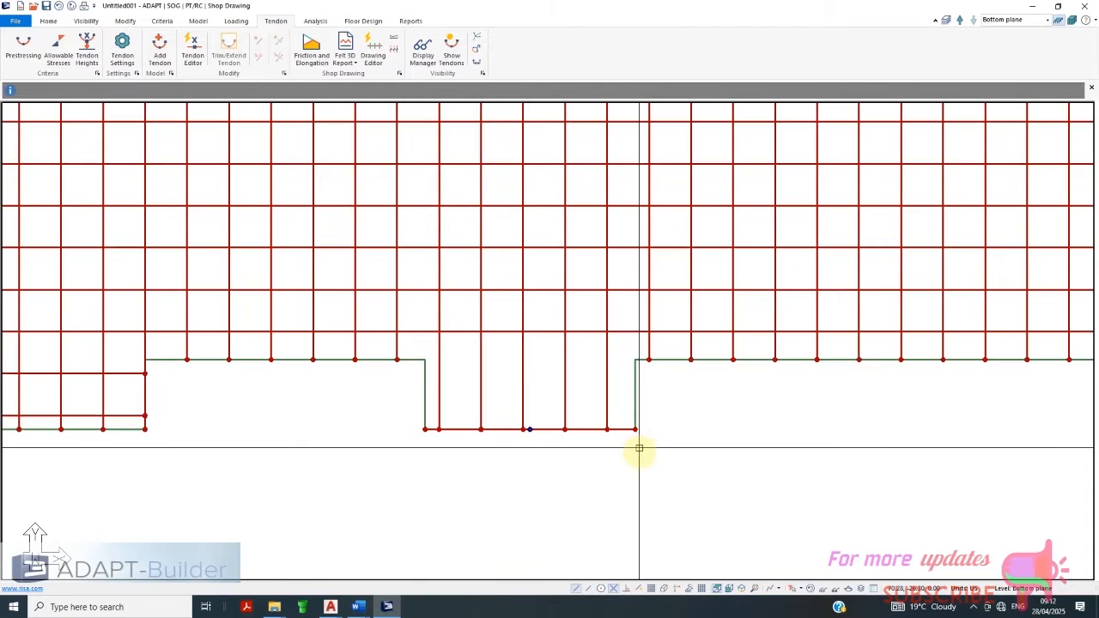
pyautogui.rightClick(640, 445)
pyautogui.press('Escape')
pyautogui.scroll(3, 638, 438)
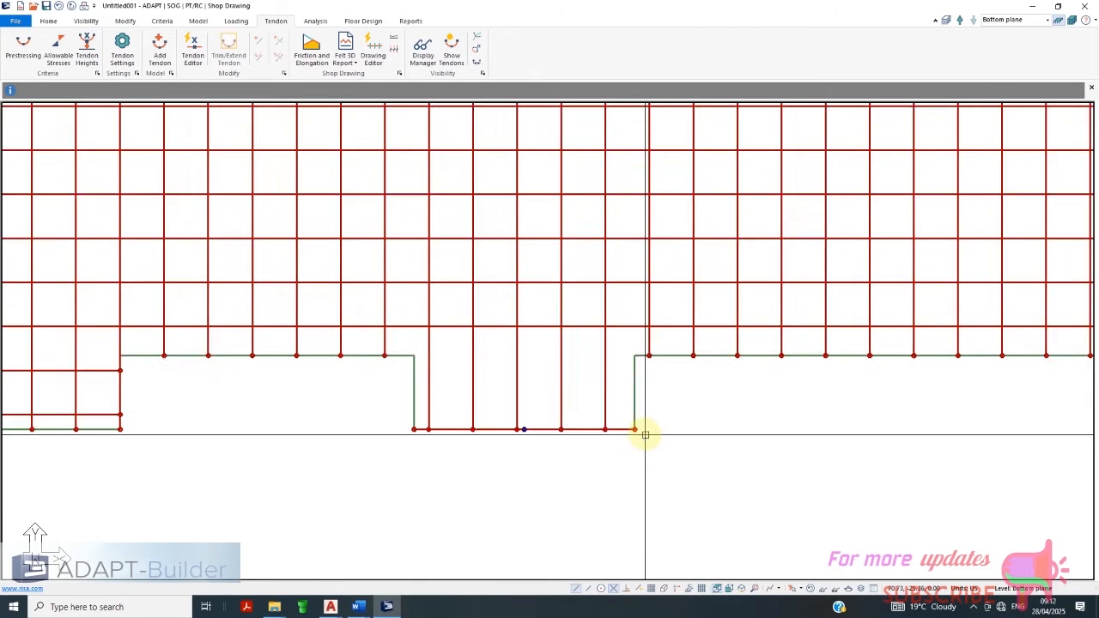
pyautogui.scroll(1, 638, 437)
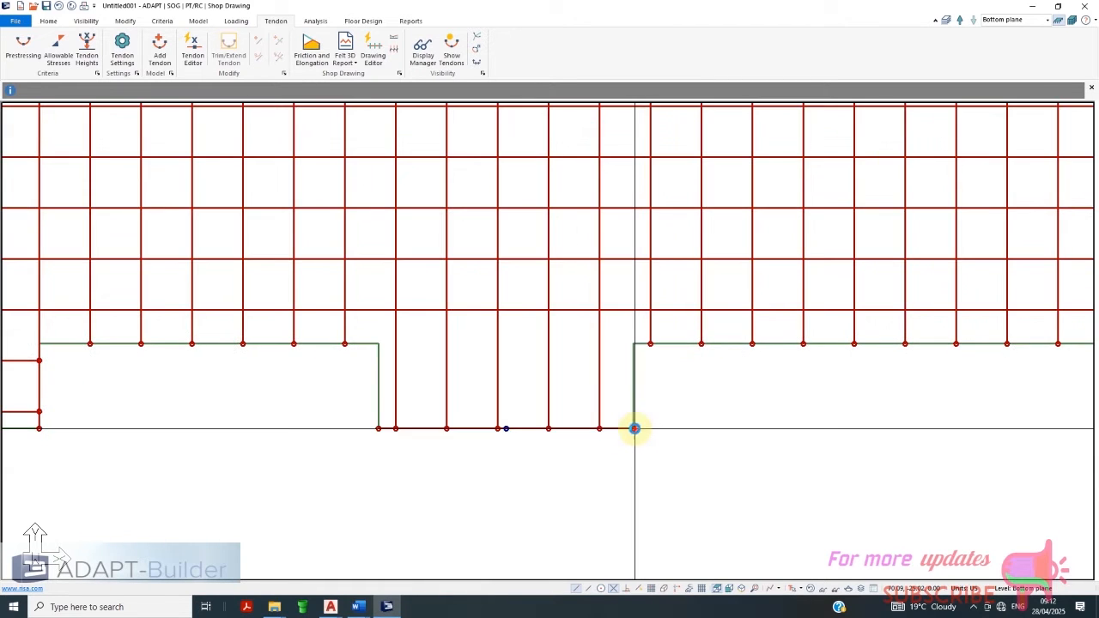
pyautogui.scroll(2, 649, 438)
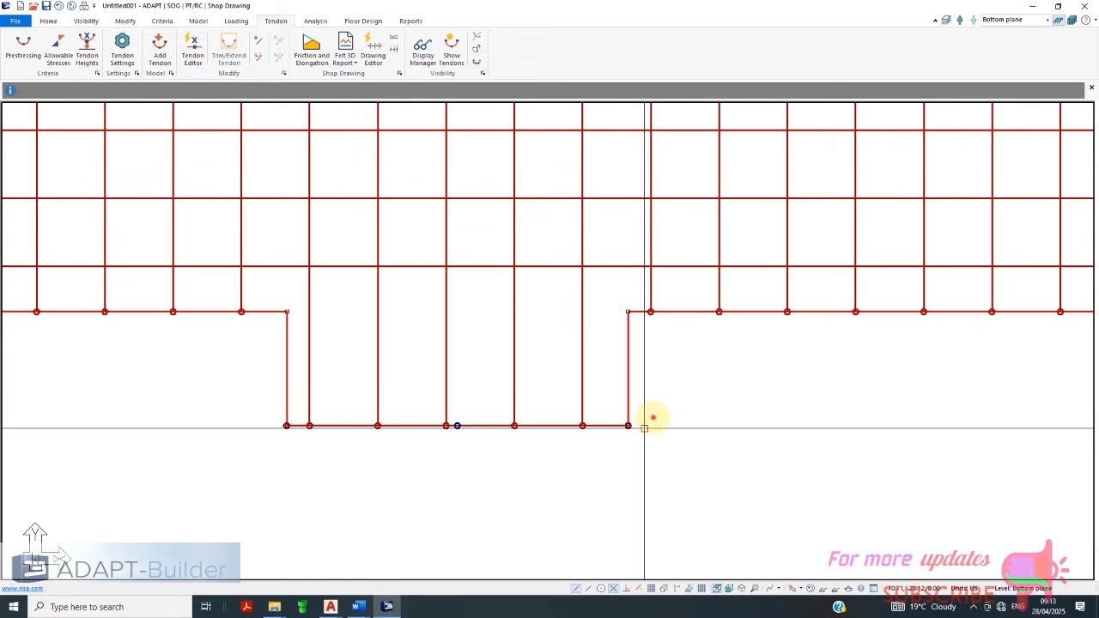
pyautogui.scroll(1, 636, 427)
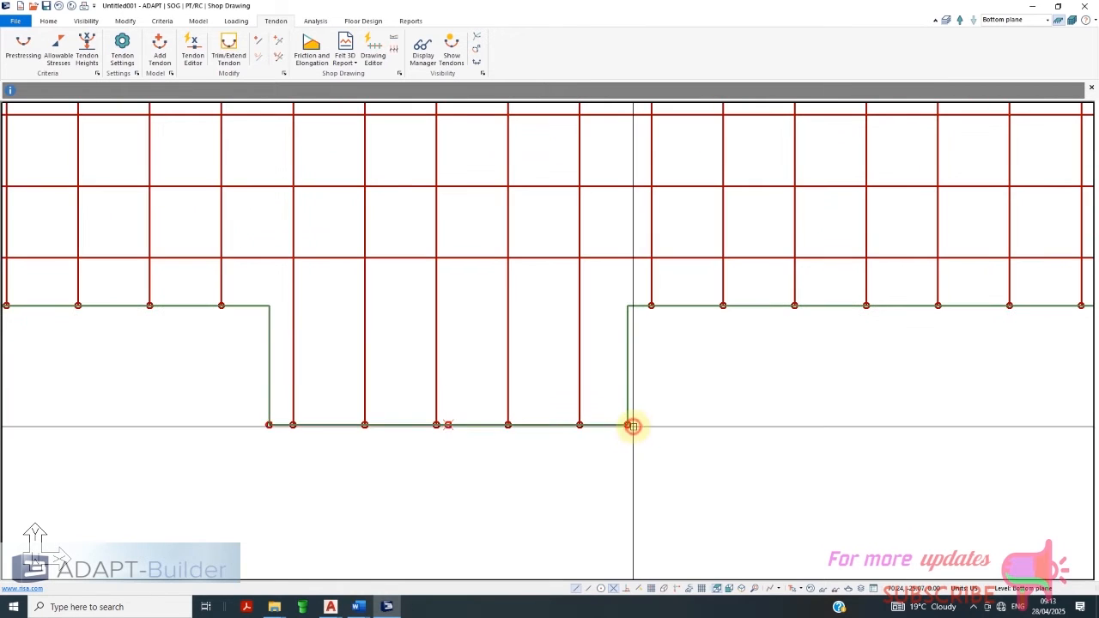
pyautogui.rightClick(634, 431)
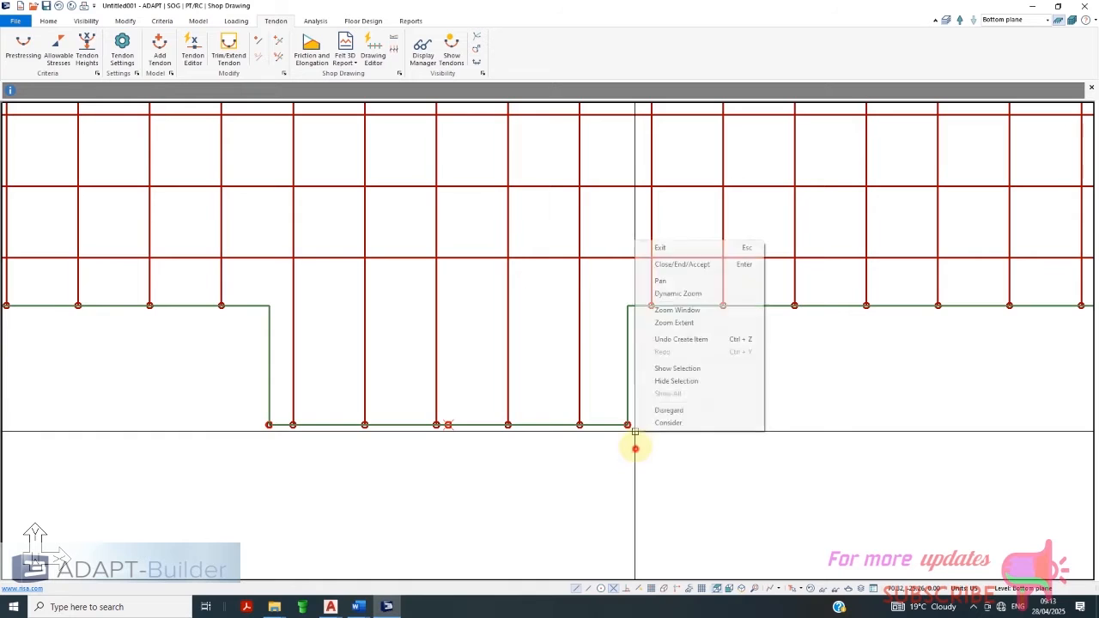
pyautogui.press('Escape')
pyautogui.scroll(2, 627, 425)
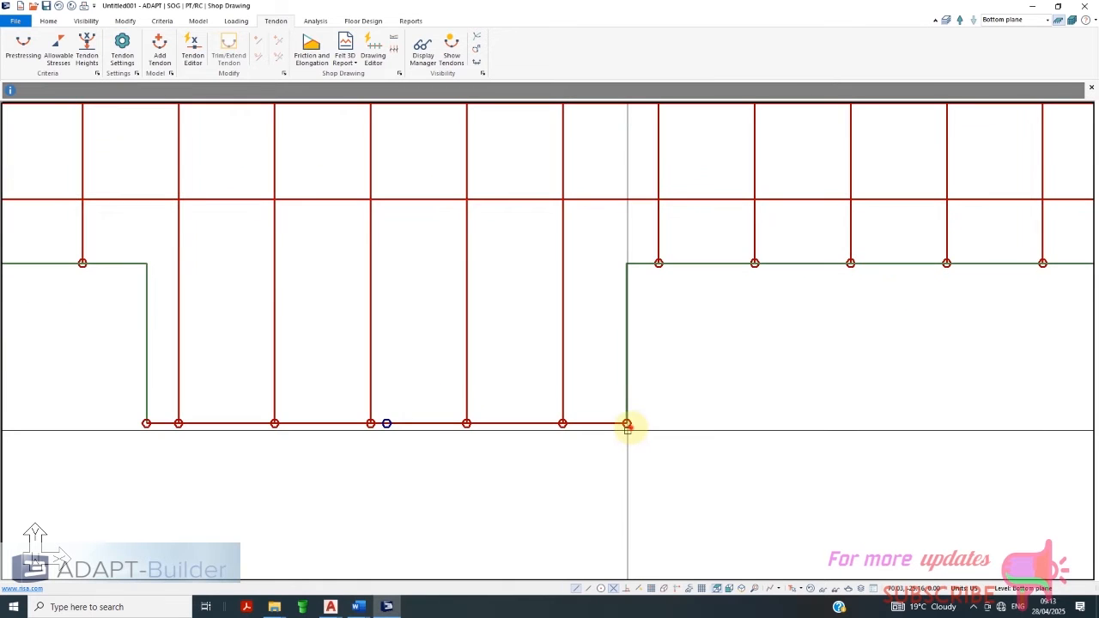
pyautogui.rightClick(628, 427)
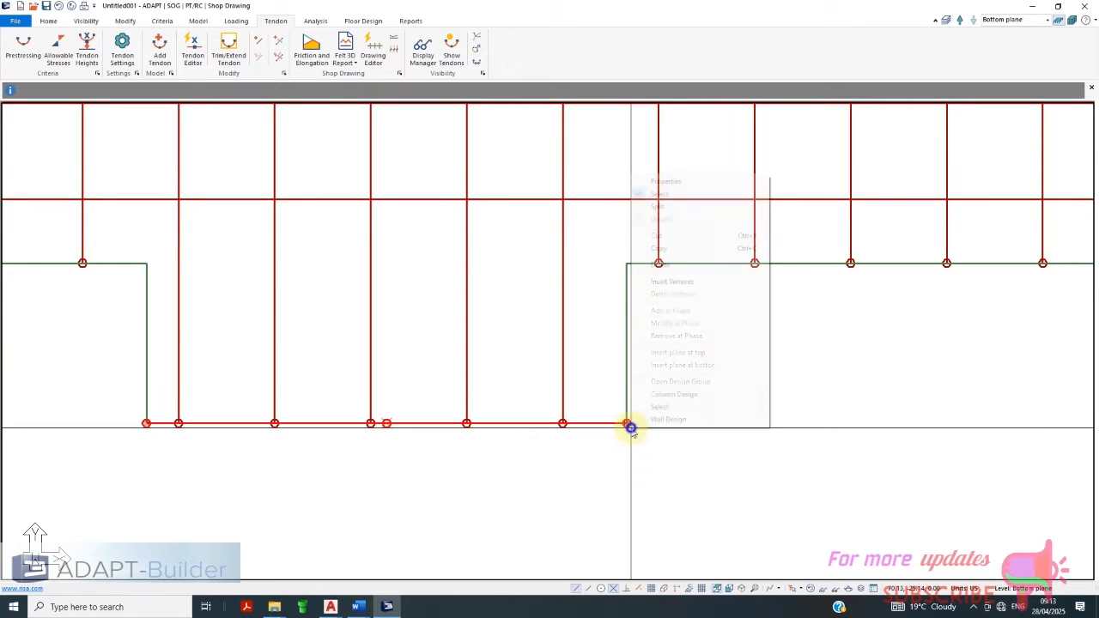
pyautogui.click(670, 179)
pyautogui.doubleClick(411, 425)
# Set the new tendon's Span 1 shape to Straight and apply the change
pyautogui.click(120, 42)
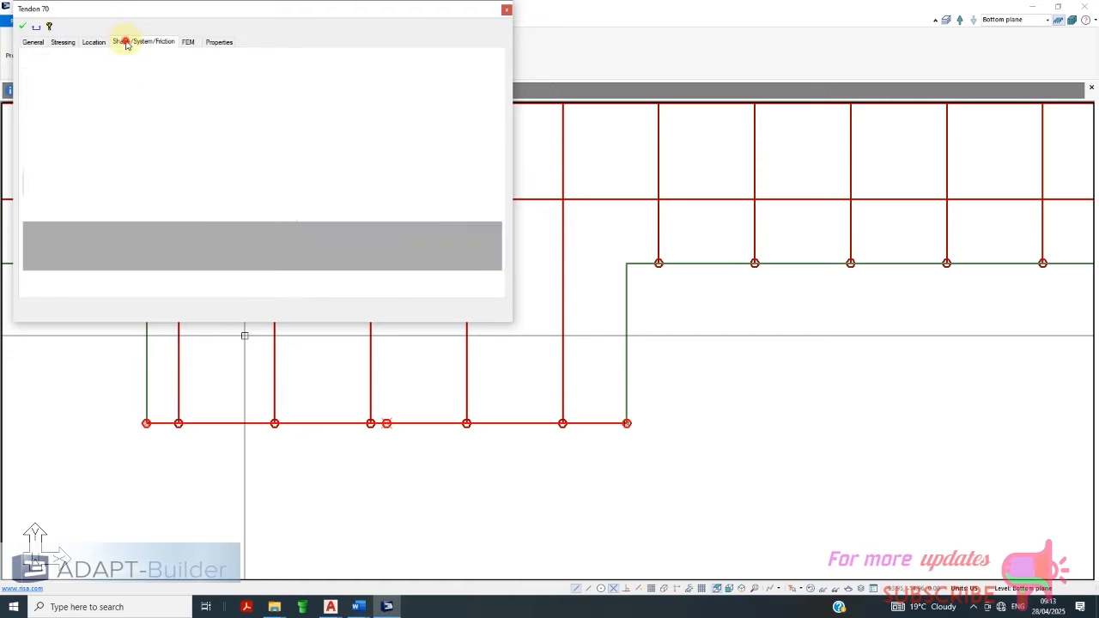
pyautogui.click(144, 218)
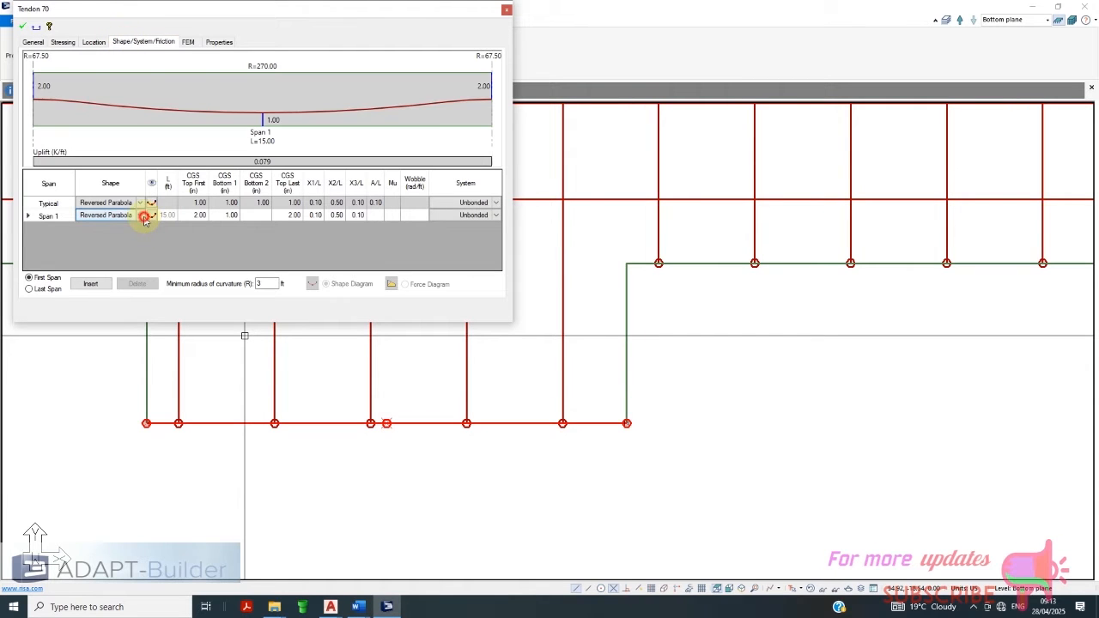
pyautogui.click(140, 216)
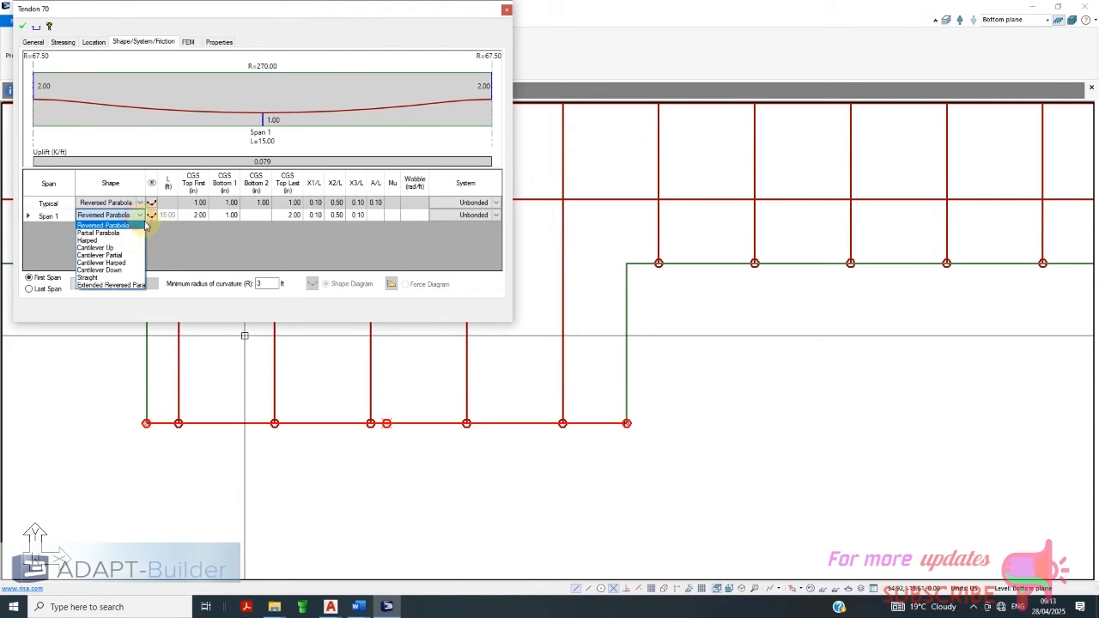
pyautogui.click(137, 286)
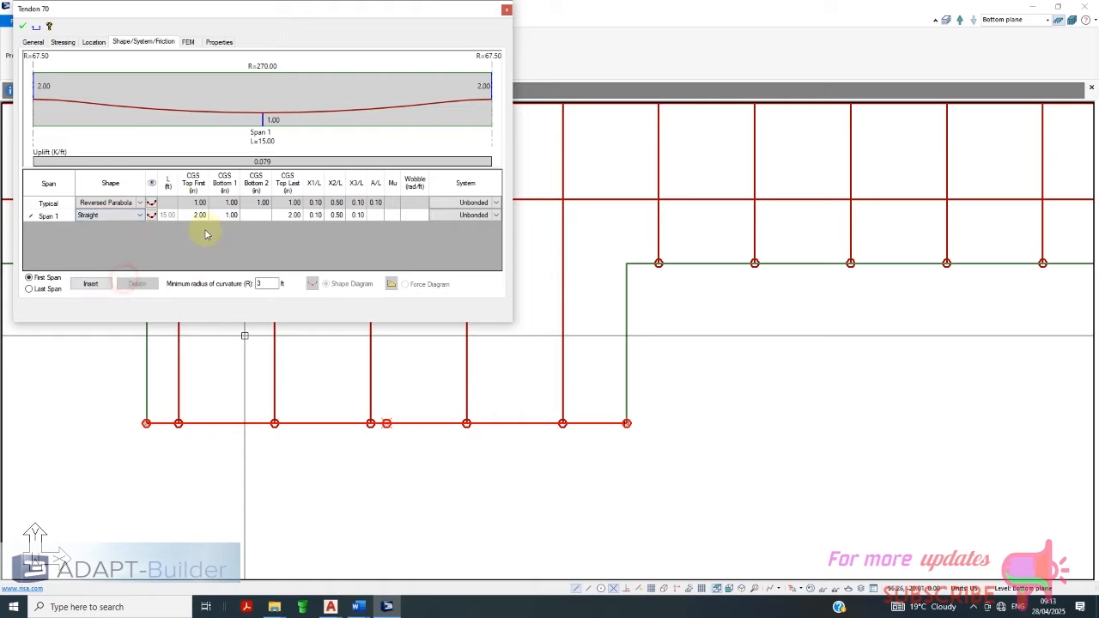
pyautogui.click(26, 29)
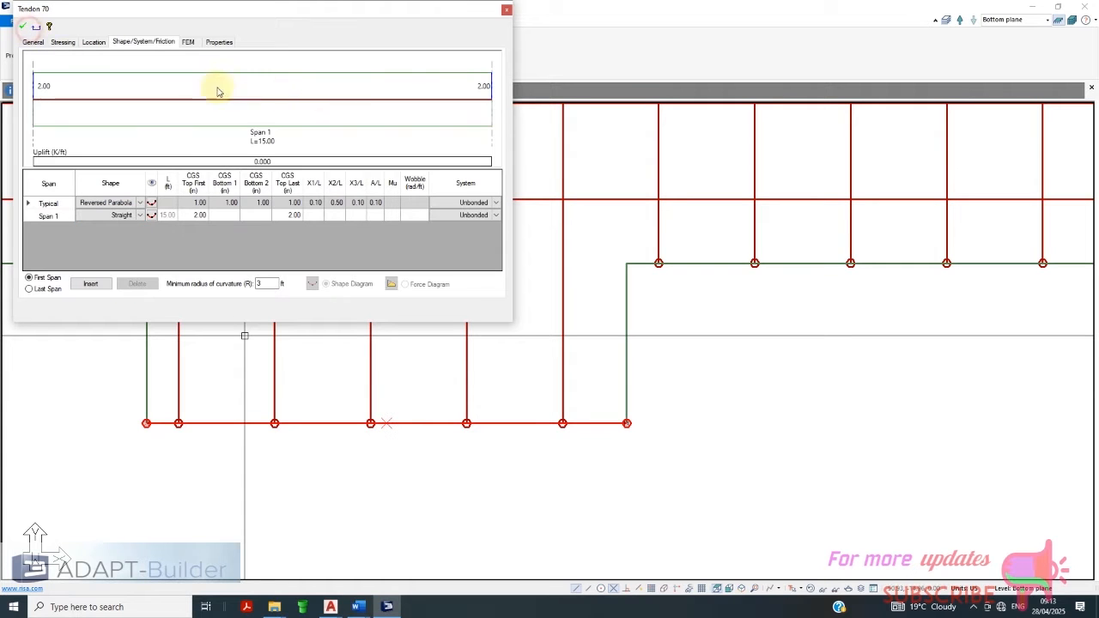
pyautogui.click(507, 13)
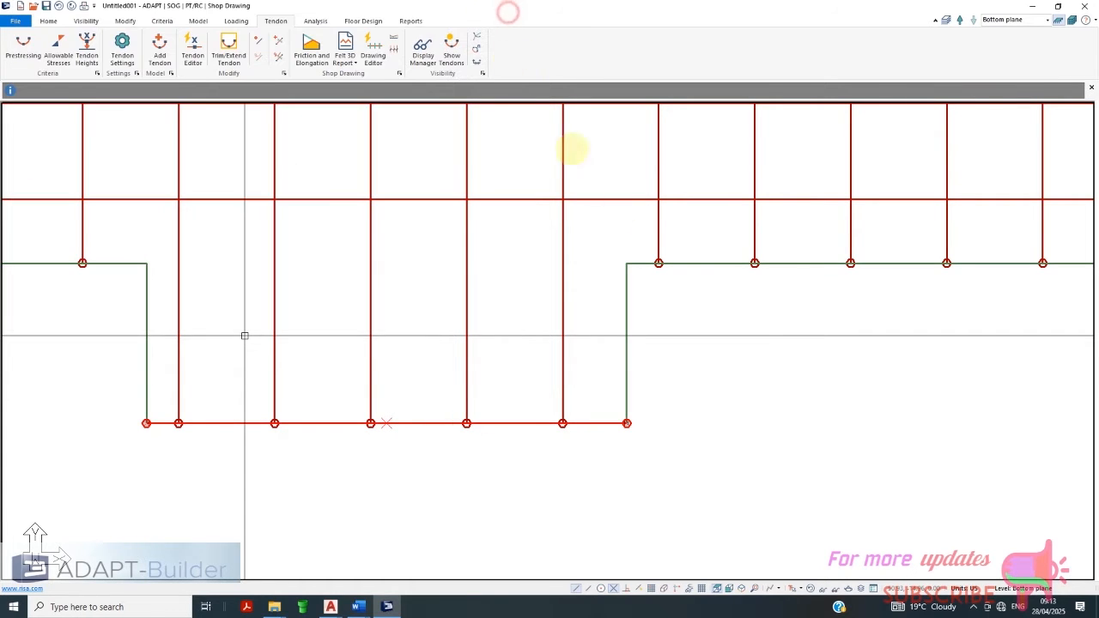
# Copy the straight tendon once, with offsets of 0 ft in X and 3 ft in Y
pyautogui.click(125, 21)
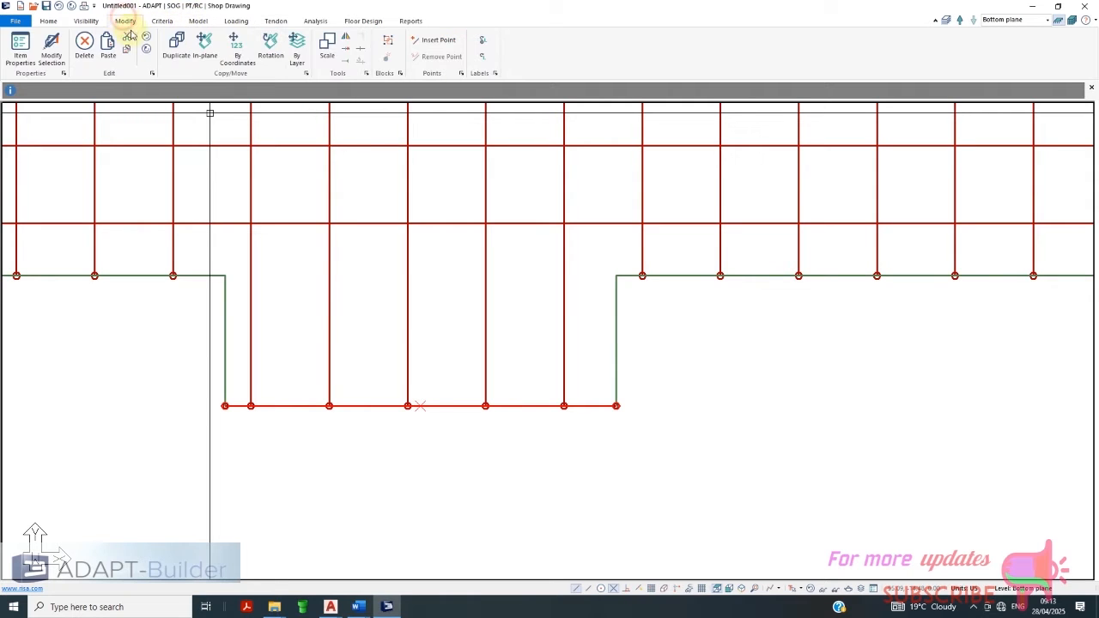
pyautogui.click(235, 43)
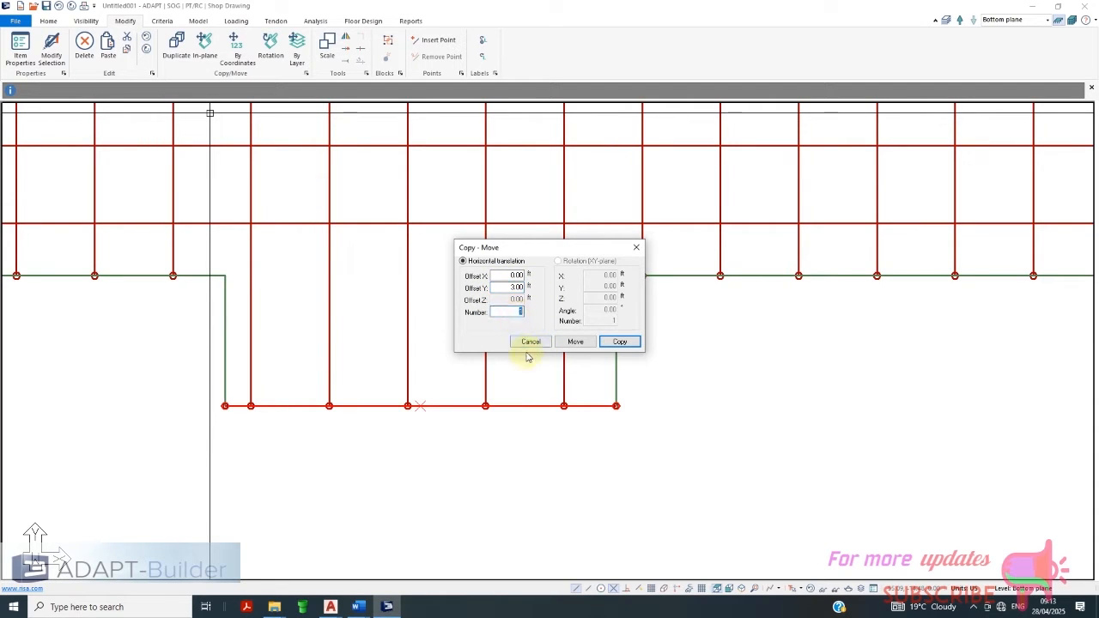
pyautogui.click(622, 343)
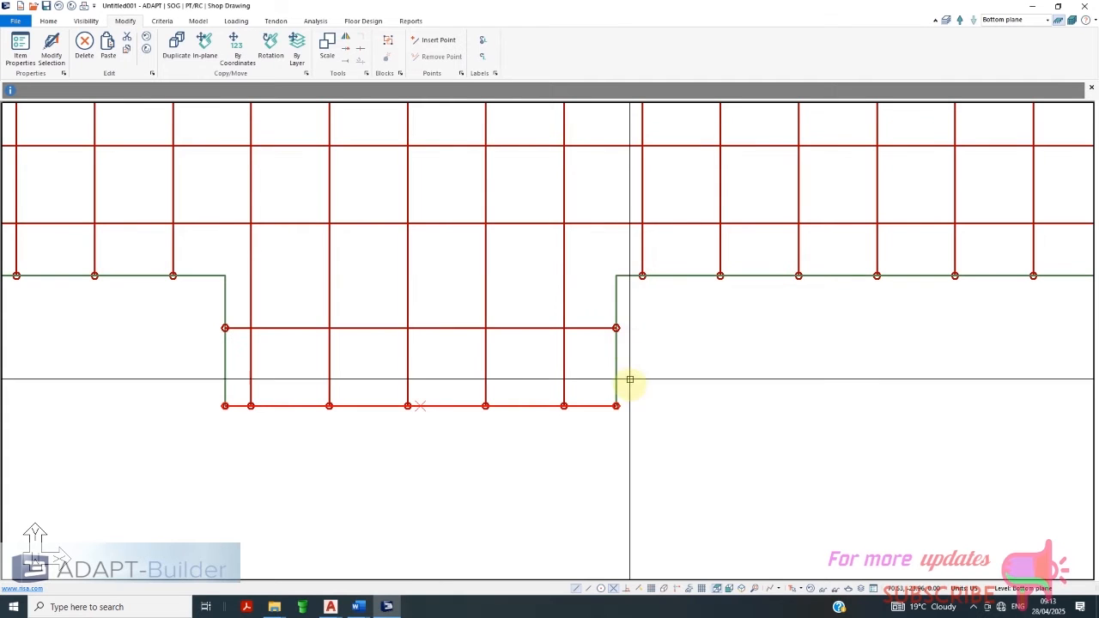
# Examine the tendon layout across the whole slab, including the projection on its bottom edge
pyautogui.scroll(-1, 678, 355)
pyautogui.scroll(-4, 666, 354)
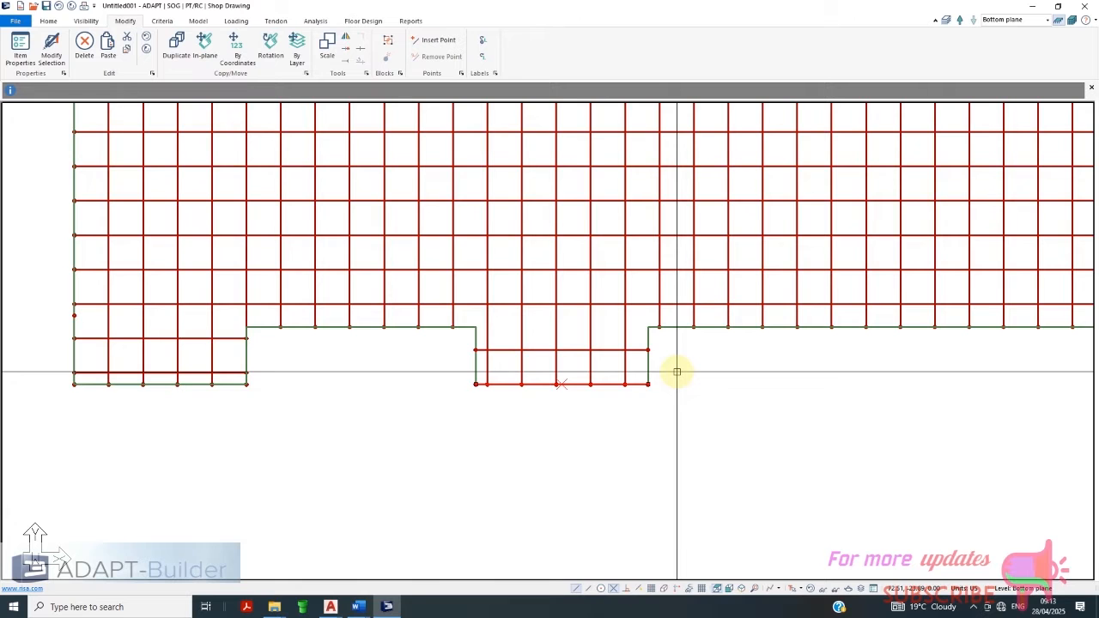
pyautogui.scroll(-1, 676, 372)
pyautogui.scroll(-4, 677, 371)
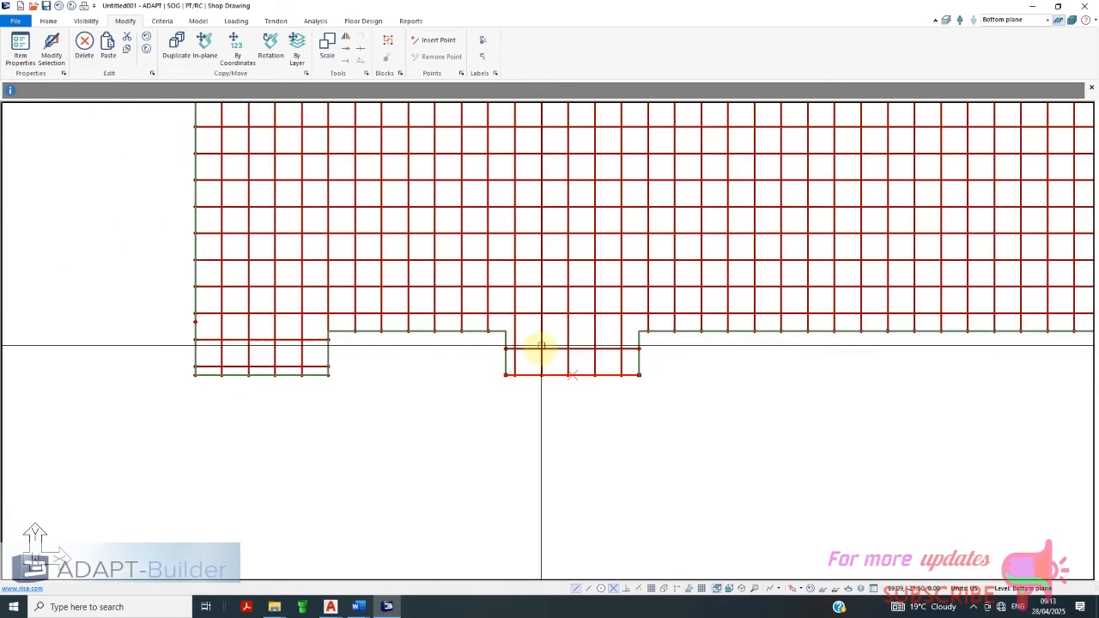
pyautogui.scroll(-4, 484, 381)
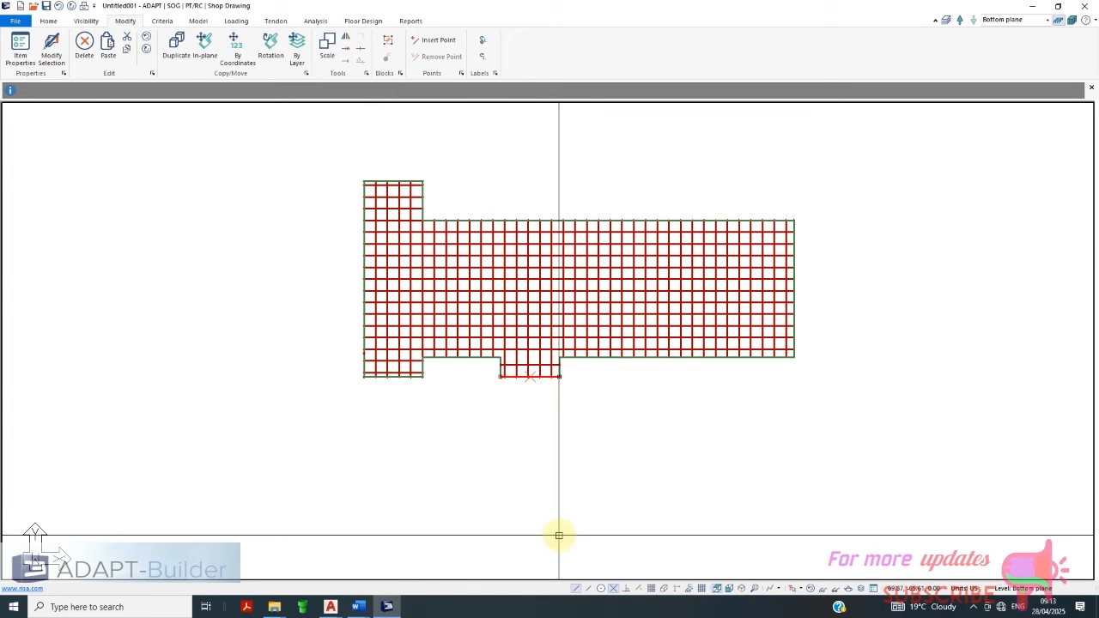
pyautogui.scroll(2, 654, 367)
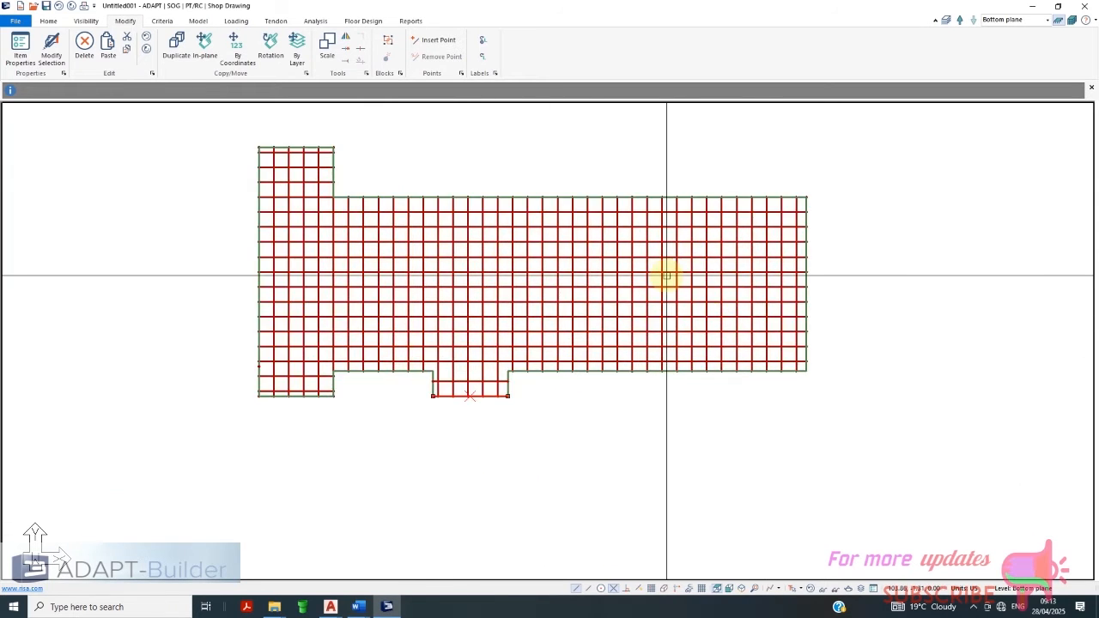
pyautogui.scroll(-2, 295, 380)
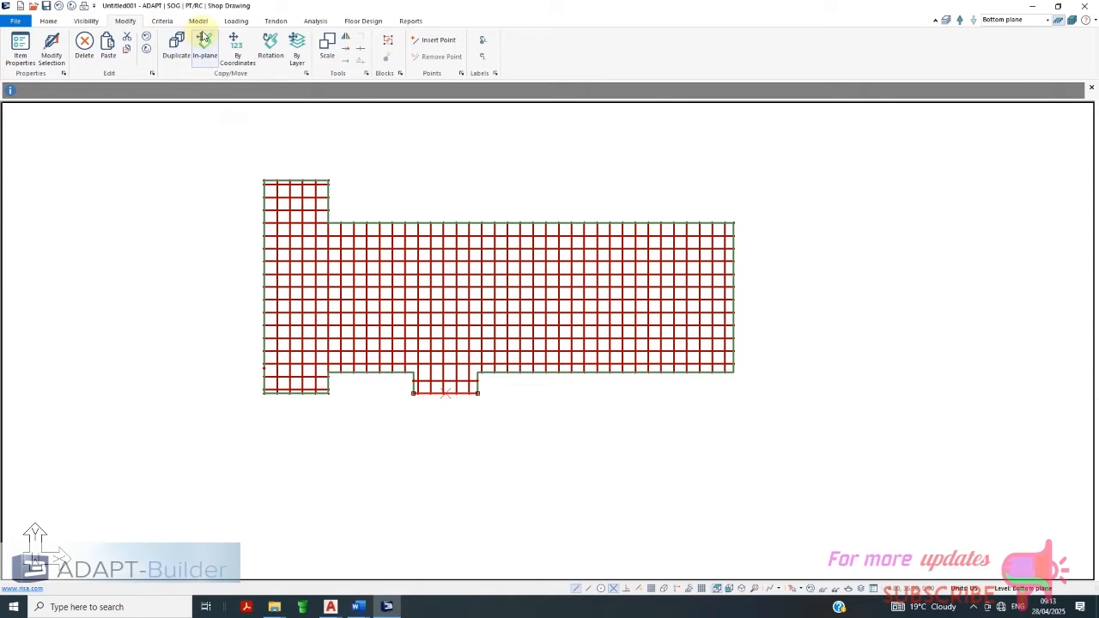
pyautogui.click(279, 21)
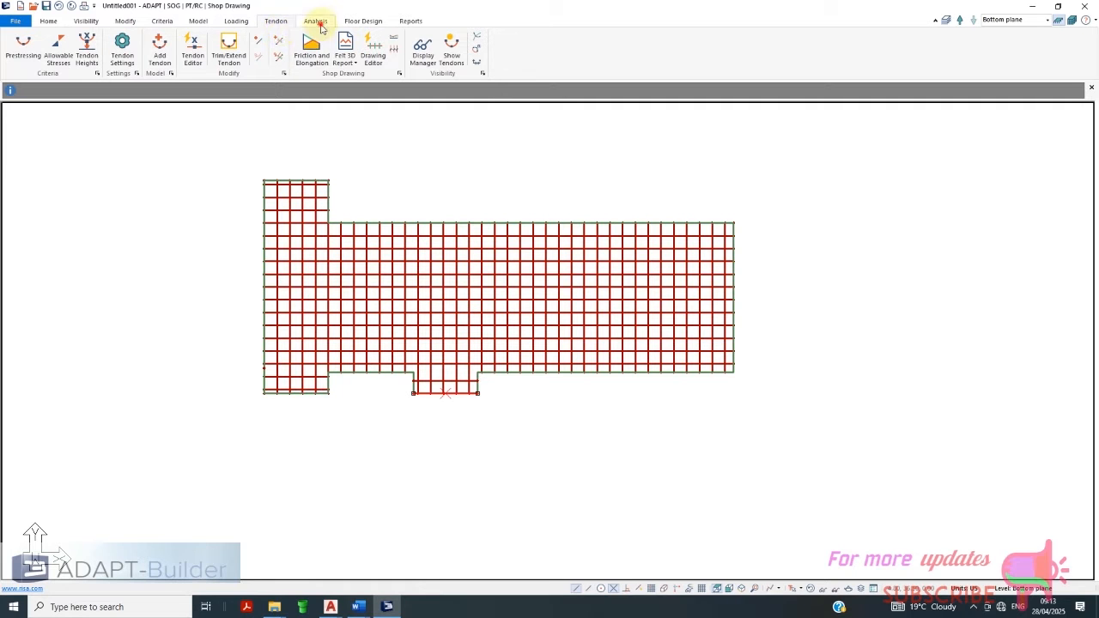
# Try to mesh the slab using the simplified method, a 3 ft sparse cell size and a 1.5 ft maximum node distance
pyautogui.click(317, 23)
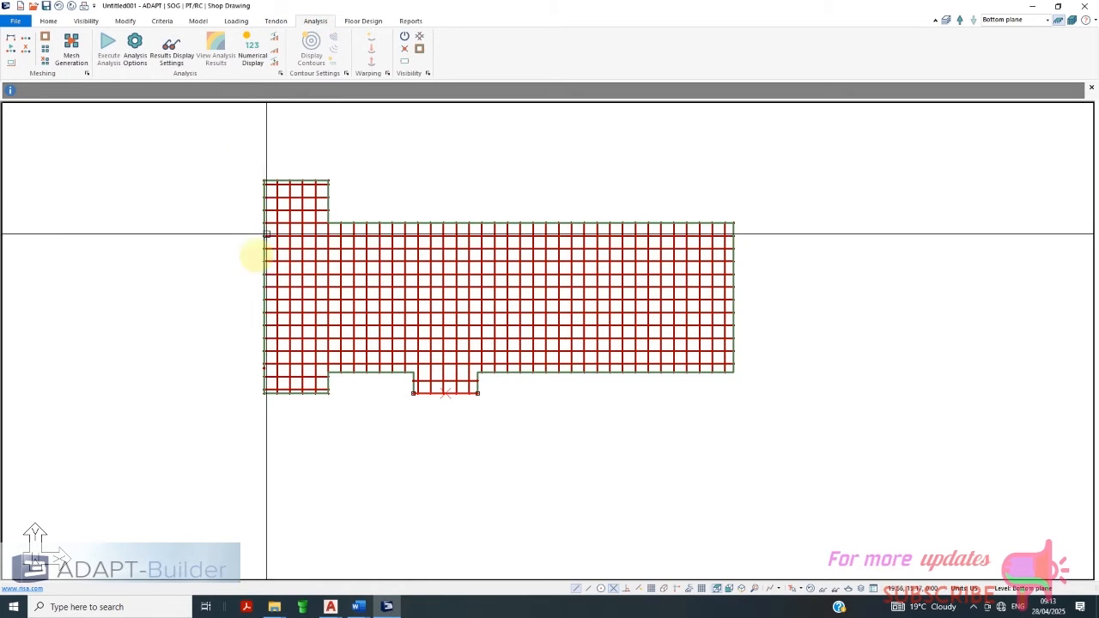
pyautogui.scroll(-3, 246, 295)
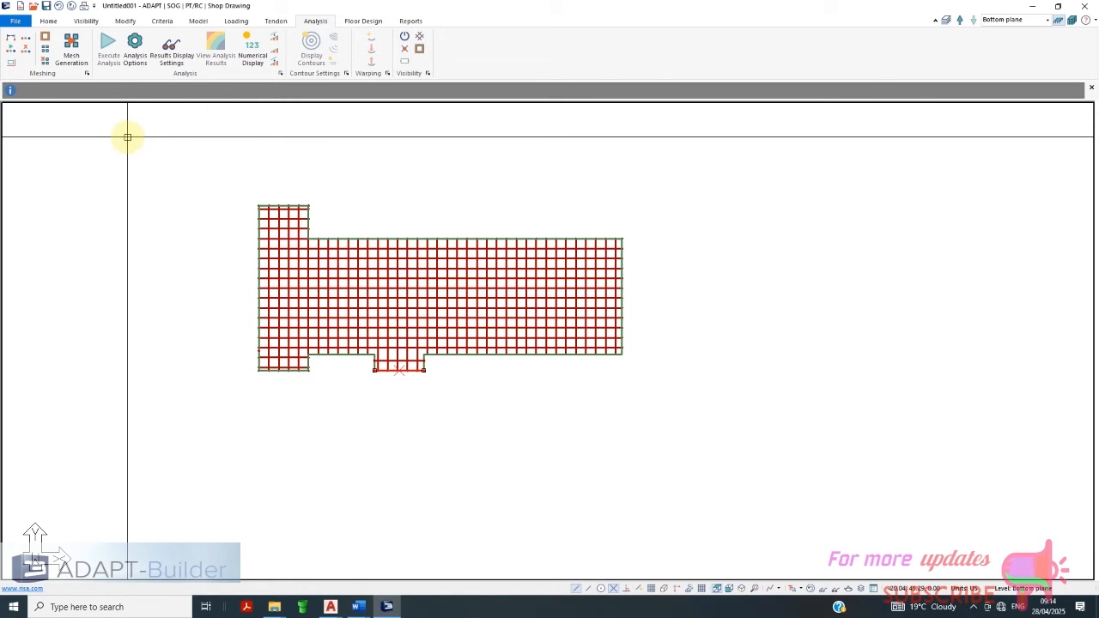
pyautogui.click(72, 45)
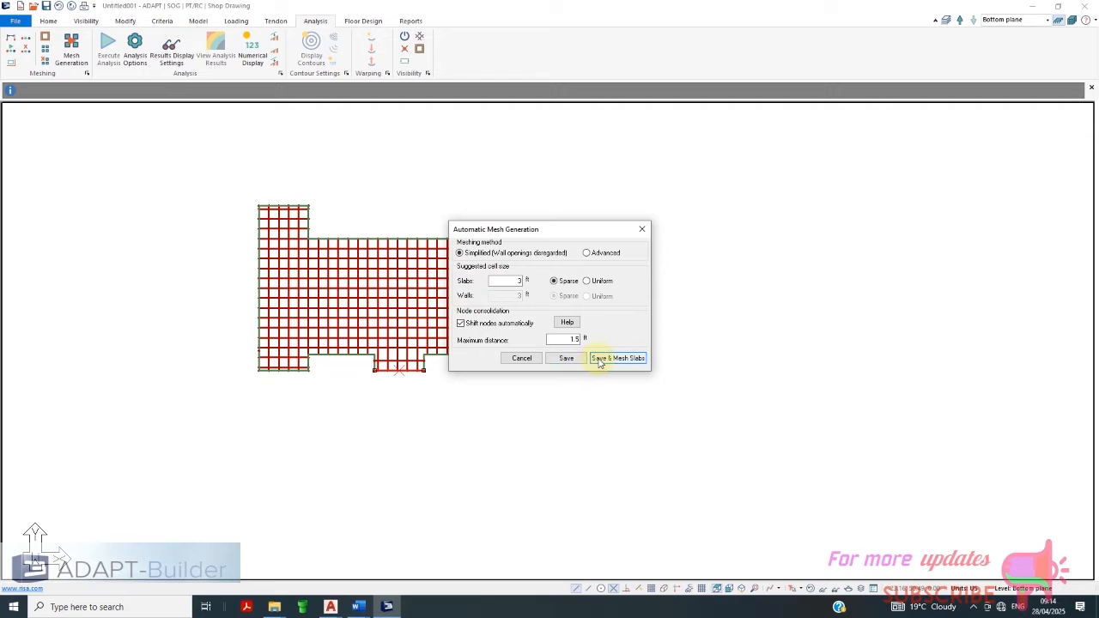
pyautogui.click(601, 361)
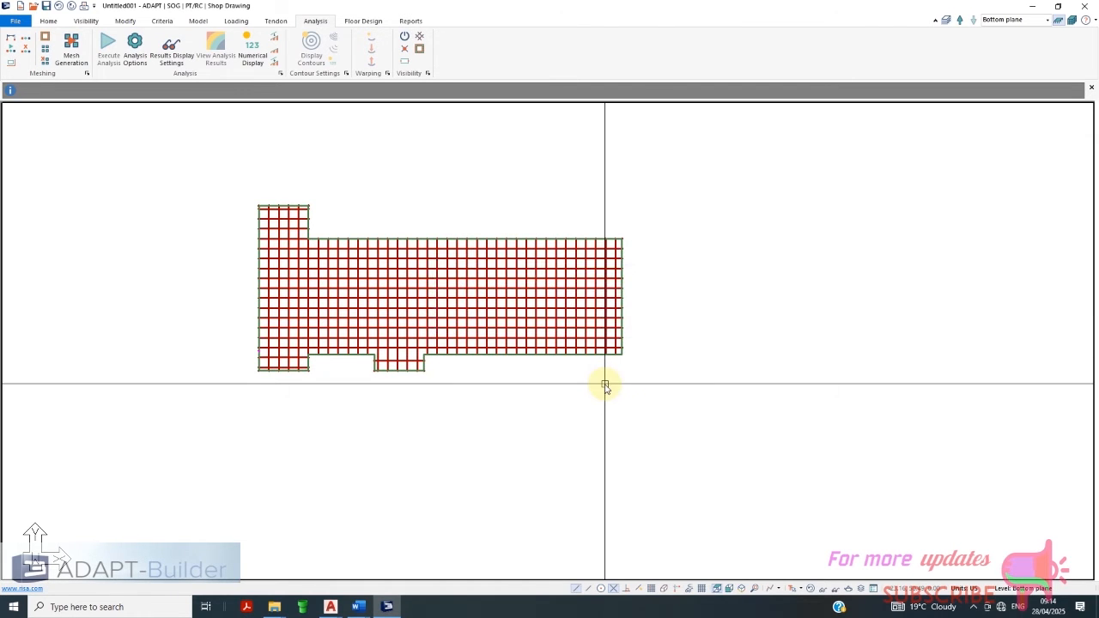
pyautogui.press('Return')
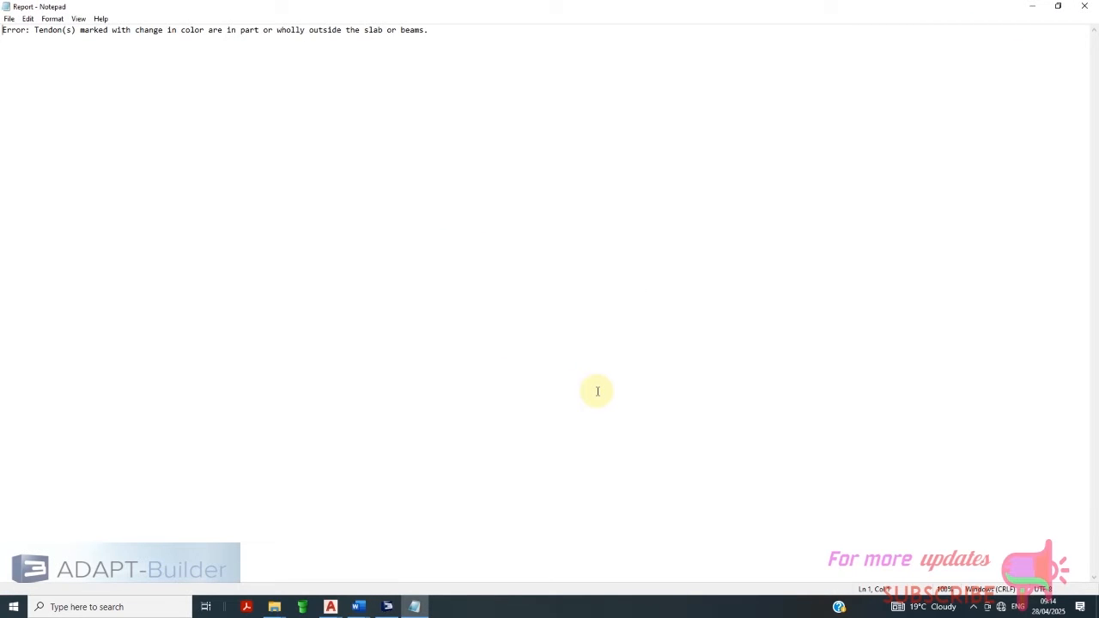
pyautogui.click(1088, 7)
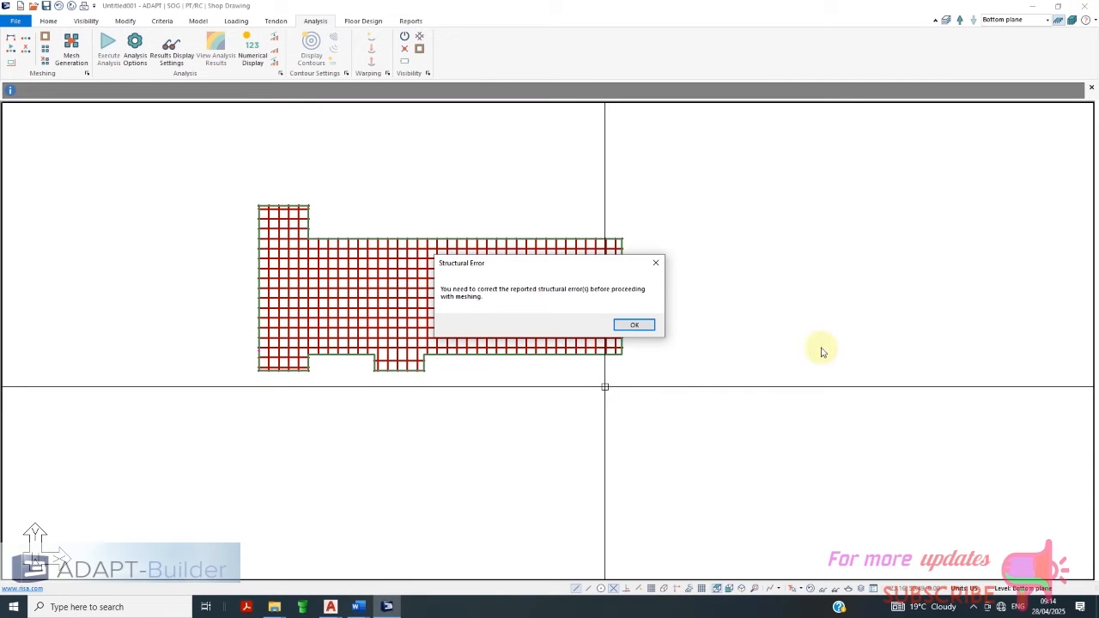
pyautogui.click(633, 326)
# Try the automatic slab meshing again with the same settings and dismiss the error report
pyautogui.scroll(2, 318, 371)
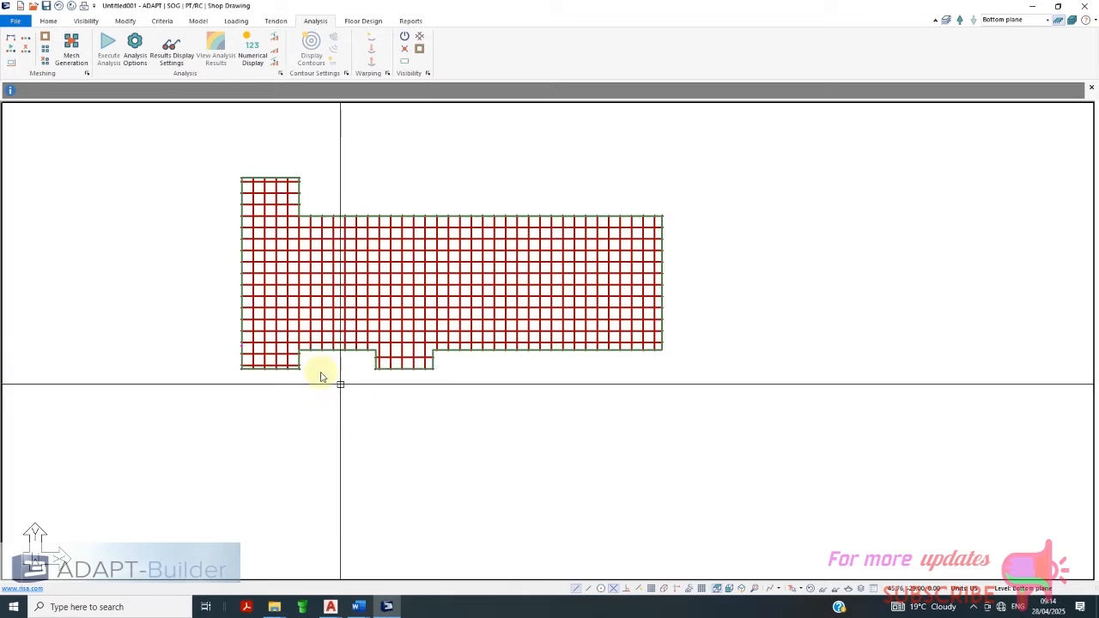
pyautogui.scroll(1, 303, 365)
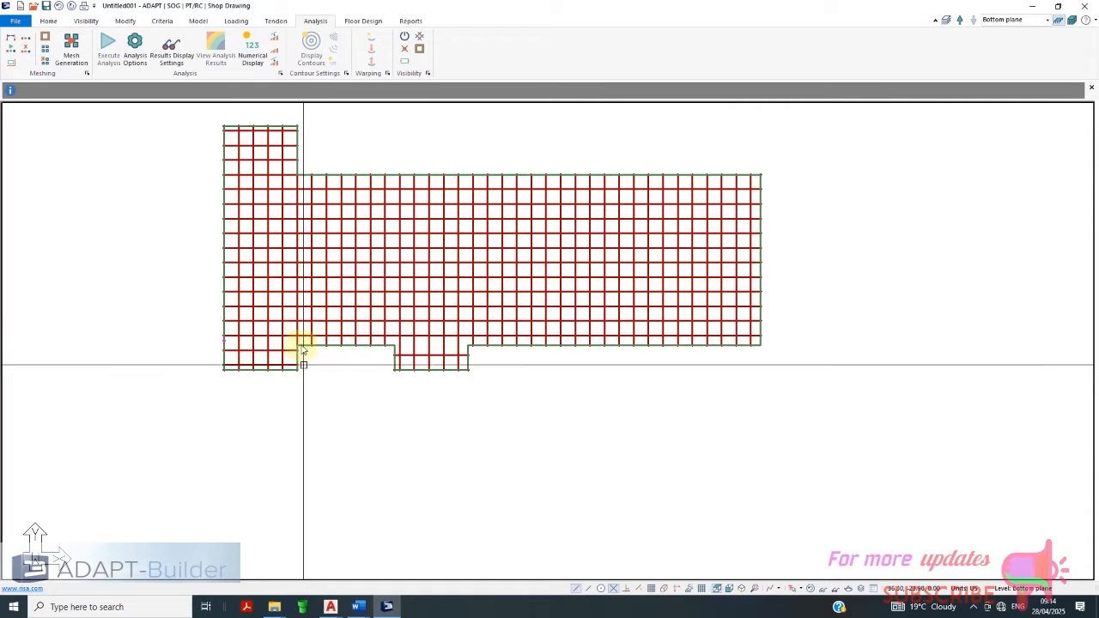
pyautogui.click(71, 49)
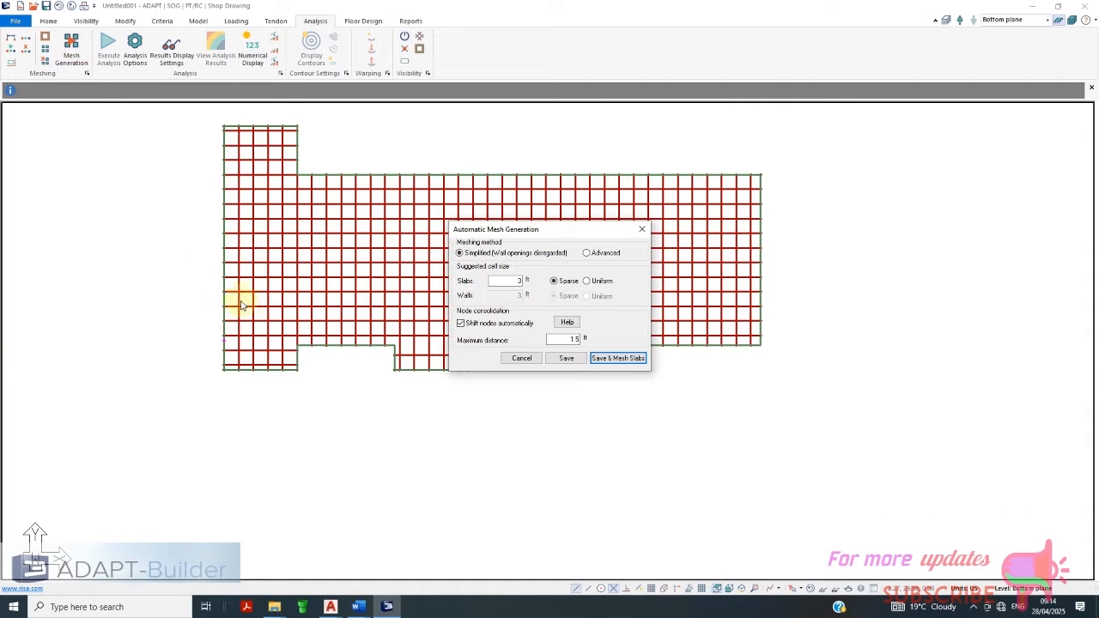
pyautogui.click(616, 358)
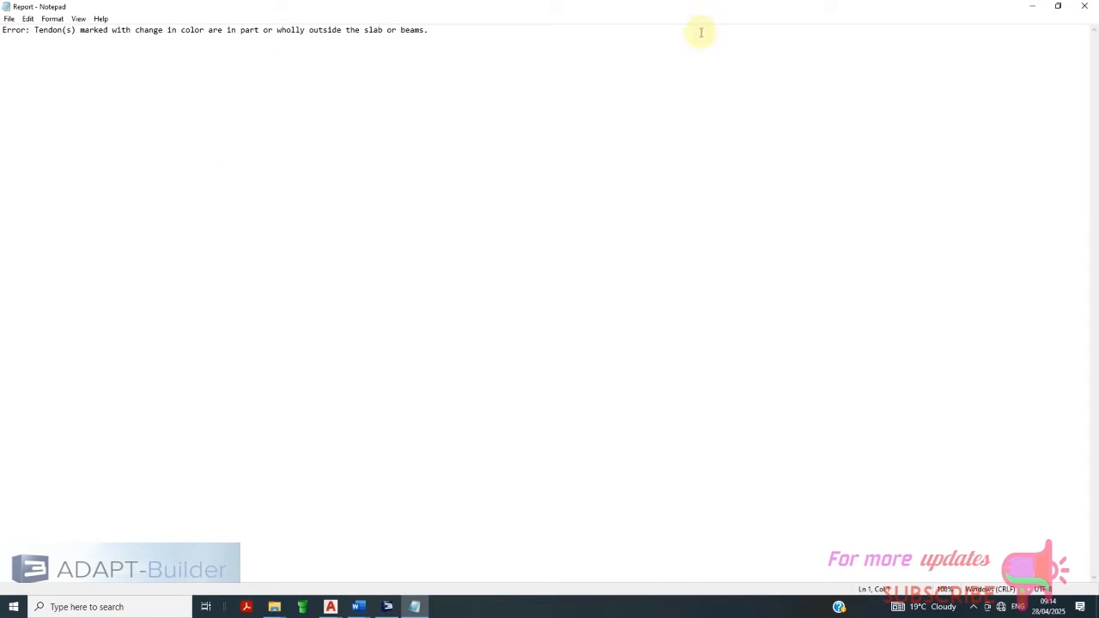
pyautogui.click(1034, 6)
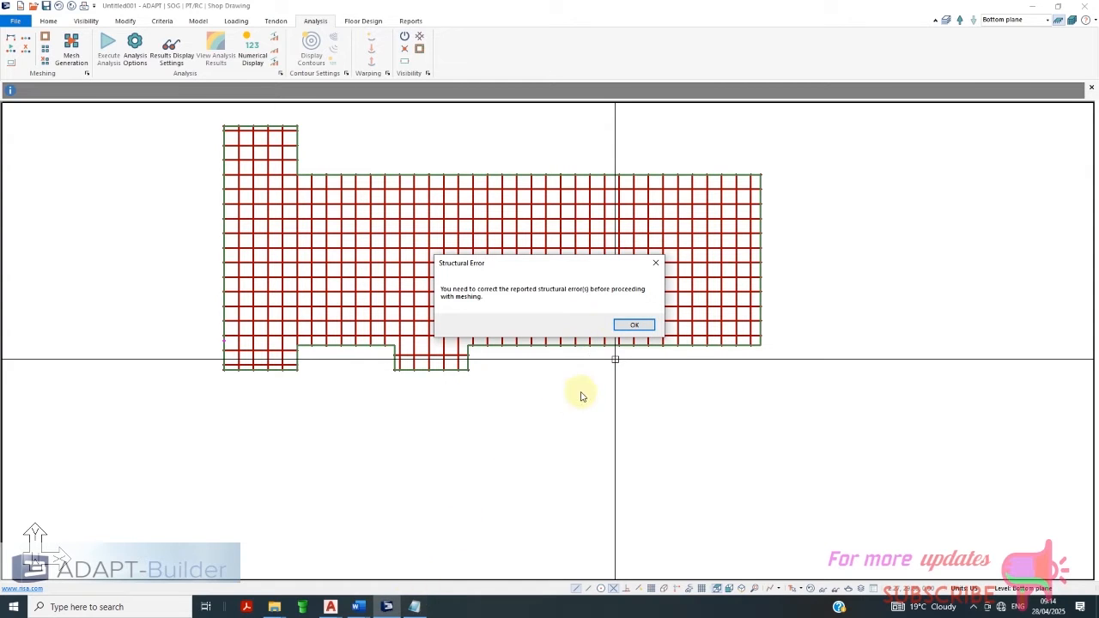
pyautogui.click(635, 325)
# Inspect the tendon ends along the slab's bottom edge and projections, and try once more to mesh the slab
pyautogui.scroll(2, 417, 392)
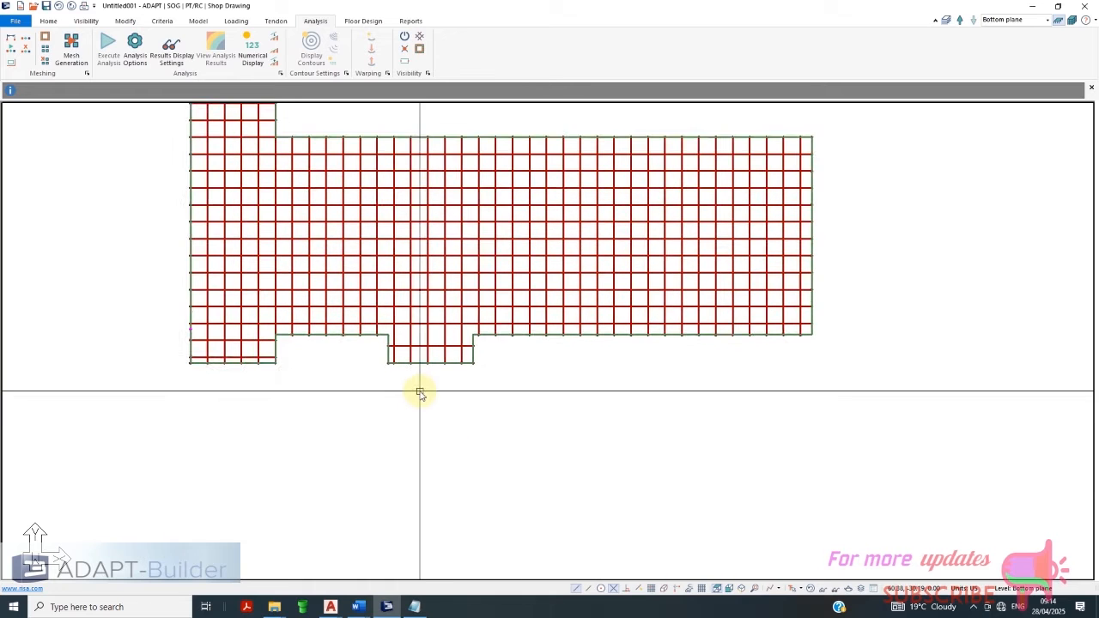
pyautogui.scroll(1, 430, 389)
pyautogui.scroll(3, 462, 372)
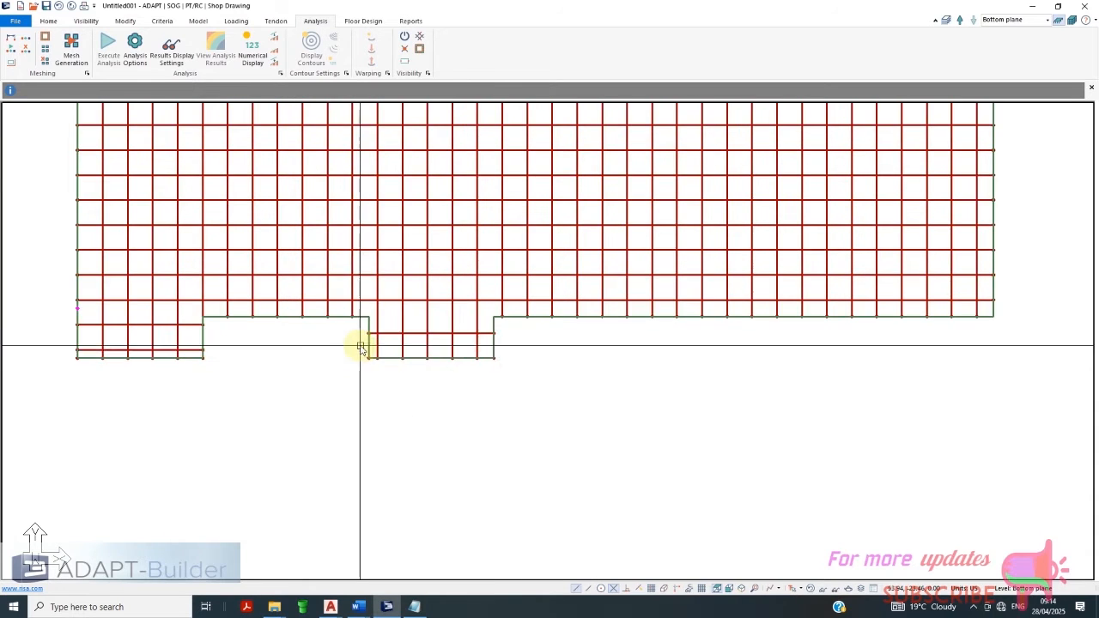
pyautogui.scroll(3, 426, 378)
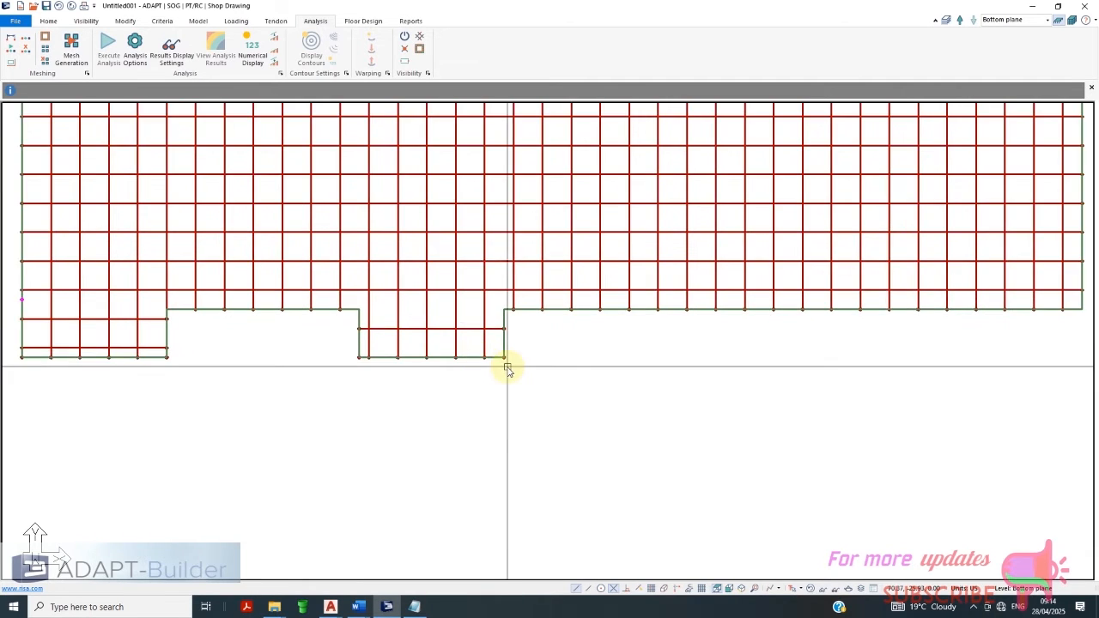
pyautogui.scroll(-2, 512, 383)
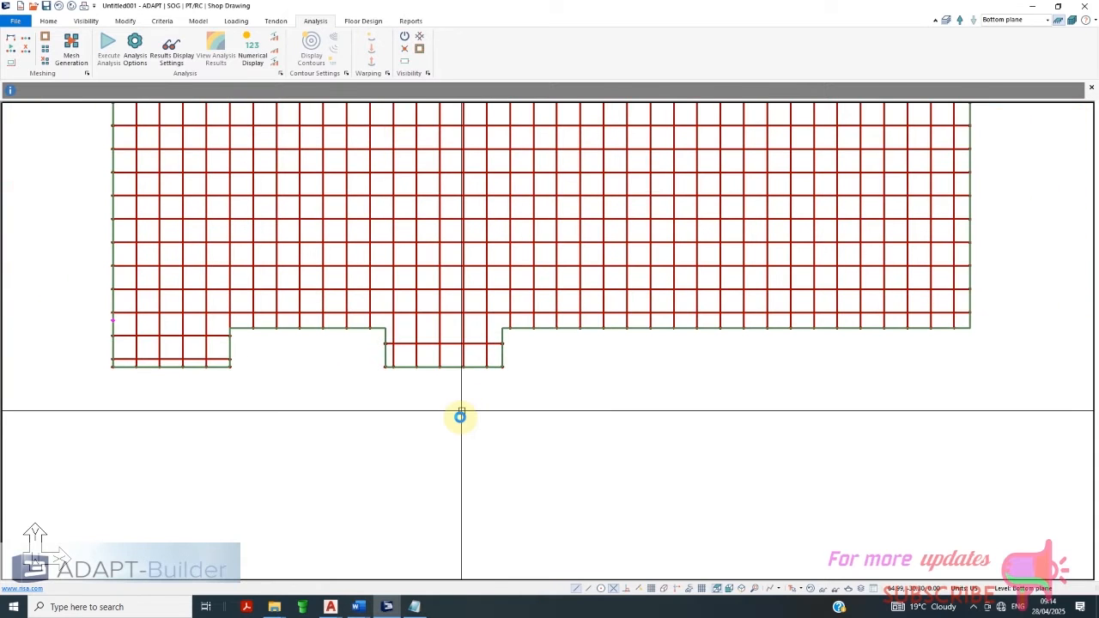
pyautogui.scroll(-1, 461, 416)
pyautogui.click(74, 50)
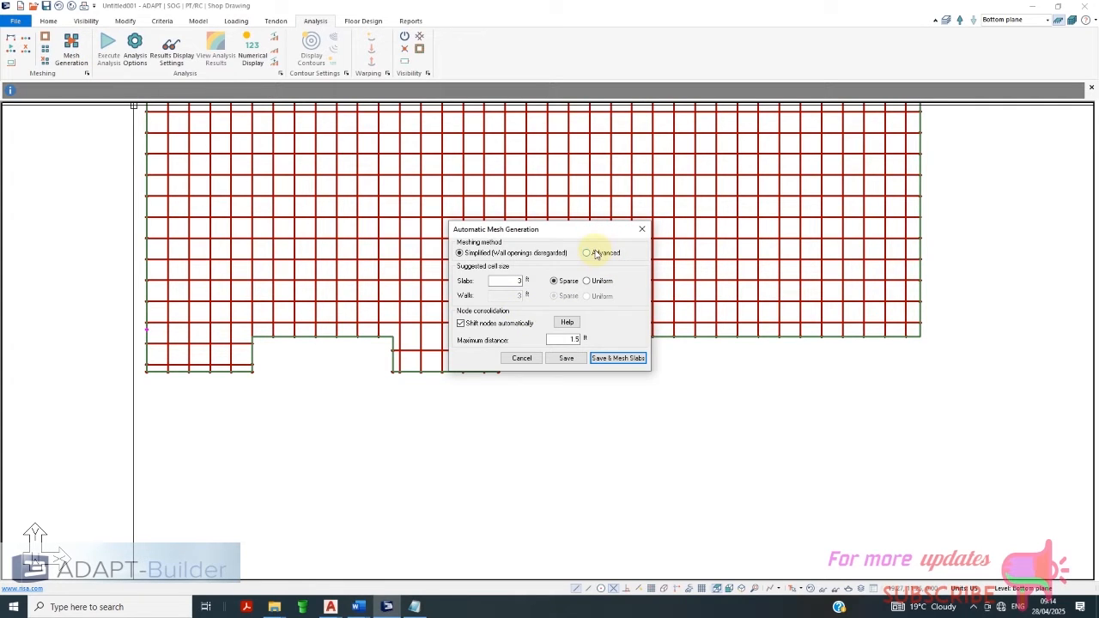
pyautogui.click(614, 358)
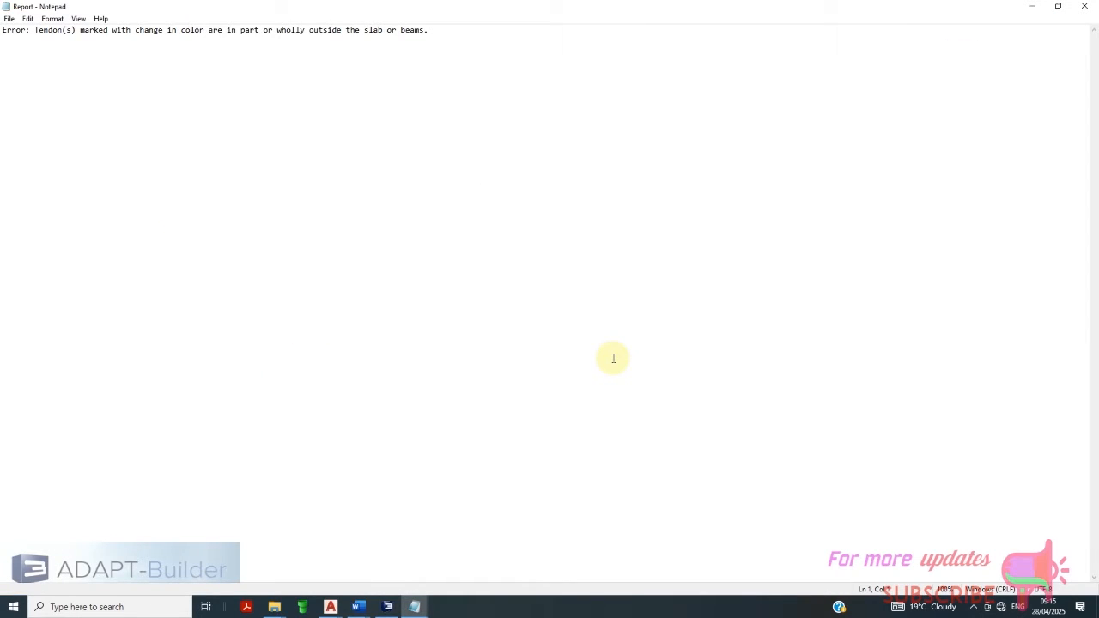
pyautogui.click(398, 610)
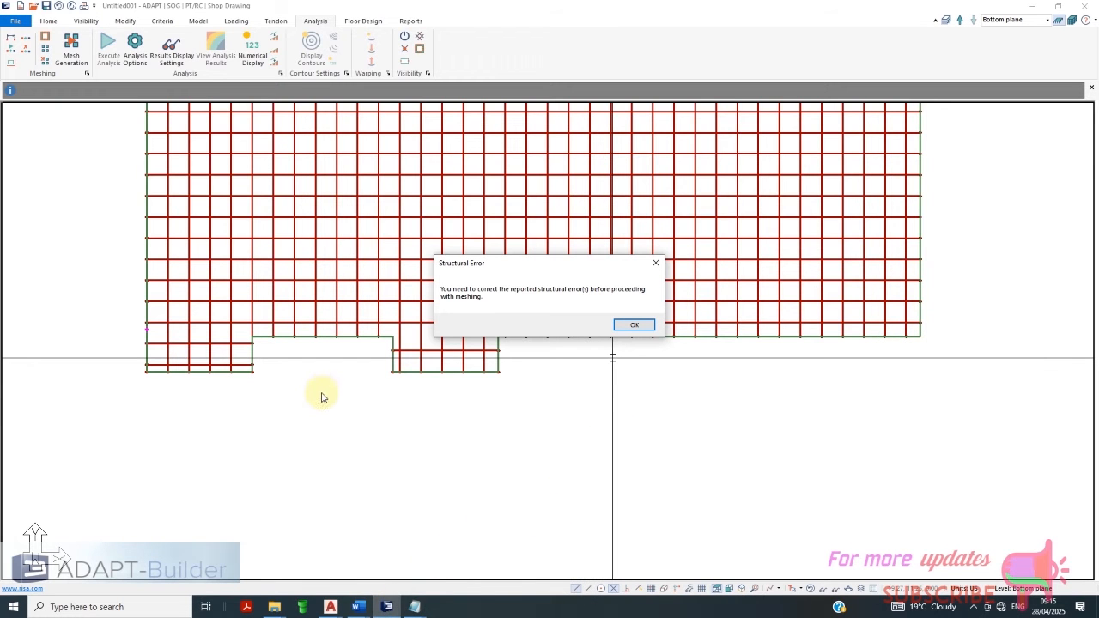
pyautogui.click(633, 325)
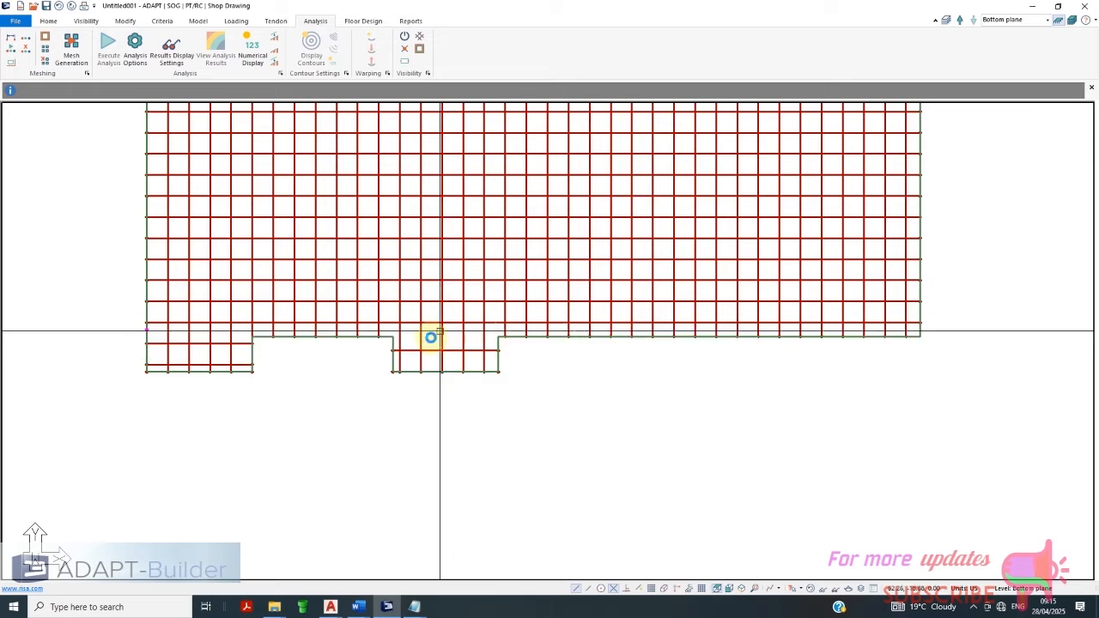
# Open the analysis results display settings and start drawing an excluder polygon for the slab
pyautogui.scroll(-3, 397, 384)
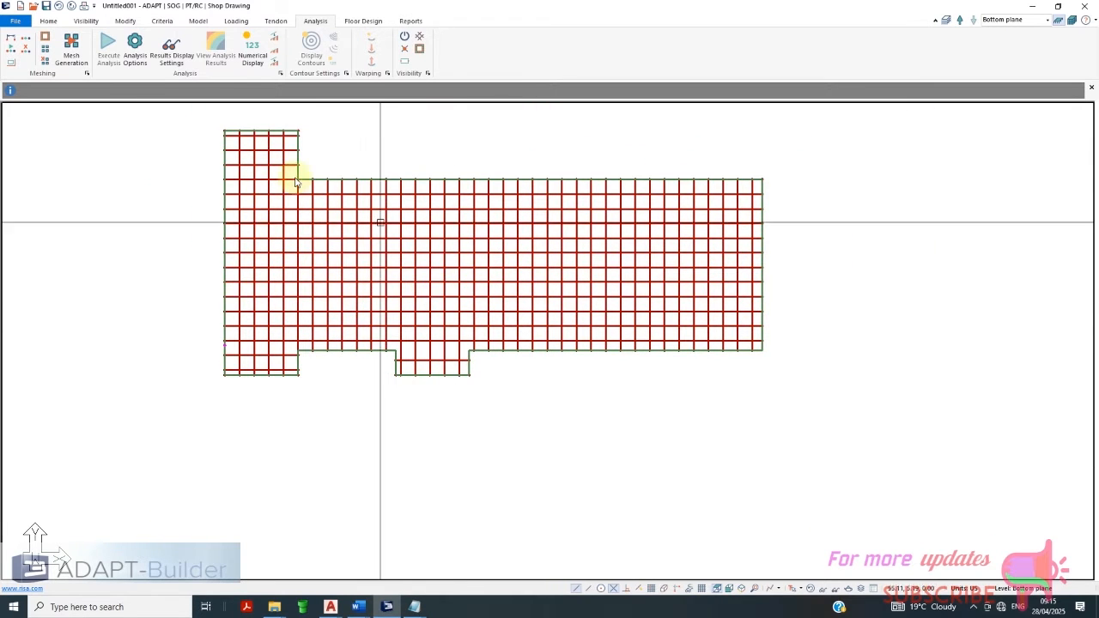
pyautogui.click(180, 54)
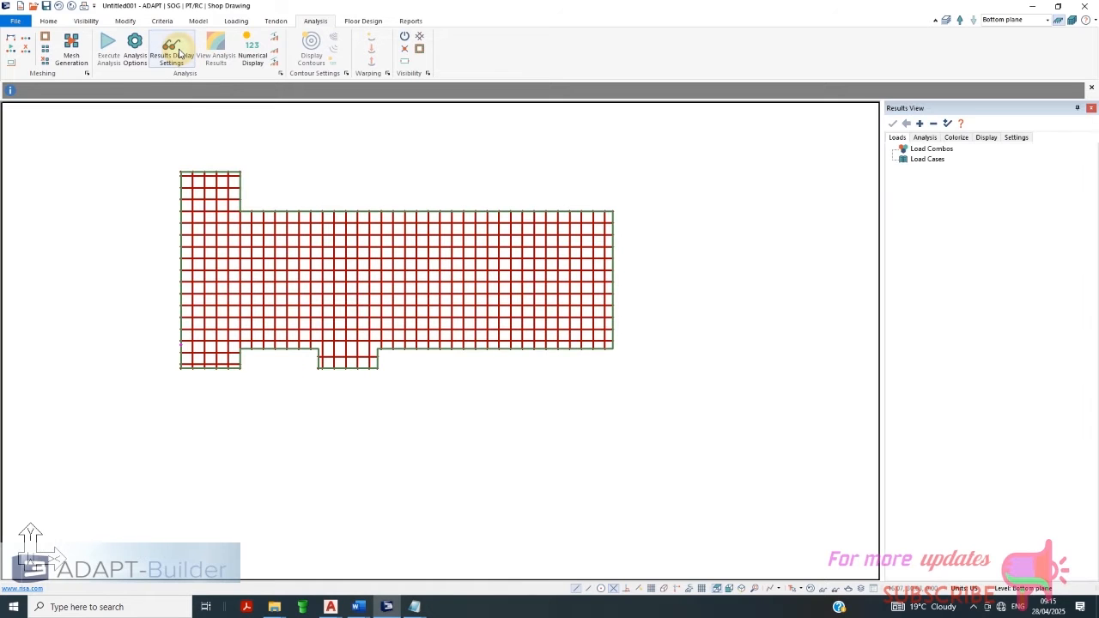
pyautogui.click(926, 137)
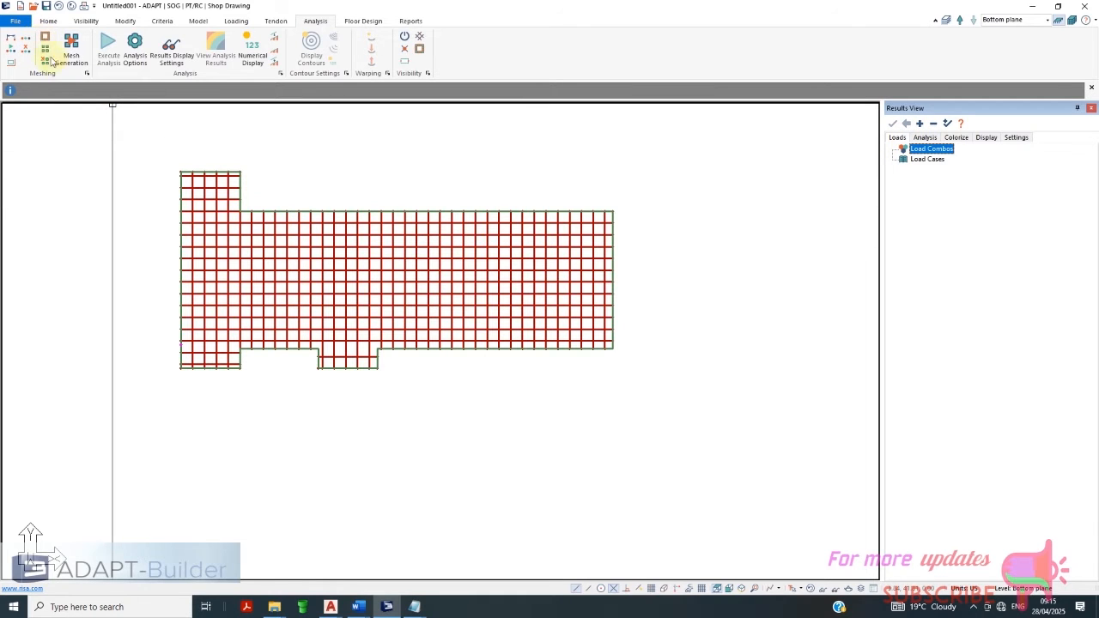
pyautogui.click(47, 60)
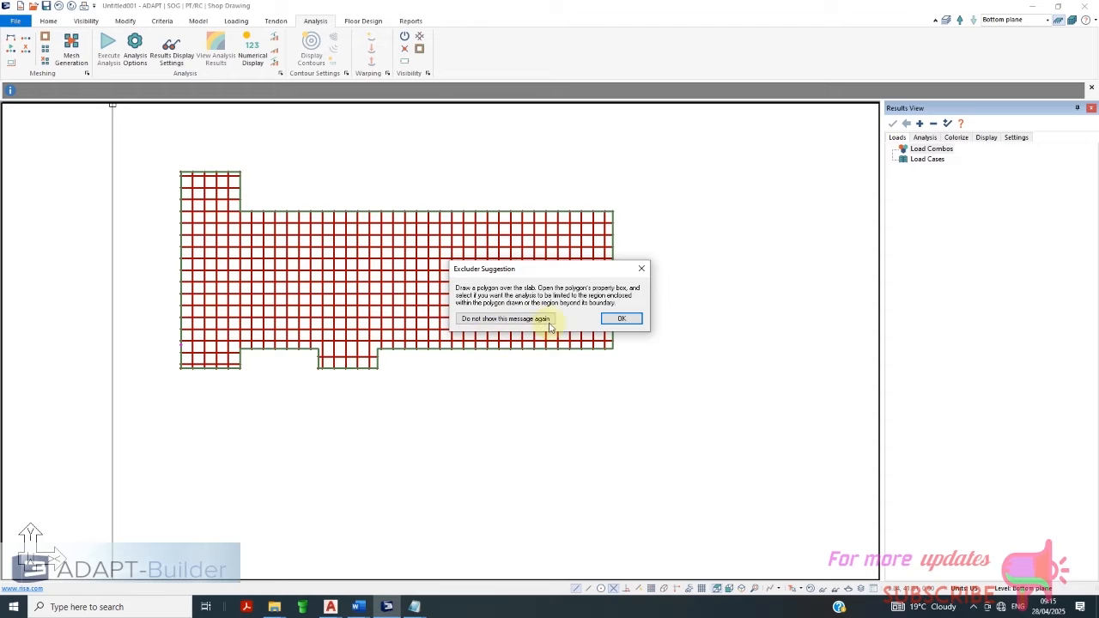
pyautogui.click(632, 319)
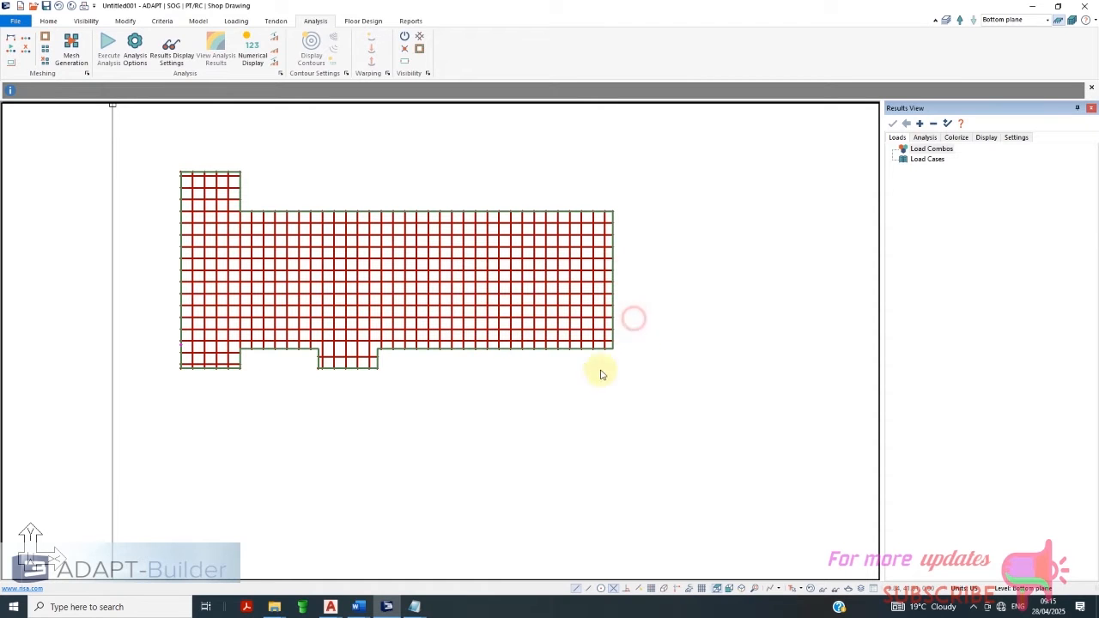
# Examine the tendon ends along the slab's bottom projections and around the corner of its upper projection
pyautogui.scroll(8, 317, 381)
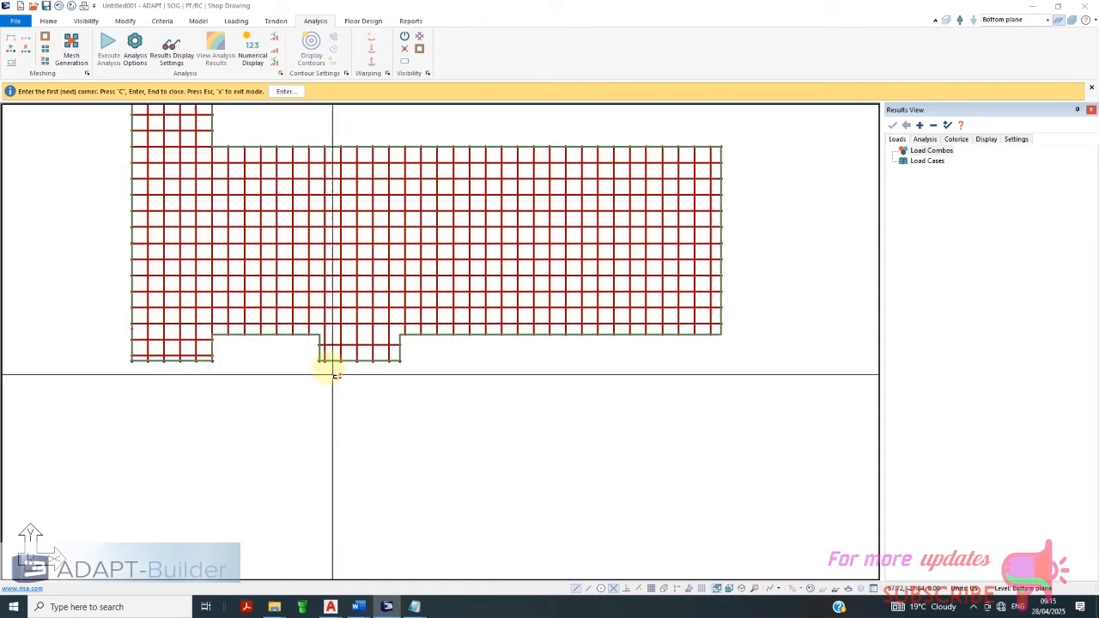
pyautogui.scroll(5, 318, 358)
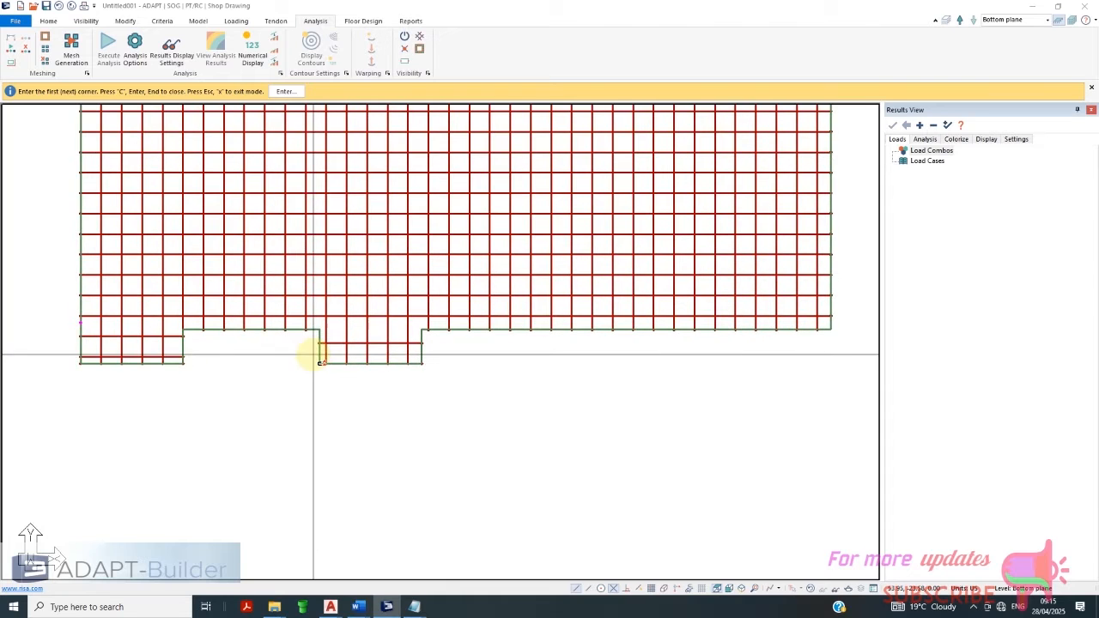
pyautogui.scroll(5, 172, 347)
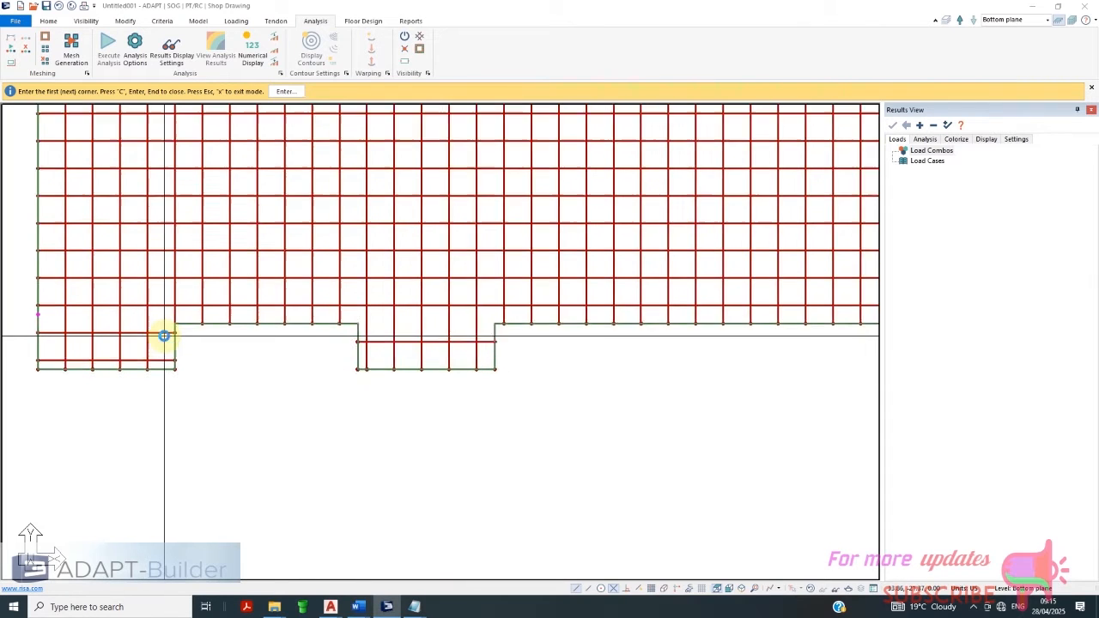
pyautogui.scroll(-5, 447, 412)
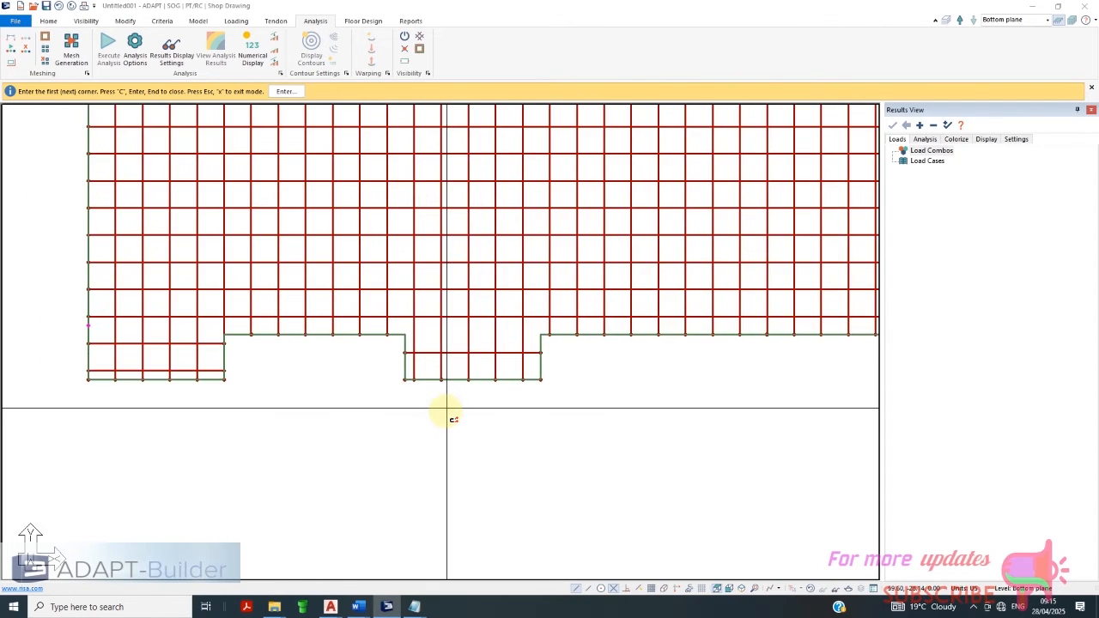
pyautogui.scroll(-3, 447, 428)
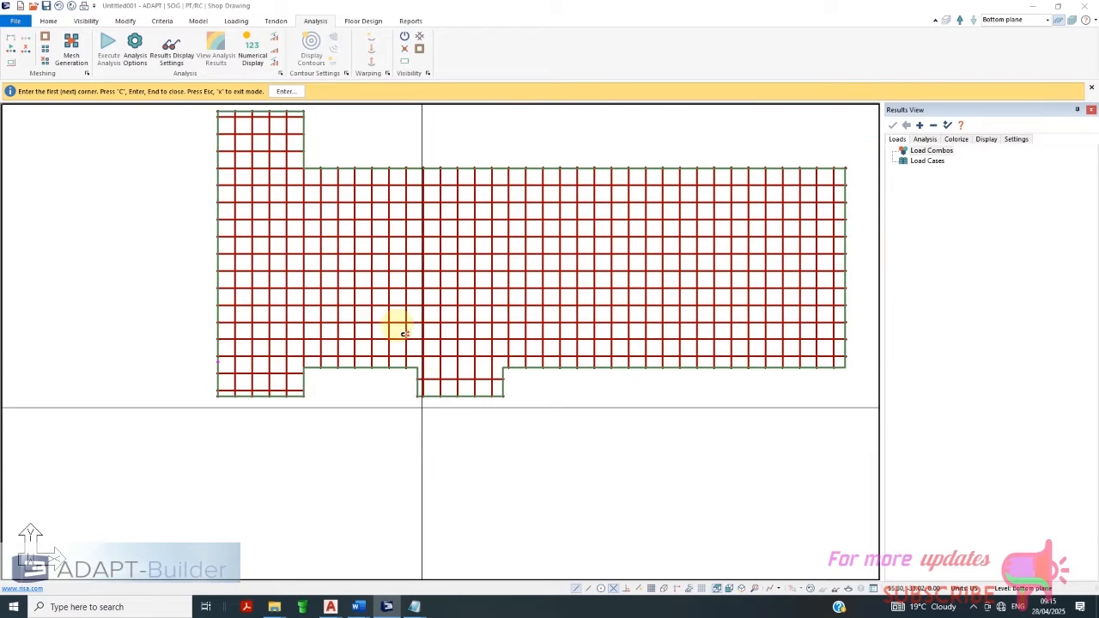
pyautogui.scroll(4, 308, 103)
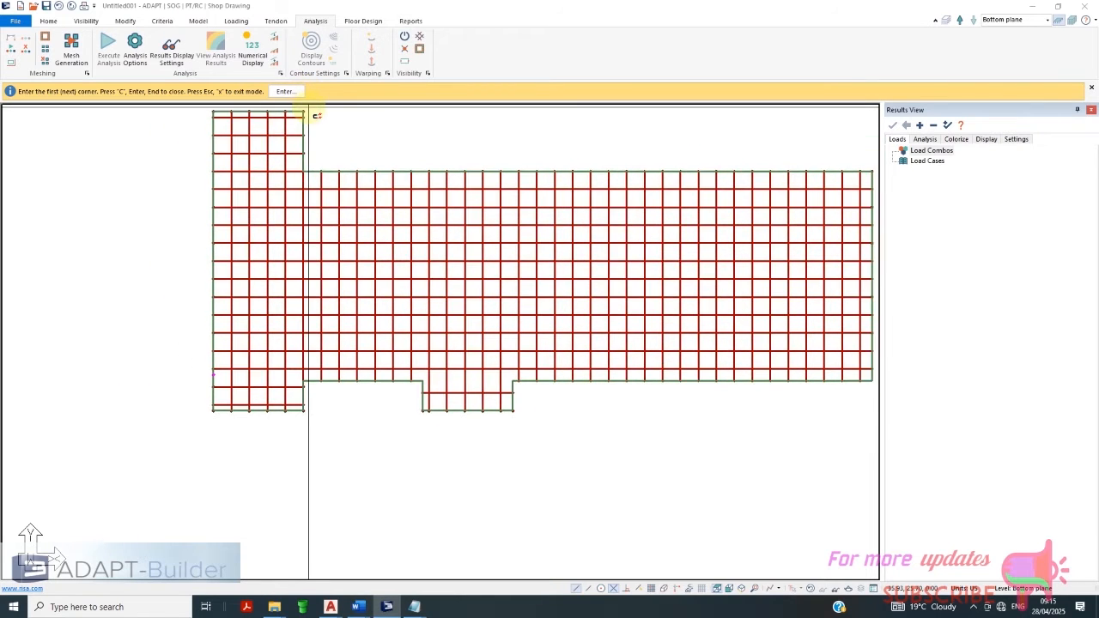
pyautogui.scroll(2, 308, 112)
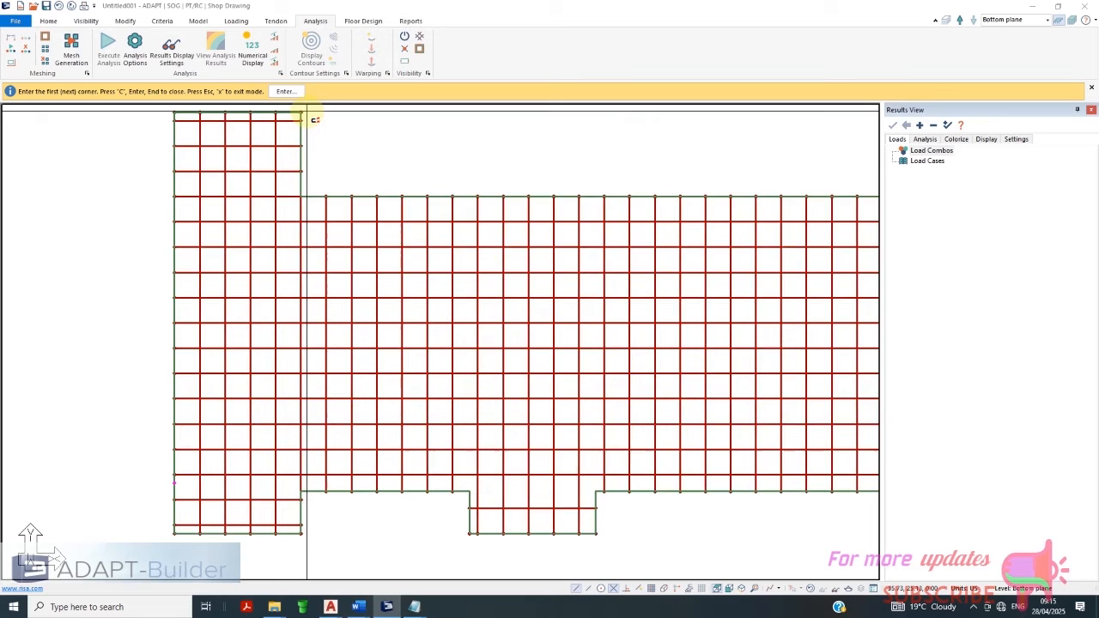
pyautogui.scroll(-1, 372, 376)
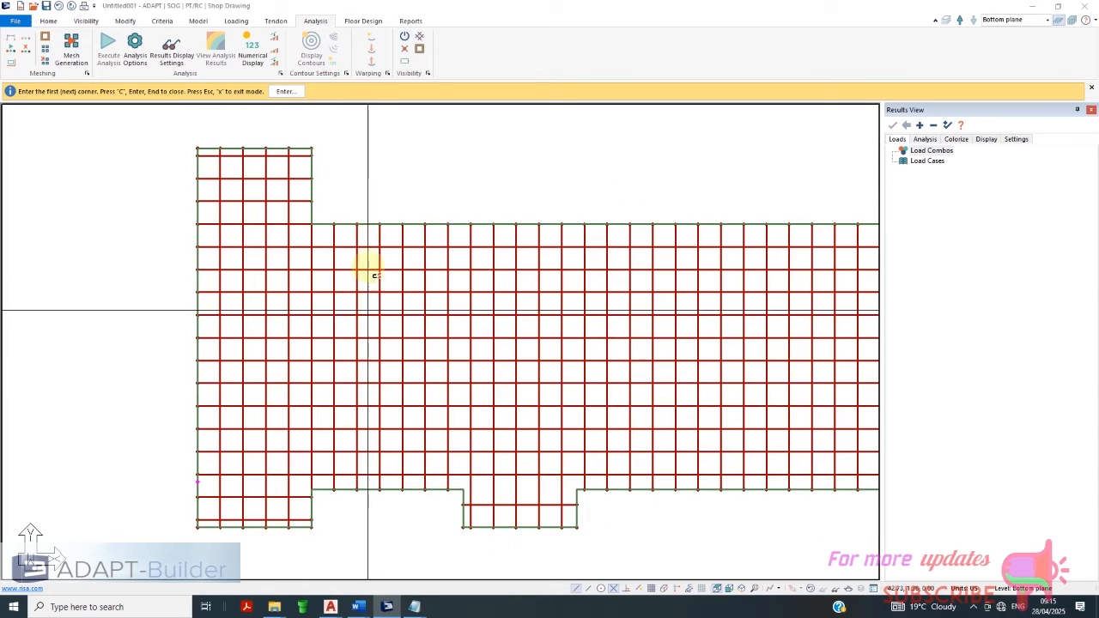
pyautogui.scroll(2, 314, 147)
pyautogui.scroll(4, 314, 146)
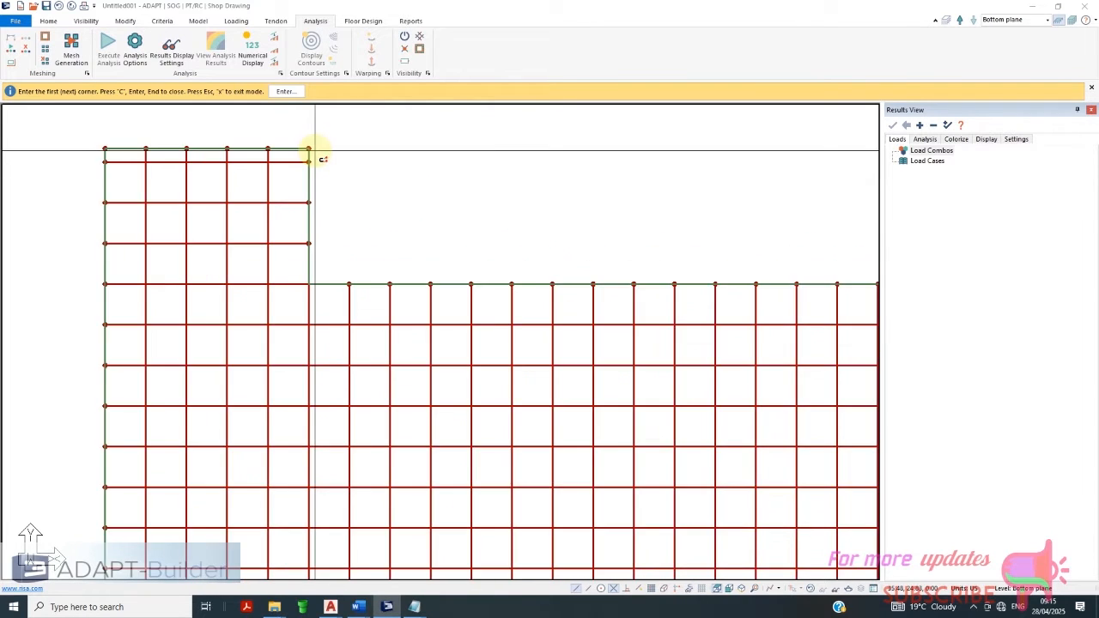
pyautogui.scroll(1, 309, 152)
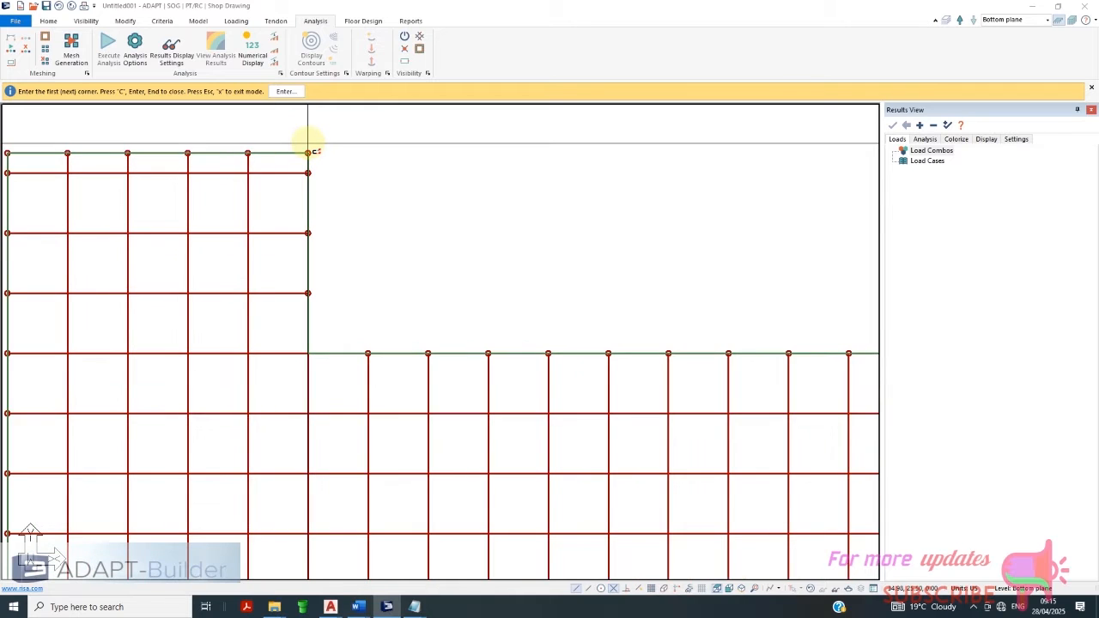
pyautogui.scroll(3, 308, 153)
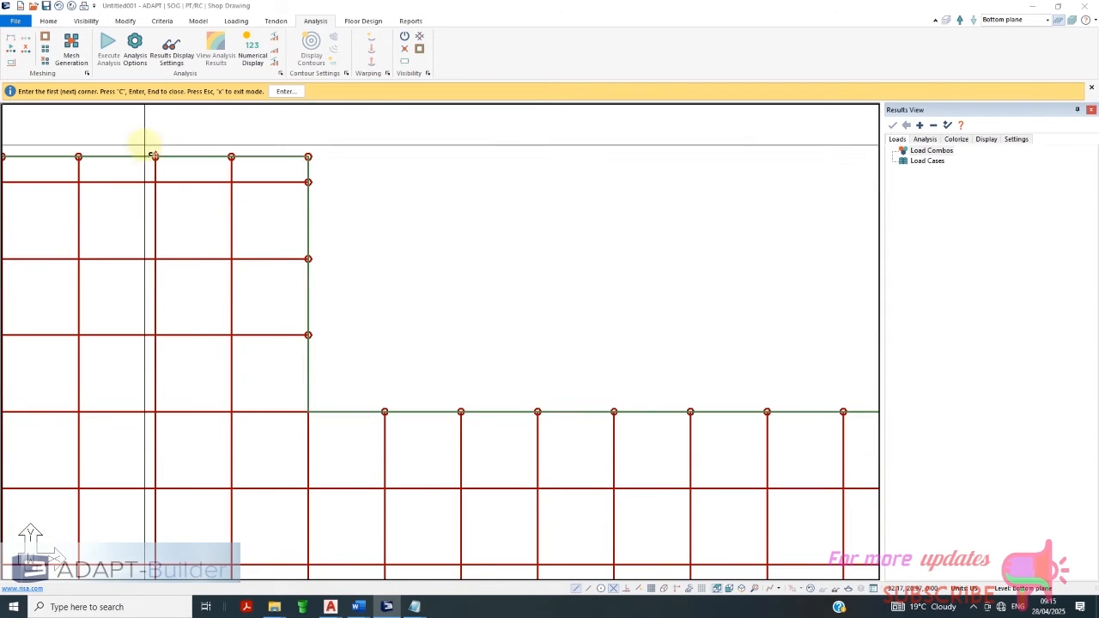
# Exit the excluder drawing and move the upper end of the tendon along the upper projection's right side down to the slab's inner corner
pyautogui.rightClick(332, 176)
pyautogui.click(358, 185)
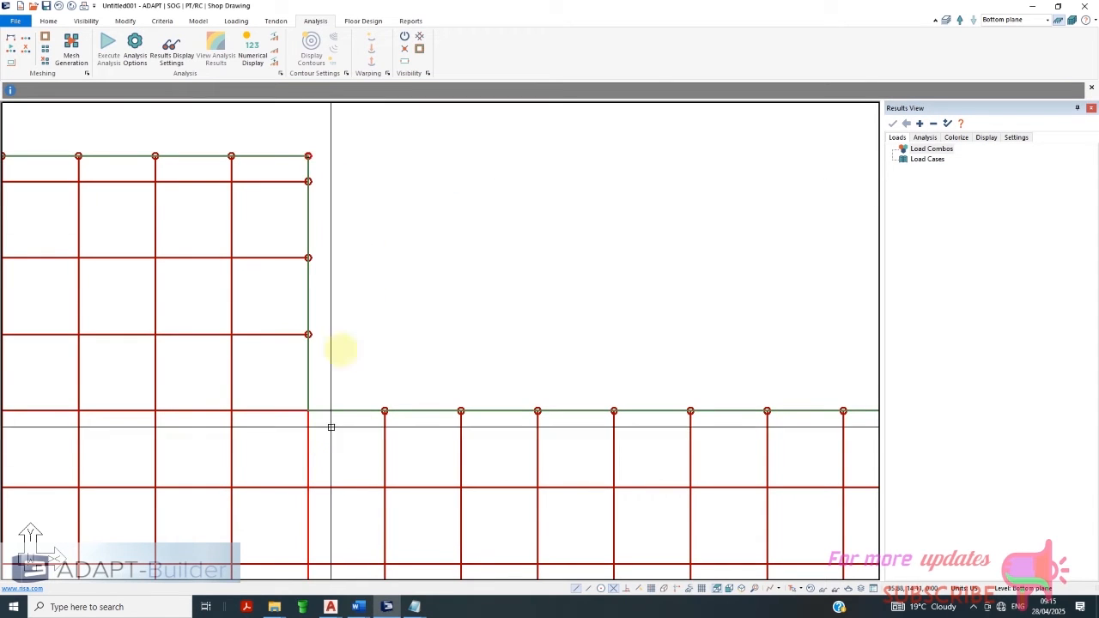
pyautogui.click(308, 156)
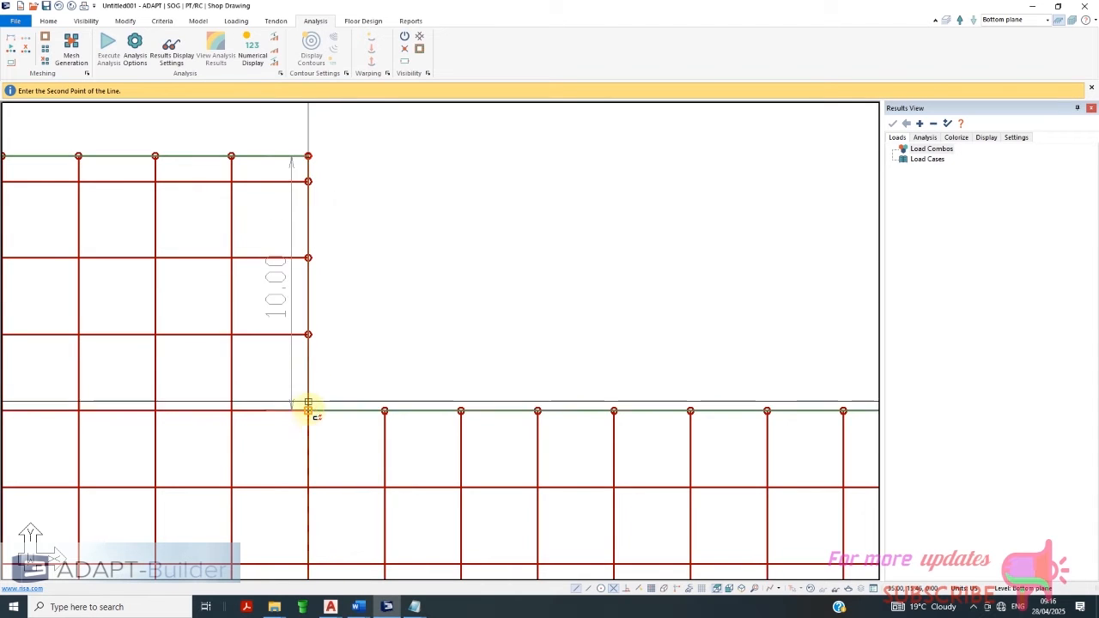
pyautogui.click(308, 412)
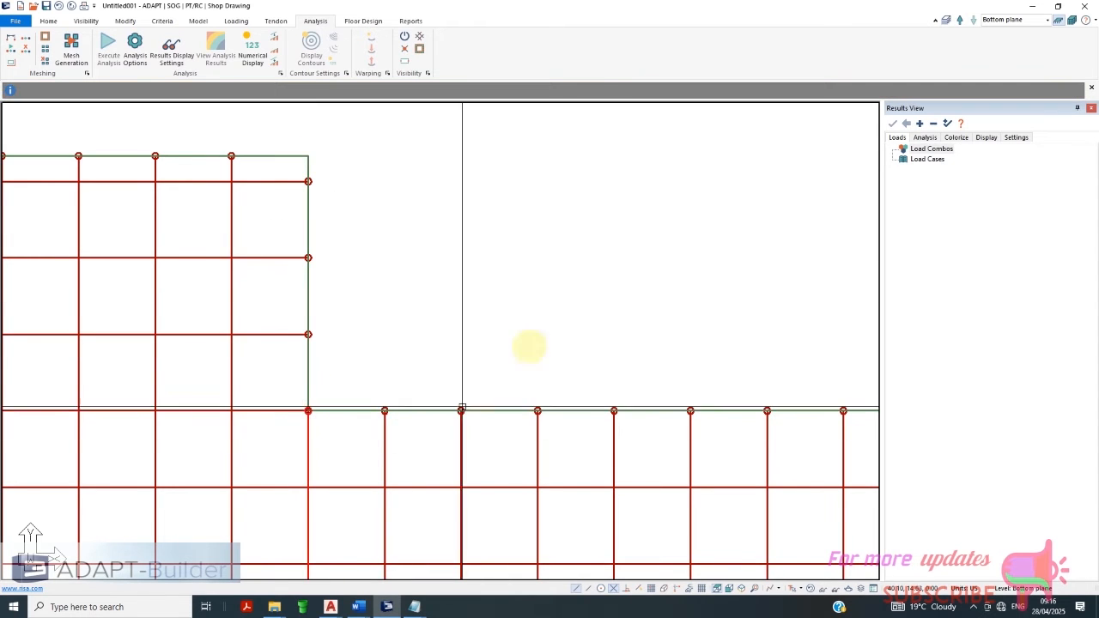
# Move the same tendon's lower end from the lower-left projection's corner up to the inner corner of the slab's bottom edge
pyautogui.scroll(-3, 444, 172)
pyautogui.scroll(-3, 397, 178)
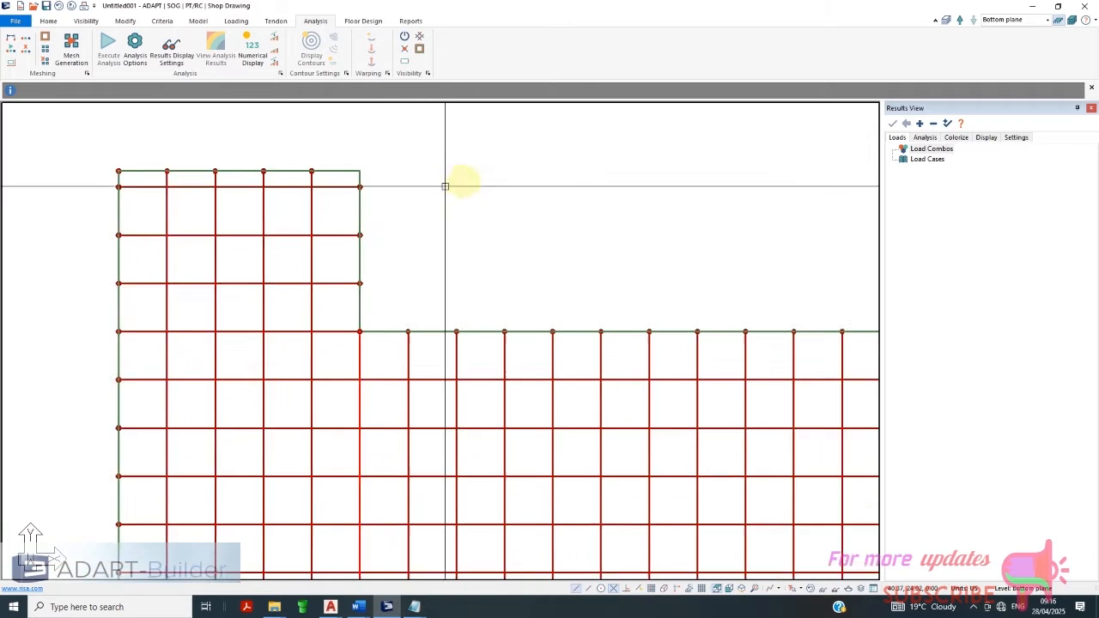
pyautogui.scroll(-2, 429, 160)
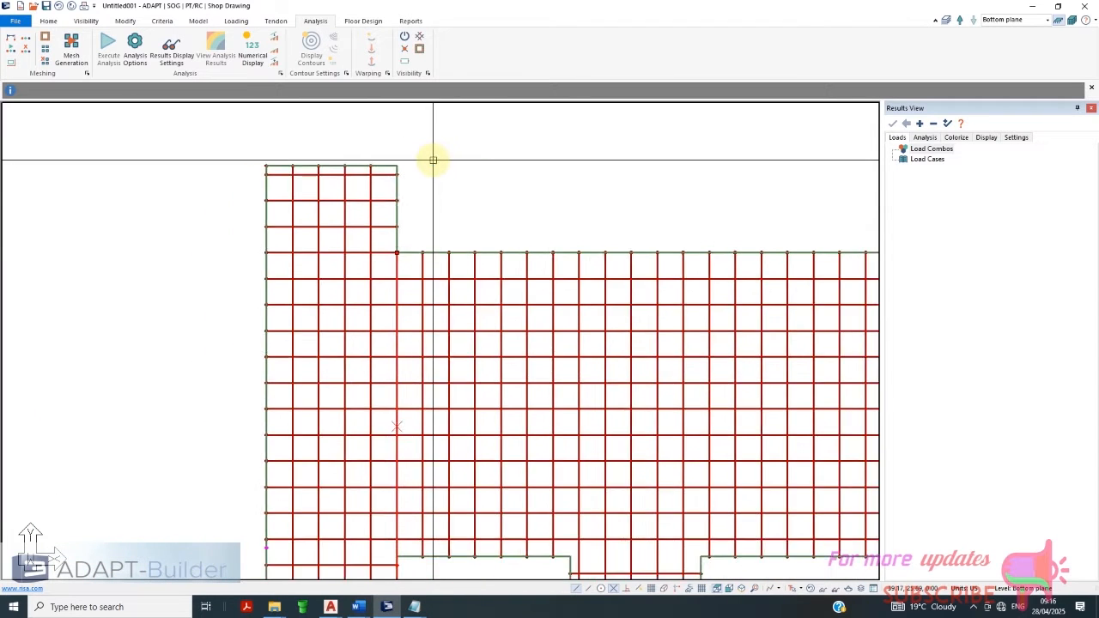
pyautogui.scroll(-1, 437, 206)
pyautogui.scroll(1, 410, 569)
pyautogui.scroll(4, 410, 569)
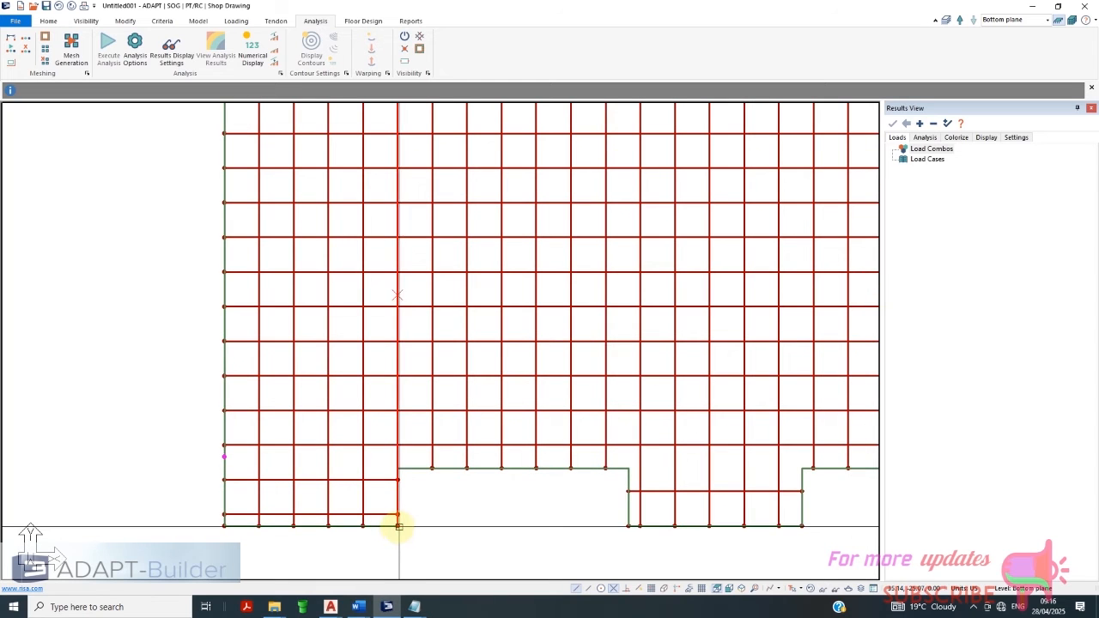
pyautogui.click(397, 526)
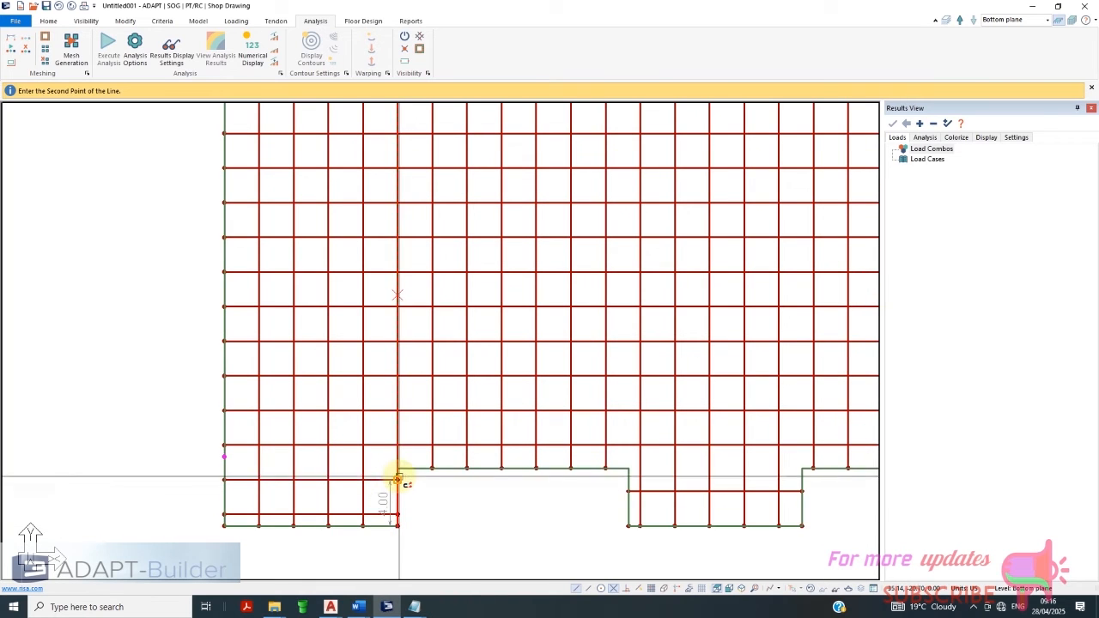
pyautogui.click(397, 470)
pyautogui.scroll(-1, 432, 370)
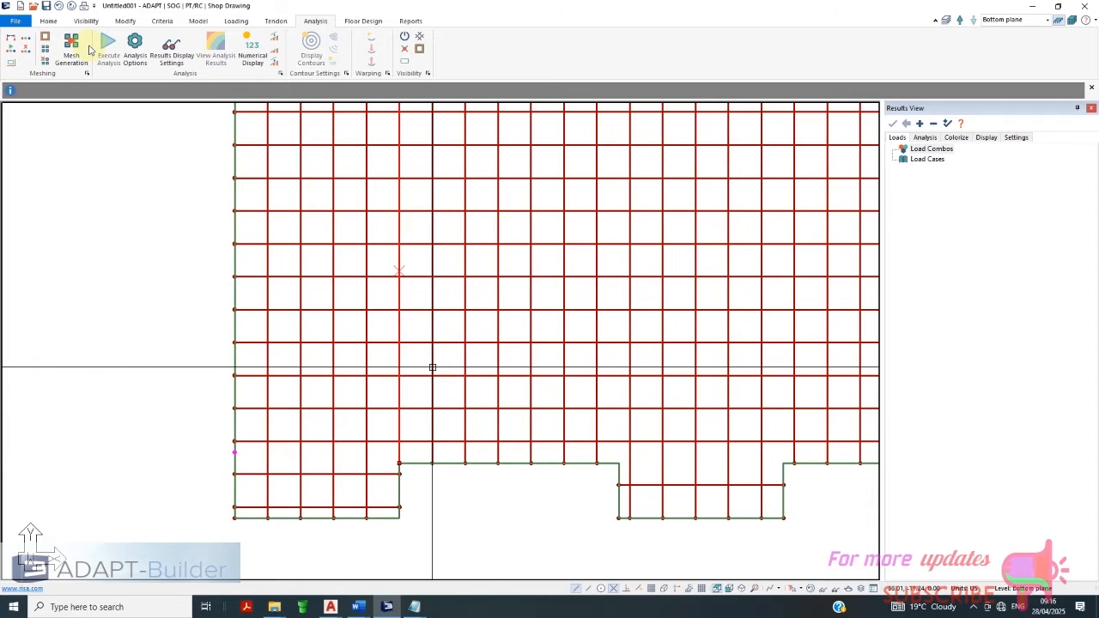
# Try to save the model to the Desktop as PT SOG and dismiss the file name warning
pyautogui.click(88, 50)
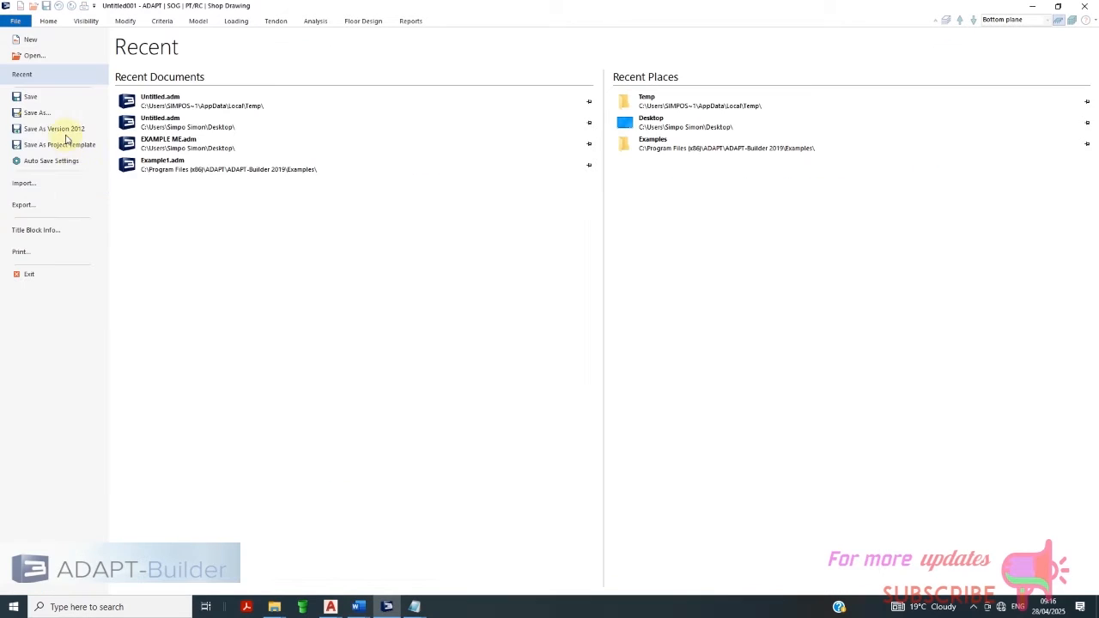
pyautogui.click(38, 115)
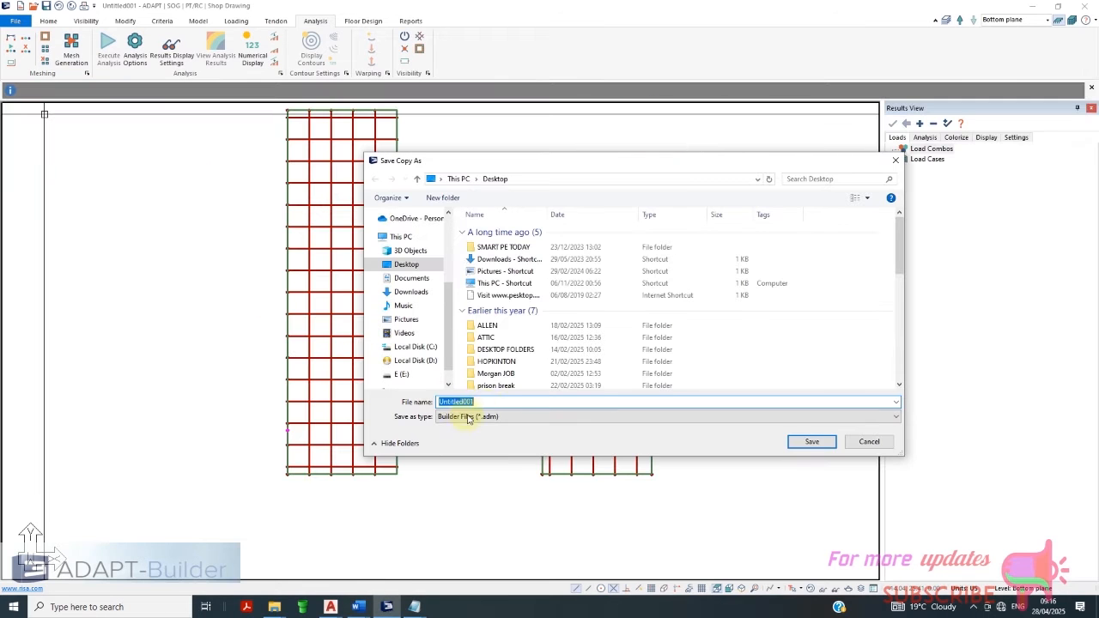
pyautogui.write('P')
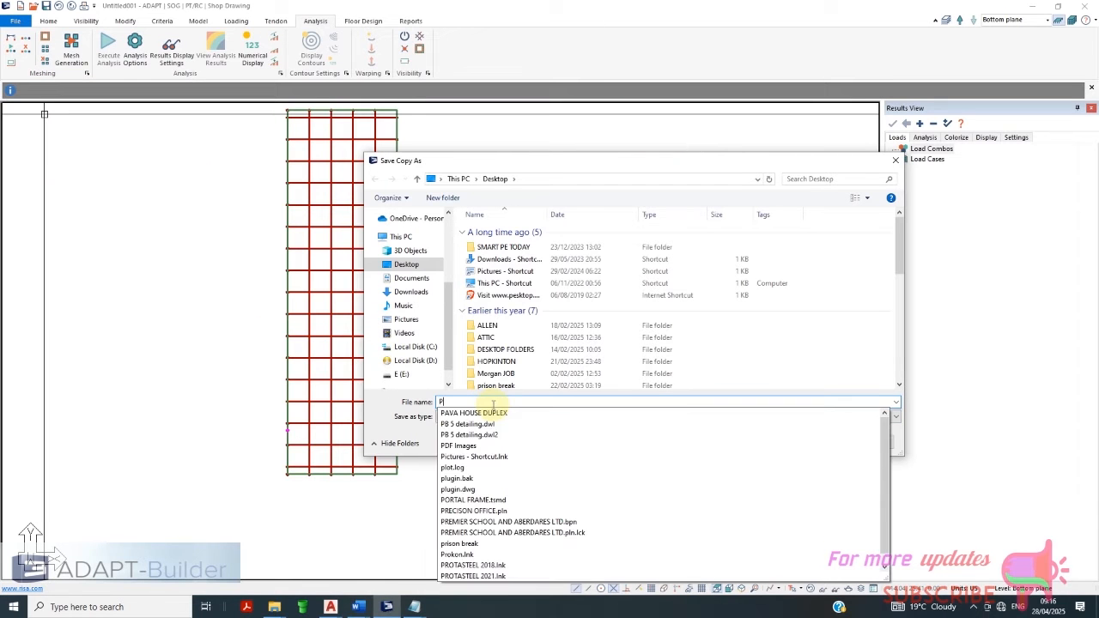
pyautogui.write('T SOG')
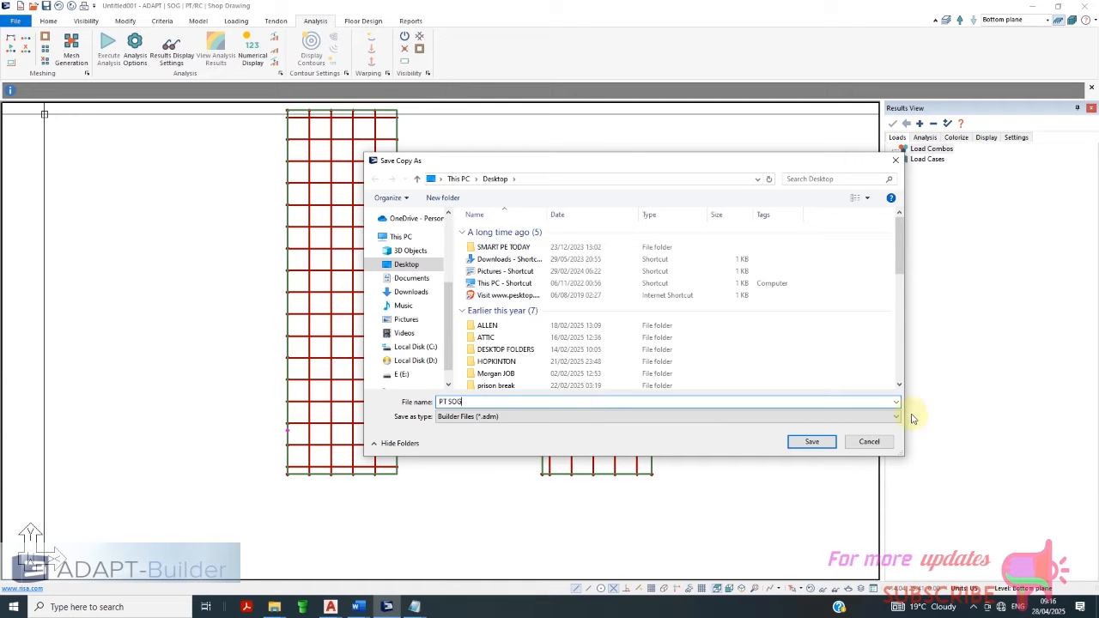
pyautogui.click(814, 442)
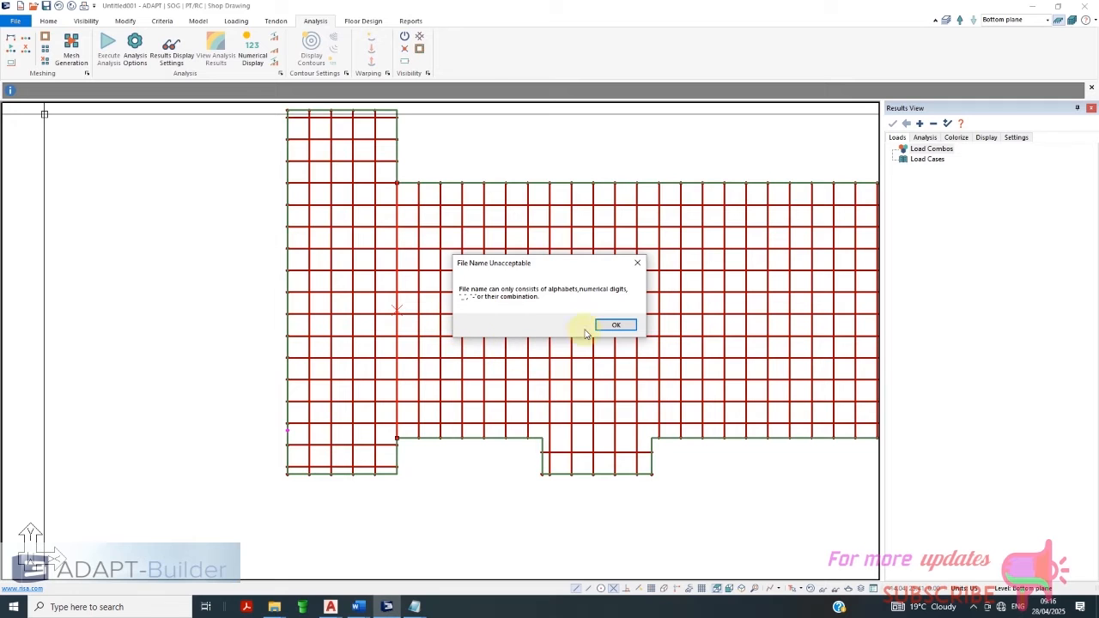
pyautogui.click(616, 325)
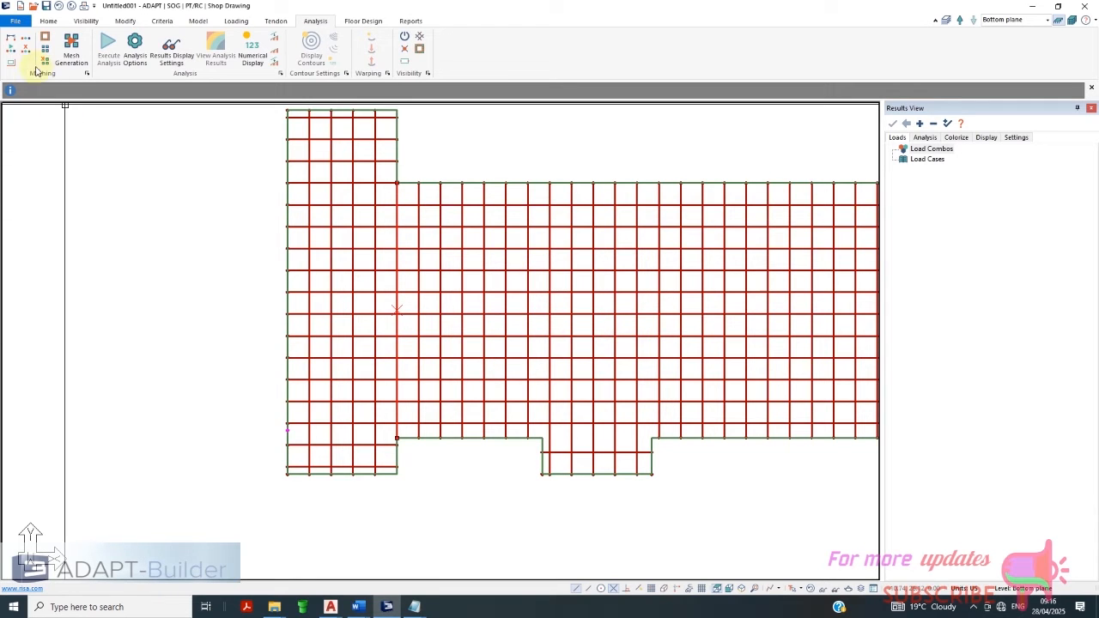
# Save the model to the Desktop as a Builder file named PTSOG
pyautogui.click(15, 21)
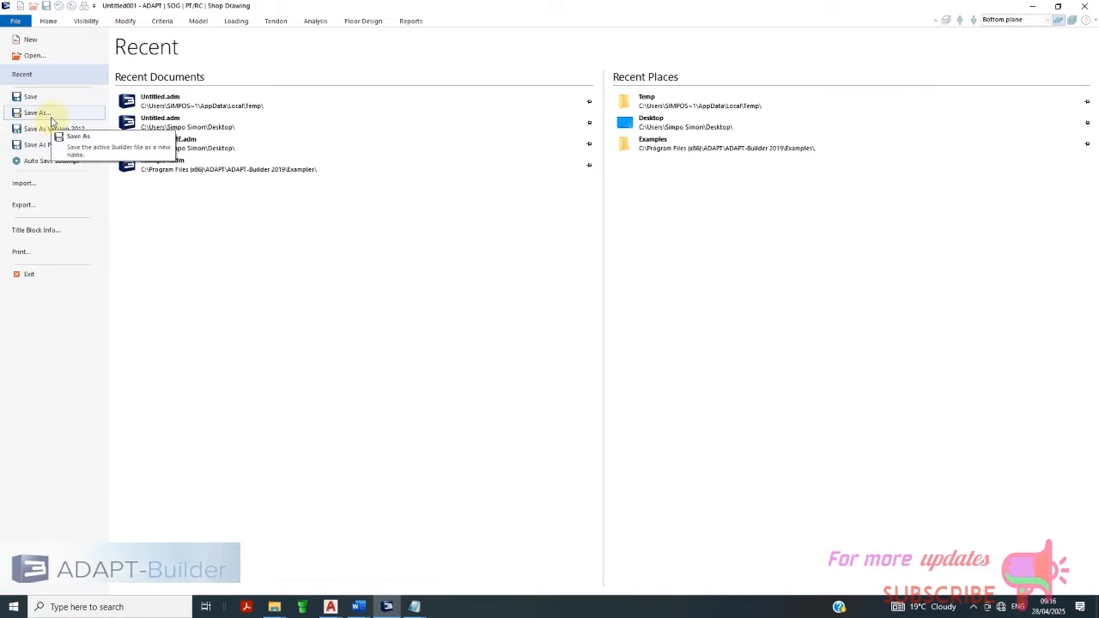
pyautogui.click(39, 113)
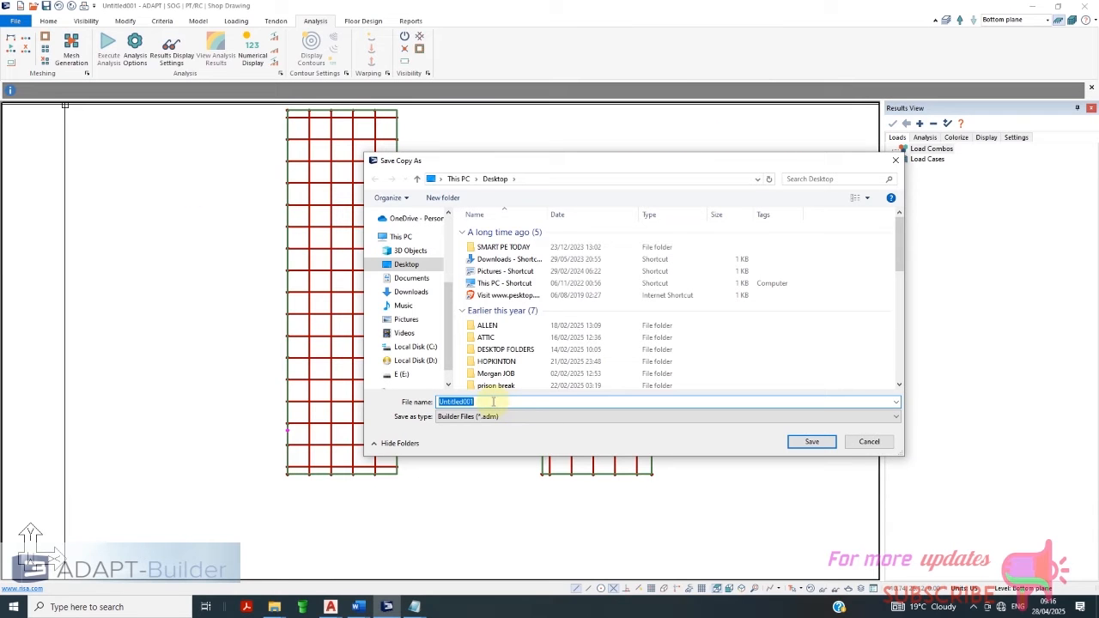
pyautogui.write('PTSOG')
pyautogui.click(812, 442)
# Try to mesh the slab with the advanced method and 3 ft cells, and dismiss the error report
pyautogui.scroll(-1, 455, 332)
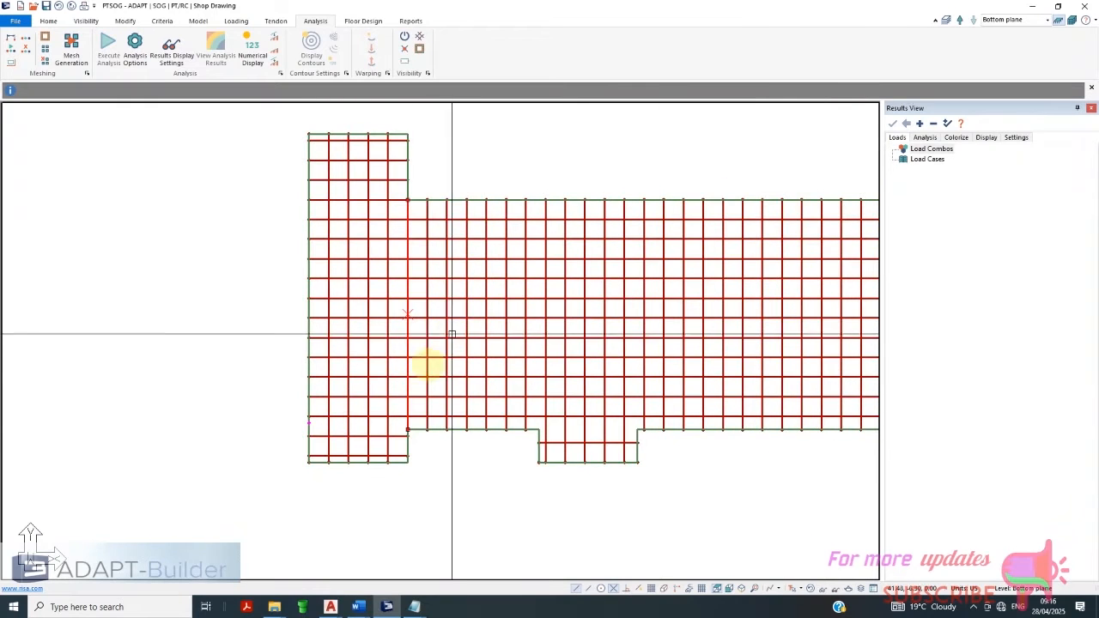
pyautogui.scroll(-2, 343, 365)
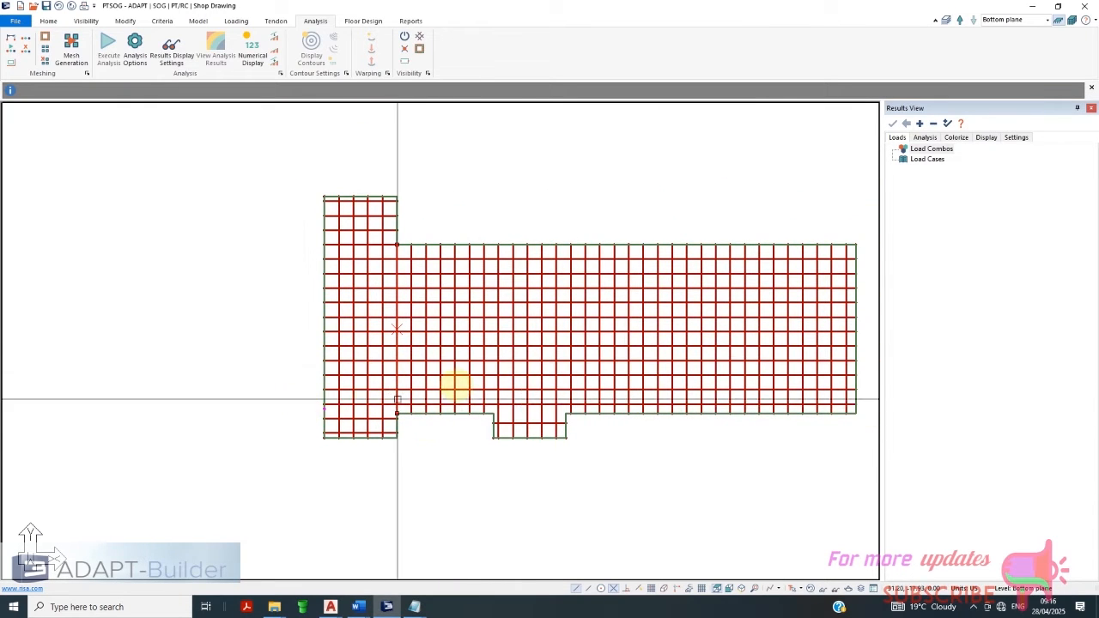
pyautogui.scroll(1, 679, 349)
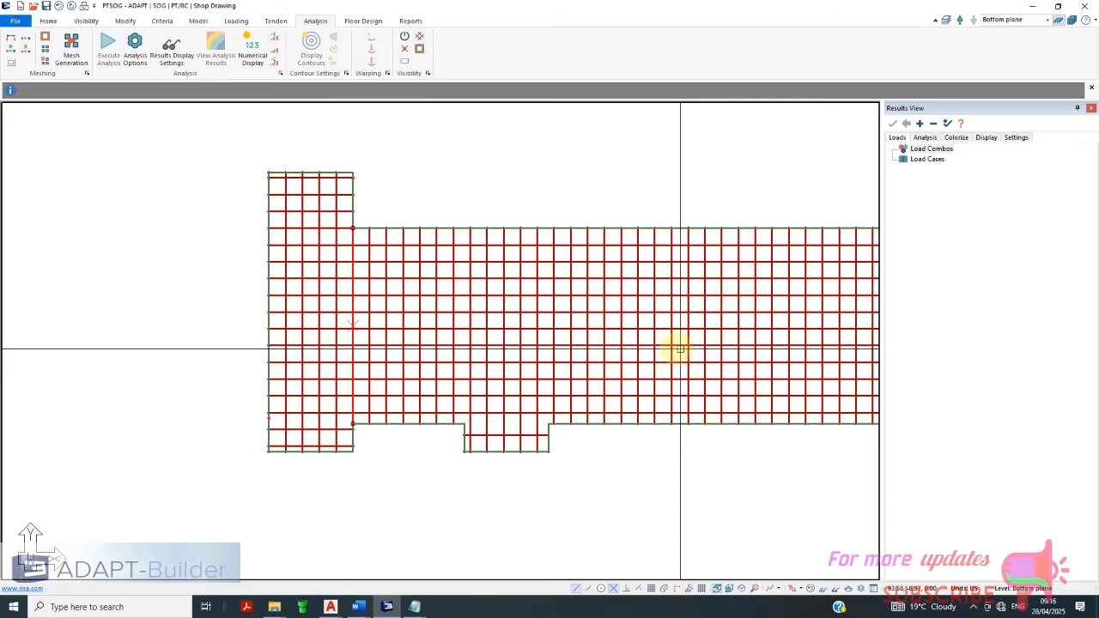
pyautogui.click(73, 53)
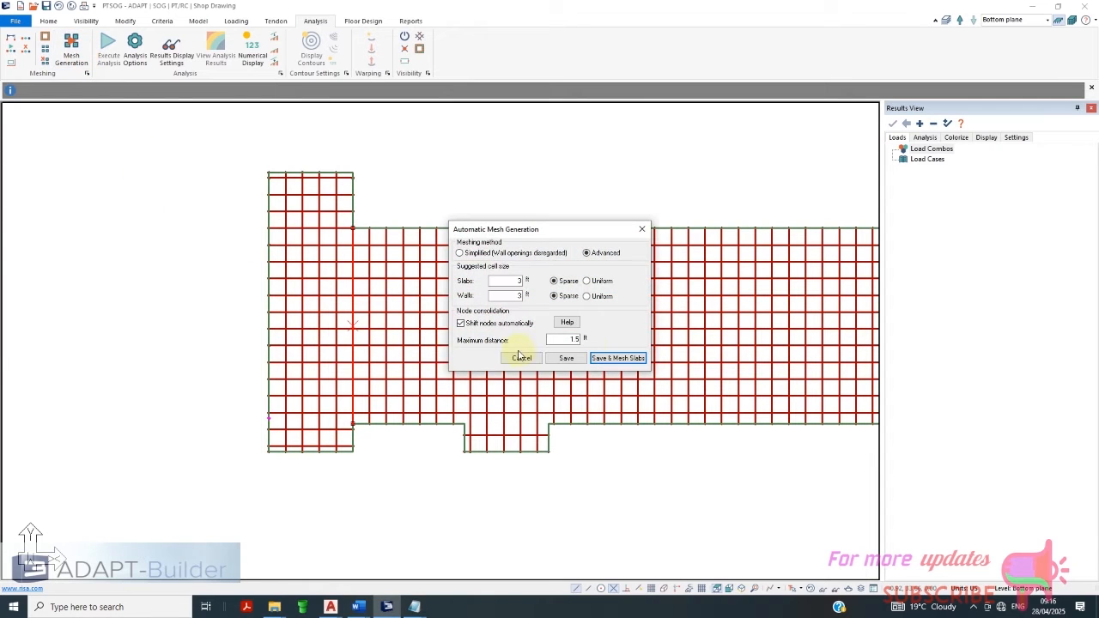
pyautogui.click(619, 358)
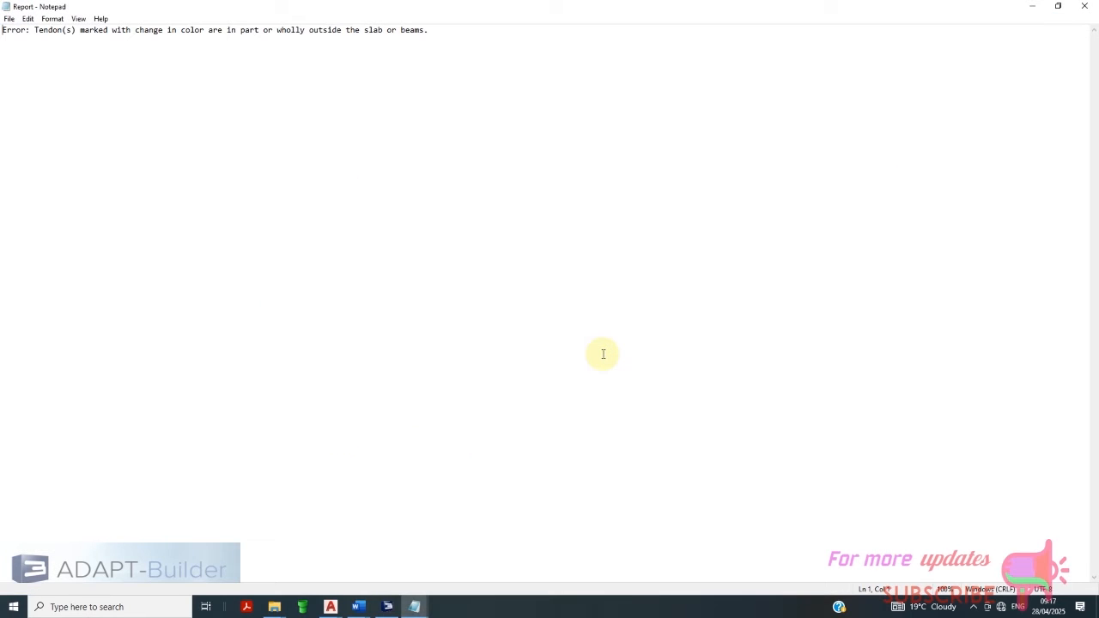
pyautogui.click(1031, 8)
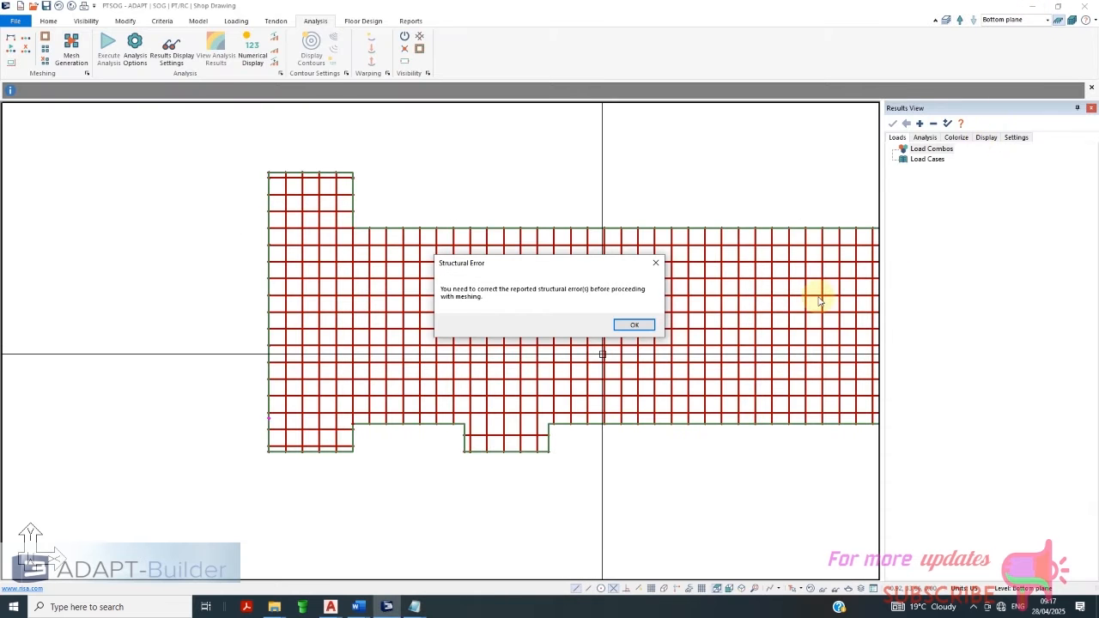
pyautogui.click(646, 330)
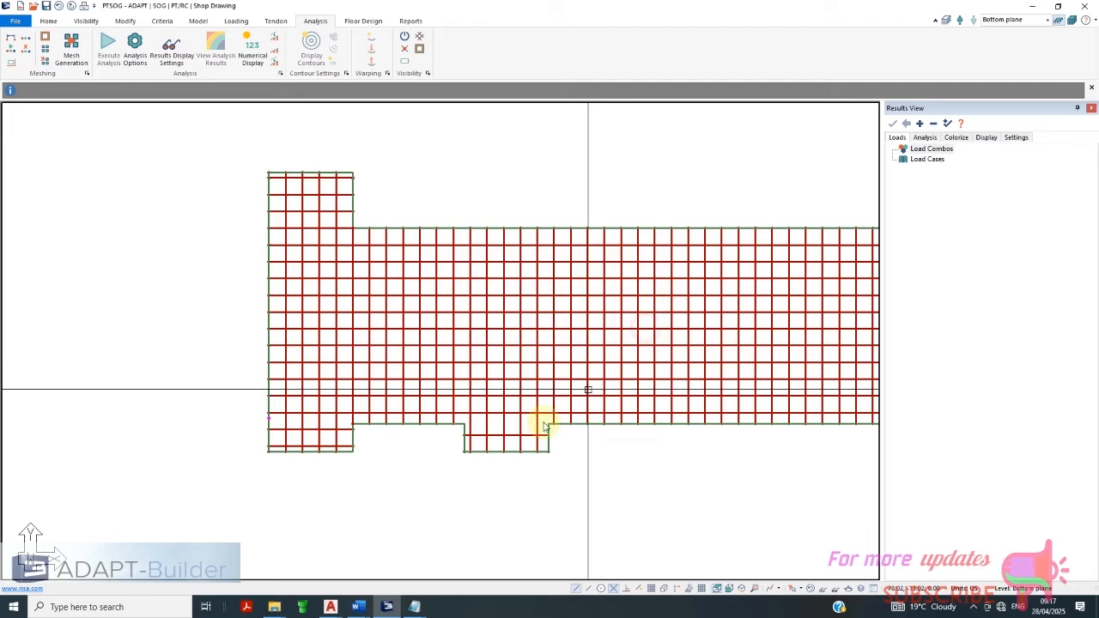
# Delete the vertical tendon in line with the left projections' right side, and try meshing the slab again with the same settings
pyautogui.scroll(3, 381, 434)
pyautogui.scroll(1, 357, 404)
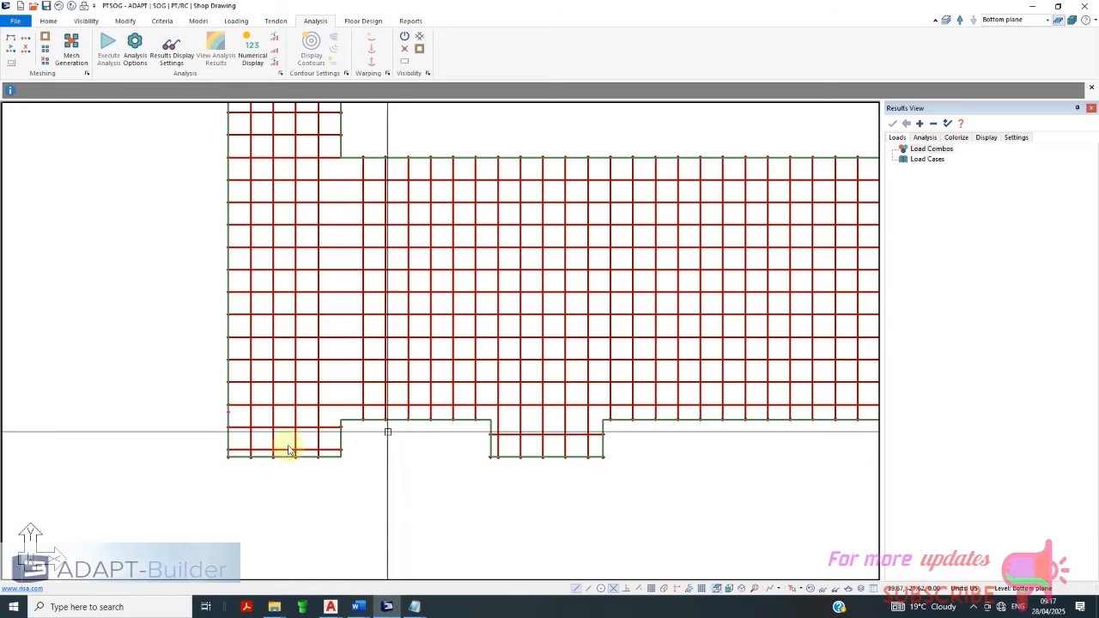
pyautogui.click(72, 47)
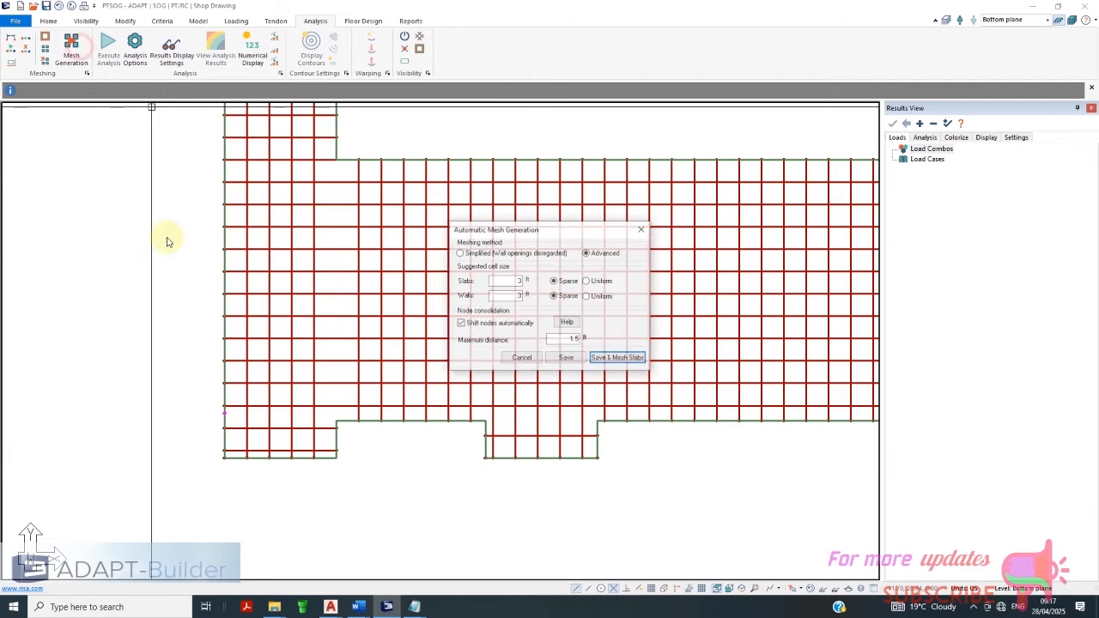
pyautogui.click(610, 358)
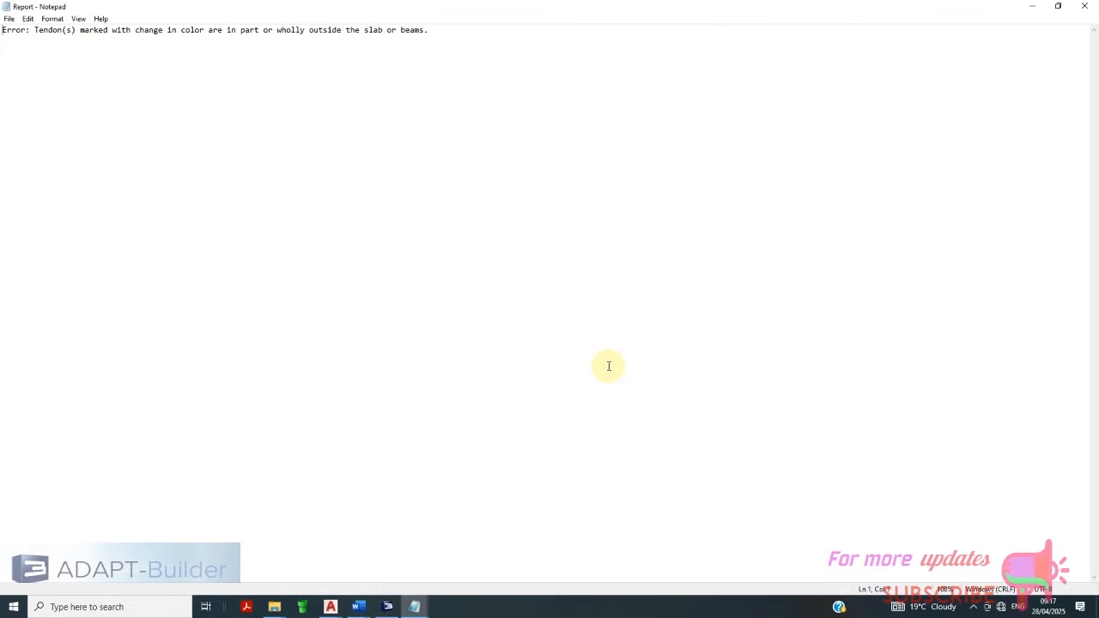
pyautogui.click(1084, 7)
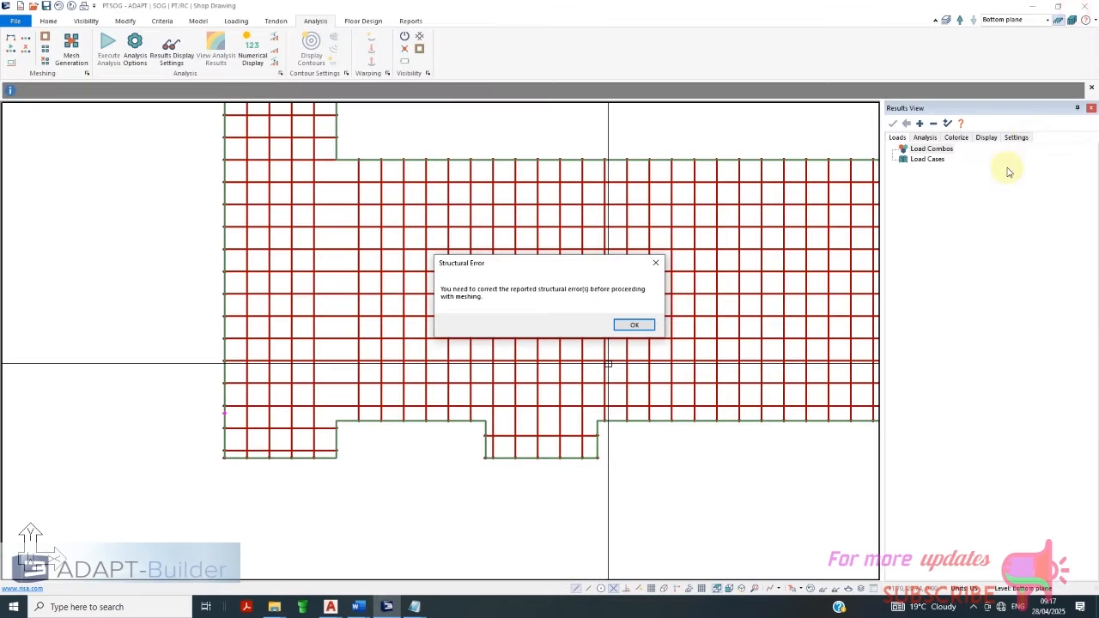
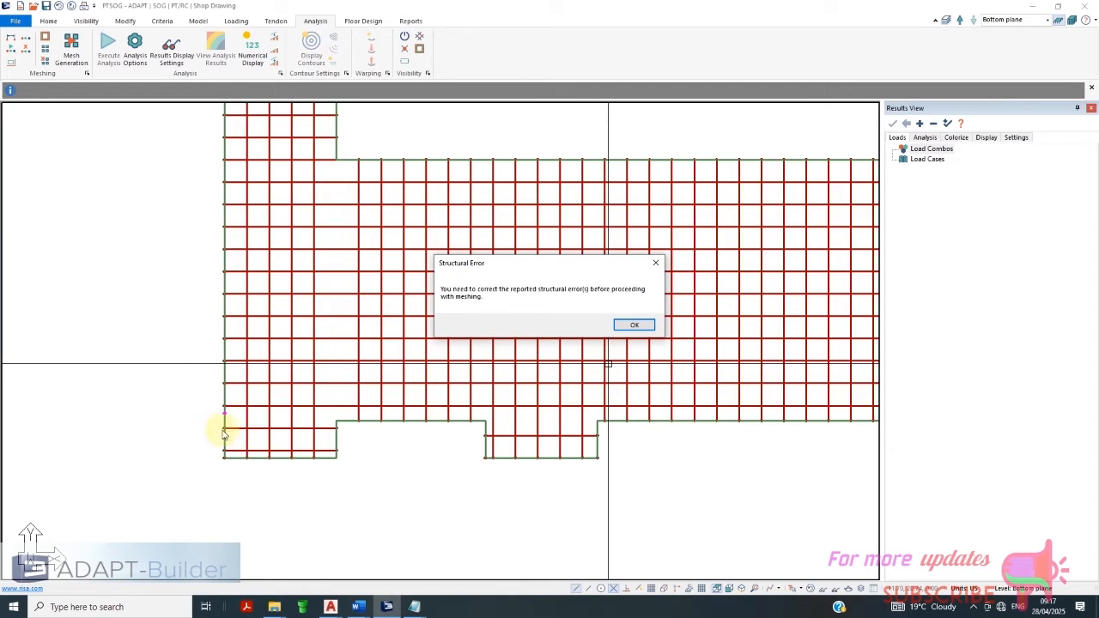
pyautogui.click(633, 325)
# Delete the stray magenta tendon point on the slab's left edge just above the lower-left projection
pyautogui.scroll(3, 219, 429)
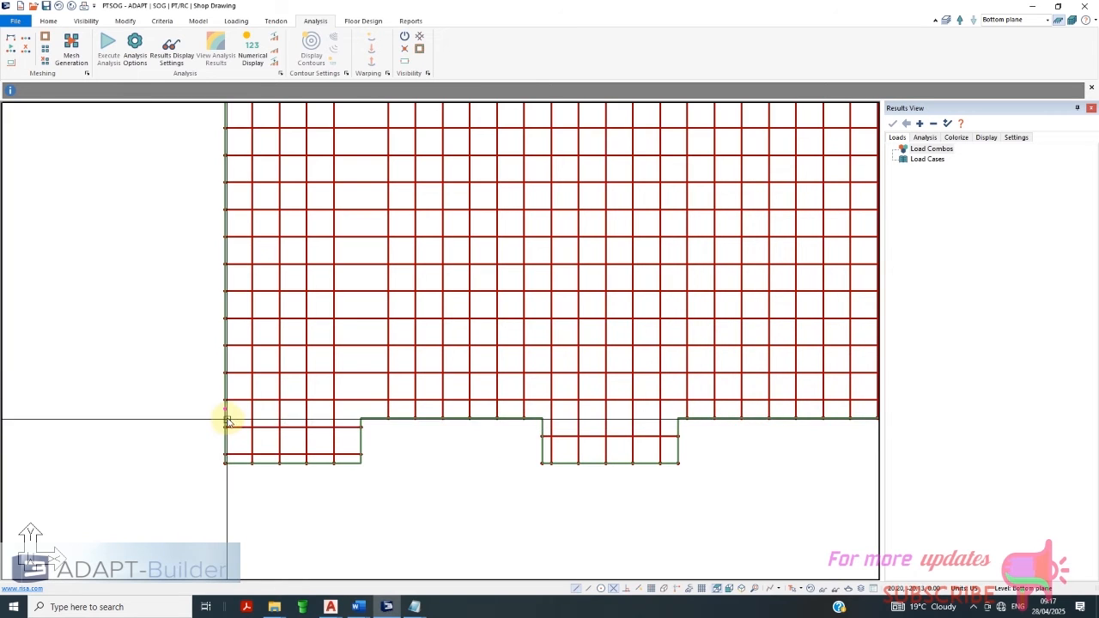
pyautogui.scroll(3, 222, 421)
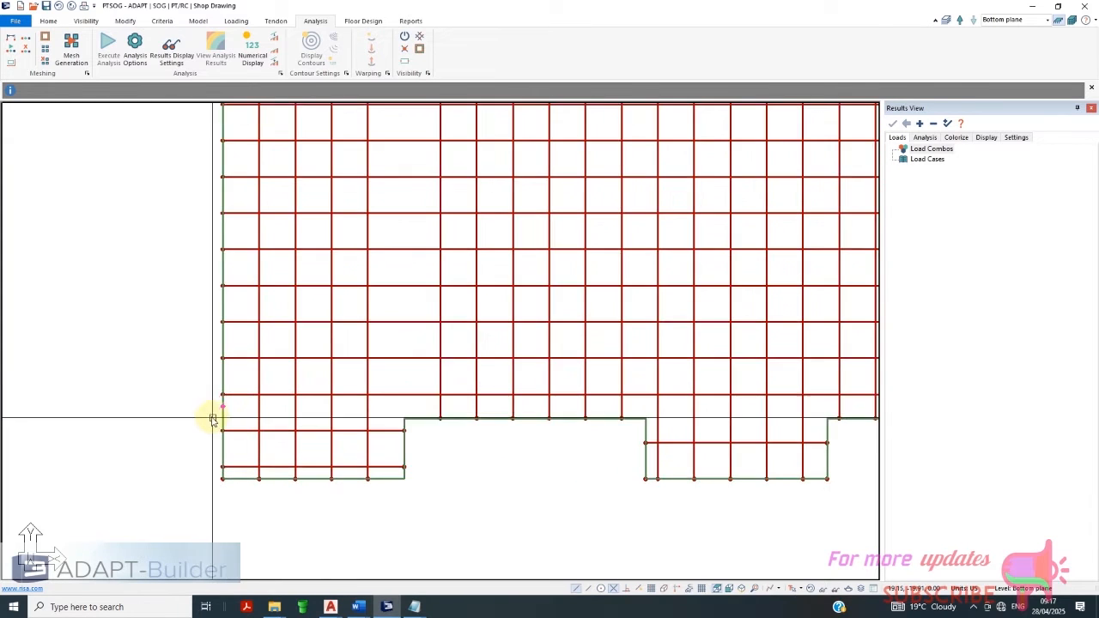
pyautogui.scroll(3, 219, 417)
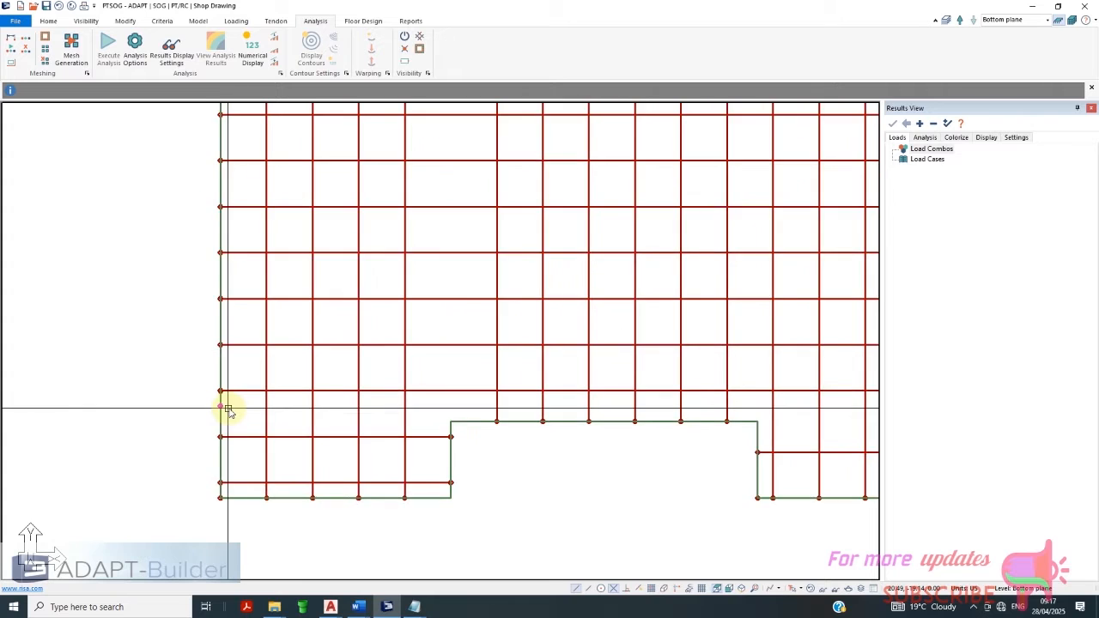
pyautogui.scroll(1, 225, 412)
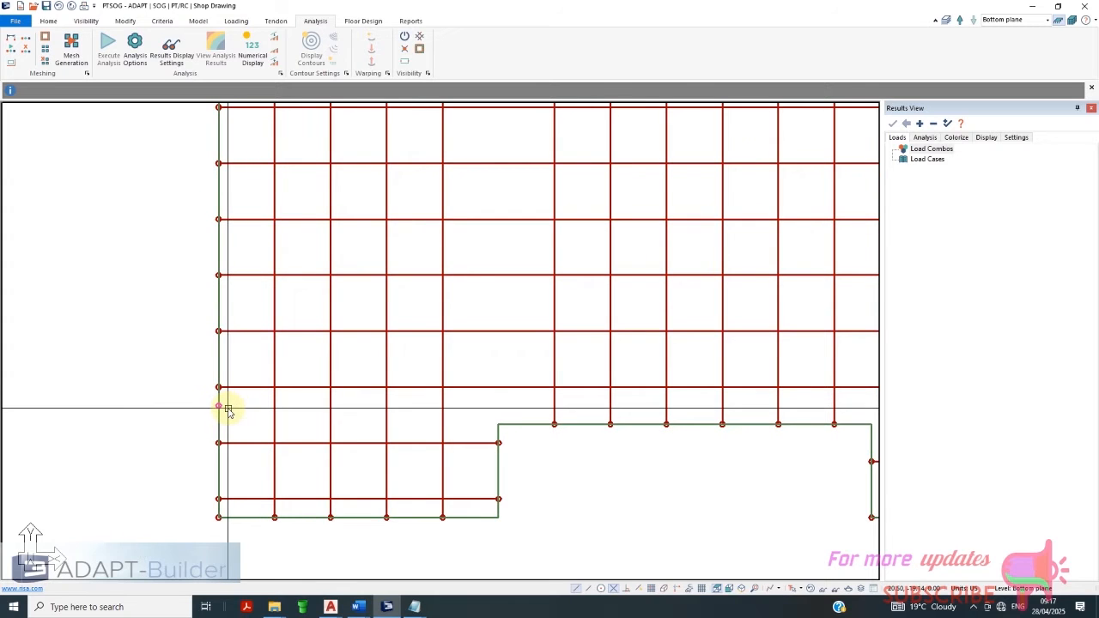
pyautogui.click(223, 406)
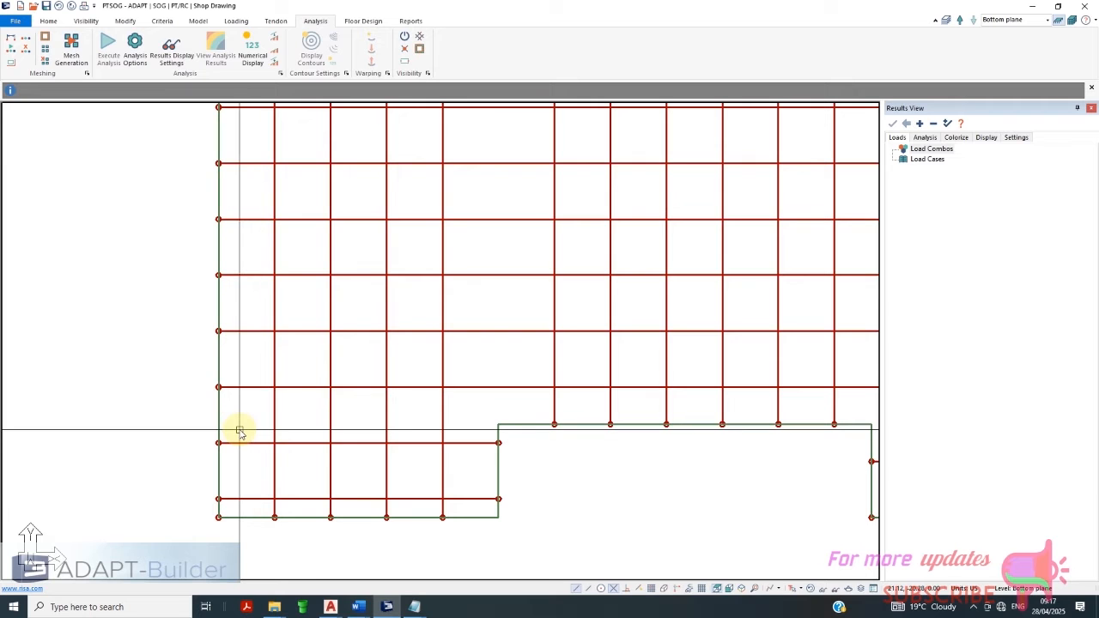
pyautogui.scroll(-5, 177, 422)
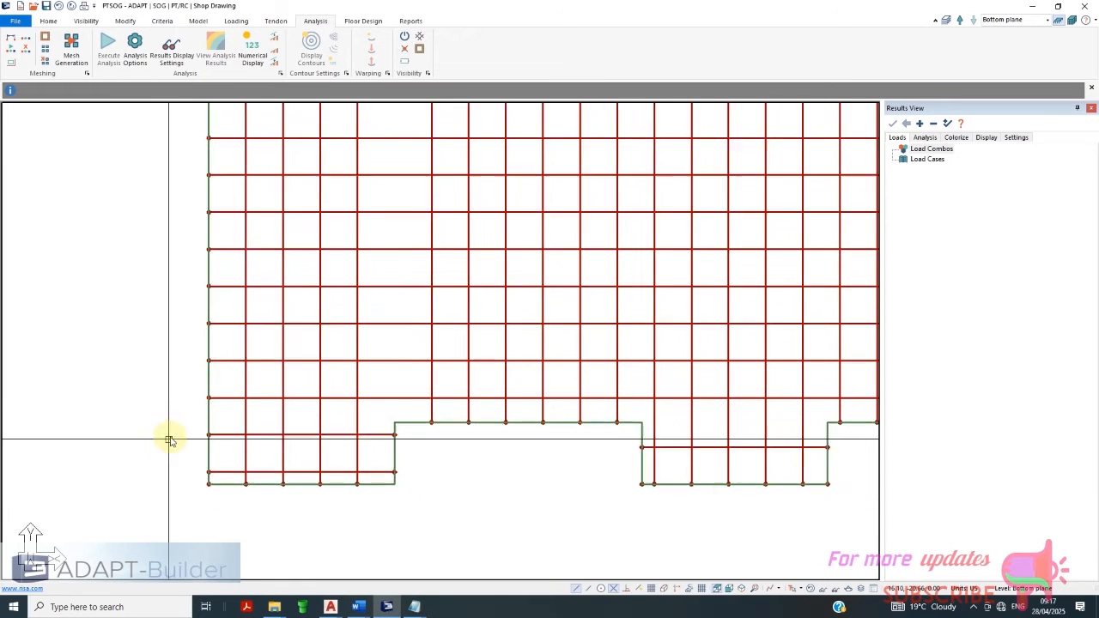
pyautogui.scroll(-5, 170, 440)
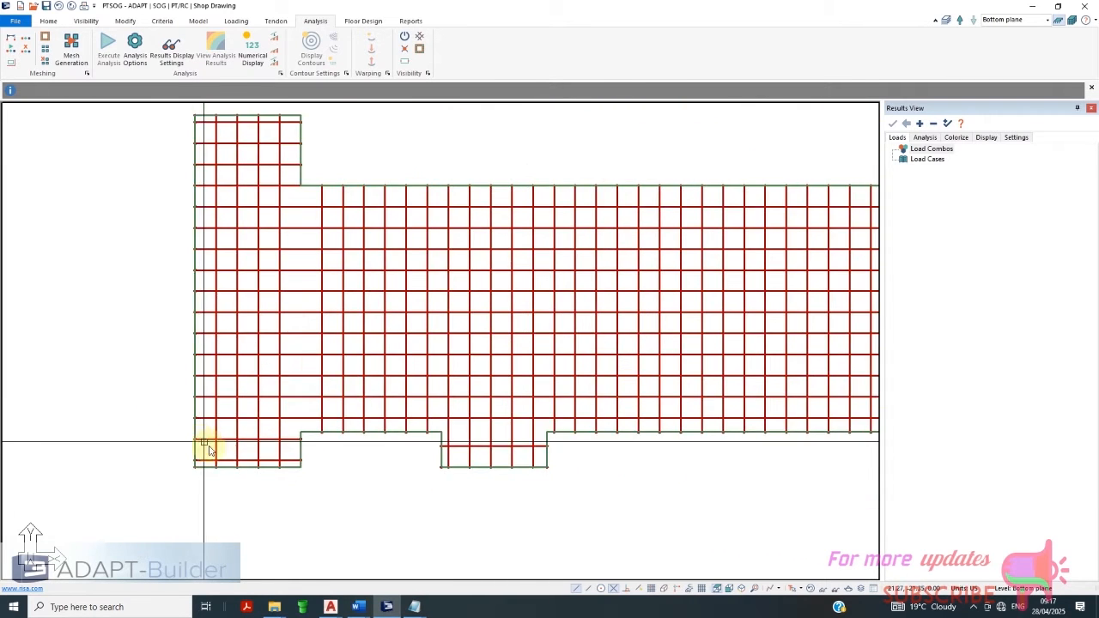
pyautogui.scroll(-2, 201, 444)
pyautogui.scroll(1, 709, 437)
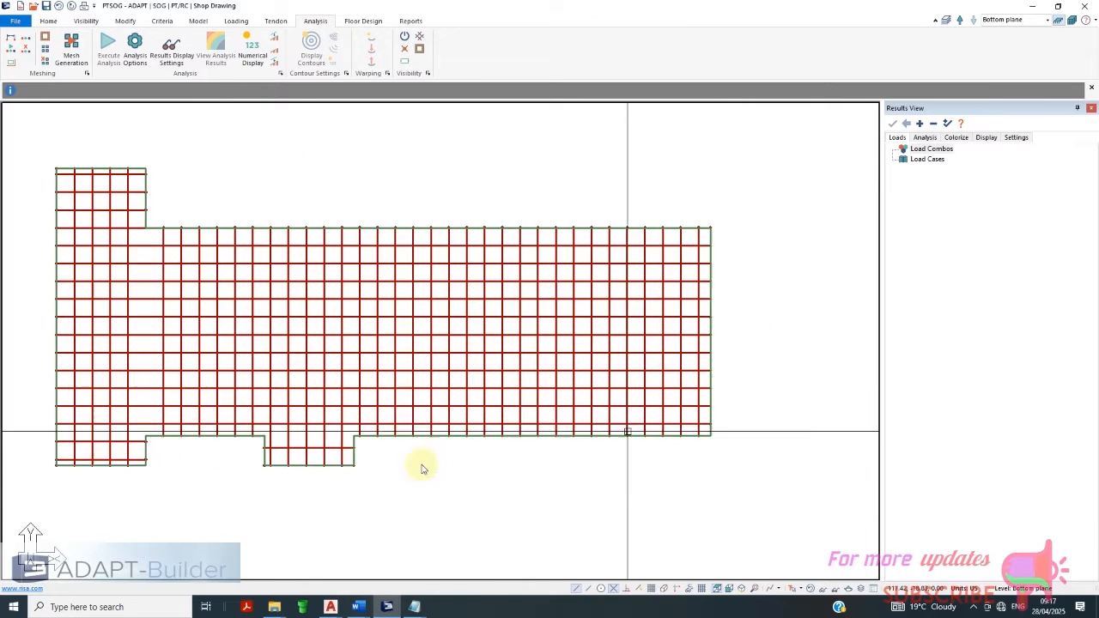
pyautogui.scroll(1, 292, 468)
pyautogui.scroll(-2, 665, 383)
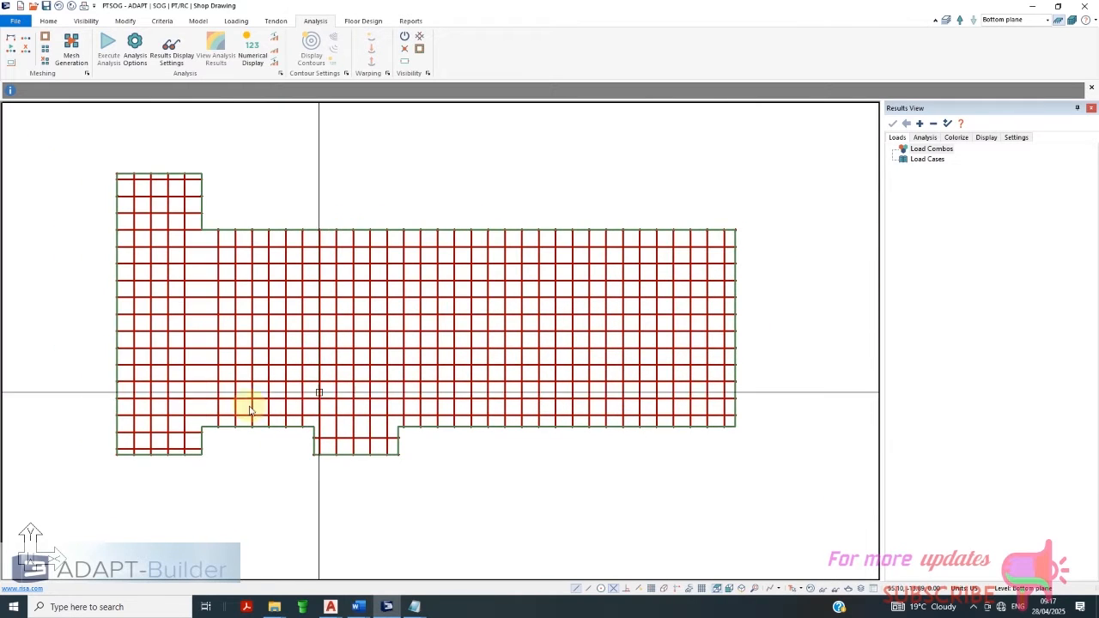
pyautogui.scroll(2, 120, 448)
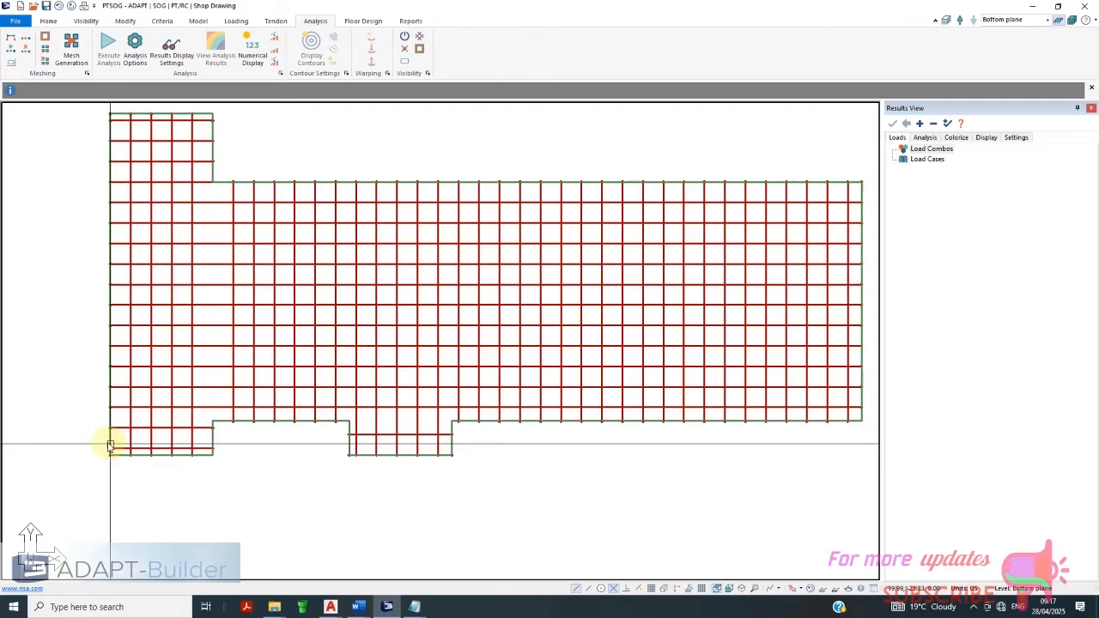
pyautogui.scroll(1, 109, 445)
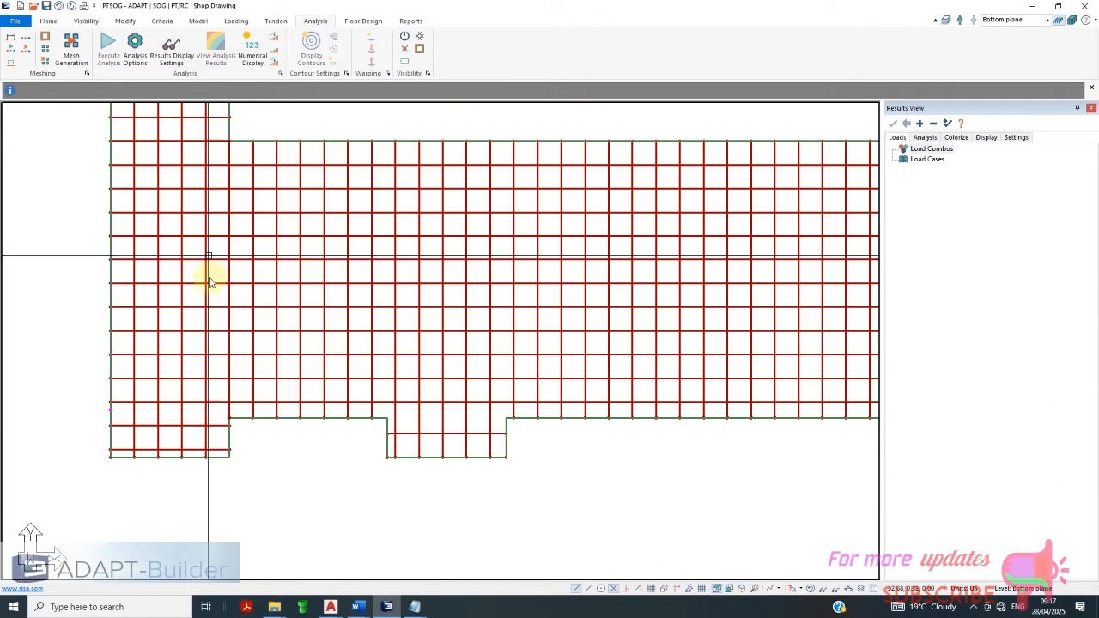
pyautogui.click(46, 49)
pyautogui.click(253, 468)
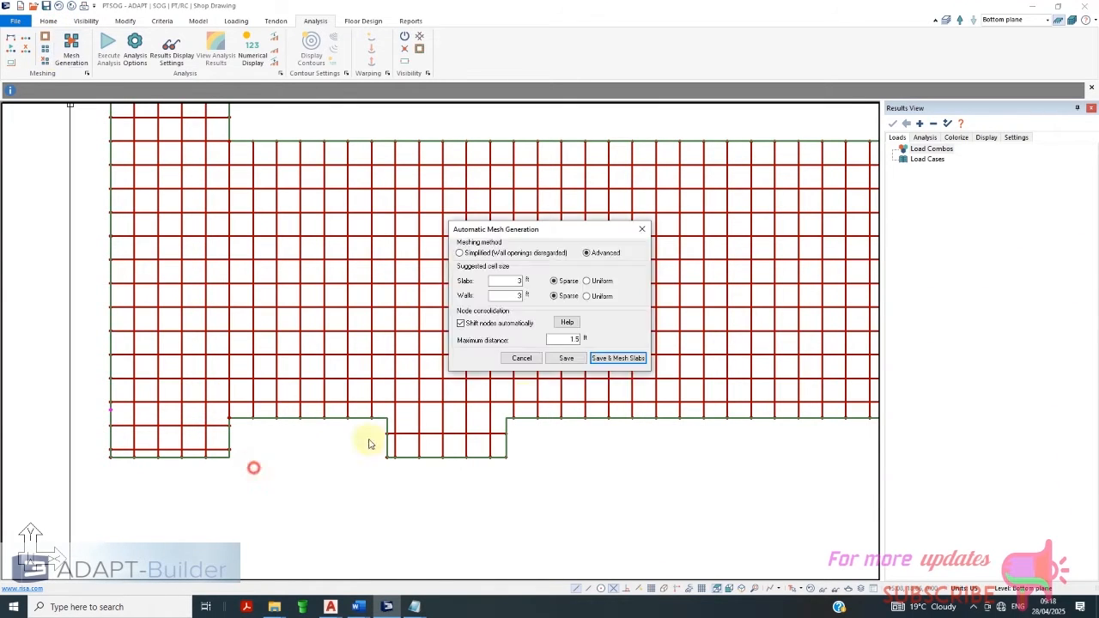
pyautogui.click(521, 358)
# Delete the stray magenta tendon point on the slab's left edge, between the two lowest full-length horizontal tendons and the lower-left projection
pyautogui.scroll(4, 118, 418)
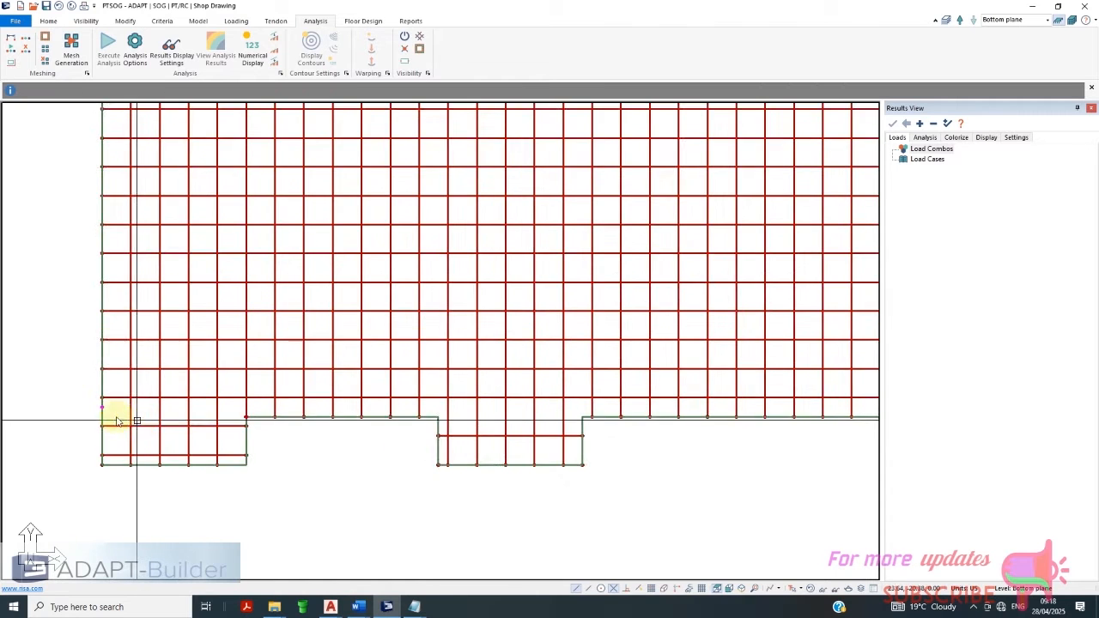
pyautogui.scroll(4, 84, 431)
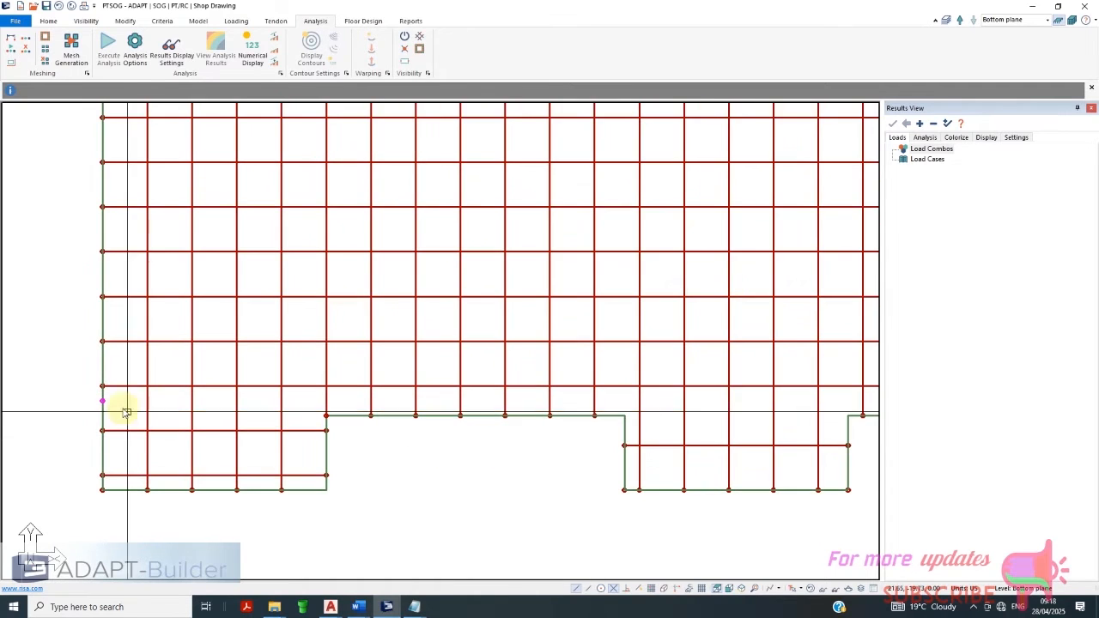
pyautogui.scroll(4, 106, 411)
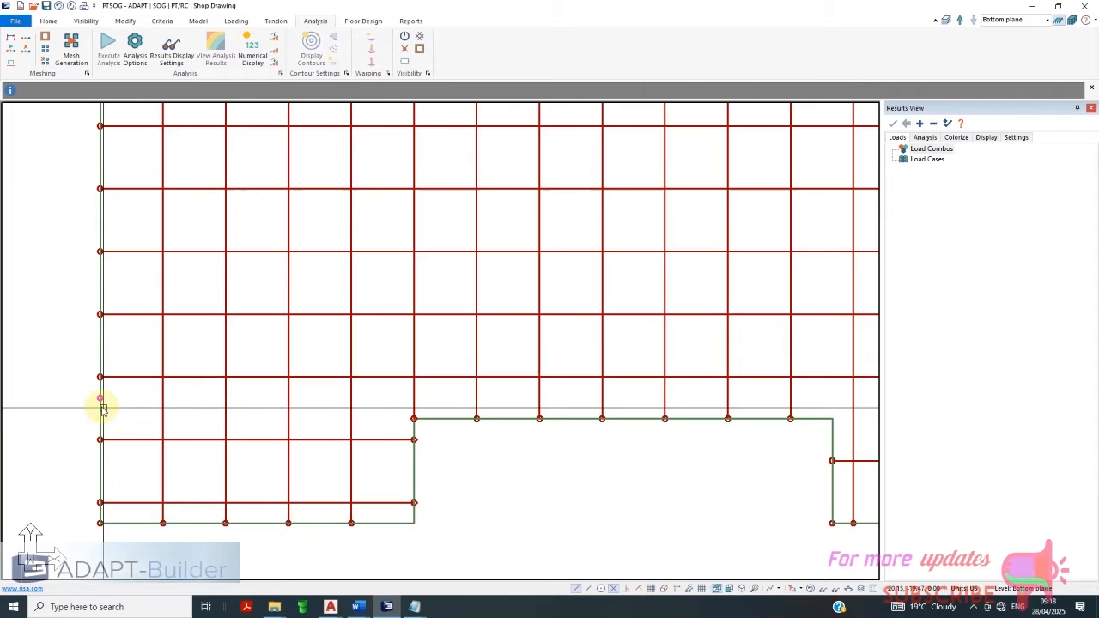
pyautogui.scroll(4, 100, 402)
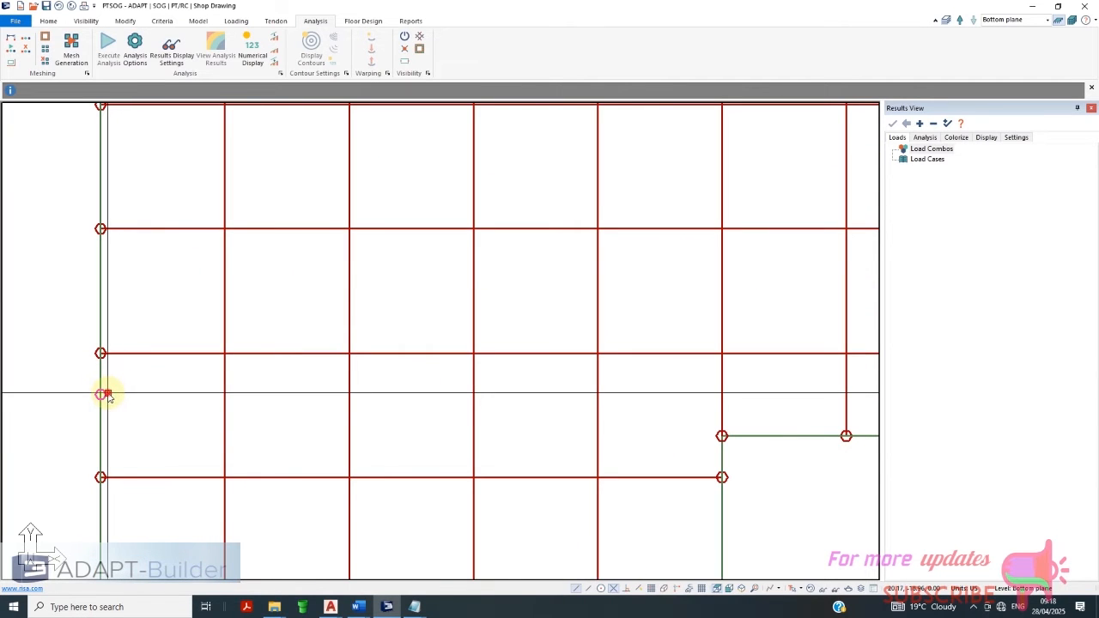
pyautogui.press('Delete')
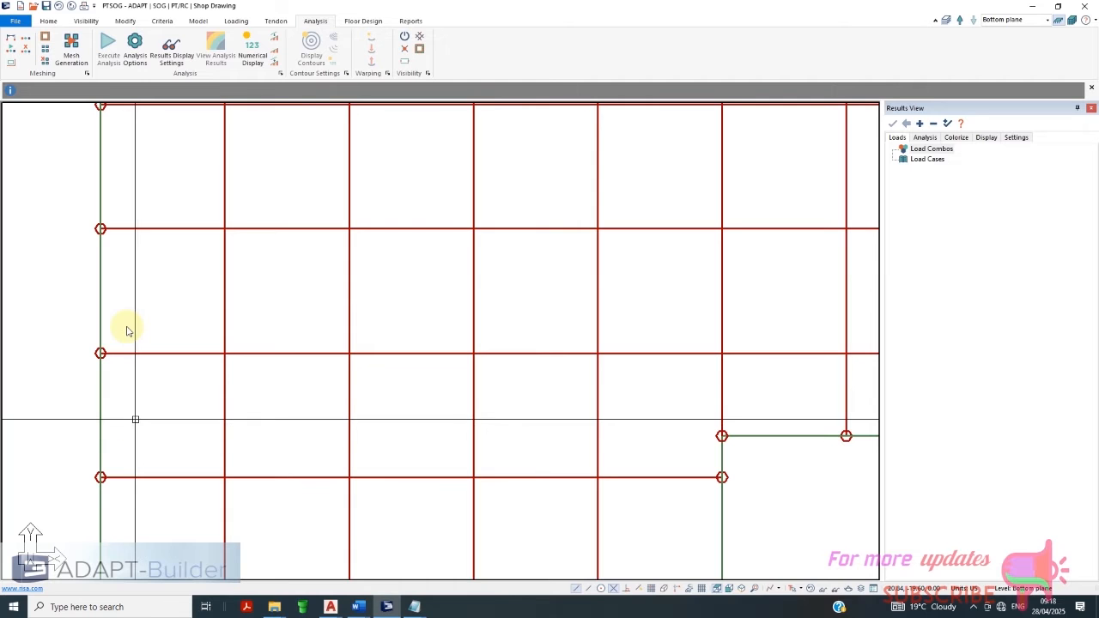
# Mesh the slab with the advanced method, 3 ft sparse slab and wall cells, and automatic node shifting up to 1.5 ft
pyautogui.click(72, 44)
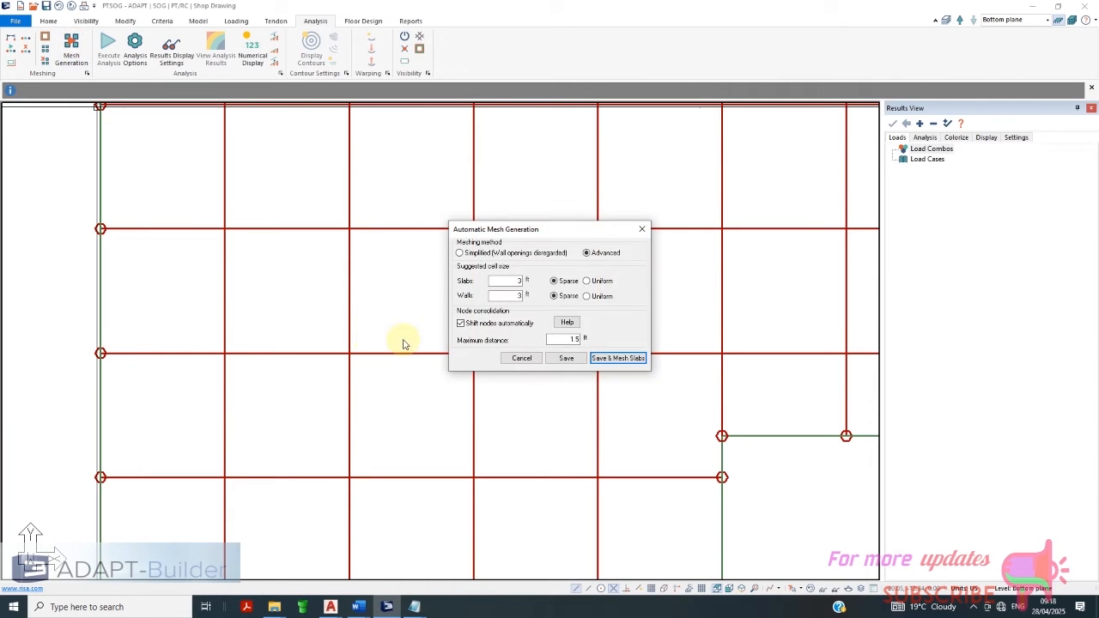
pyautogui.click(636, 361)
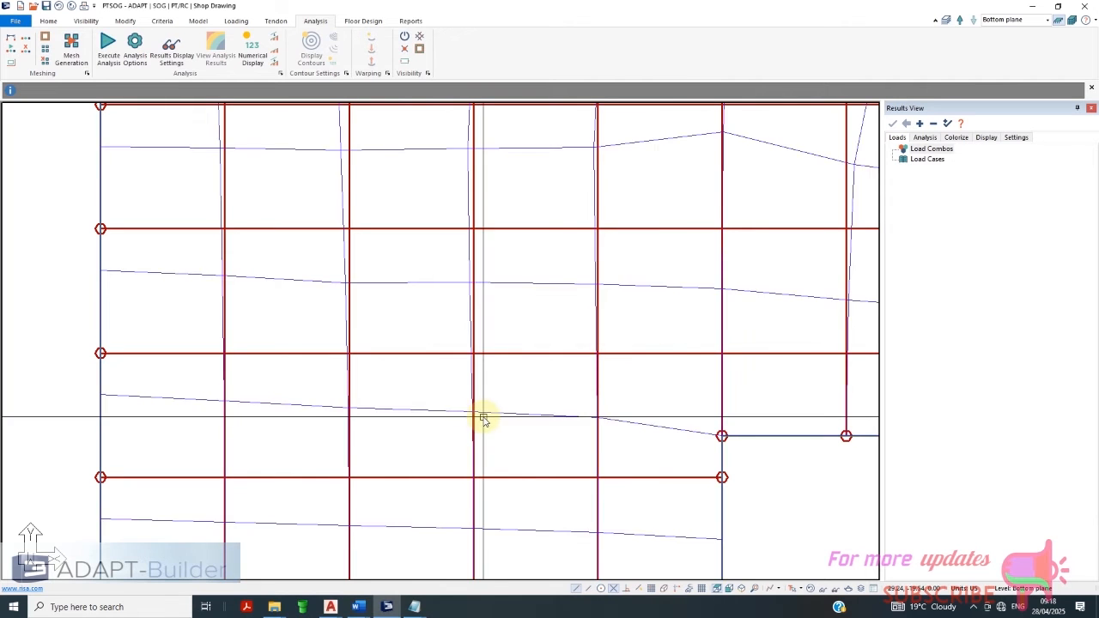
pyautogui.scroll(-1, 367, 298)
pyautogui.scroll(-6, 373, 307)
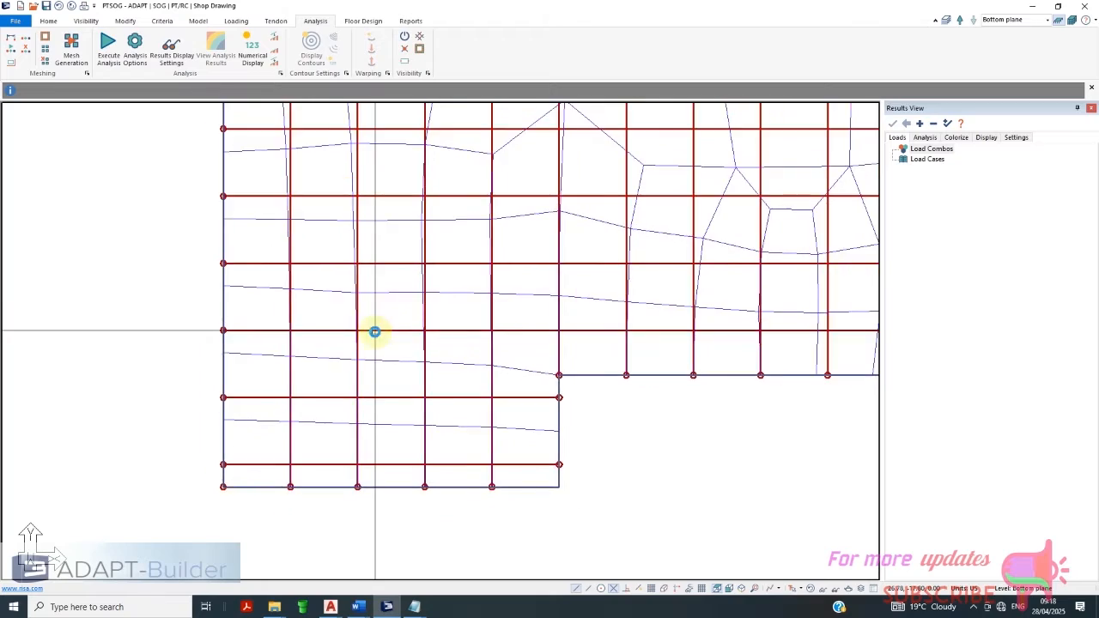
pyautogui.scroll(-6, 368, 391)
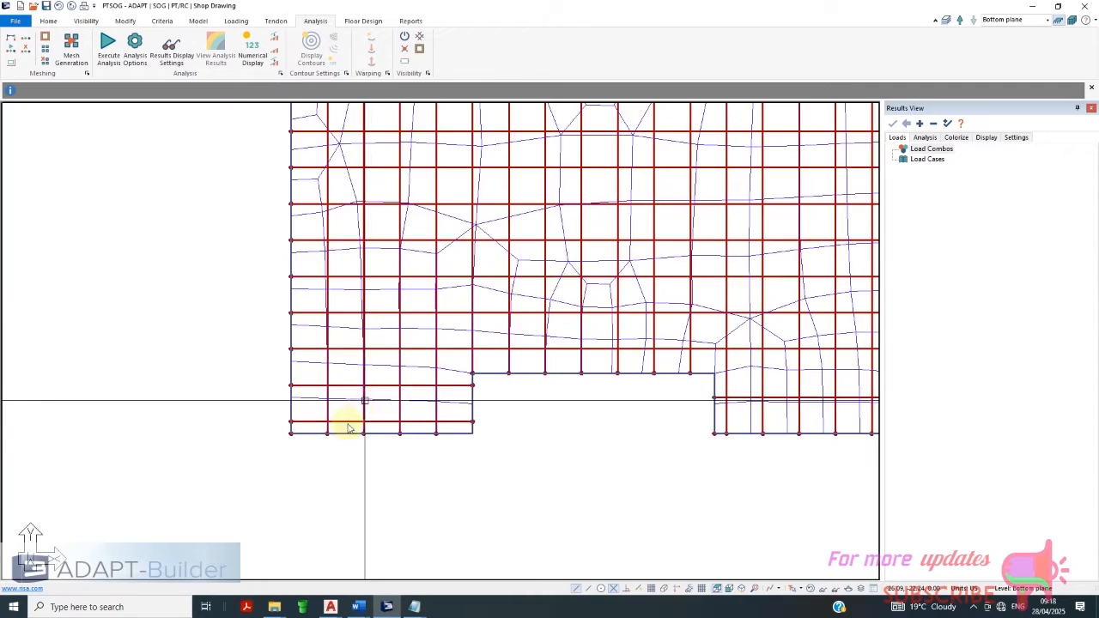
pyautogui.scroll(-6, 303, 462)
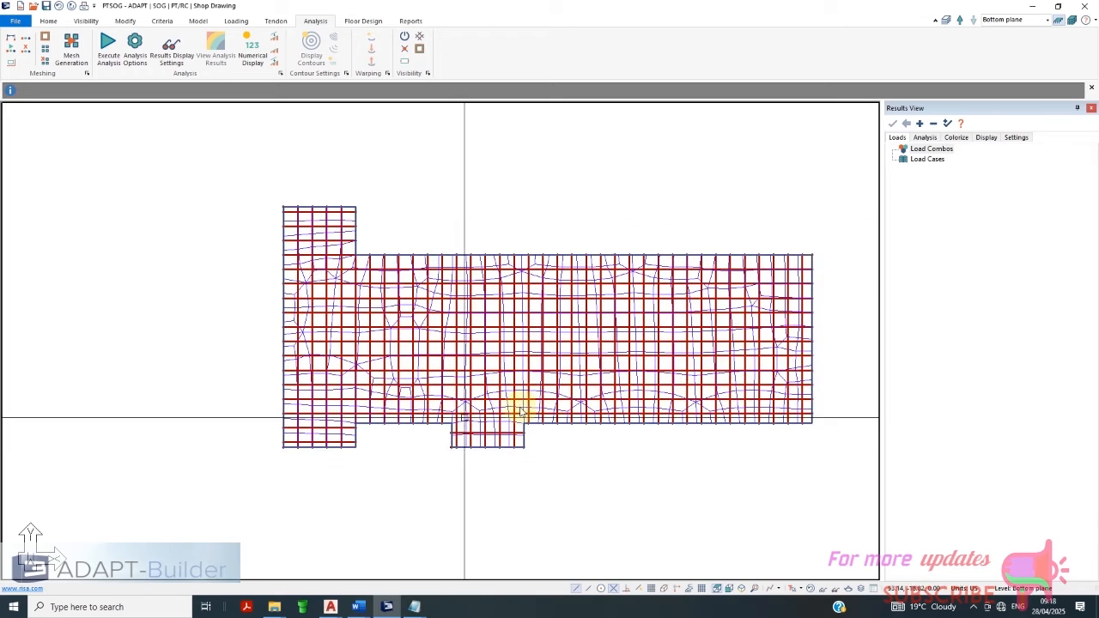
pyautogui.scroll(3, 455, 354)
pyautogui.scroll(1, 402, 360)
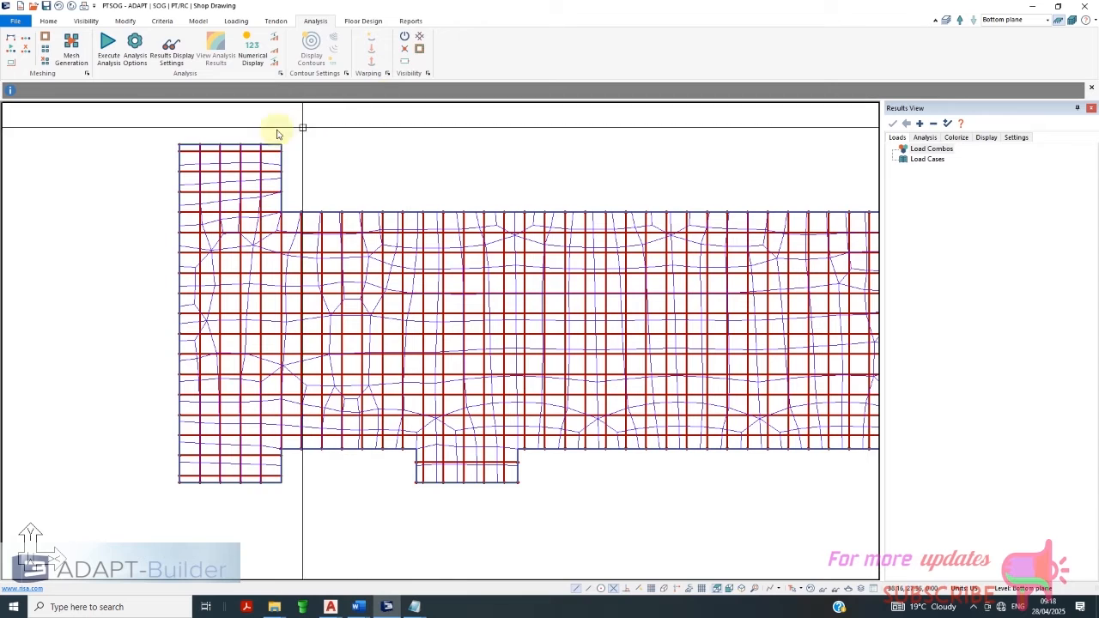
# Start the analysis of the meshed slab for the Service load combination with uncracked stiffness modifiers
pyautogui.click(108, 44)
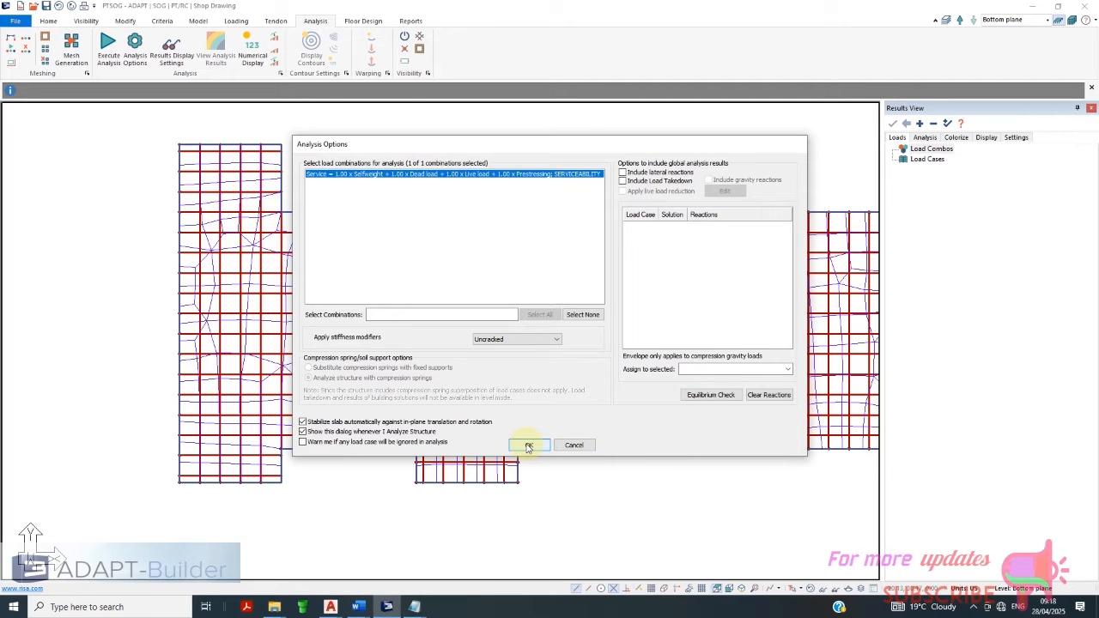
# Dismiss the analysis options without running the analysis and return to the meshed slab plan
pyautogui.click(573, 445)
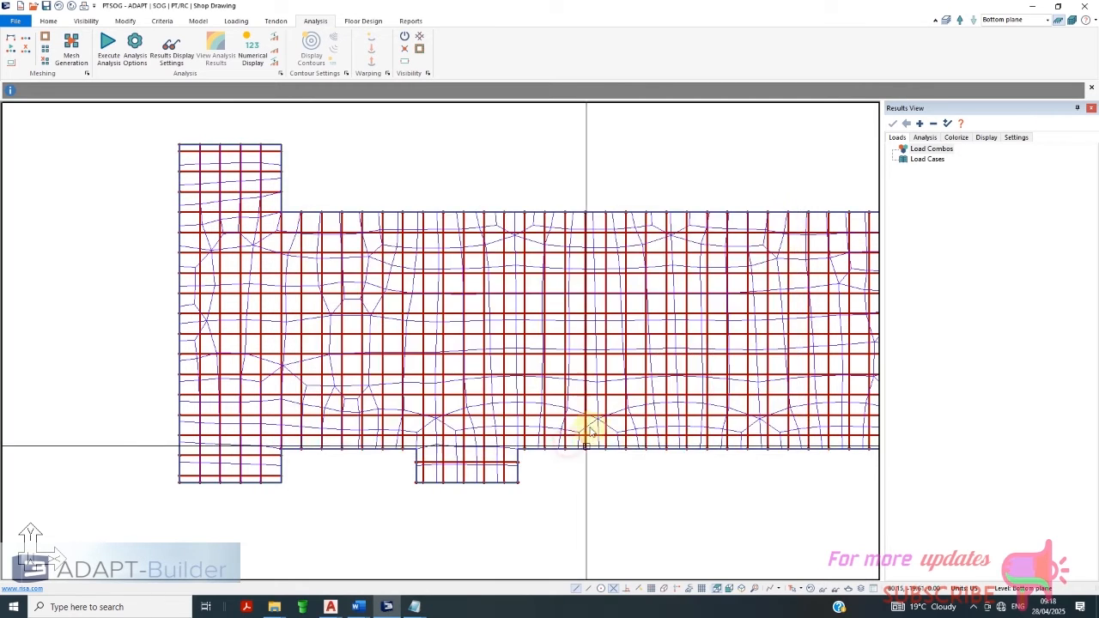
pyautogui.scroll(-2, 337, 299)
pyautogui.scroll(-1, 337, 304)
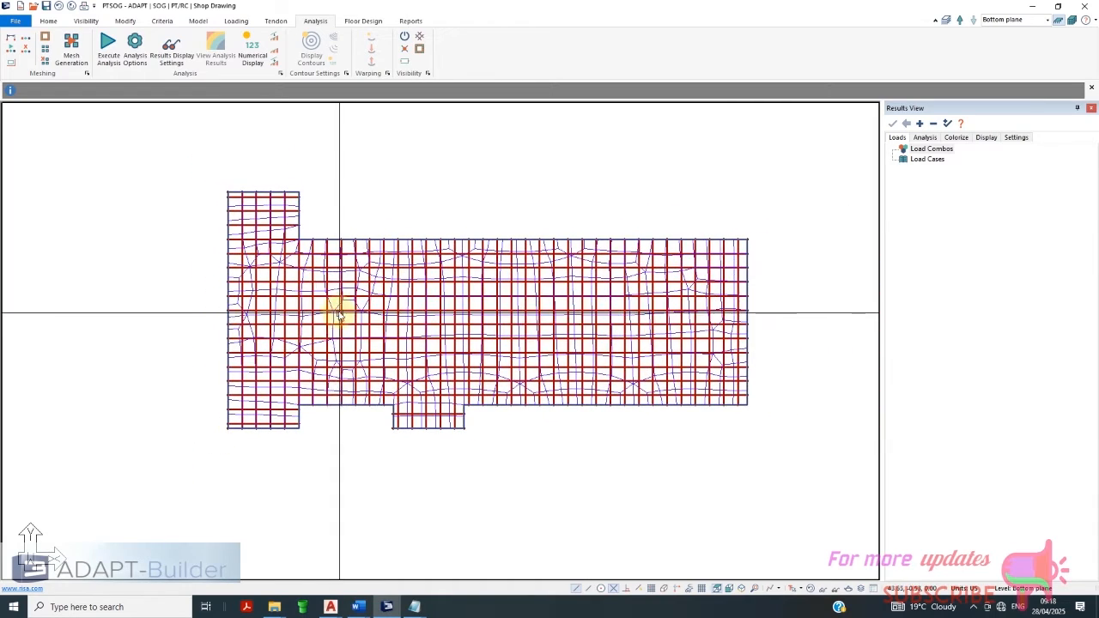
pyautogui.scroll(1, 302, 228)
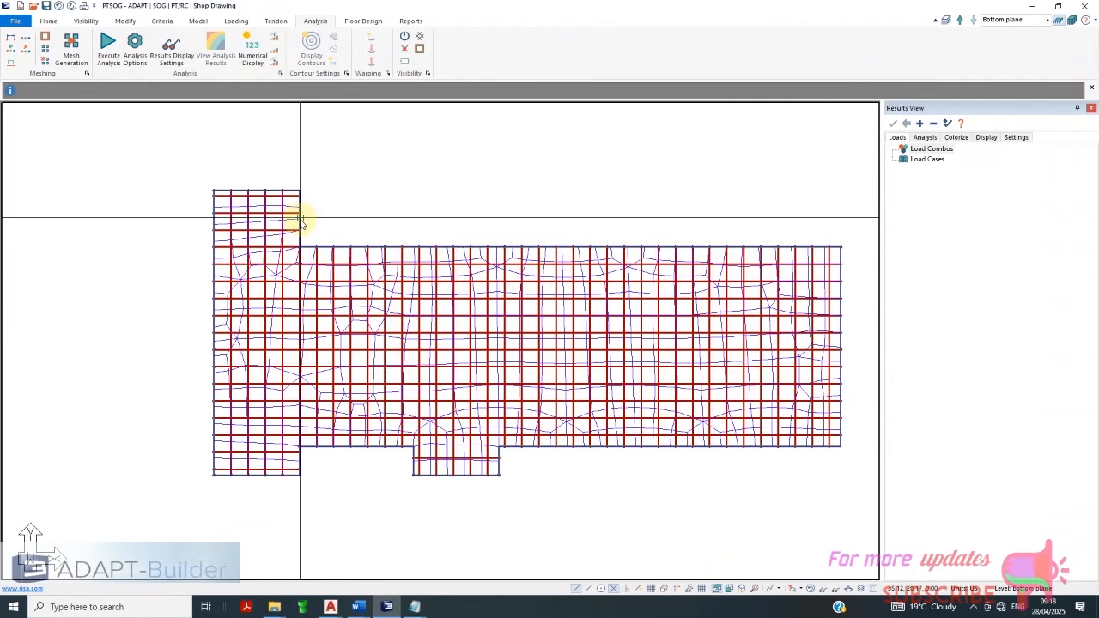
pyautogui.scroll(3, 297, 220)
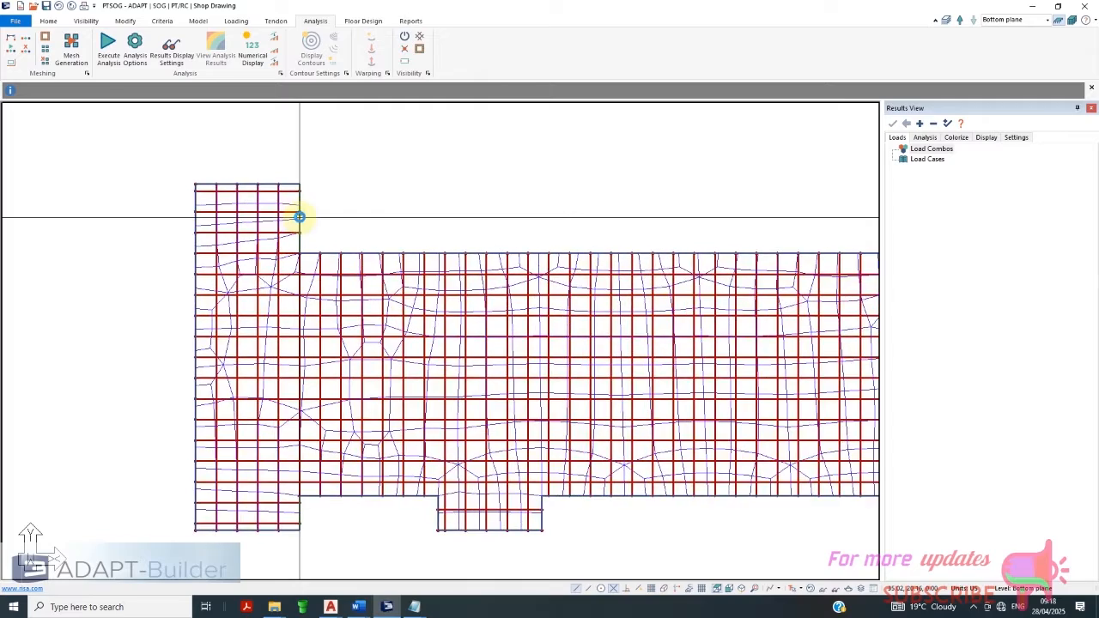
# Select the slab region and create an automatic 0.04 ksf dead-load patch over it with the Patch Load Wizard
pyautogui.click(236, 24)
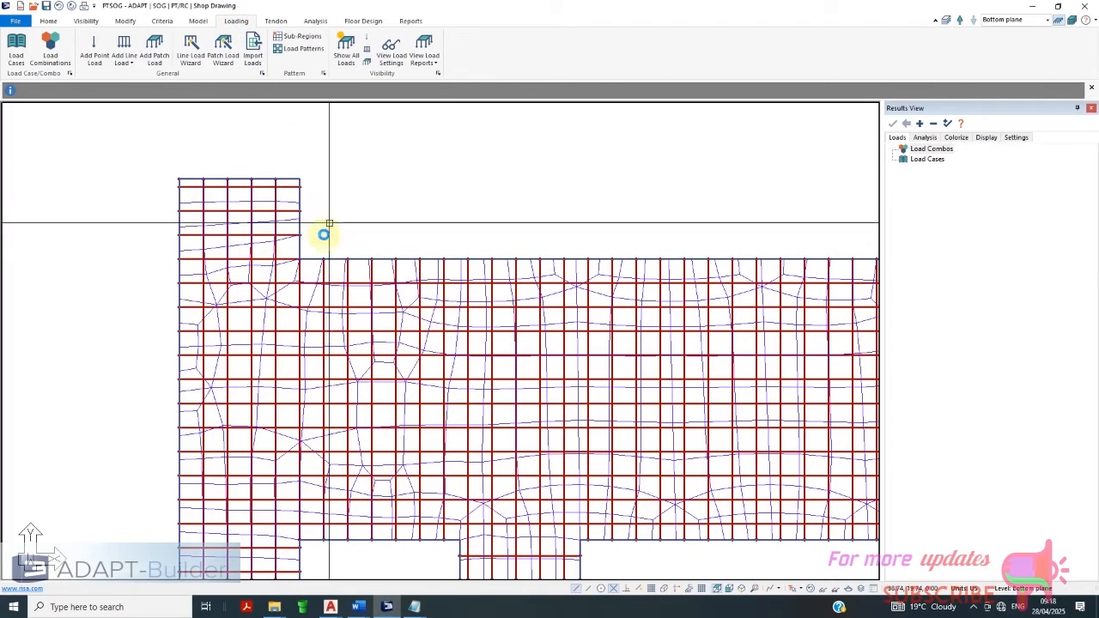
pyautogui.scroll(-2, 318, 242)
pyautogui.scroll(-4, 292, 271)
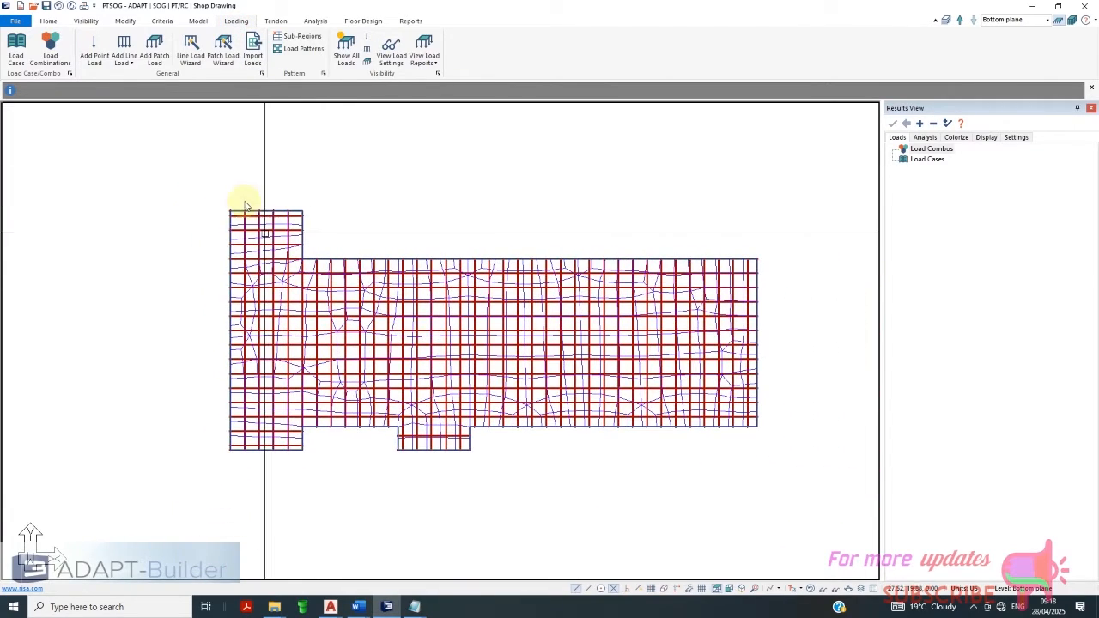
pyautogui.scroll(3, 241, 204)
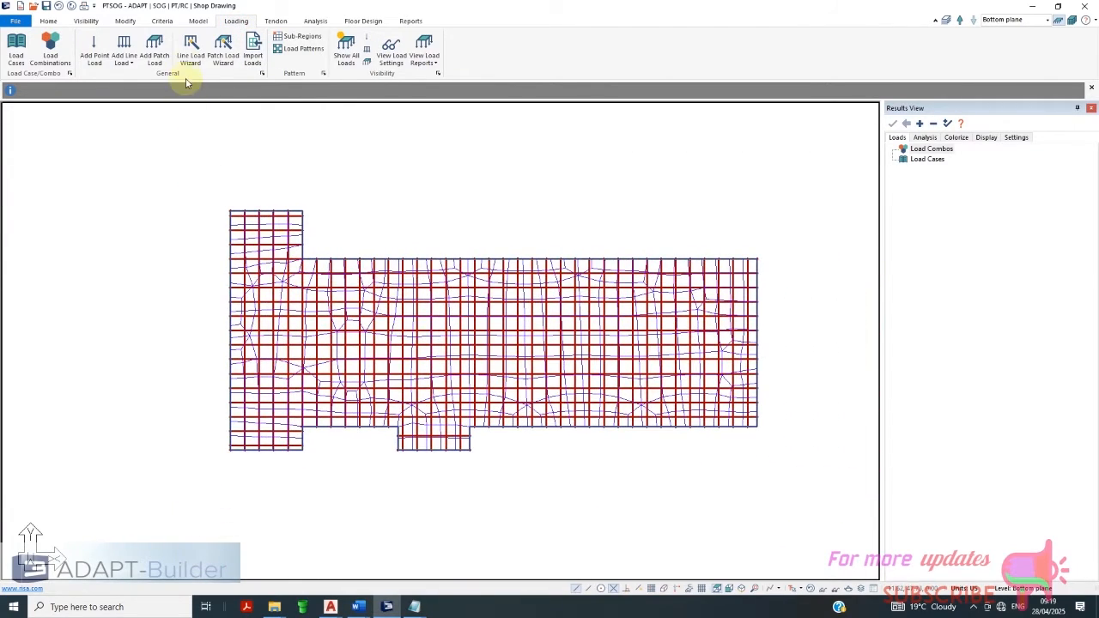
pyautogui.click(225, 50)
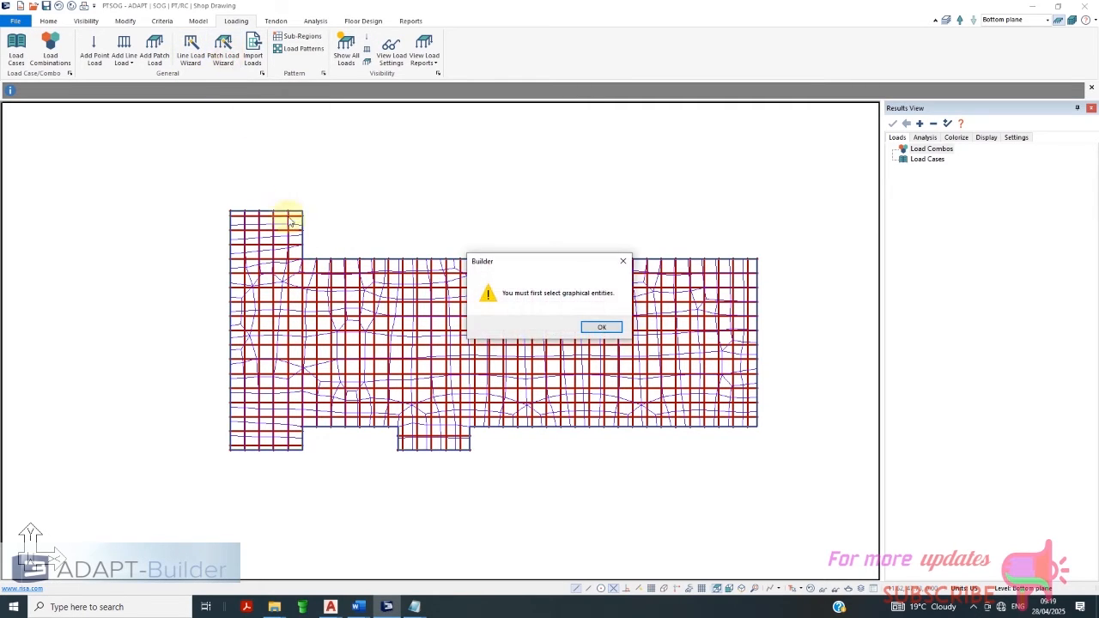
pyautogui.click(601, 329)
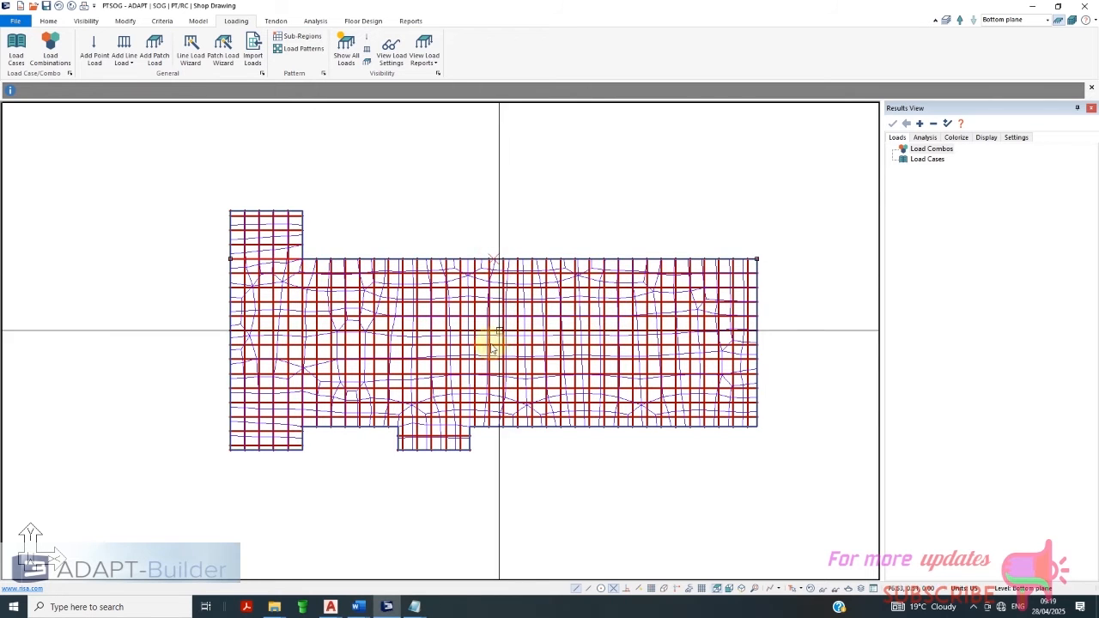
pyautogui.scroll(1, 844, 340)
pyautogui.scroll(2, 794, 335)
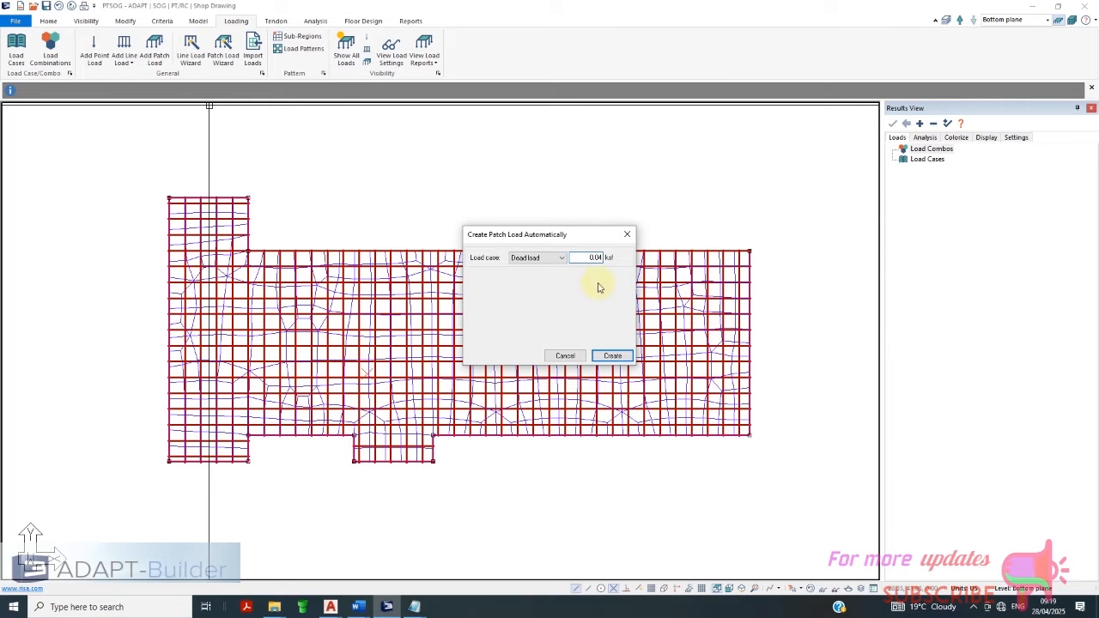
pyautogui.click(612, 356)
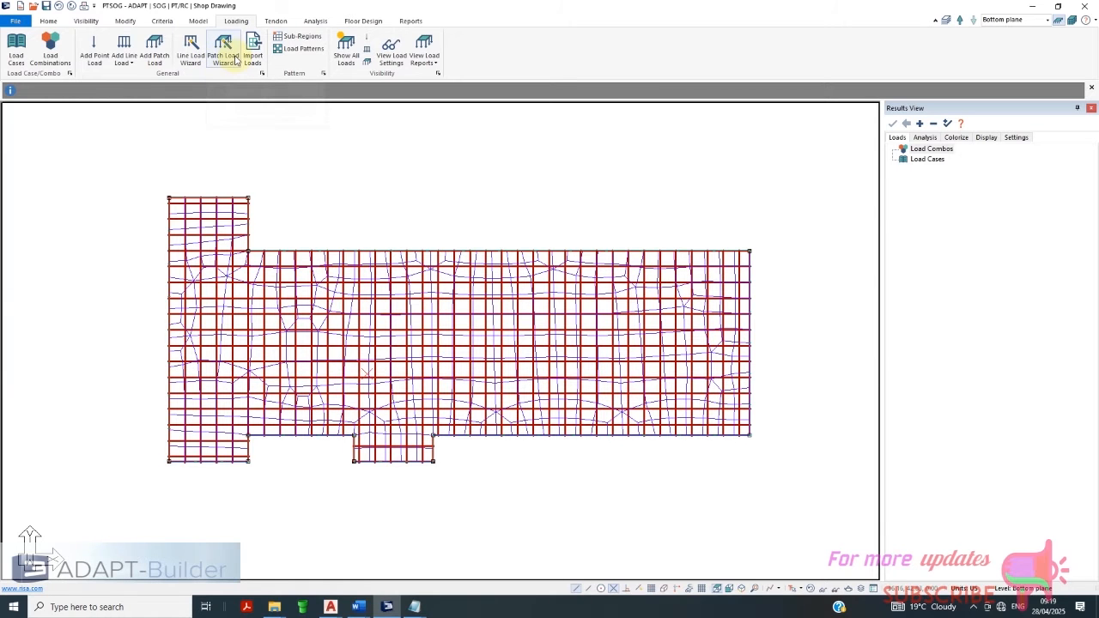
# Examine the patch load over the slab in an isometric view, and return to the plan view
pyautogui.scroll(3, 773, 312)
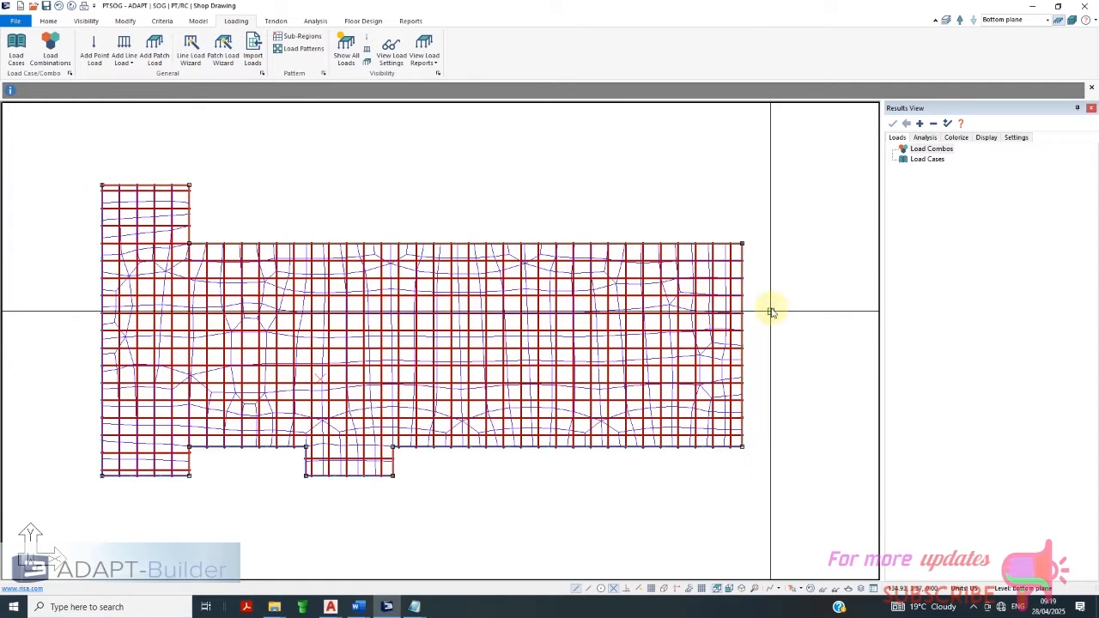
pyautogui.scroll(1, 734, 283)
pyautogui.scroll(-2, 660, 285)
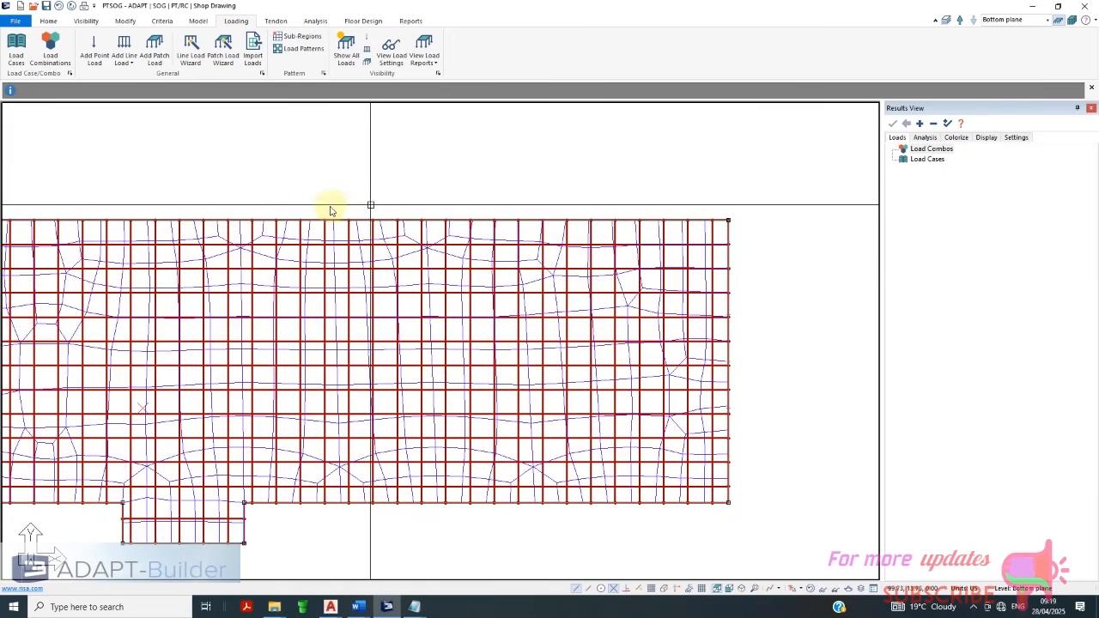
pyautogui.click(49, 21)
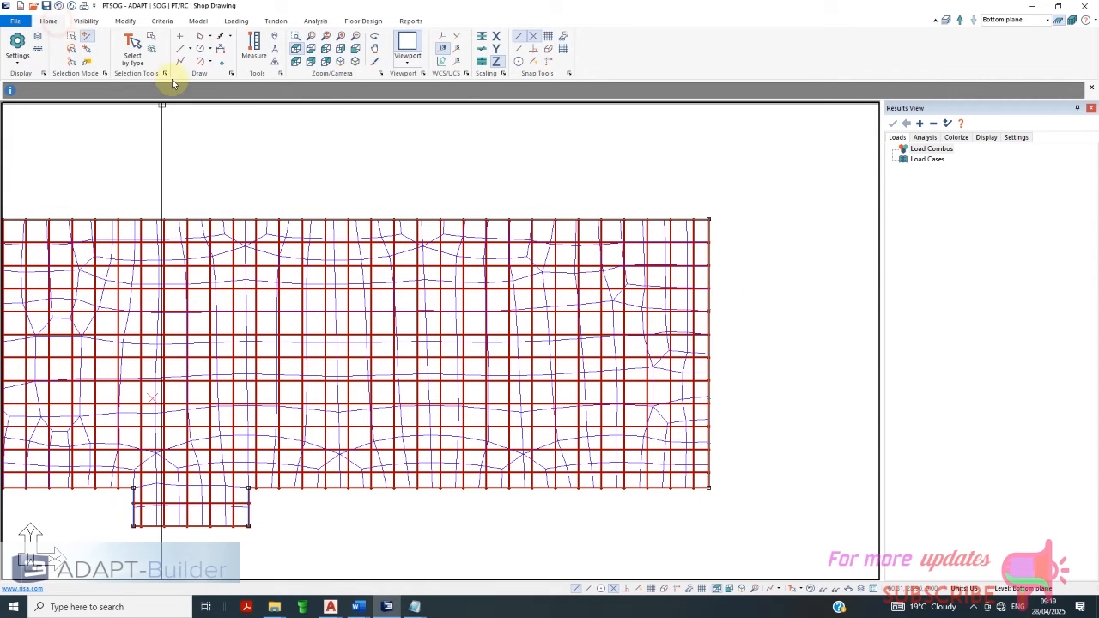
pyautogui.click(355, 61)
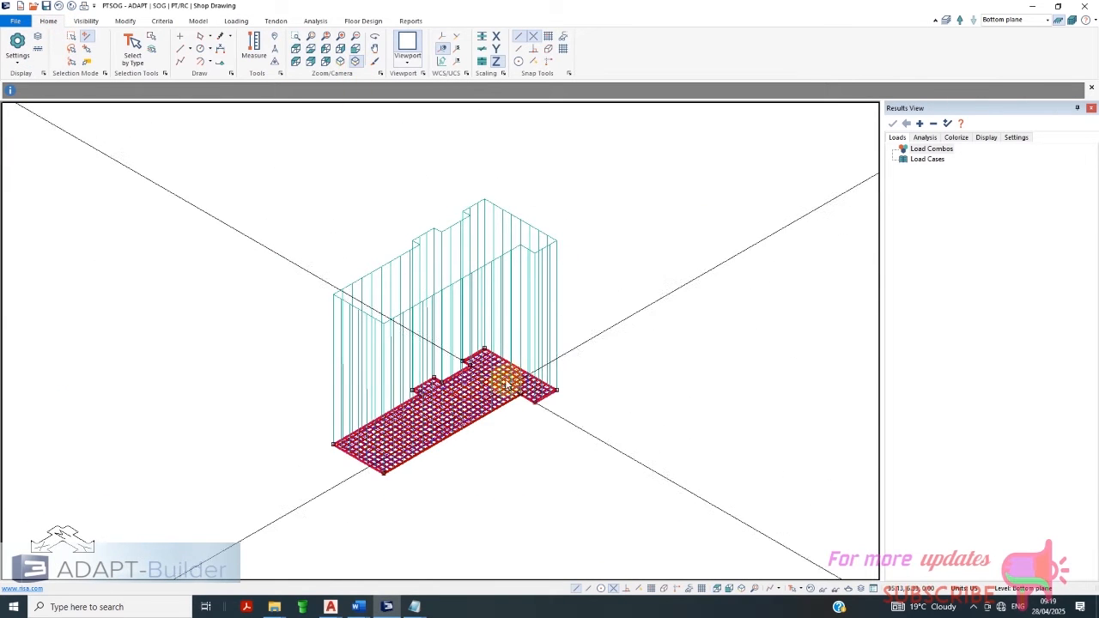
pyautogui.scroll(4, 417, 421)
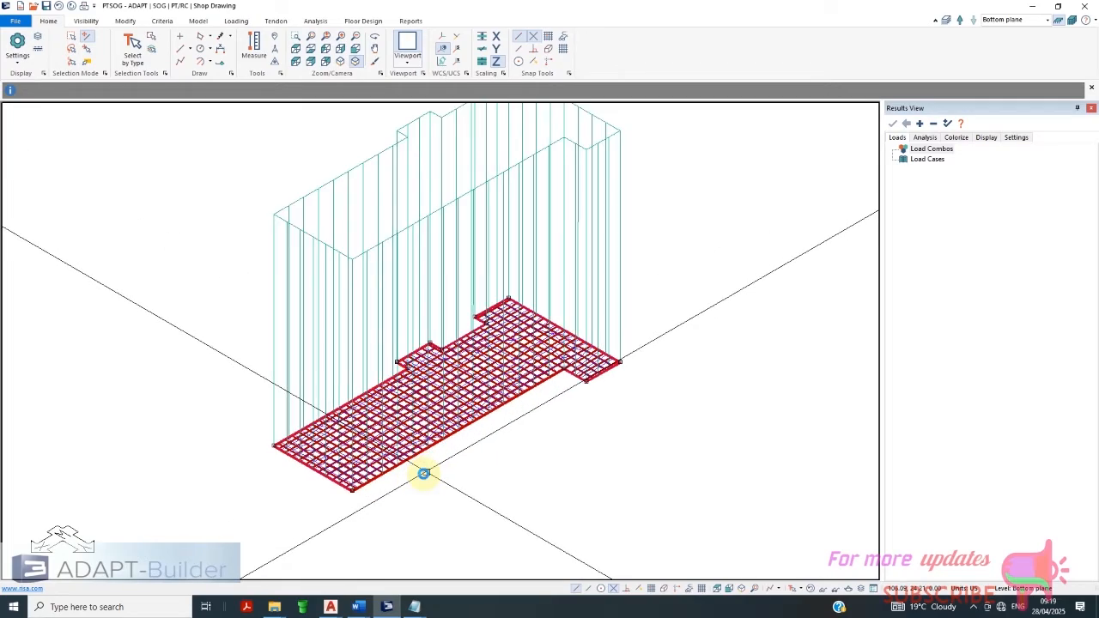
pyautogui.scroll(5, 424, 473)
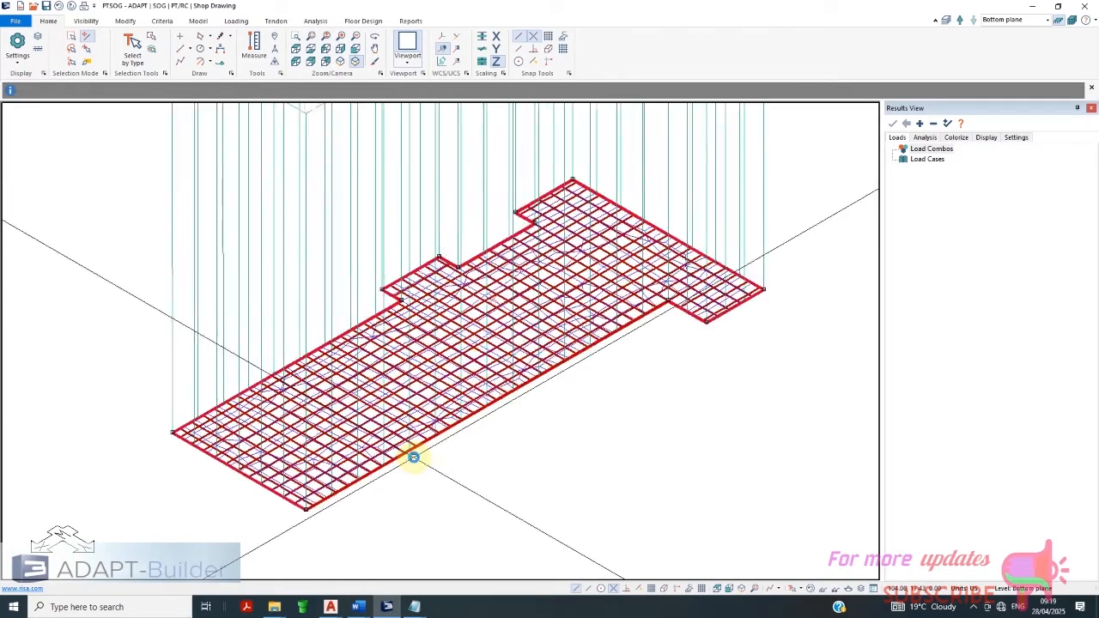
pyautogui.scroll(5, 413, 457)
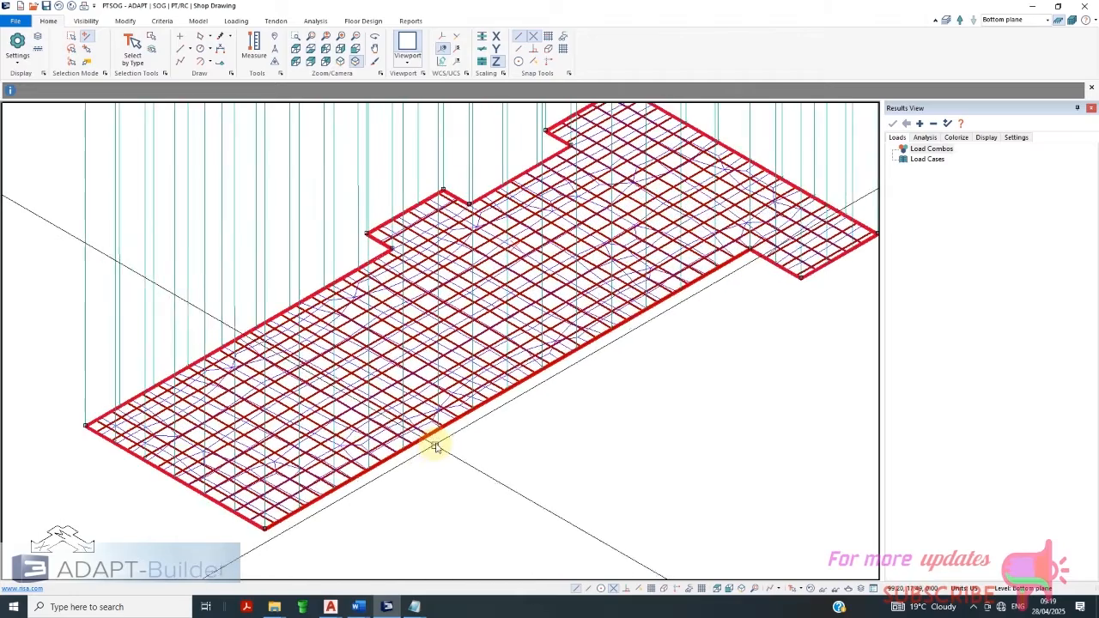
pyautogui.scroll(-5, 431, 446)
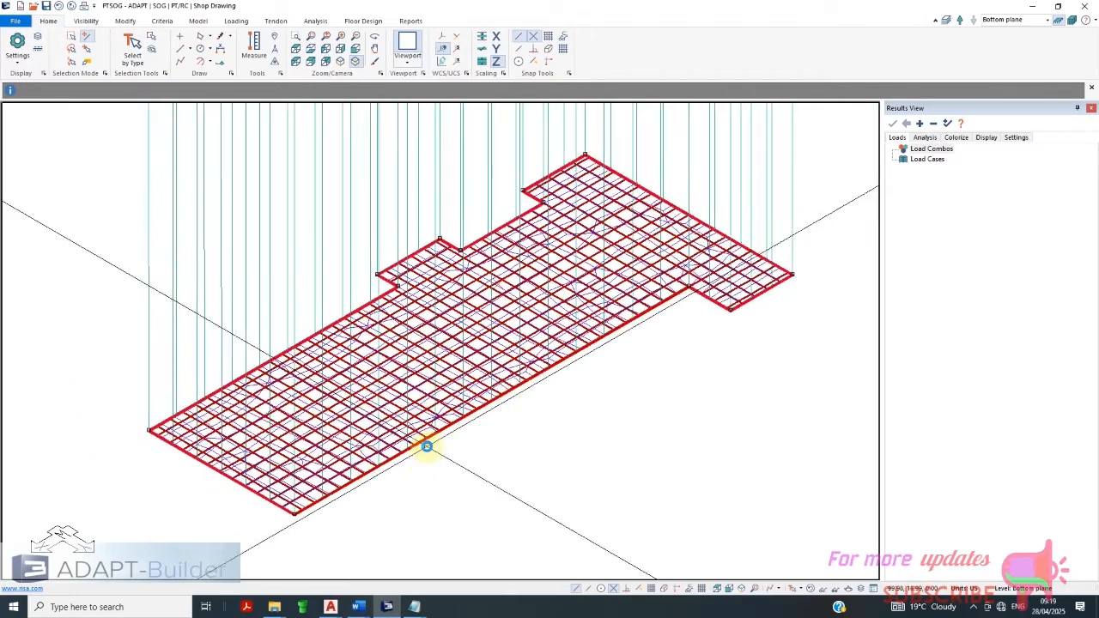
pyautogui.scroll(-3, 421, 445)
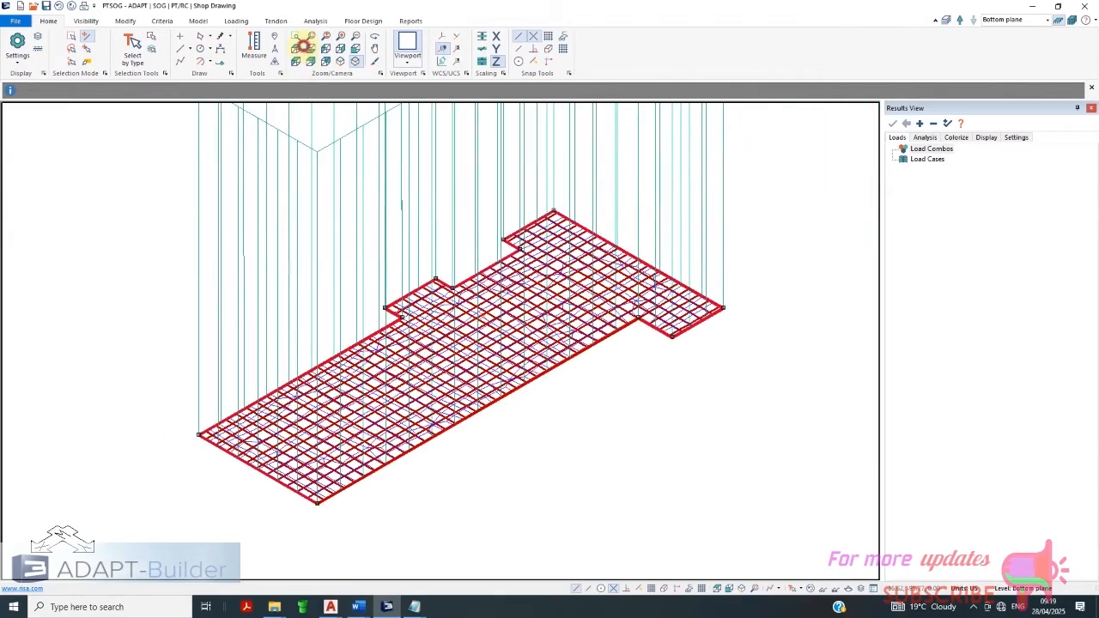
pyautogui.click(304, 47)
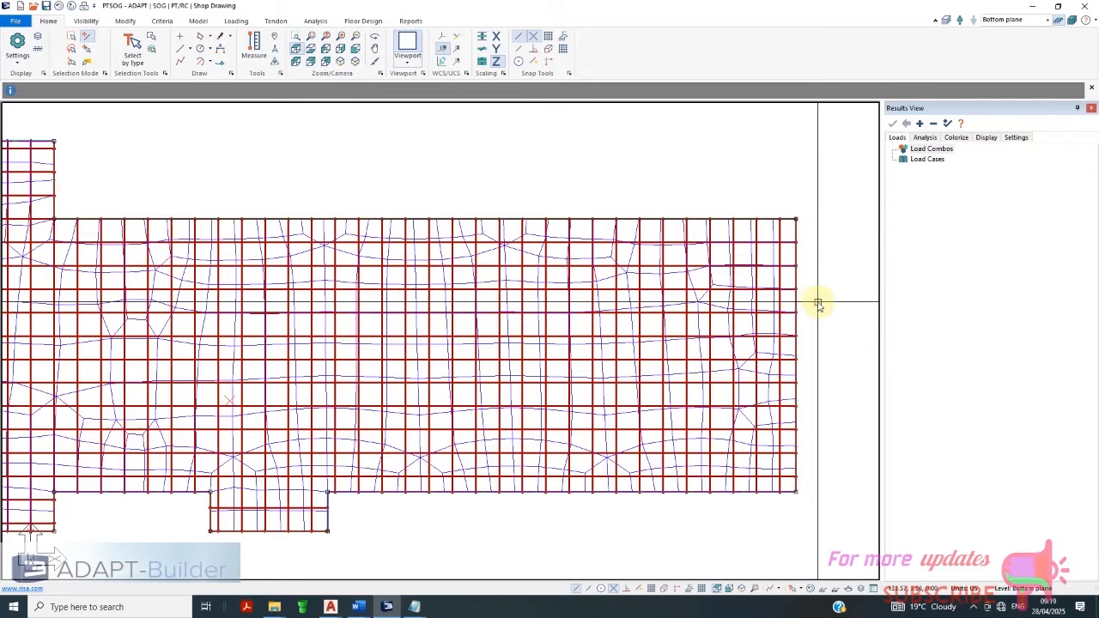
pyautogui.scroll(1, 819, 304)
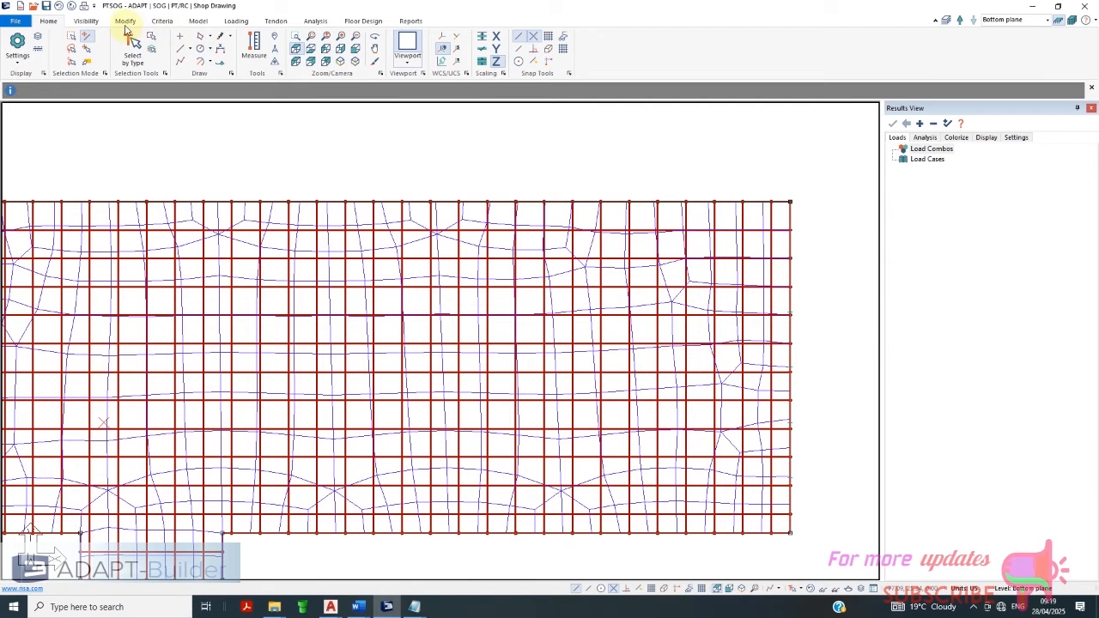
# Switch to an isometric view, window-select the patch load above the slab and delete it
pyautogui.click(242, 20)
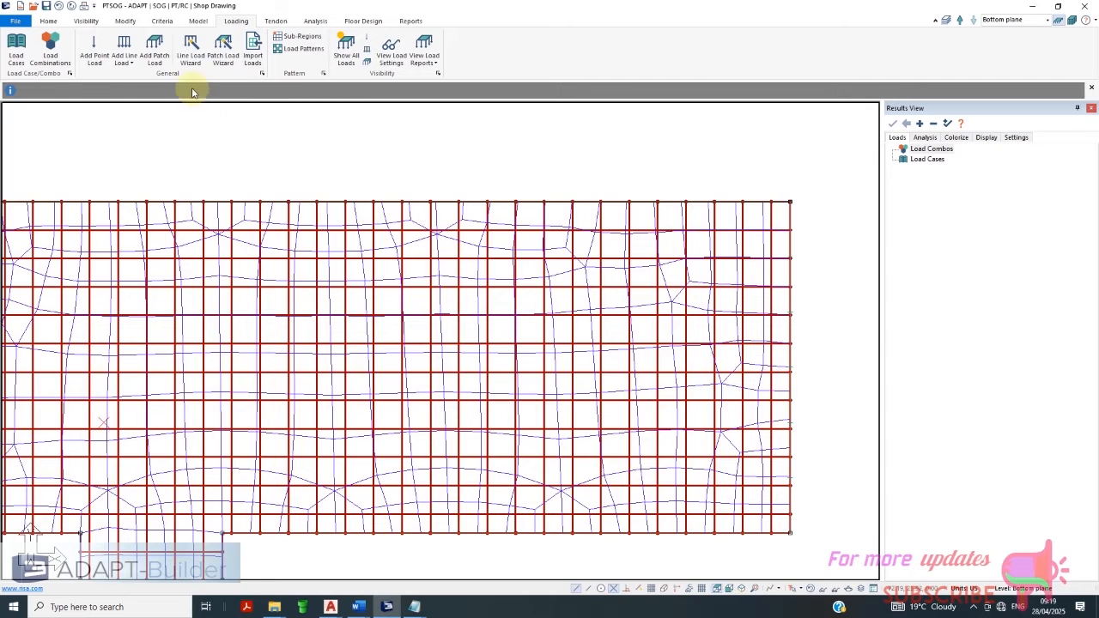
pyautogui.click(48, 20)
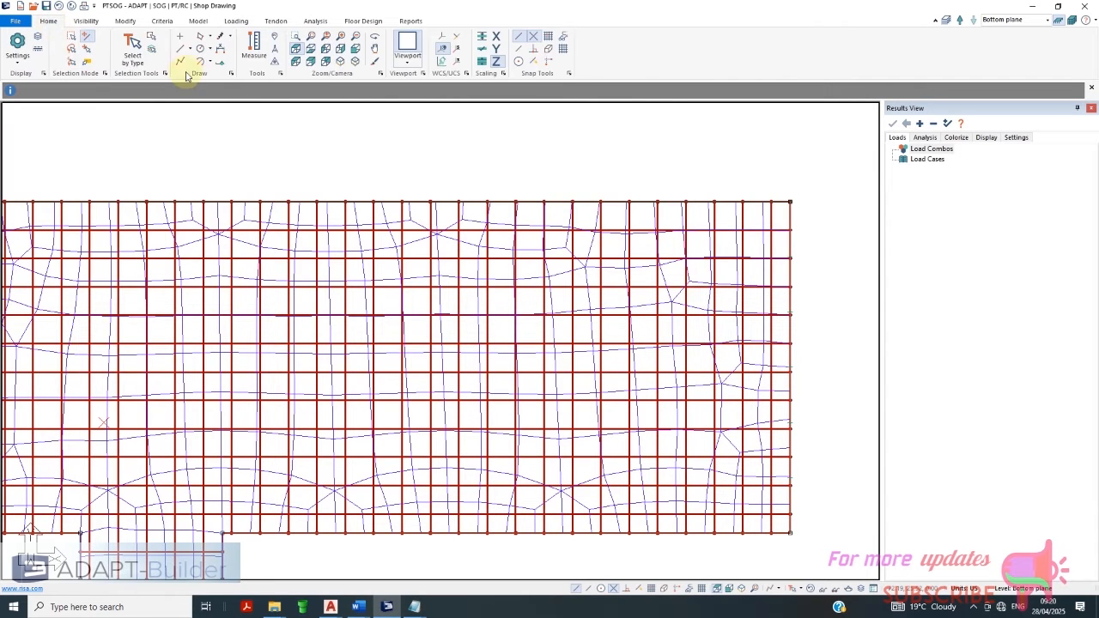
pyautogui.click(340, 63)
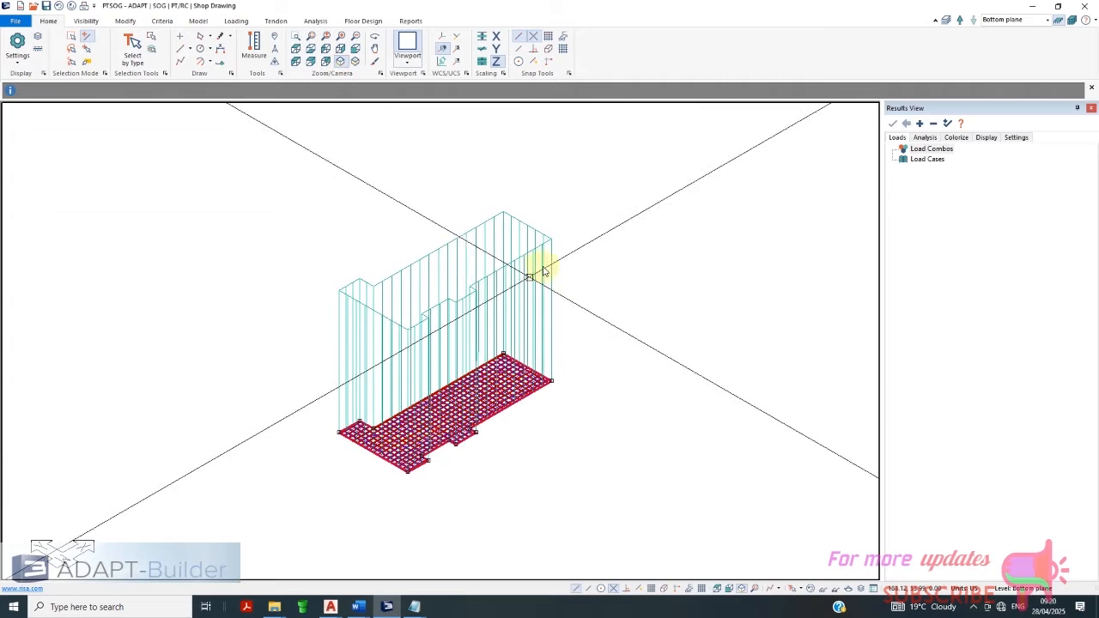
pyautogui.click(616, 147)
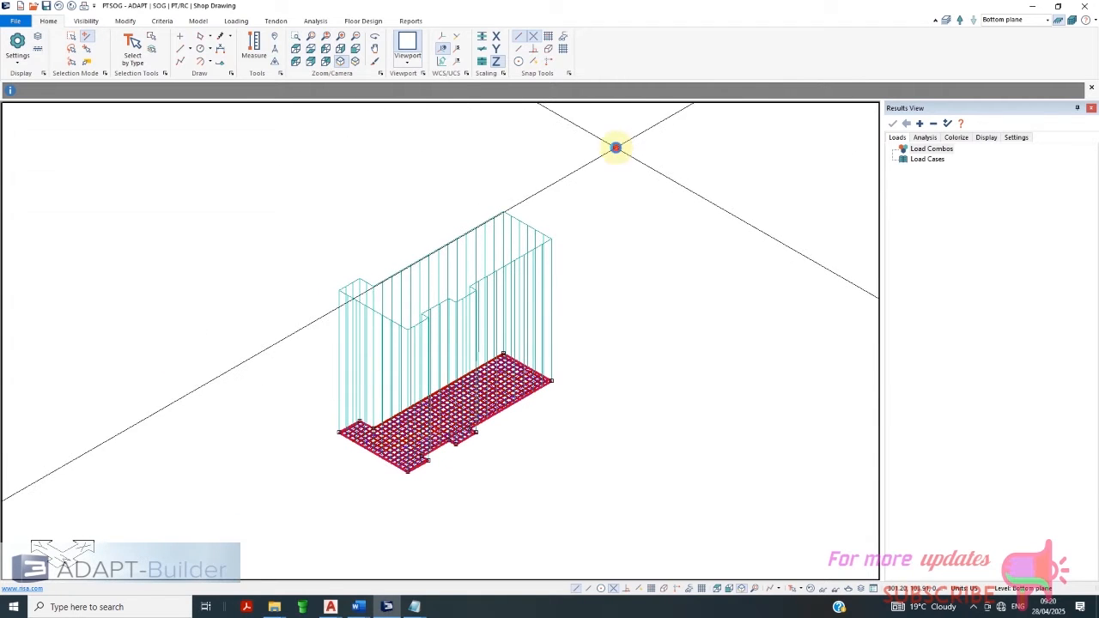
pyautogui.click(599, 277)
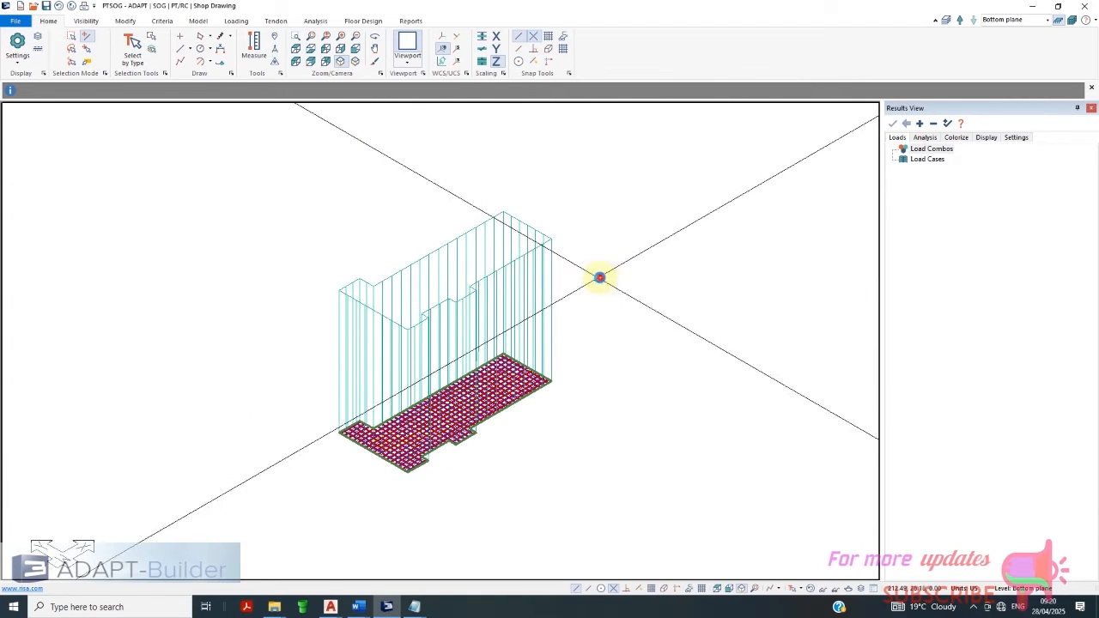
pyautogui.rightClick(589, 248)
pyautogui.click(626, 255)
pyautogui.click(598, 167)
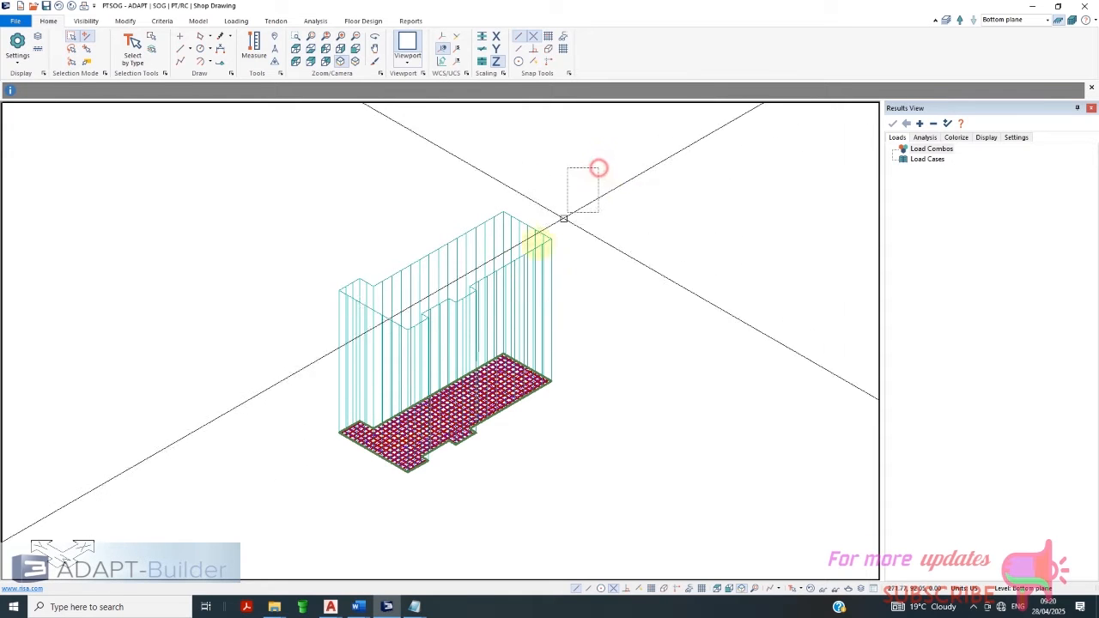
pyautogui.click(287, 343)
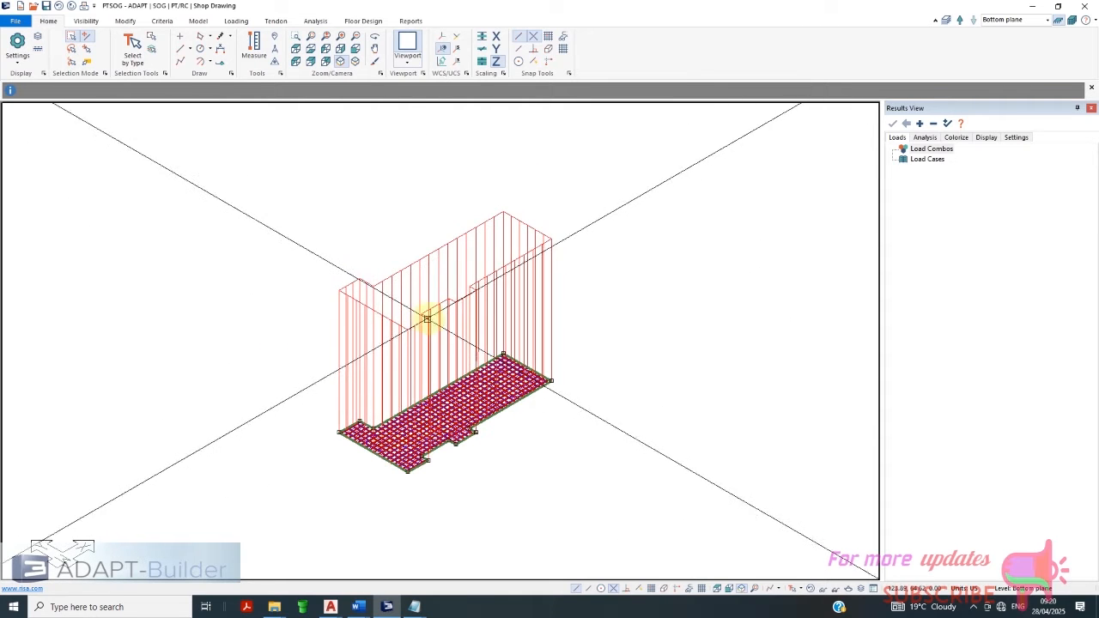
pyautogui.press('Delete')
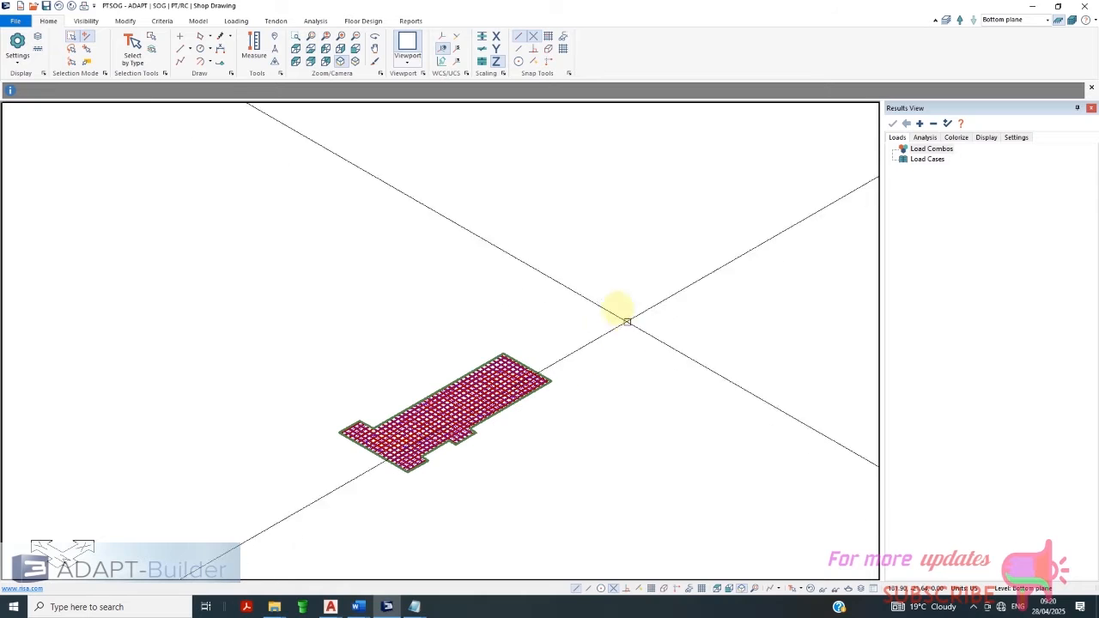
# Inspect the slab boundary and mesh in the isometric view for remaining load entities
pyautogui.scroll(1, 306, 156)
pyautogui.scroll(3, 485, 451)
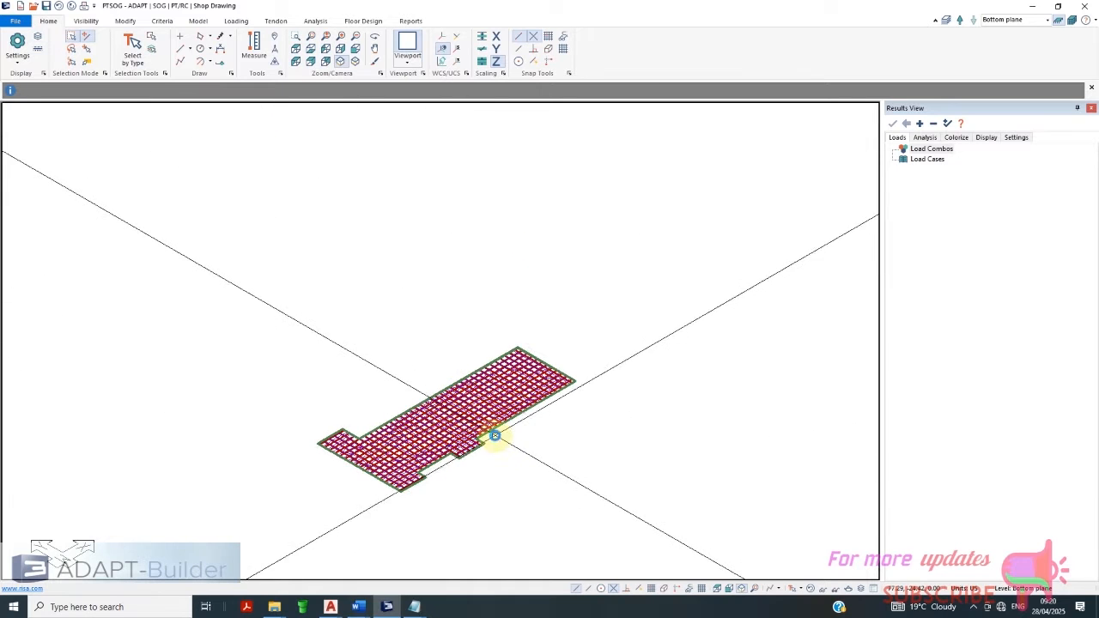
pyautogui.scroll(2, 496, 436)
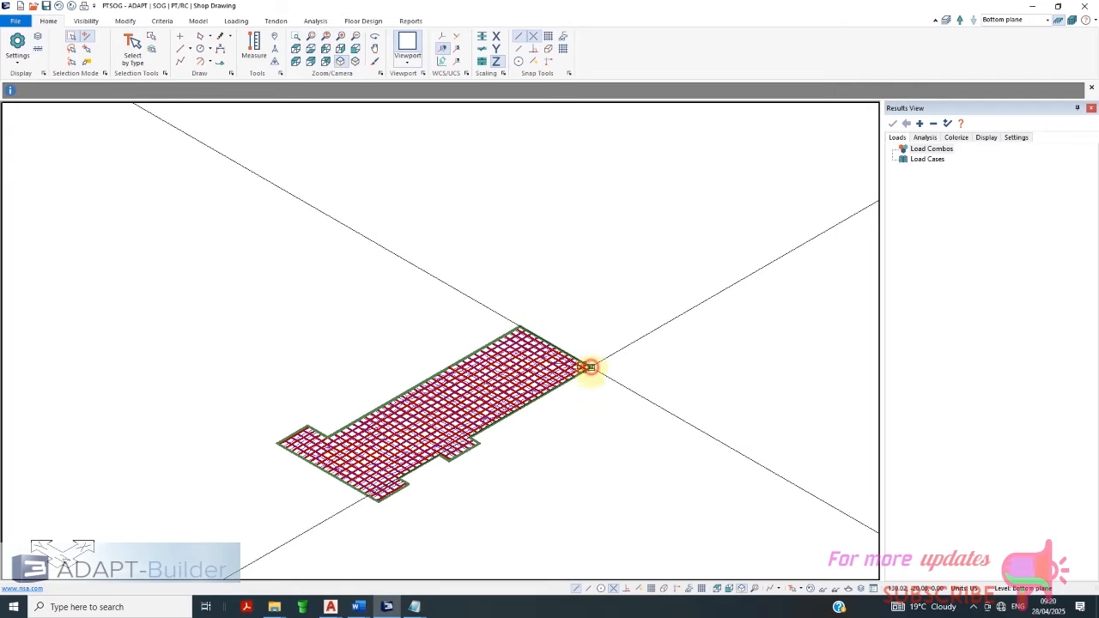
pyautogui.scroll(2, 497, 474)
pyautogui.scroll(-1, 425, 474)
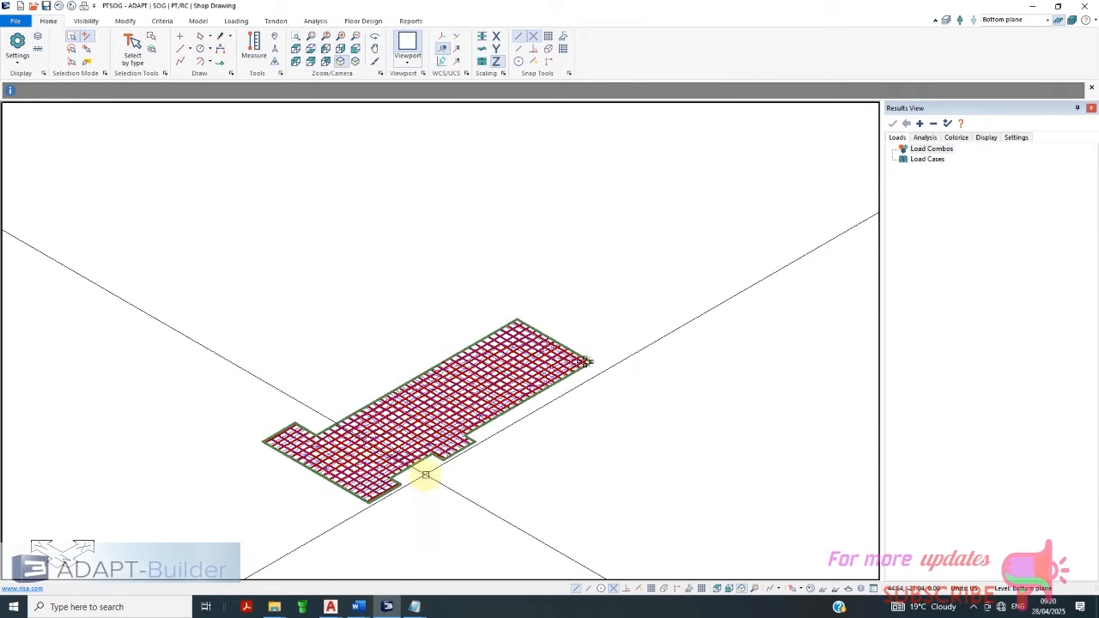
pyautogui.scroll(3, 399, 472)
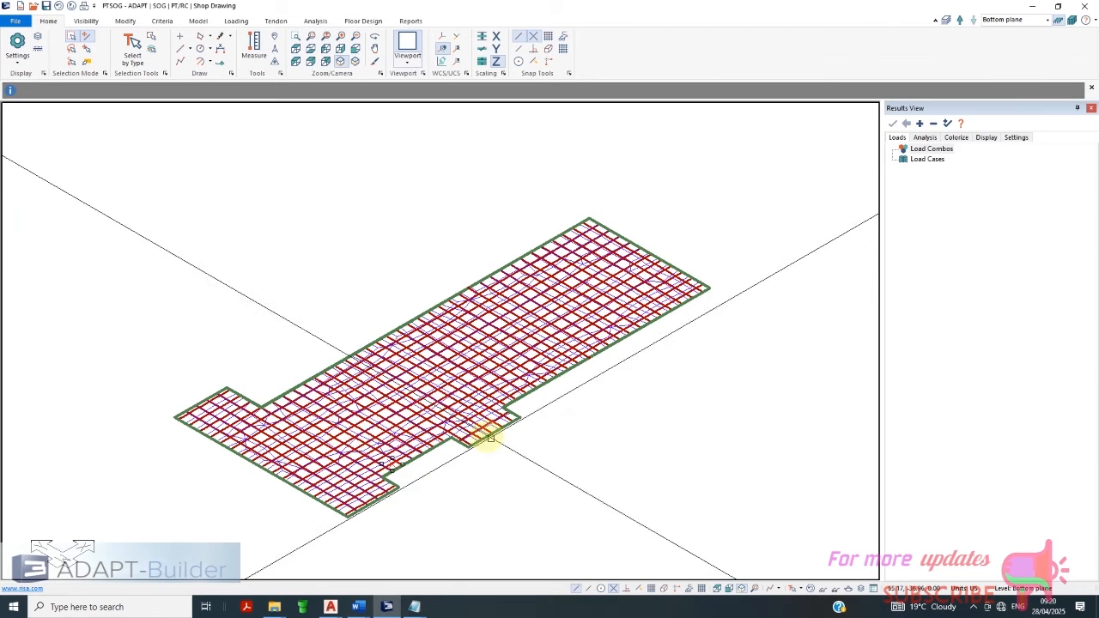
pyautogui.rightClick(517, 432)
pyautogui.click(537, 246)
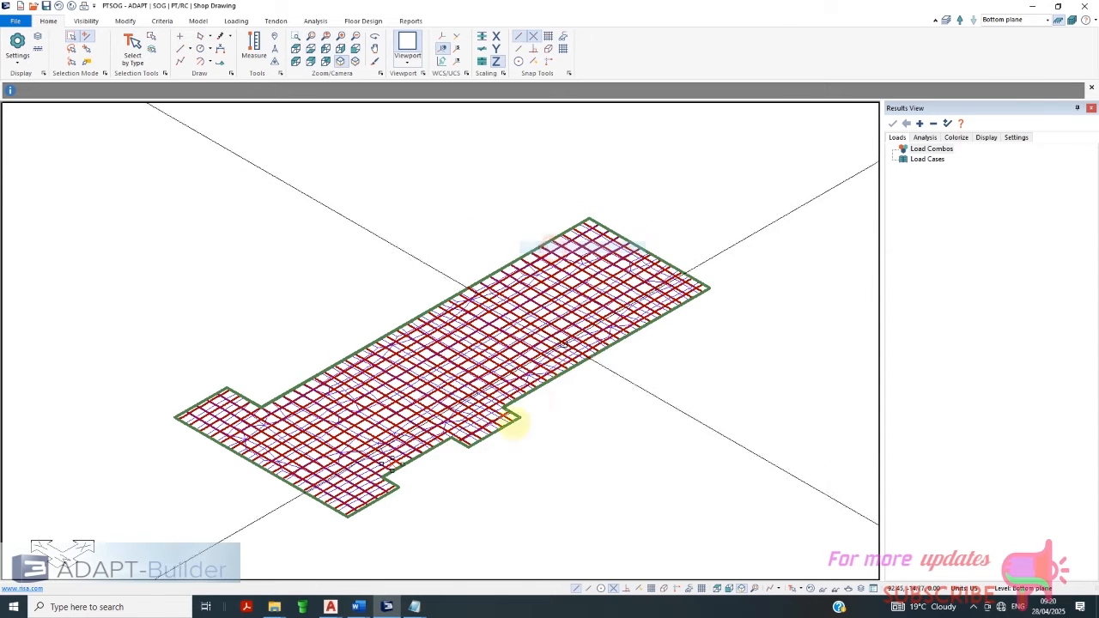
# Return to the plan view, accept the current operation and select the whole slab region by its boundary
pyautogui.scroll(2, 422, 490)
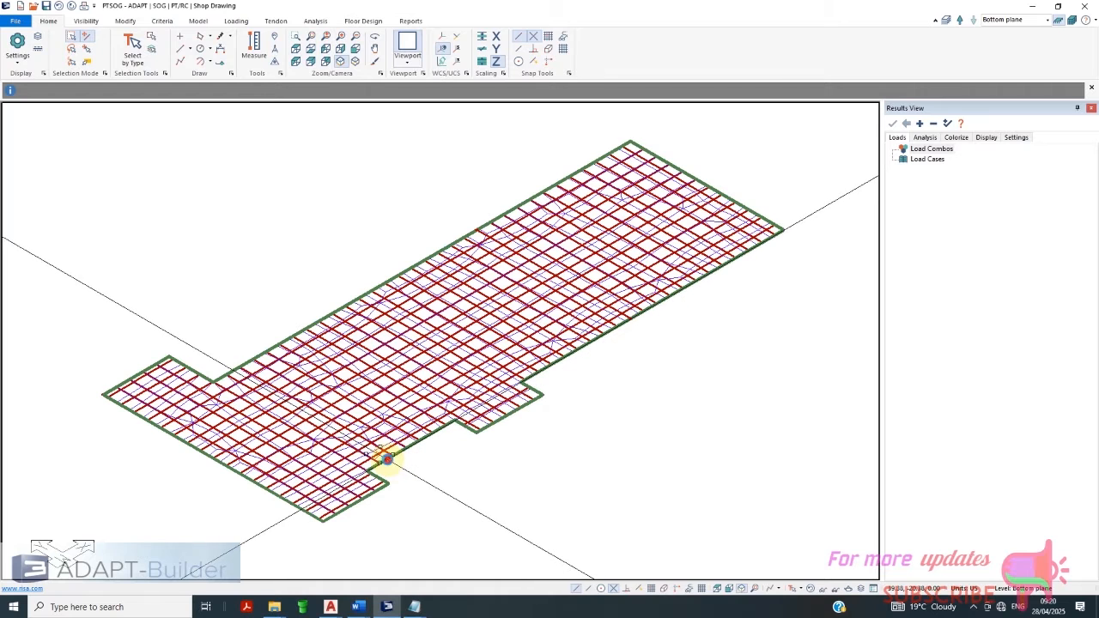
pyautogui.click(297, 50)
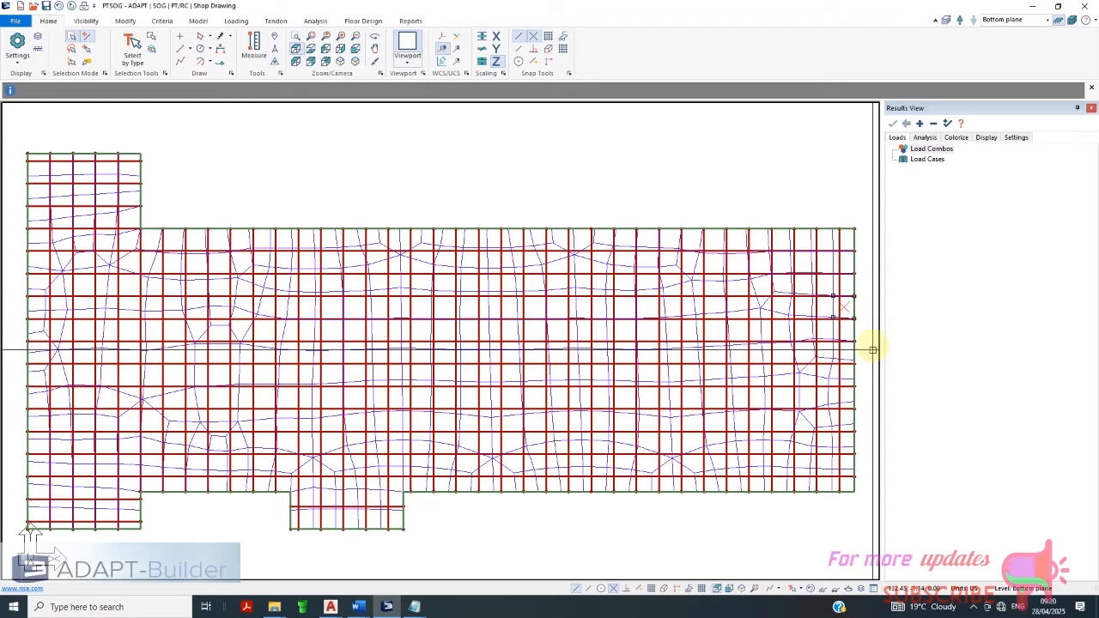
pyautogui.scroll(2, 864, 314)
pyautogui.rightClick(395, 165)
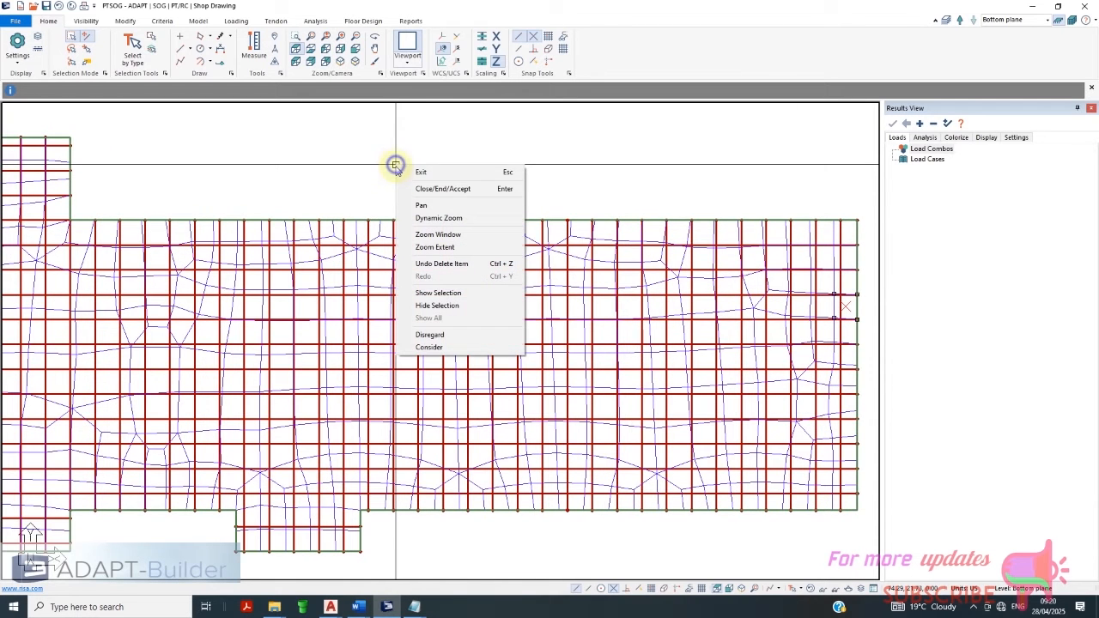
pyautogui.click(436, 190)
pyautogui.rightClick(670, 209)
pyautogui.click(702, 215)
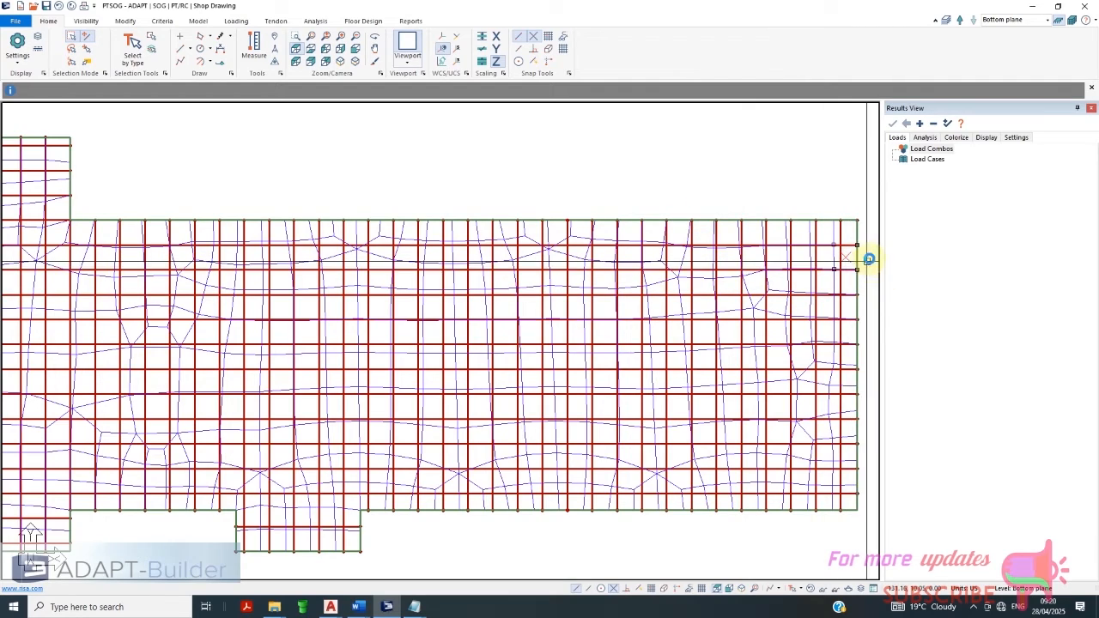
pyautogui.scroll(2, 869, 258)
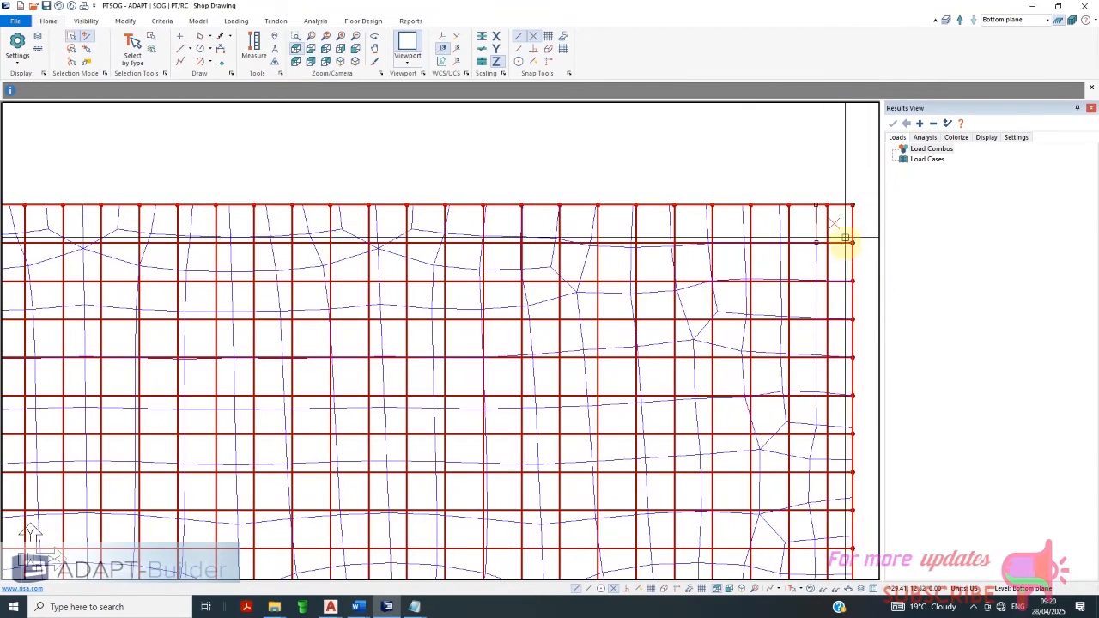
pyautogui.scroll(-2, 511, 152)
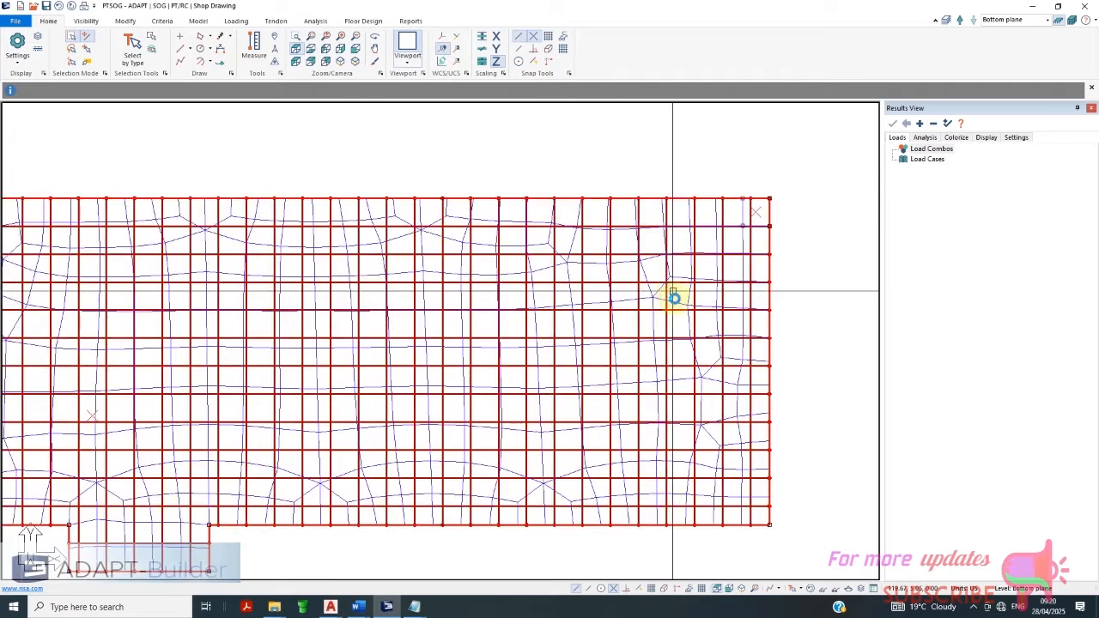
pyautogui.scroll(-3, 674, 297)
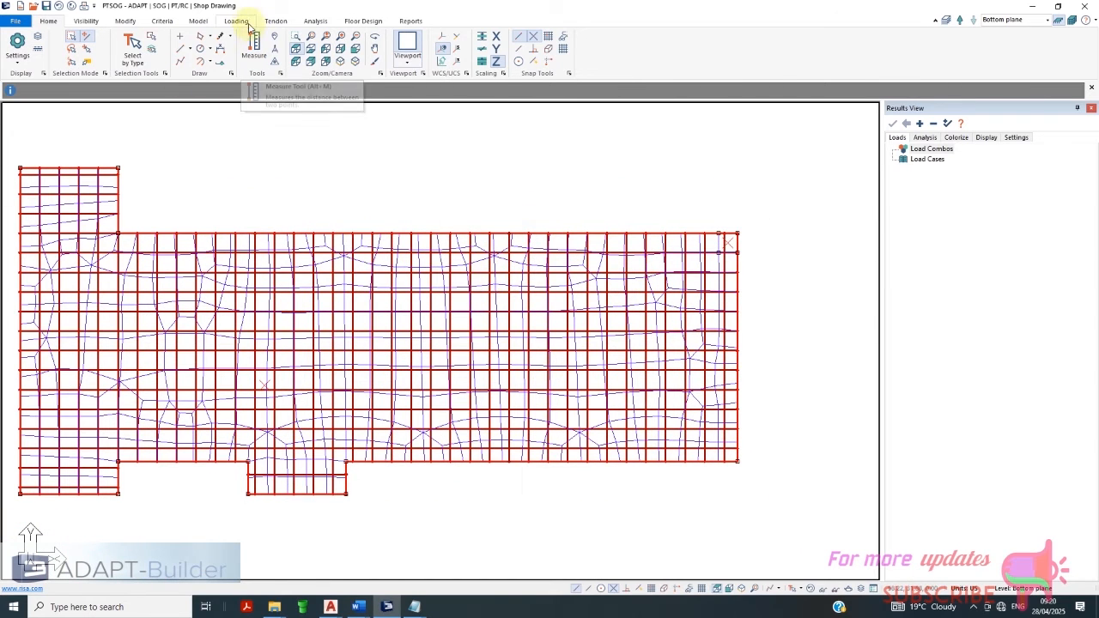
# Create automatic patch loads over the selected slab with the Patch Load Wizard: 0.04 ksf live load and 0.01 ksf dead load
pyautogui.click(236, 21)
pyautogui.click(221, 51)
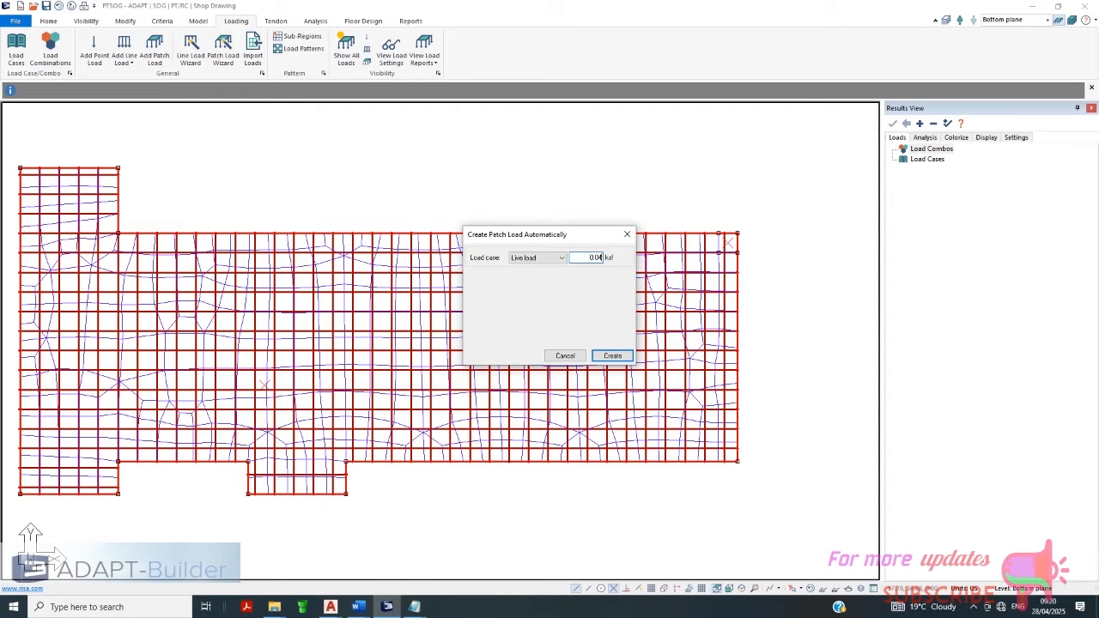
pyautogui.click(617, 356)
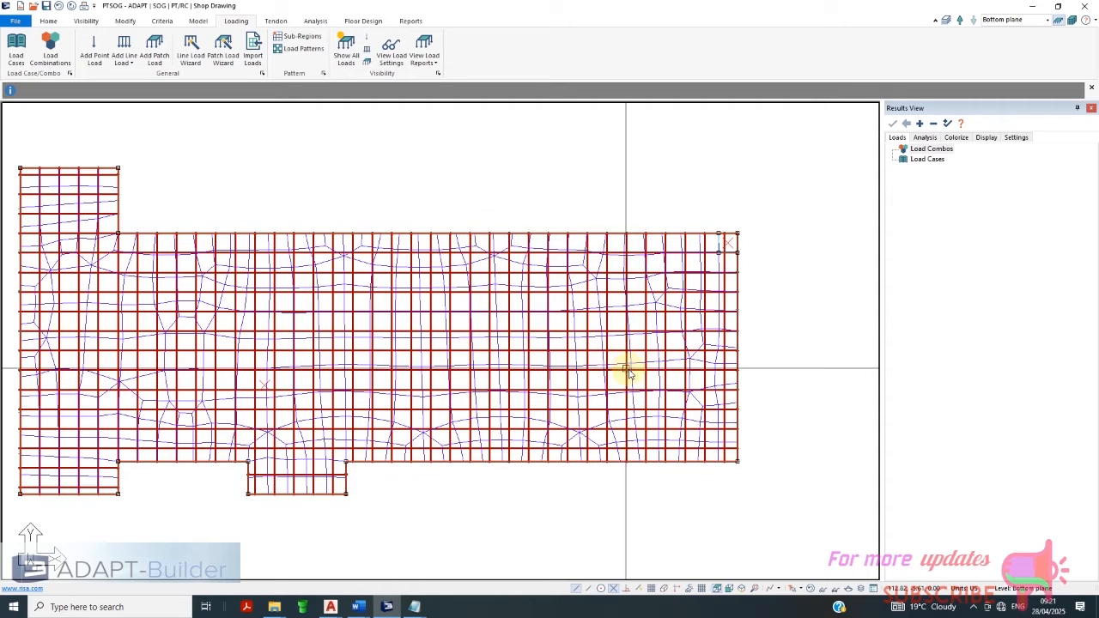
pyautogui.click(225, 51)
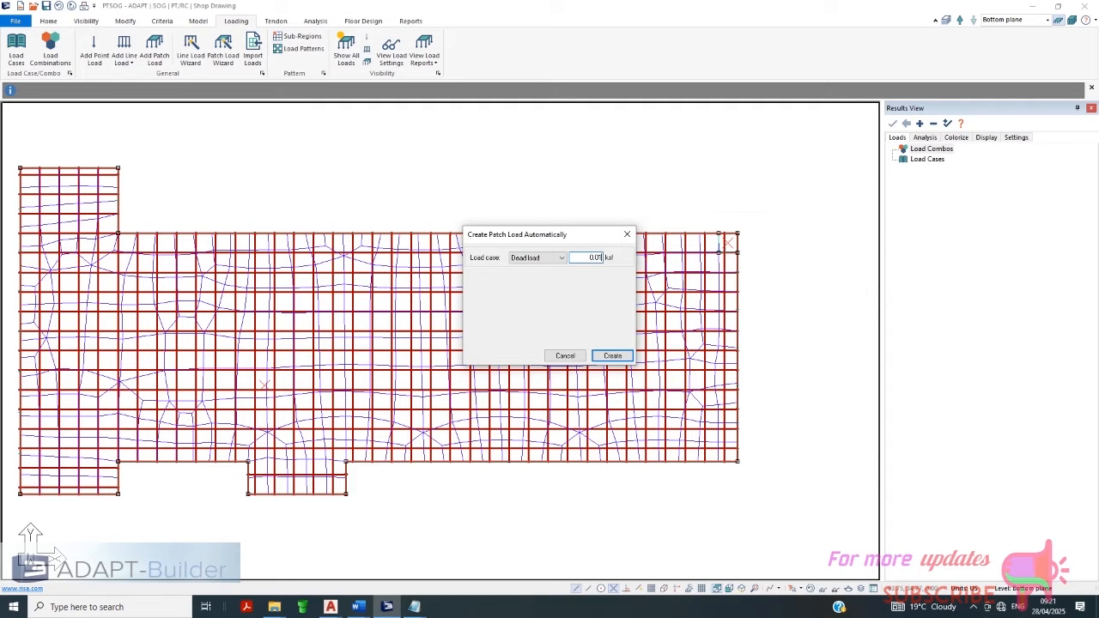
pyautogui.click(610, 356)
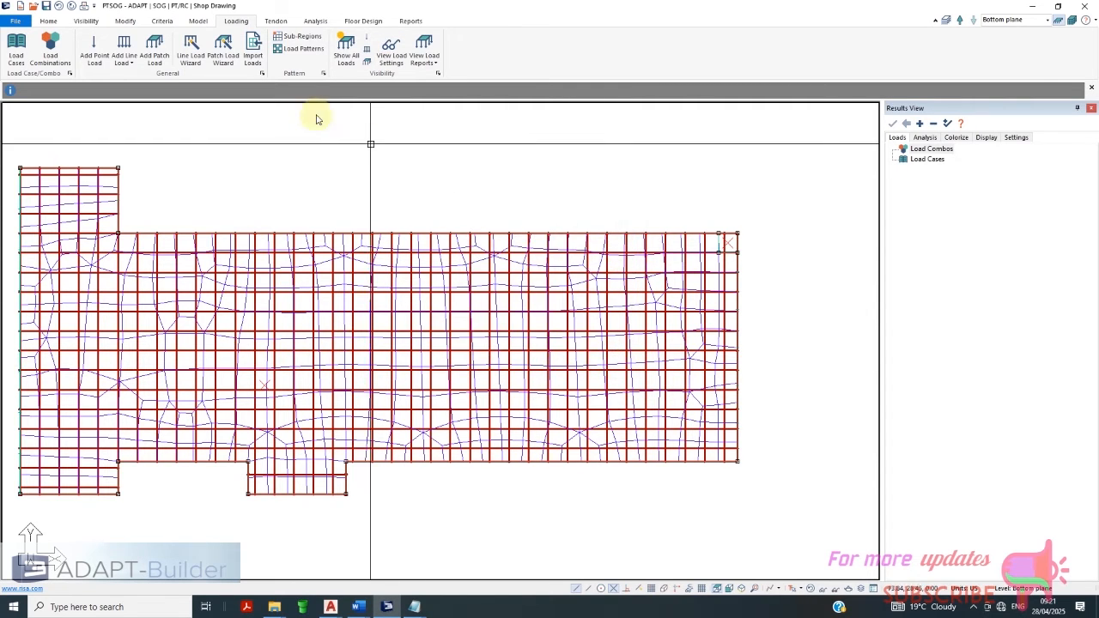
# Generate automatic dead-load line loads along the selected slab's edges with the Line Load Wizard
pyautogui.click(191, 51)
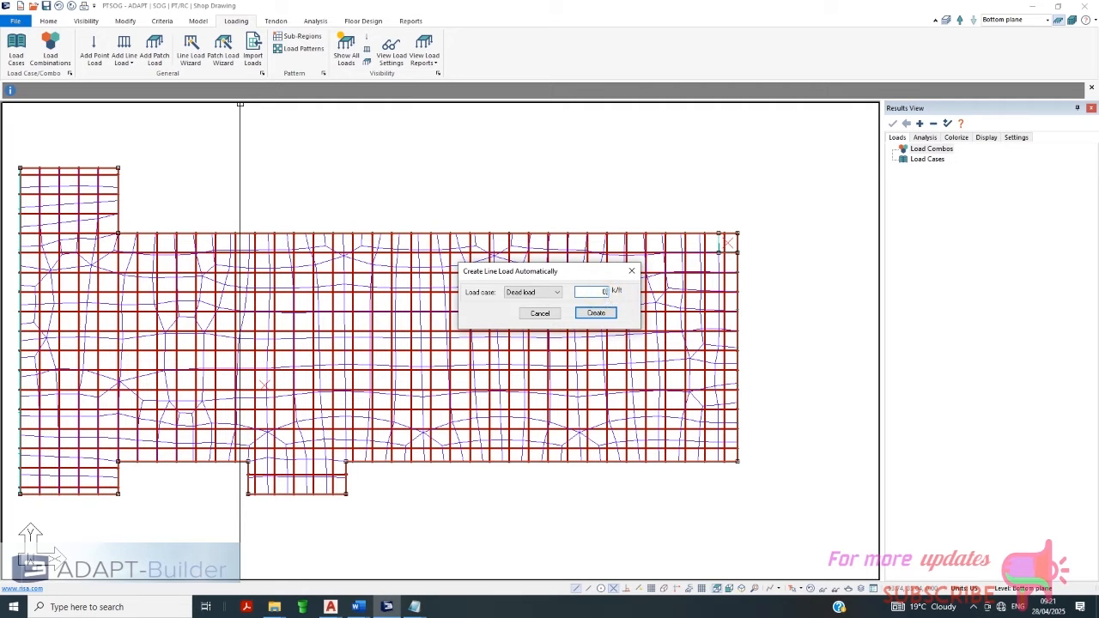
pyautogui.click(605, 314)
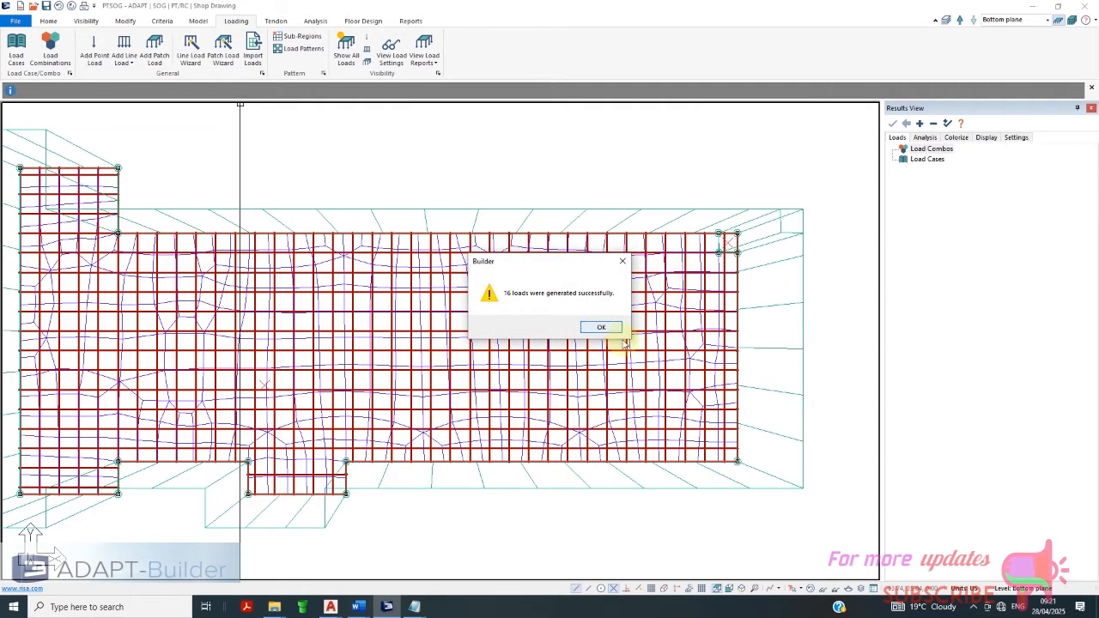
pyautogui.click(601, 327)
pyautogui.scroll(-2, 576, 363)
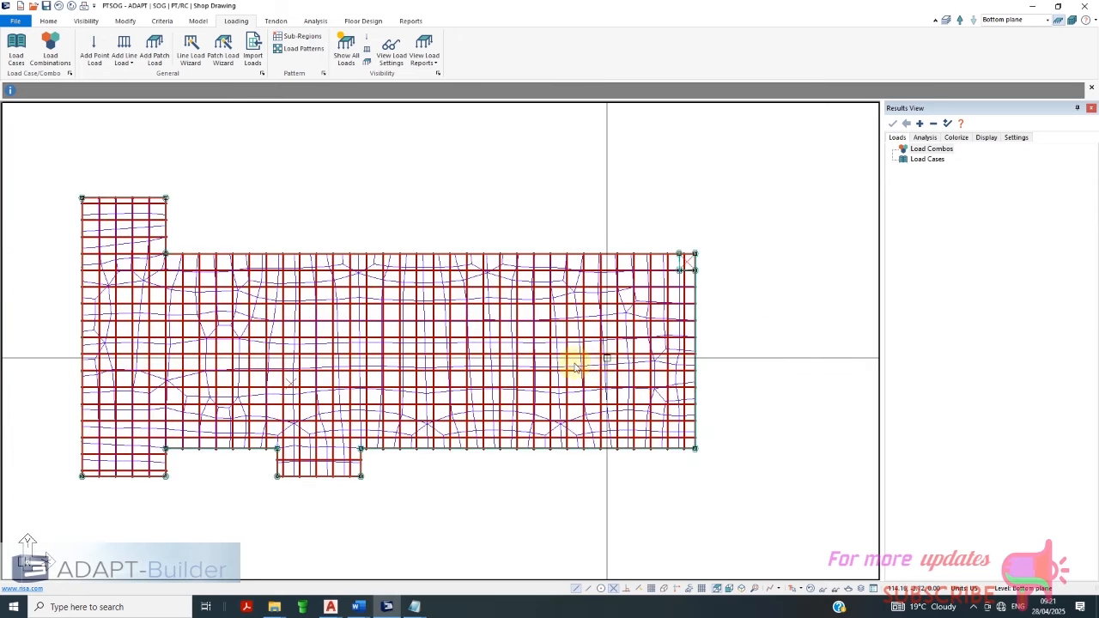
# Examine the patch and line loads above the slab in an isometric view
pyautogui.click(49, 20)
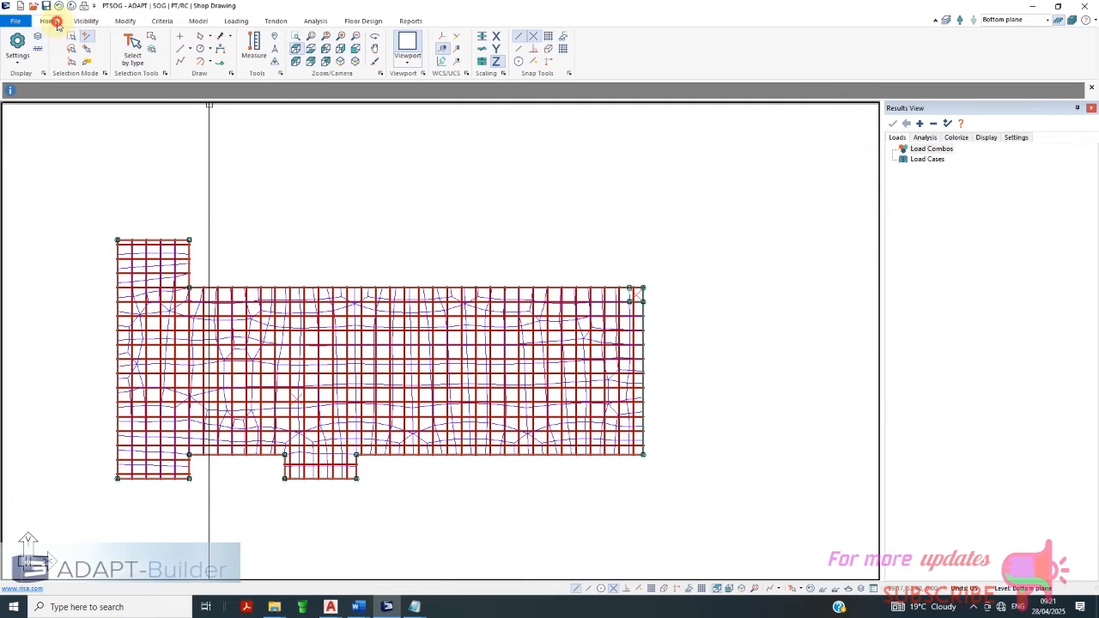
pyautogui.click(337, 64)
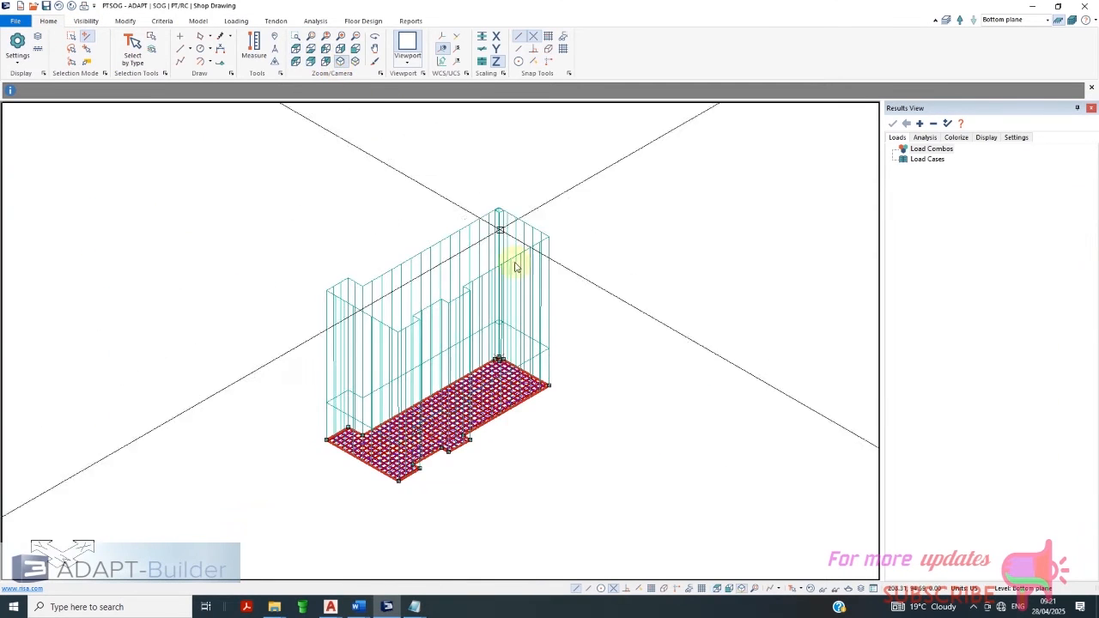
pyautogui.click(407, 440)
pyautogui.scroll(3, 409, 441)
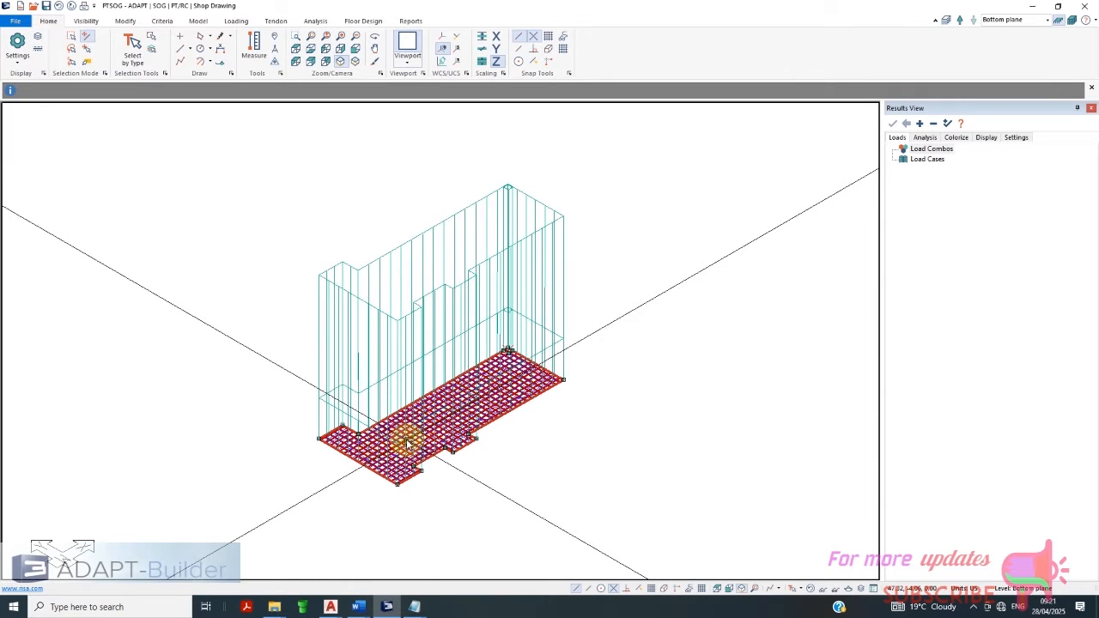
# Execute the analysis for the Service combination with uncracked stiffness and automatic slab stabilization, then close the text report and dismiss the analysis message
pyautogui.click(277, 21)
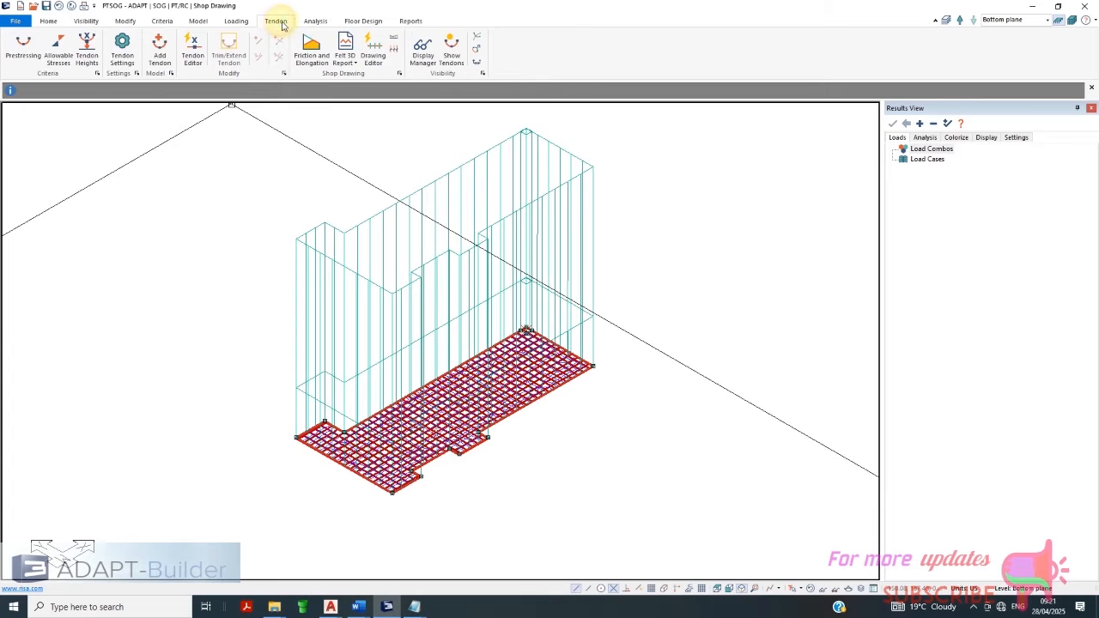
pyautogui.click(304, 22)
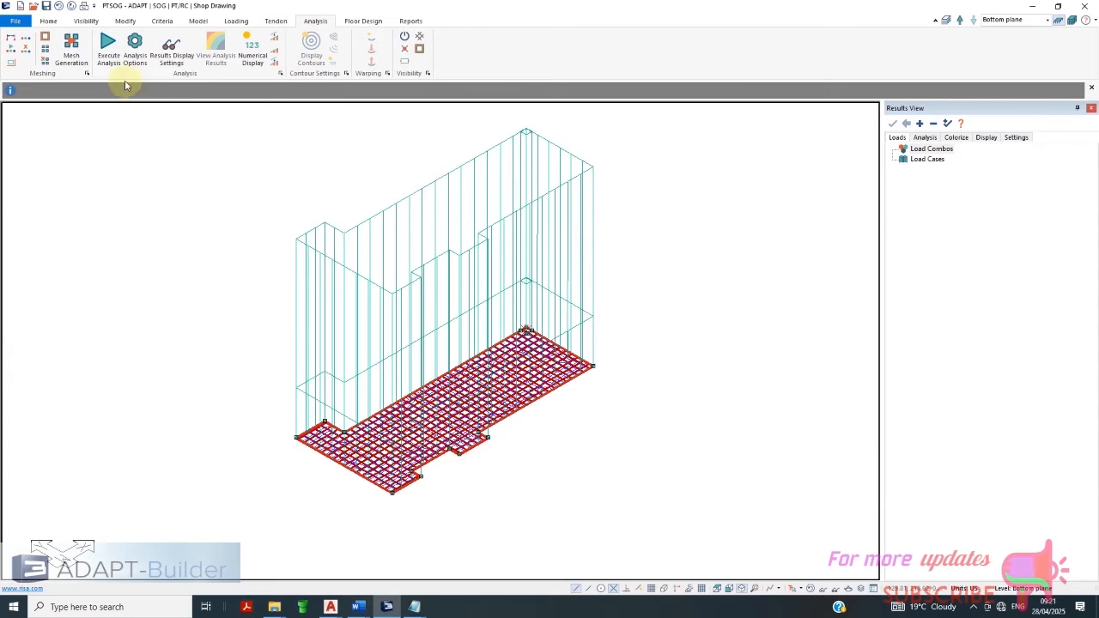
pyautogui.click(111, 55)
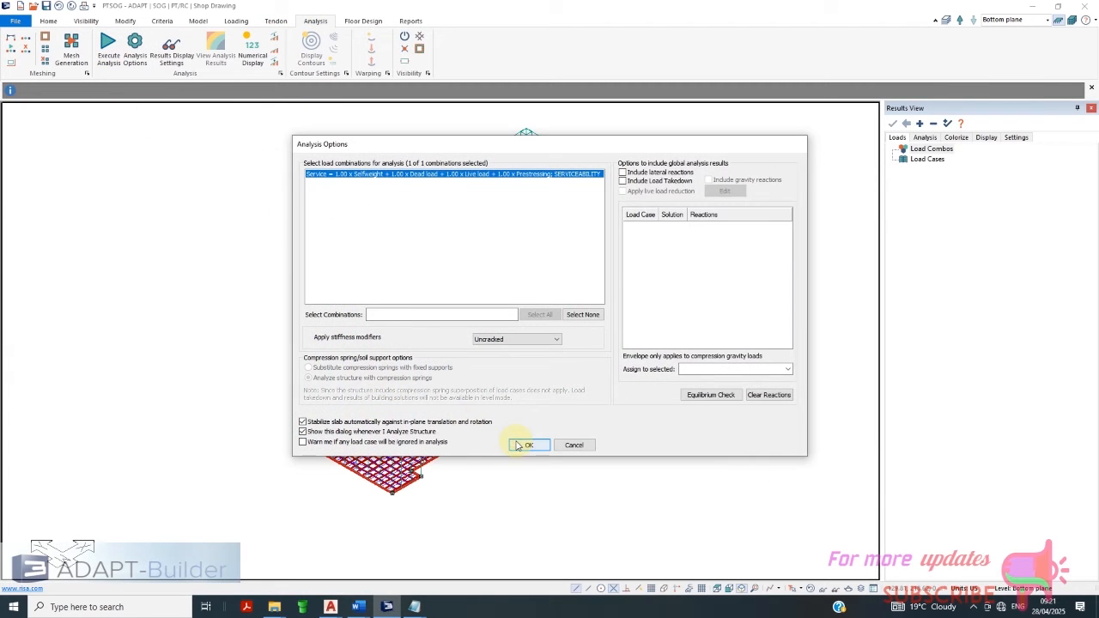
pyautogui.click(525, 445)
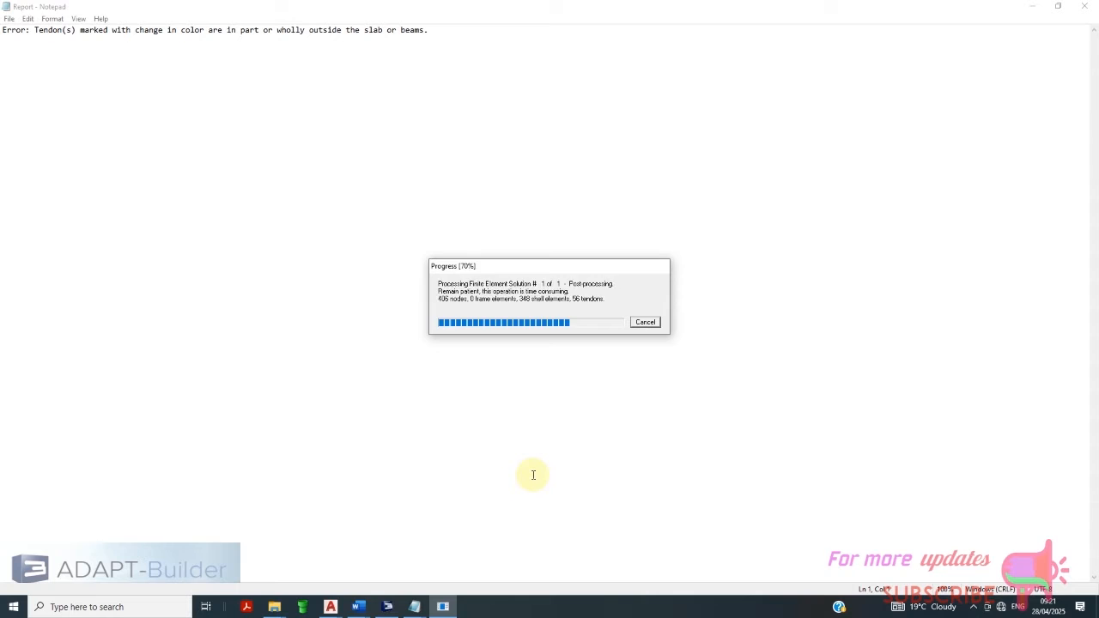
pyautogui.click(1081, 6)
pyautogui.click(393, 608)
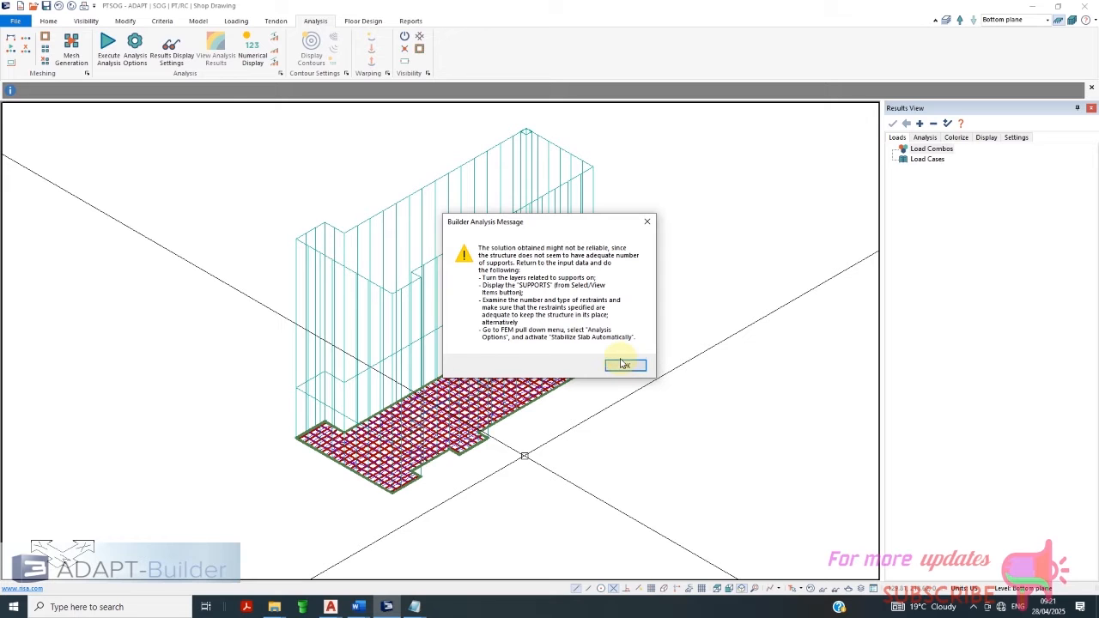
pyautogui.click(624, 365)
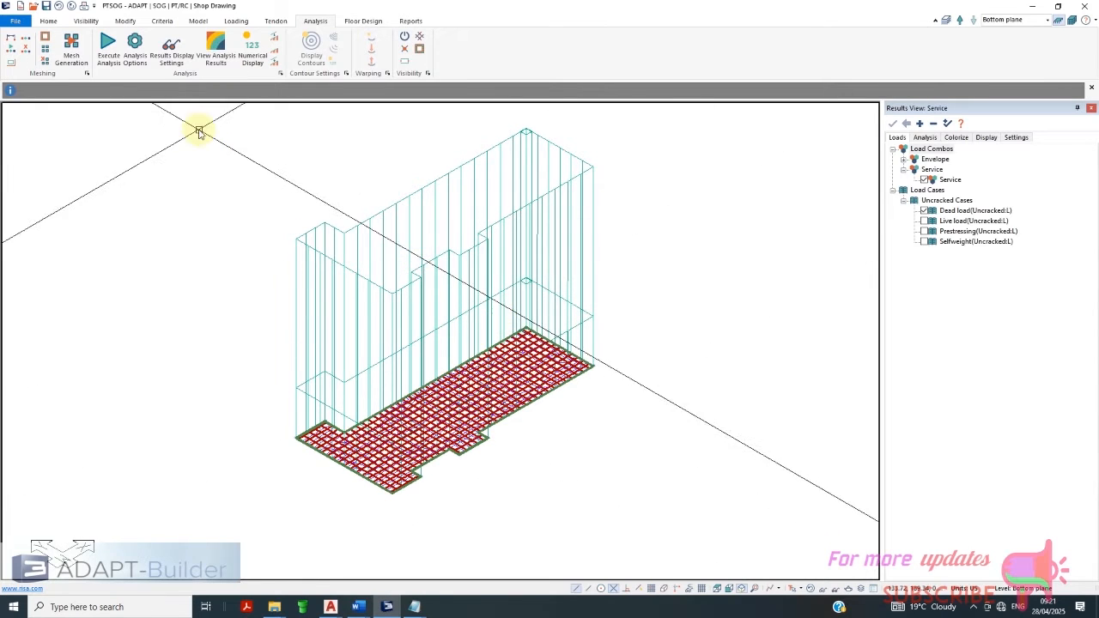
# Inspect the tendon ends and mesh along the slab's edges and lower corners in the plan view
pyautogui.click(87, 20)
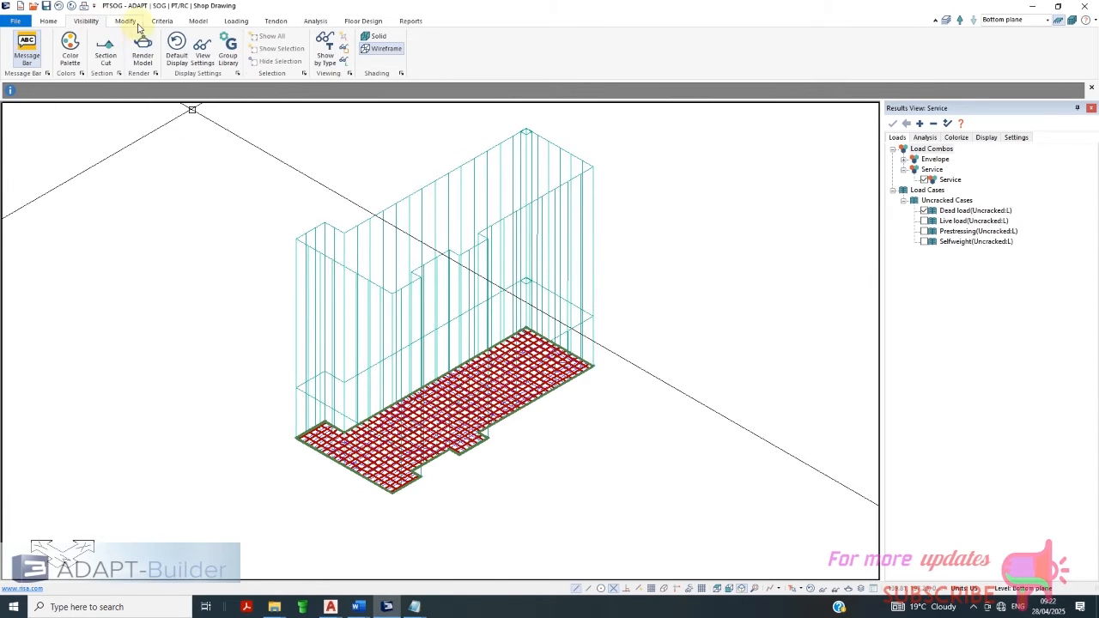
pyautogui.click(51, 22)
pyautogui.click(299, 49)
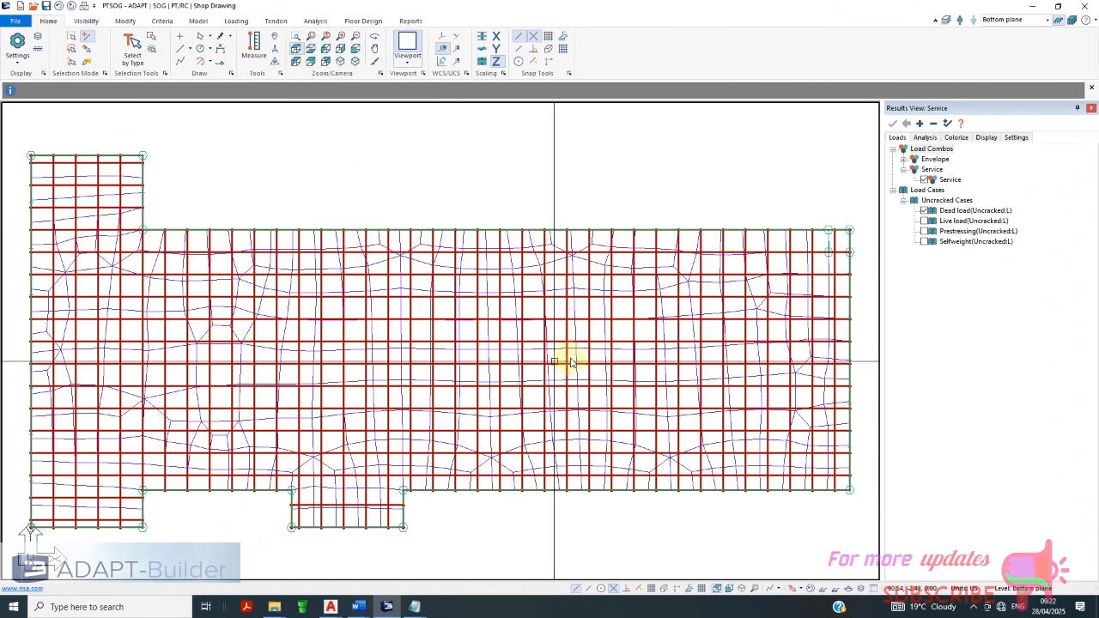
pyautogui.scroll(3, 55, 490)
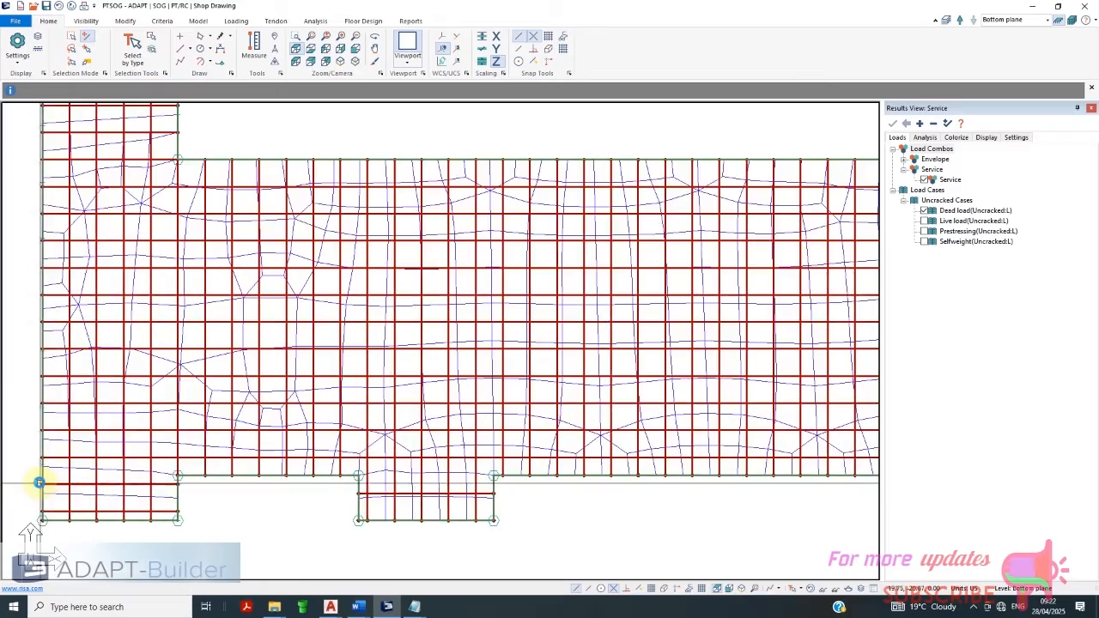
pyautogui.scroll(4, 38, 483)
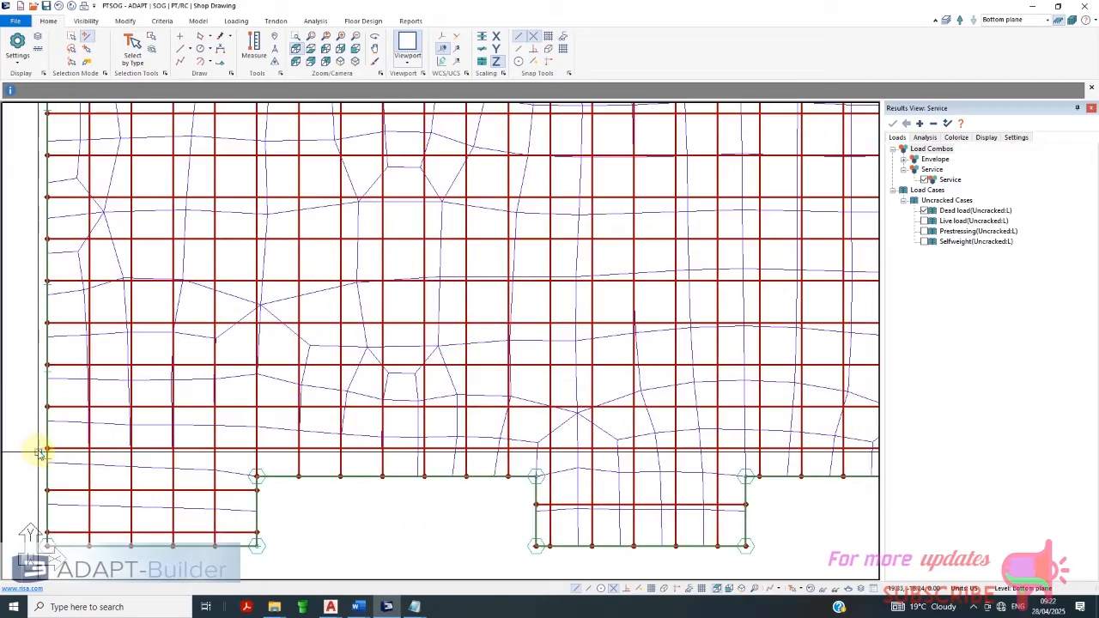
pyautogui.scroll(1, 38, 453)
pyautogui.scroll(-2, 625, 387)
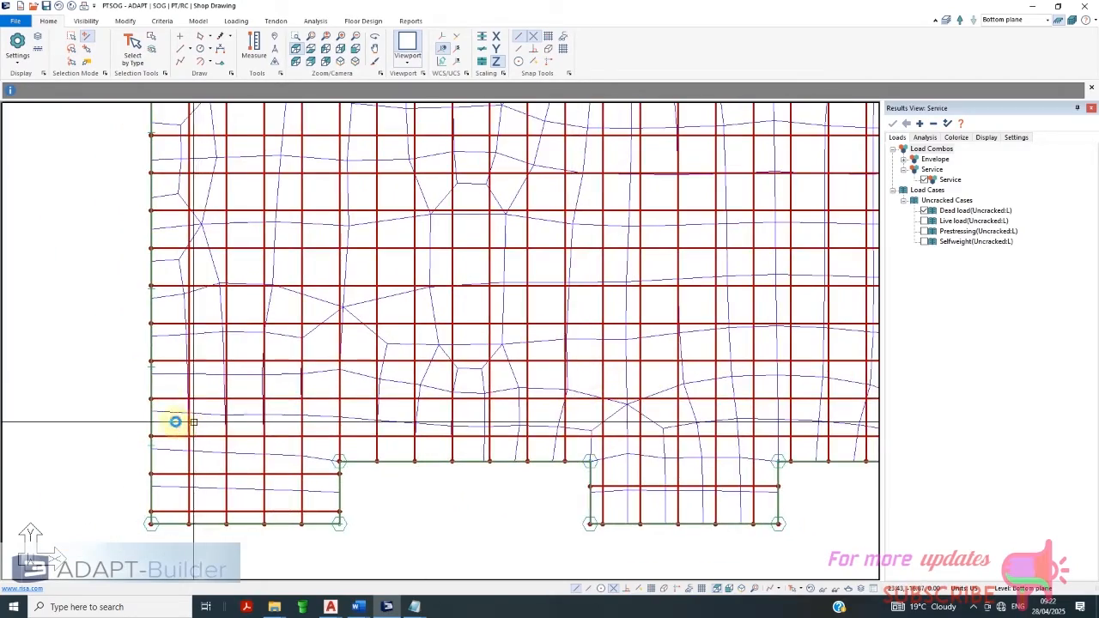
pyautogui.scroll(2, 176, 421)
pyautogui.scroll(-3, 169, 457)
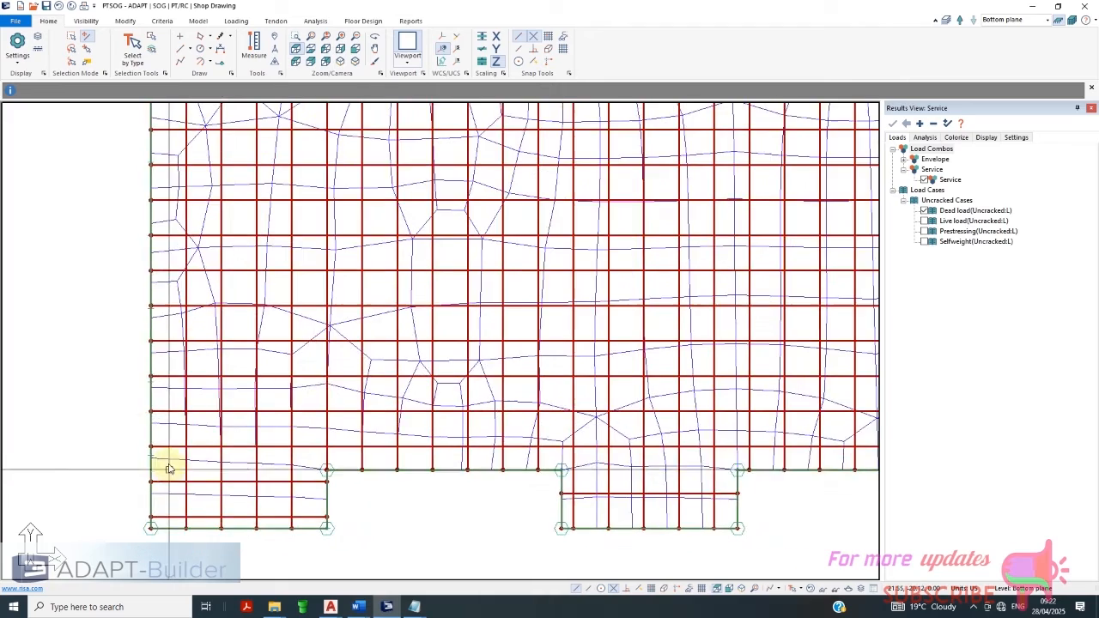
pyautogui.scroll(-5, 169, 468)
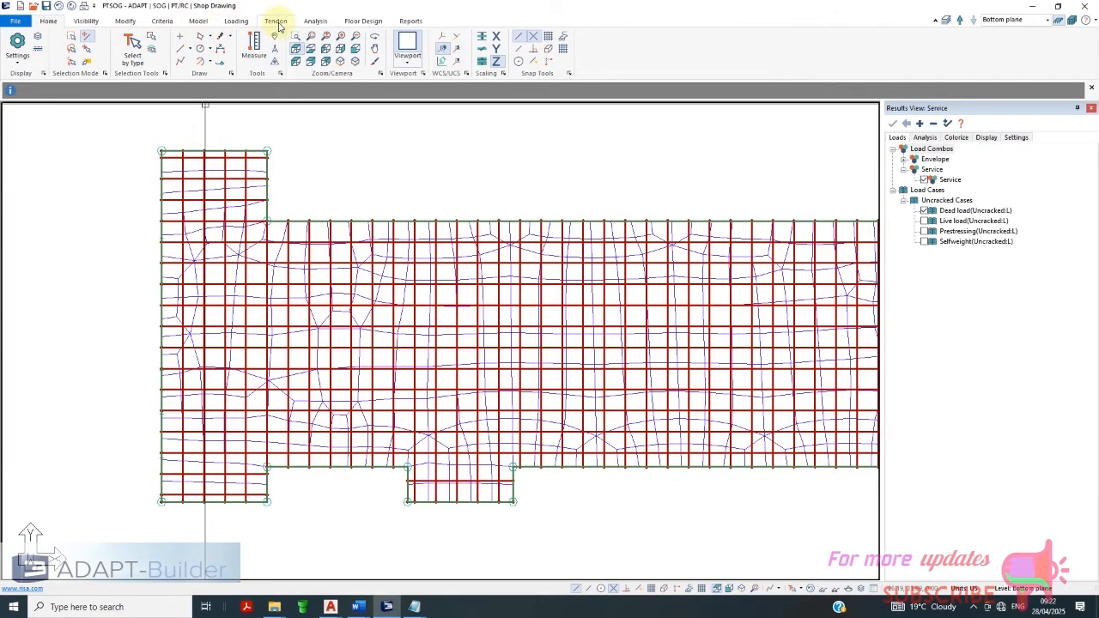
# Delete the slab's existing finite-element mesh and generate it anew
pyautogui.click(319, 21)
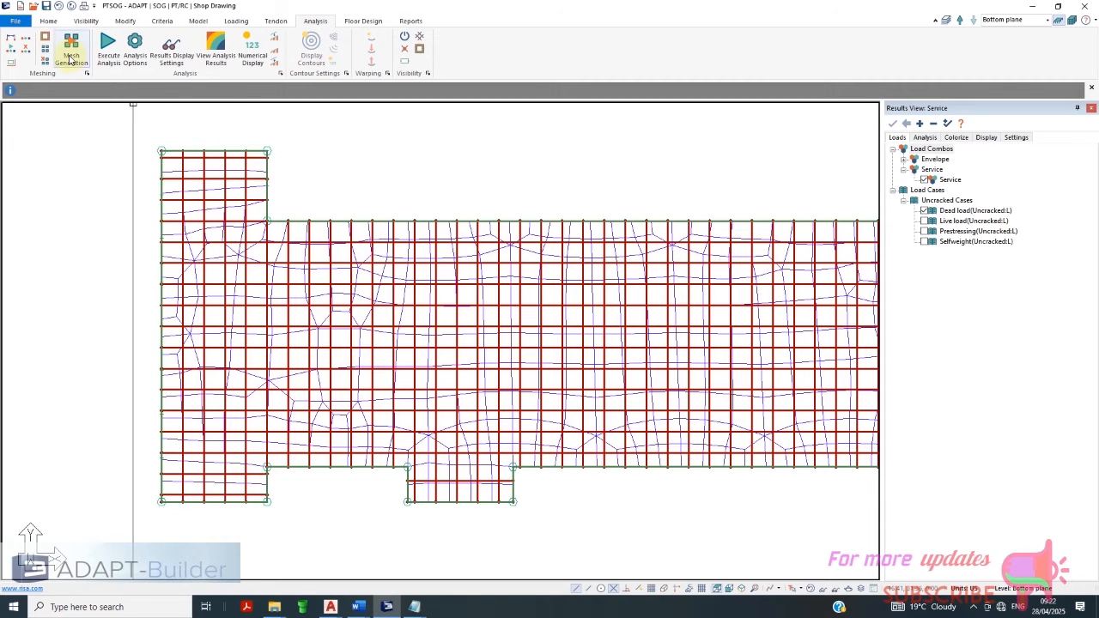
pyautogui.click(47, 66)
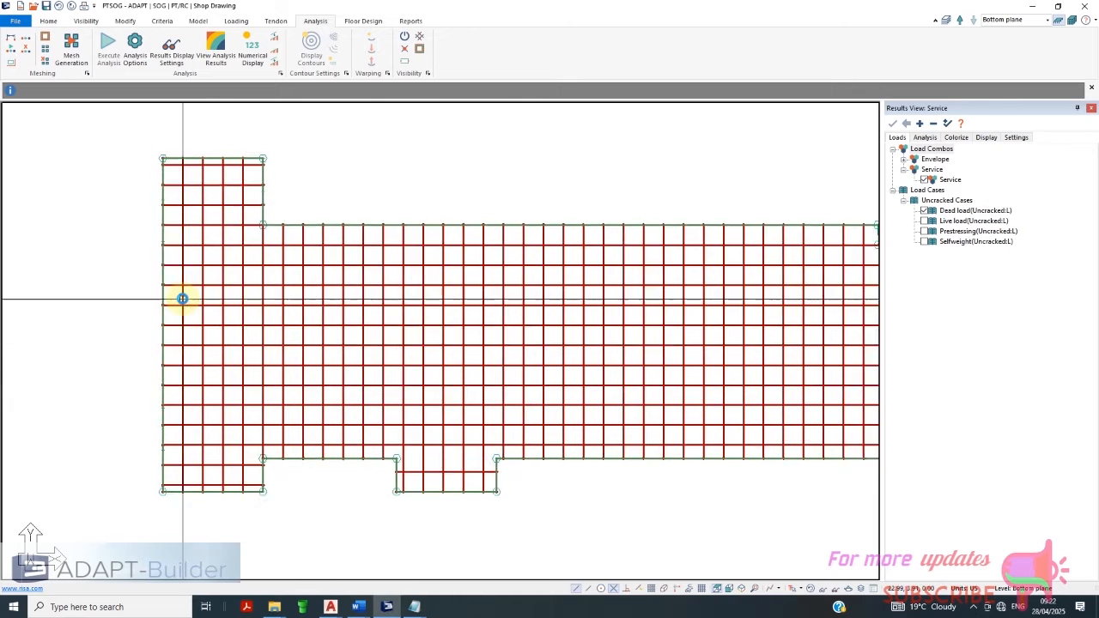
pyautogui.scroll(1, 196, 222)
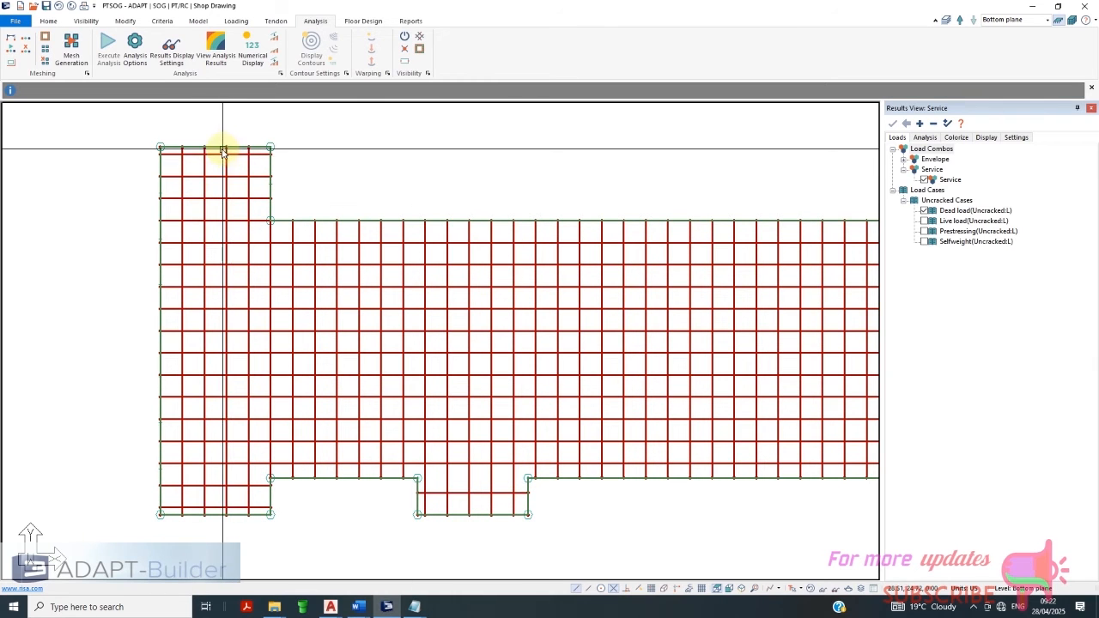
pyautogui.scroll(2, 165, 151)
pyautogui.scroll(1, 163, 152)
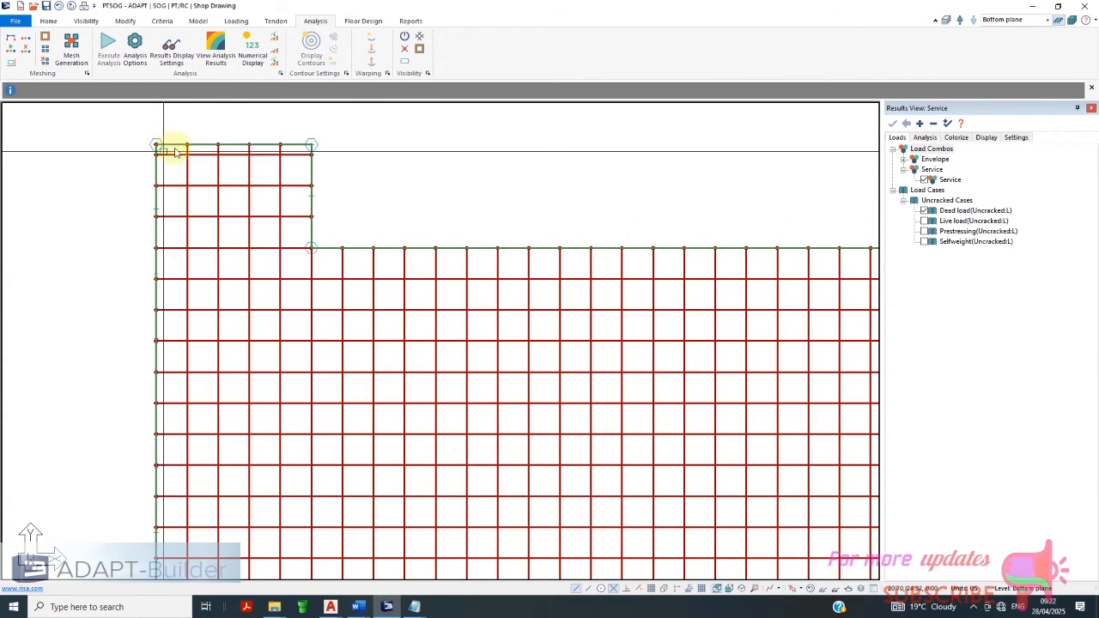
pyautogui.click(71, 52)
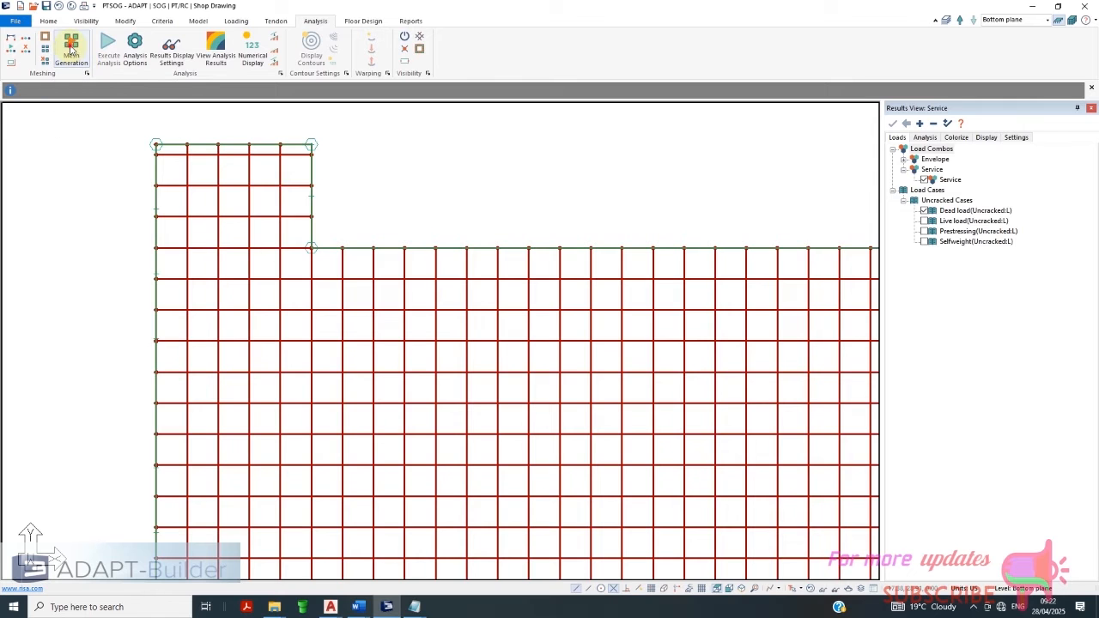
pyautogui.click(611, 360)
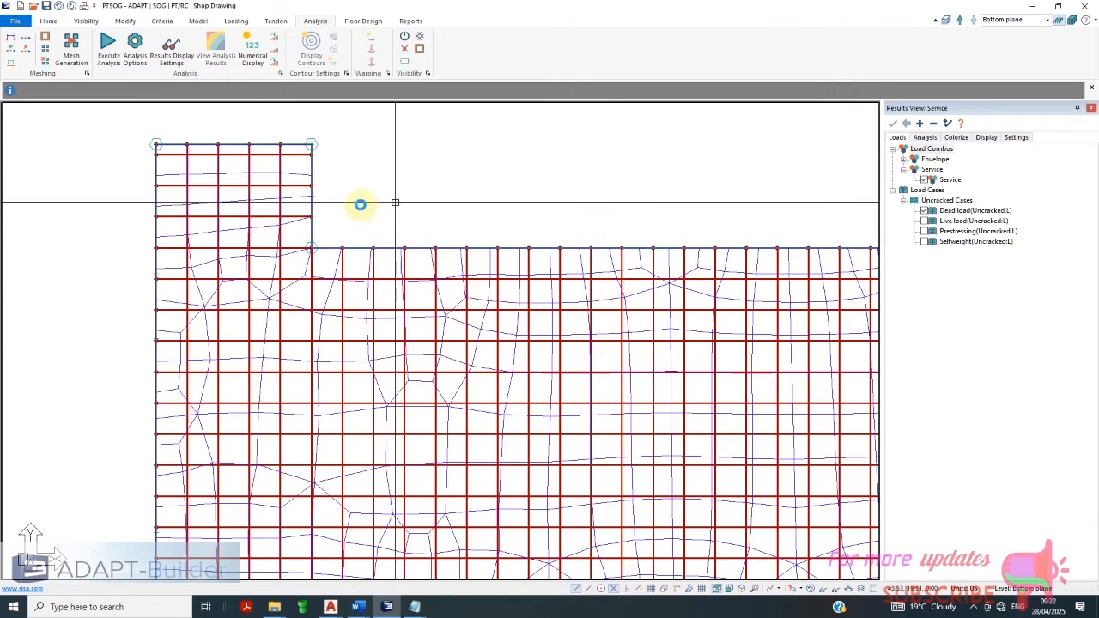
# Rerun the analysis for the Service combination with uncracked stiffness and automatic slab stabilization, and dismiss the analysis message
pyautogui.scroll(-1, 312, 209)
pyautogui.scroll(-2, 312, 209)
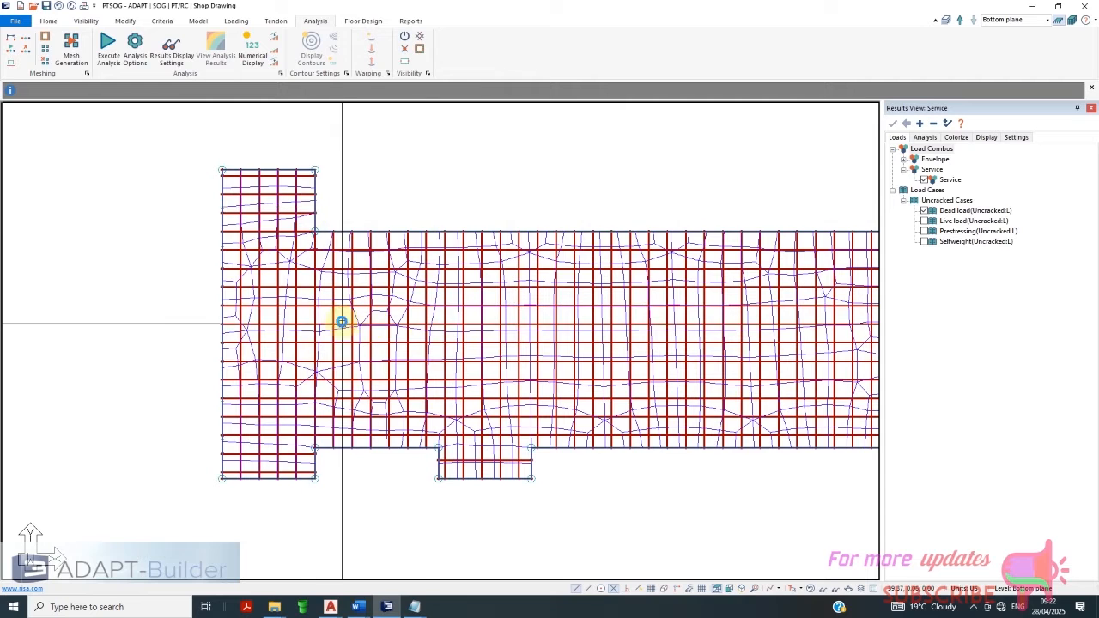
pyautogui.scroll(1, 488, 308)
pyautogui.scroll(1, 488, 308)
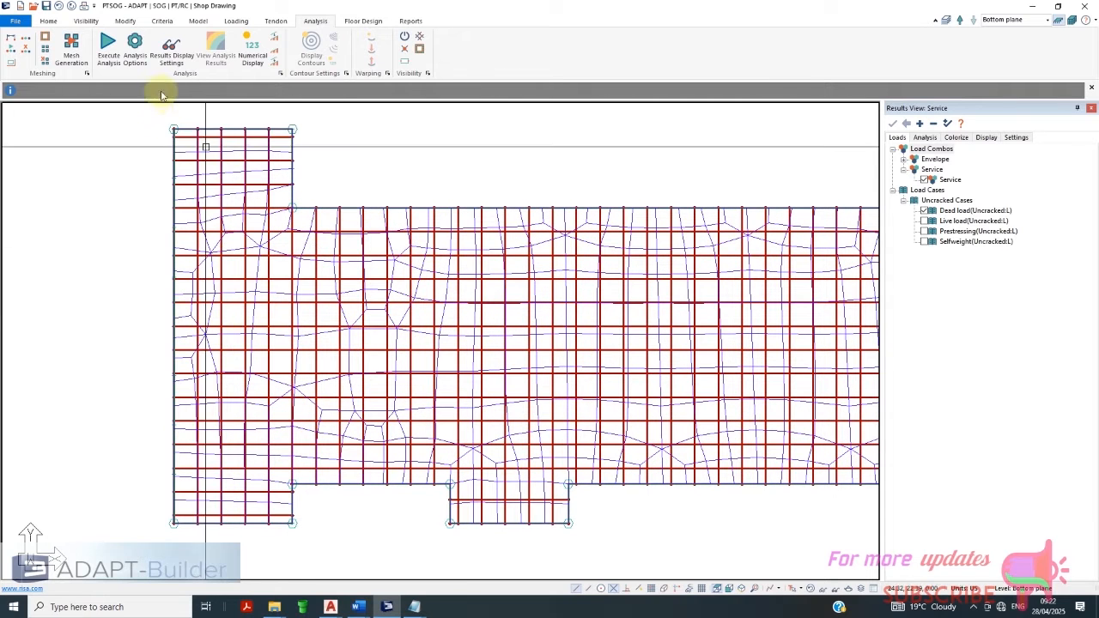
pyautogui.click(108, 47)
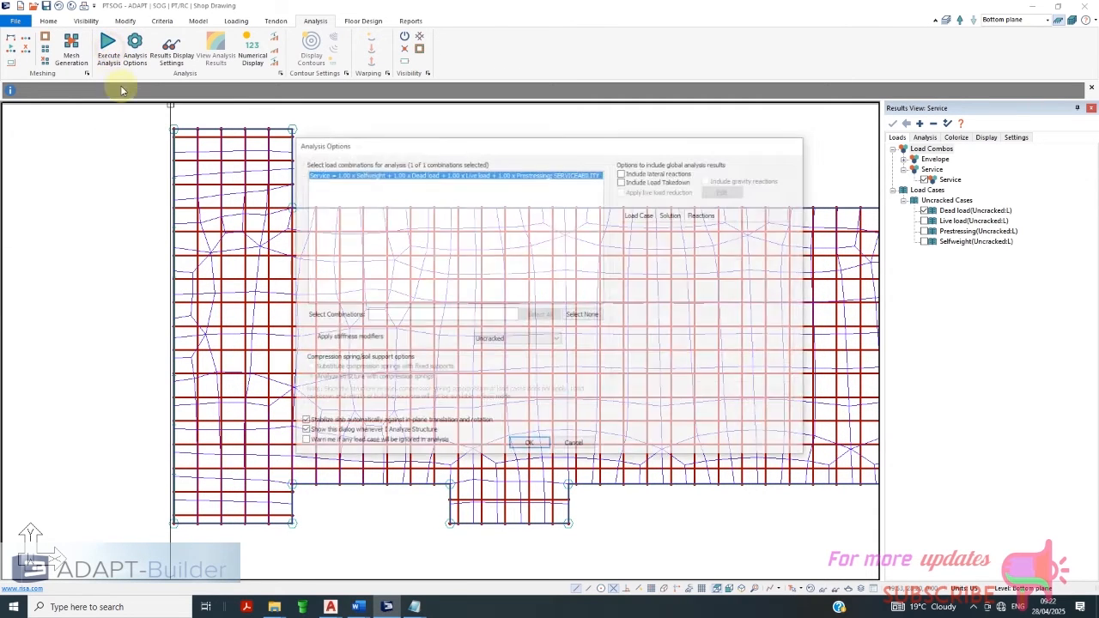
pyautogui.click(528, 445)
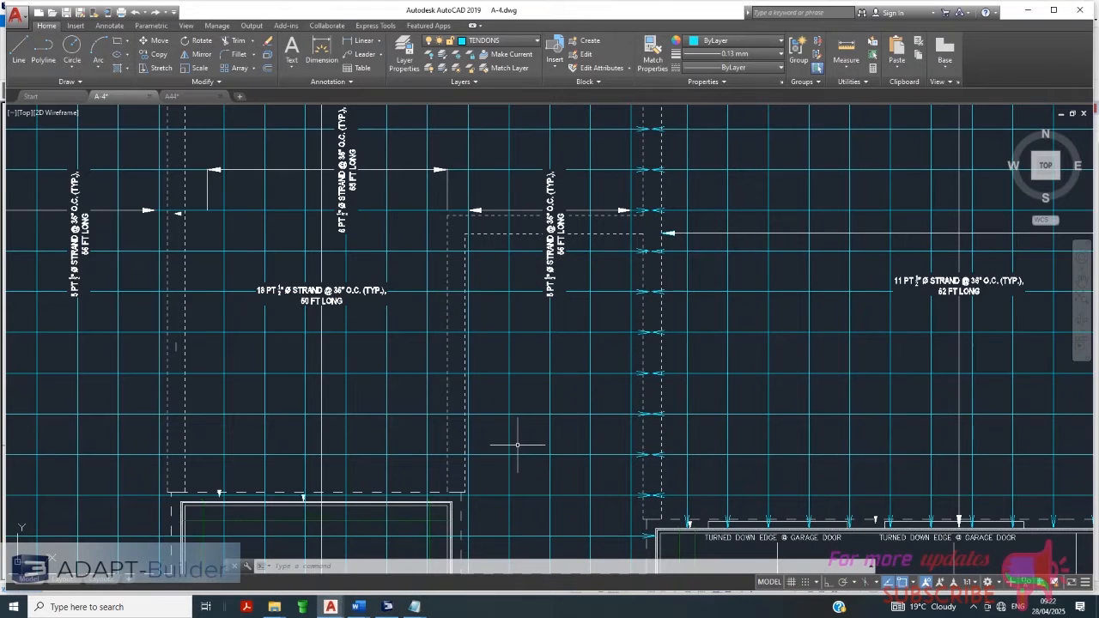
pyautogui.click(388, 608)
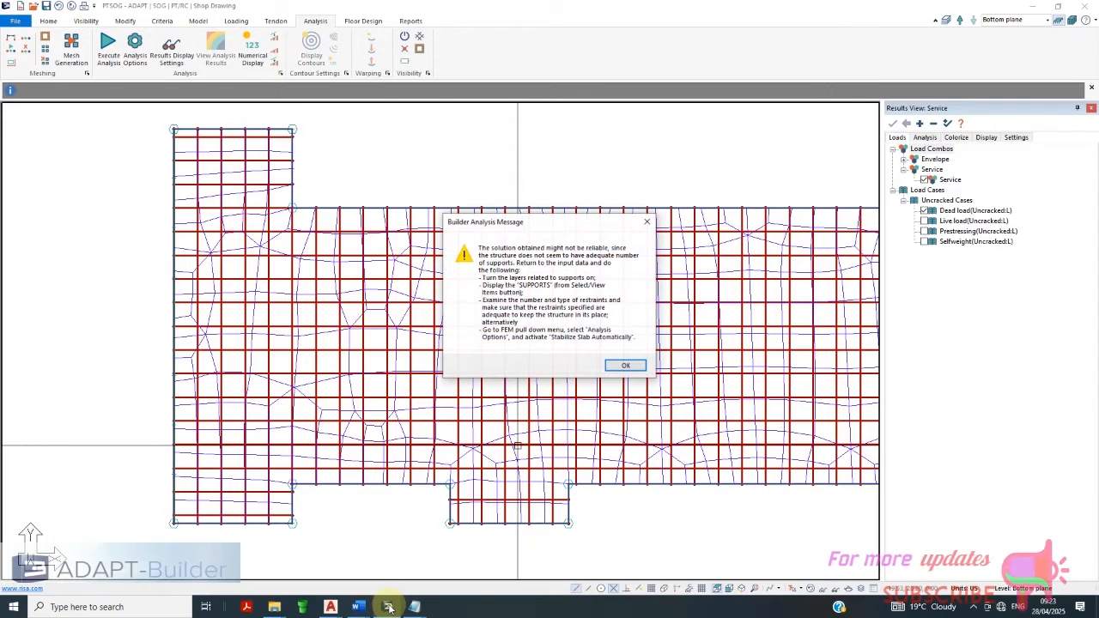
pyautogui.click(626, 367)
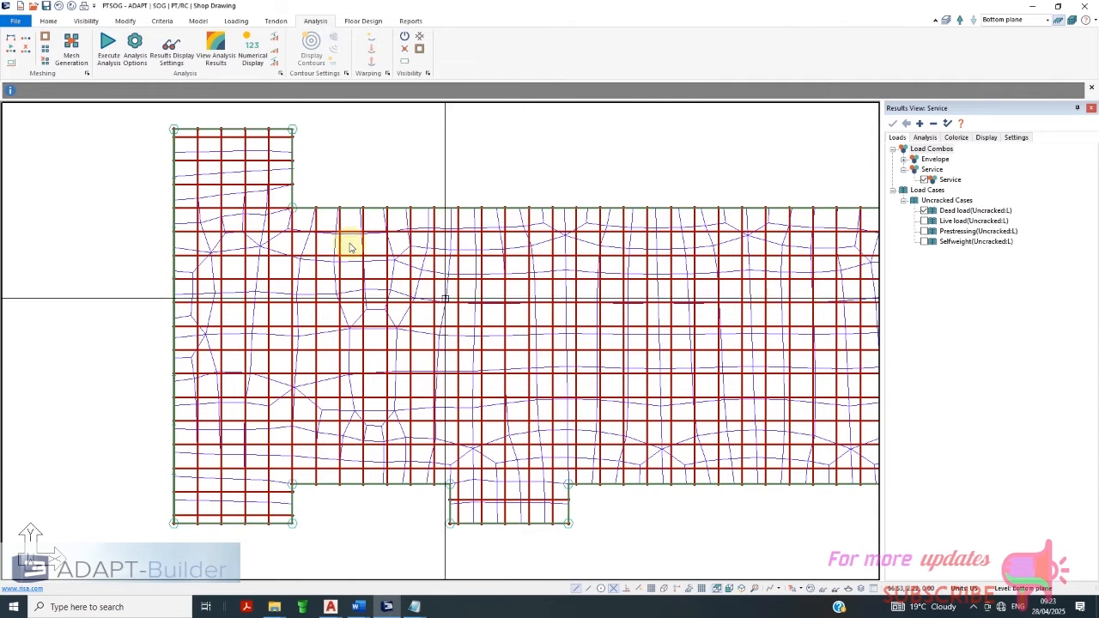
# Delete the mesh from the slab and hide all tendons in the plan view
pyautogui.scroll(-1, 345, 225)
pyautogui.scroll(-2, 345, 225)
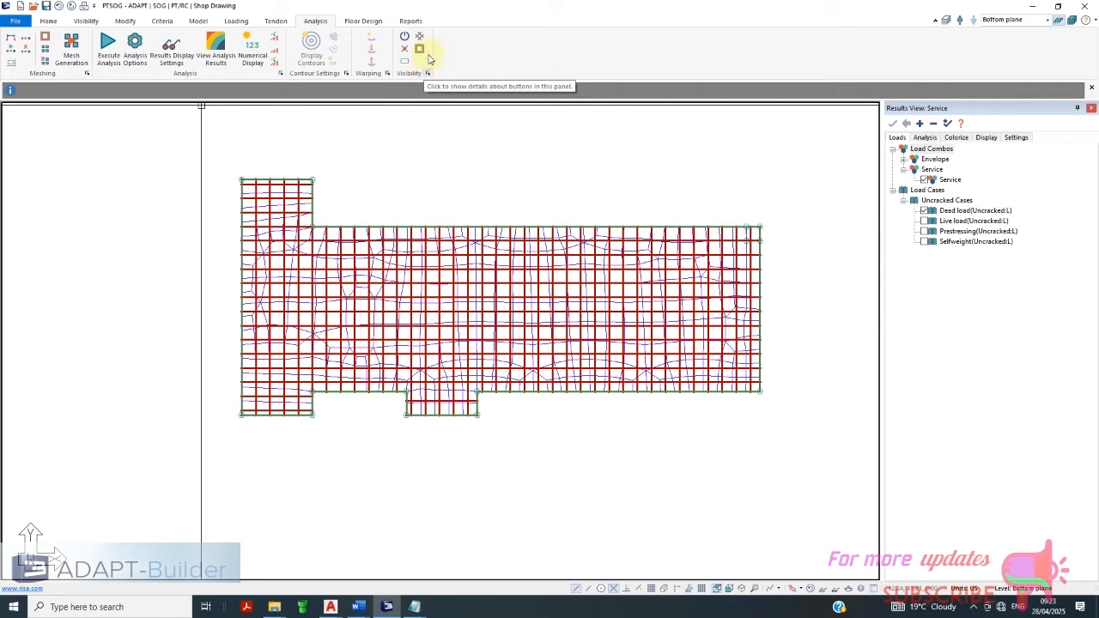
pyautogui.click(51, 65)
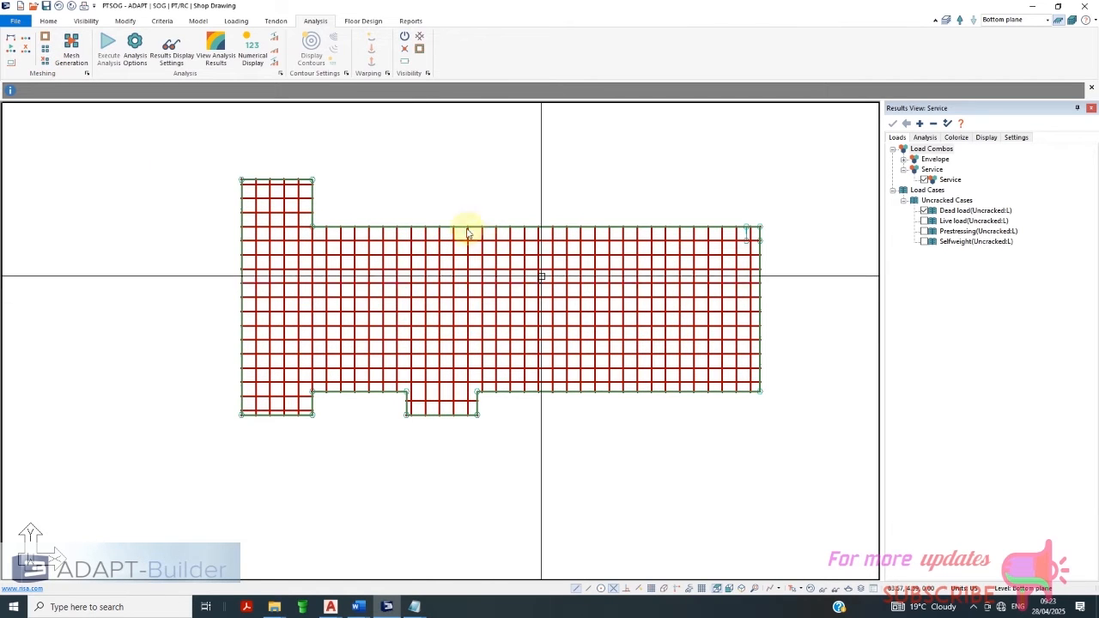
pyautogui.click(279, 22)
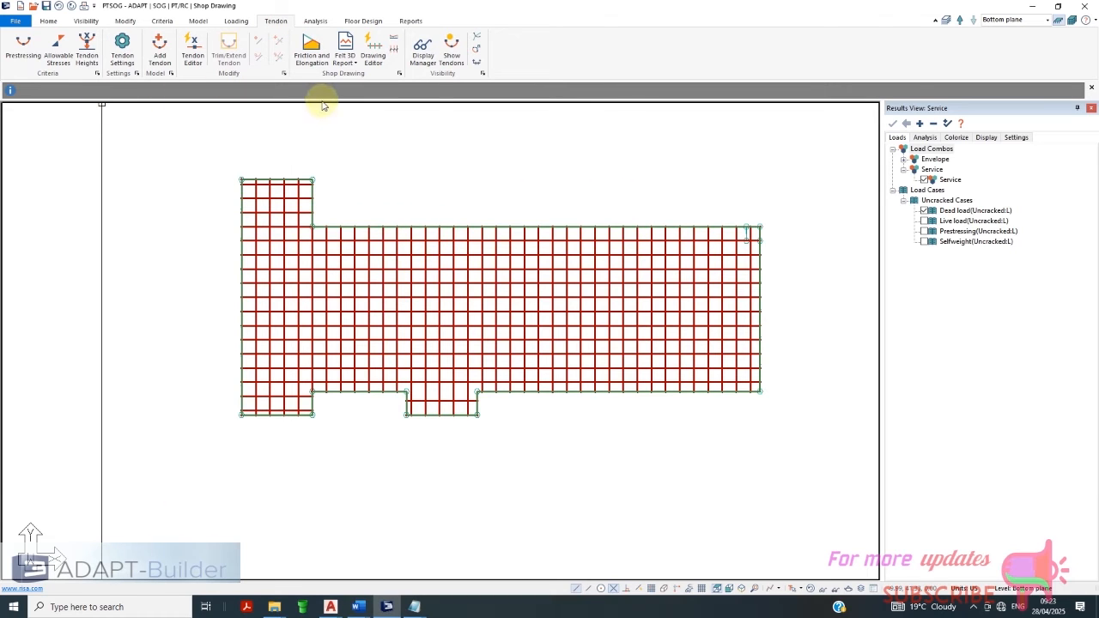
pyautogui.click(454, 53)
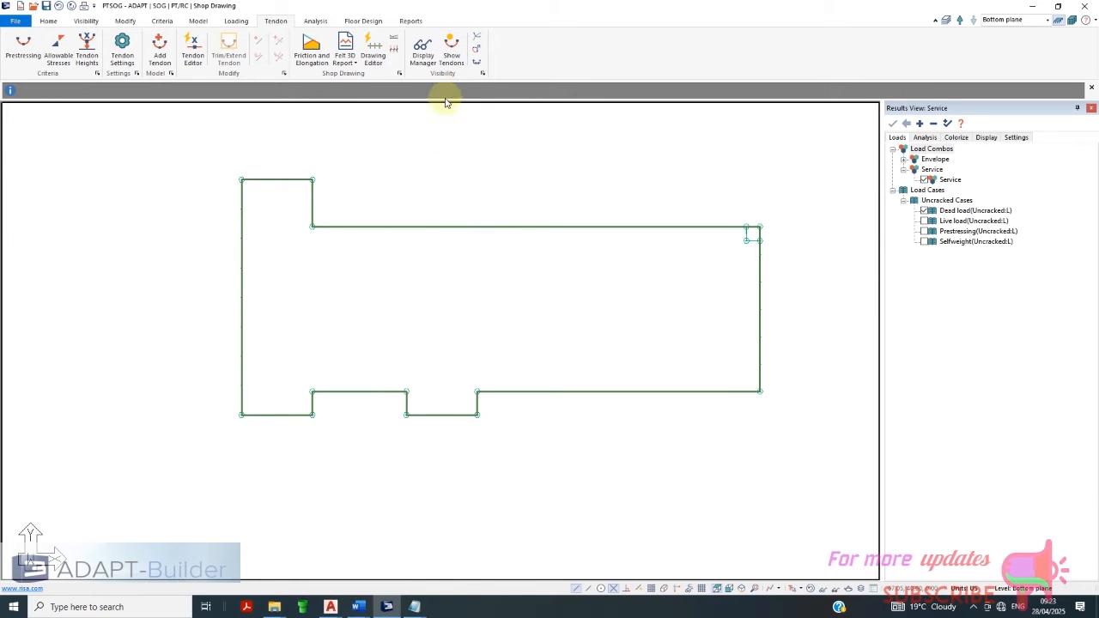
# Draw a line along the slab's left edge from its upper-left corner to its lower-left corner
pyautogui.scroll(-6, 443, 207)
pyautogui.scroll(4, 378, 375)
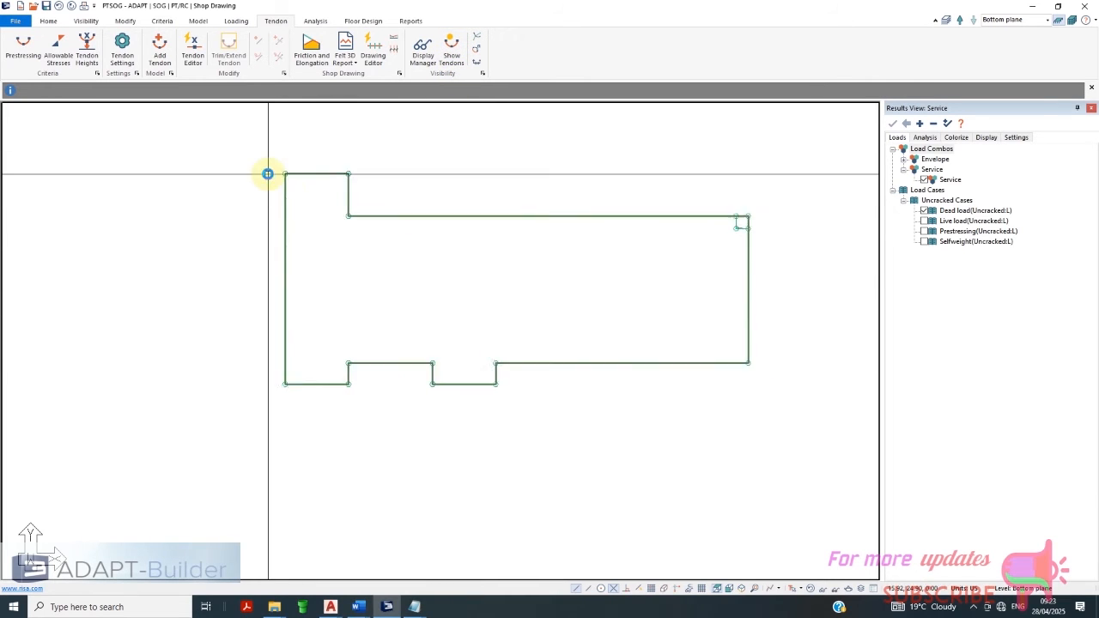
pyautogui.scroll(2, 322, 163)
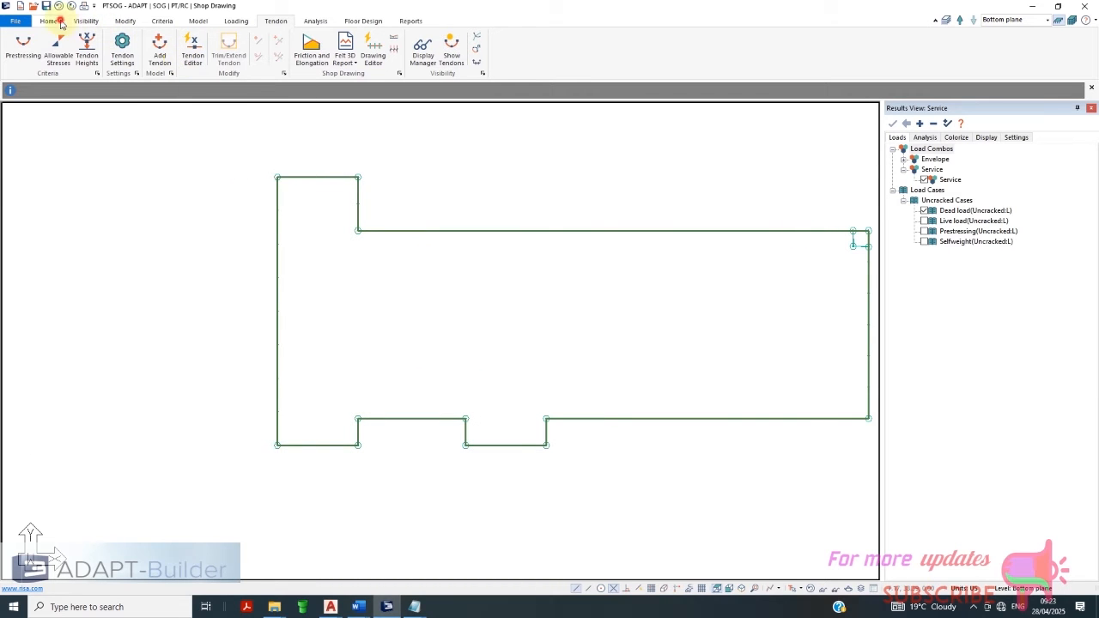
pyautogui.click(51, 20)
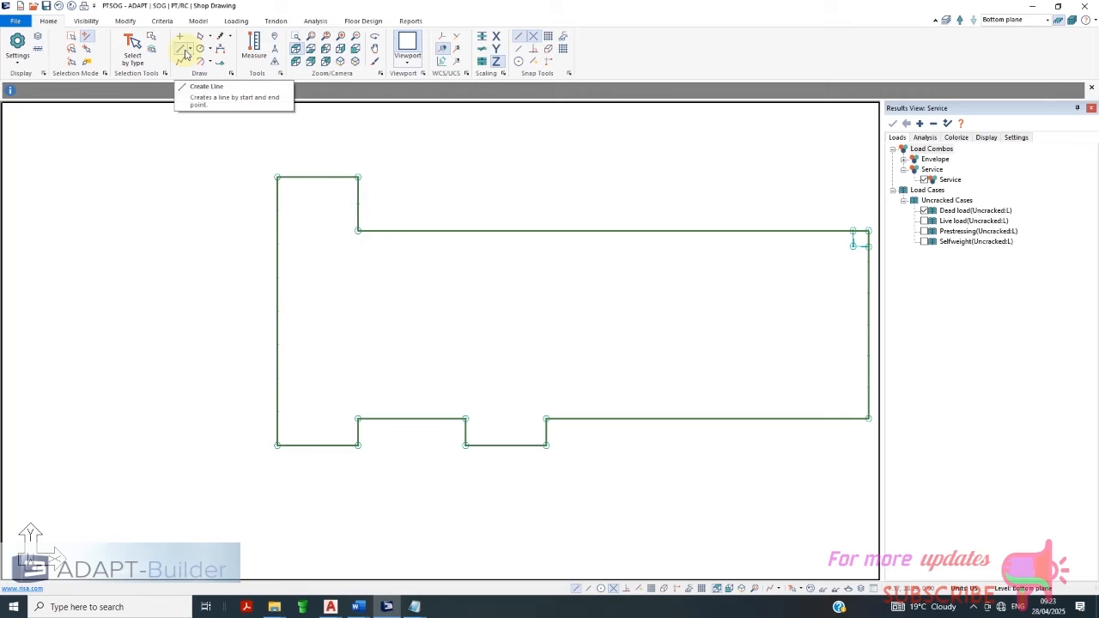
pyautogui.click(184, 52)
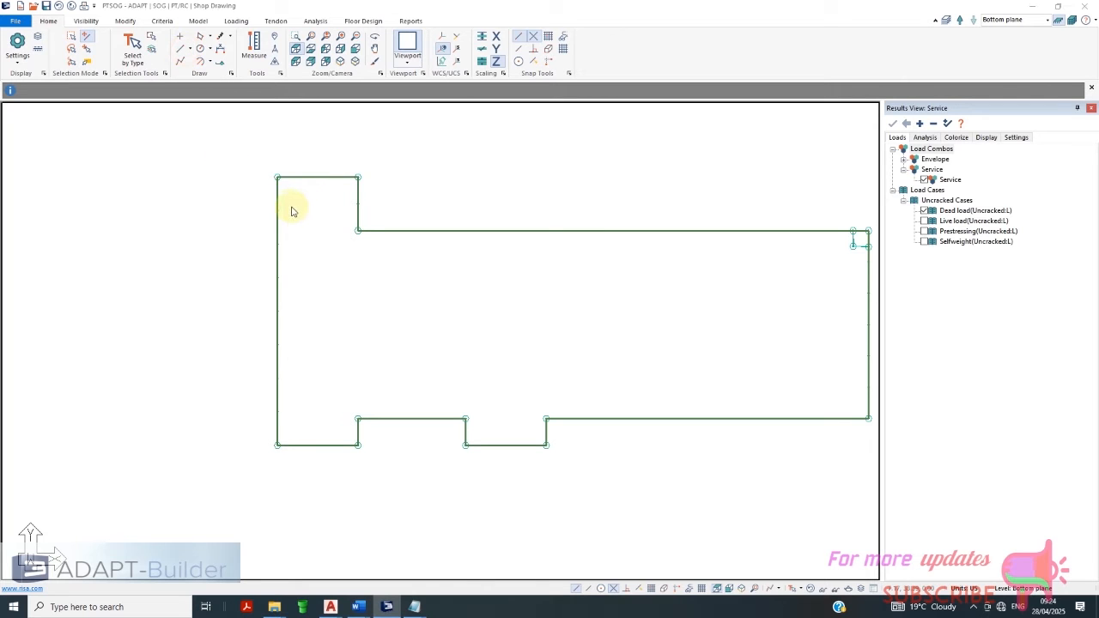
pyautogui.scroll(2, 283, 193)
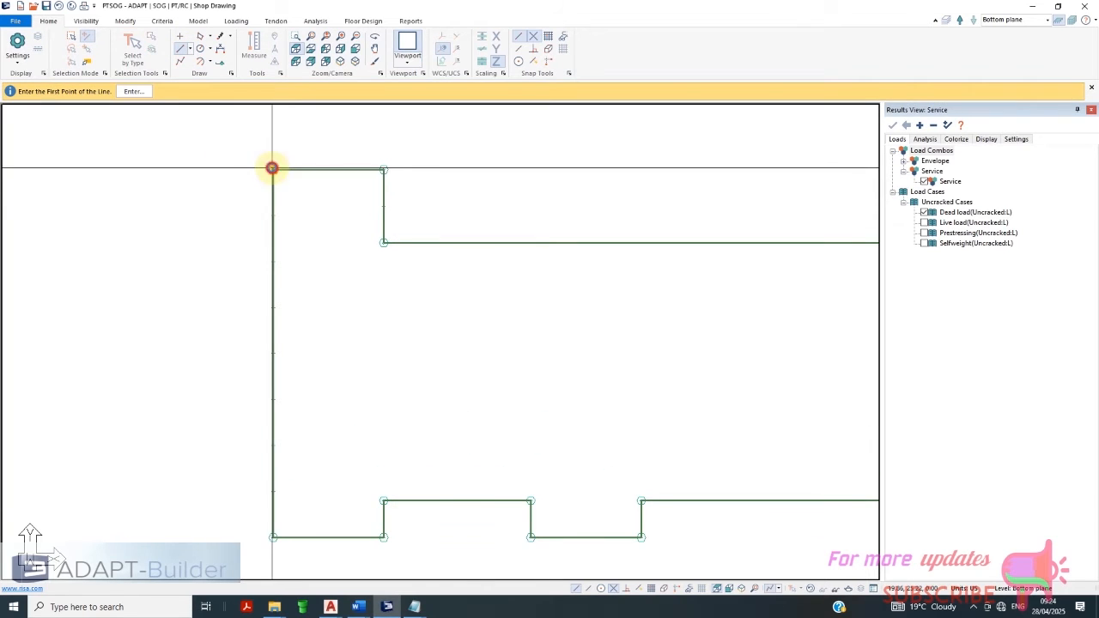
pyautogui.click(272, 167)
pyautogui.scroll(-1, 294, 258)
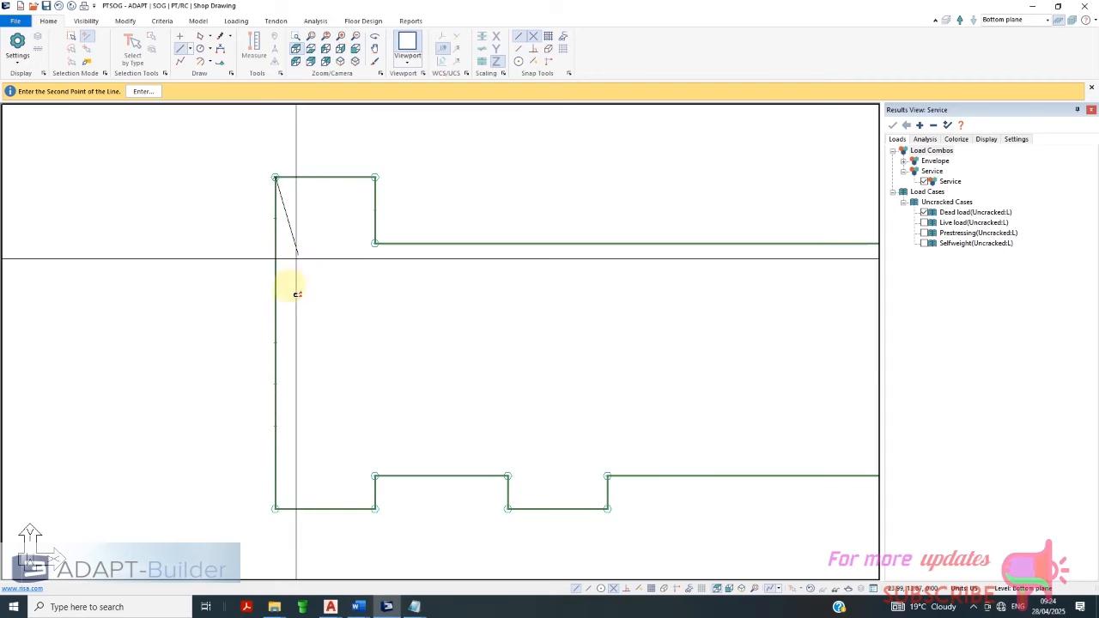
pyautogui.click(275, 509)
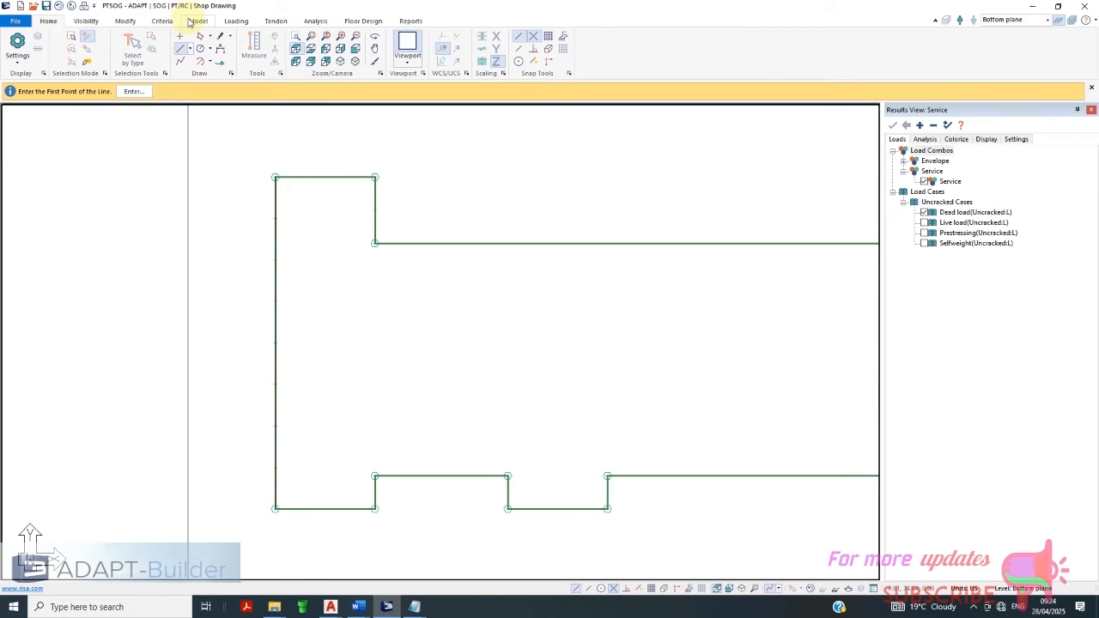
pyautogui.click(126, 22)
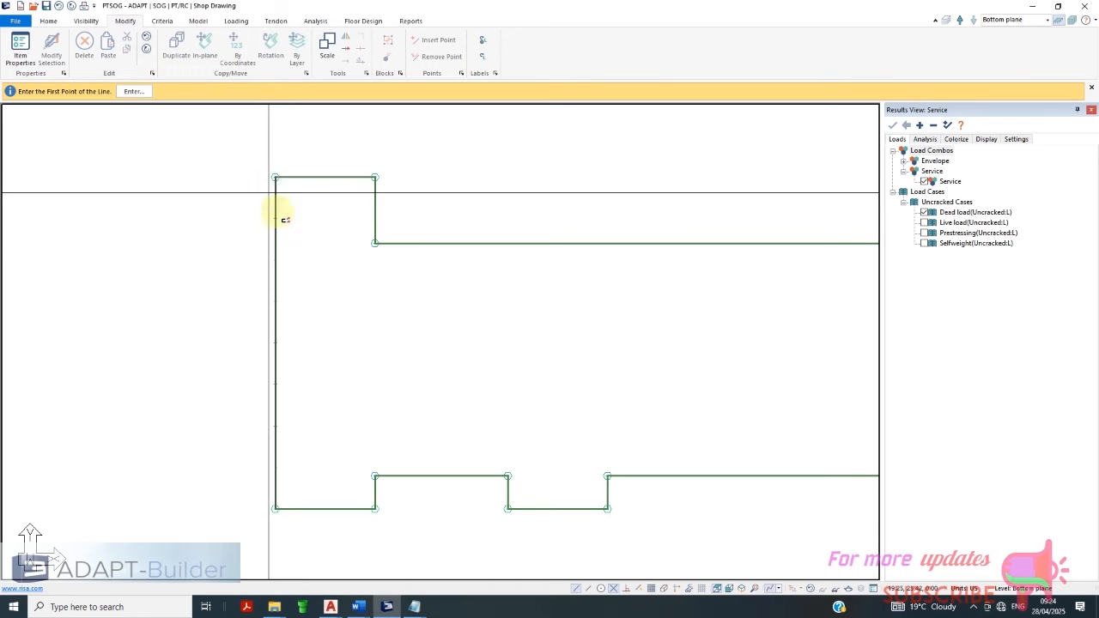
pyautogui.scroll(1, 301, 194)
pyautogui.scroll(1, 277, 177)
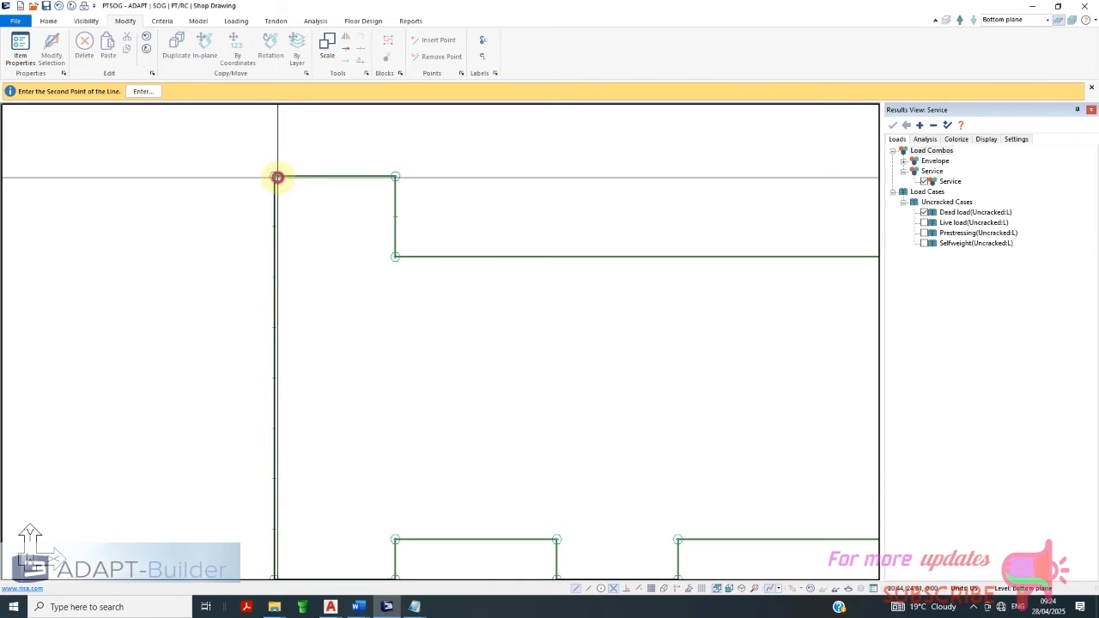
pyautogui.rightClick(309, 221)
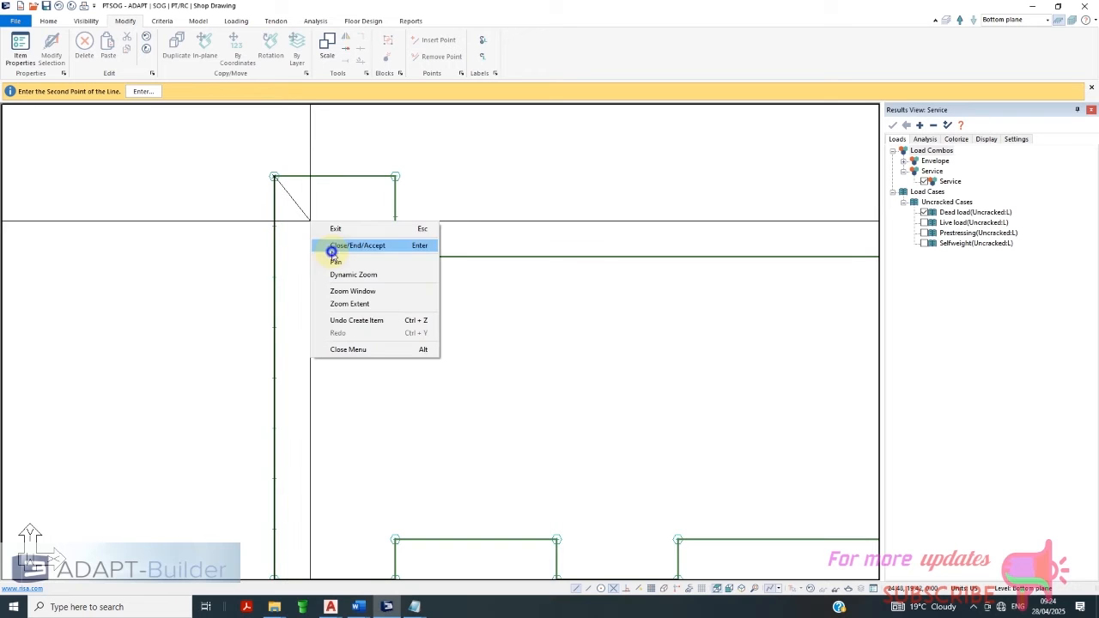
pyautogui.click(332, 251)
pyautogui.scroll(1, 203, 413)
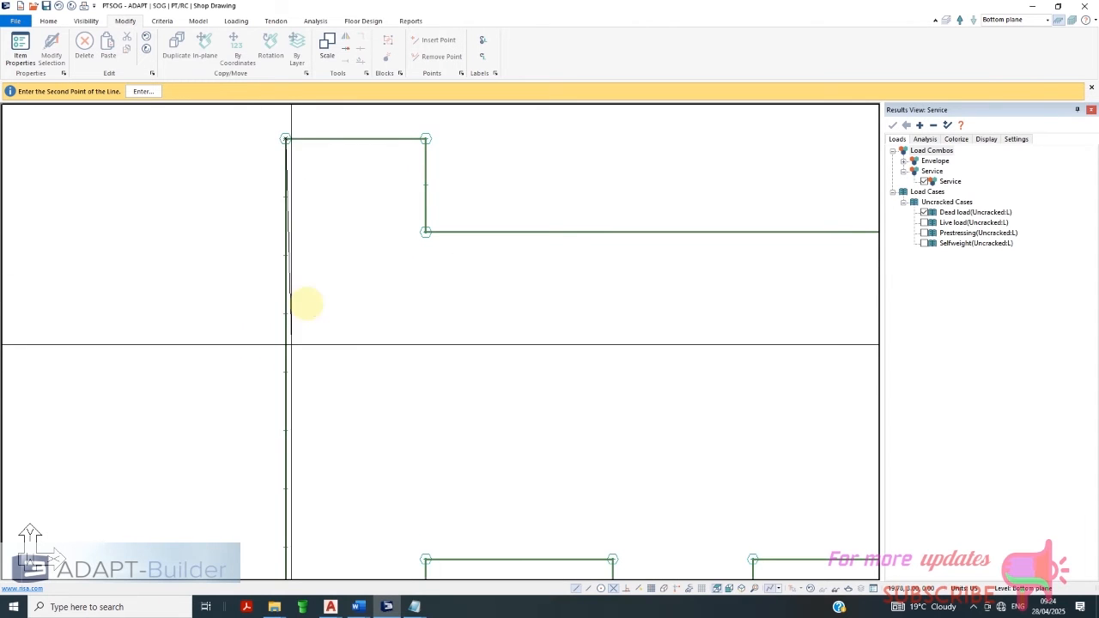
pyautogui.press('Escape')
pyautogui.moveTo(317, 279); pyautogui.dragTo(255, 366)
pyautogui.press('Escape')
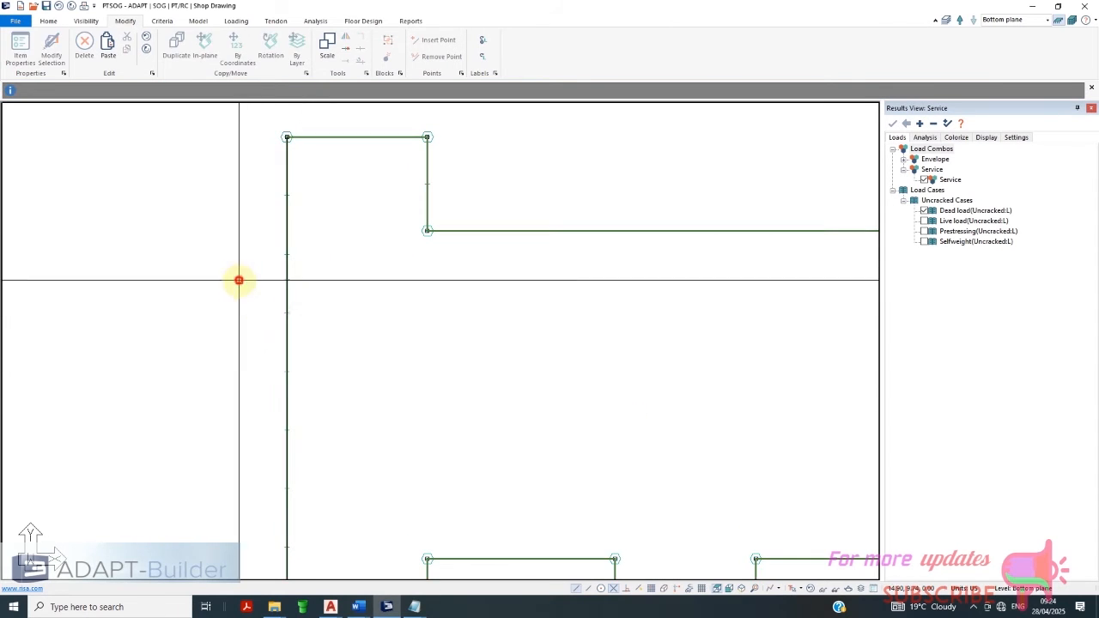
pyautogui.moveTo(238, 280); pyautogui.dragTo(304, 360)
pyautogui.press('Escape')
pyautogui.scroll(3, 287, 140)
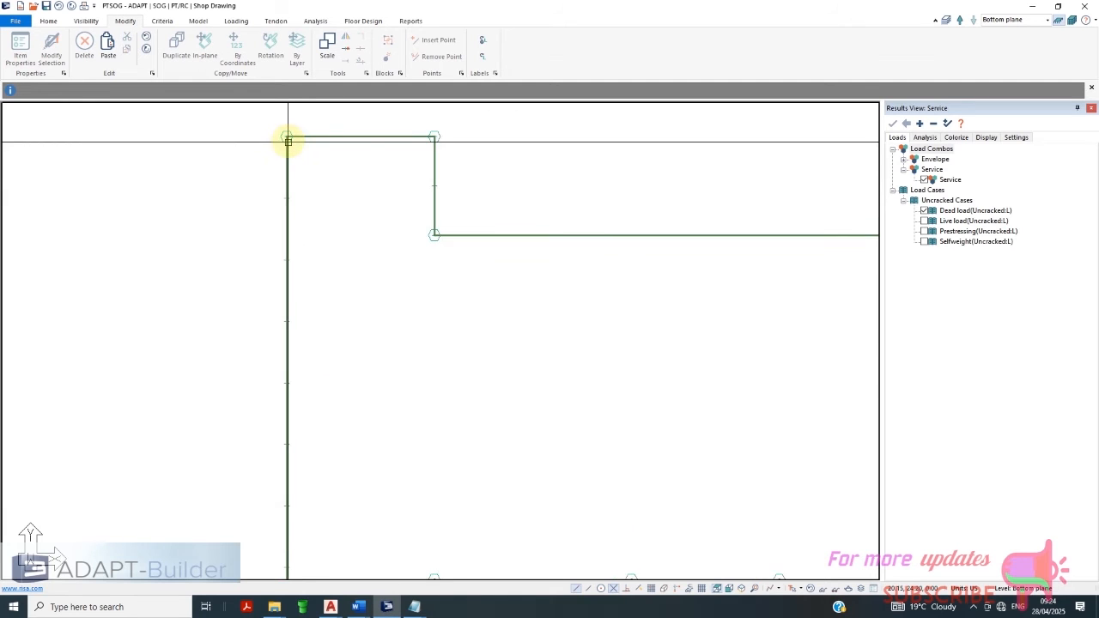
pyautogui.scroll(3, 291, 139)
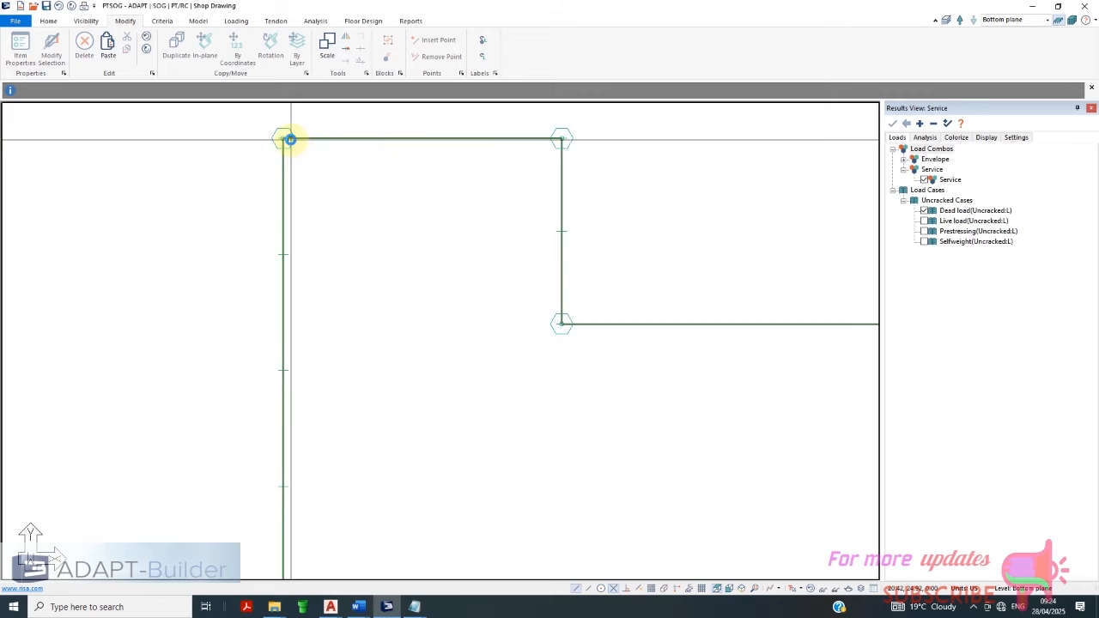
pyautogui.scroll(-1, 271, 181)
pyautogui.scroll(-2, 249, 177)
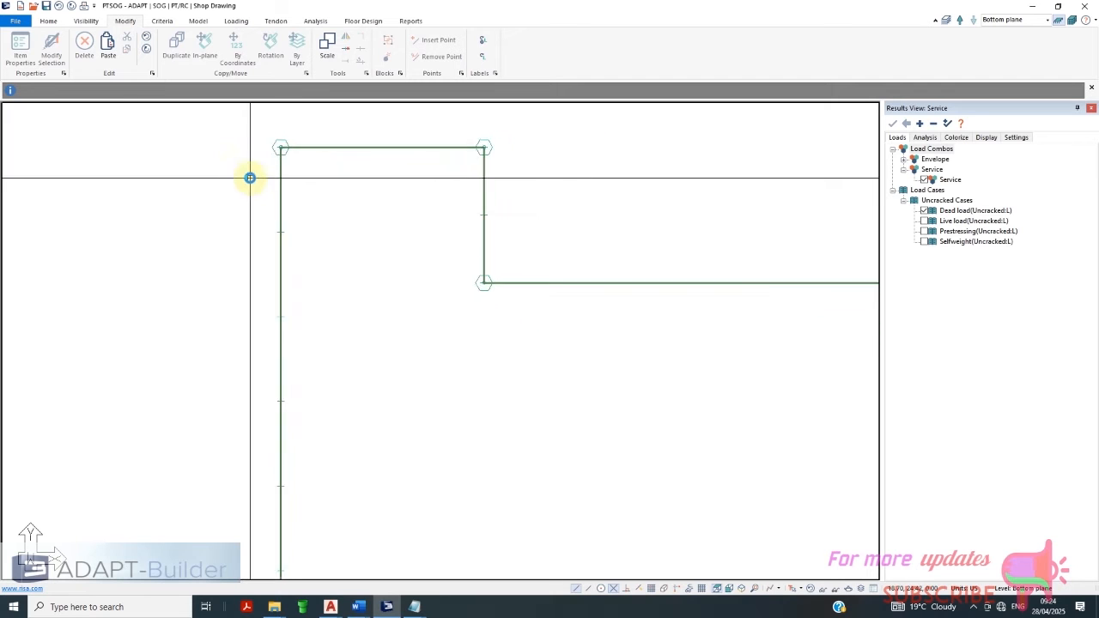
pyautogui.scroll(-3, 316, 118)
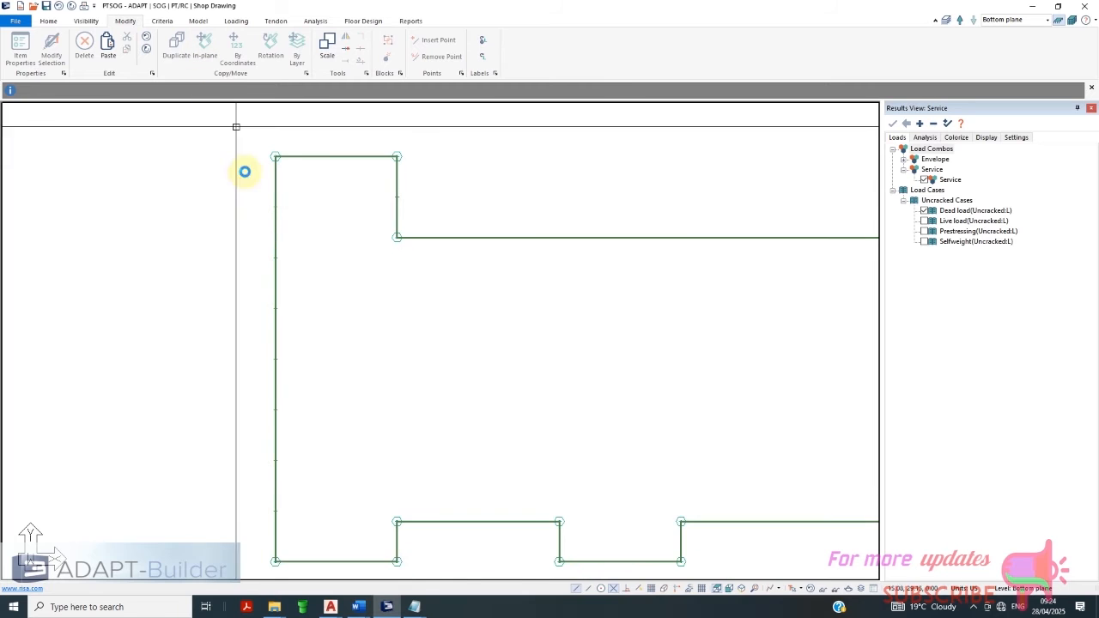
pyautogui.scroll(-1, 244, 173)
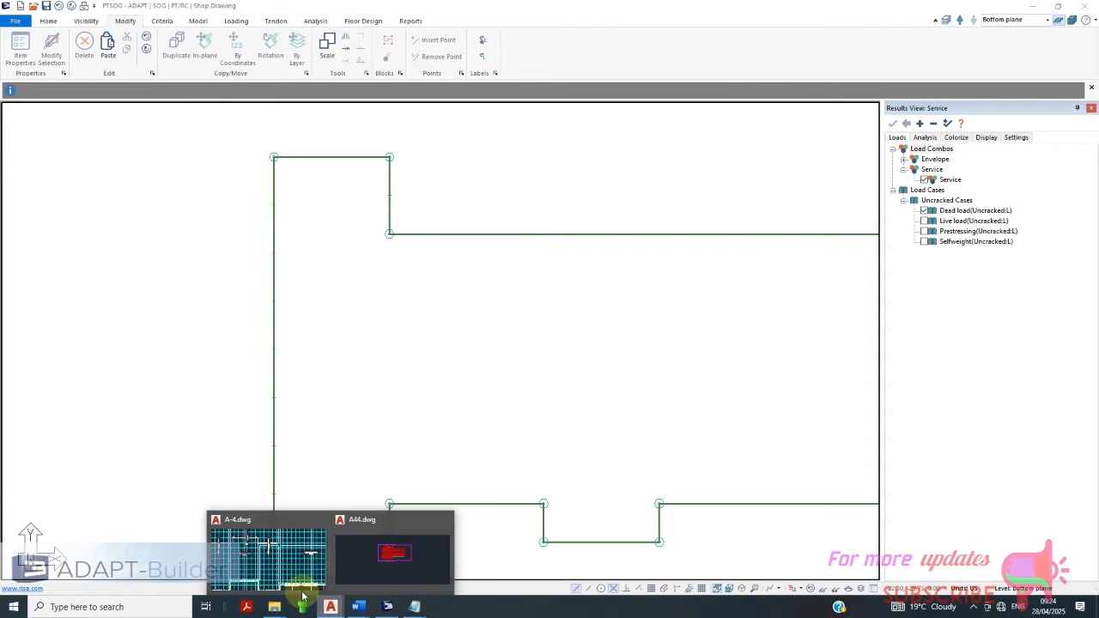
# Examine the Wafflemat Section in the AutoCAD drawing A-4.dwg, checking the perimeter grade beam against the slab edges on the strand plan
pyautogui.click(263, 515)
pyautogui.scroll(-3, 651, 376)
pyautogui.scroll(4, 233, 364)
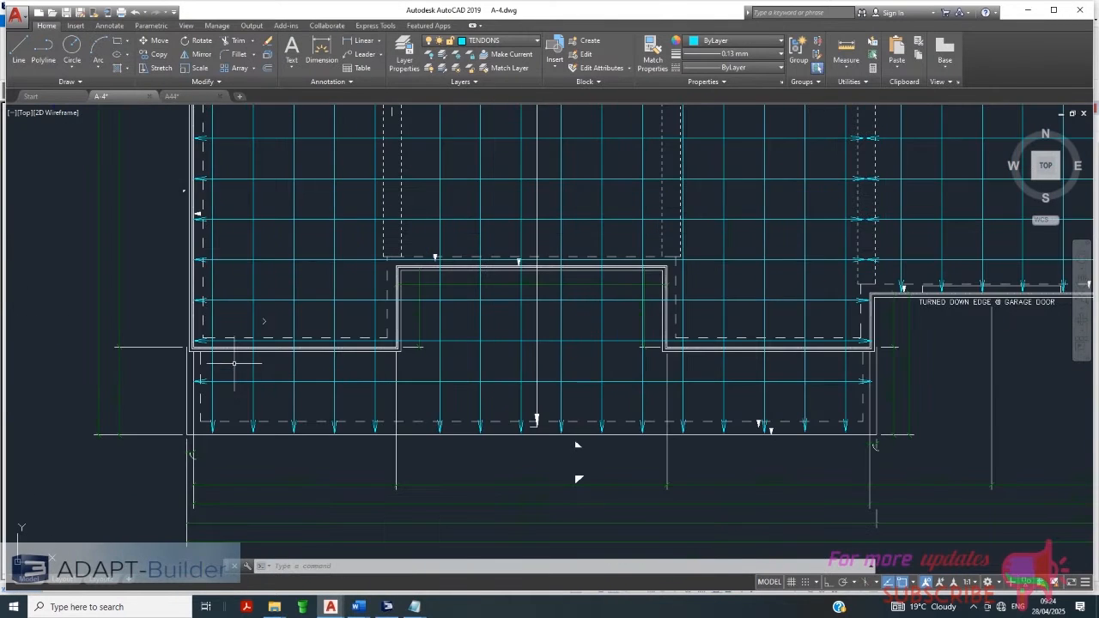
pyautogui.scroll(-6, 356, 444)
pyautogui.scroll(7, 356, 444)
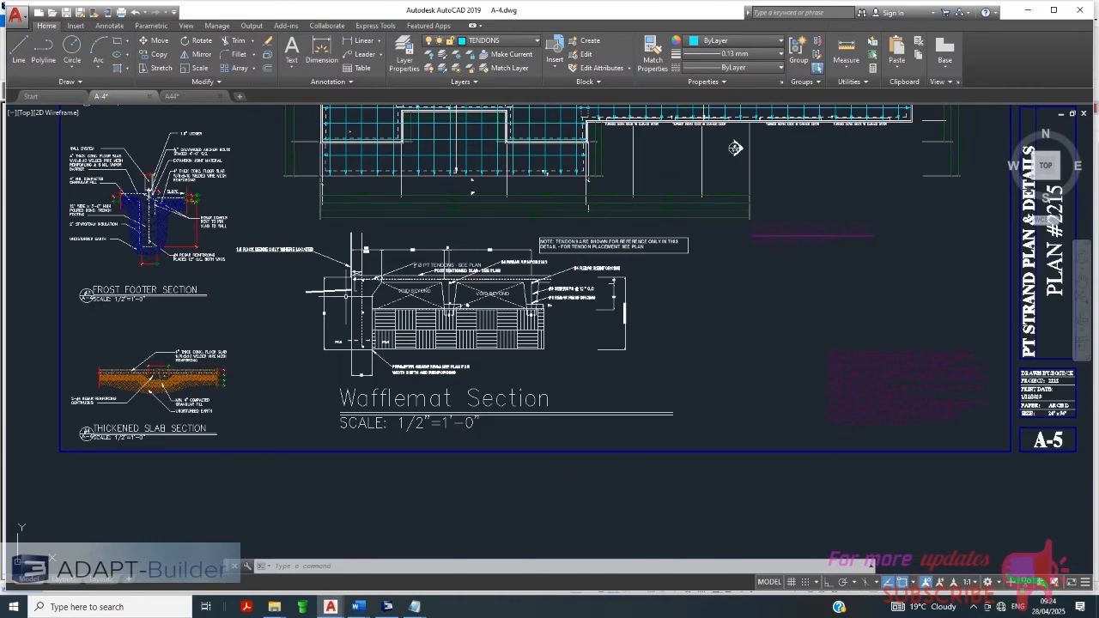
pyautogui.scroll(4, 386, 378)
pyautogui.scroll(-4, 391, 390)
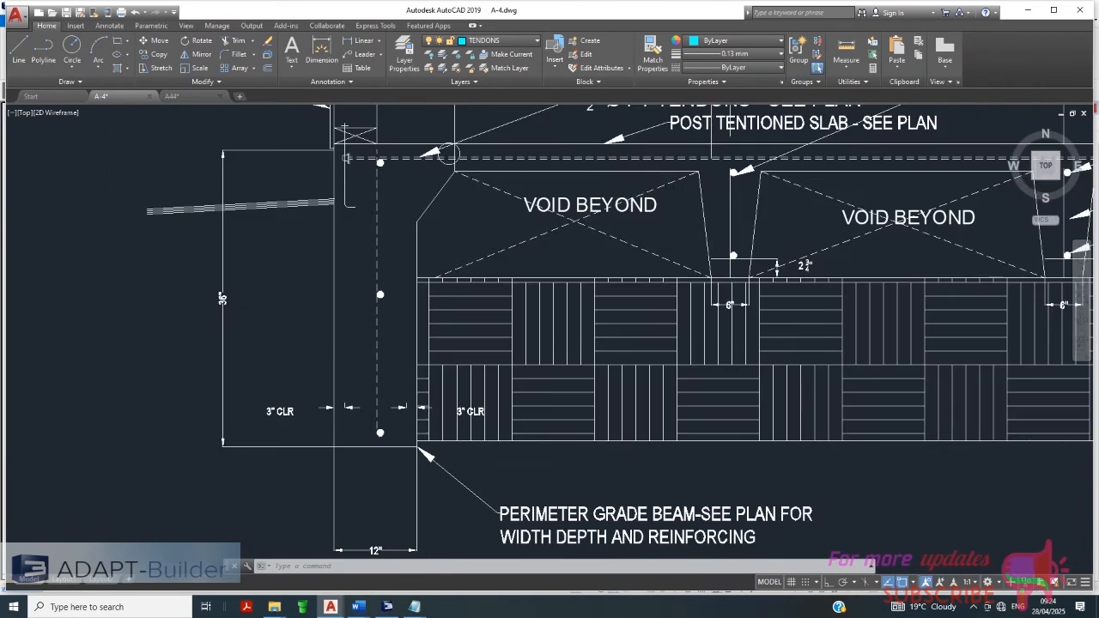
pyautogui.scroll(4, 324, 326)
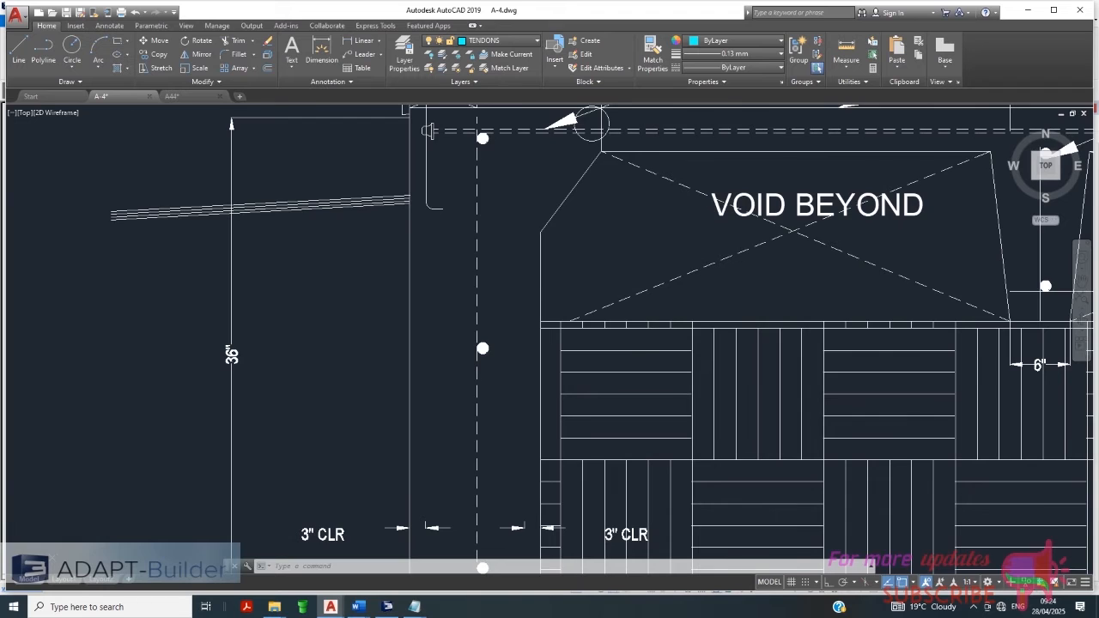
pyautogui.scroll(-12, 391, 358)
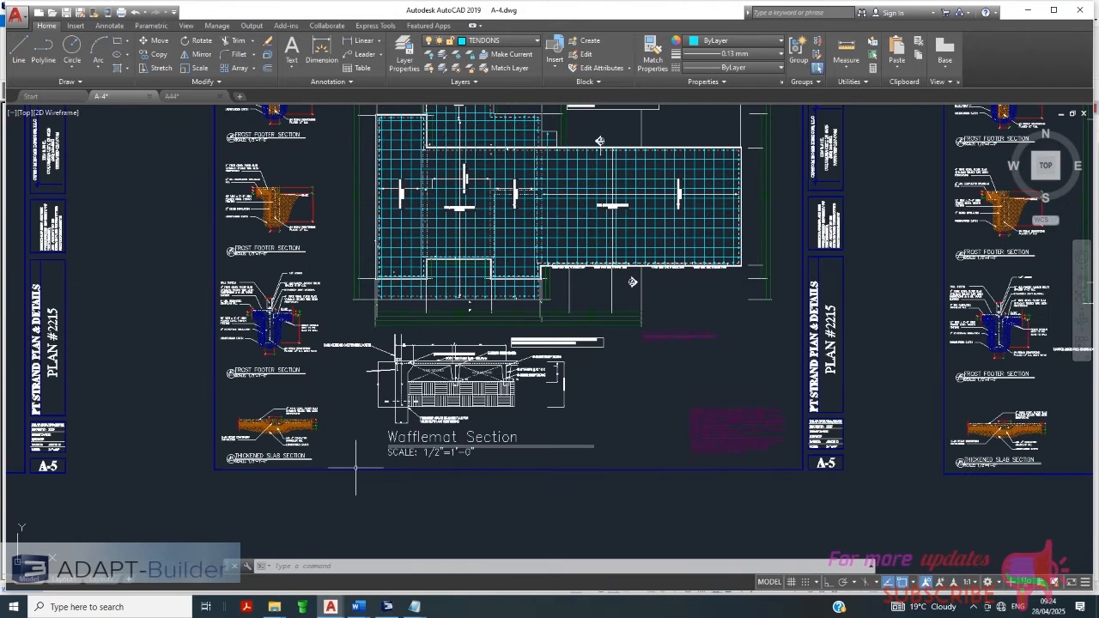
# Return to ADAPT-Builder and add line supports along the top edge of the upper-left projection and its short vertical edge
pyautogui.click(392, 609)
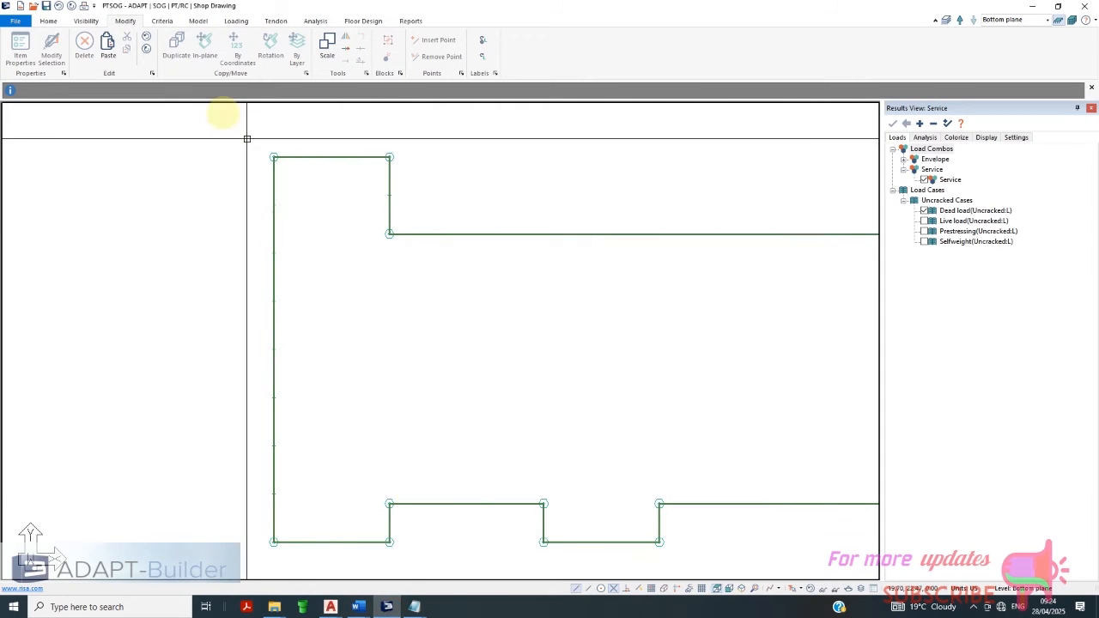
pyautogui.click(200, 22)
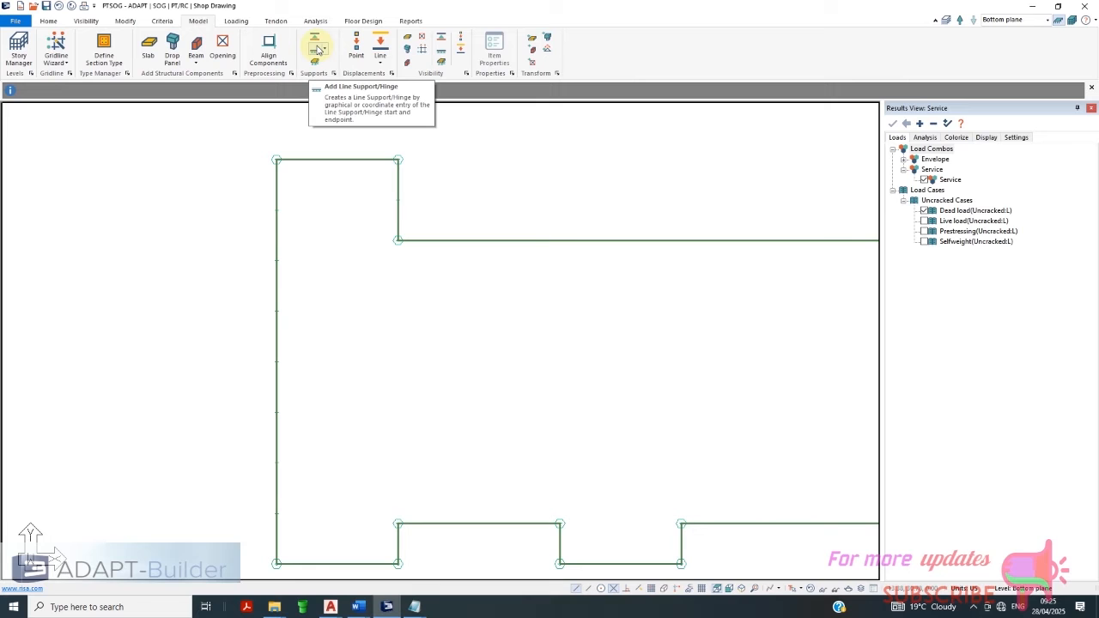
pyautogui.click(317, 49)
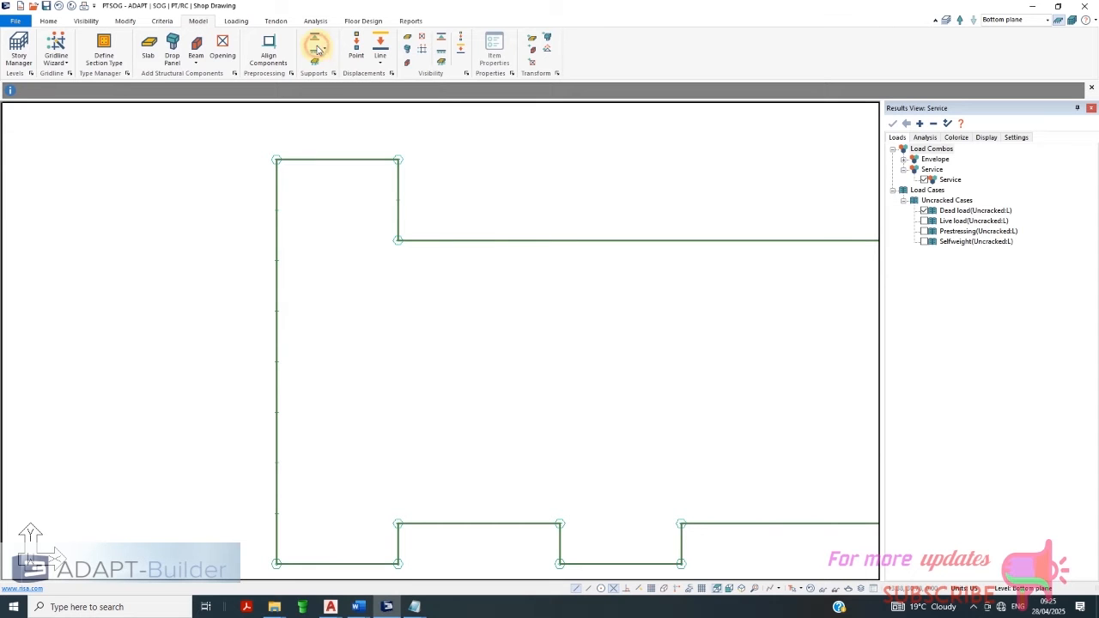
pyautogui.click(277, 161)
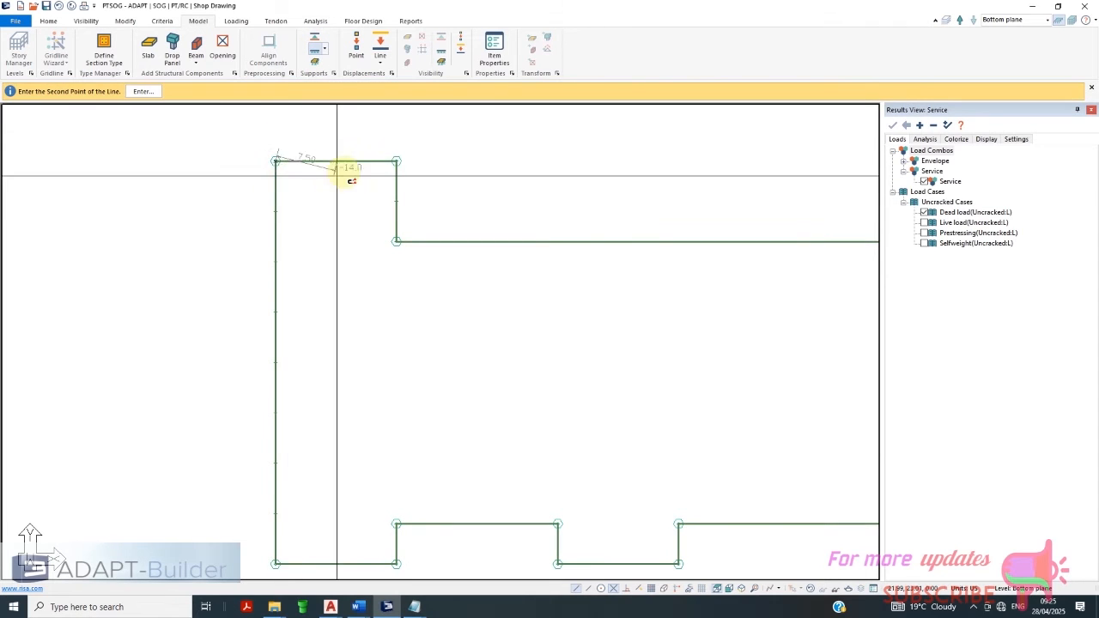
pyautogui.click(390, 161)
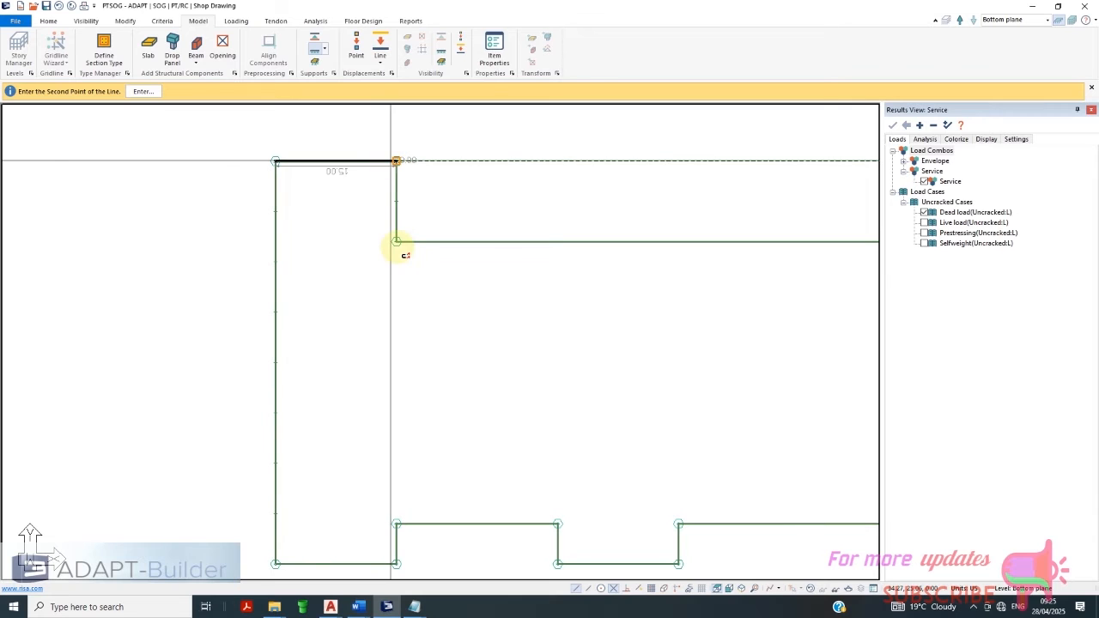
pyautogui.click(396, 162)
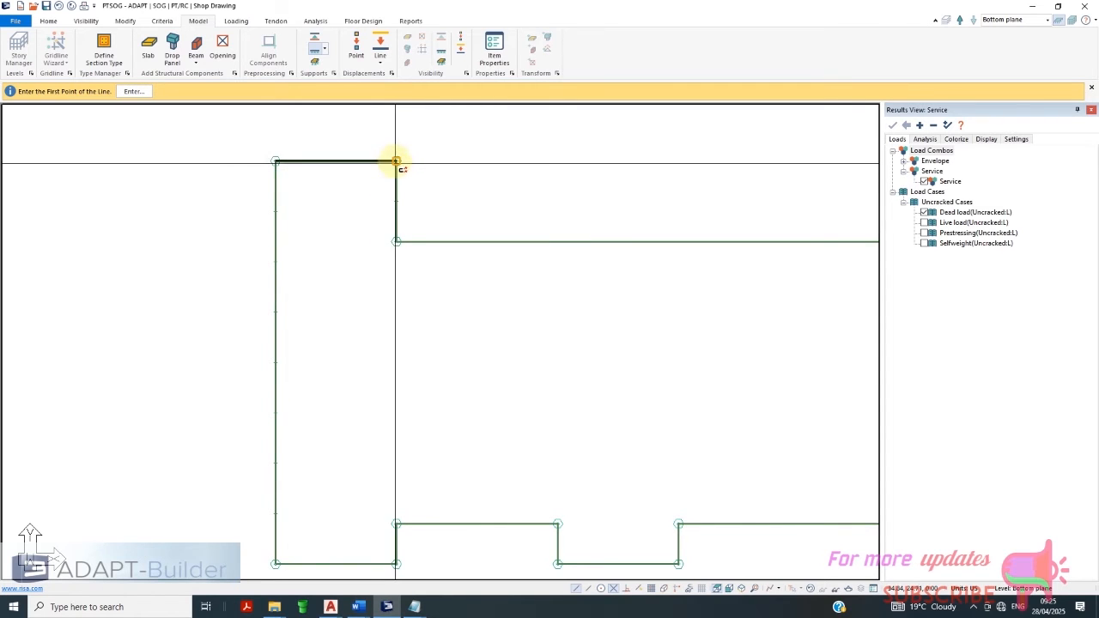
pyautogui.click(396, 243)
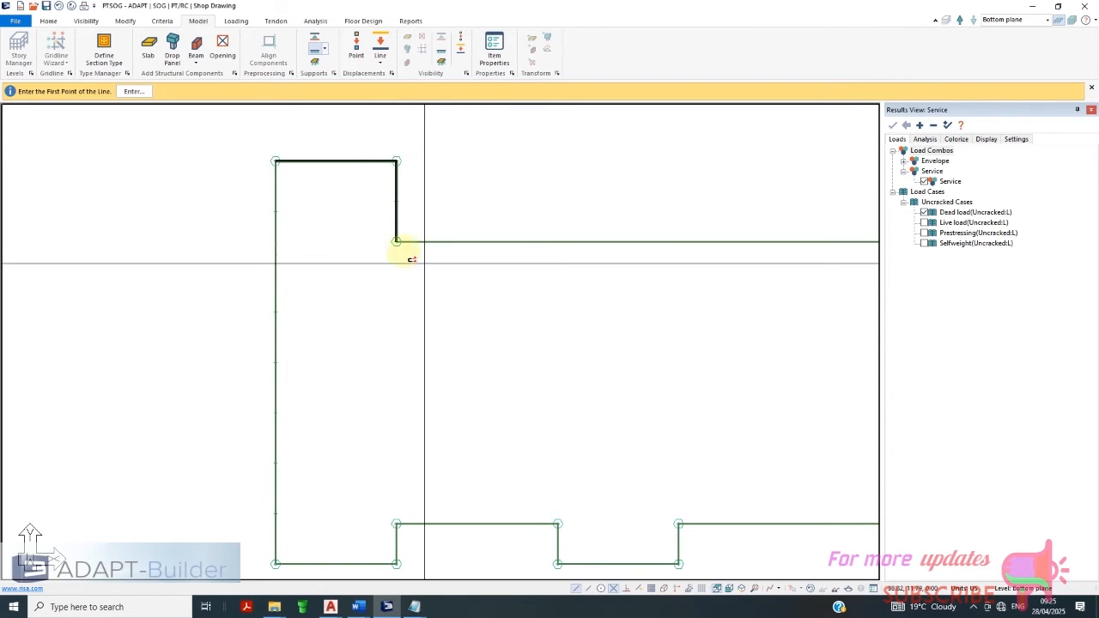
pyautogui.scroll(1, 455, 207)
pyautogui.scroll(1, 430, 185)
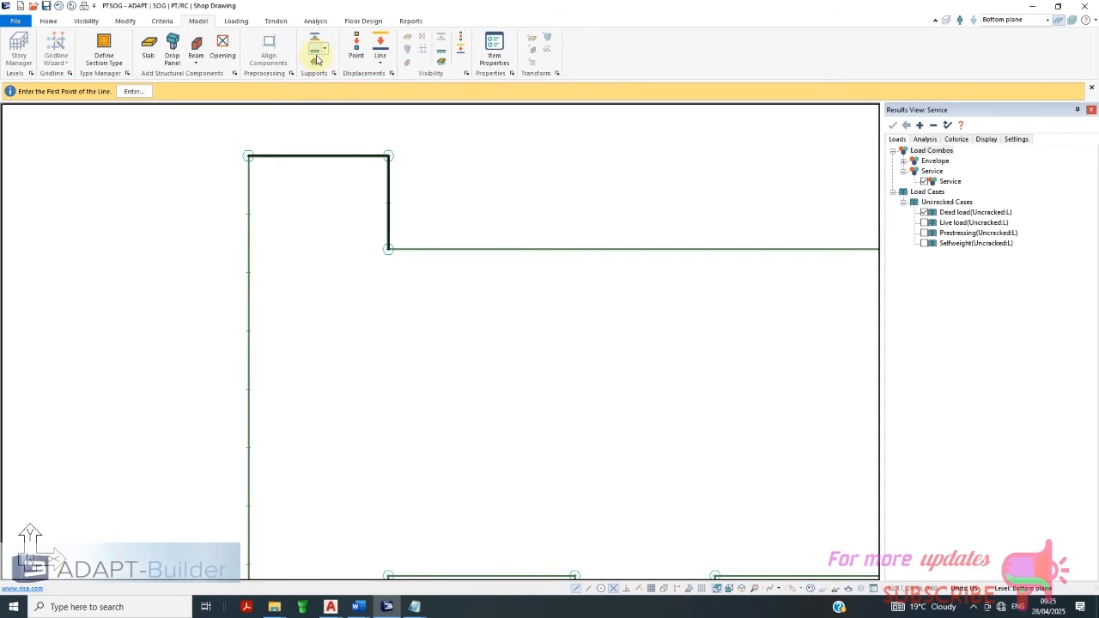
pyautogui.click(316, 62)
pyautogui.click(391, 248)
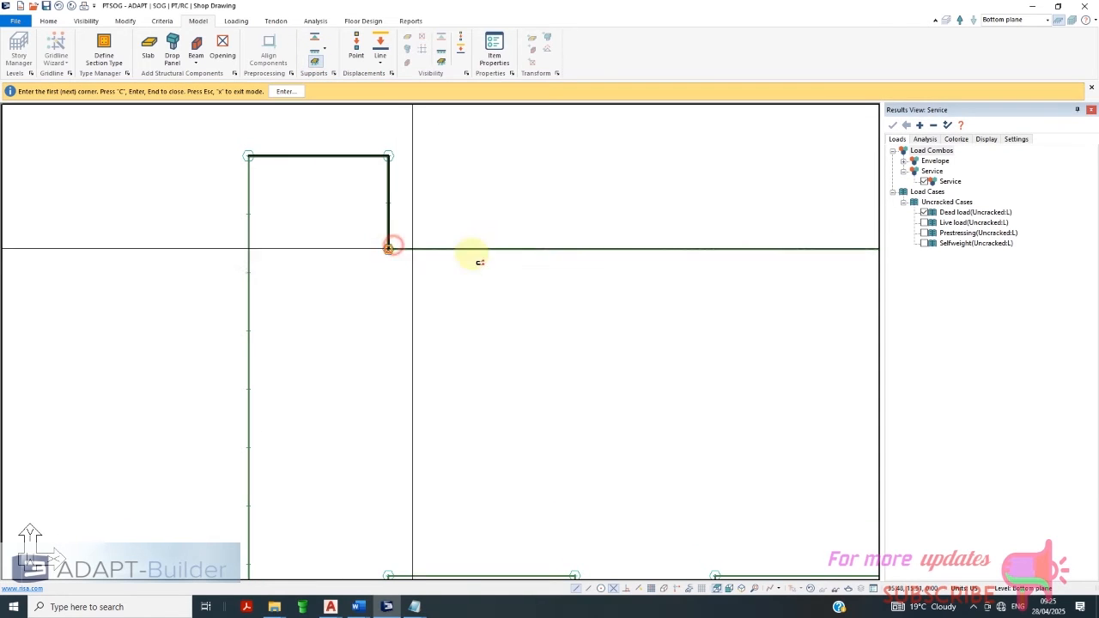
pyautogui.scroll(-1, 368, 248)
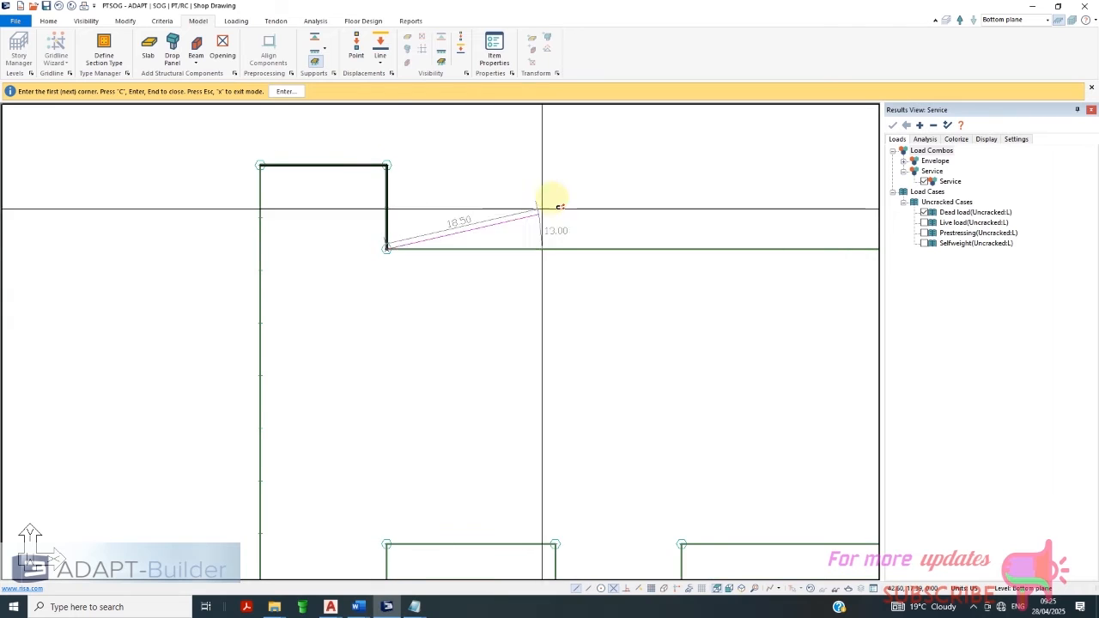
pyautogui.click(555, 195)
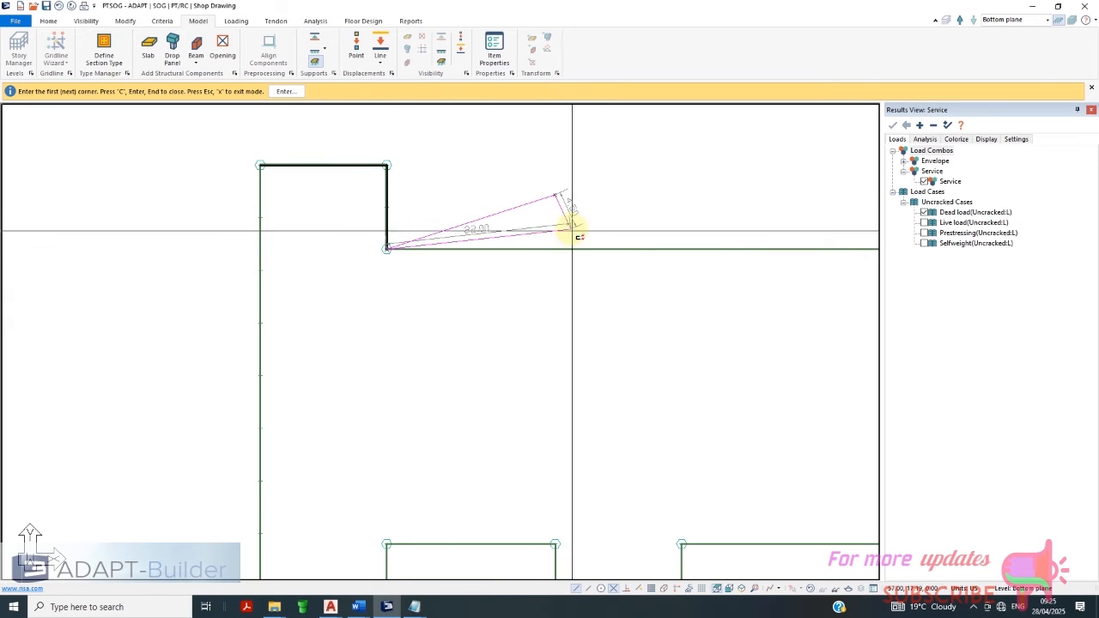
pyautogui.rightClick(573, 231)
pyautogui.click(584, 235)
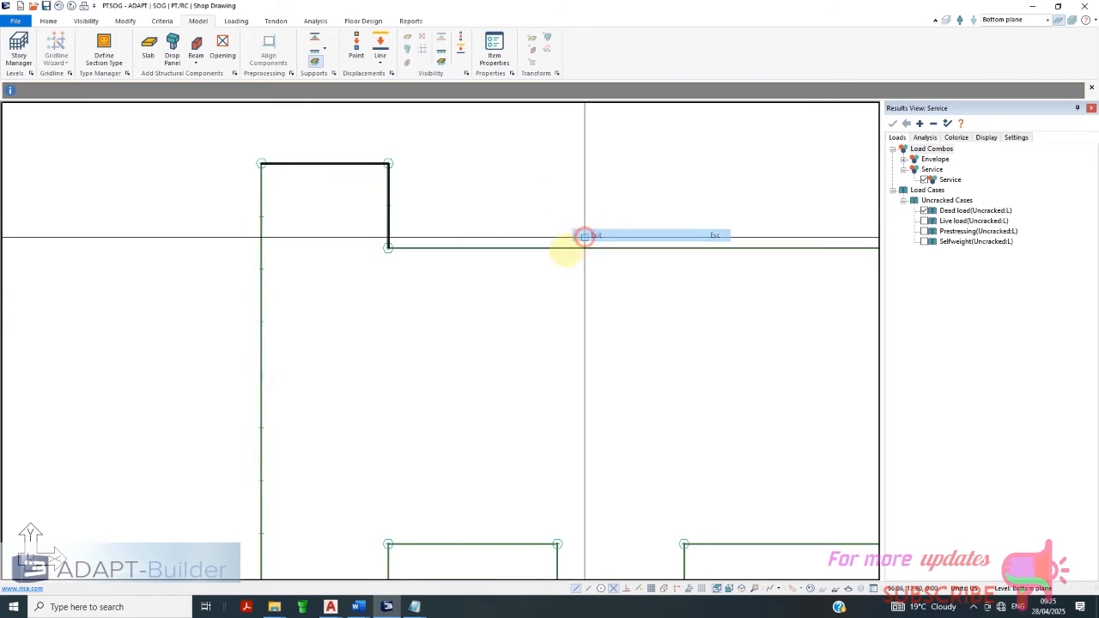
# Add line supports along the slab's long upper edge from the inner corner and down the full right edge
pyautogui.click(316, 54)
pyautogui.click(387, 247)
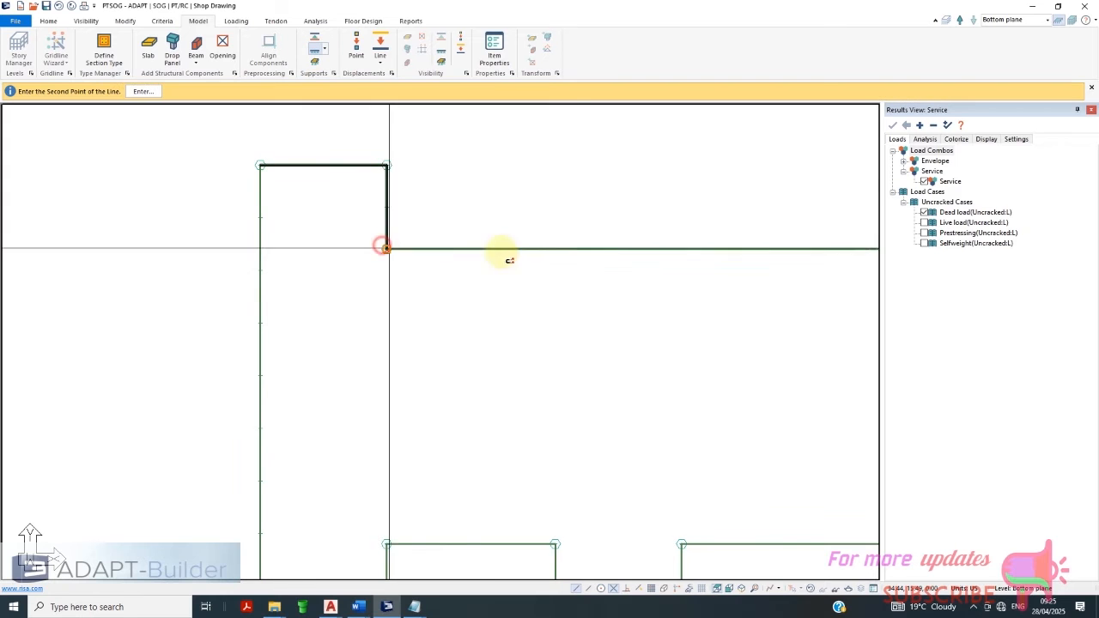
pyautogui.scroll(-2, 351, 249)
pyautogui.scroll(-3, 240, 237)
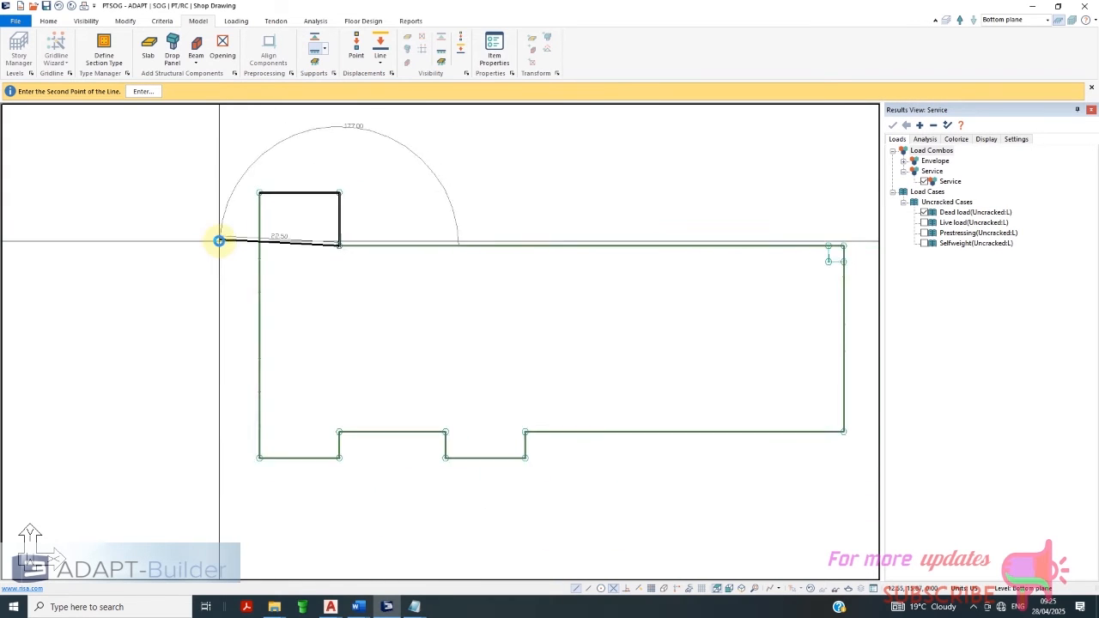
pyautogui.scroll(4, 726, 253)
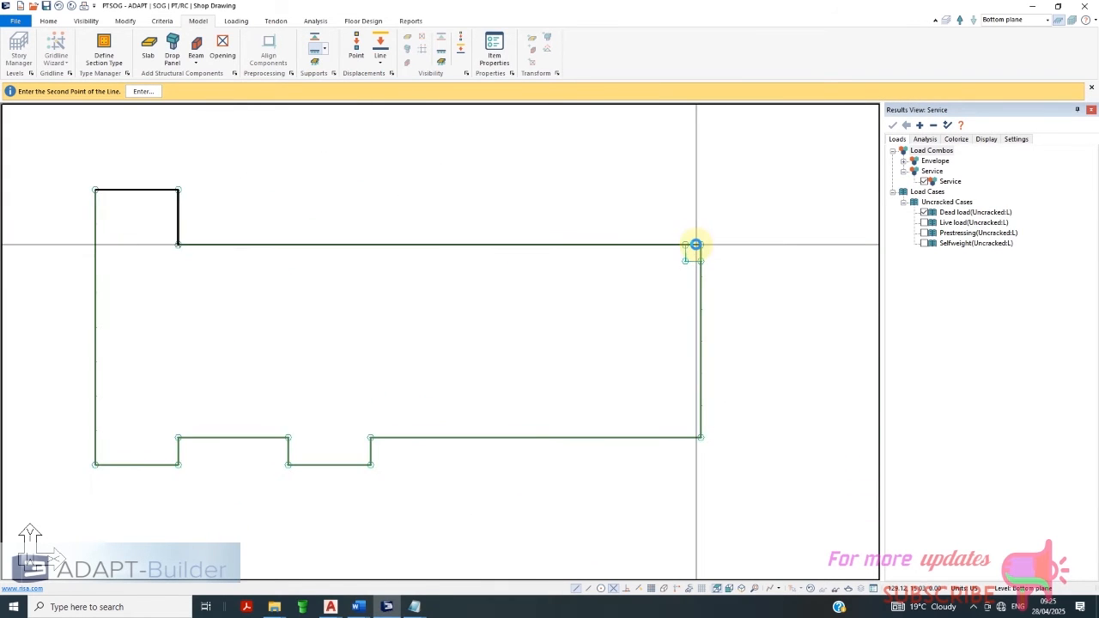
pyautogui.scroll(1, 700, 244)
pyautogui.click(700, 245)
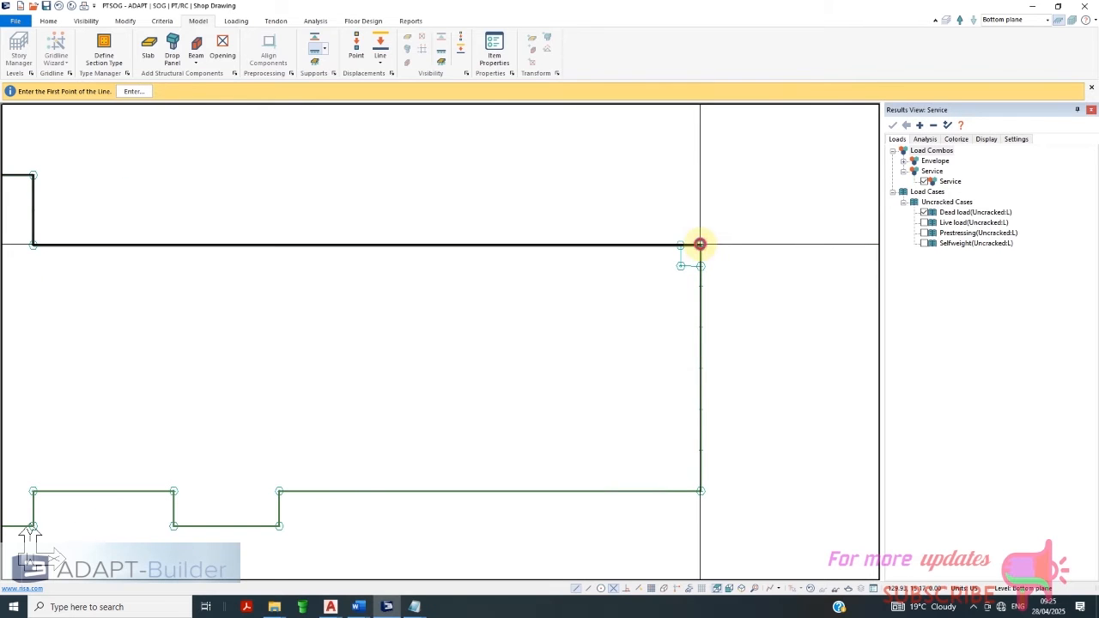
pyautogui.click(700, 246)
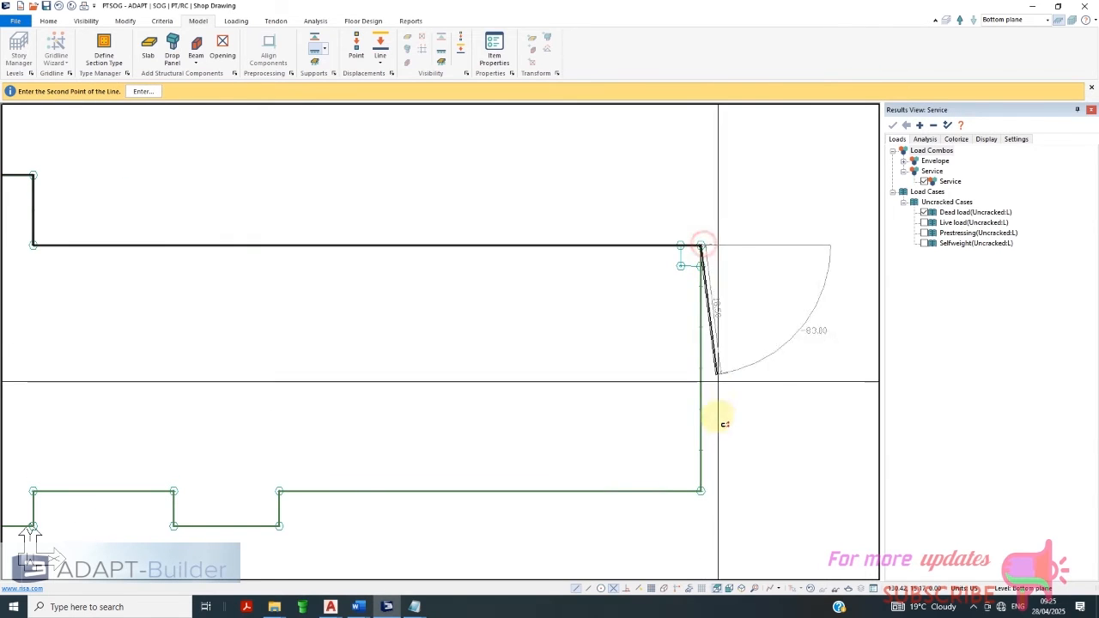
pyautogui.click(701, 492)
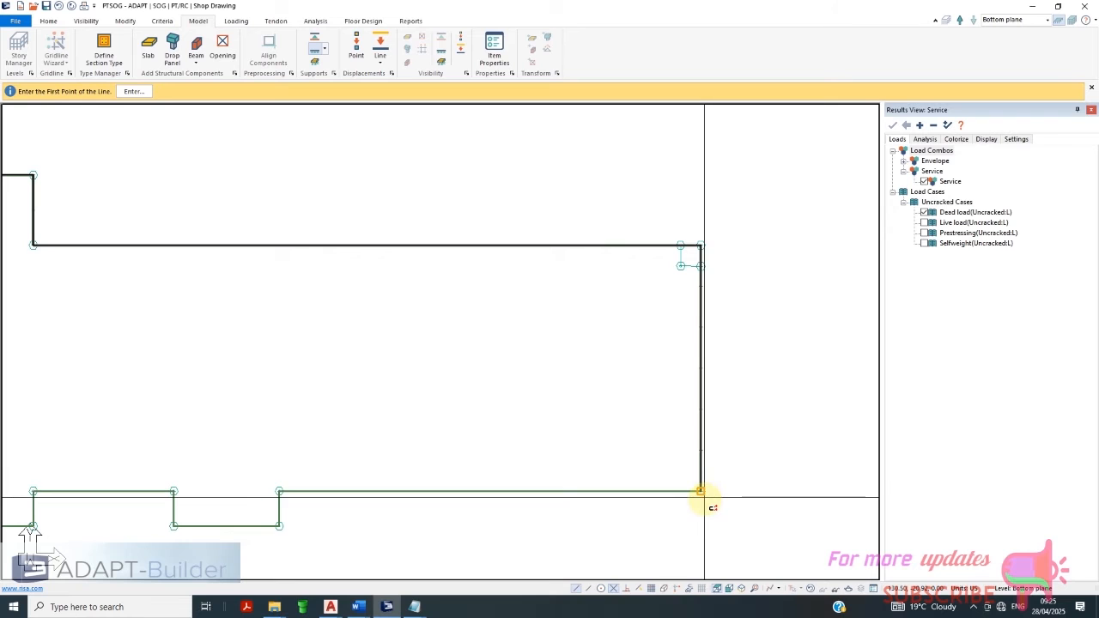
# Add line supports along the long lower edge from the lower-right corner and around the middle projection on the slab's lower side
pyautogui.click(703, 492)
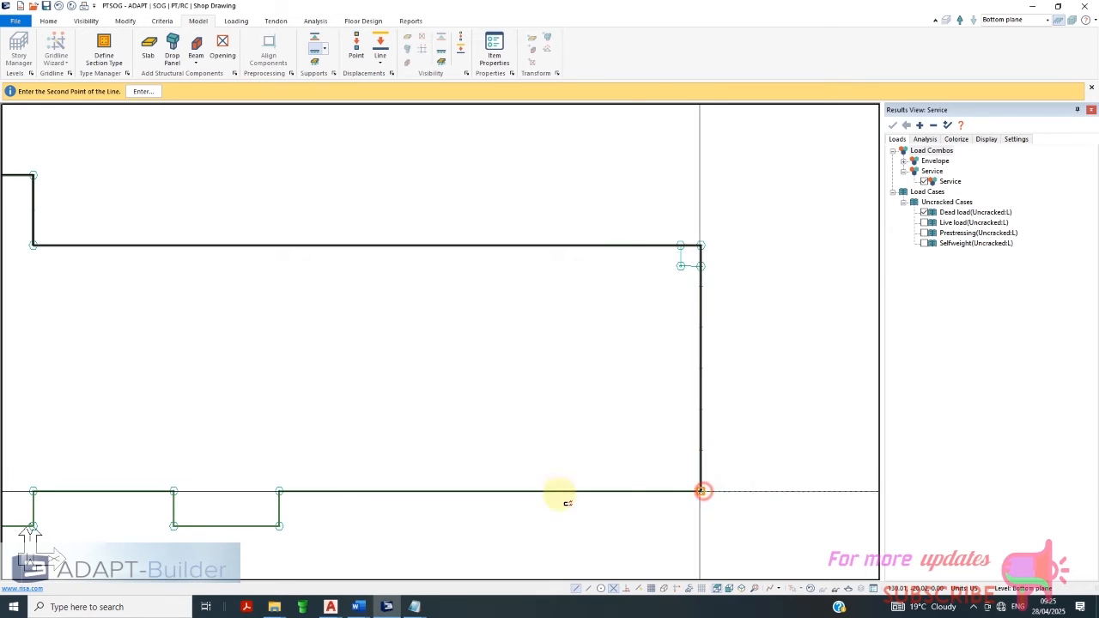
pyautogui.click(279, 492)
pyautogui.click(279, 492)
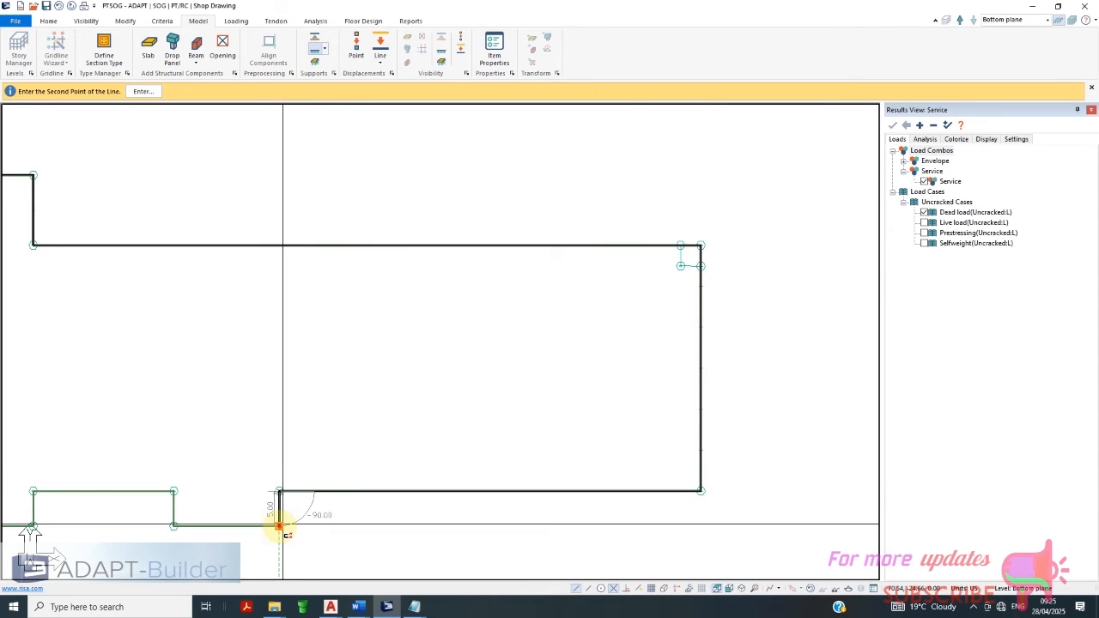
pyautogui.click(279, 526)
pyautogui.click(279, 526)
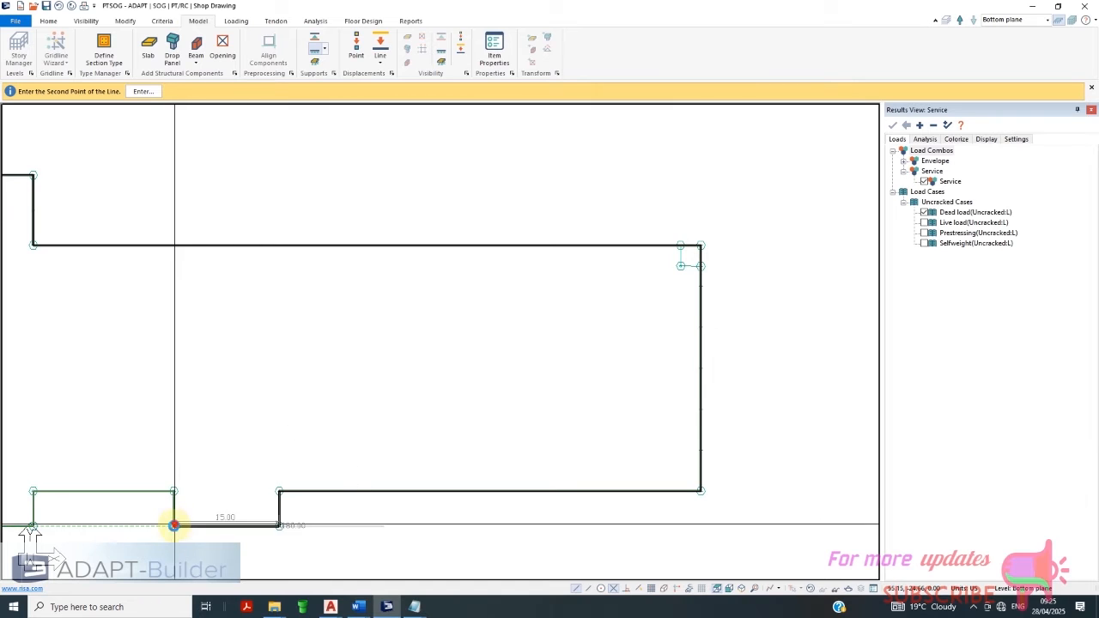
pyautogui.click(174, 527)
pyautogui.scroll(-2, 768, 315)
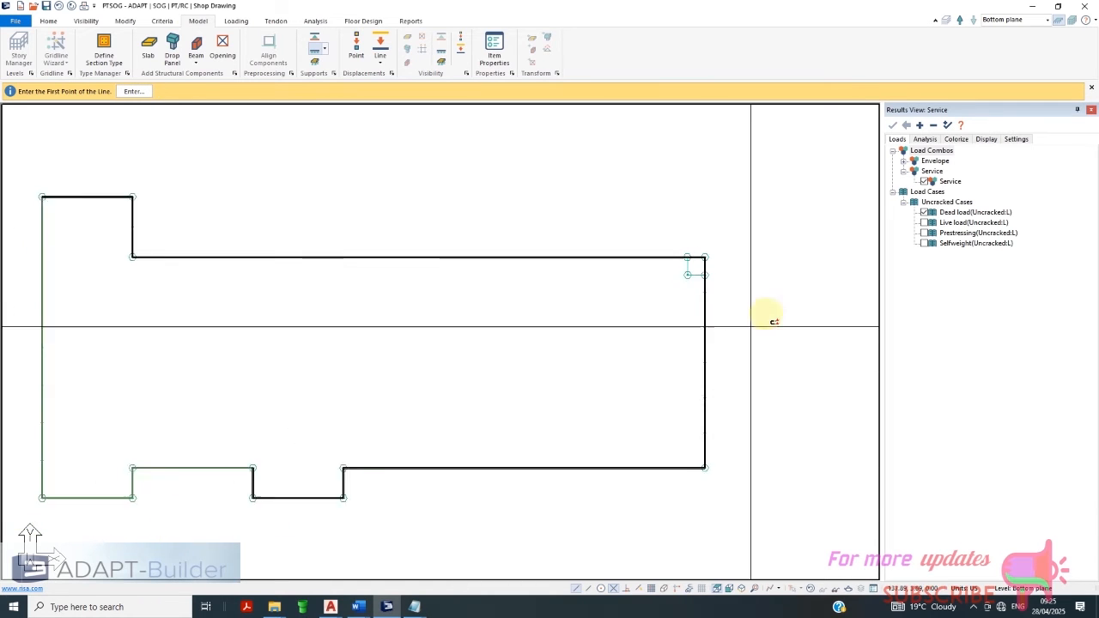
# Add line supports along the recessed lower edge, its short vertical step and the bottom edge of the lower-left projection
pyautogui.click(277, 461)
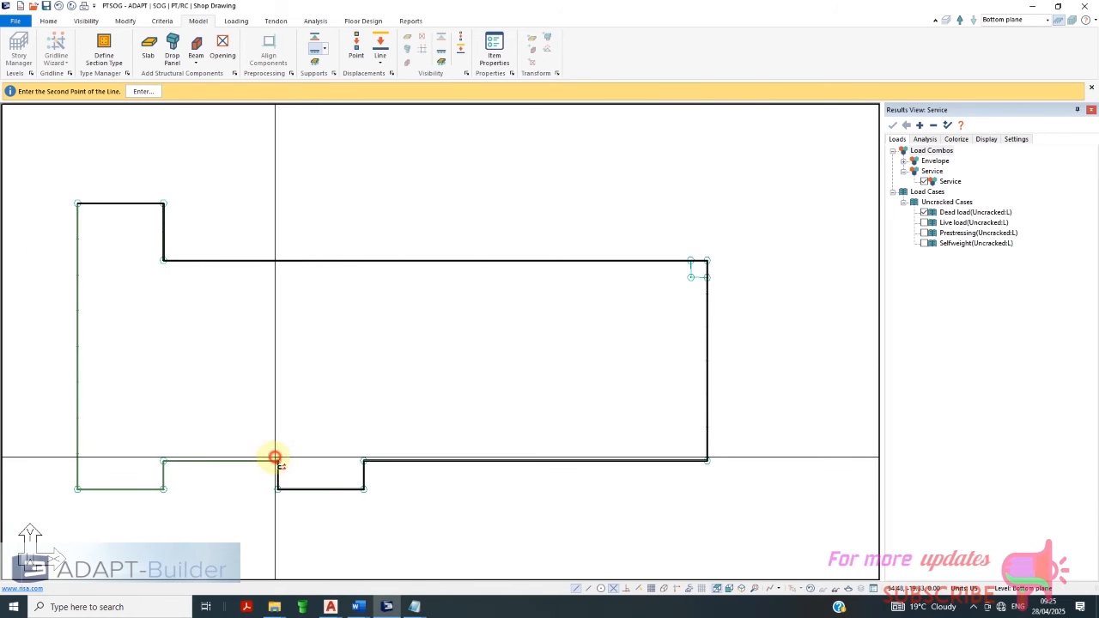
pyautogui.click(164, 461)
pyautogui.click(164, 461)
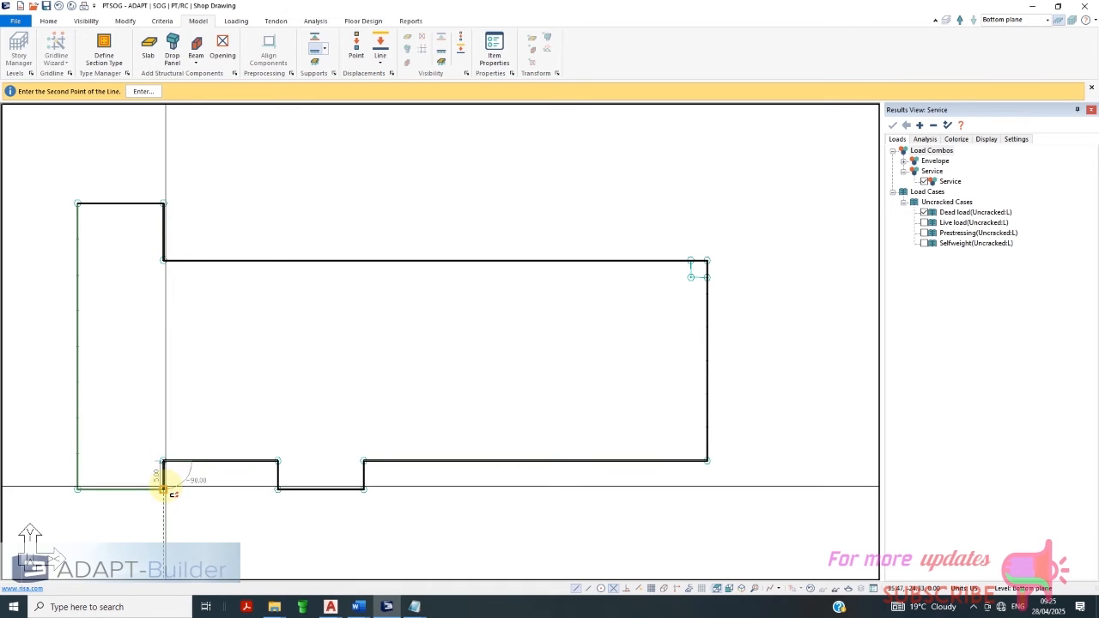
pyautogui.click(163, 489)
pyautogui.click(163, 490)
pyautogui.click(98, 488)
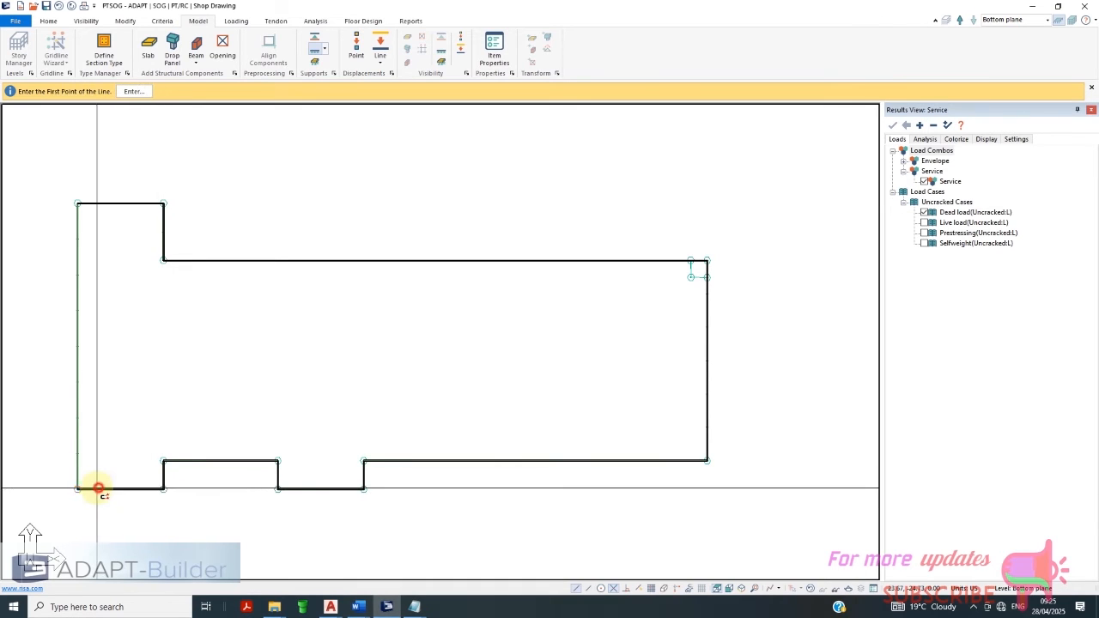
# Add a line support along the slab's left edge from the lower-left to the upper-left corner, and end the support command
pyautogui.click(78, 489)
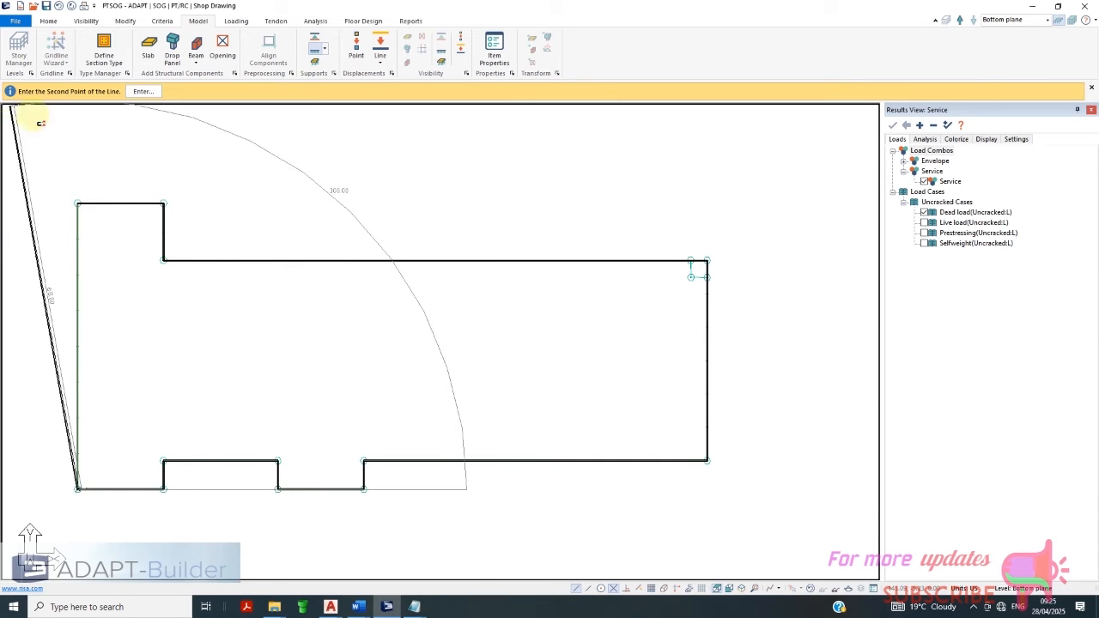
pyautogui.click(77, 203)
pyautogui.scroll(-2, 310, 233)
pyautogui.rightClick(370, 165)
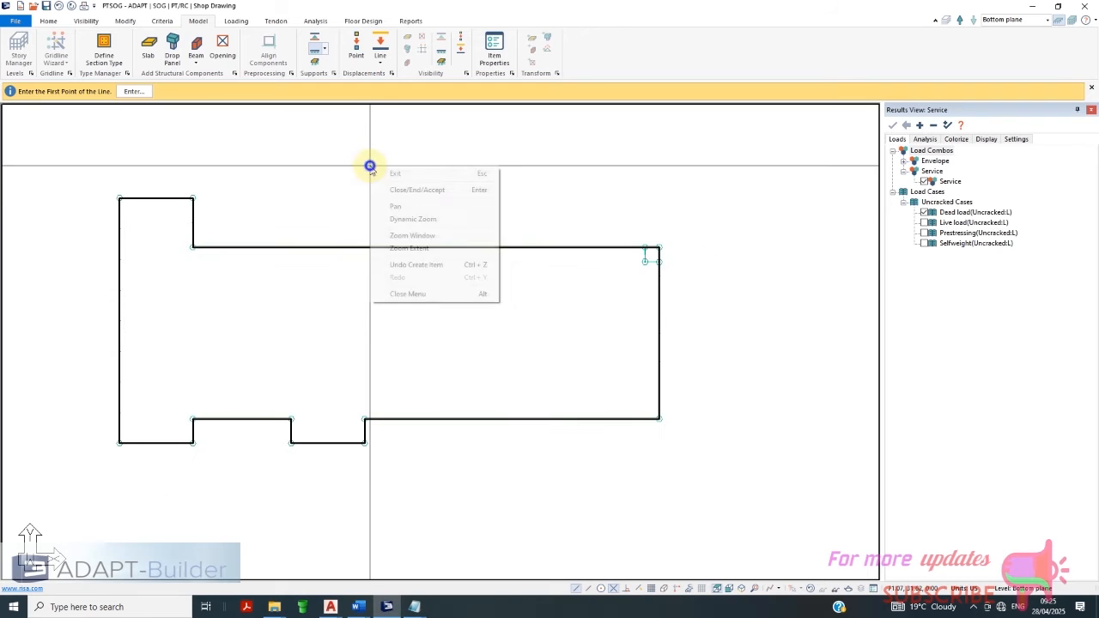
pyautogui.click(398, 190)
pyautogui.rightClick(329, 123)
pyautogui.click(354, 133)
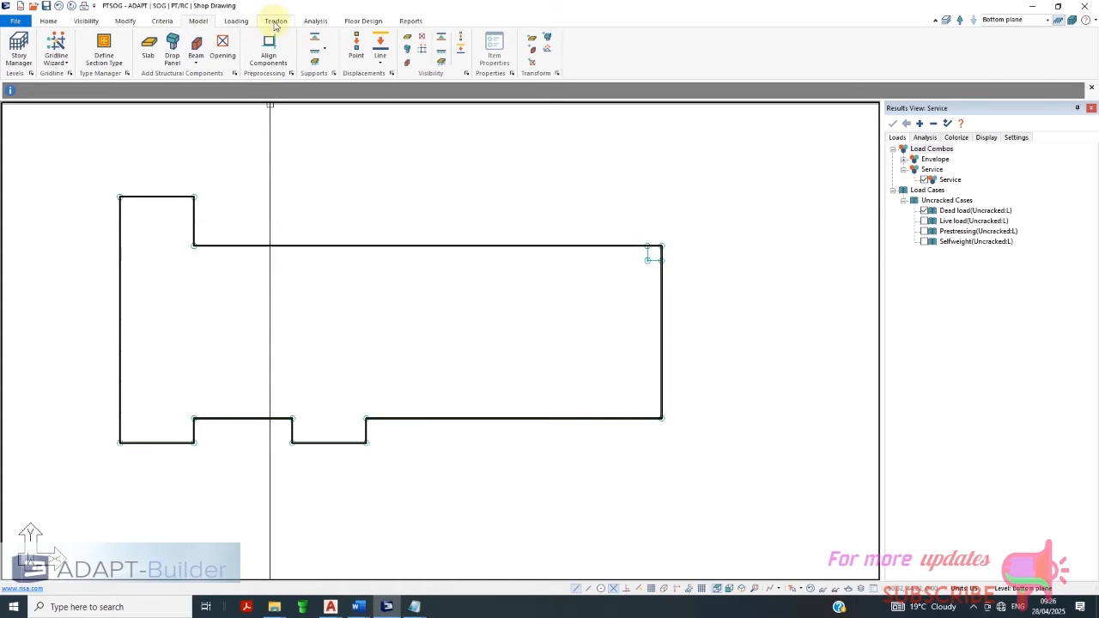
pyautogui.click(314, 22)
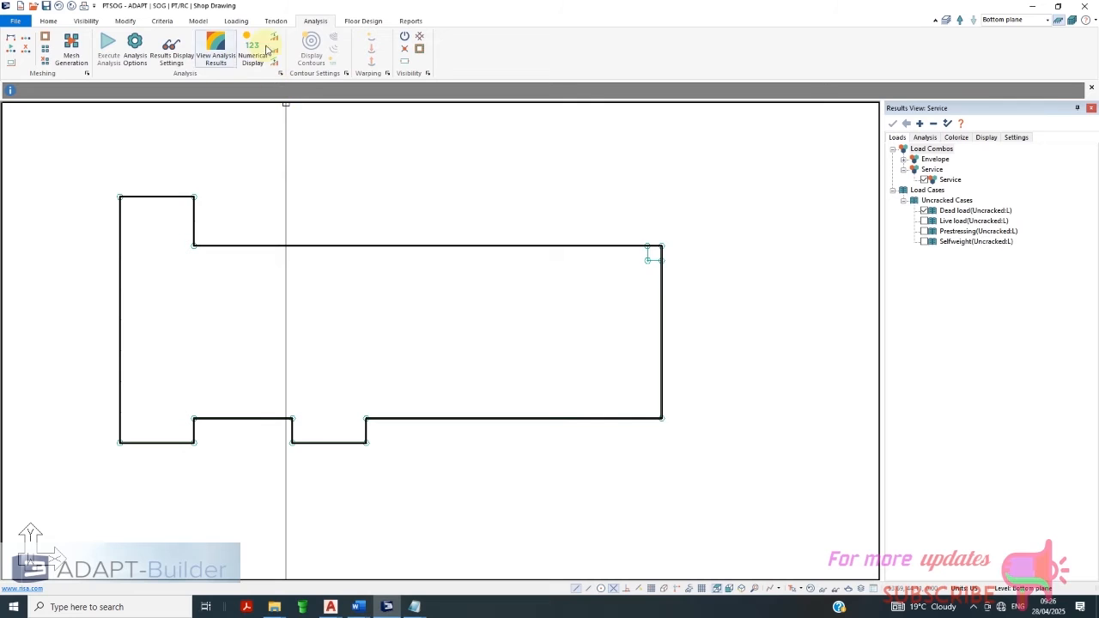
pyautogui.click(276, 21)
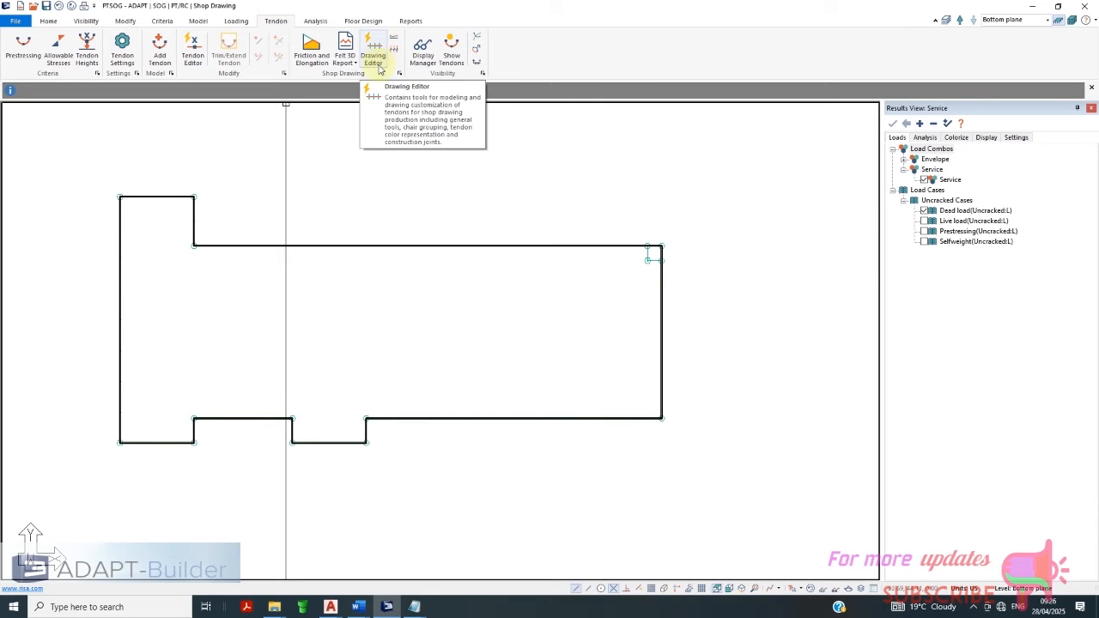
# Display the tendons and finite element mesh on the slab plan, and check the analysis options
pyautogui.click(451, 52)
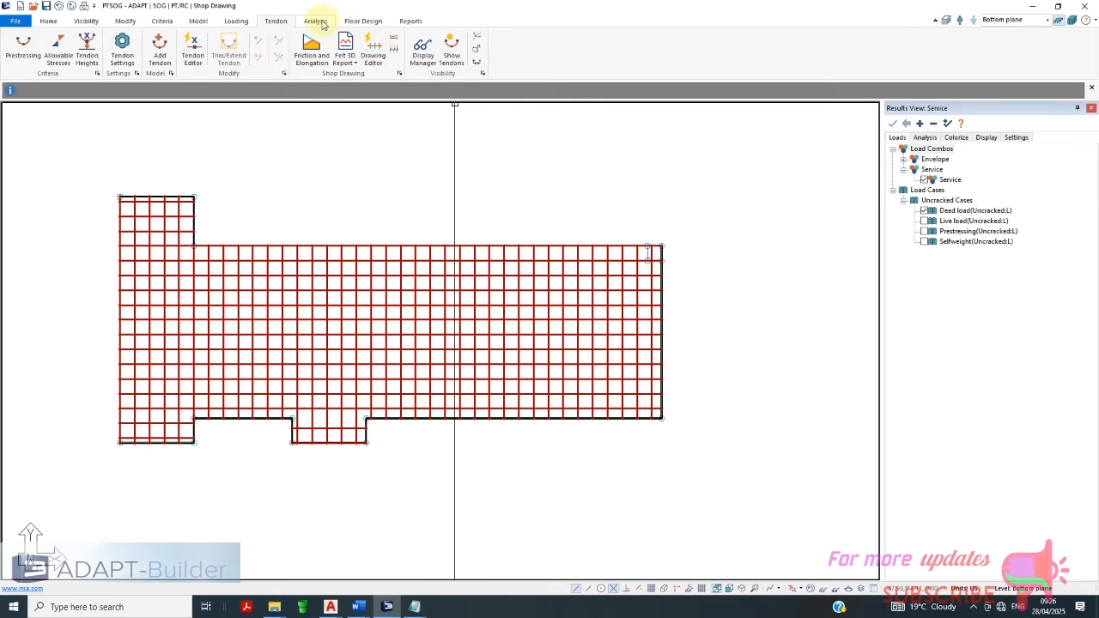
pyautogui.click(316, 20)
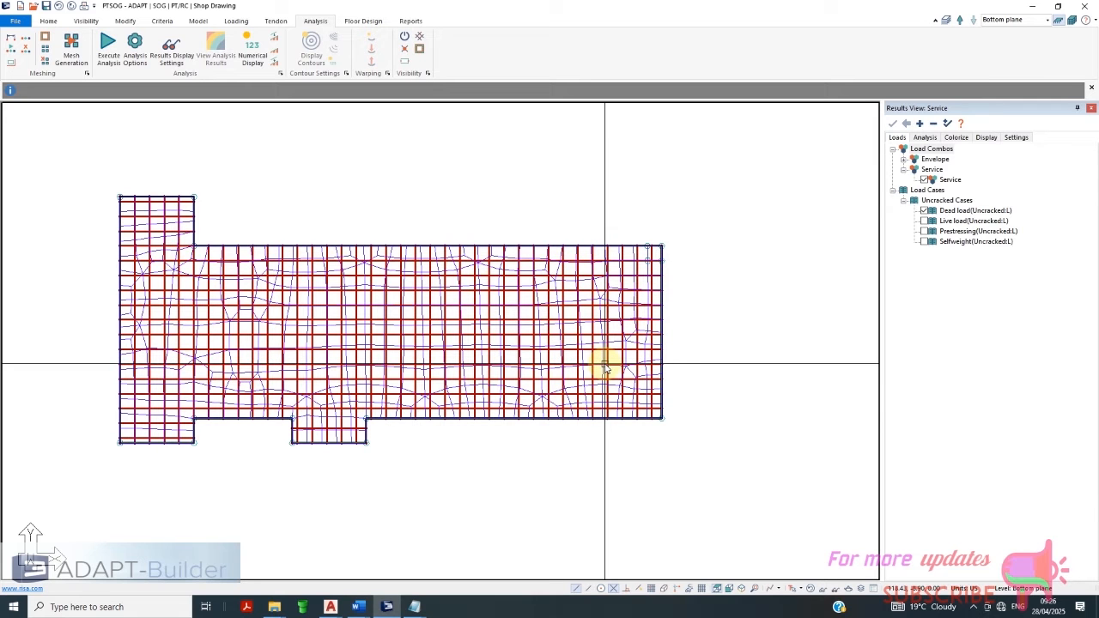
pyautogui.click(127, 51)
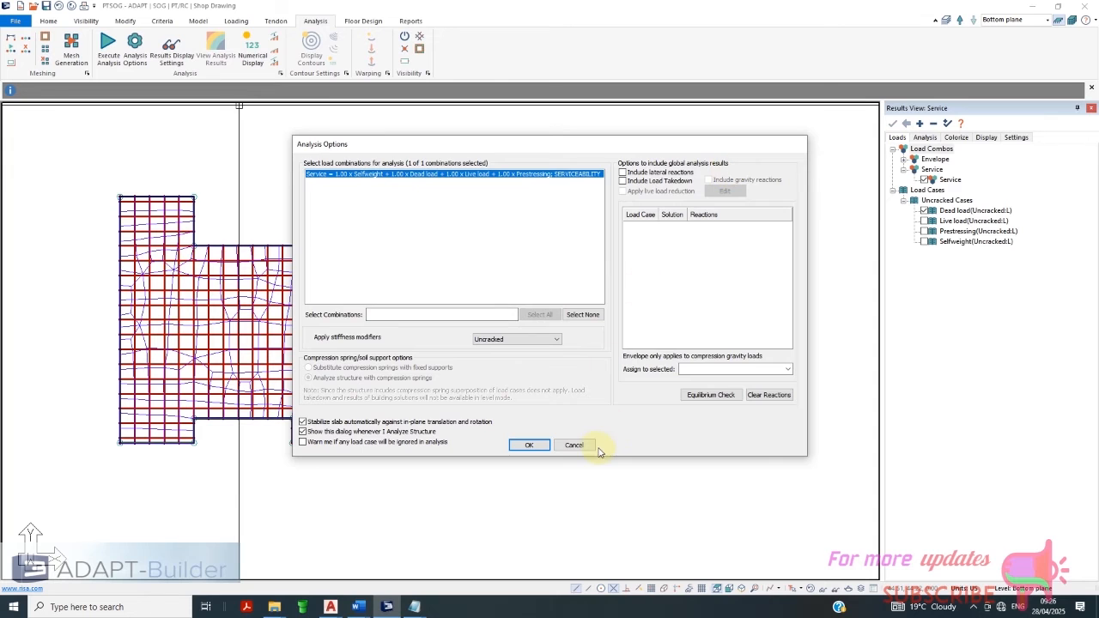
pyautogui.click(589, 446)
# Run the analysis for the Service load combination with uncracked stiffness and save the solution
pyautogui.click(114, 51)
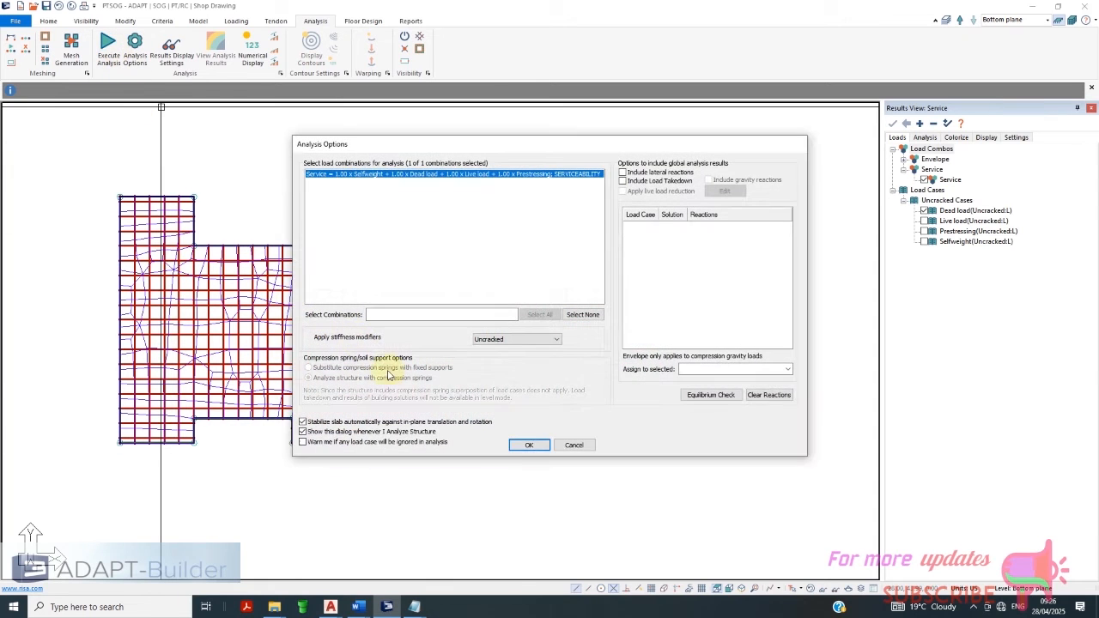
pyautogui.click(523, 445)
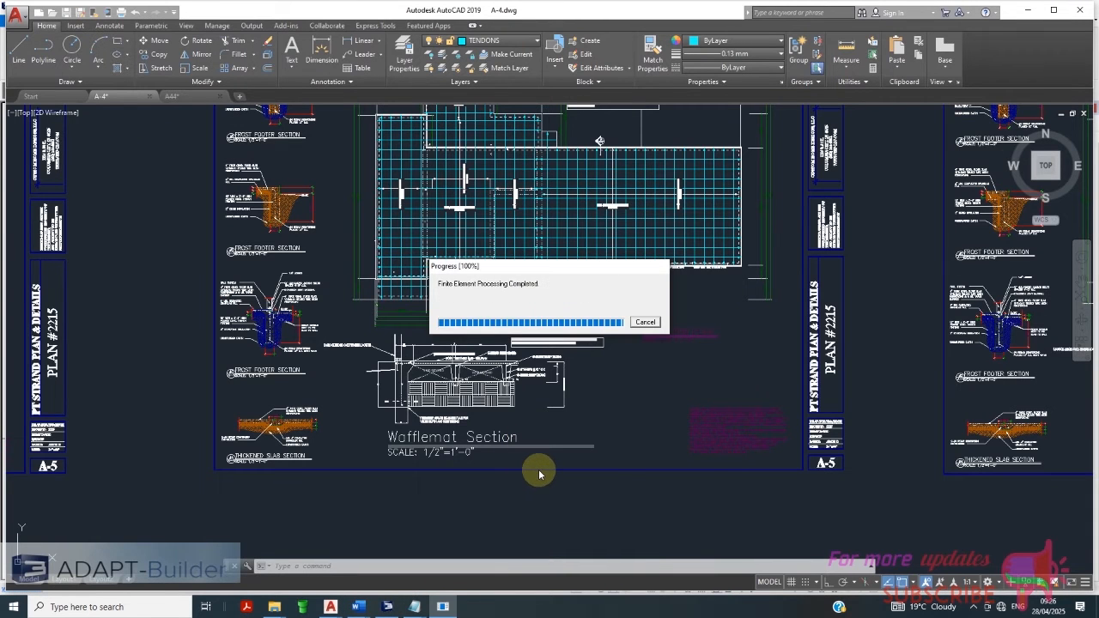
pyautogui.click(391, 605)
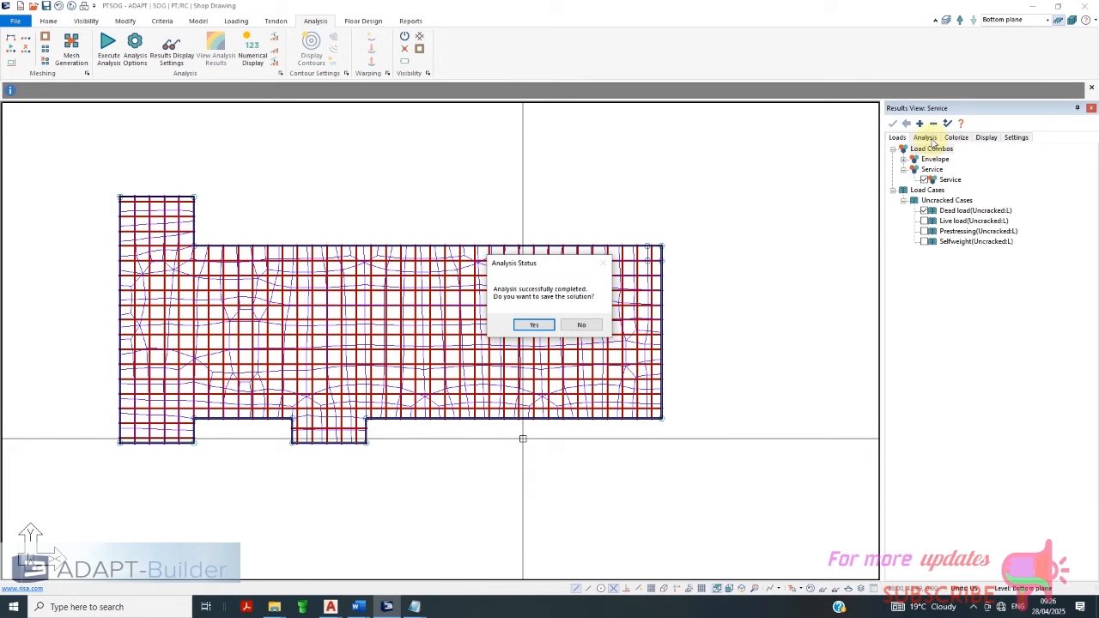
pyautogui.click(549, 328)
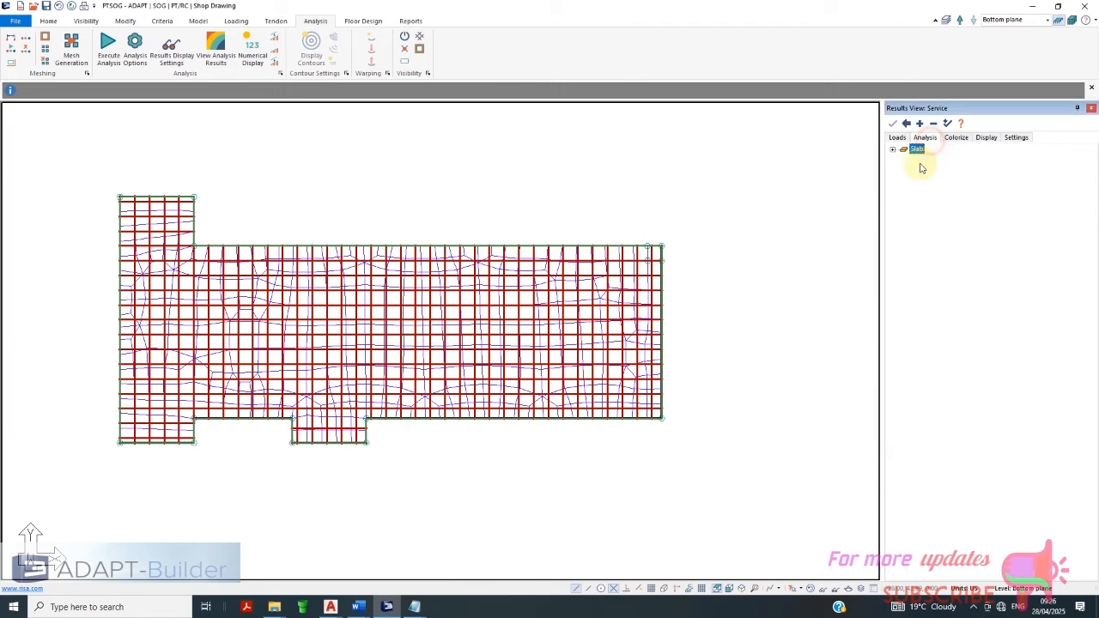
# Display the slab's Y-Translation deformation contour for the Service combination
pyautogui.click(892, 150)
pyautogui.click(902, 160)
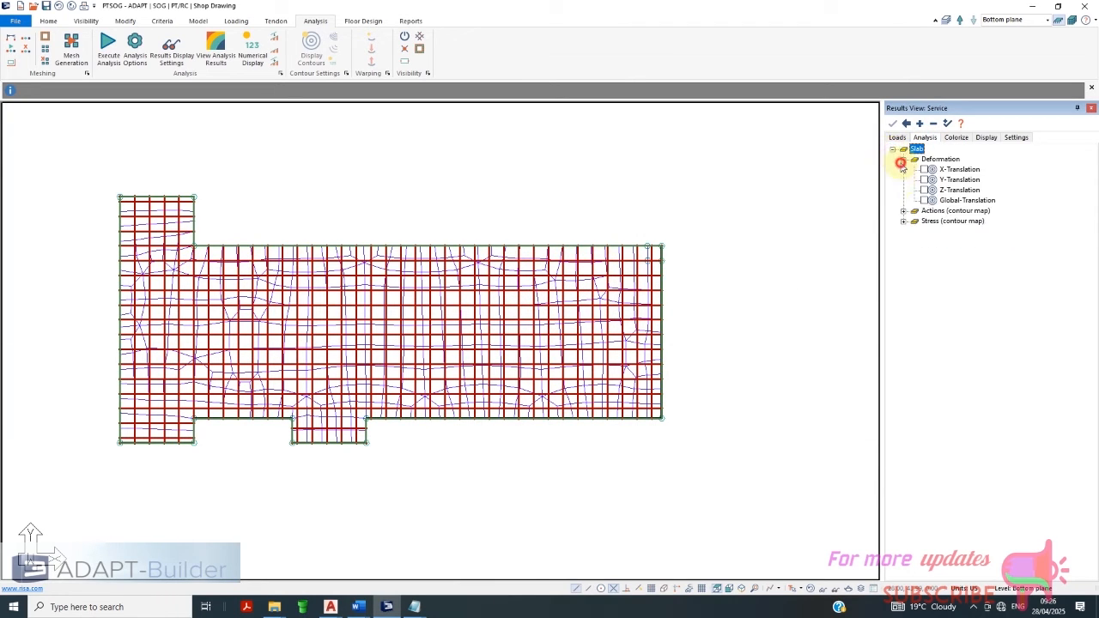
pyautogui.click(924, 179)
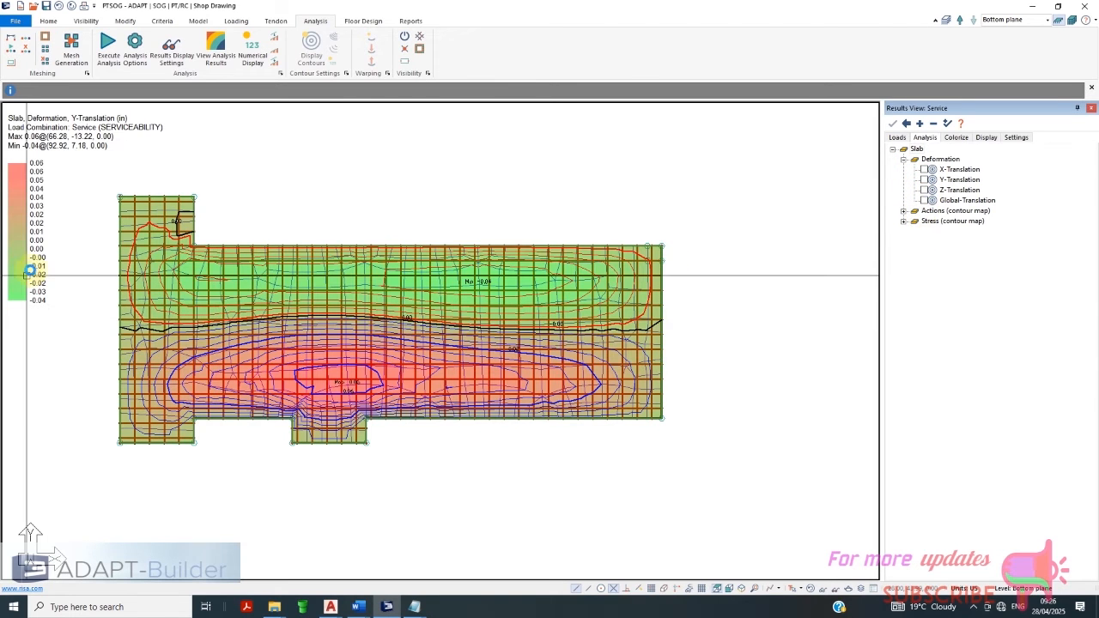
pyautogui.scroll(1, 26, 275)
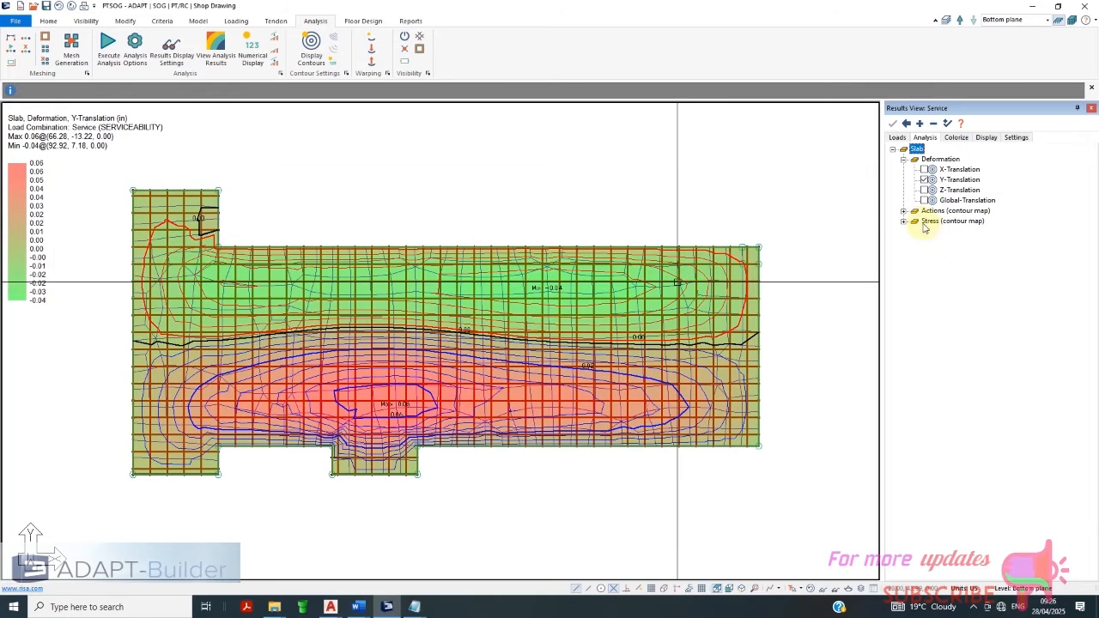
# Review the slab stress results for Top fiber along XX, Minimum top fiber and Soil pressure
pyautogui.click(904, 223)
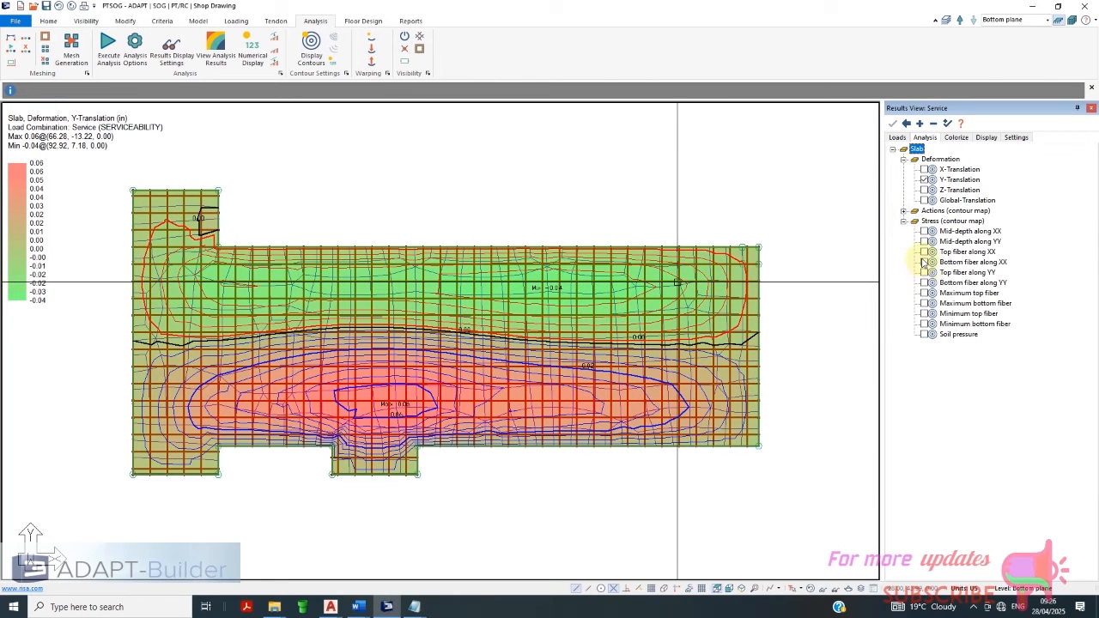
pyautogui.click(925, 252)
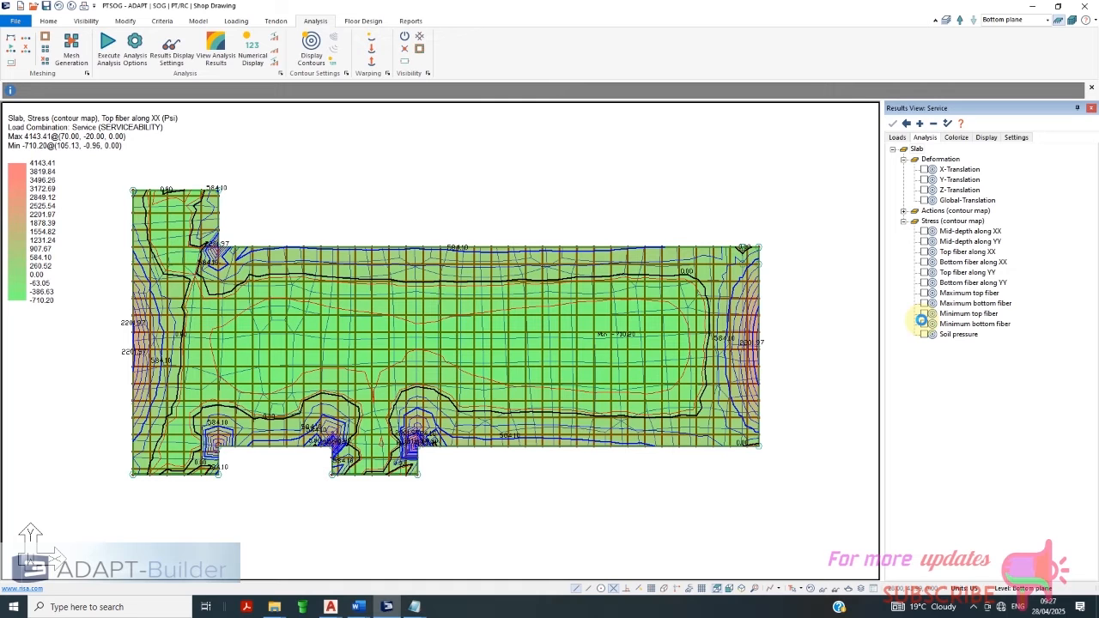
pyautogui.click(925, 314)
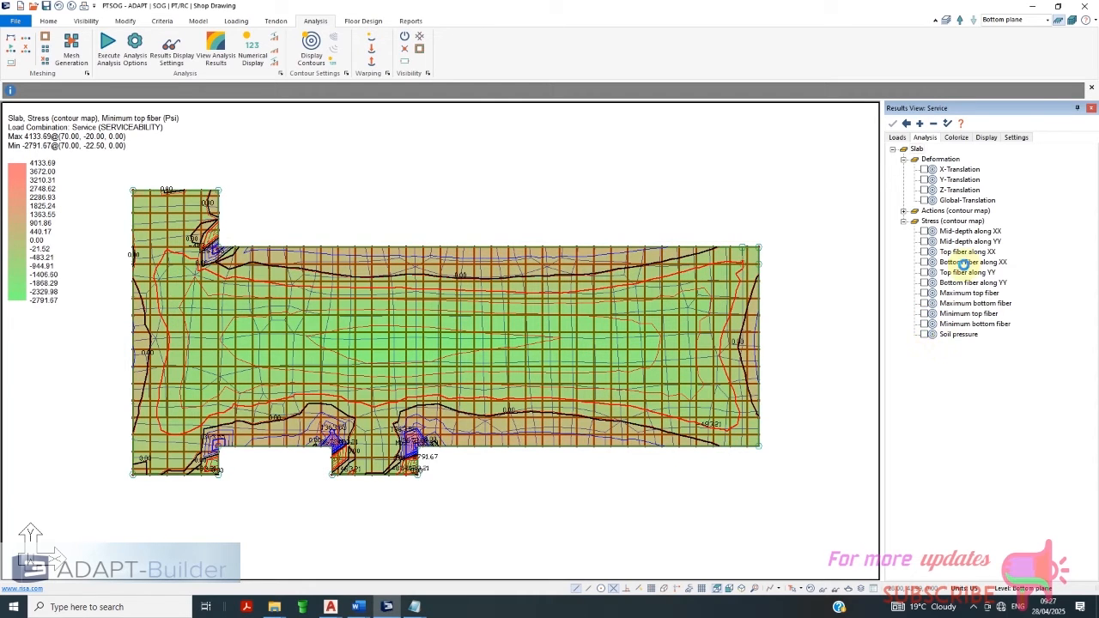
pyautogui.click(925, 335)
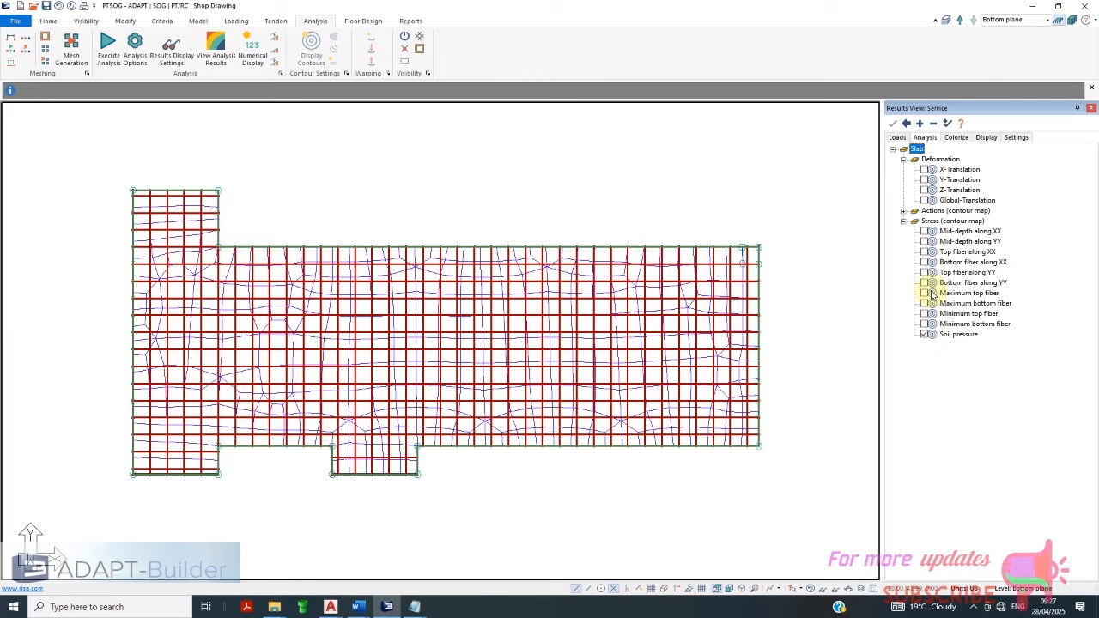
# Display the Mid-depth along XX stress contour and close the results view to enlarge the plan
pyautogui.click(925, 232)
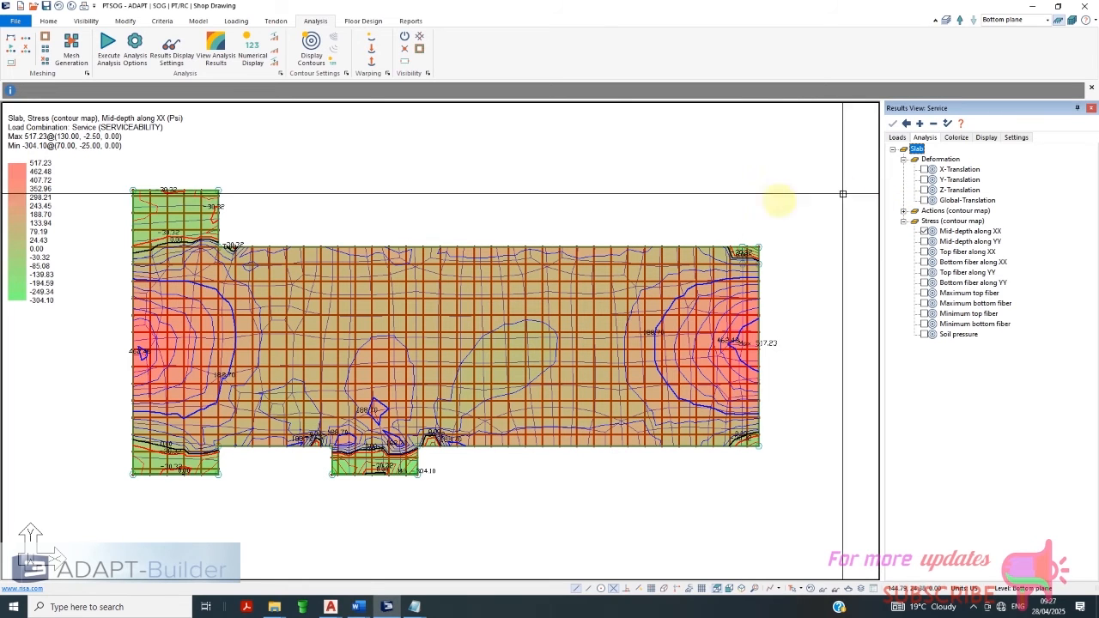
pyautogui.scroll(-1, 467, 178)
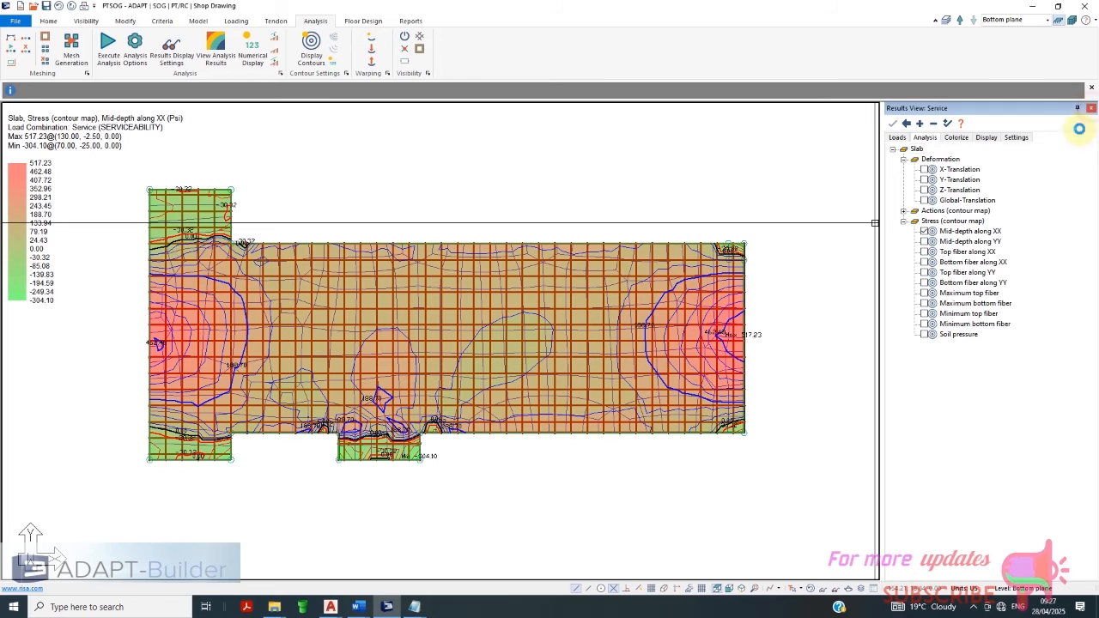
pyautogui.click(1091, 109)
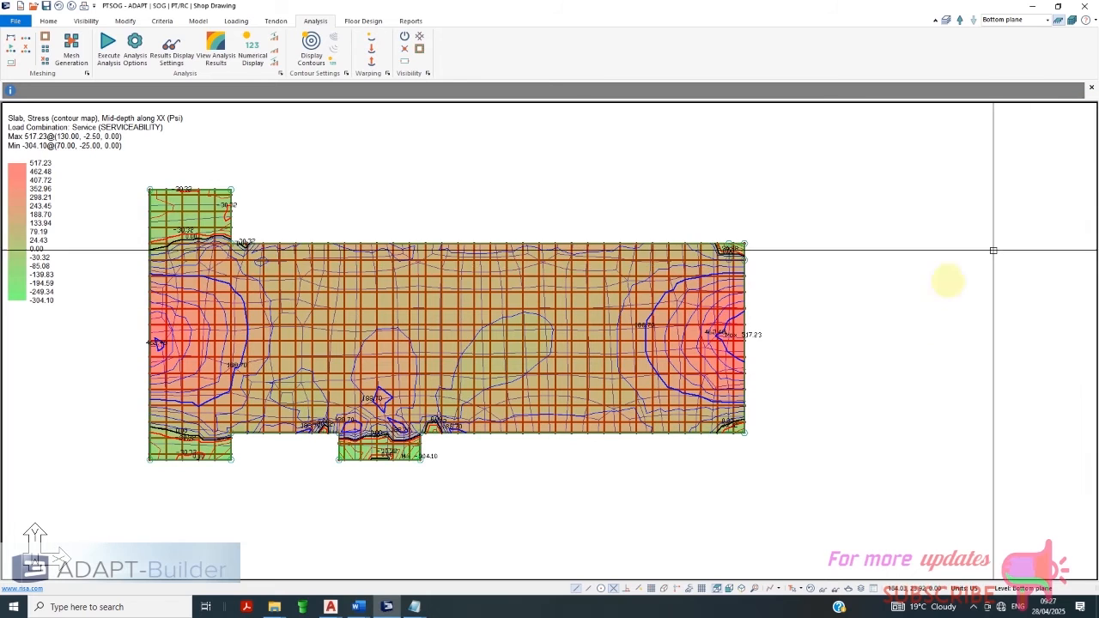
# Hide the finite element mesh over the Mid-depth along XX stress contour
pyautogui.click(274, 23)
pyautogui.click(316, 21)
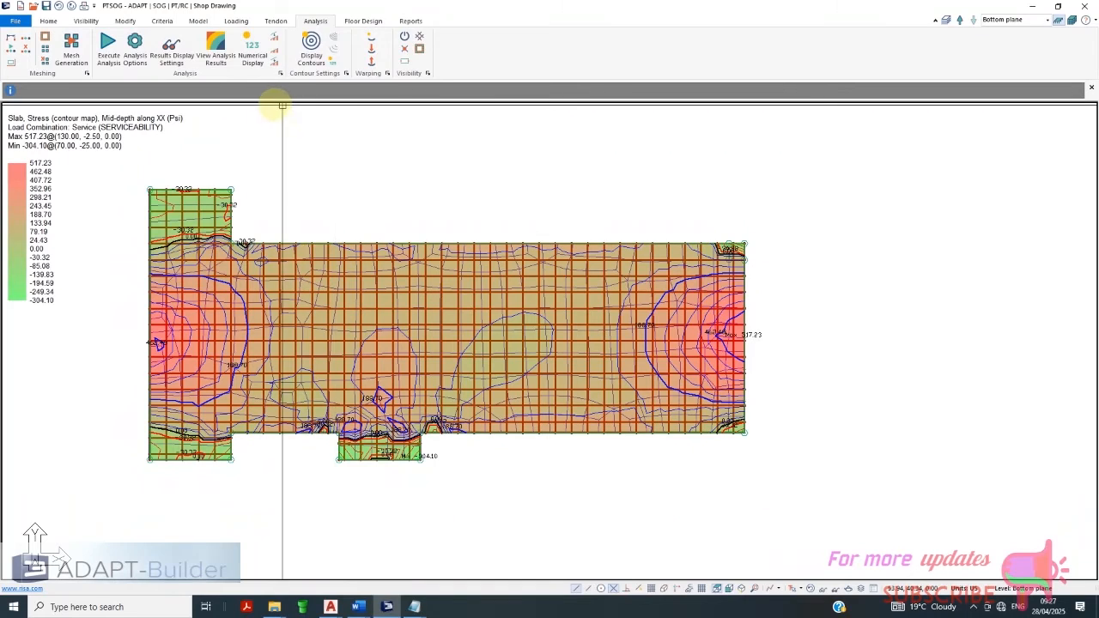
pyautogui.click(405, 41)
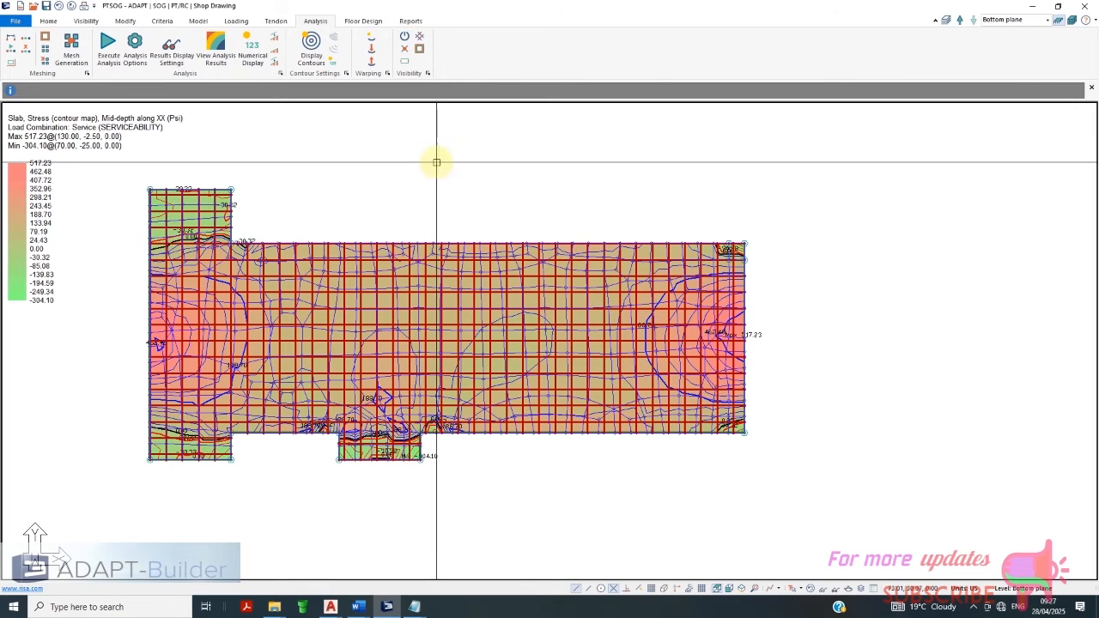
pyautogui.click(404, 39)
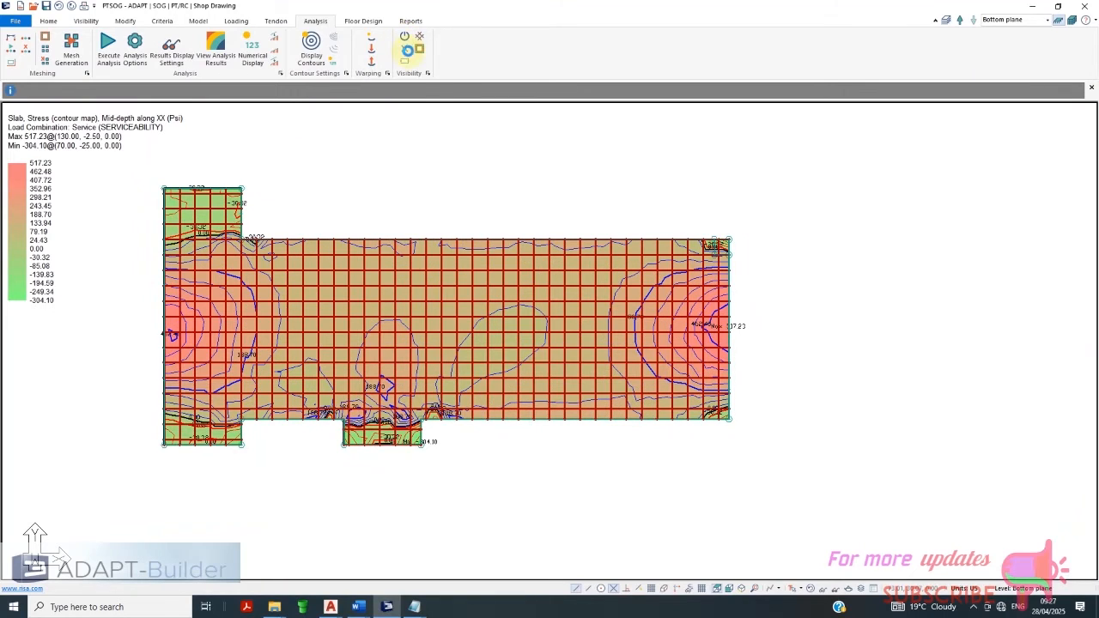
pyautogui.scroll(1, 216, 306)
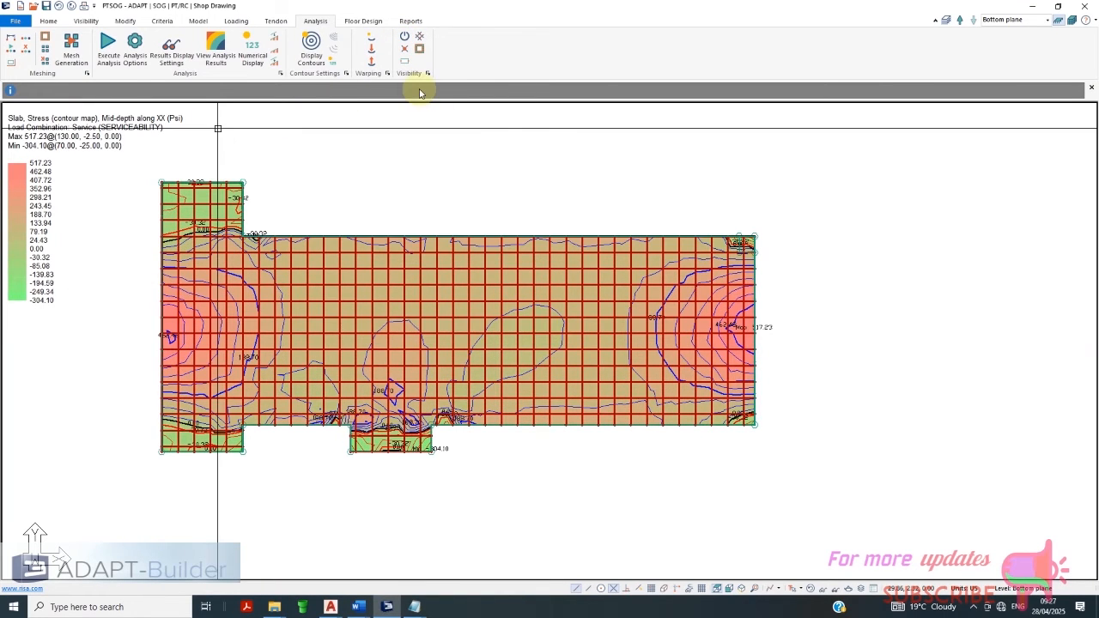
# Hide the tendons over the stress contour and show the finite element mesh
pyautogui.click(275, 21)
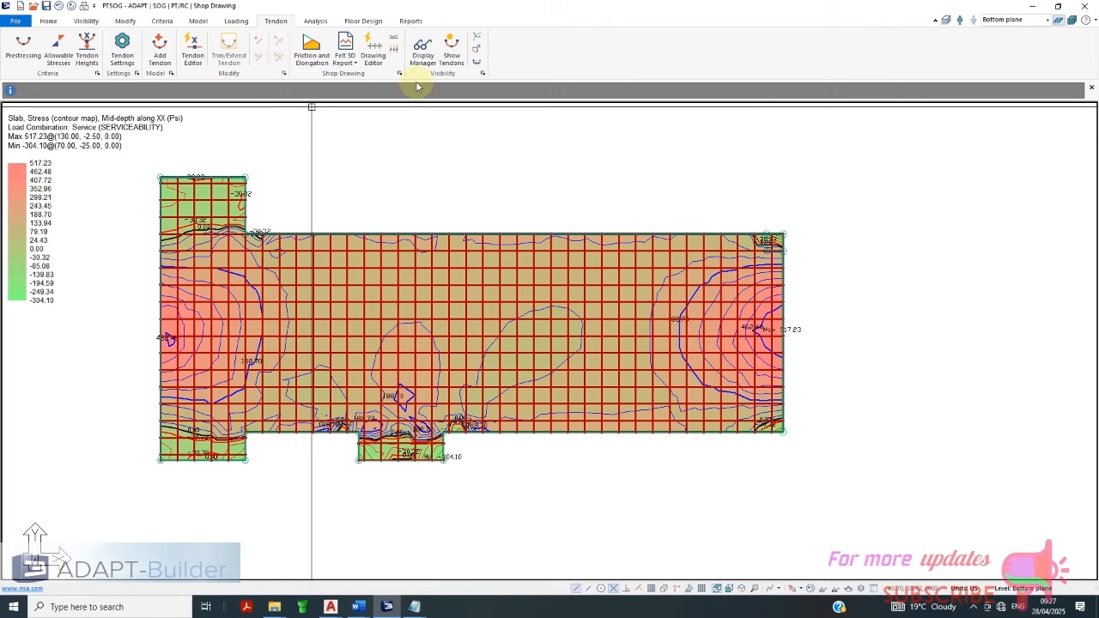
pyautogui.click(447, 59)
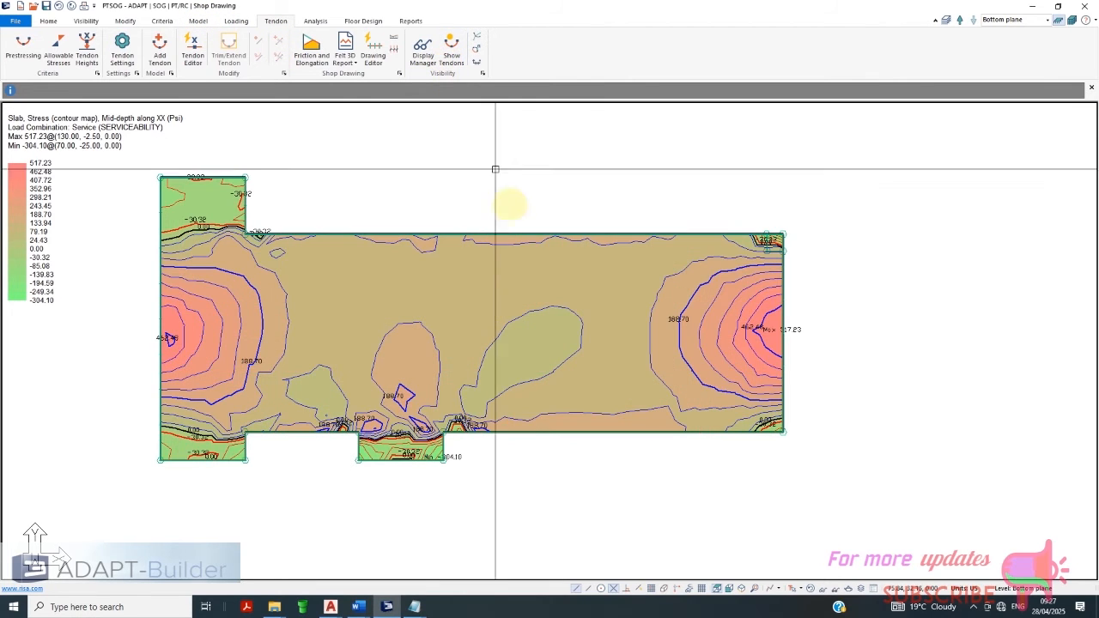
pyautogui.scroll(-5, 498, 222)
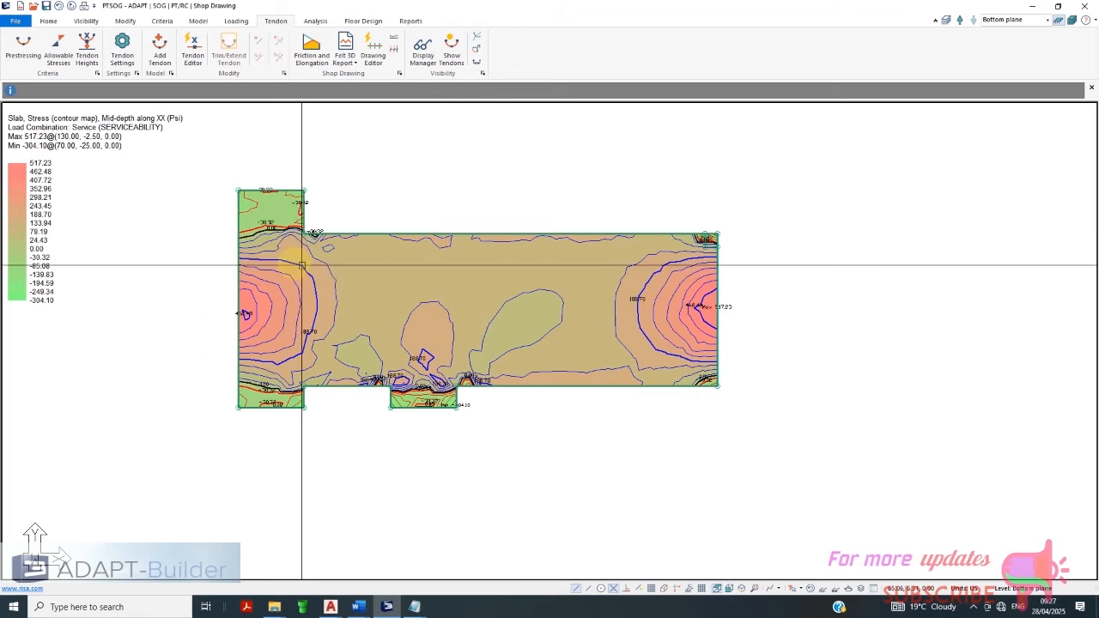
pyautogui.scroll(3, 292, 245)
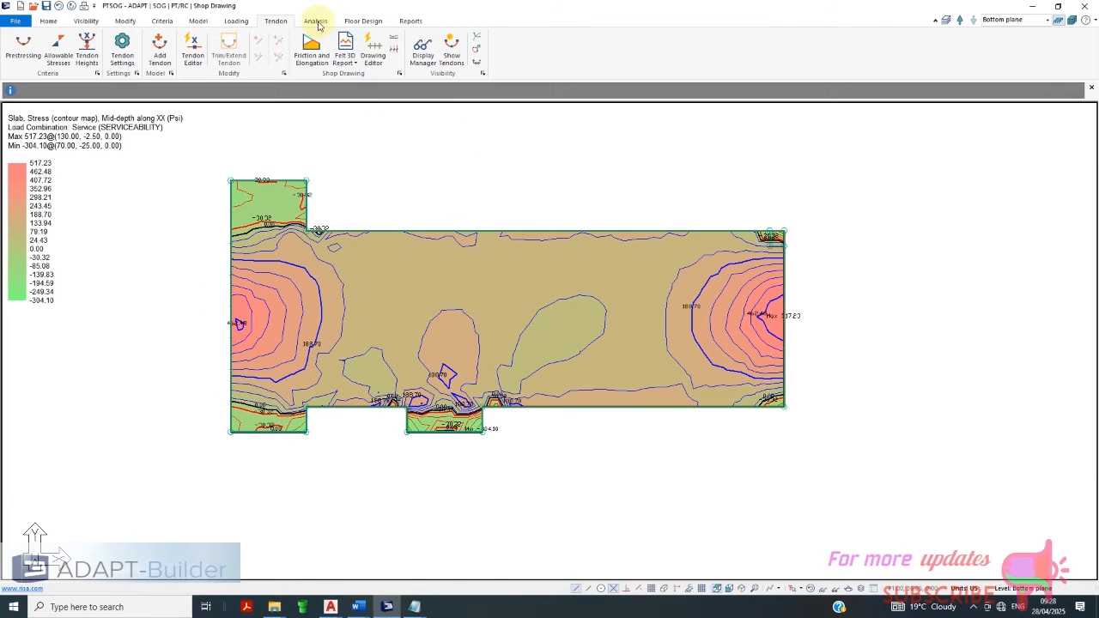
pyautogui.click(316, 22)
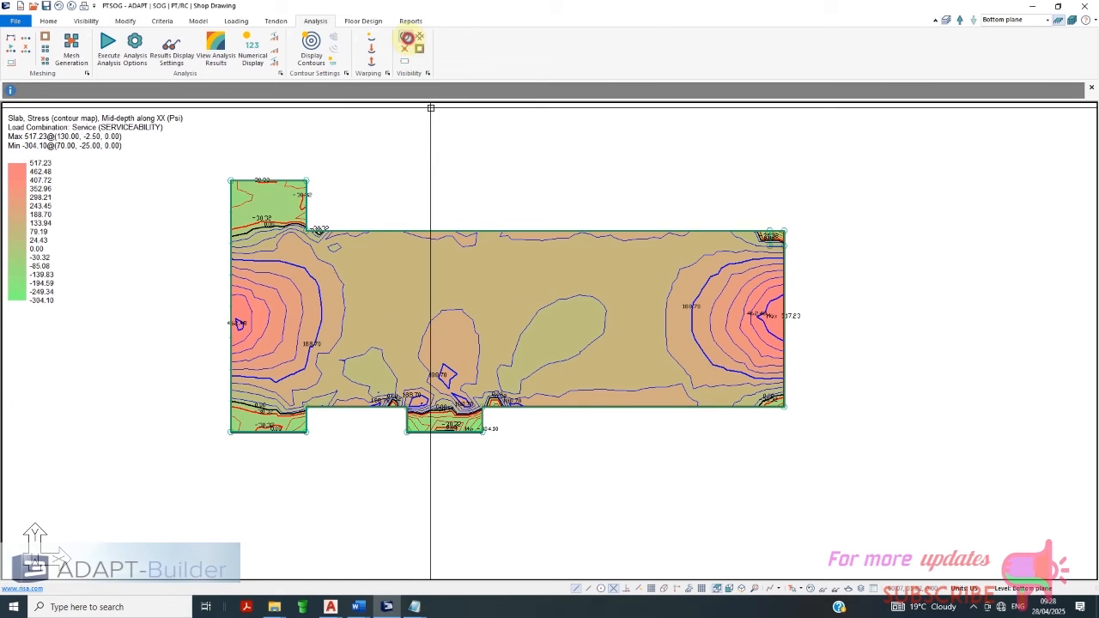
pyautogui.click(406, 38)
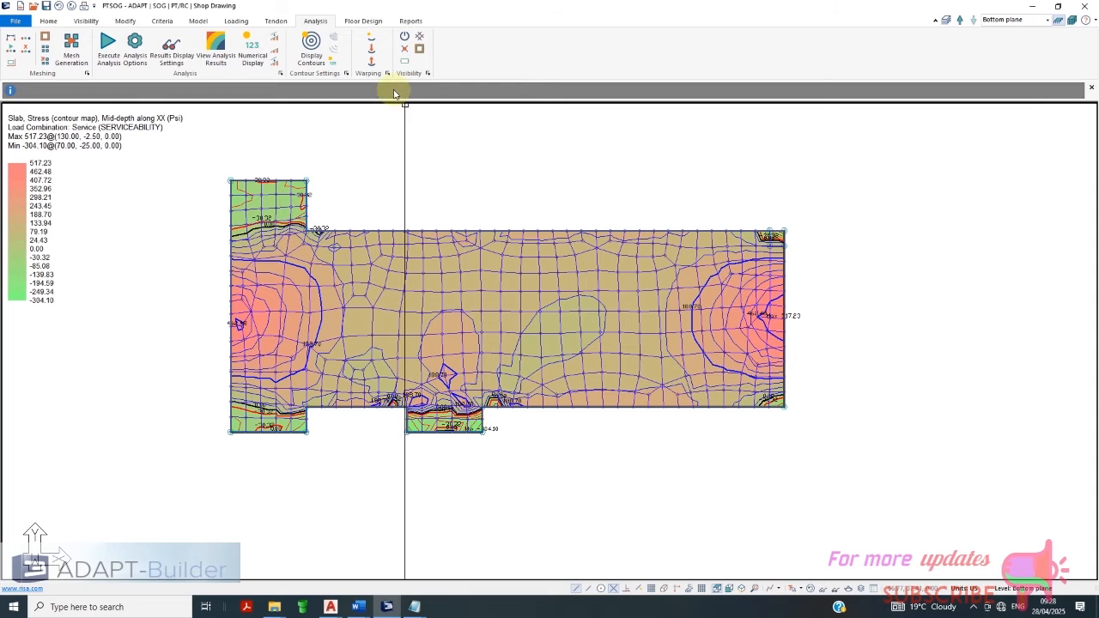
# Rerun the slab analysis and save the new solution
pyautogui.click(277, 22)
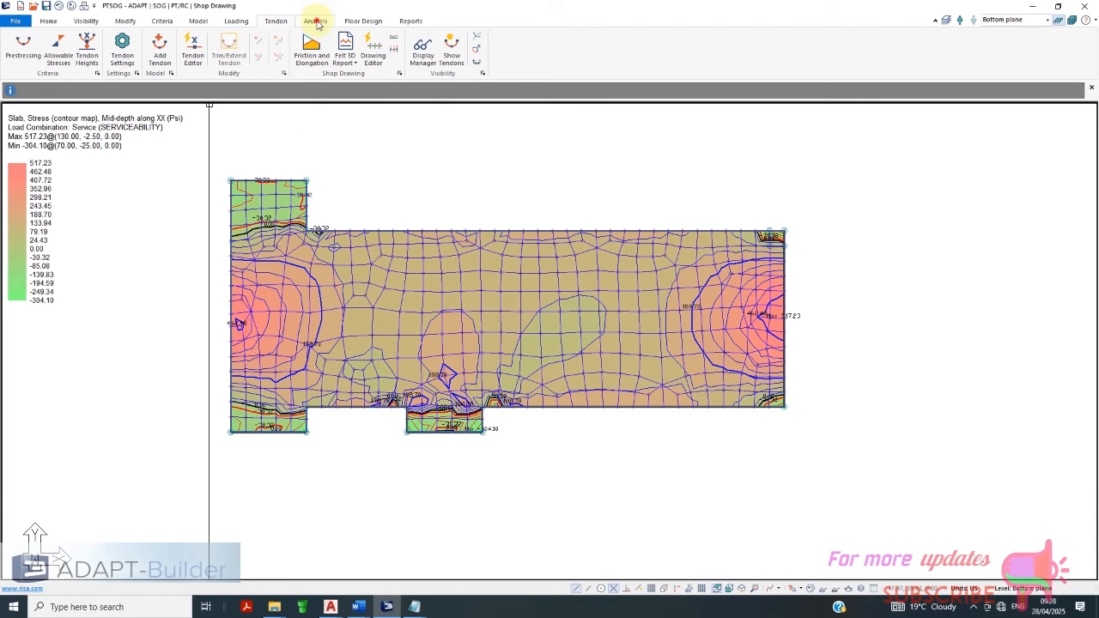
pyautogui.click(316, 21)
pyautogui.click(109, 58)
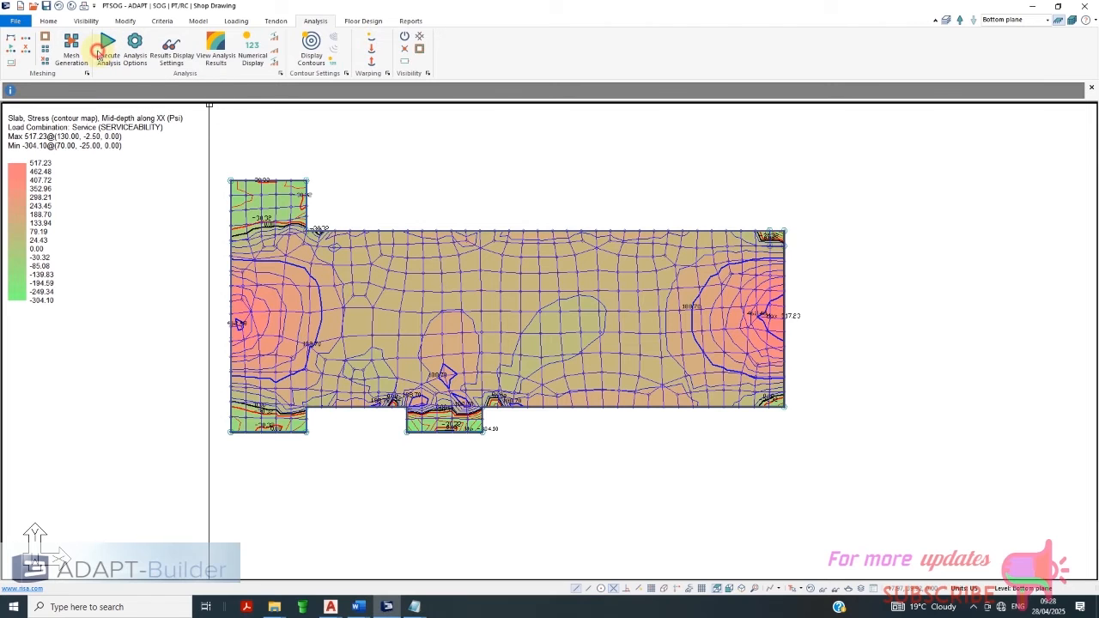
pyautogui.click(528, 445)
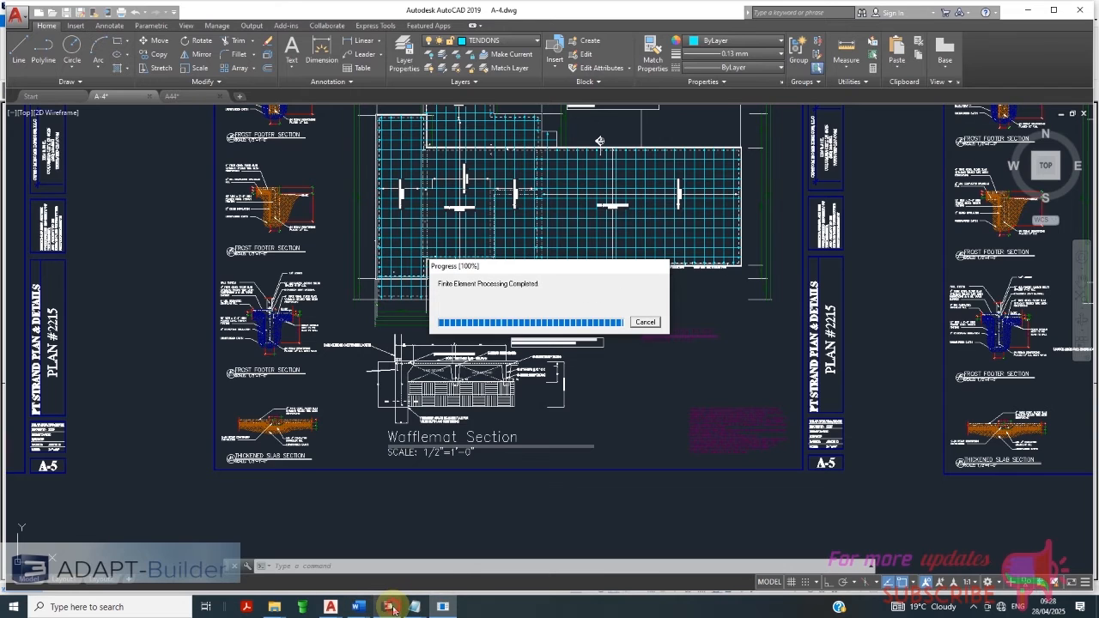
pyautogui.moveTo(382, 608)
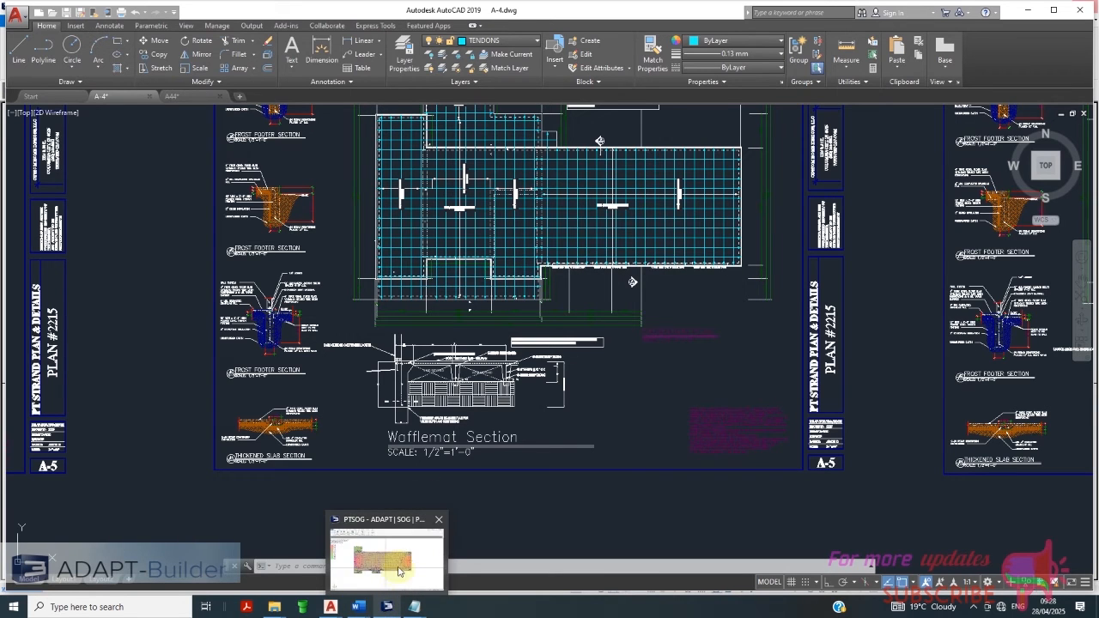
pyautogui.click(399, 563)
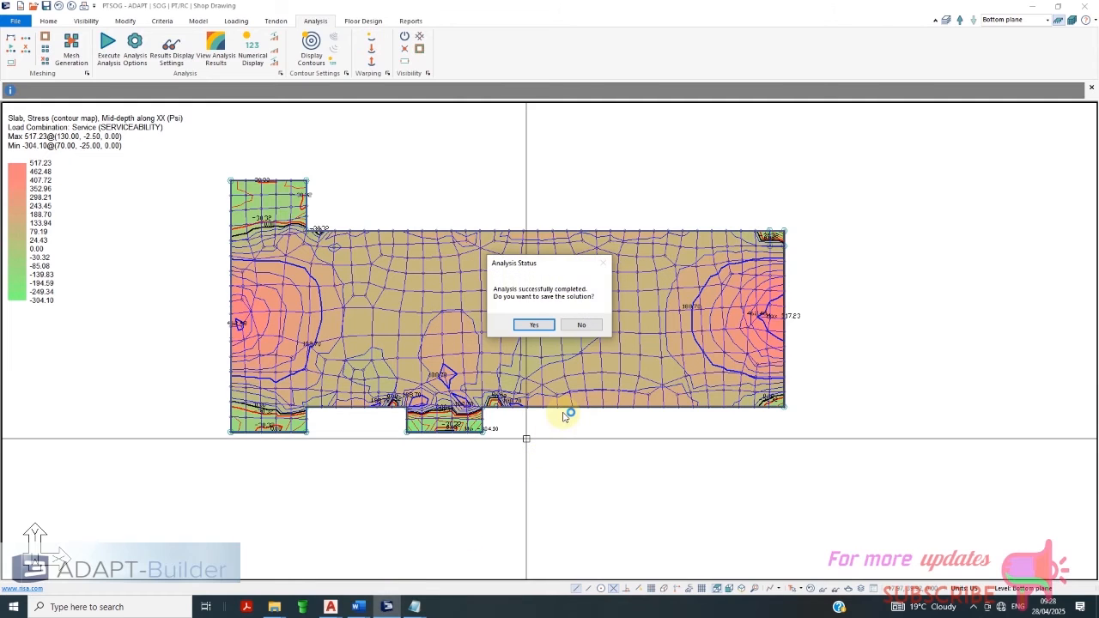
pyautogui.click(535, 325)
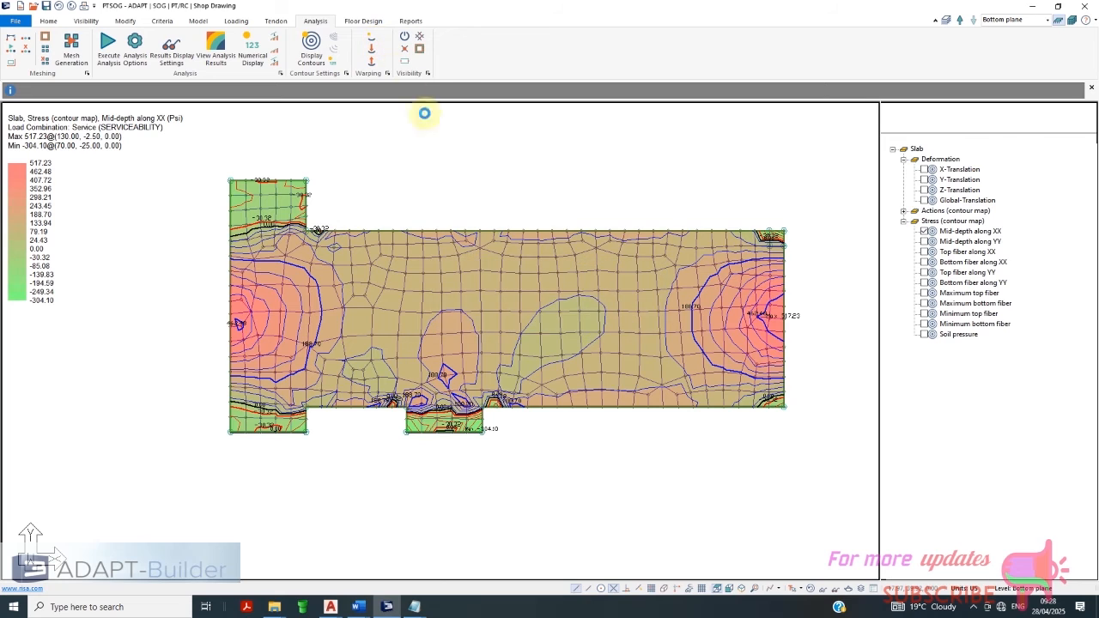
# Clear the Mid-depth along XX stress contour from the slab and expand the Actions contour results
pyautogui.click(924, 261)
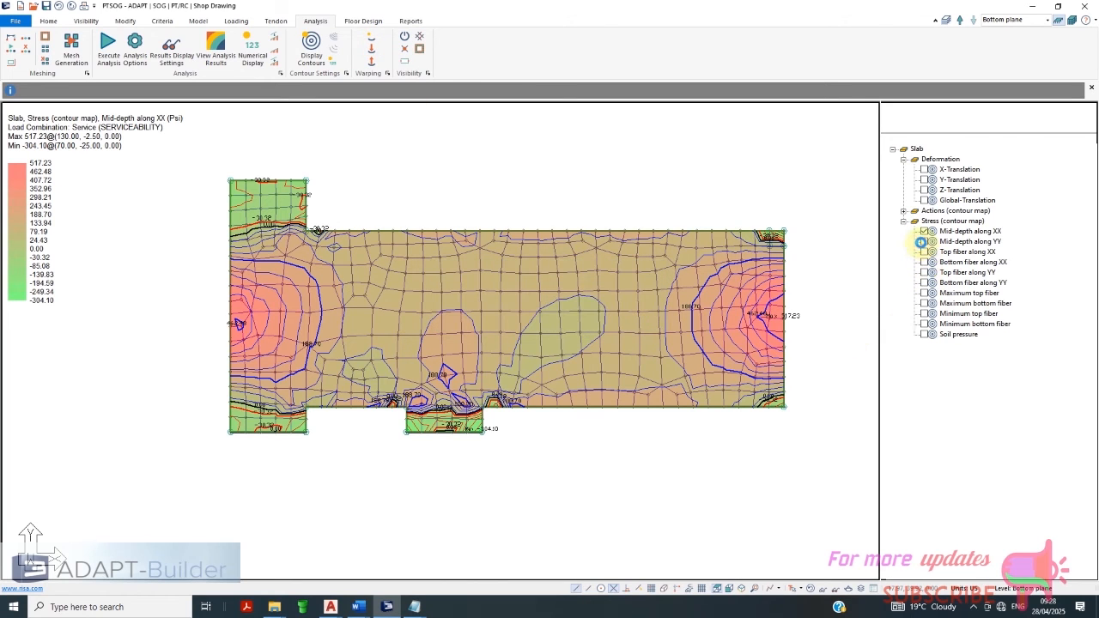
pyautogui.click(924, 231)
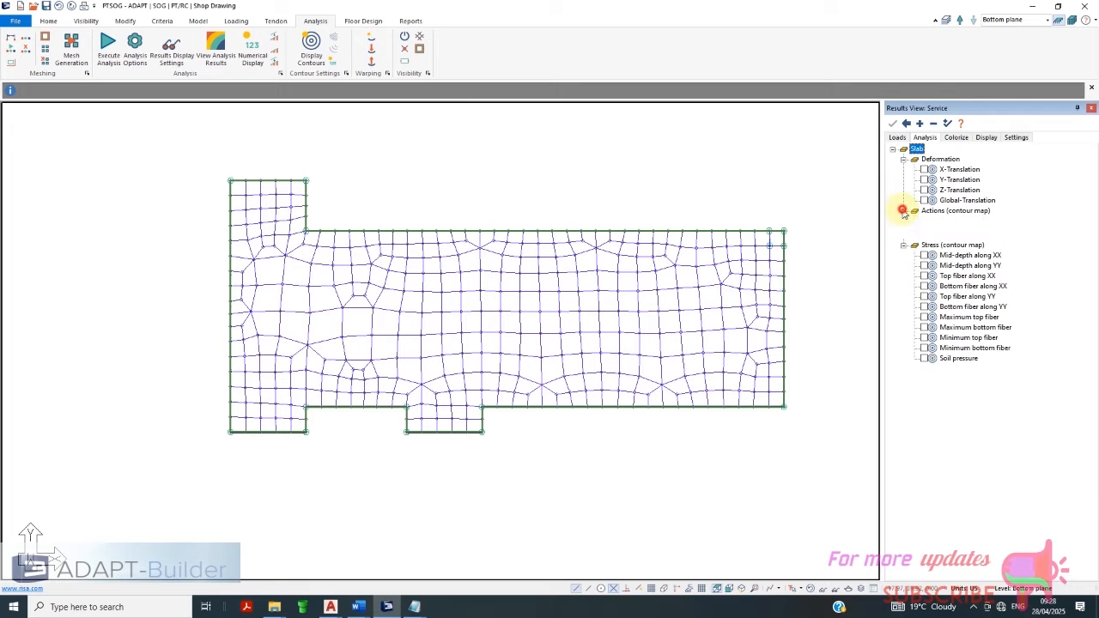
pyautogui.click(904, 211)
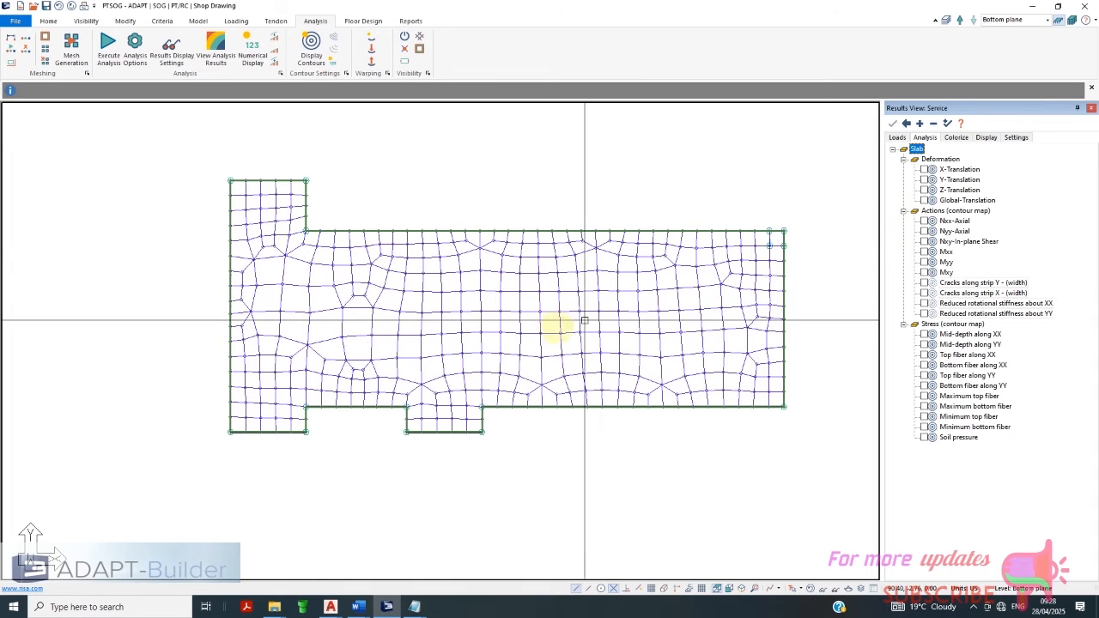
# Delete all automatically generated finite element cells from the slab
pyautogui.scroll(1, 533, 320)
pyautogui.scroll(-4, 404, 278)
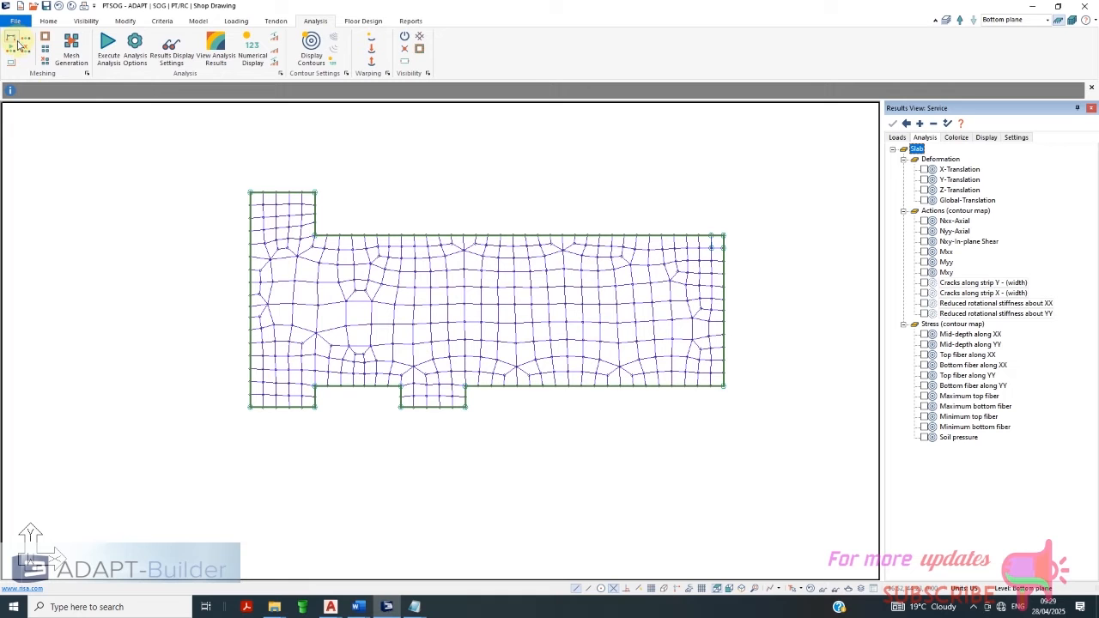
pyautogui.scroll(2, 363, 263)
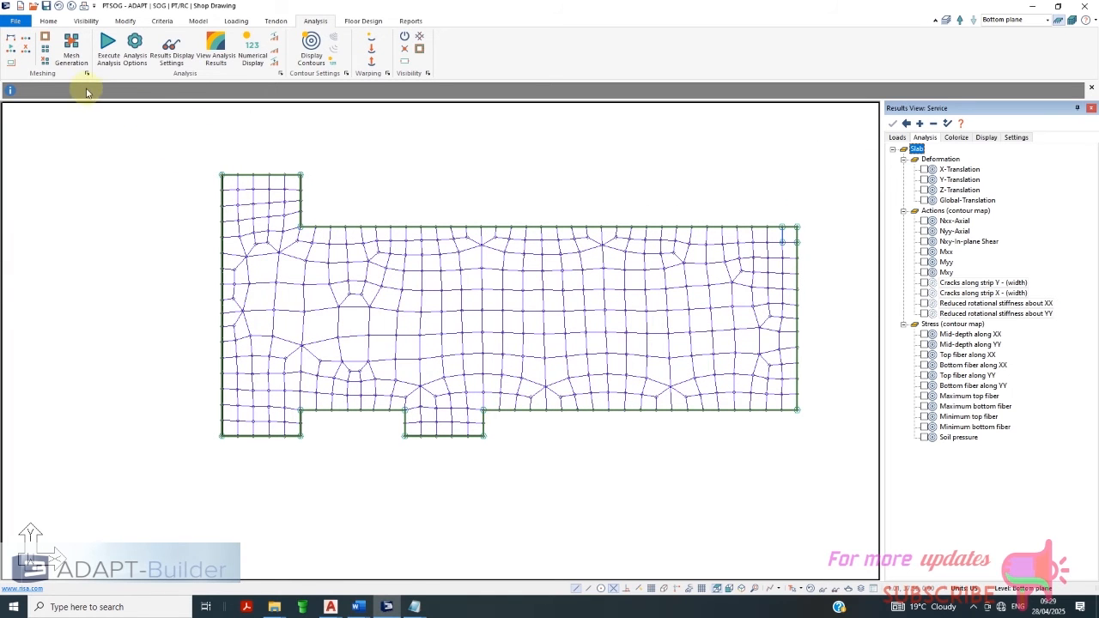
pyautogui.click(45, 61)
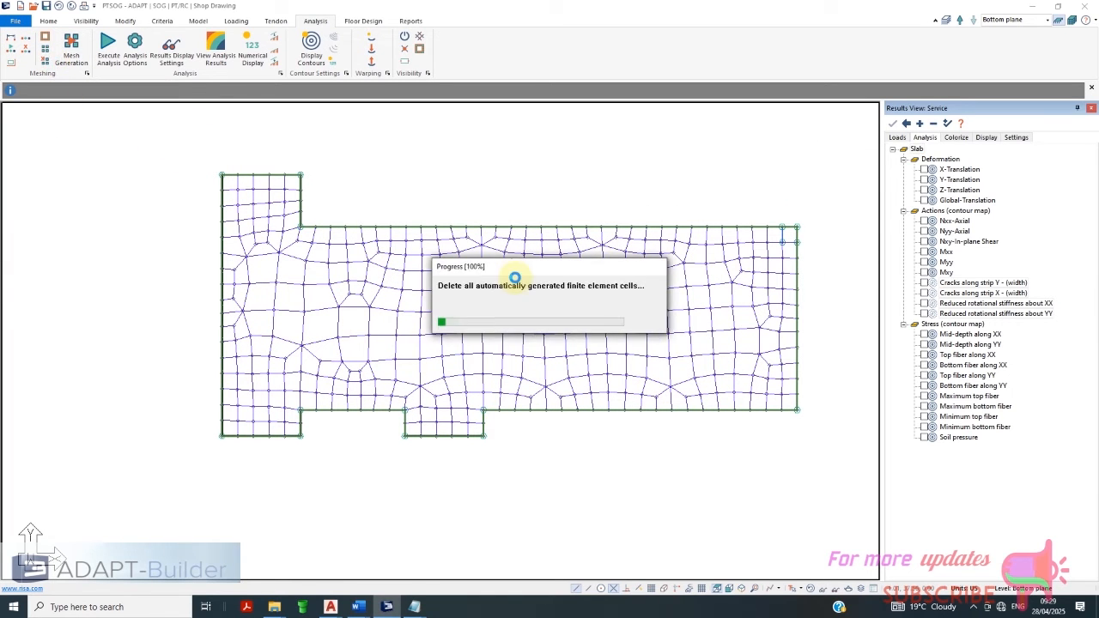
pyautogui.scroll(1, 273, 192)
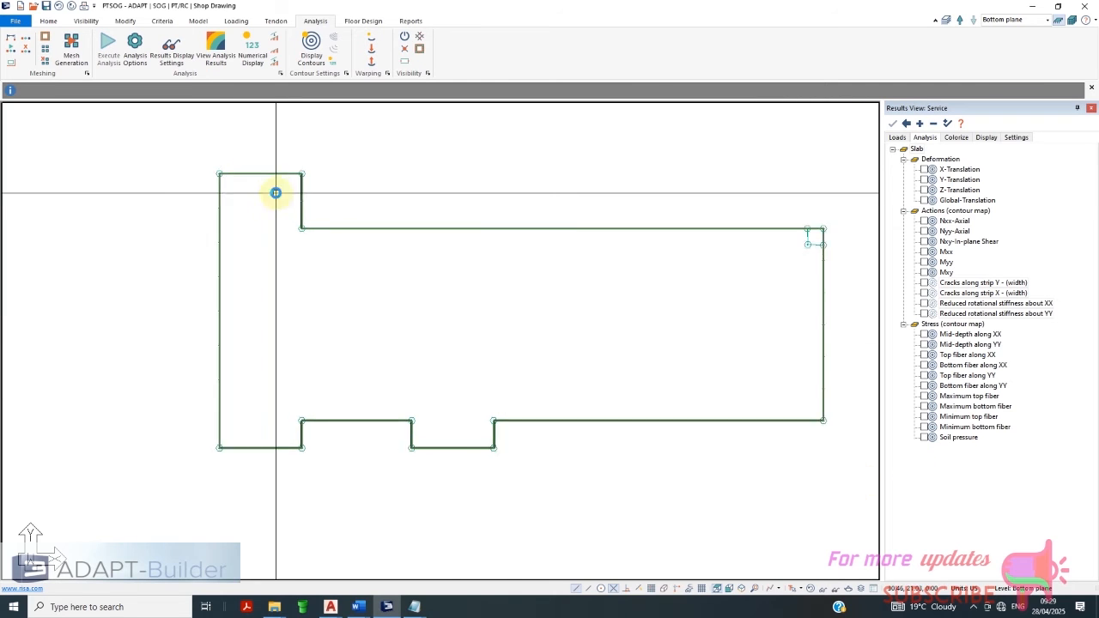
# Draw an X support line down the slab's left edge, from its upper-left corner to just beyond the lower-left corner
pyautogui.click(274, 22)
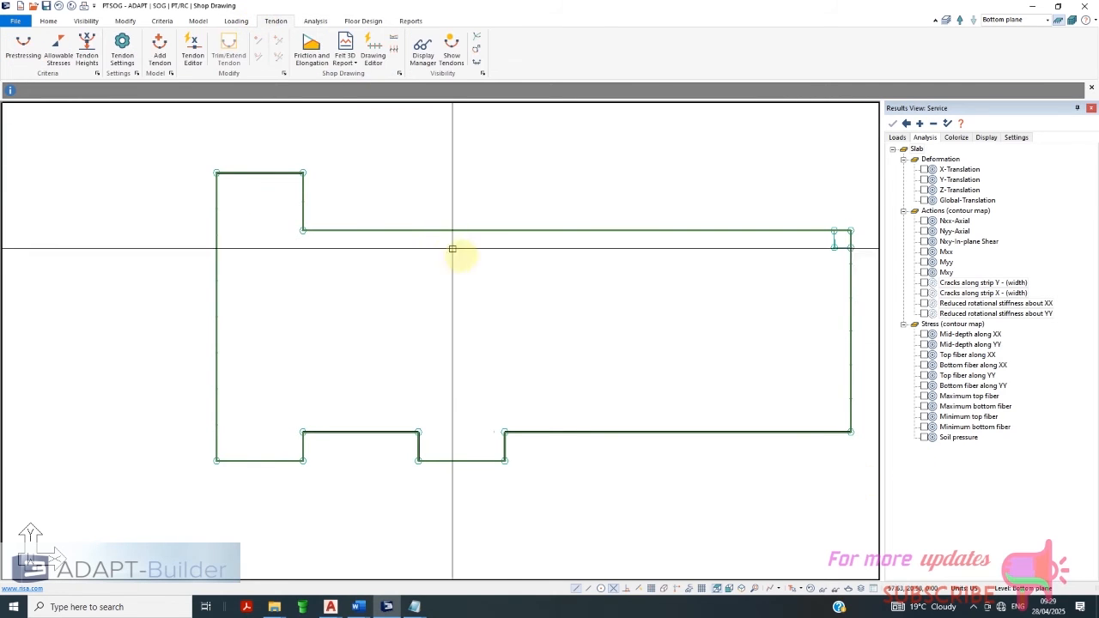
pyautogui.scroll(-2, 348, 220)
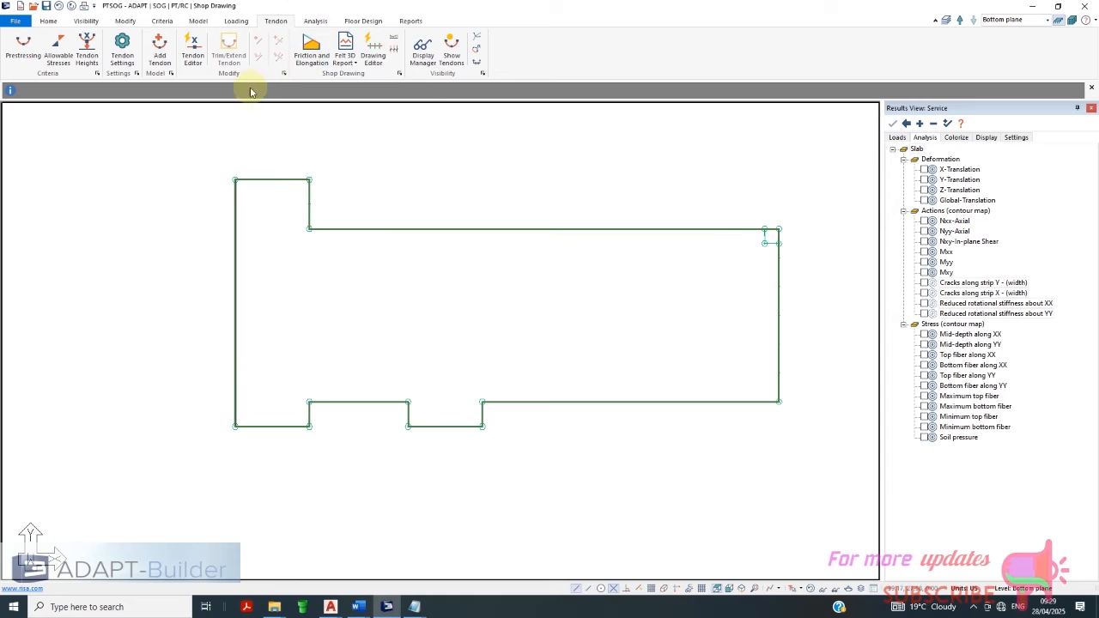
pyautogui.click(364, 21)
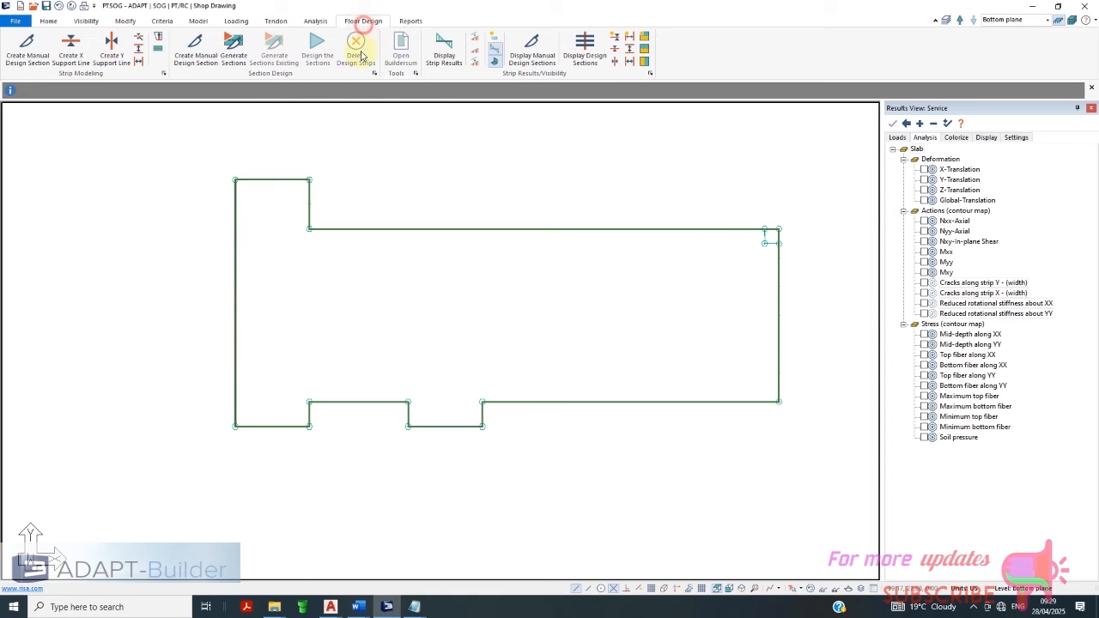
pyautogui.click(71, 53)
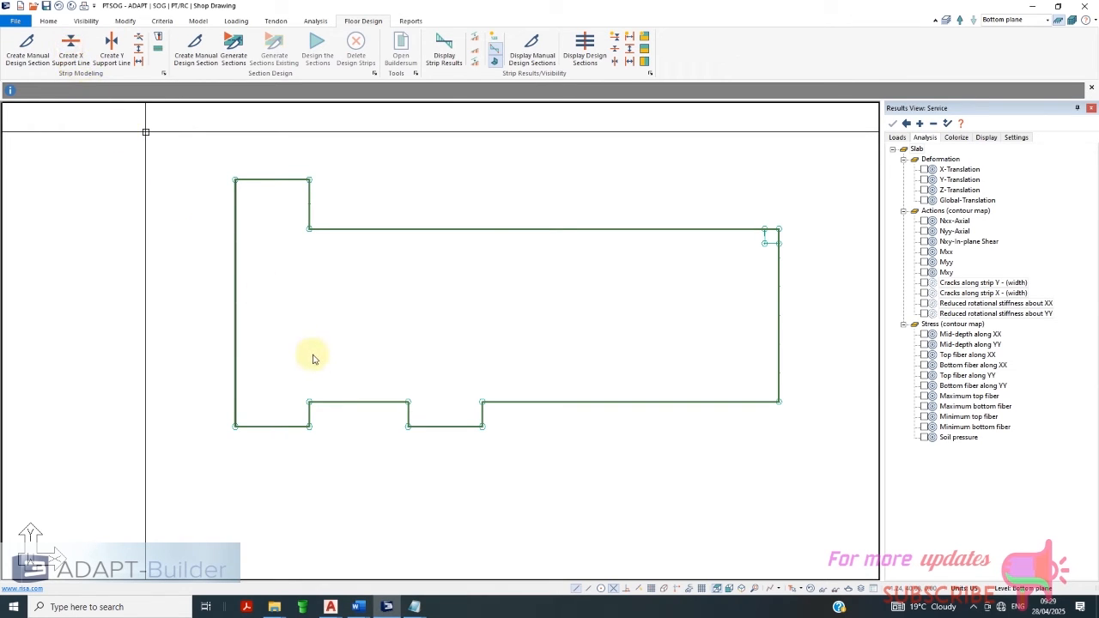
pyautogui.scroll(2, 263, 194)
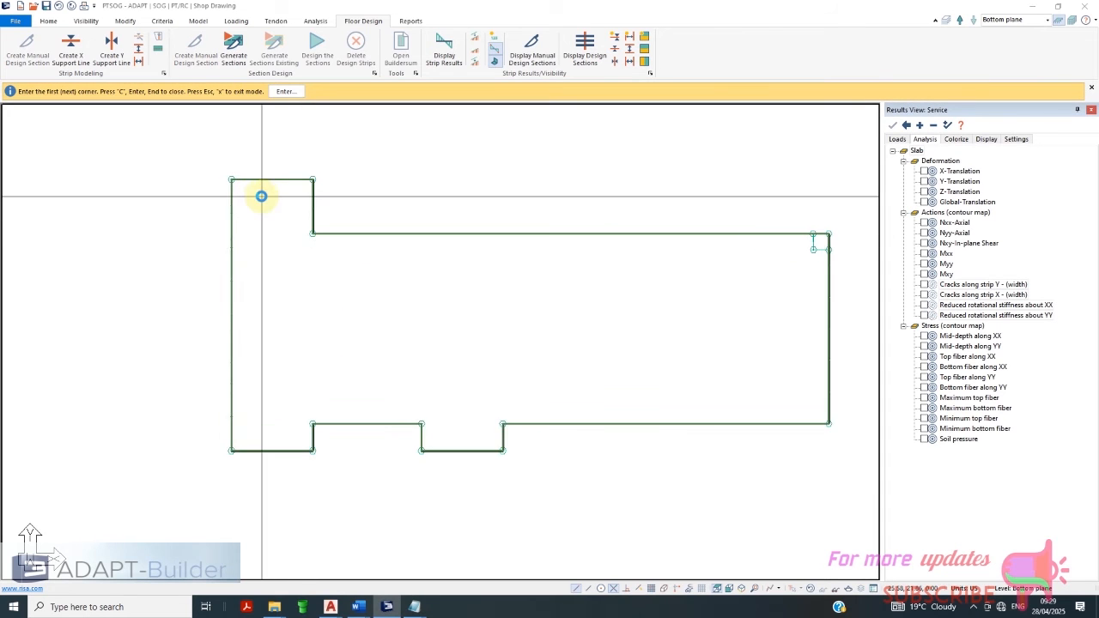
pyautogui.scroll(2, 248, 178)
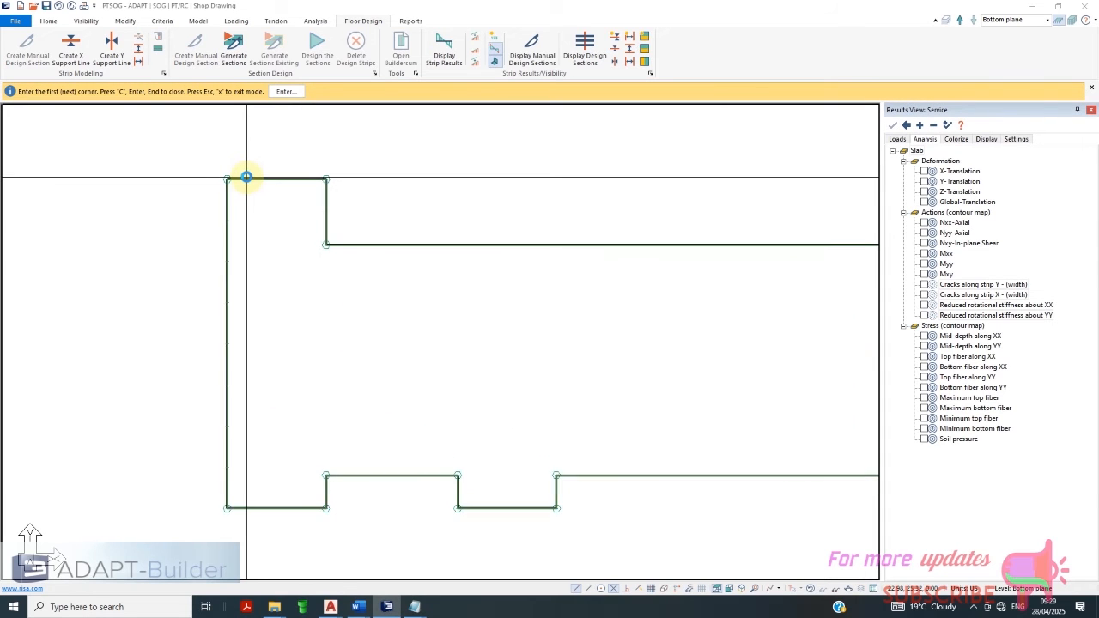
pyautogui.scroll(1, 247, 177)
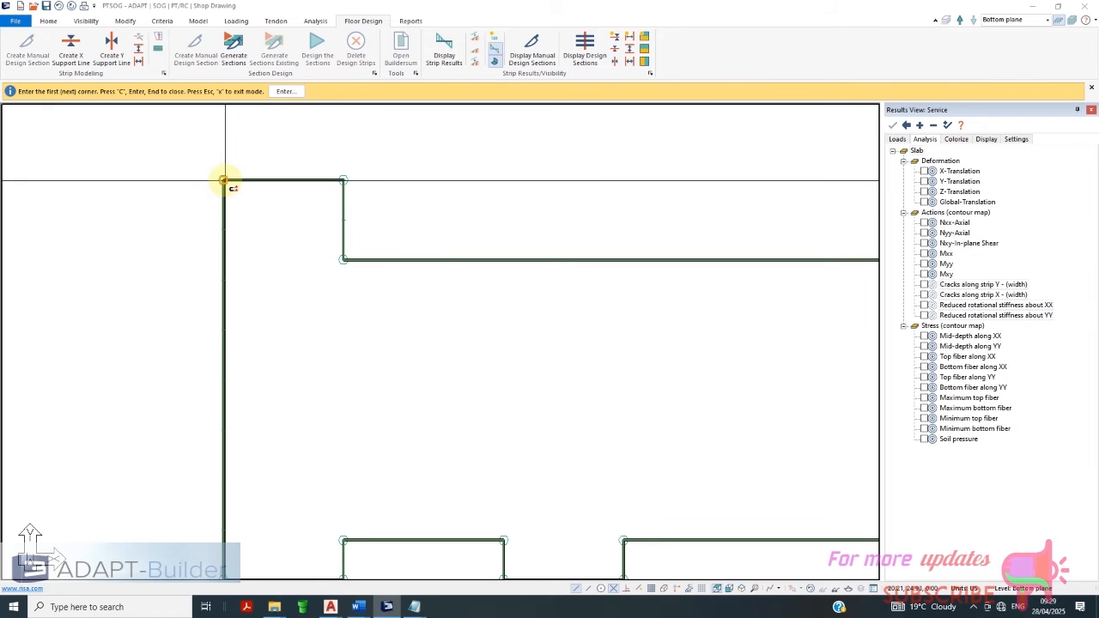
pyautogui.click(223, 181)
pyautogui.scroll(-1, 223, 181)
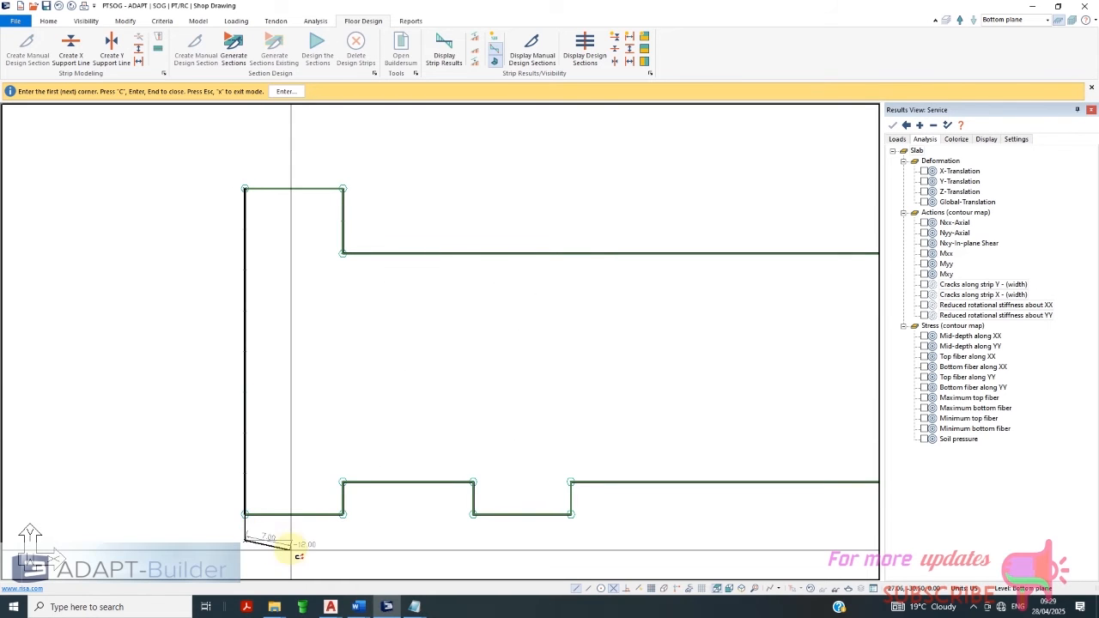
pyautogui.rightClick(292, 546)
pyautogui.click(353, 411)
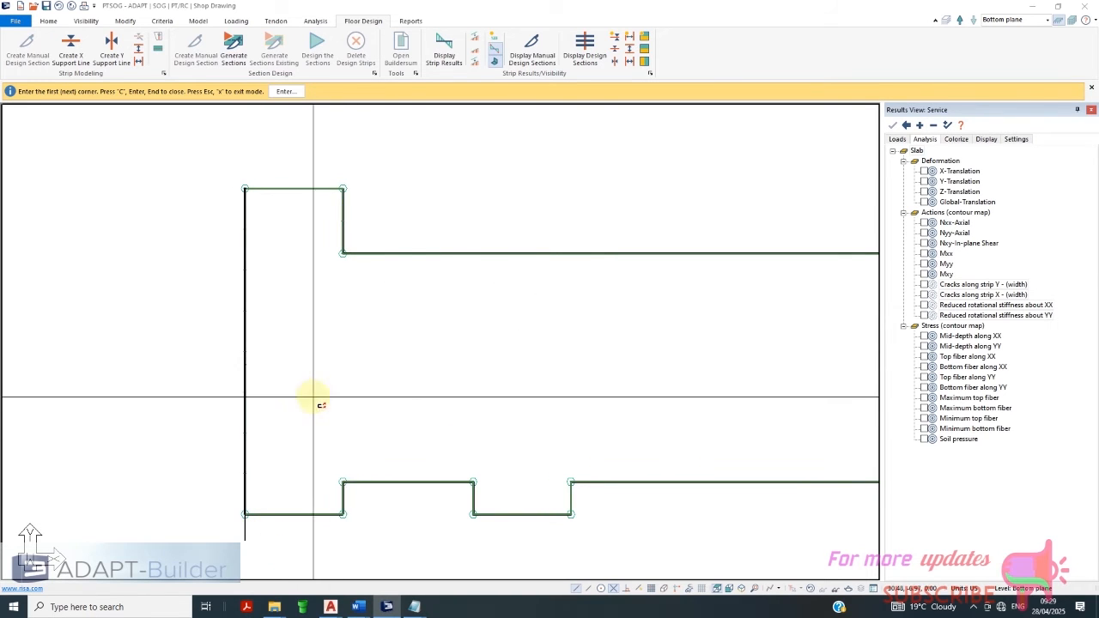
pyautogui.rightClick(307, 369)
pyautogui.click(300, 302)
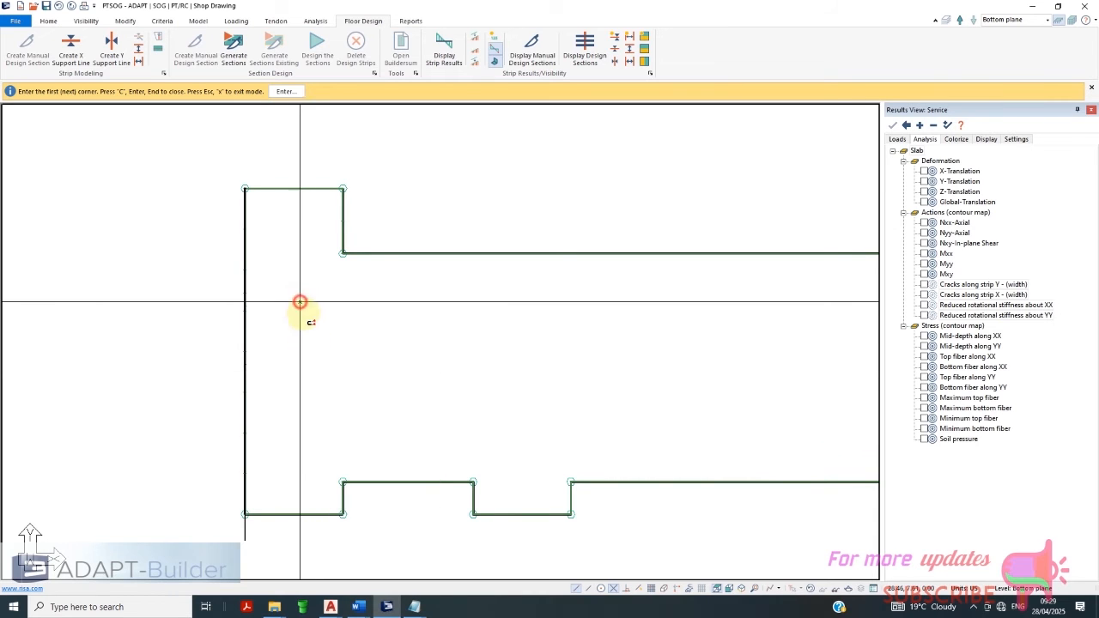
pyautogui.rightClick(313, 417)
pyautogui.click(354, 442)
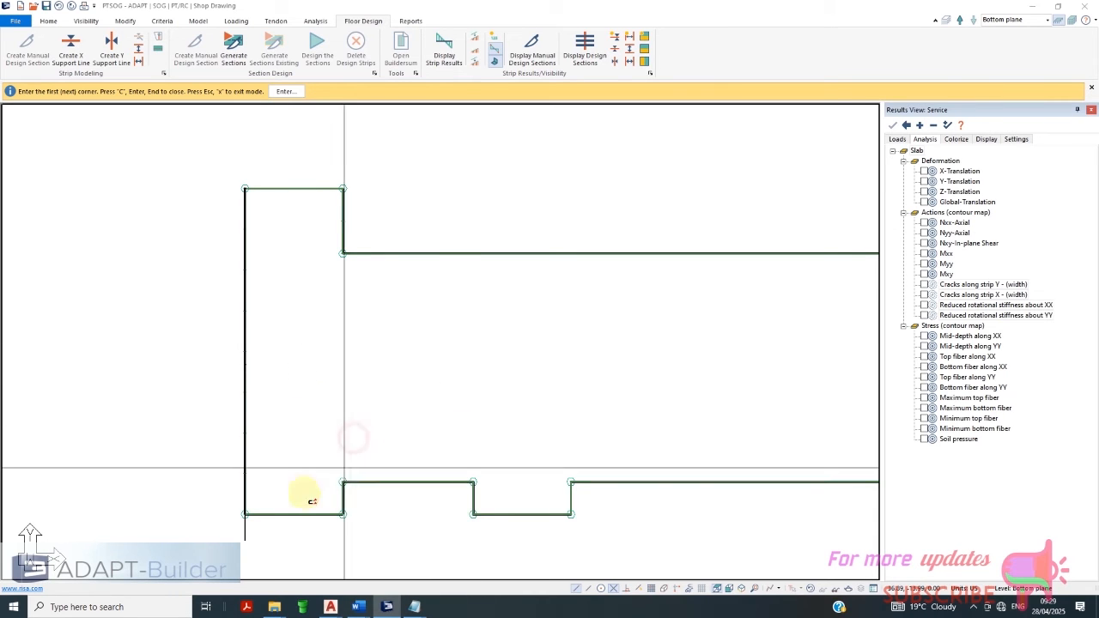
# Draw horizontal support lines along the lower edges of the two bottom slab projections, extending each slightly past its right corner
pyautogui.click(246, 513)
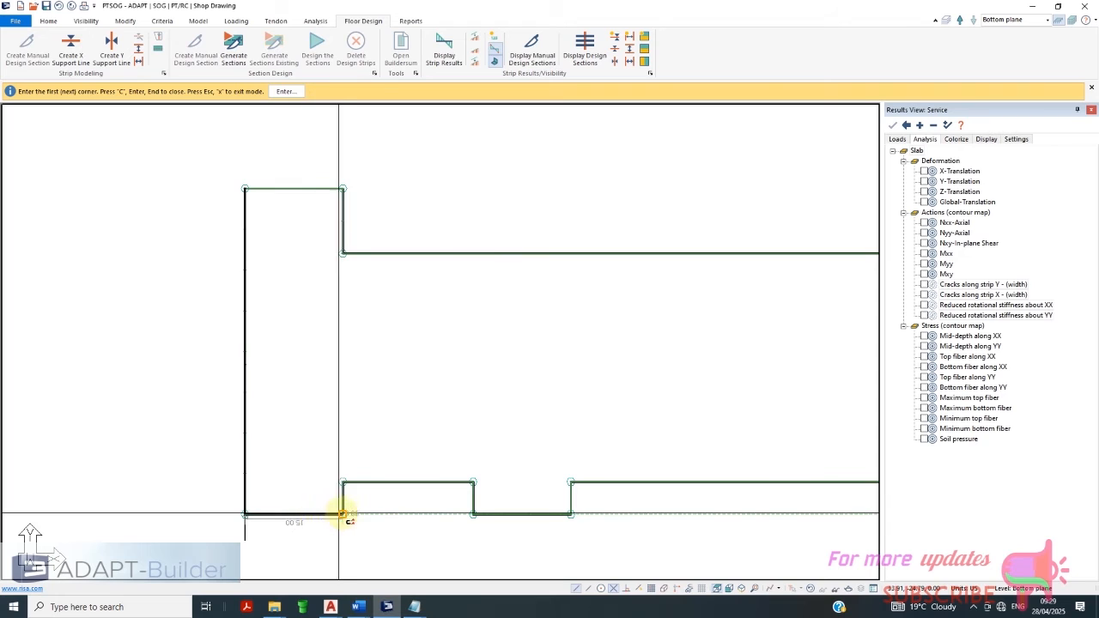
pyautogui.click(372, 513)
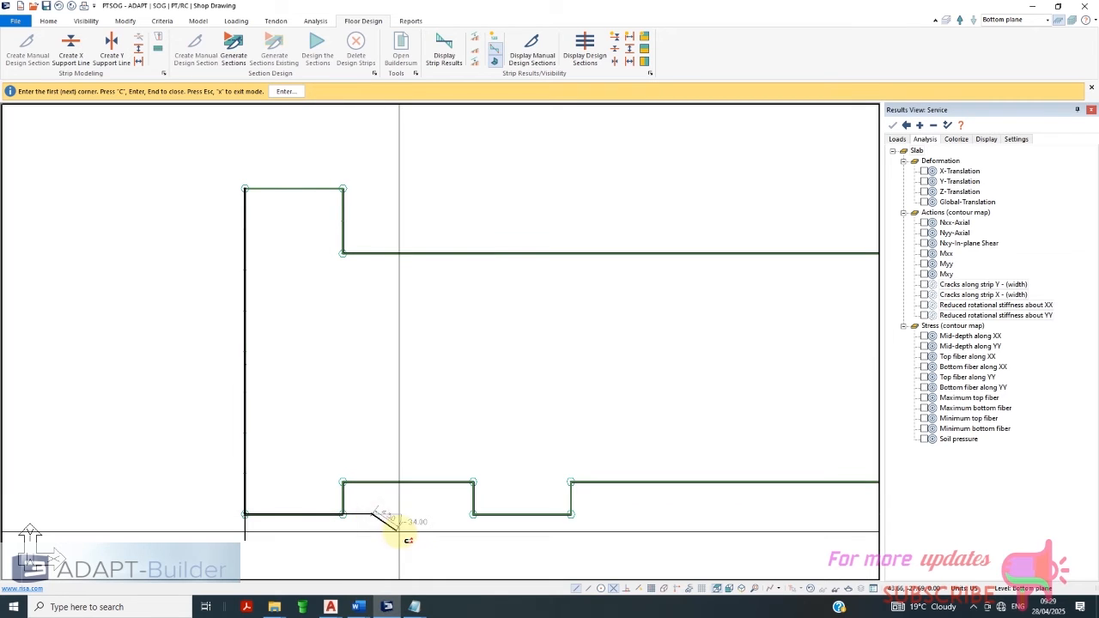
pyautogui.rightClick(401, 532)
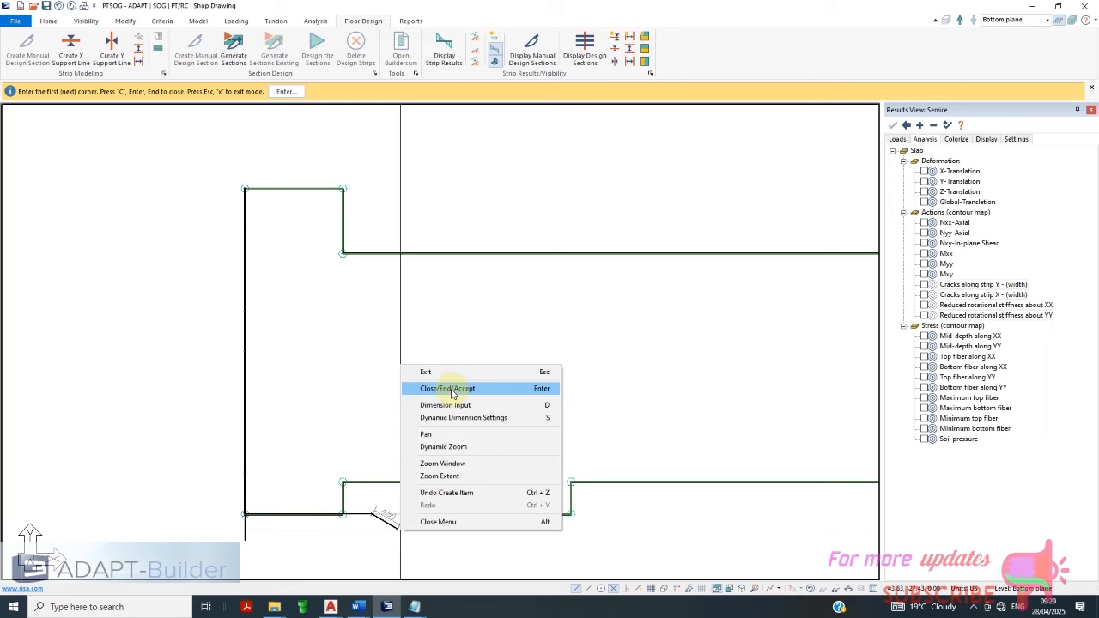
pyautogui.click(452, 390)
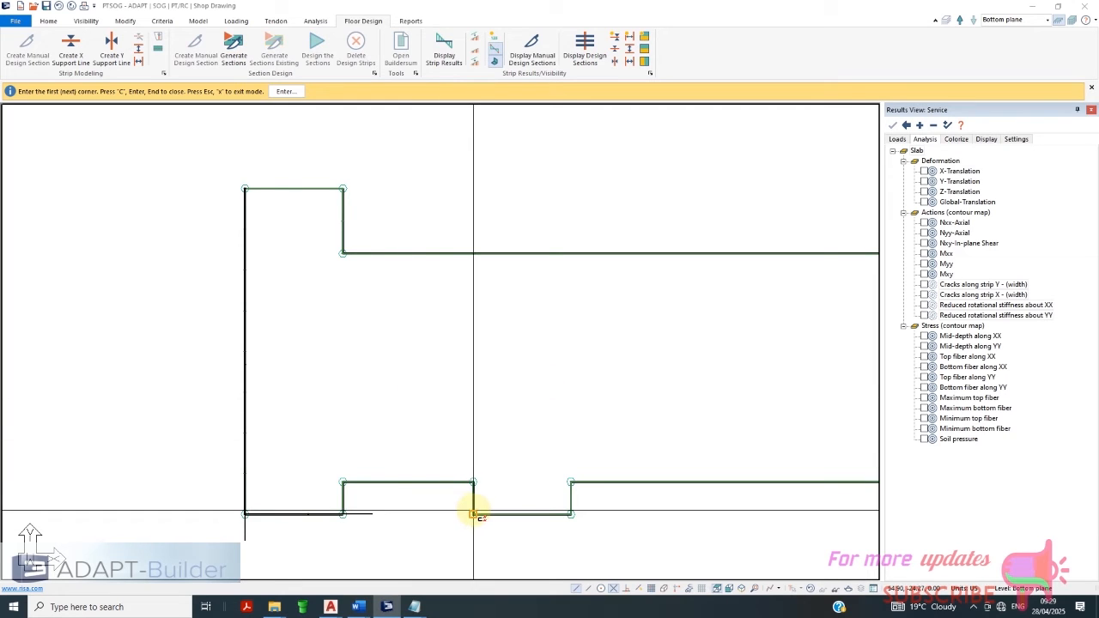
pyautogui.rightClick(601, 512)
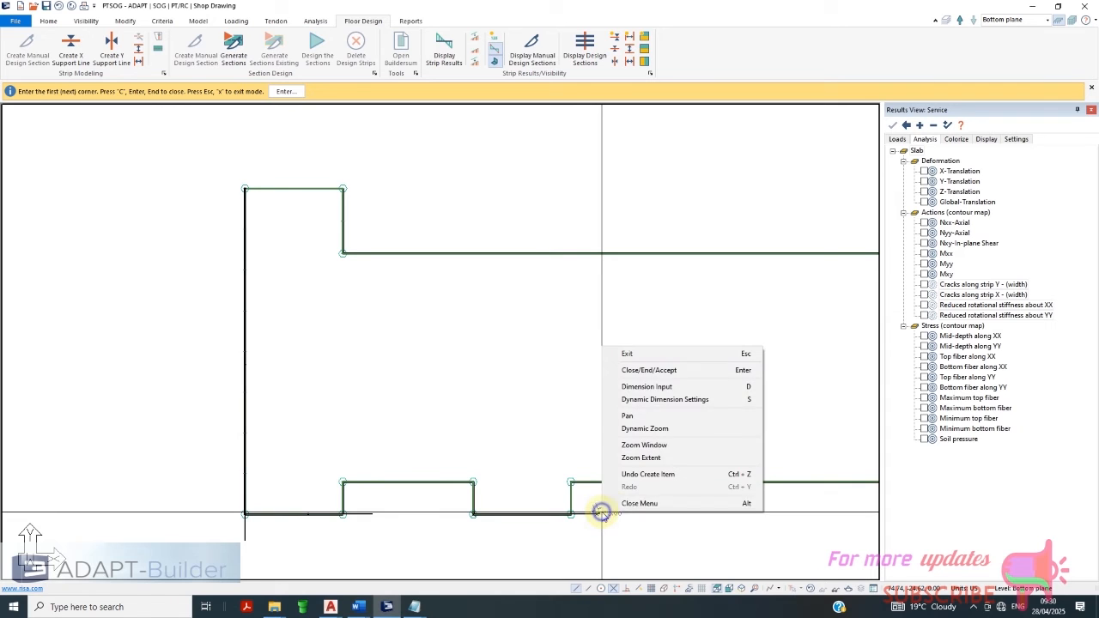
pyautogui.click(659, 370)
pyautogui.scroll(-3, 270, 306)
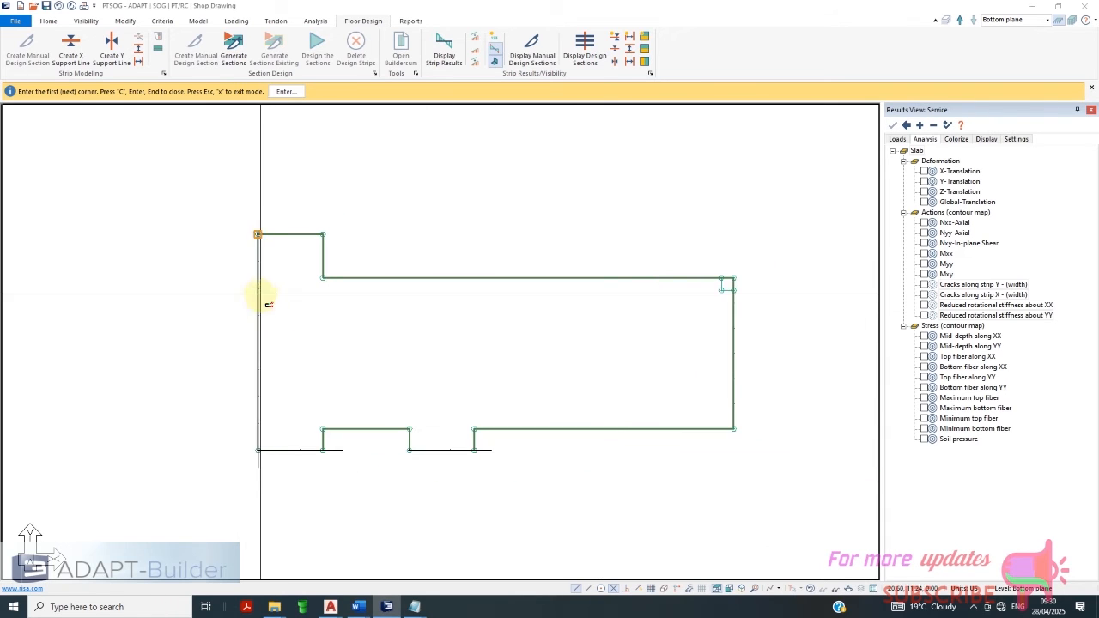
# Draw a vertical support line along the slab's right edge, from the lower-right corner to slightly above the upper edge
pyautogui.scroll(-1, 260, 294)
pyautogui.scroll(2, 376, 420)
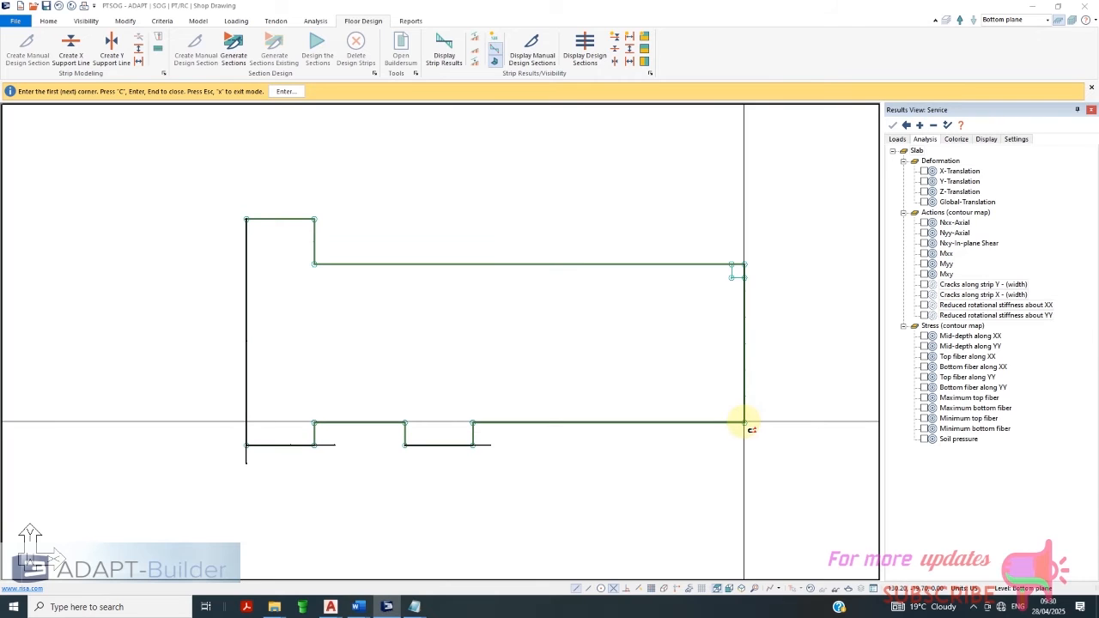
pyautogui.click(745, 422)
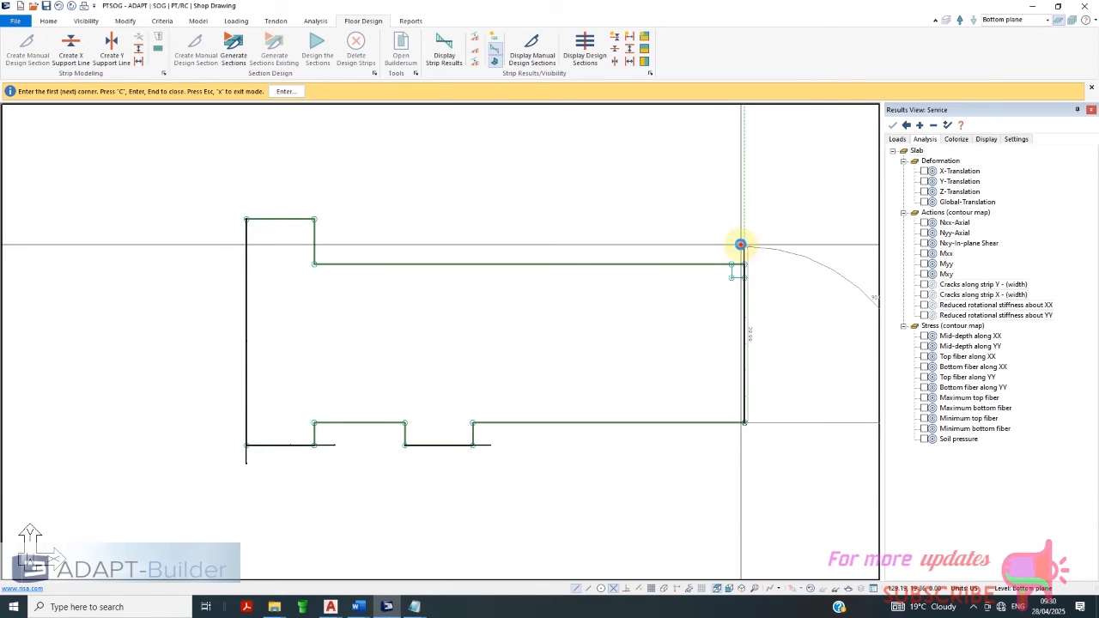
pyautogui.rightClick(749, 249)
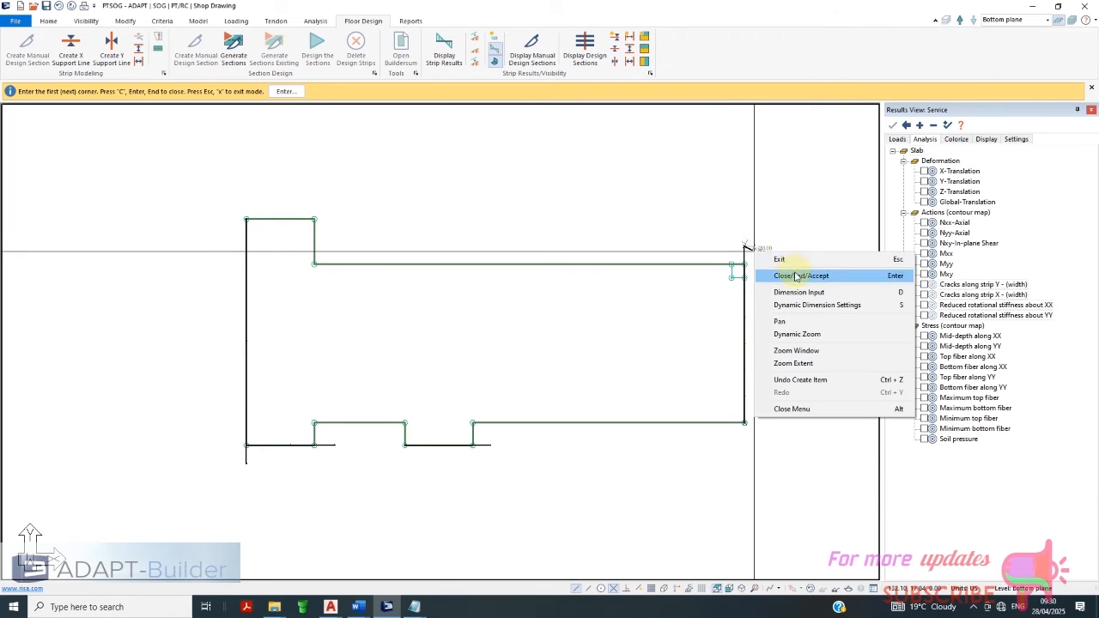
pyautogui.click(795, 276)
pyautogui.scroll(-1, 413, 325)
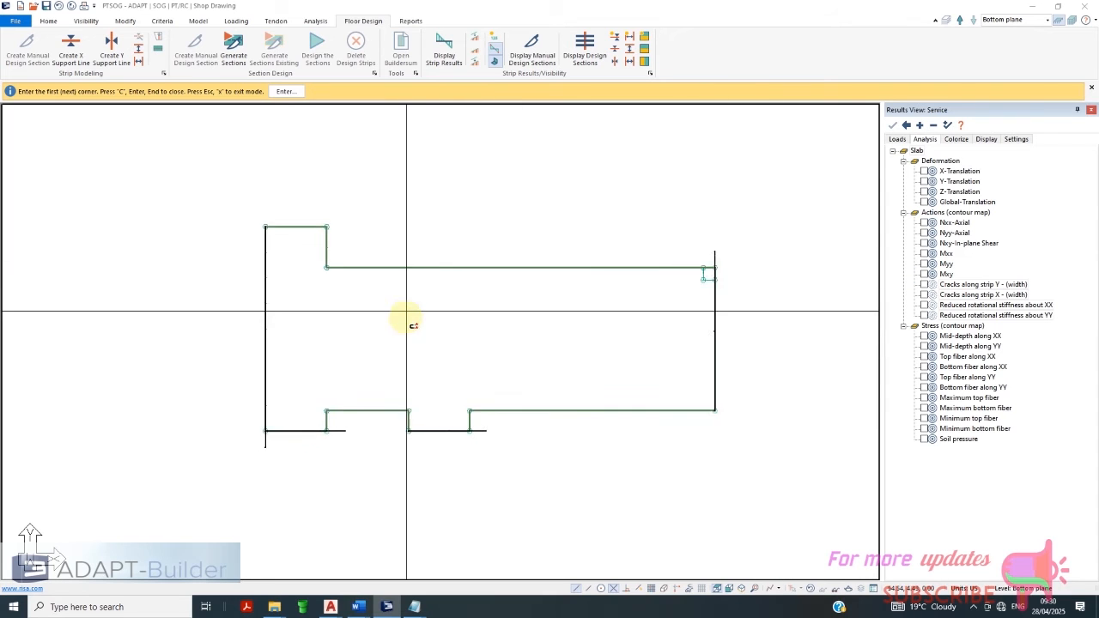
pyautogui.scroll(1, 343, 440)
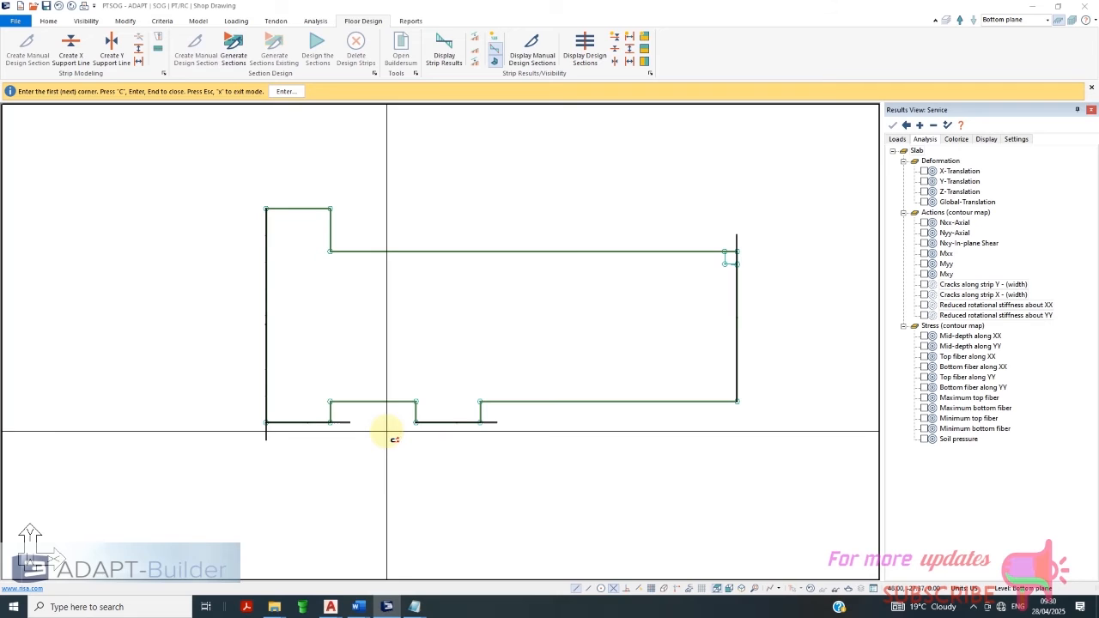
pyautogui.click(266, 210)
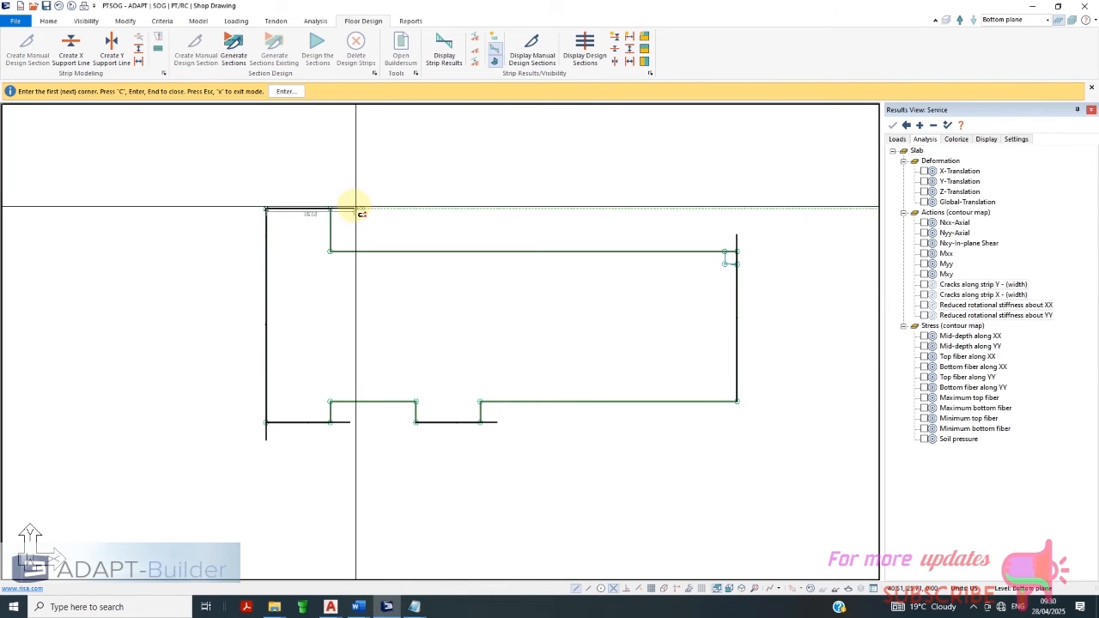
pyautogui.rightClick(356, 209)
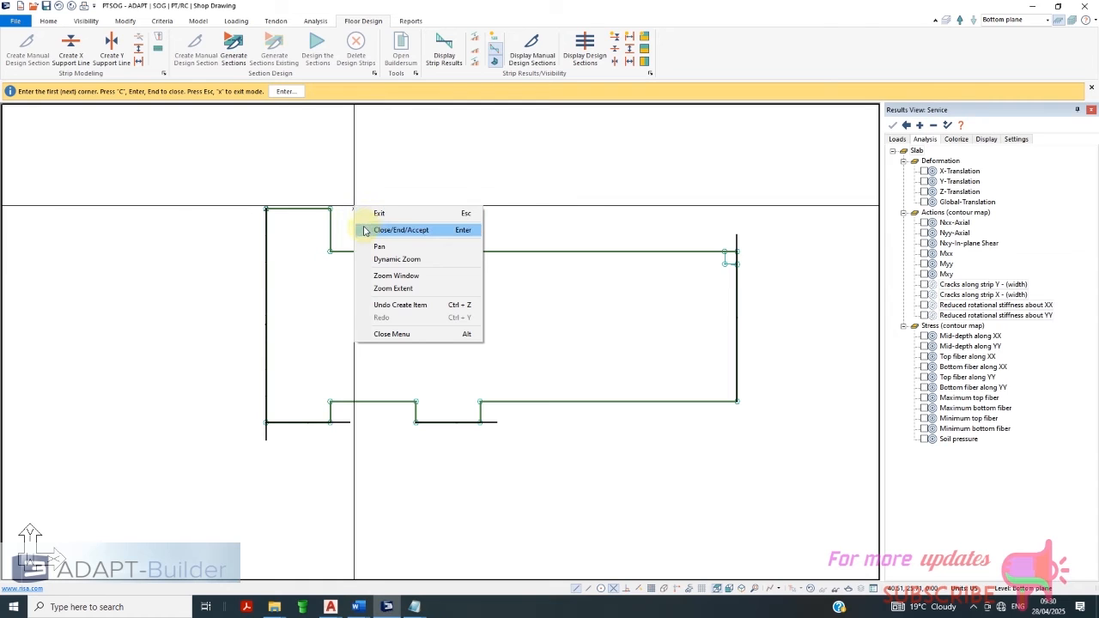
pyautogui.click(381, 213)
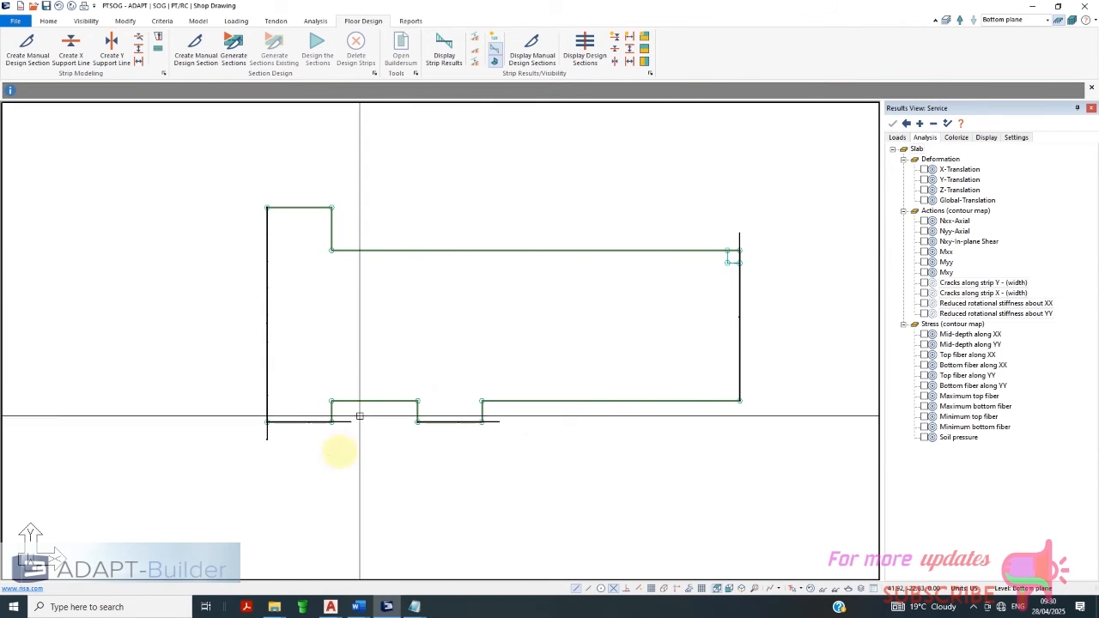
# Copy the vertical support line on the slab's left edge once with an X offset of 5.00 ft
pyautogui.click(267, 434)
pyautogui.click(131, 20)
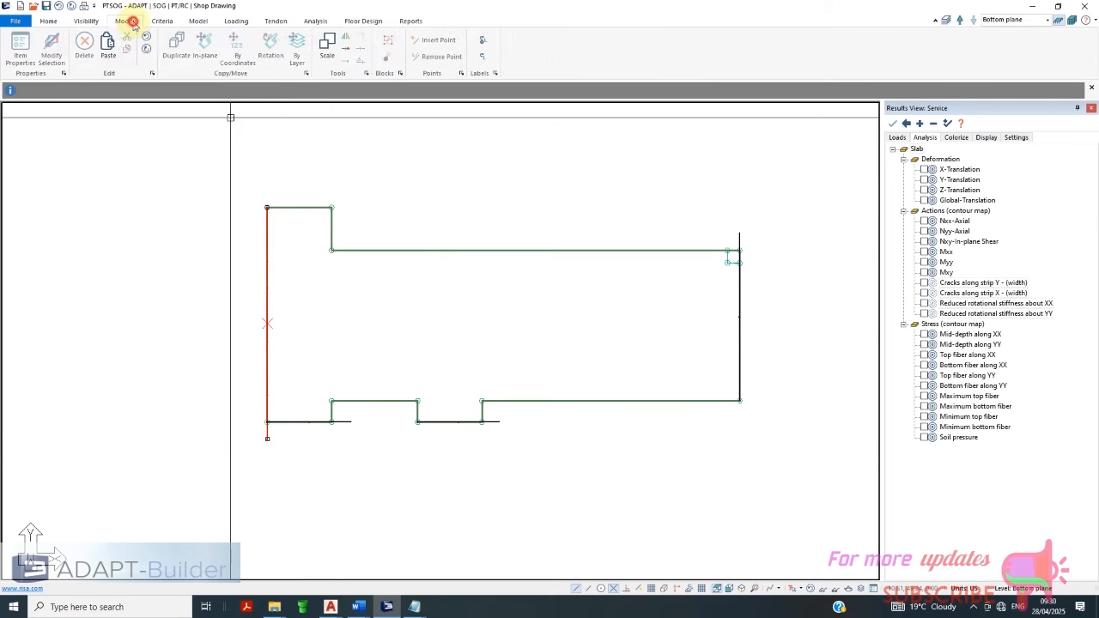
pyautogui.click(235, 51)
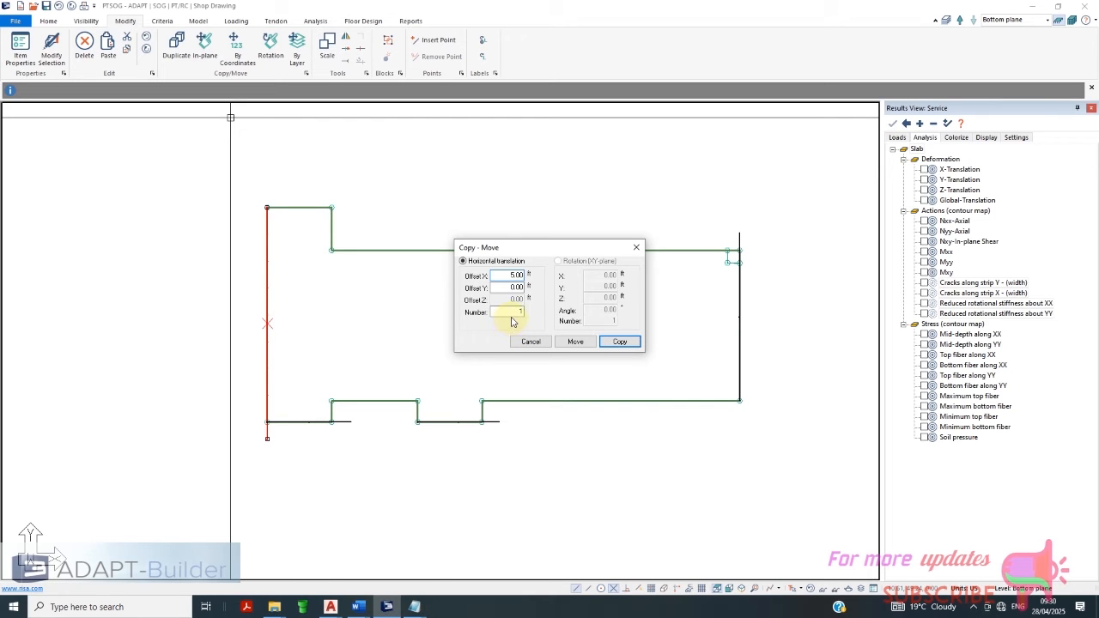
pyautogui.click(622, 343)
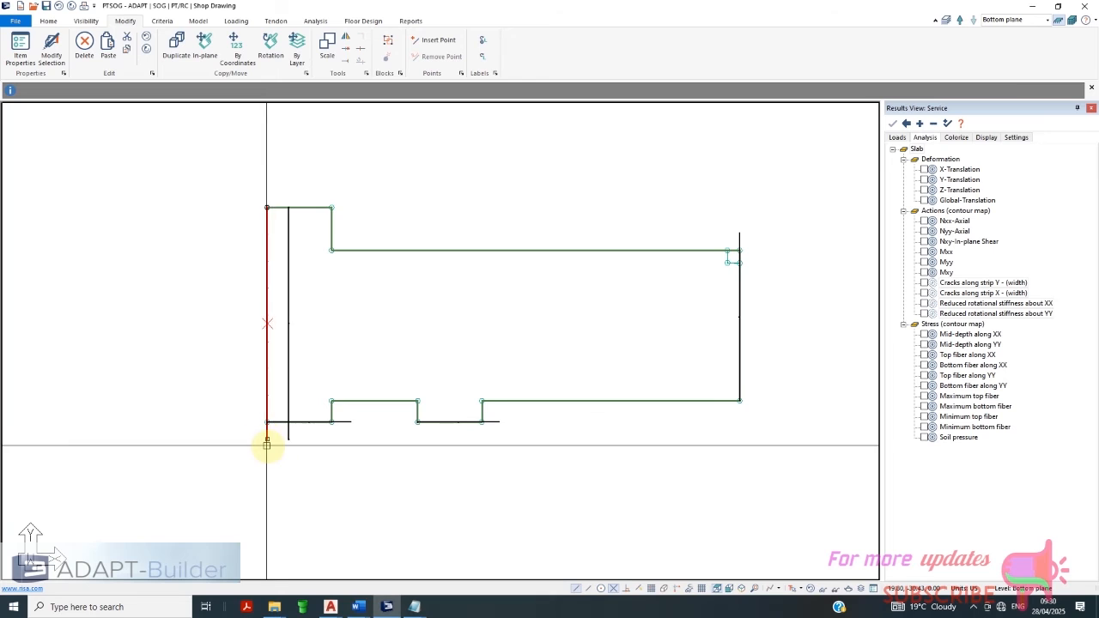
# Shorten the two leftmost vertical support lines so their lower ends meet the slab's bottom edge
pyautogui.scroll(3, 267, 445)
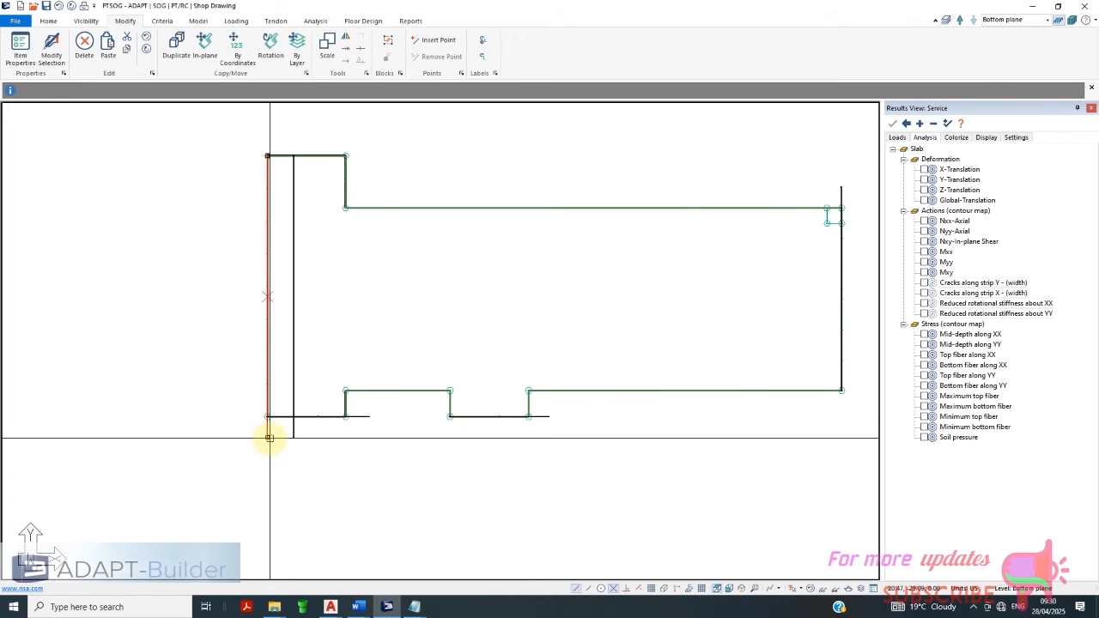
pyautogui.click(267, 437)
pyautogui.click(267, 419)
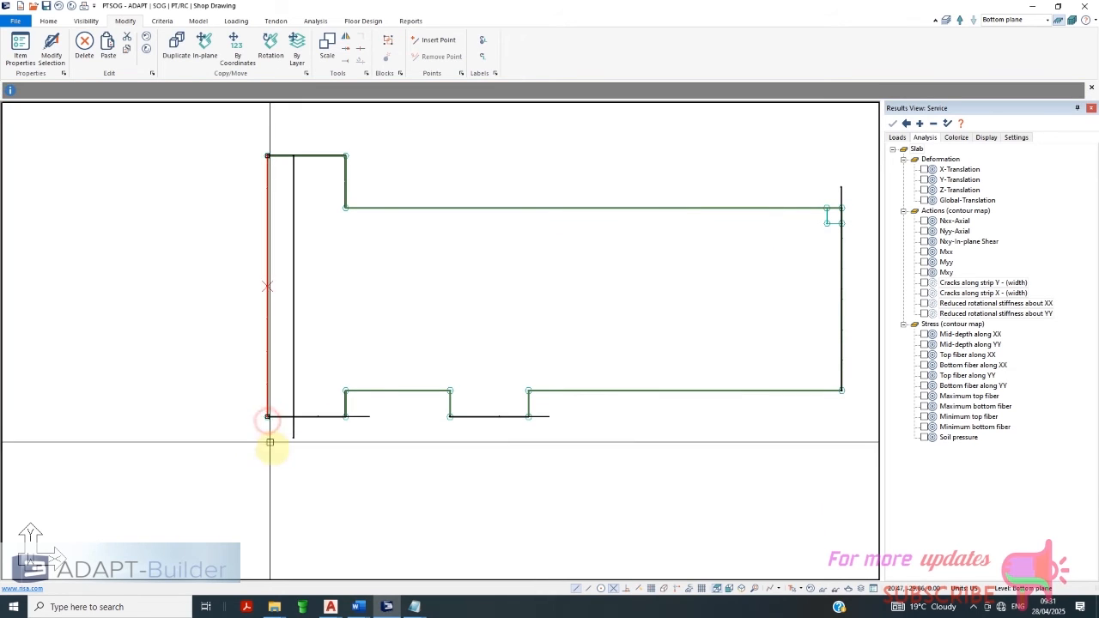
pyautogui.click(293, 436)
pyautogui.click(294, 434)
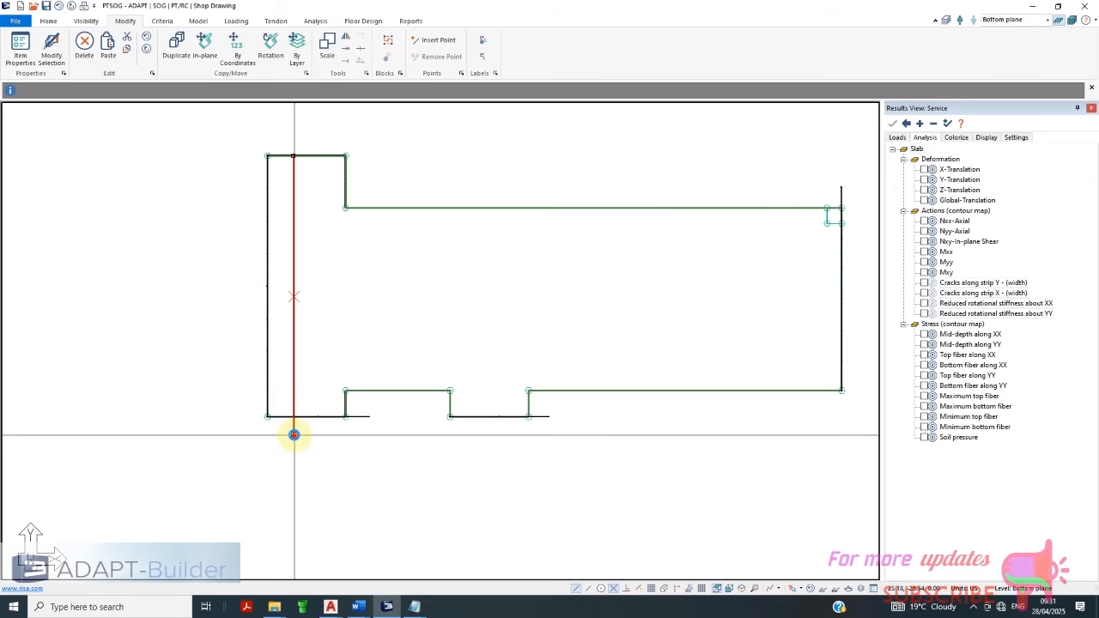
pyautogui.click(294, 417)
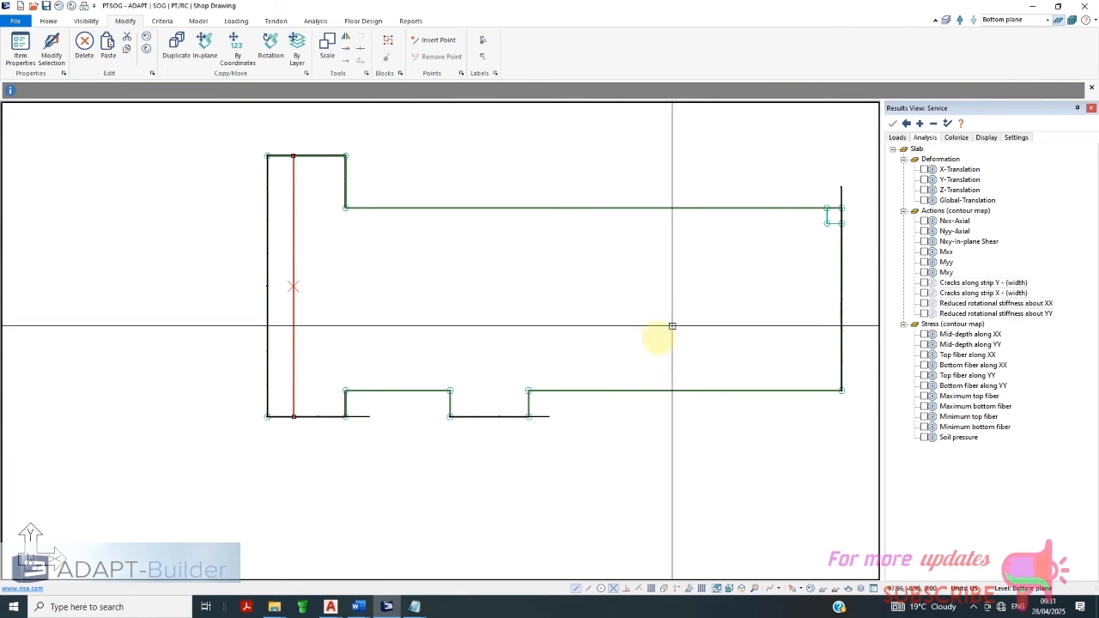
# Try copying the slab's right-edge vertical support line with a Y offset, and undo the copy
pyautogui.scroll(-1, 274, 281)
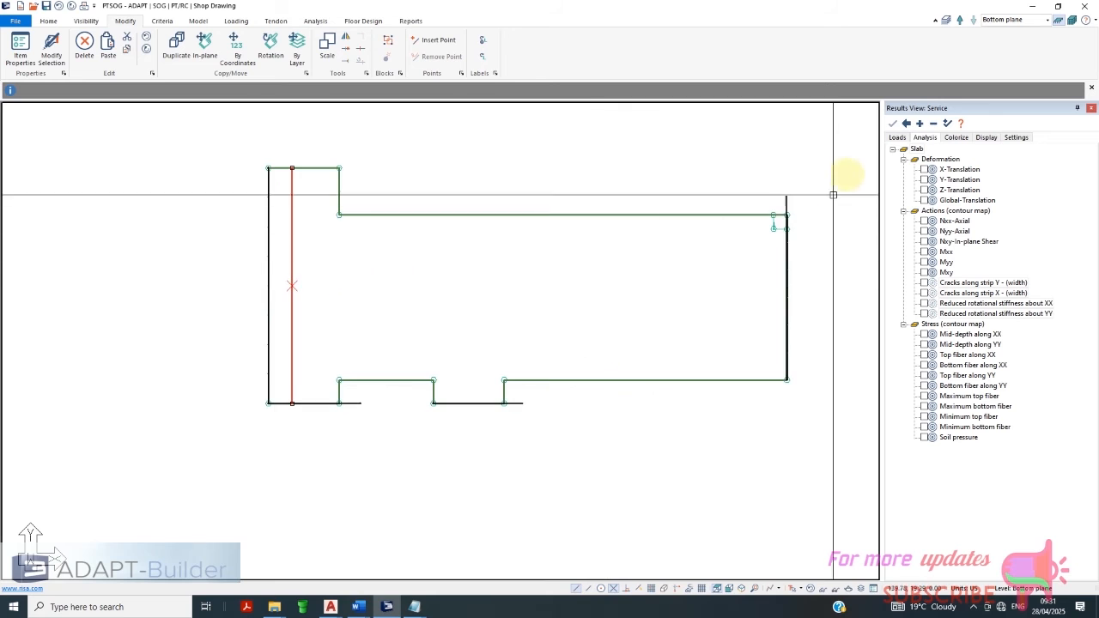
pyautogui.click(787, 202)
pyautogui.click(238, 57)
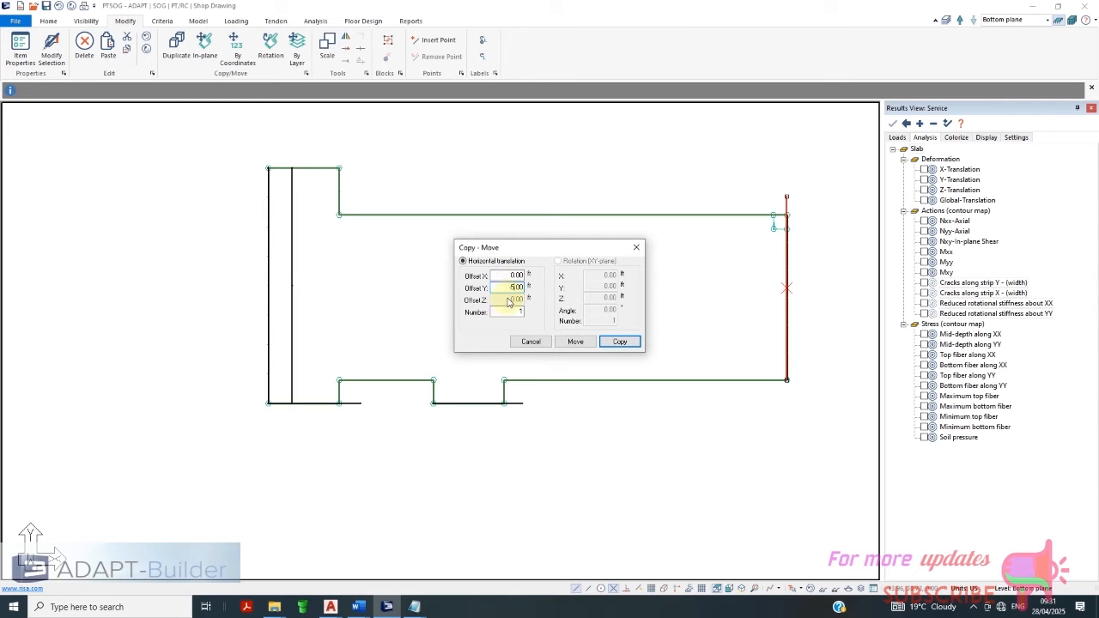
pyautogui.click(617, 342)
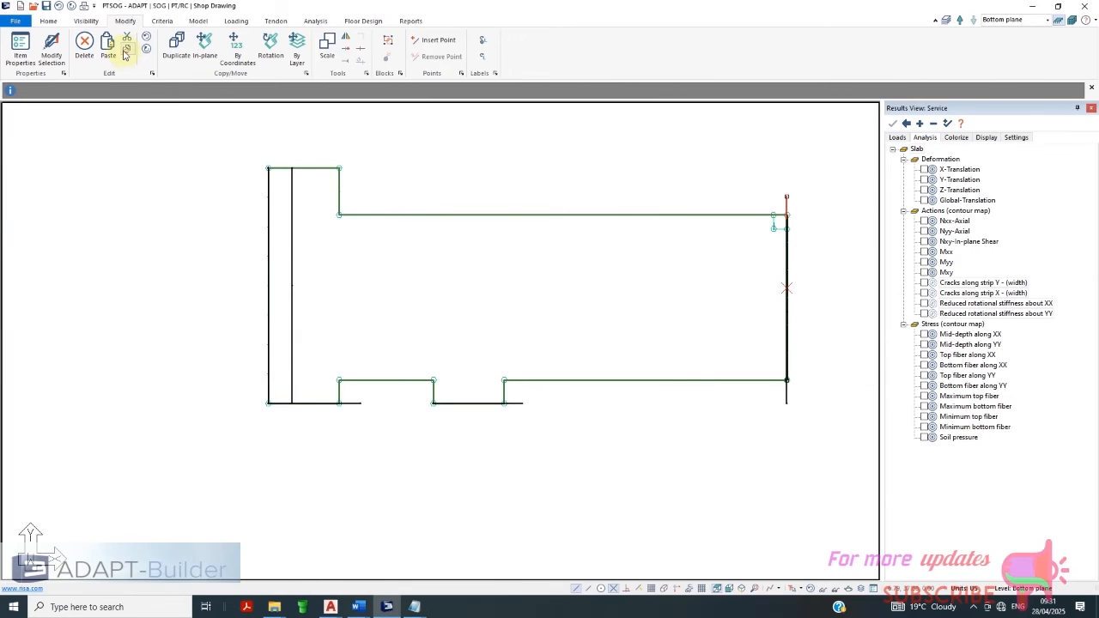
pyautogui.click(59, 6)
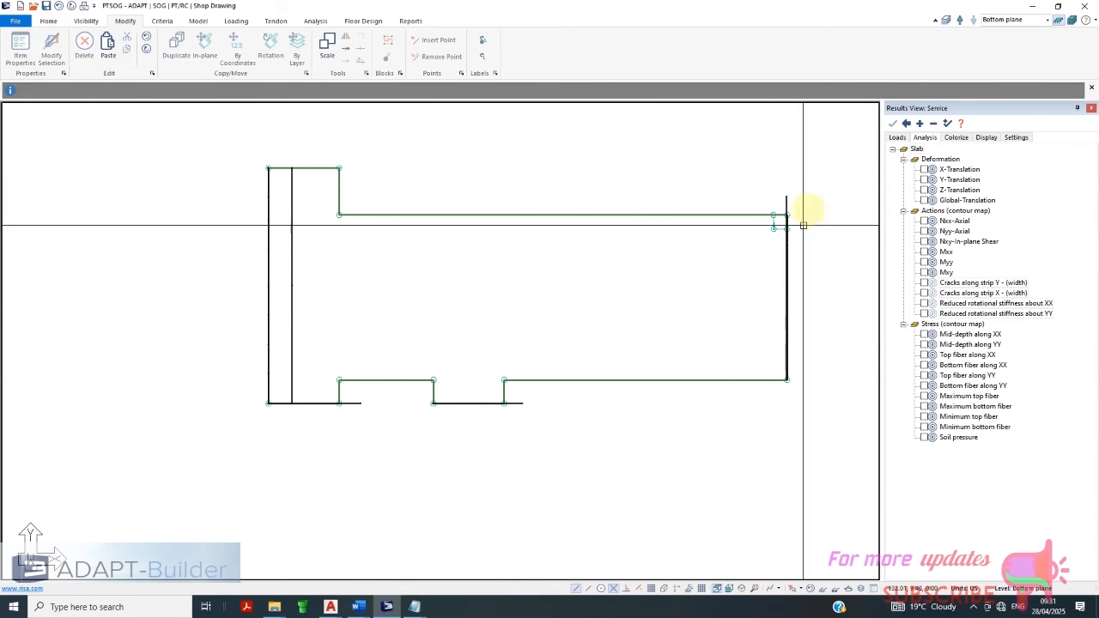
# Copy the slab's right-edge vertical support line once with an X offset of -5.00 ft
pyautogui.click(790, 201)
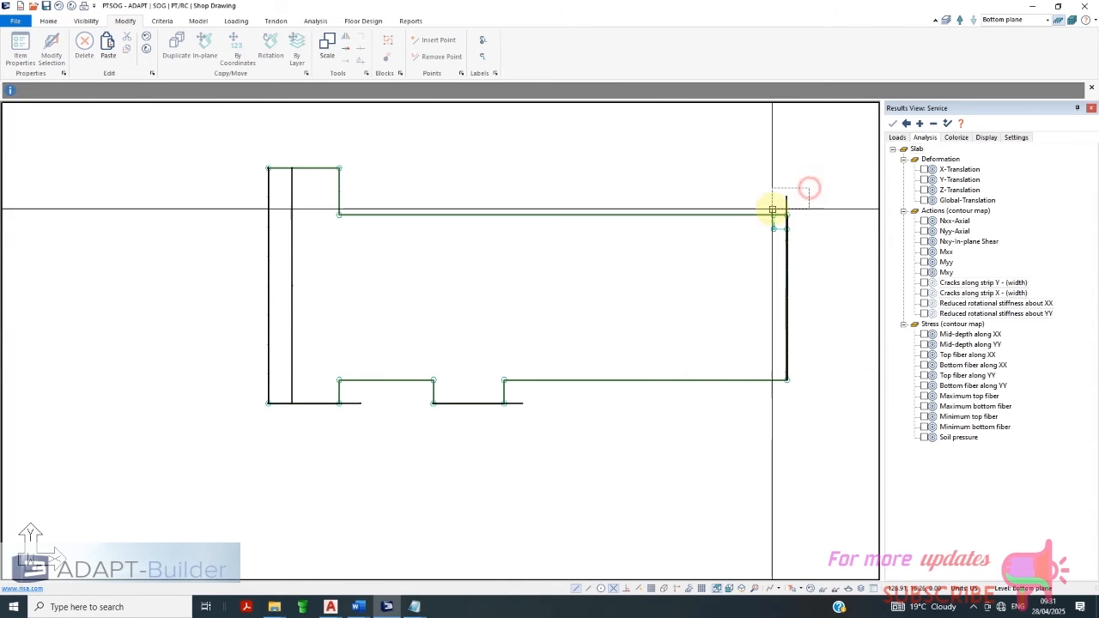
pyautogui.click(234, 52)
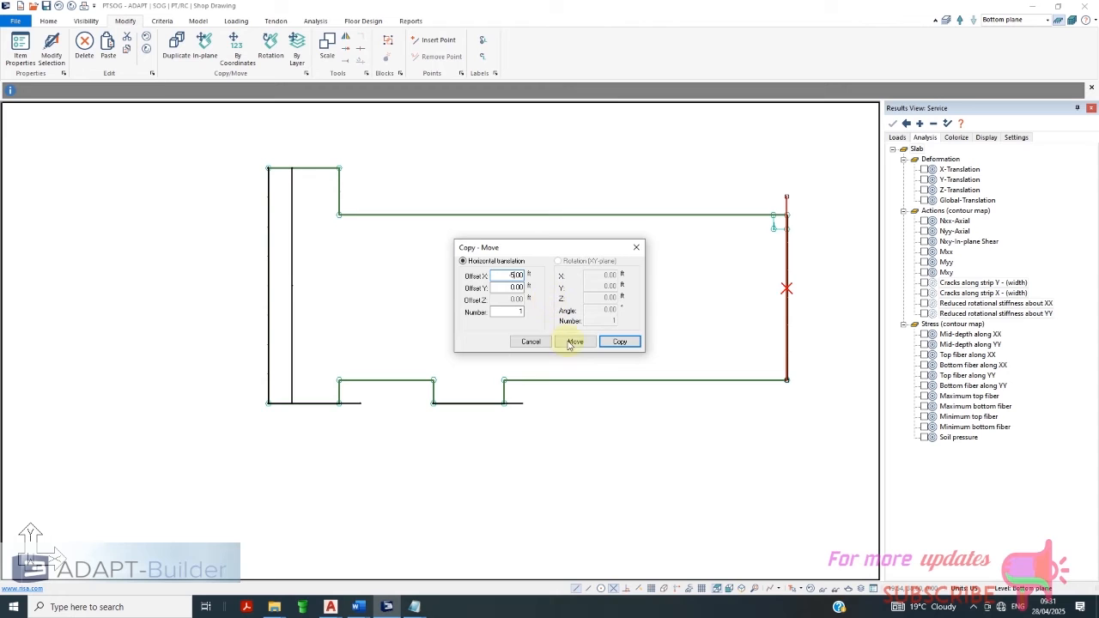
pyautogui.click(620, 342)
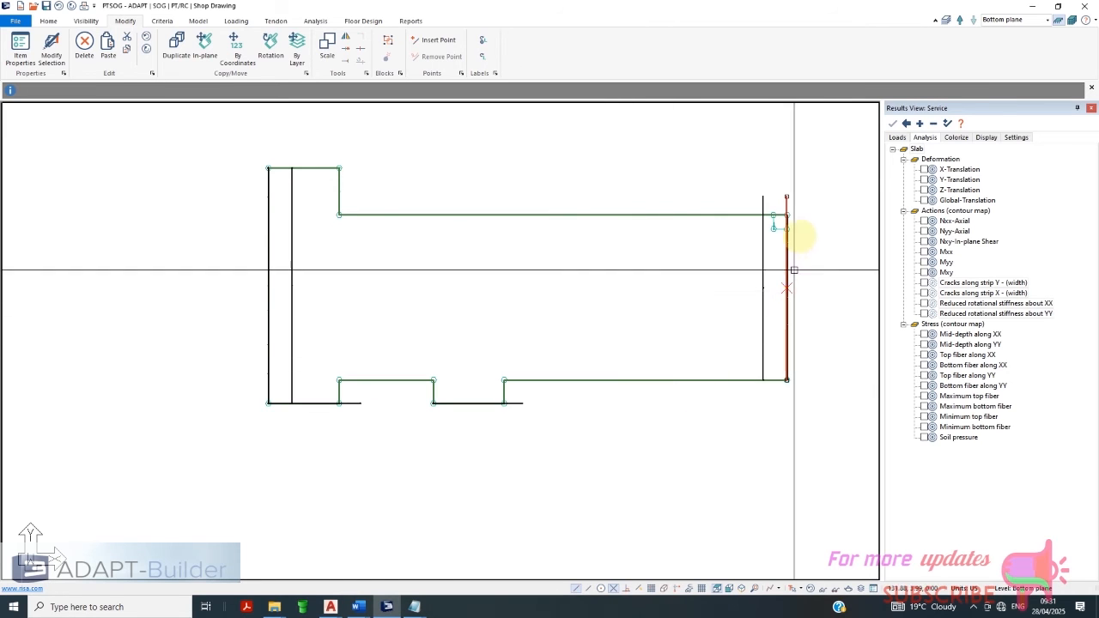
# Shorten the two rightmost vertical support lines so their upper ends meet the slab's top edge
pyautogui.click(784, 196)
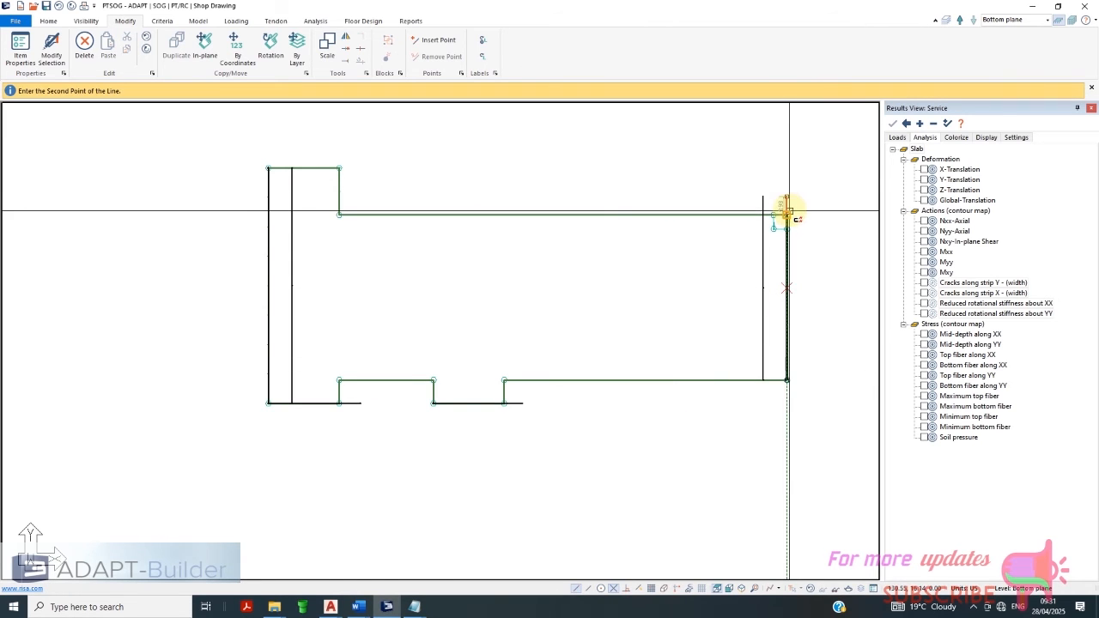
pyautogui.click(787, 215)
pyautogui.click(762, 200)
pyautogui.click(761, 197)
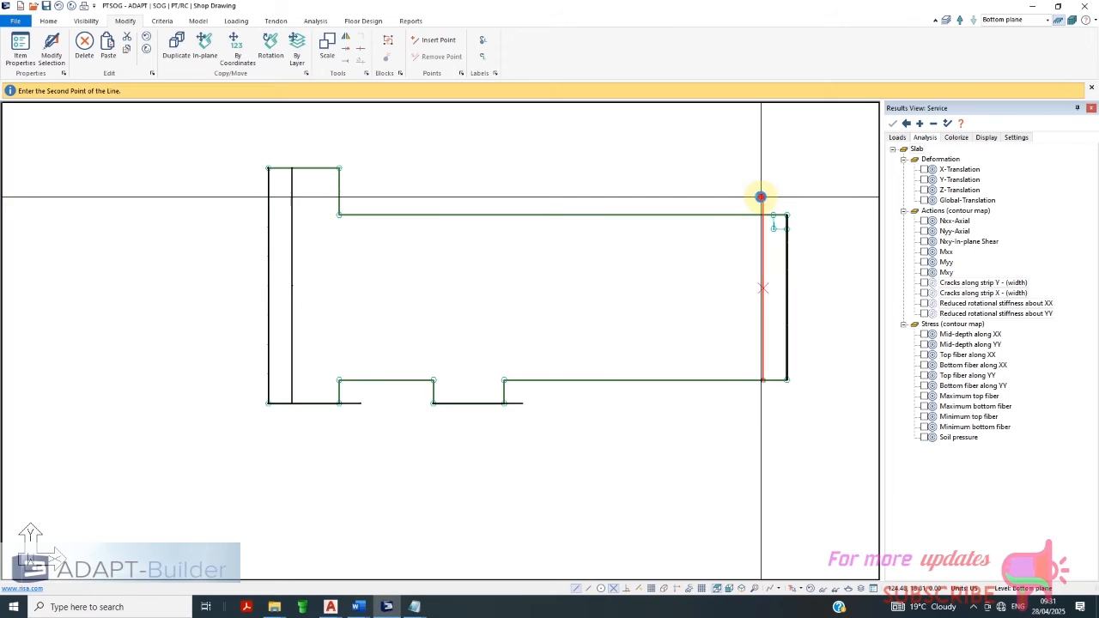
pyautogui.click(764, 214)
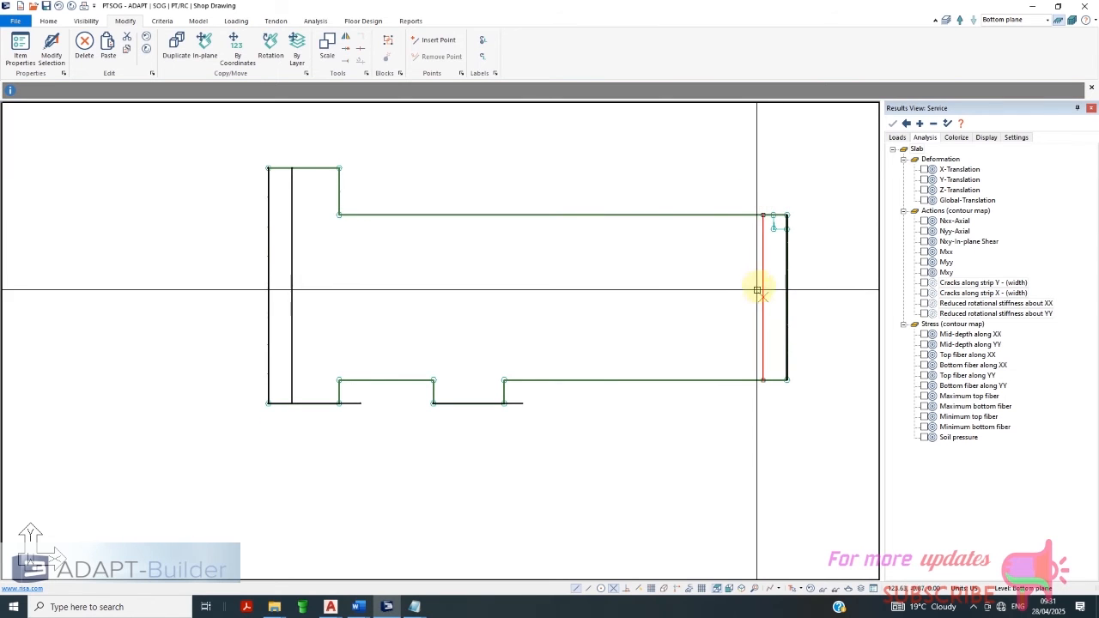
# Try copying the support line beside the right edge 30 times with an X offset of -5.00 ft, and undo the copies
pyautogui.click(239, 57)
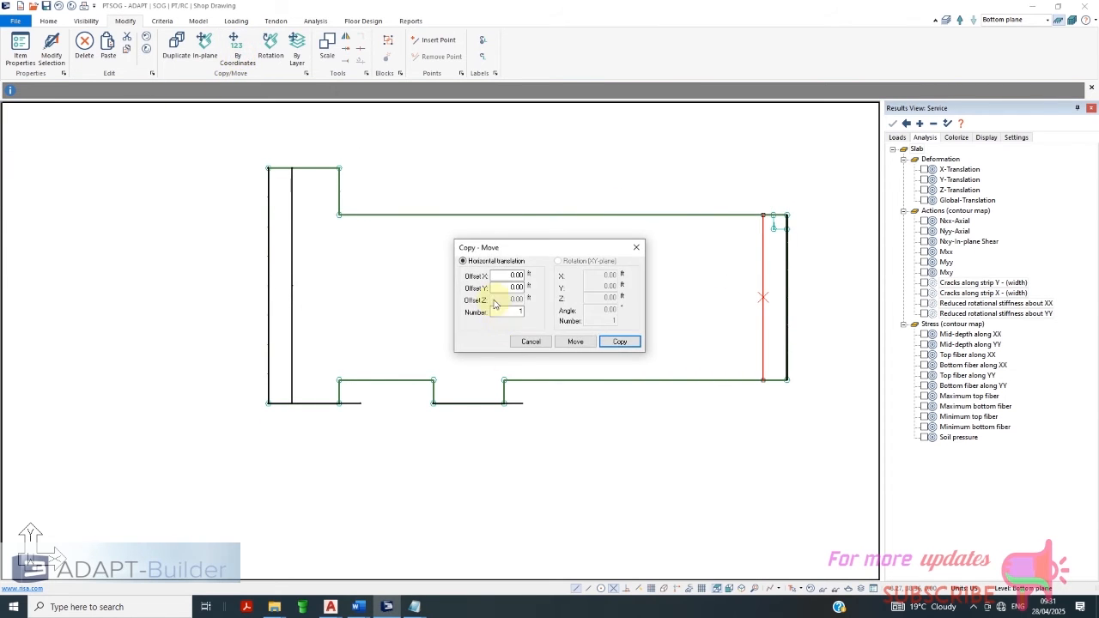
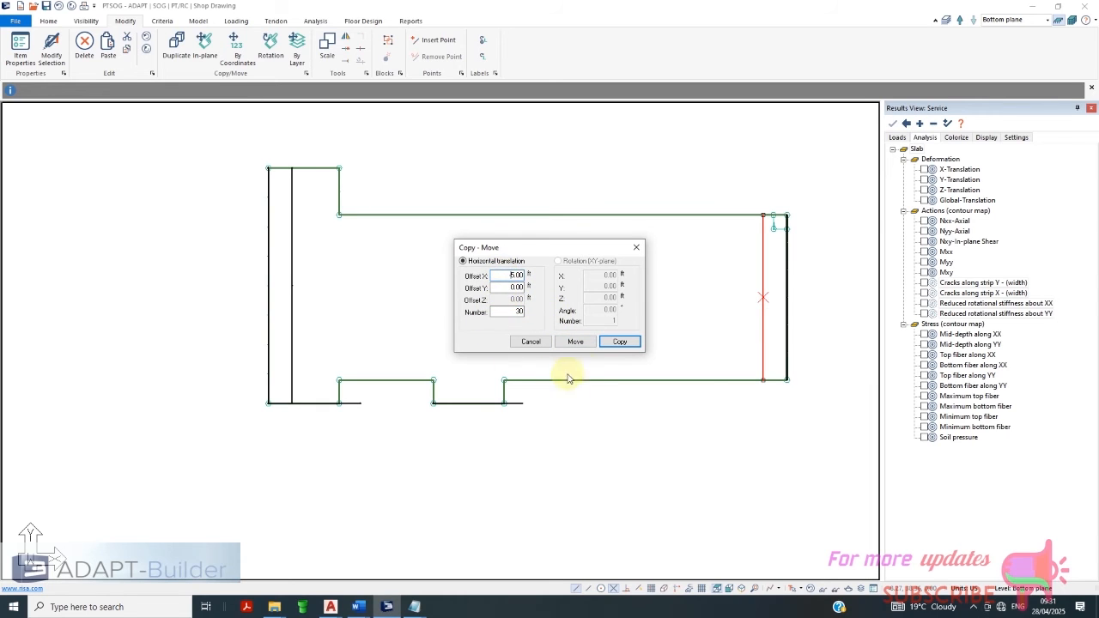
pyautogui.click(620, 341)
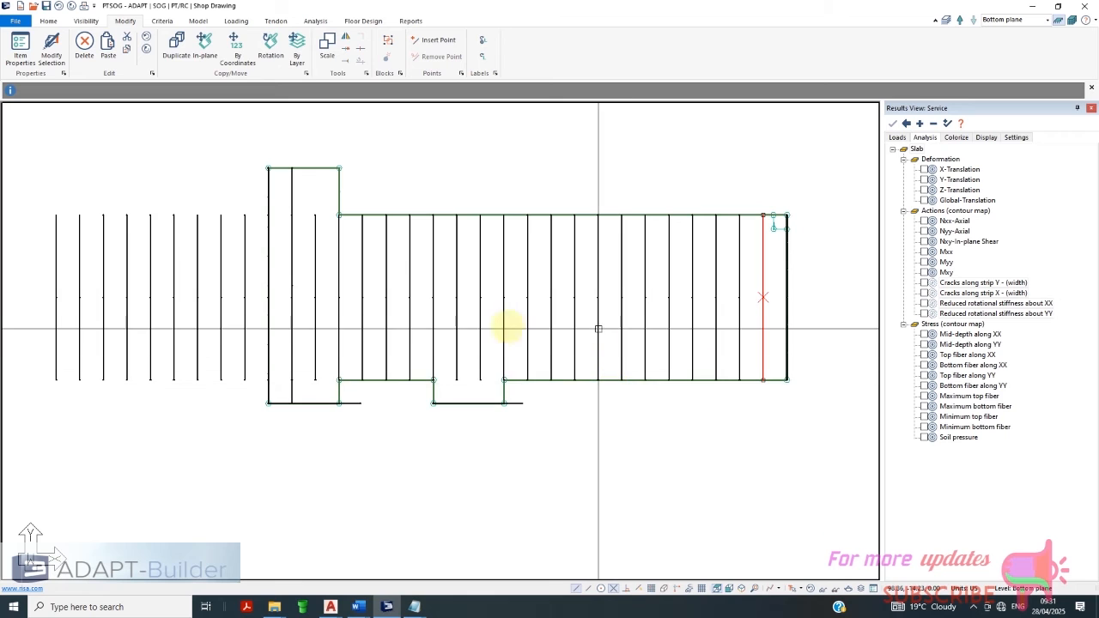
pyautogui.scroll(1, 289, 249)
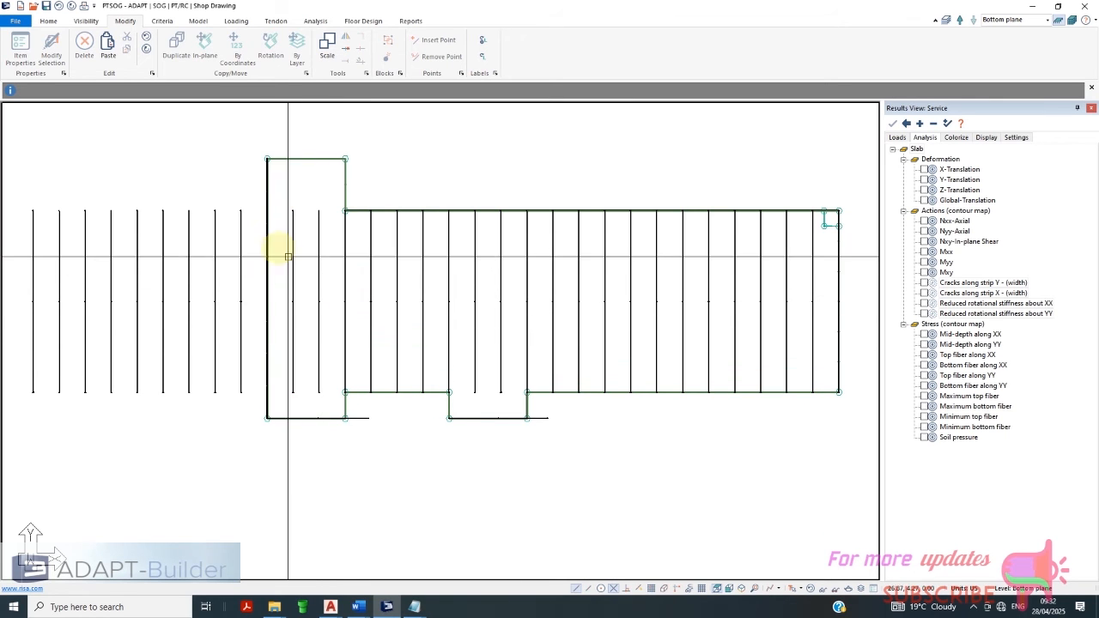
pyautogui.click(268, 237)
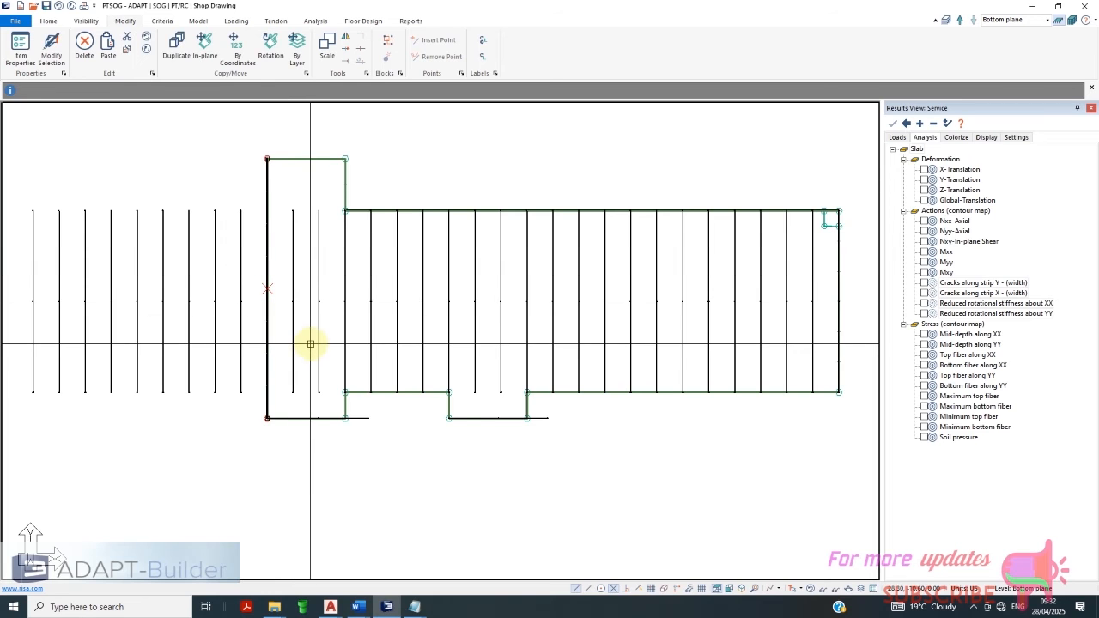
pyautogui.press('Escape')
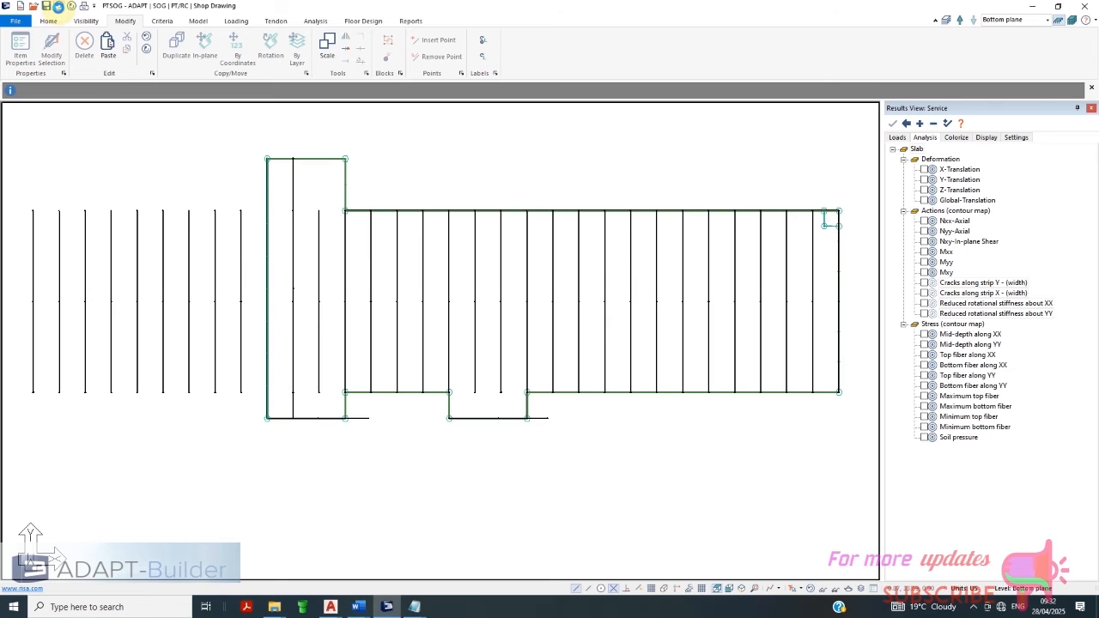
pyautogui.click(59, 7)
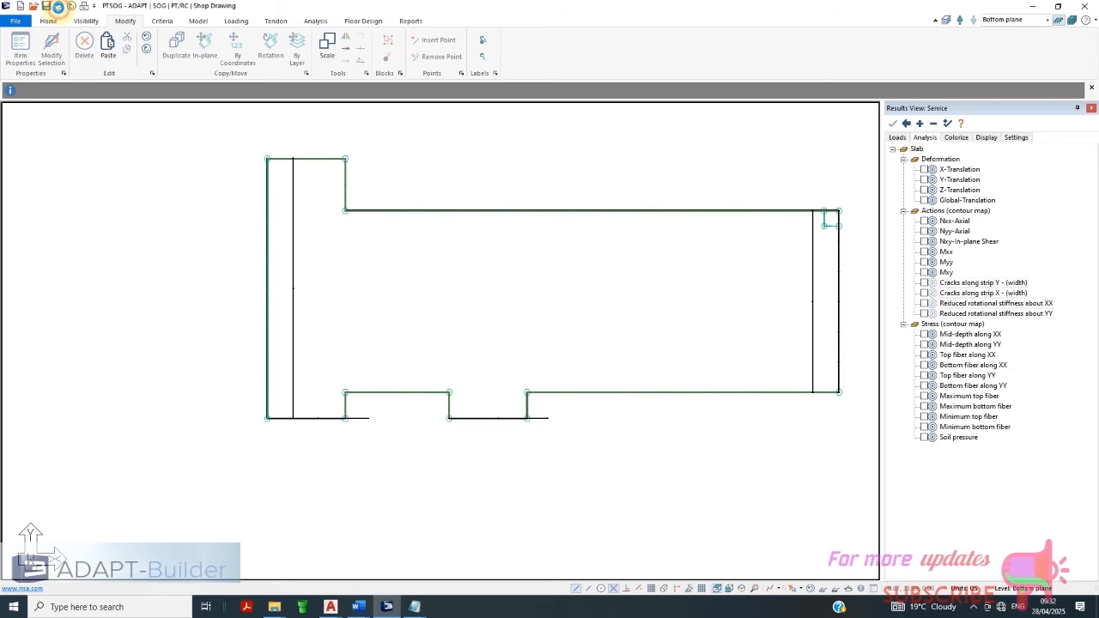
# Copy the vertical support line beside the slab's right edge 15 times with an X offset of -5.00 ft
pyautogui.click(813, 294)
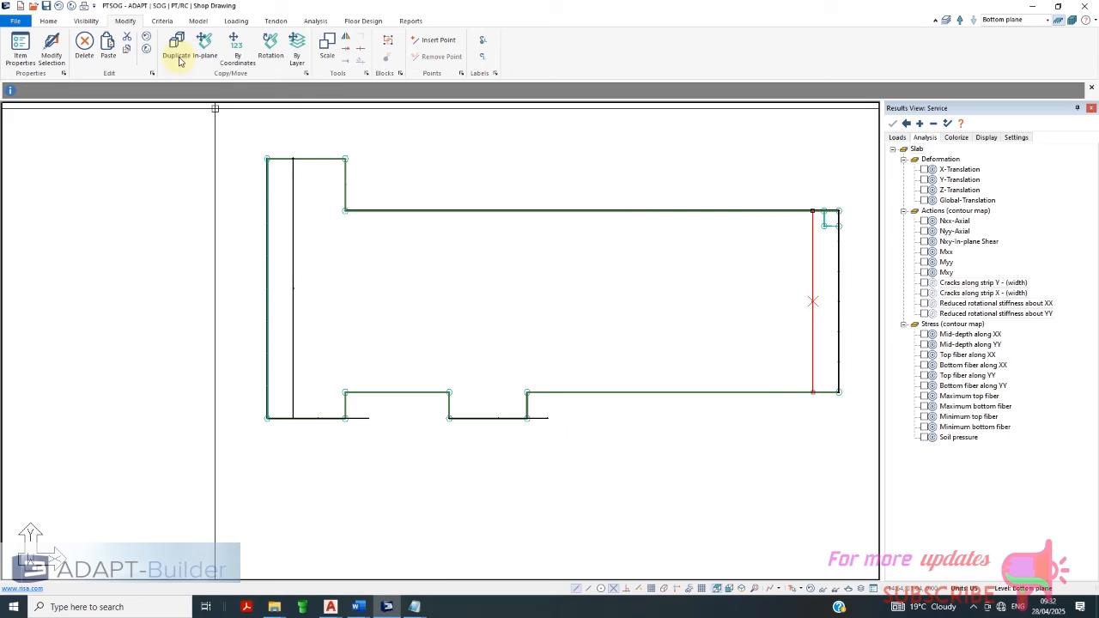
pyautogui.click(233, 49)
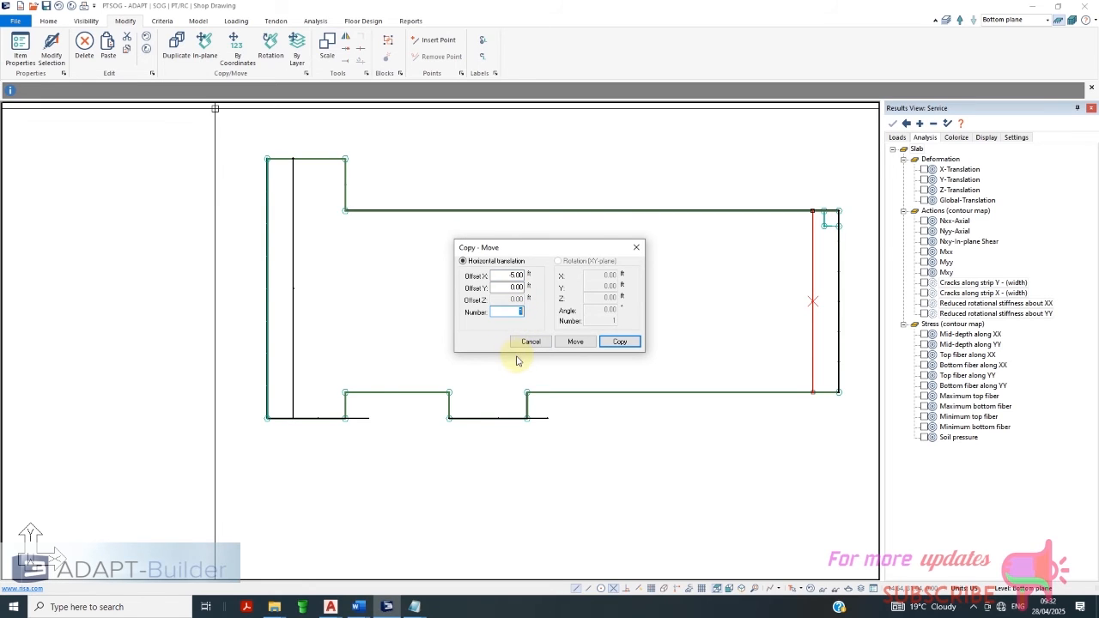
pyautogui.click(619, 341)
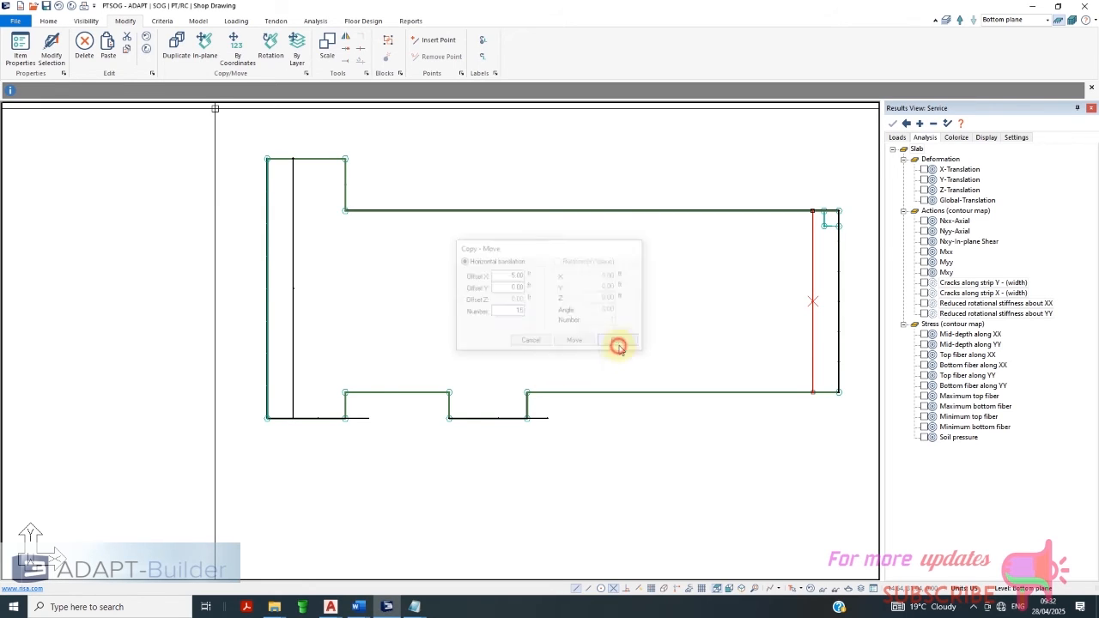
# Copy the vertical support line beside the slab's left edge twice with an X offset of 5.00 ft
pyautogui.scroll(1, 523, 469)
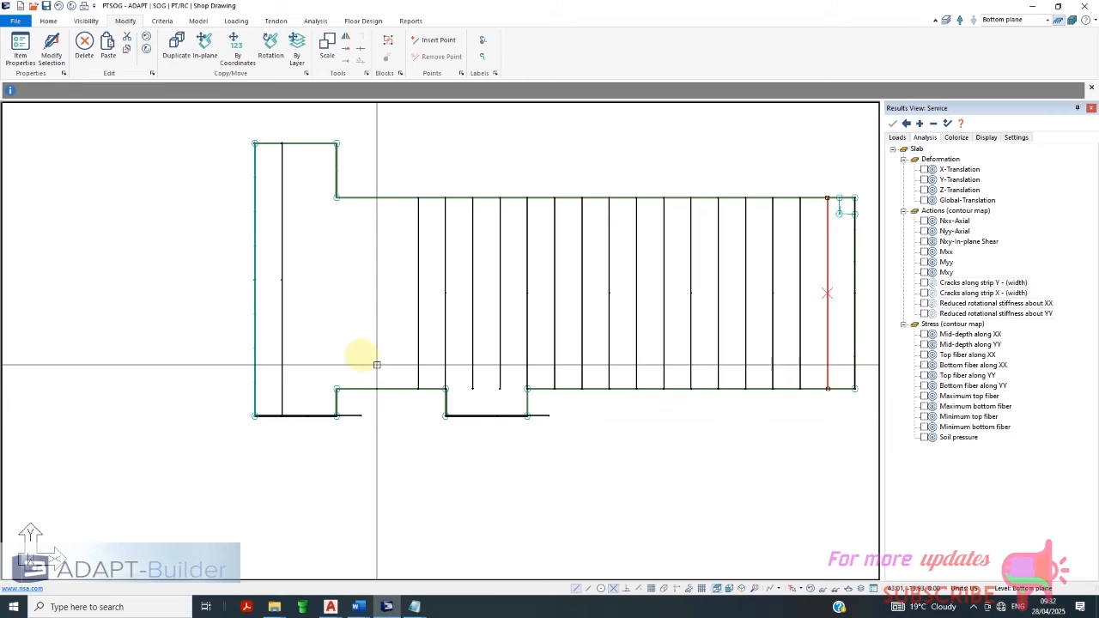
pyautogui.click(283, 256)
pyautogui.click(238, 56)
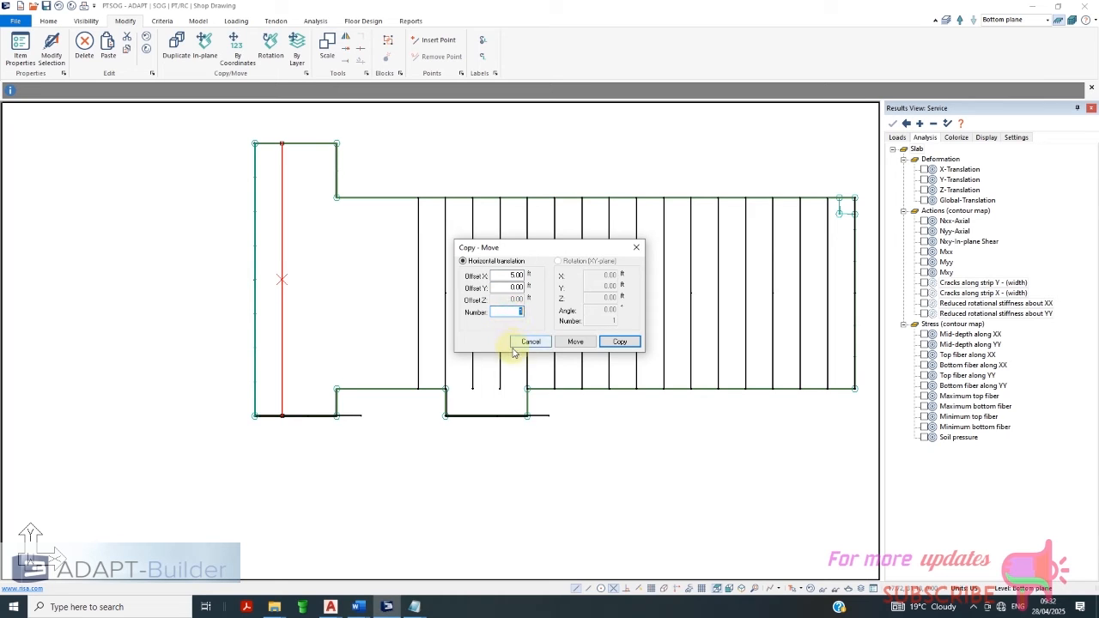
pyautogui.click(621, 342)
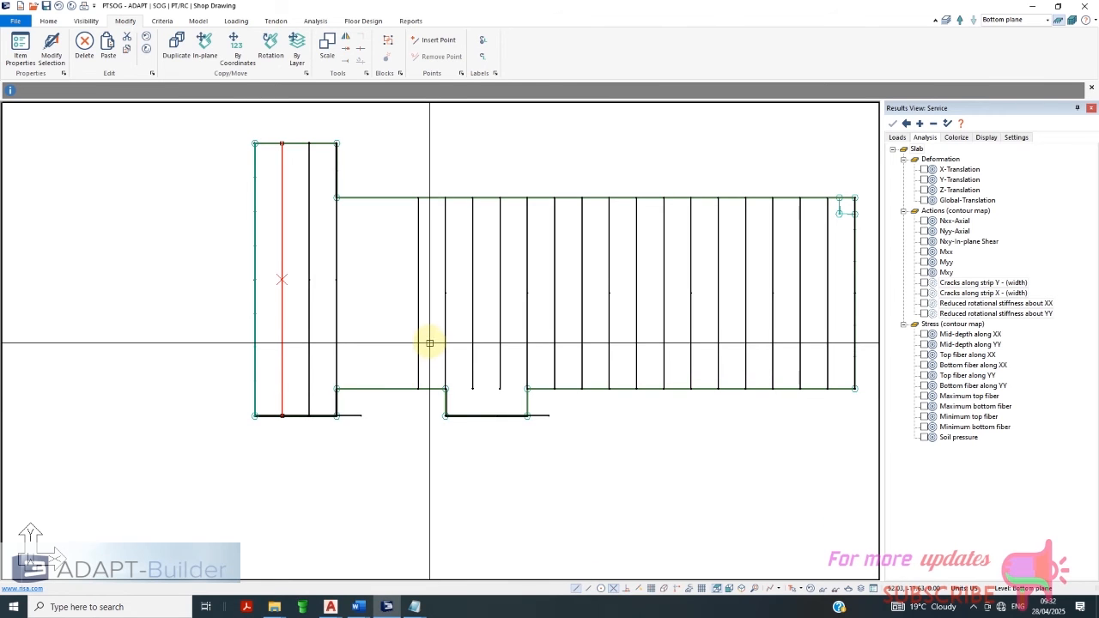
# Shorten the copied support line at the left block's inner edge to span between the main slab's top and bottom inner corners
pyautogui.click(348, 303)
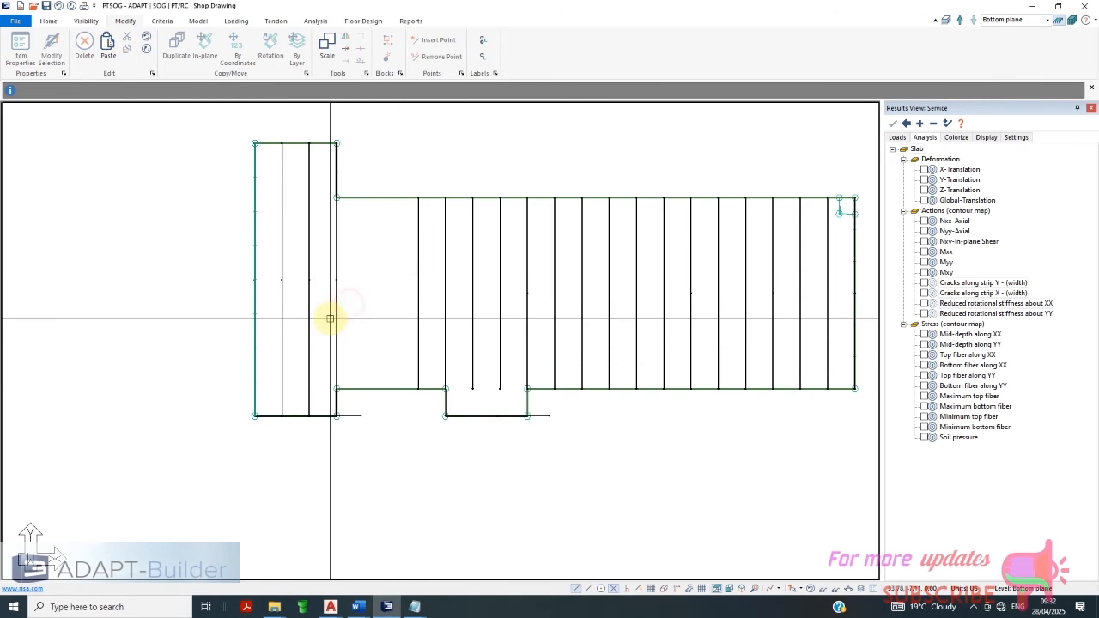
pyautogui.click(336, 311)
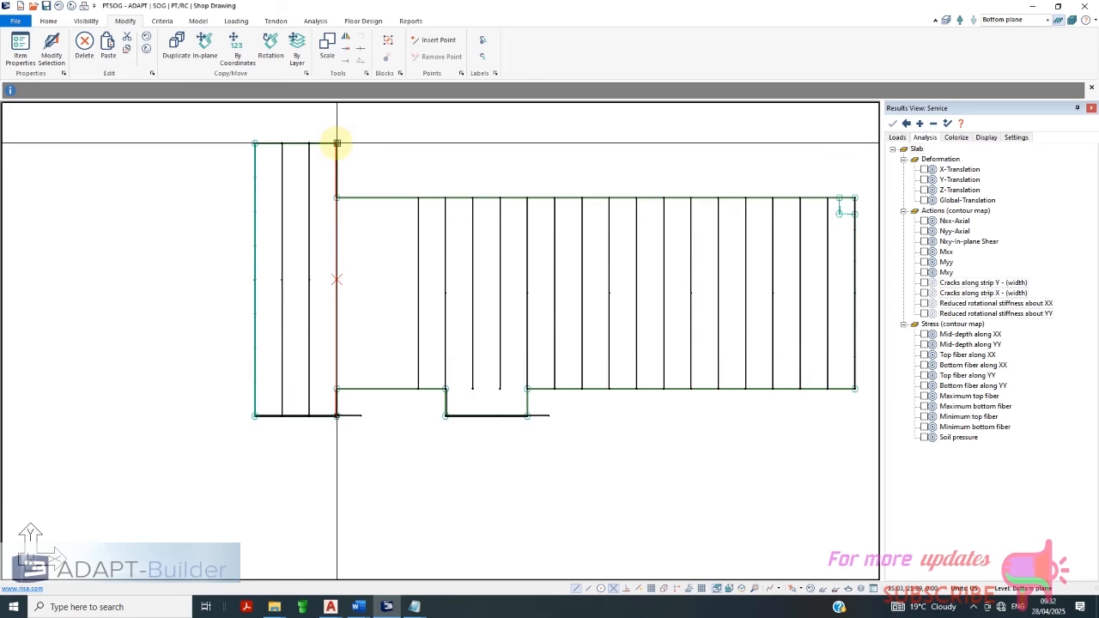
pyautogui.click(337, 144)
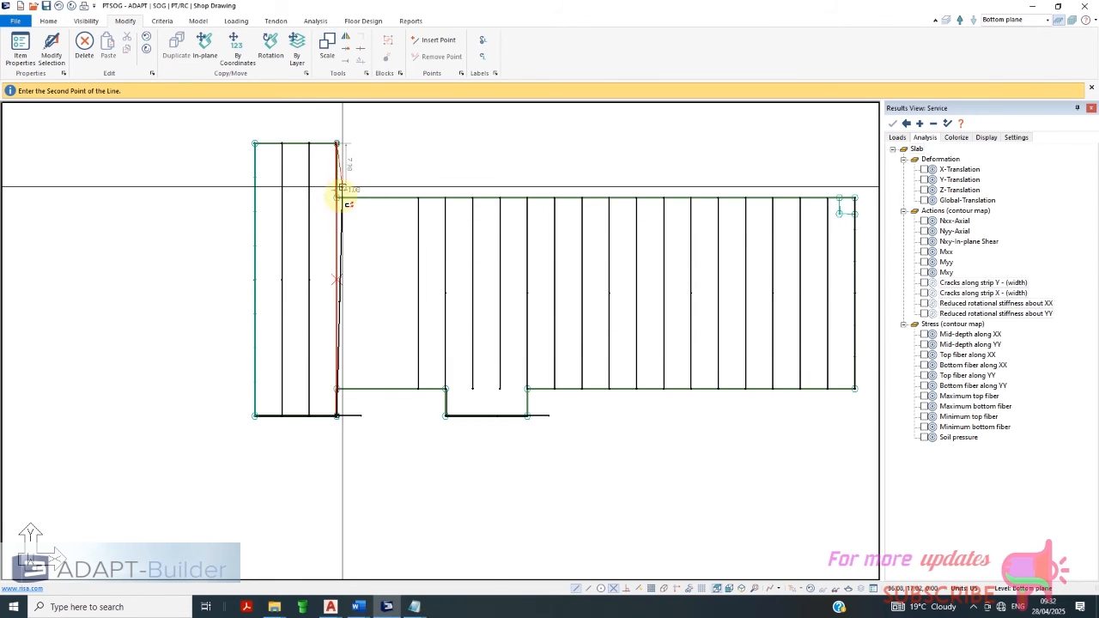
pyautogui.click(337, 198)
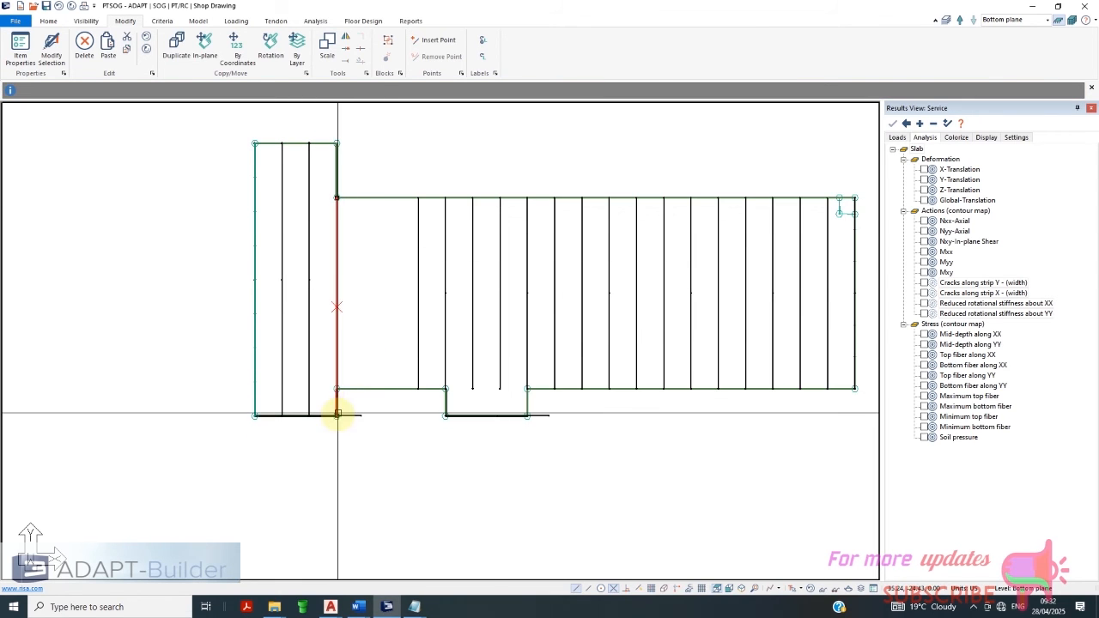
pyautogui.click(337, 416)
pyautogui.click(337, 391)
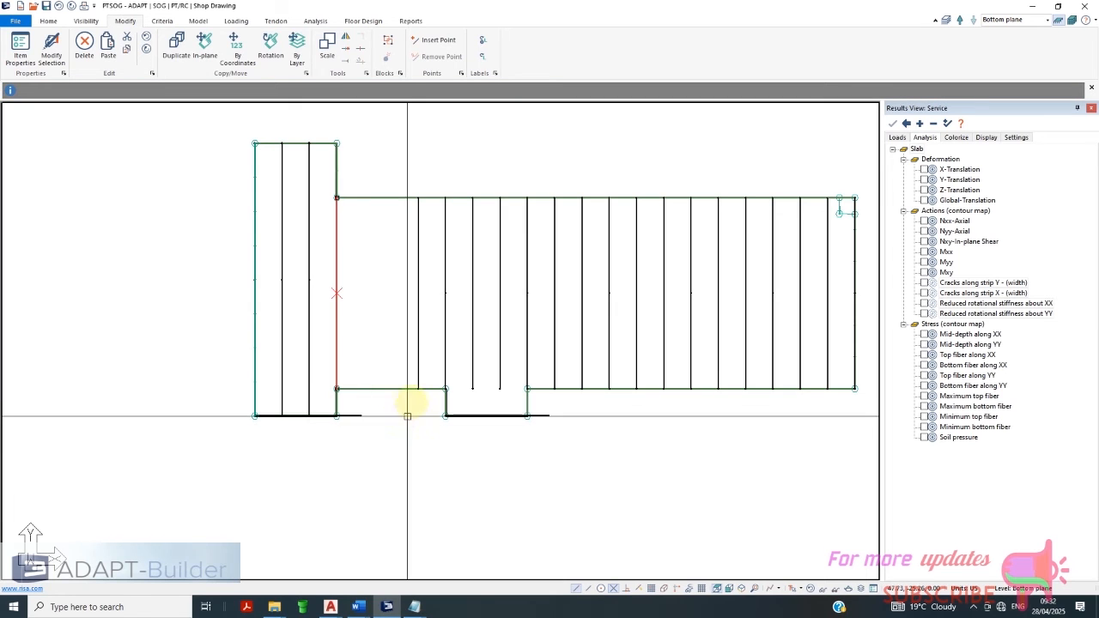
# Extend the two vertical support lines above the small lower projection down to the projection's bottom edge
pyautogui.click(474, 389)
pyautogui.click(472, 391)
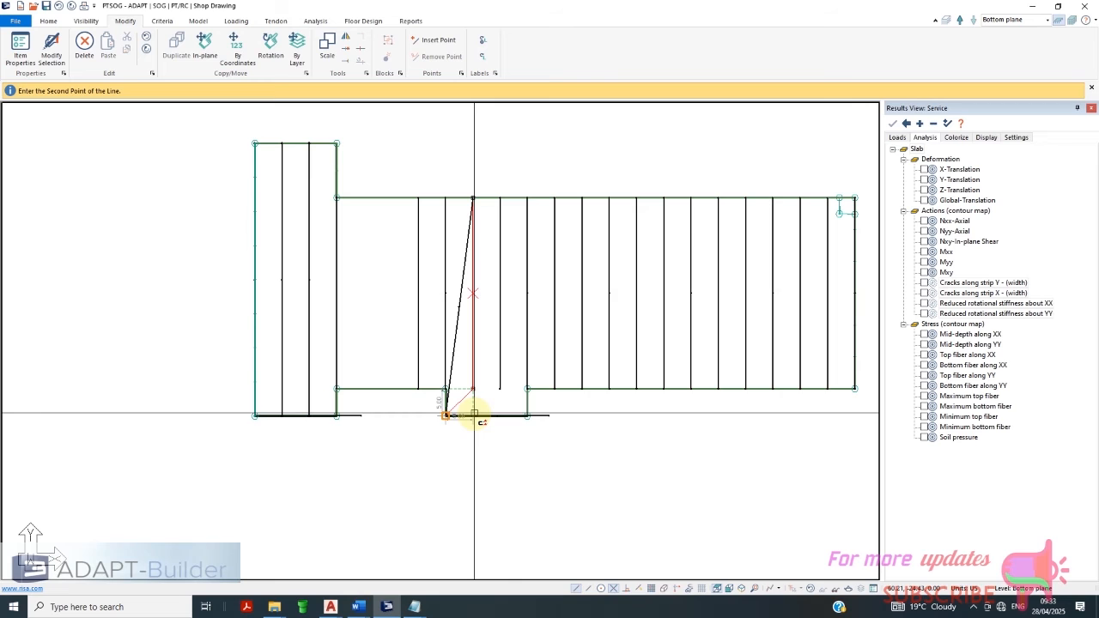
pyautogui.scroll(3, 475, 417)
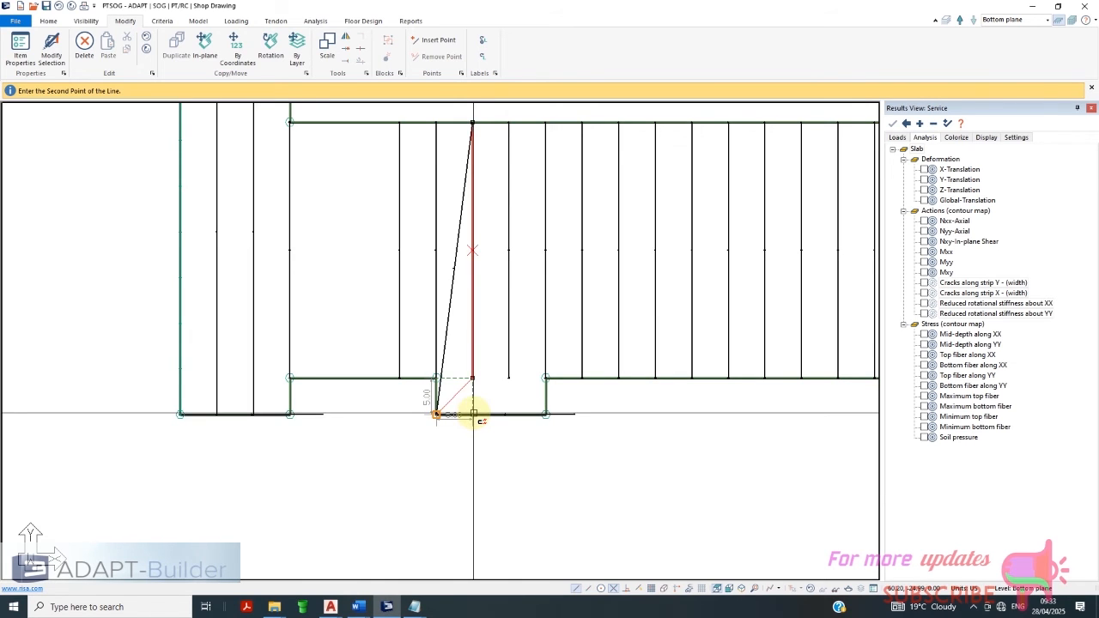
pyautogui.click(629, 591)
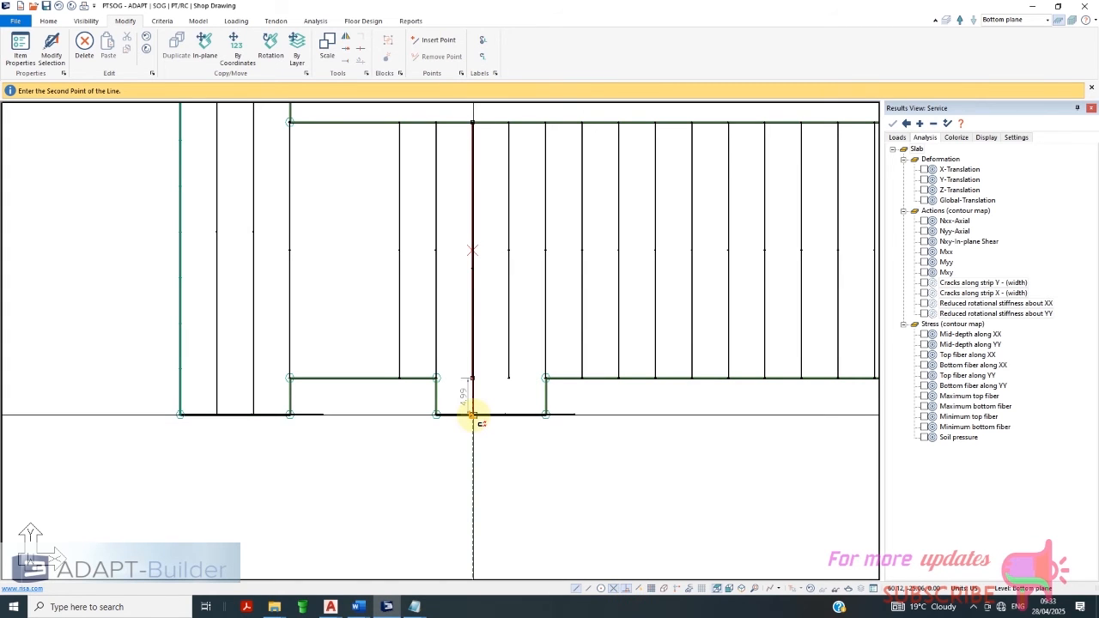
pyautogui.click(472, 418)
pyautogui.click(512, 368)
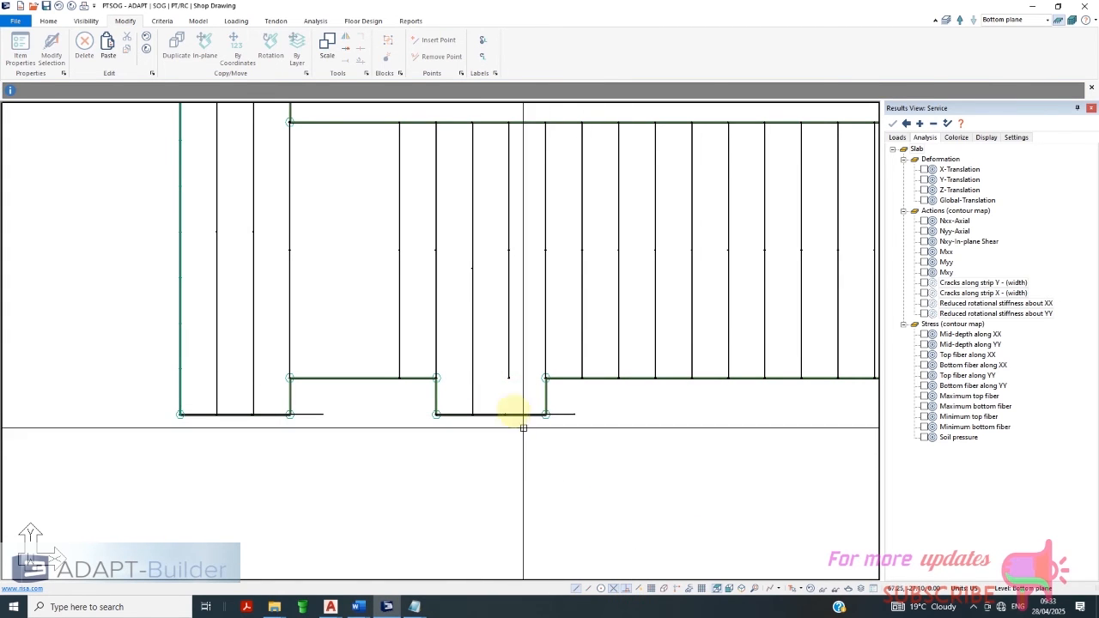
pyautogui.click(511, 378)
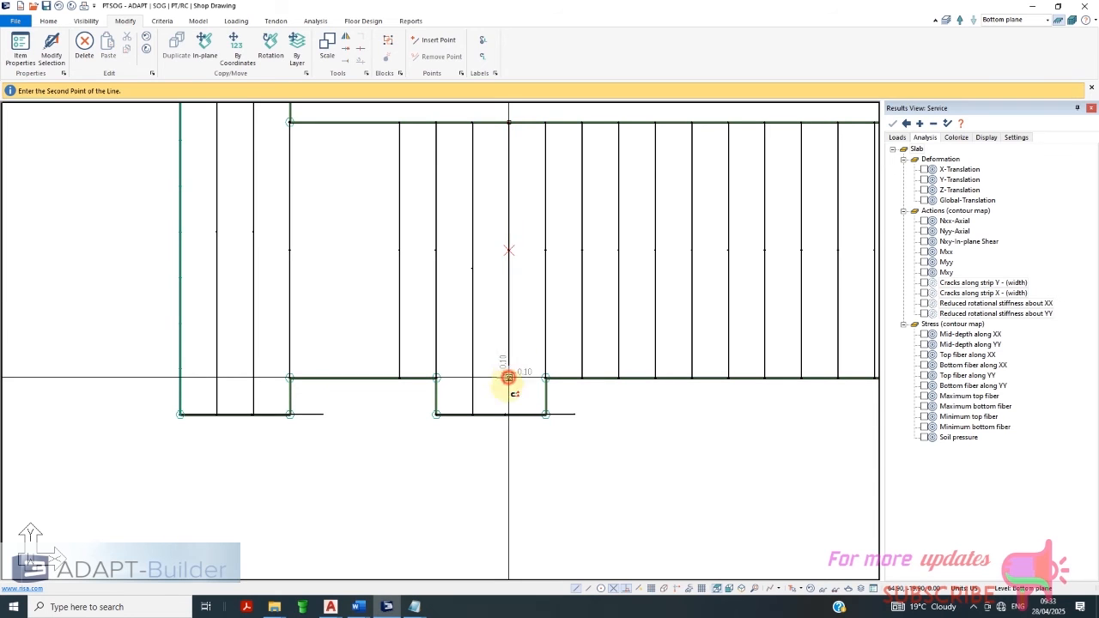
pyautogui.click(511, 414)
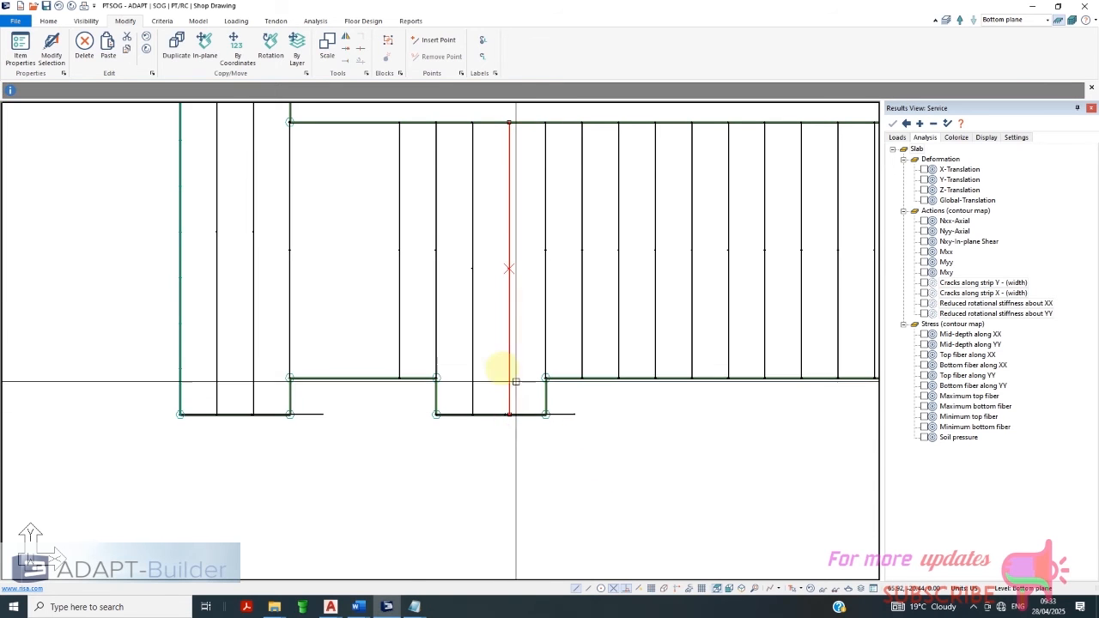
# Copy the two horizontal support lines along the bottom edges of the left block and small projection once with a Y offset of 5.00 ft
pyautogui.scroll(-3, 395, 369)
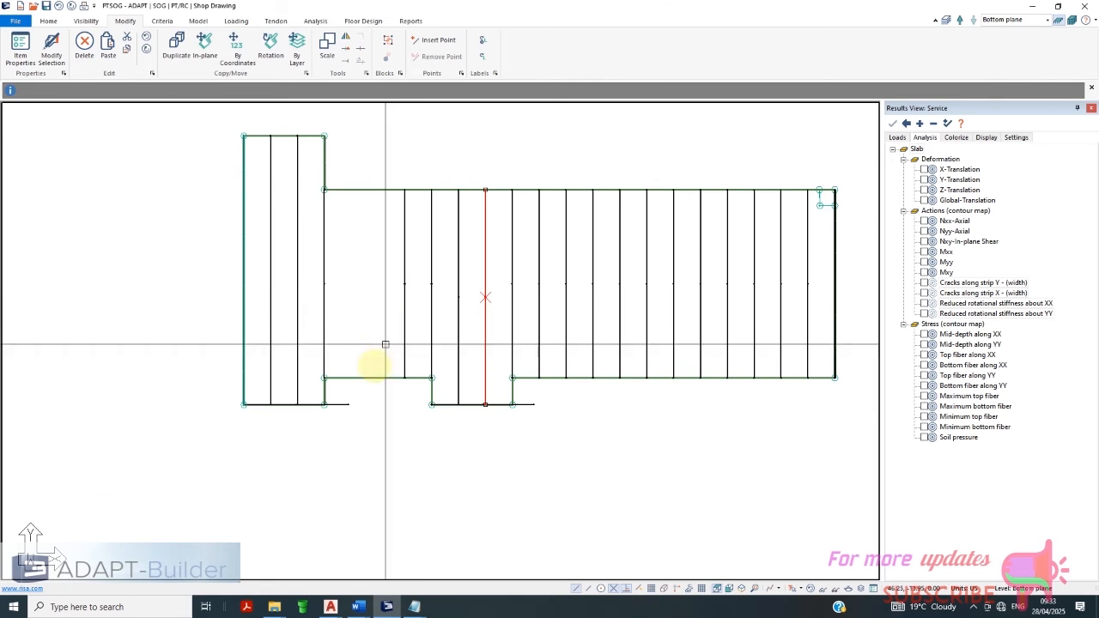
pyautogui.click(342, 405)
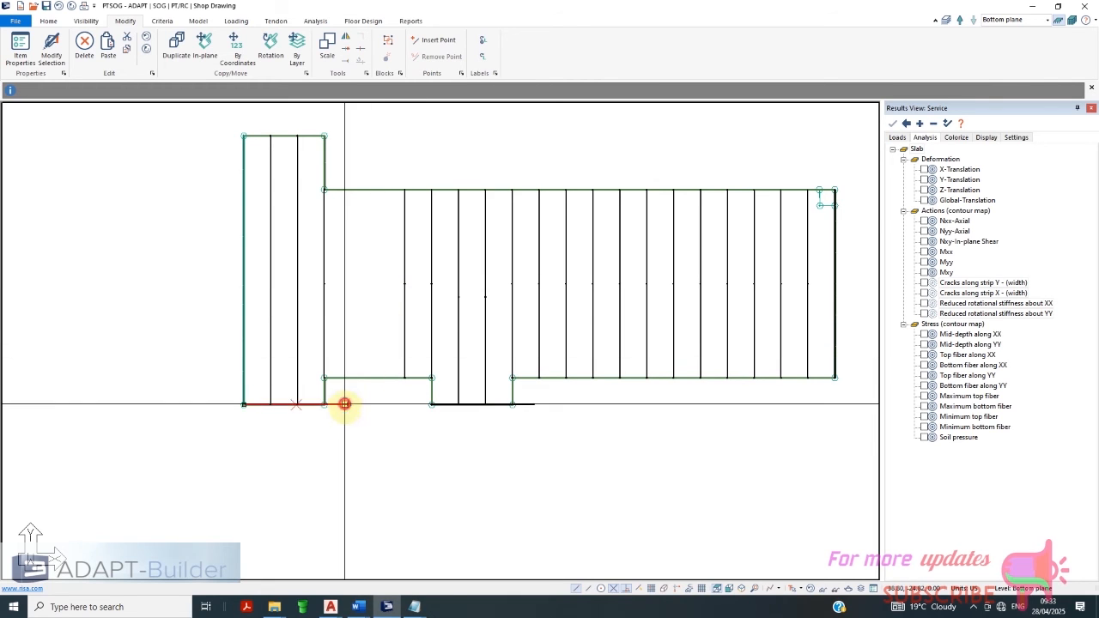
pyautogui.click(532, 403)
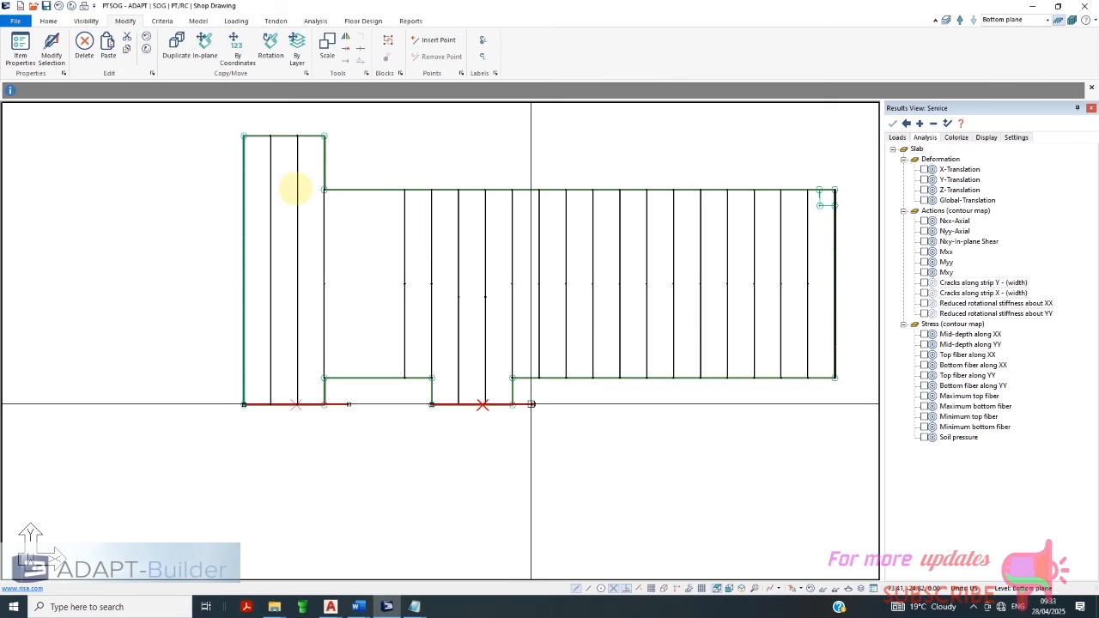
pyautogui.click(270, 43)
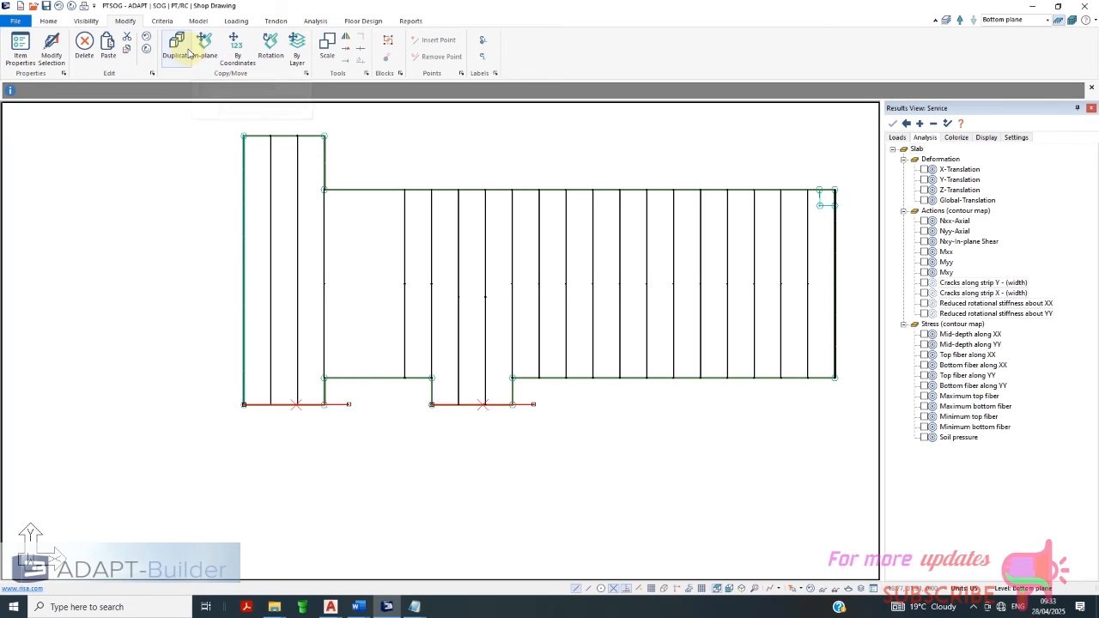
pyautogui.click(235, 45)
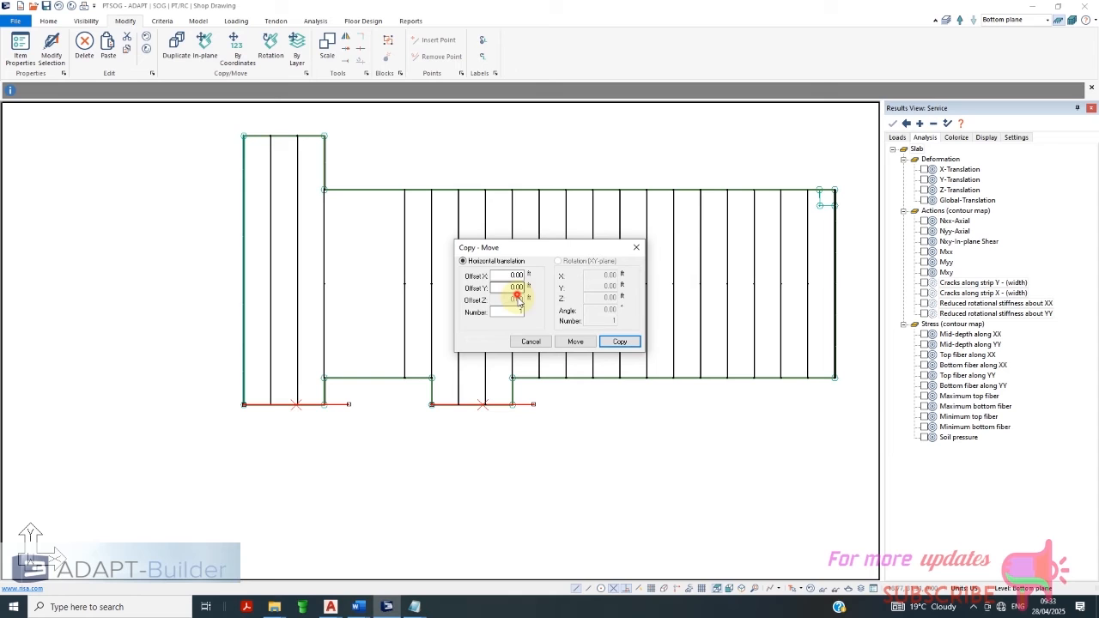
pyautogui.click(619, 344)
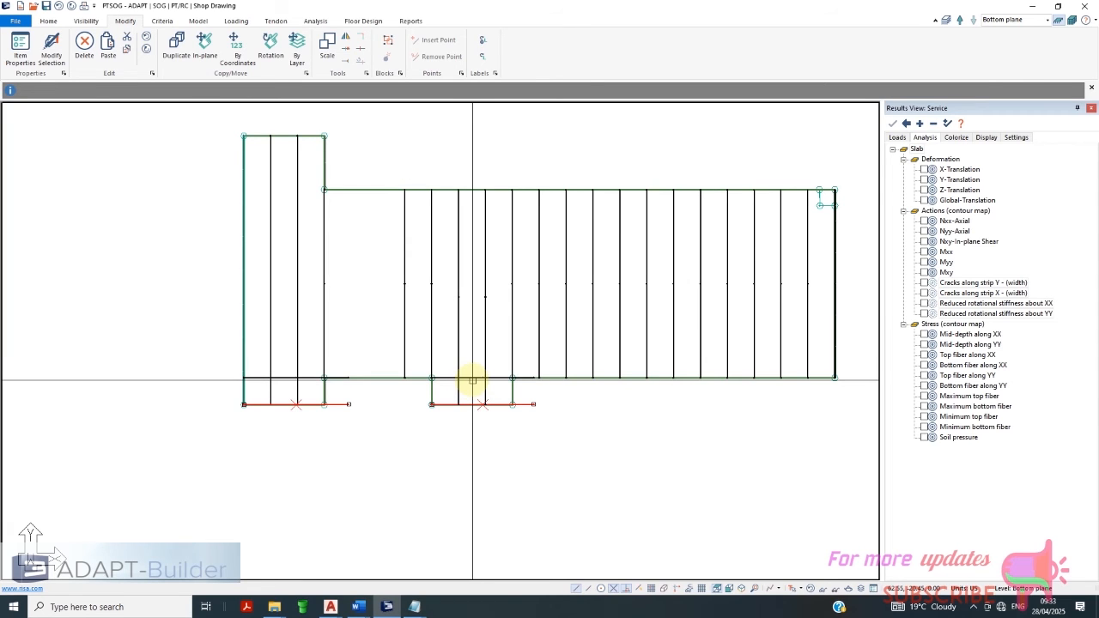
# Try deleting the overhanging horizontal support line at the small projection's bottom edge, and undo the deletion
pyautogui.click(533, 404)
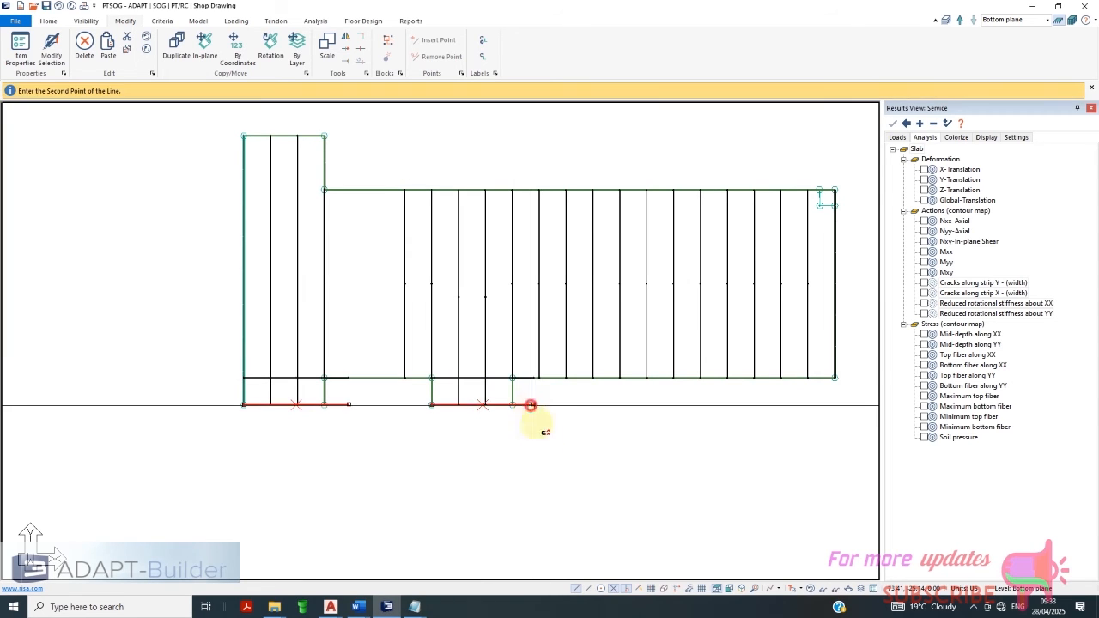
pyautogui.rightClick(605, 473)
pyautogui.click(621, 359)
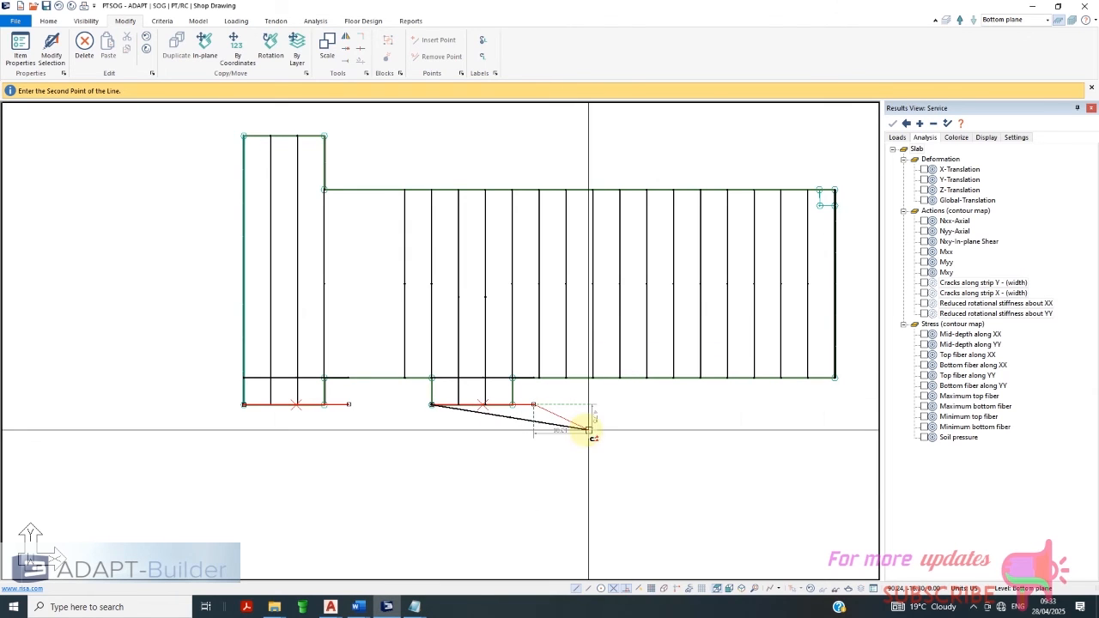
pyautogui.press('Escape')
pyautogui.click(528, 405)
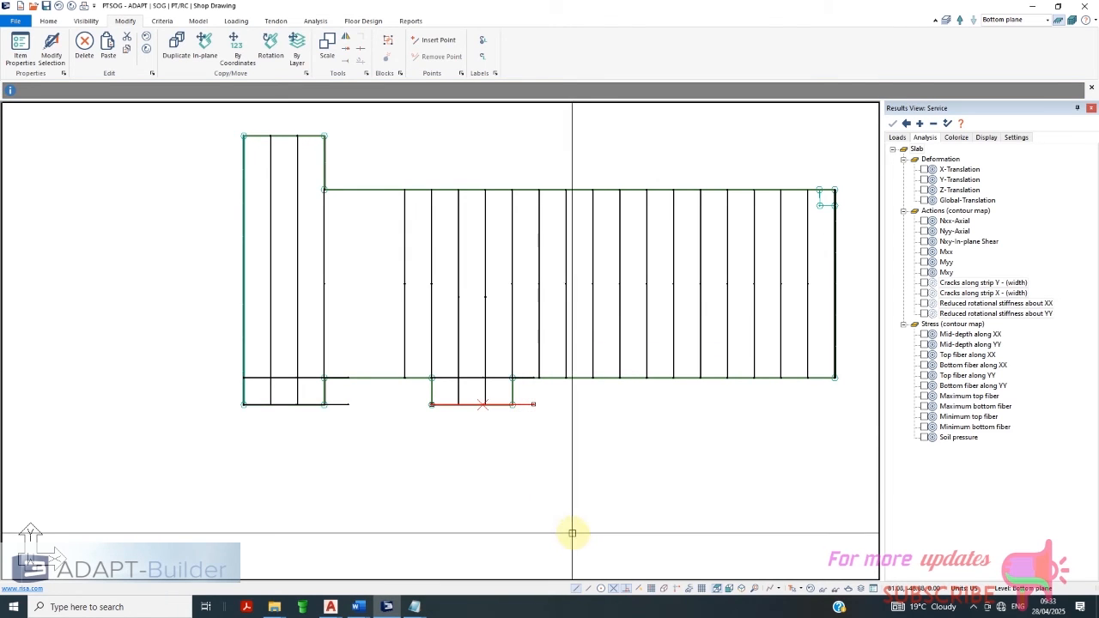
pyautogui.press('Delete')
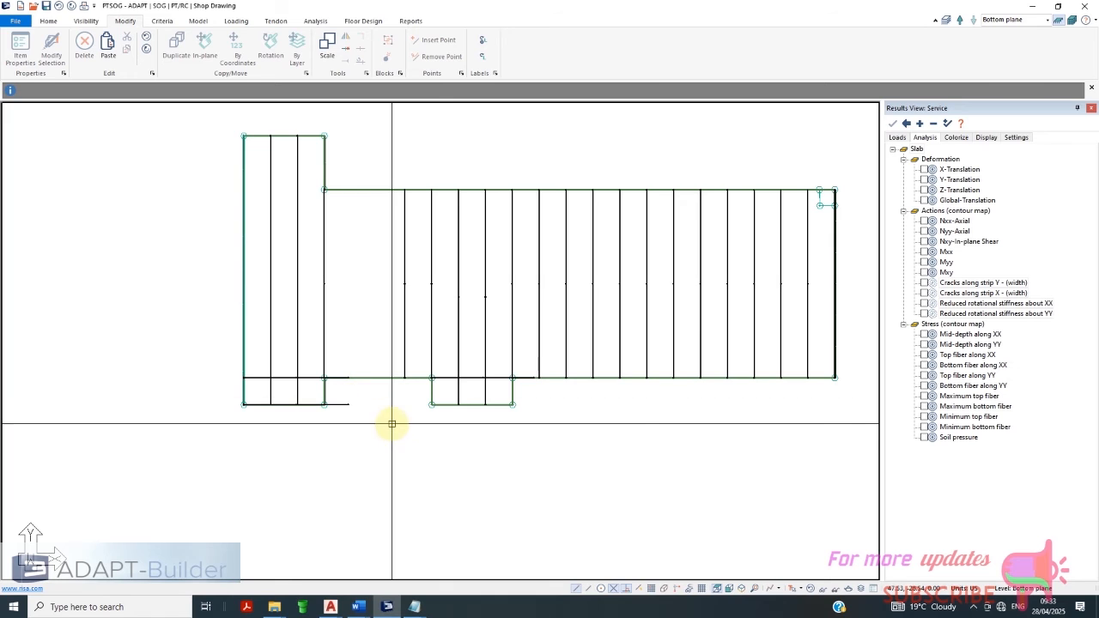
pyautogui.click(60, 5)
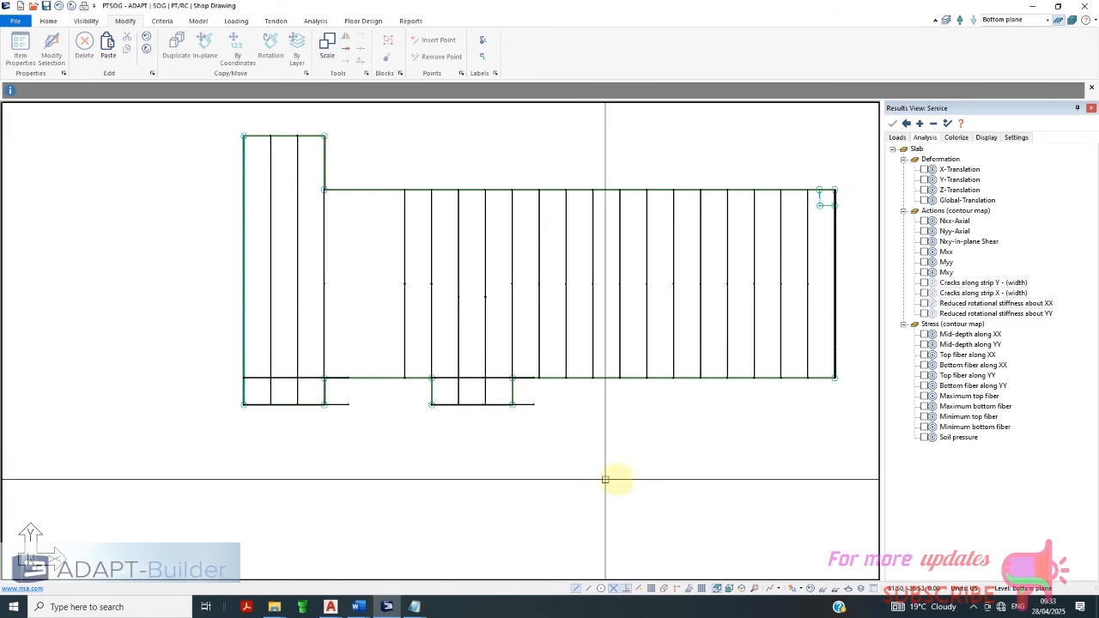
# Shorten the two bottom horizontal support lines to end at the right corners of the small projection and the left block
pyautogui.click(532, 405)
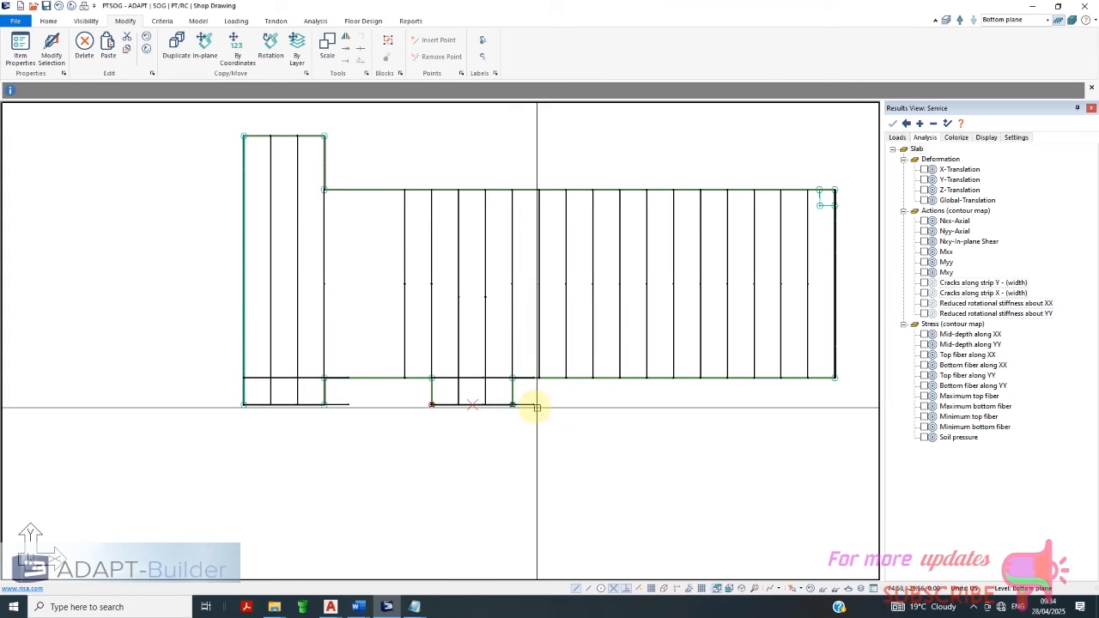
pyautogui.click(530, 405)
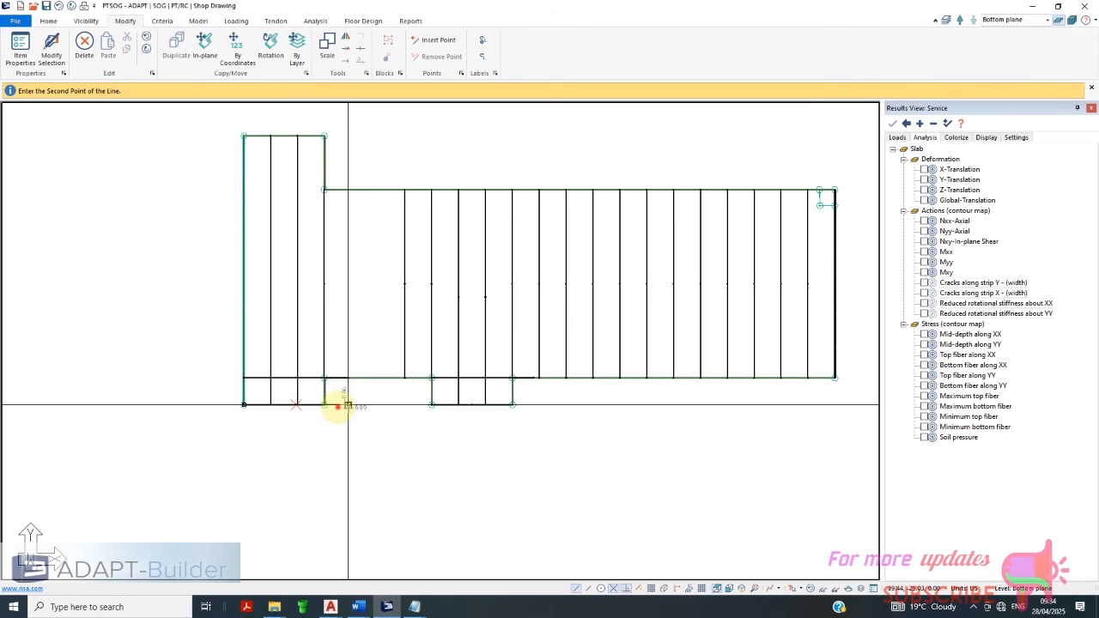
pyautogui.click(346, 404)
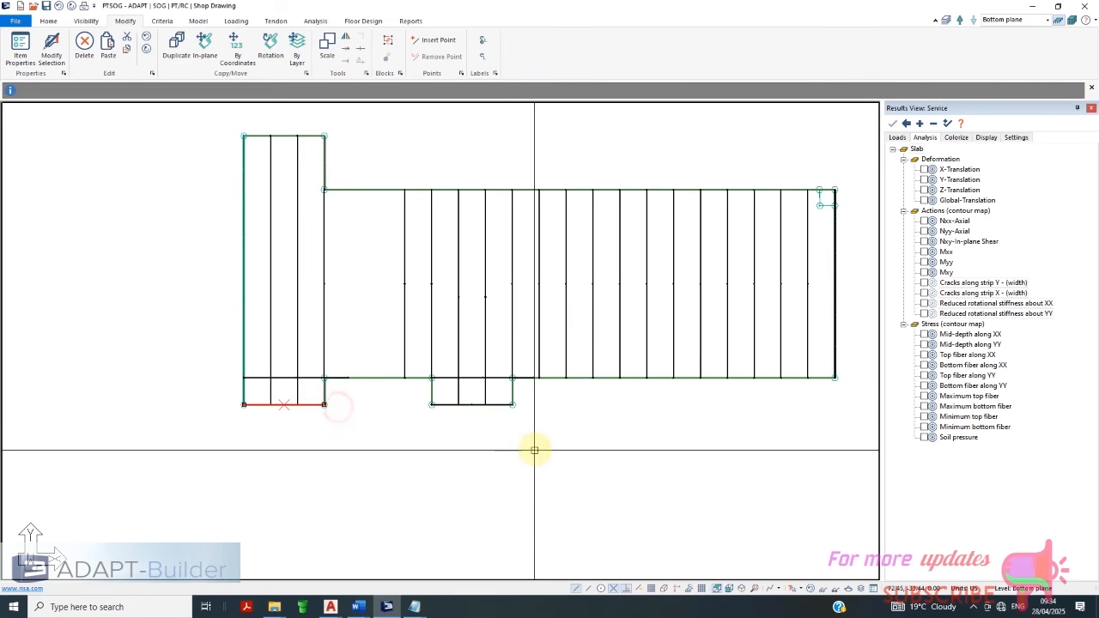
# Delete the copied horizontal line above the small projection and extend the left block's copy to the main slab's lower right corner
pyautogui.click(496, 378)
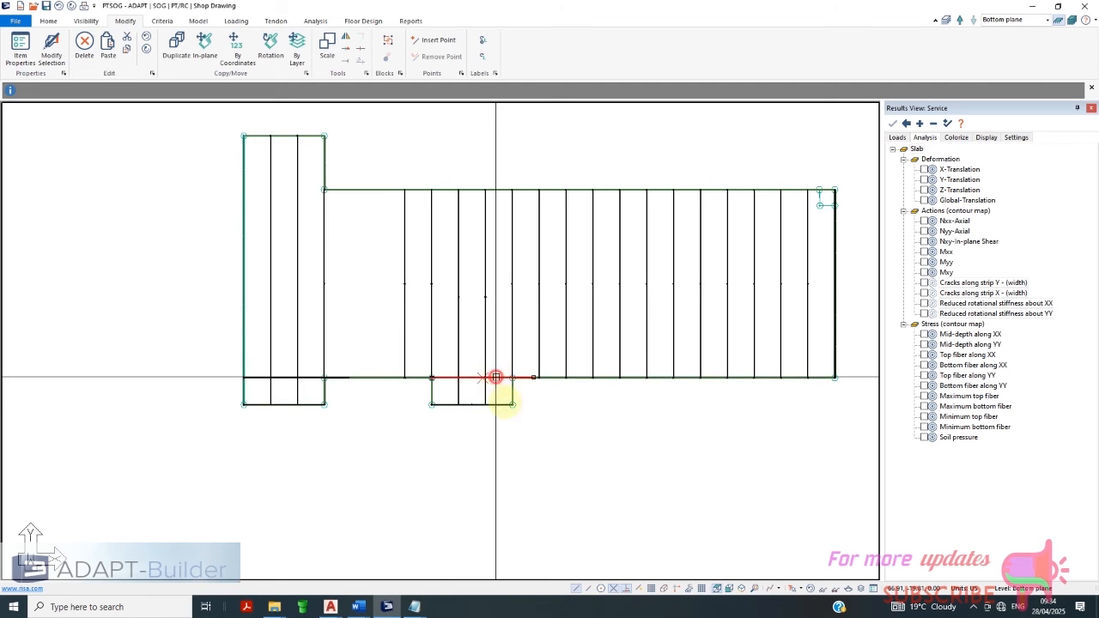
pyautogui.click(311, 379)
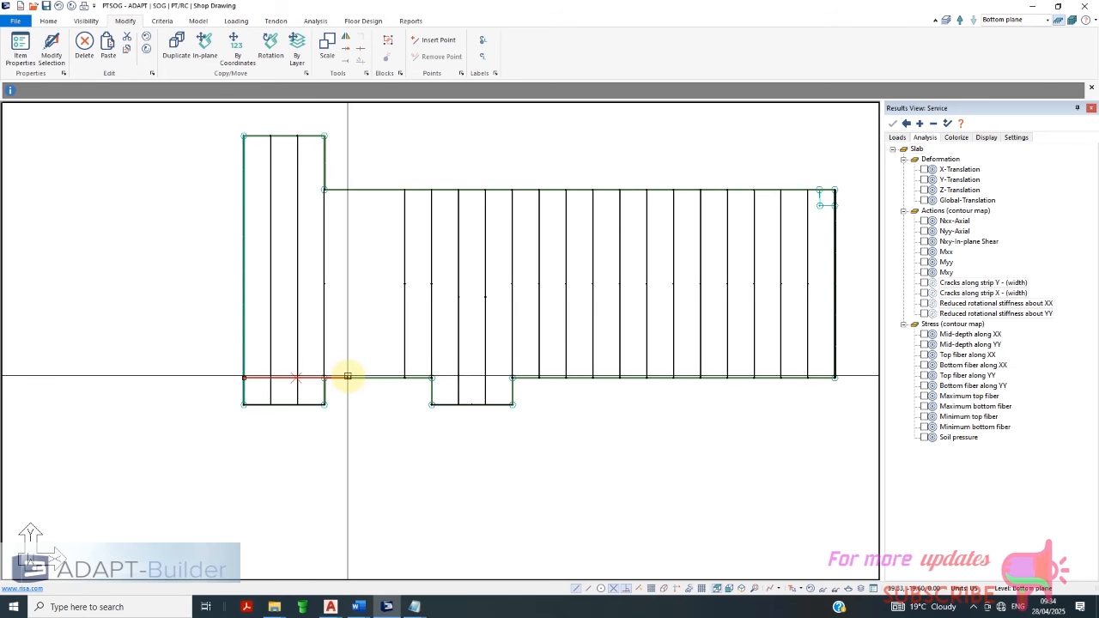
pyautogui.click(348, 377)
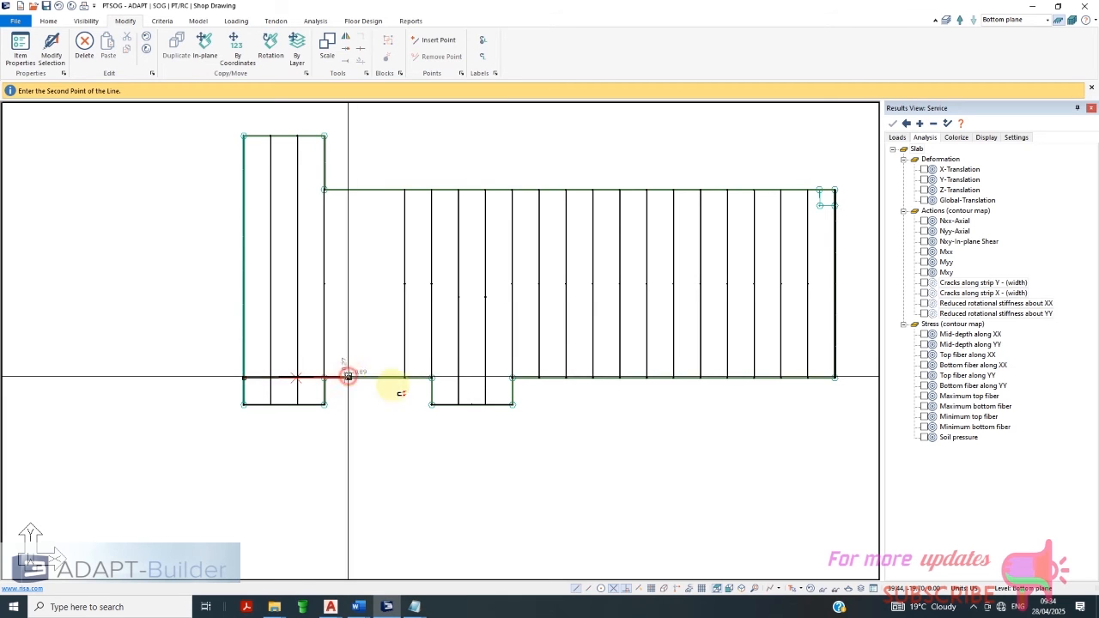
pyautogui.click(833, 377)
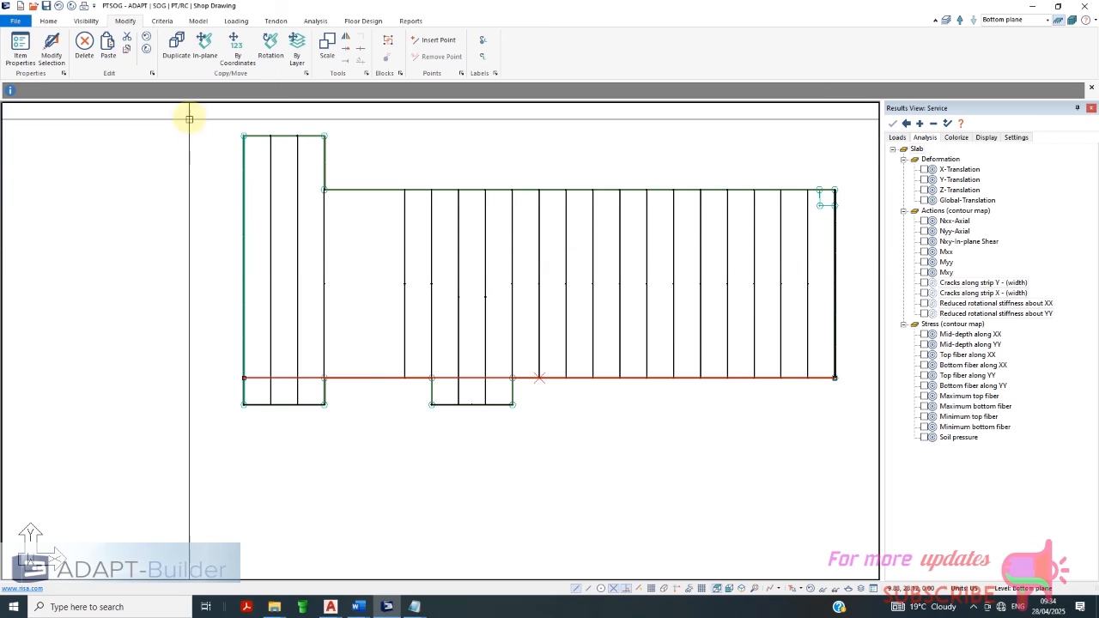
# Copy the long horizontal support line 7 times with a Y offset of 5.00 ft, and the uppermost copy 3 more times at the same offset
pyautogui.click(235, 42)
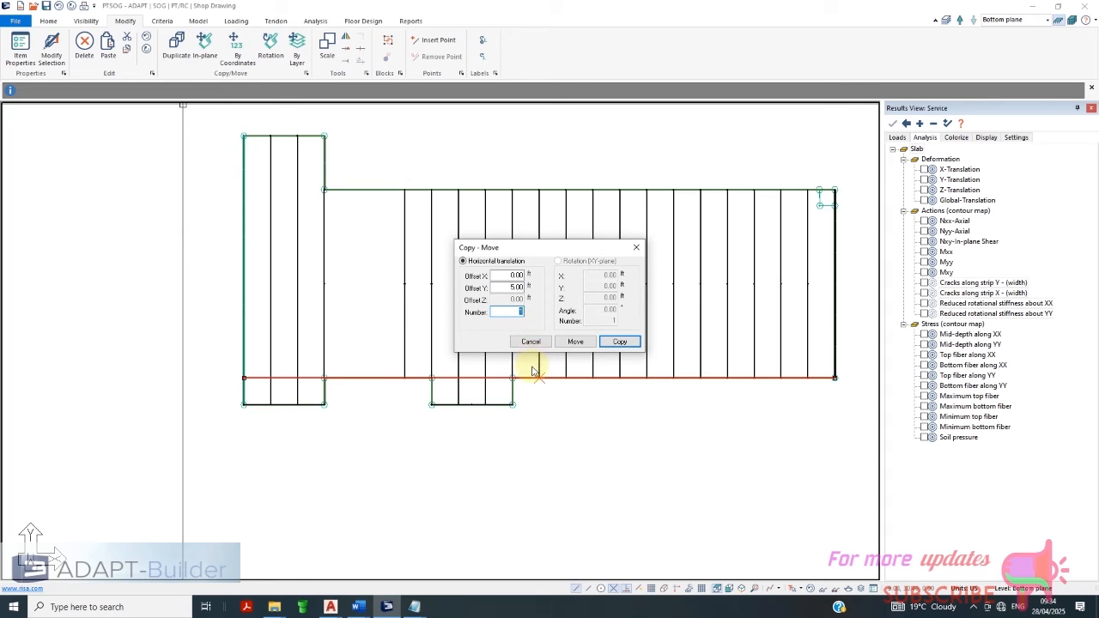
pyautogui.click(620, 342)
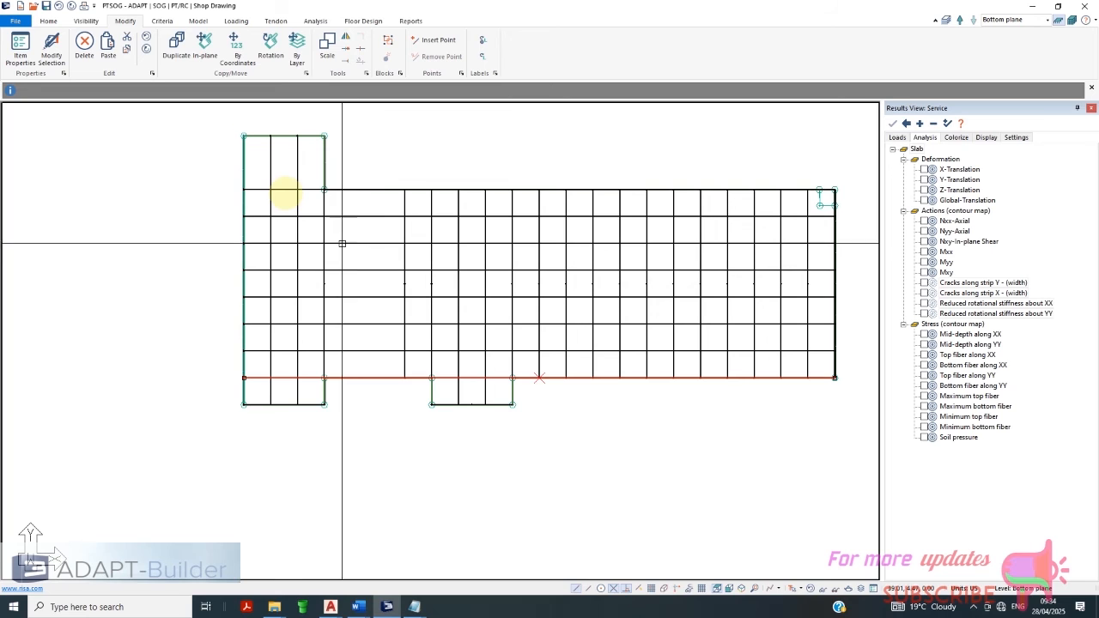
pyautogui.click(289, 189)
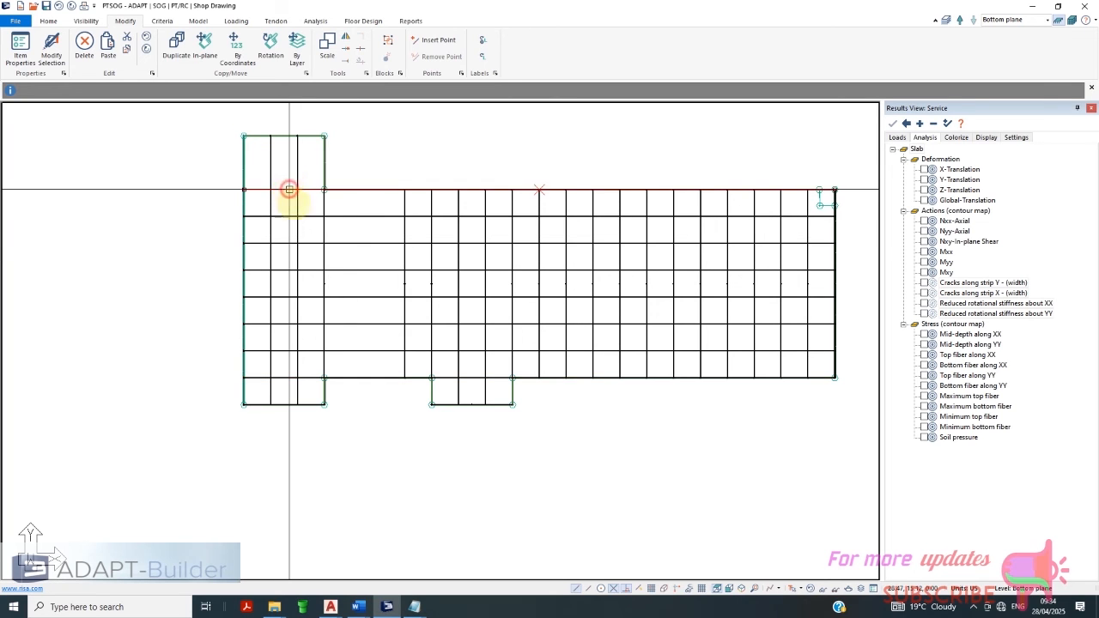
pyautogui.click(233, 54)
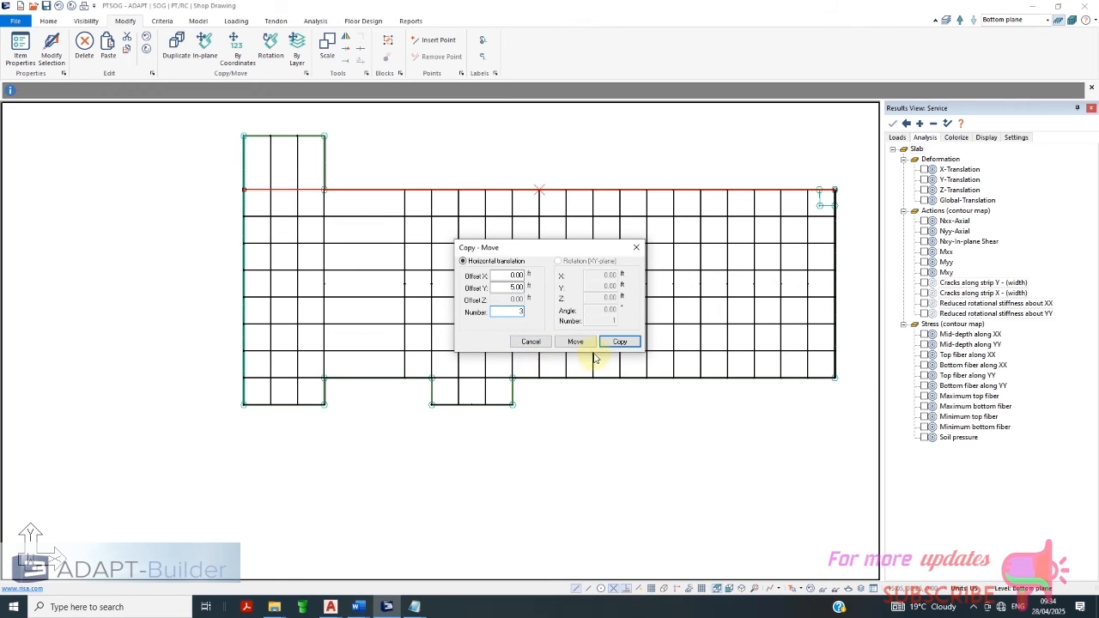
pyautogui.click(620, 342)
pyautogui.scroll(-1, 562, 435)
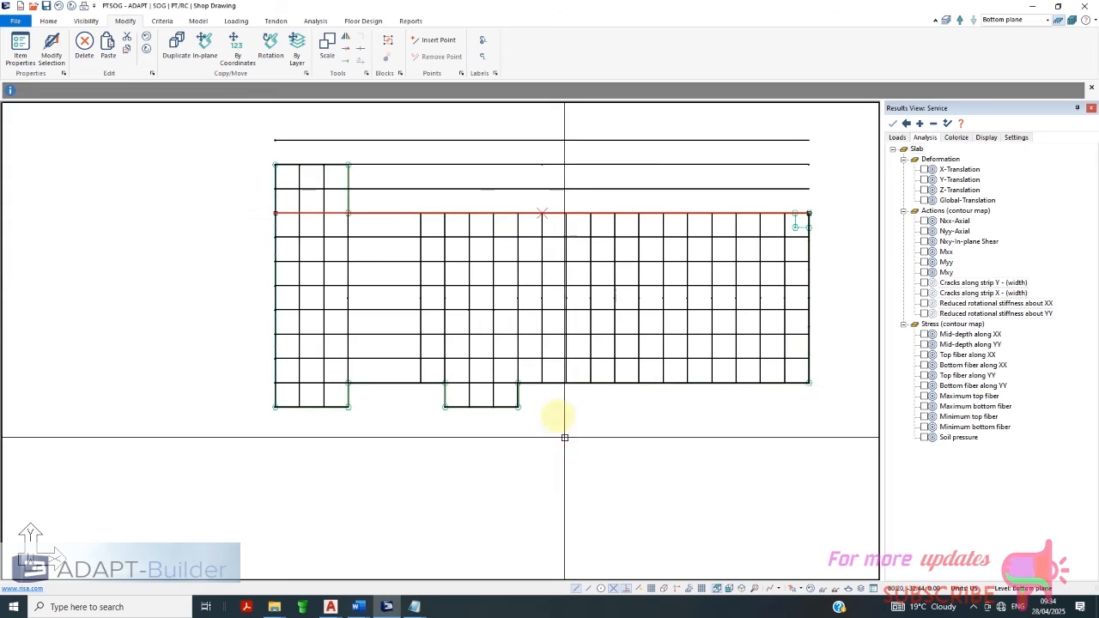
# Delete the horizontal support line above the slab outline and shorten the two below it to the left block's inner edge
pyautogui.click(483, 140)
pyautogui.press('Delete')
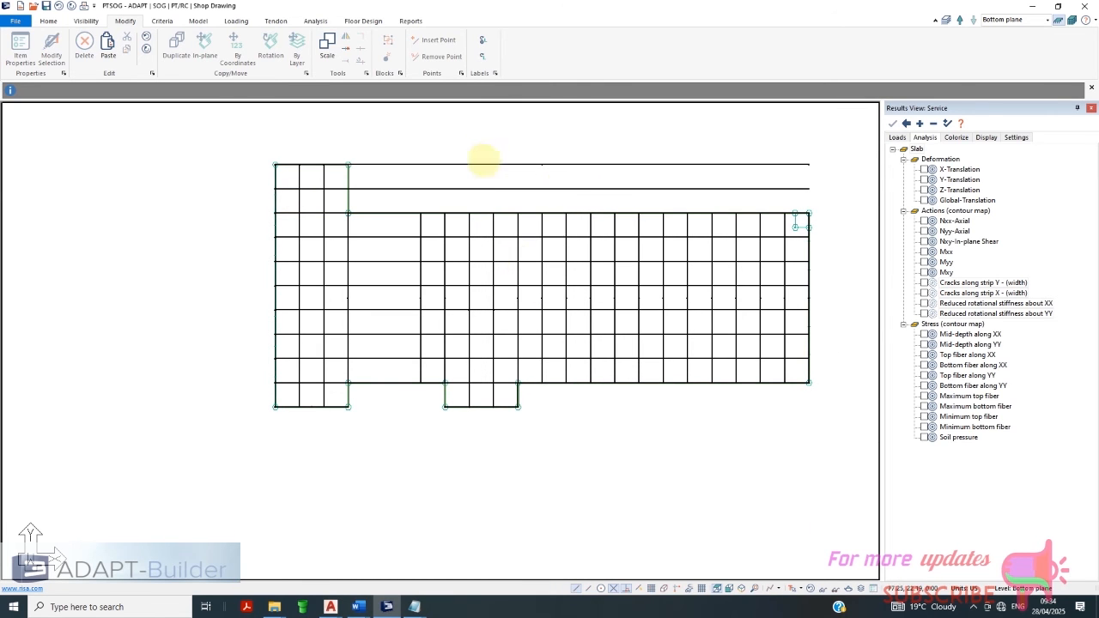
pyautogui.click(476, 164)
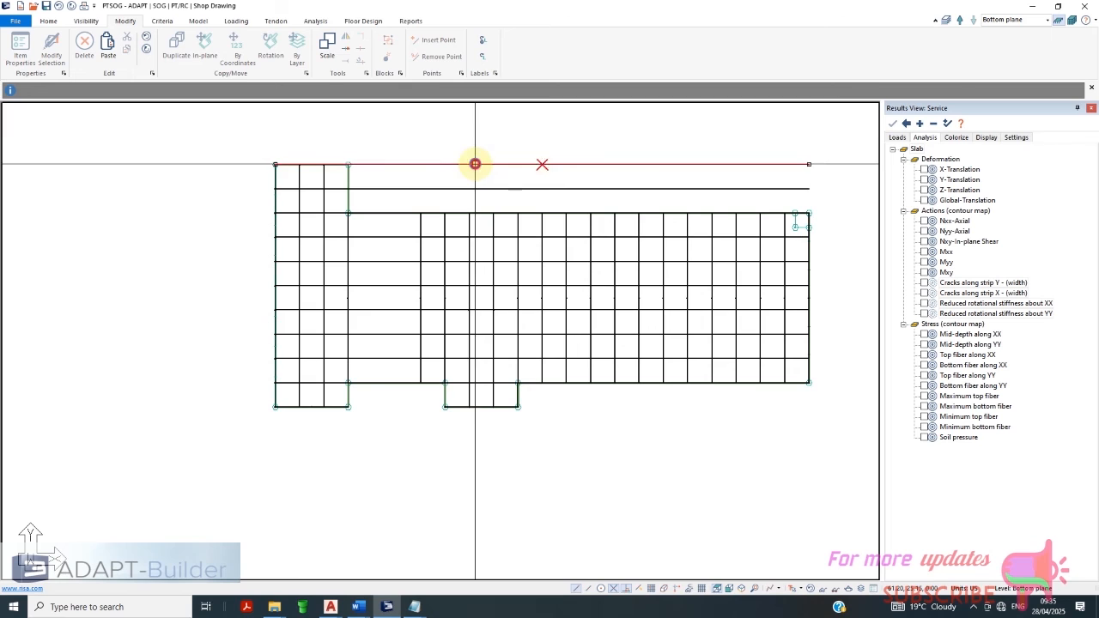
pyautogui.click(810, 162)
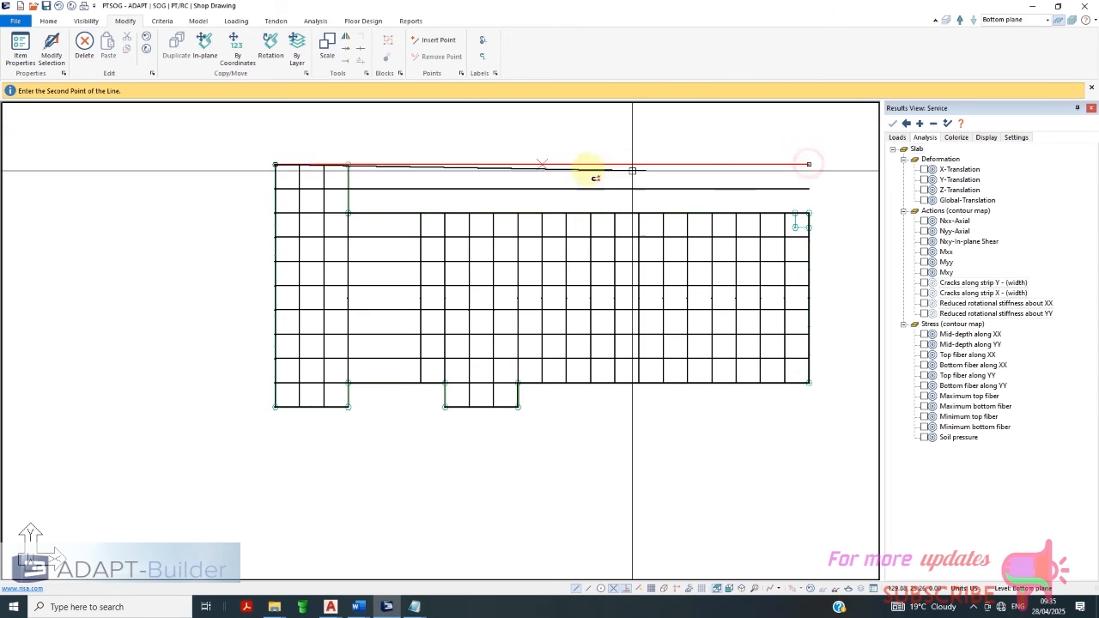
pyautogui.click(347, 164)
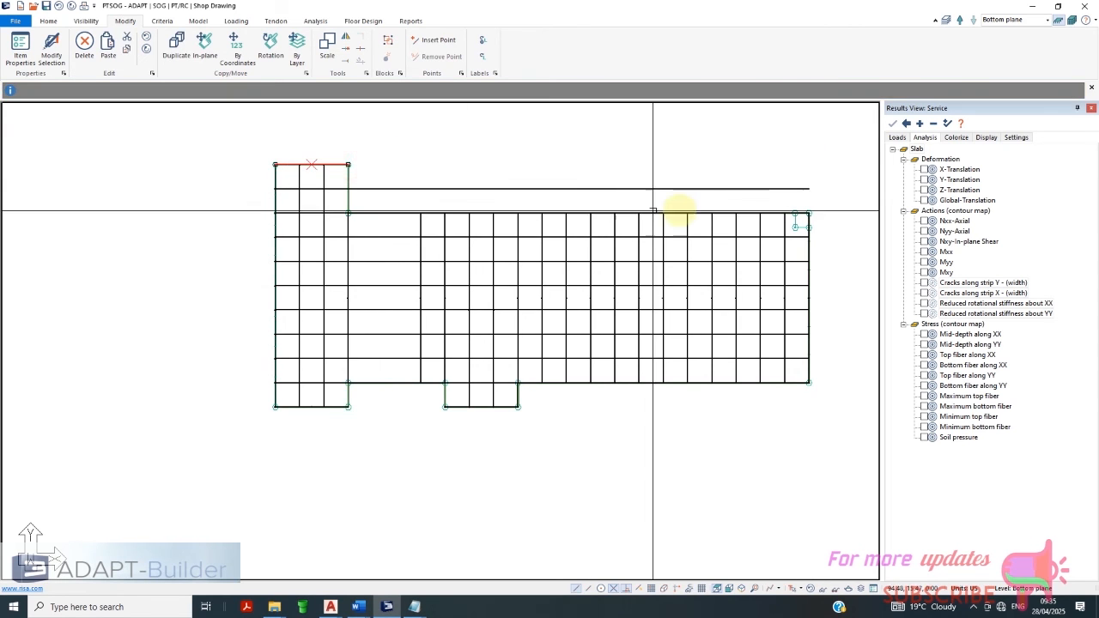
pyautogui.click(807, 189)
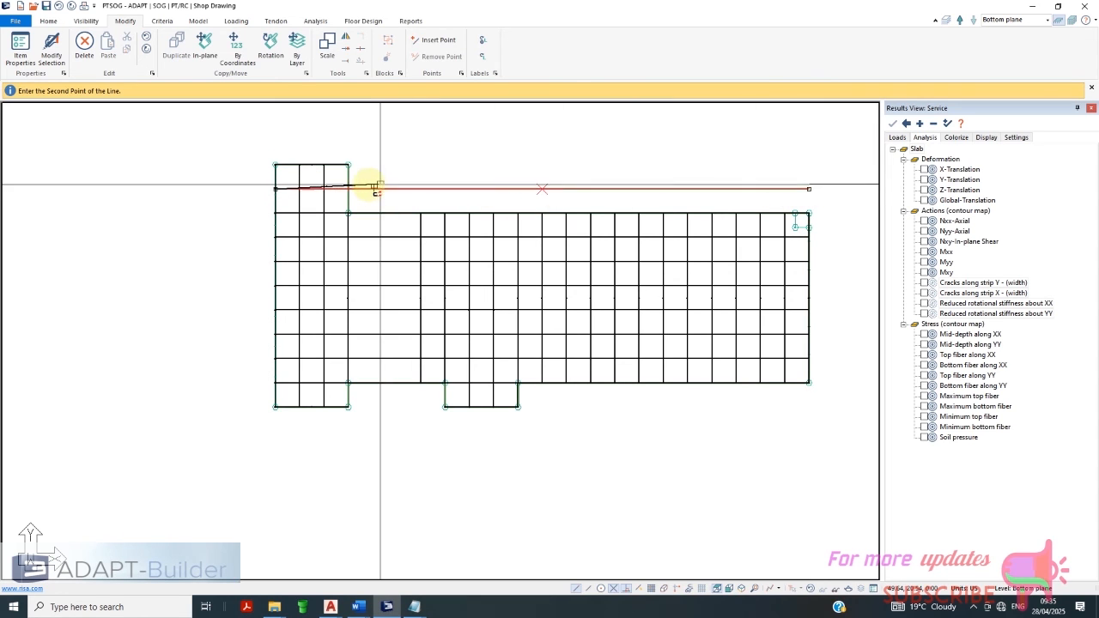
pyautogui.click(350, 189)
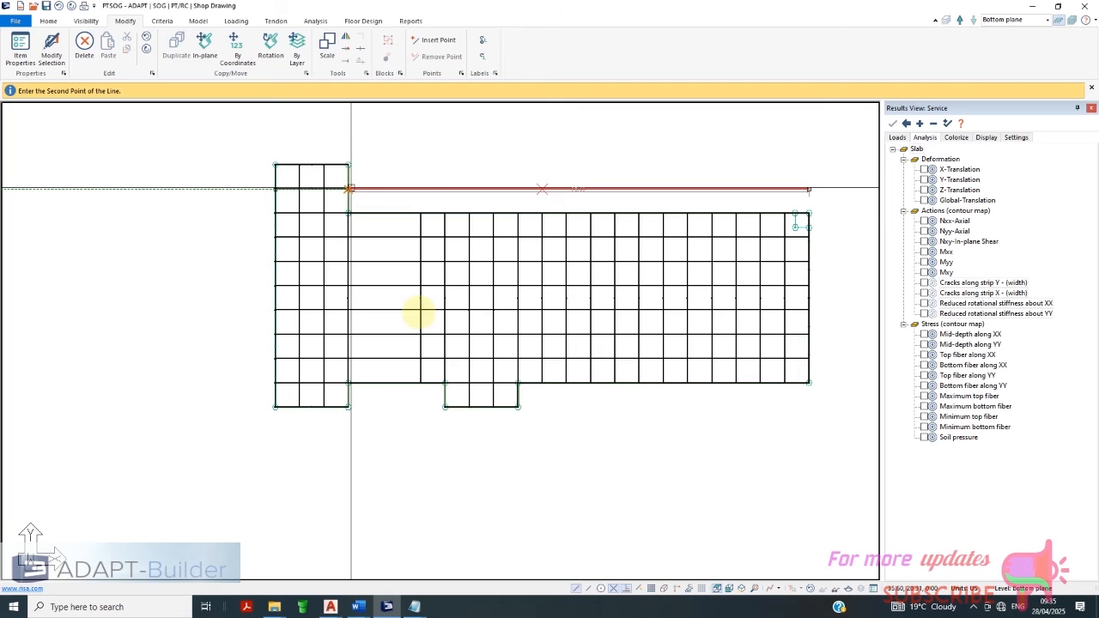
# Copy the vertical support line beside the wide gap 3 times with an X offset of -5.00 ft
pyautogui.press('Escape')
pyautogui.click(421, 296)
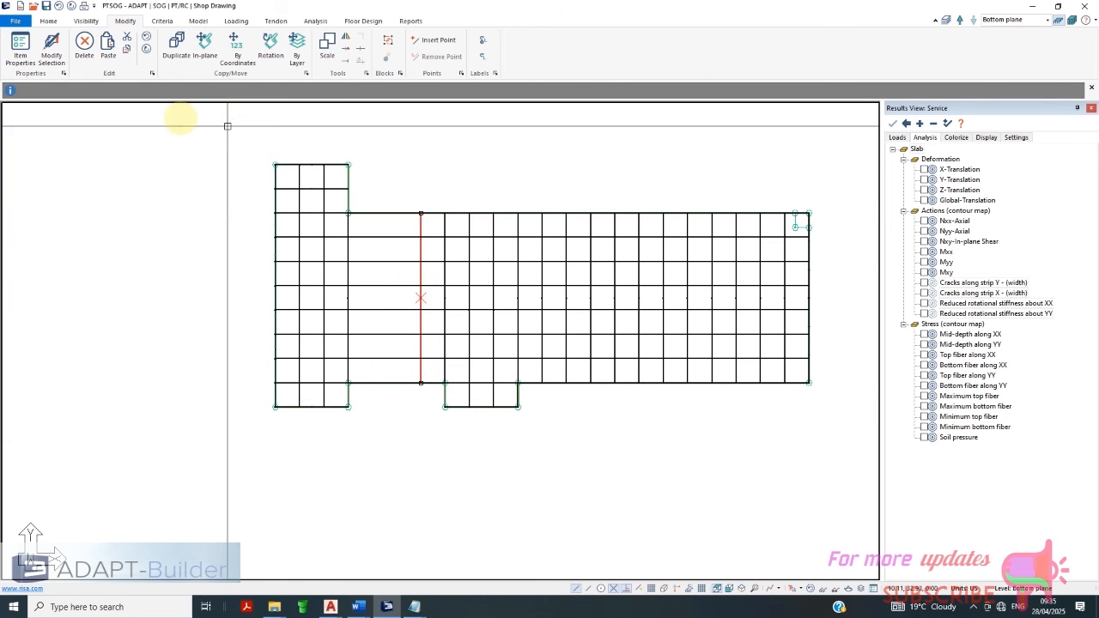
pyautogui.click(230, 52)
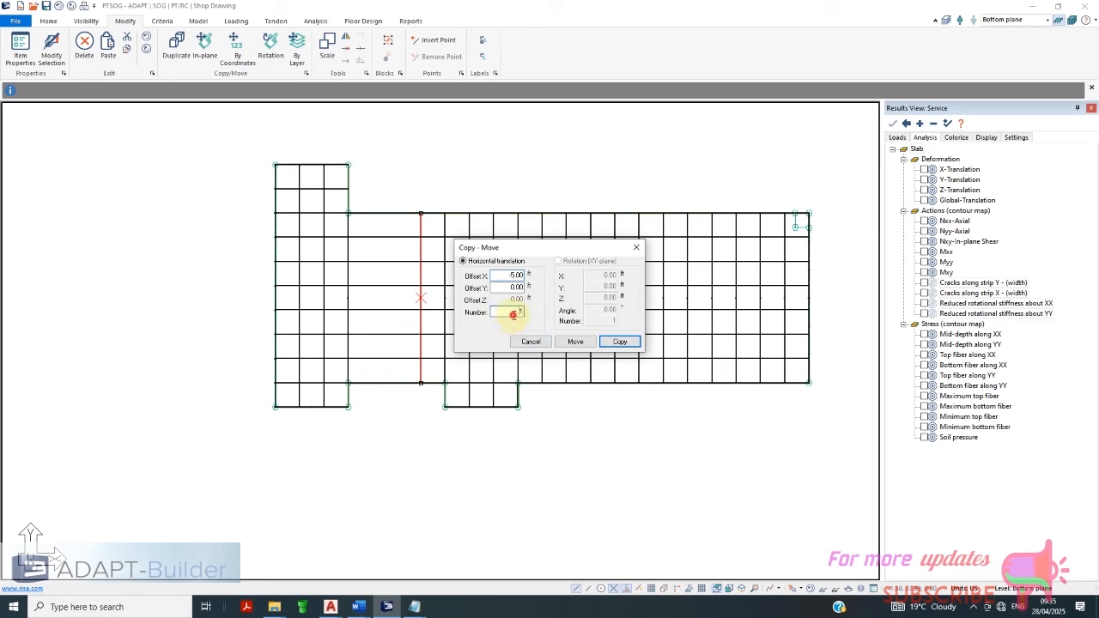
pyautogui.click(513, 314)
pyautogui.write('3')
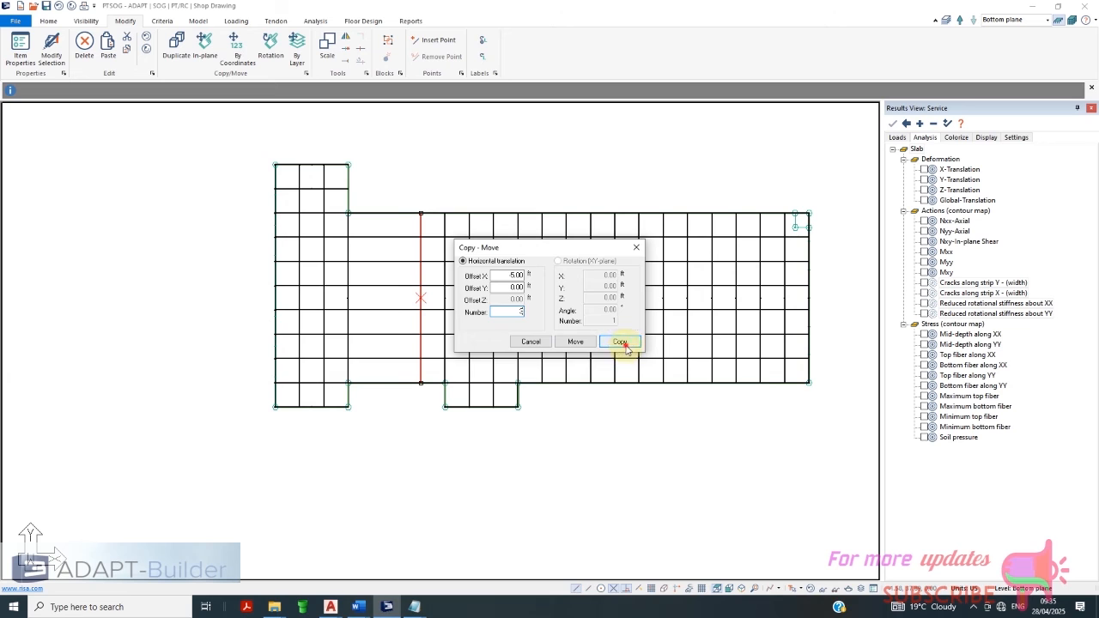
pyautogui.click(621, 342)
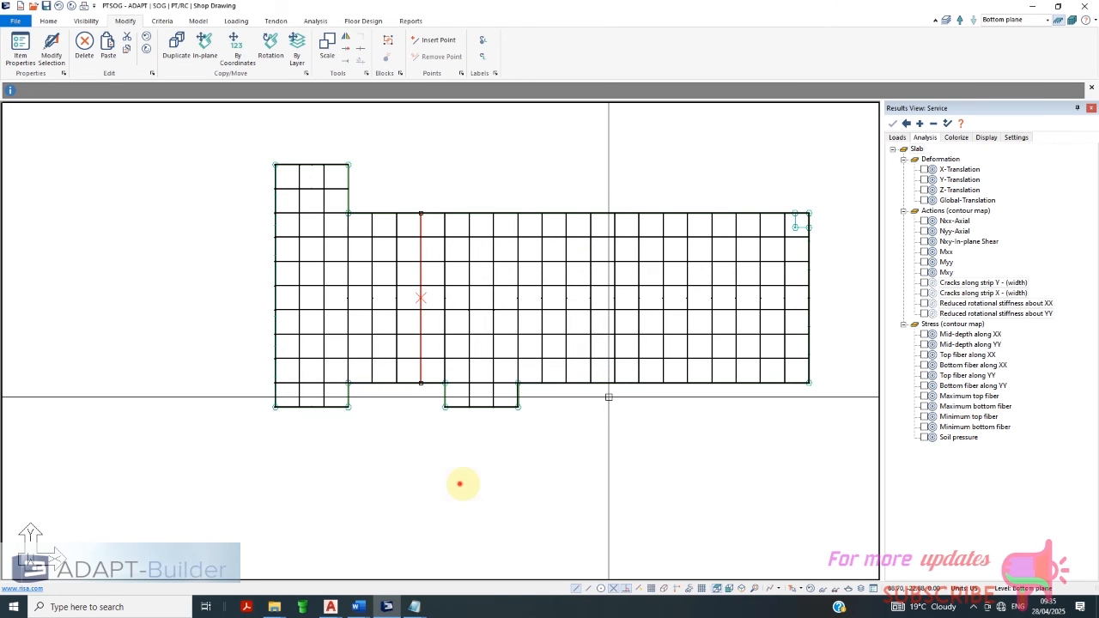
pyautogui.click(460, 484)
pyautogui.scroll(-2, 476, 484)
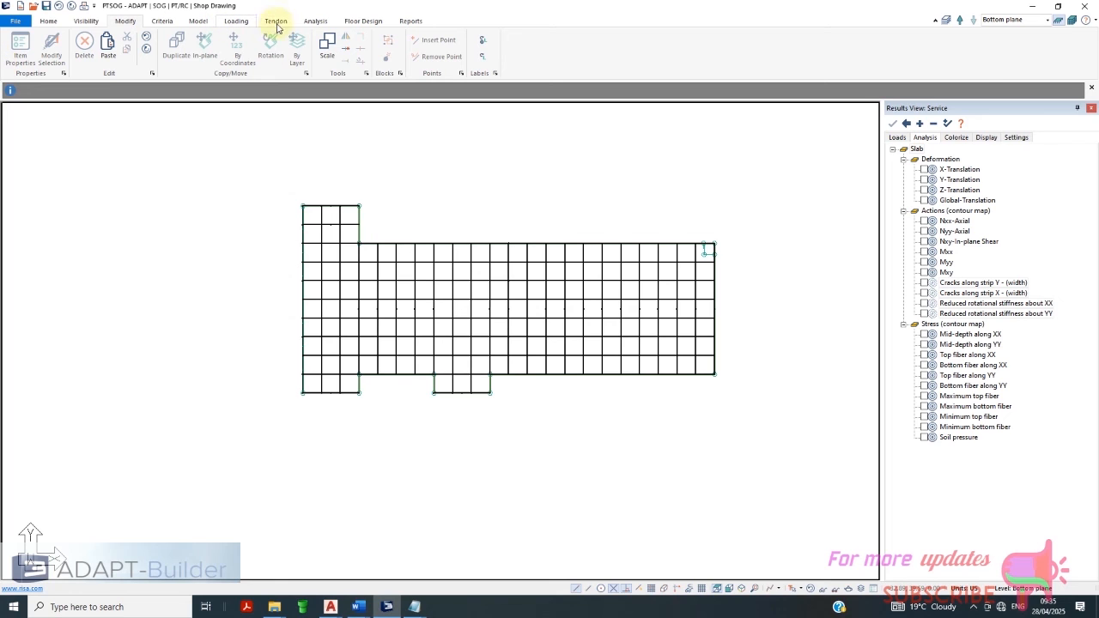
# Mesh the slab with the advanced method, using a 3 ft sparse cell size and 1.5 ft node consolidation distance
pyautogui.click(315, 21)
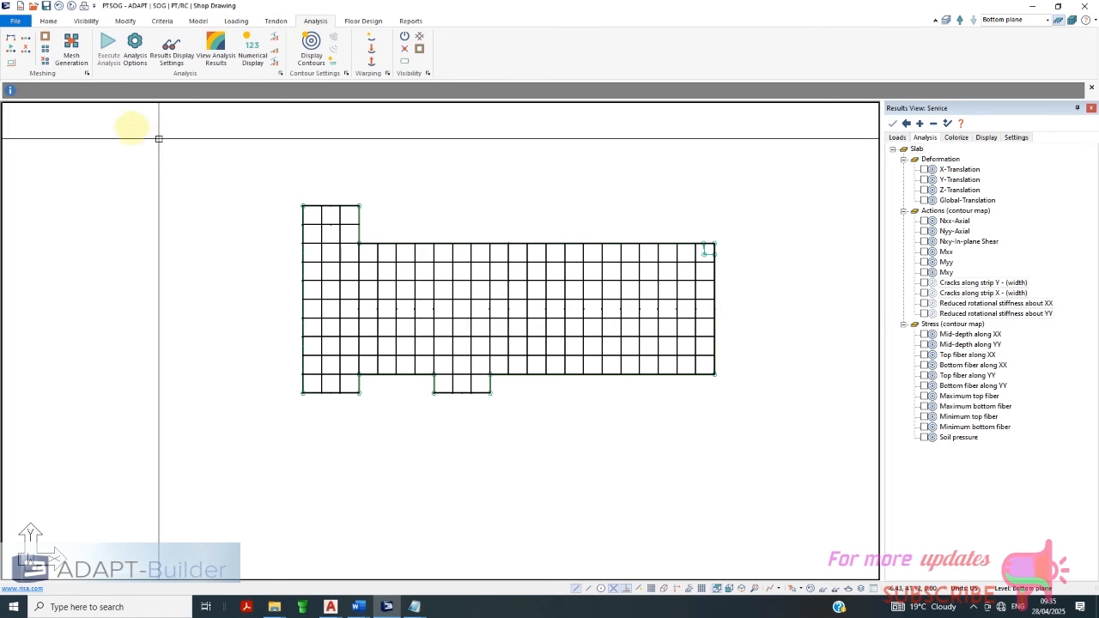
pyautogui.click(73, 49)
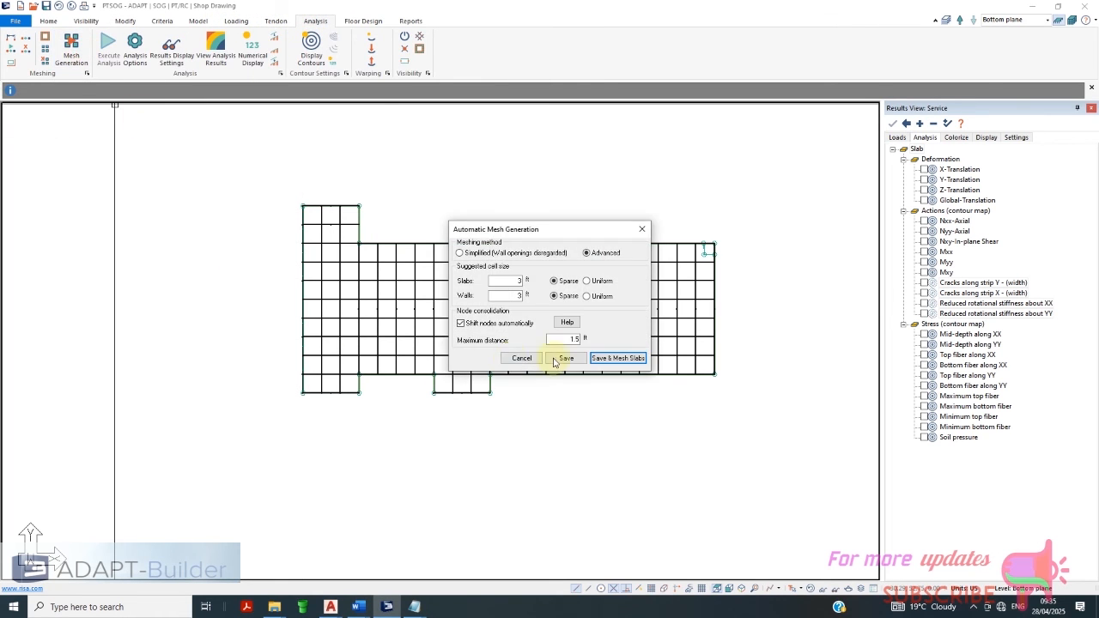
pyautogui.click(620, 358)
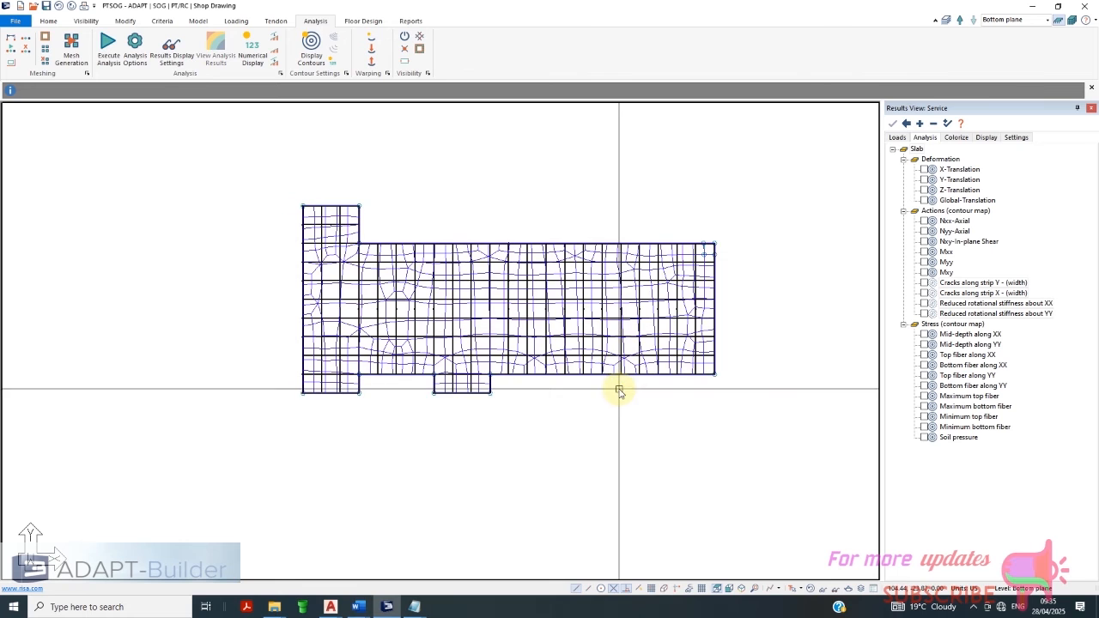
# Show the tendons over the meshed slab and inspect their layout in both directions
pyautogui.click(275, 22)
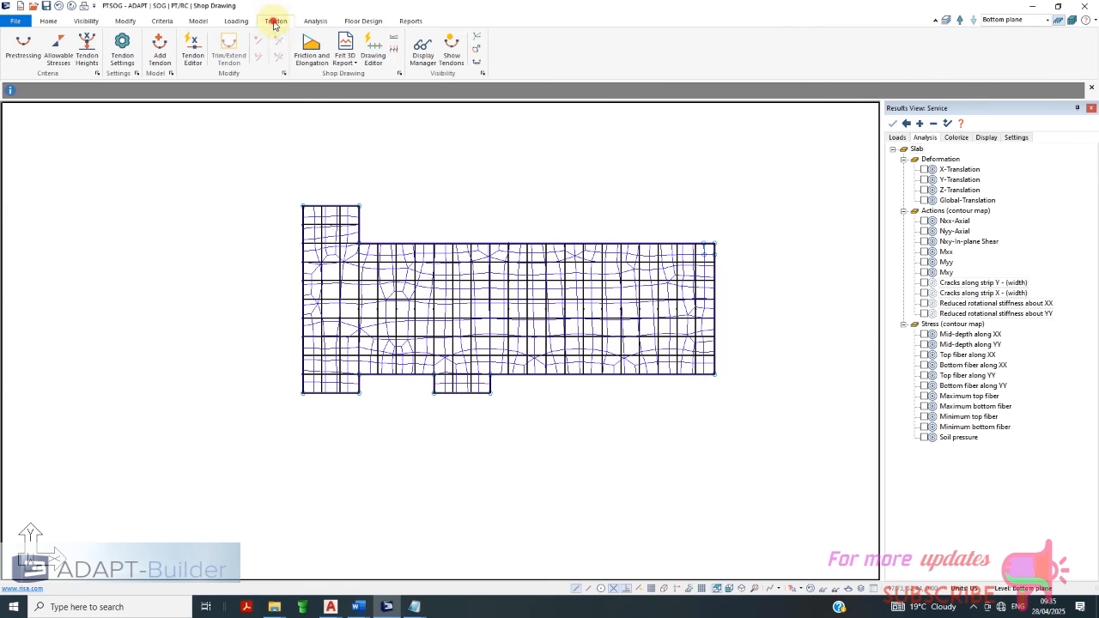
pyautogui.click(450, 45)
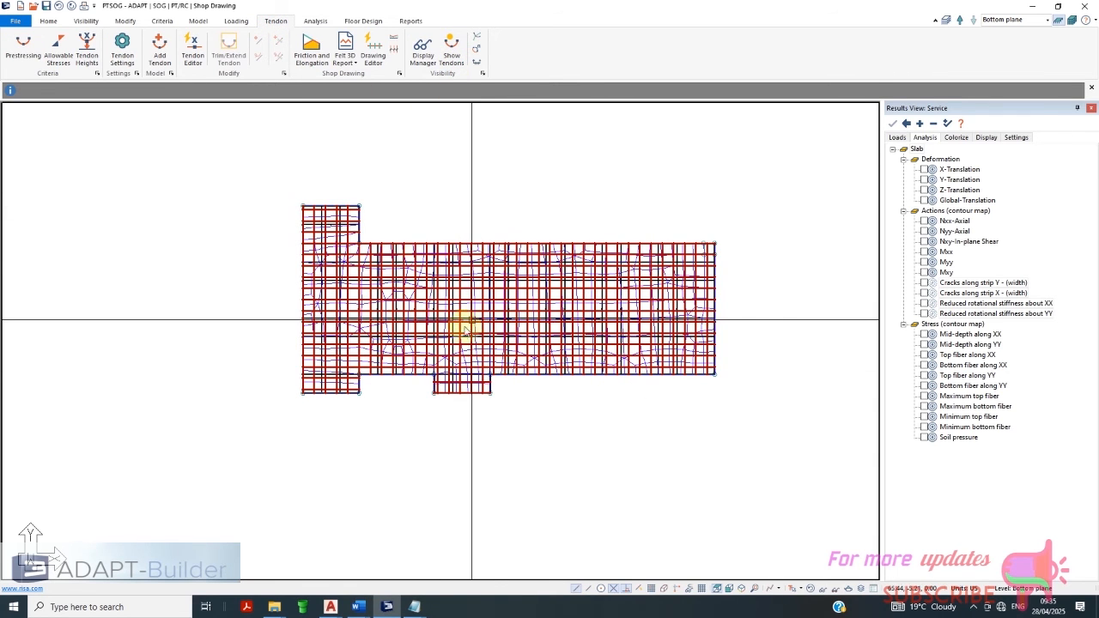
pyautogui.scroll(2, 429, 336)
pyautogui.scroll(-1, 455, 245)
pyautogui.scroll(2, 451, 240)
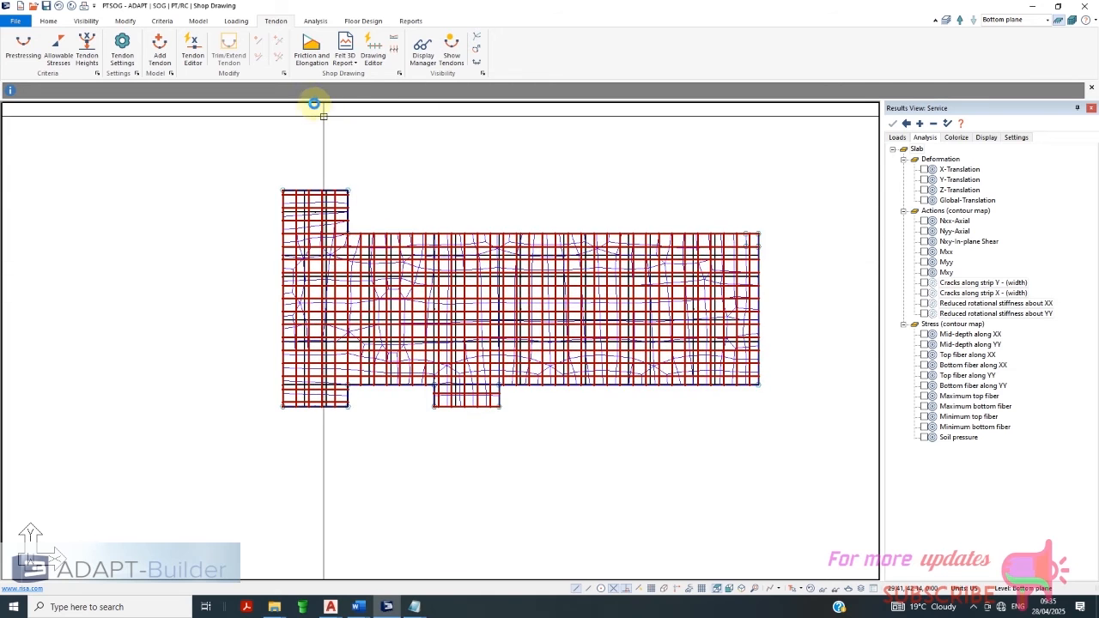
pyautogui.scroll(1, 313, 104)
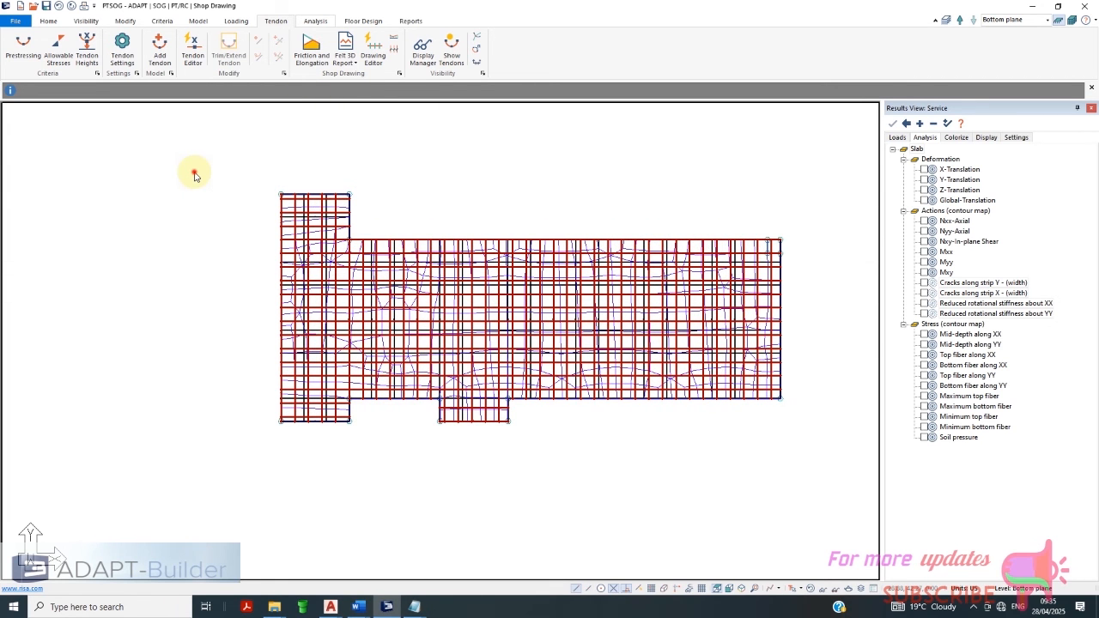
# Run the analysis for the Service load combination with uncracked stiffness and save the solution
pyautogui.click(315, 20)
pyautogui.click(108, 45)
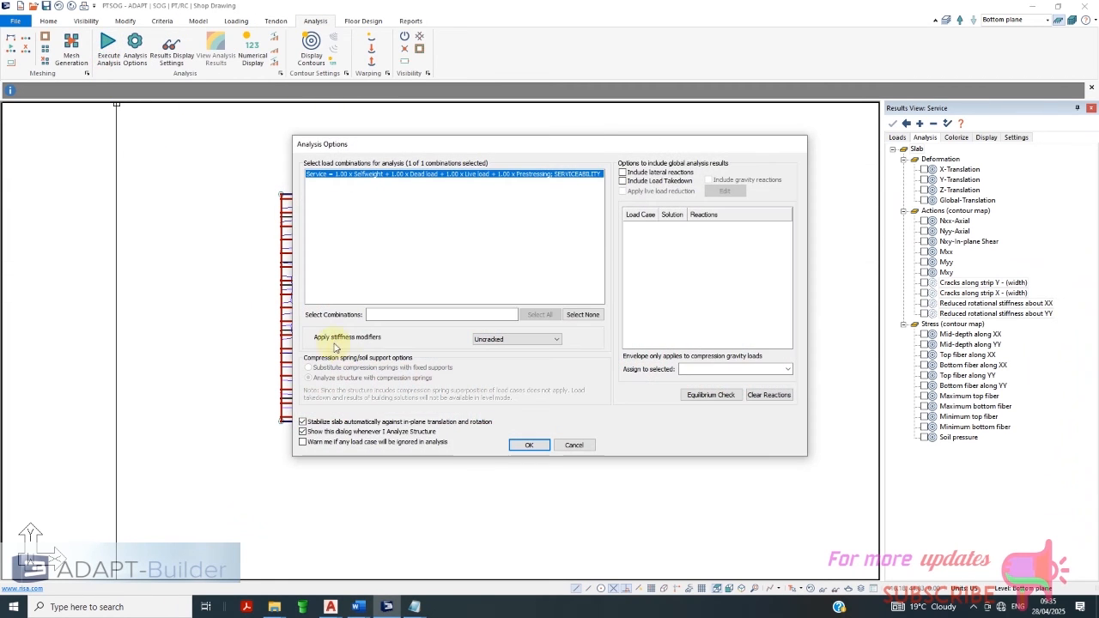
pyautogui.click(513, 445)
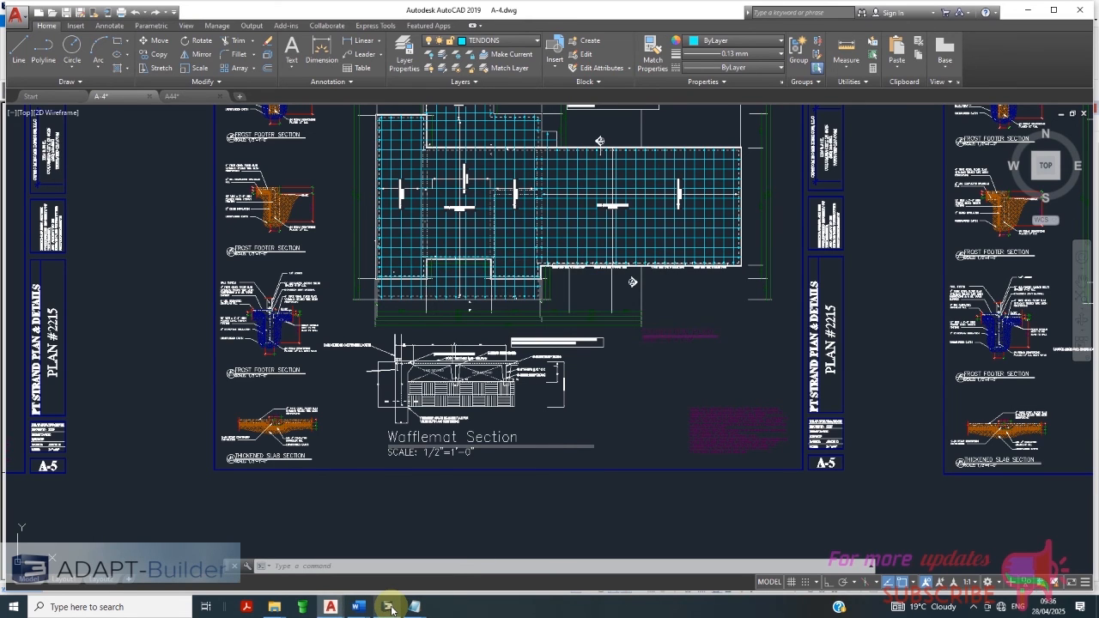
pyautogui.click(389, 607)
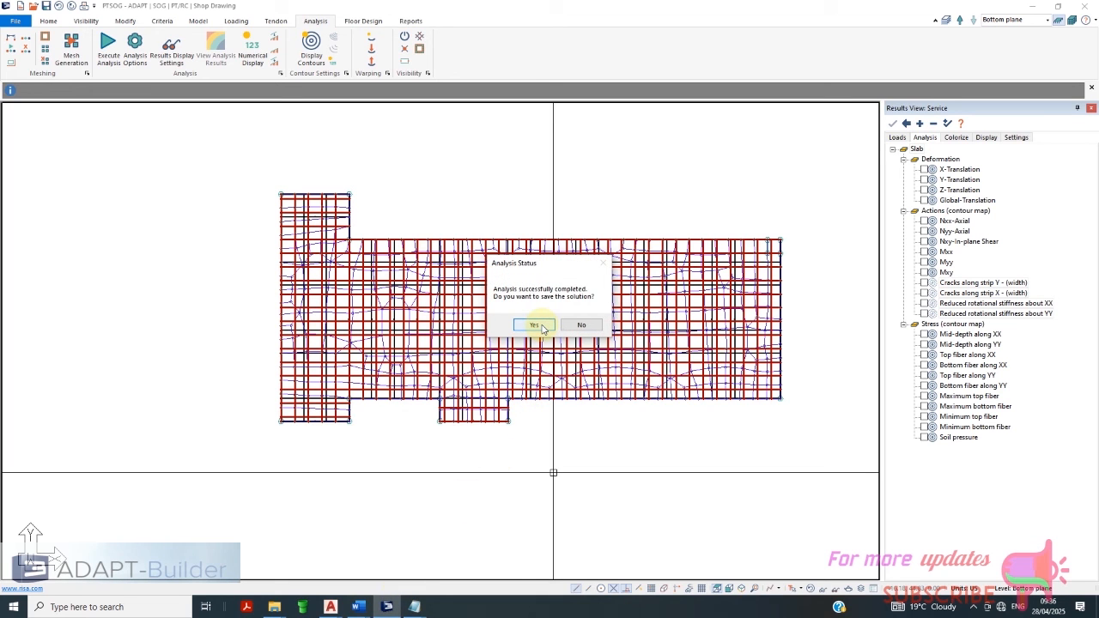
pyautogui.click(540, 325)
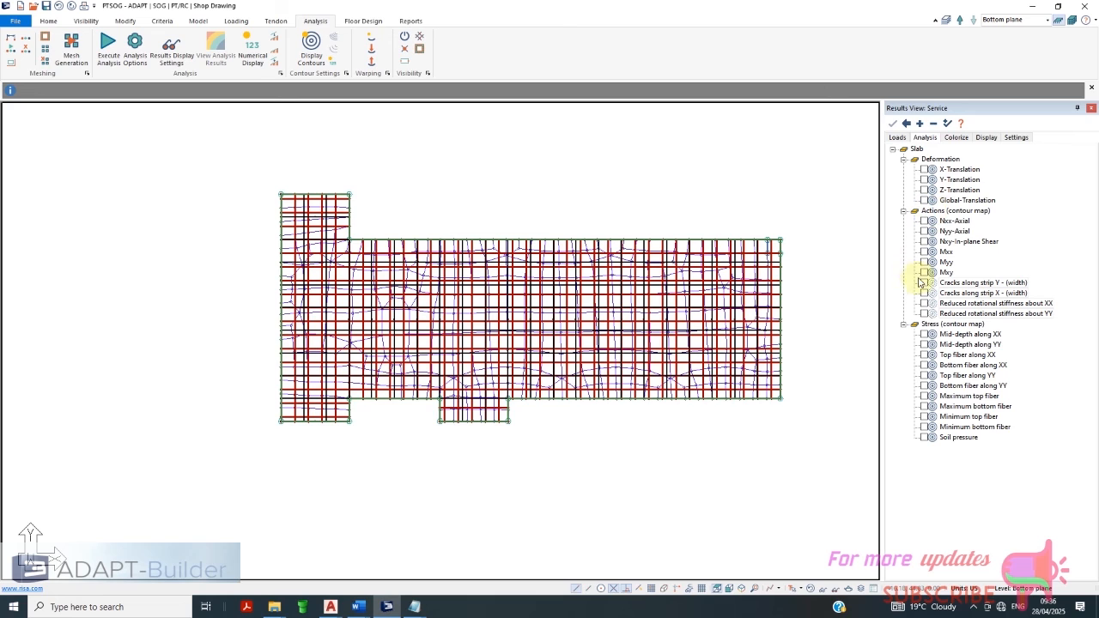
# Display the slab's Mxy action contour map, followed by the soil pressure contour map
pyautogui.click(924, 272)
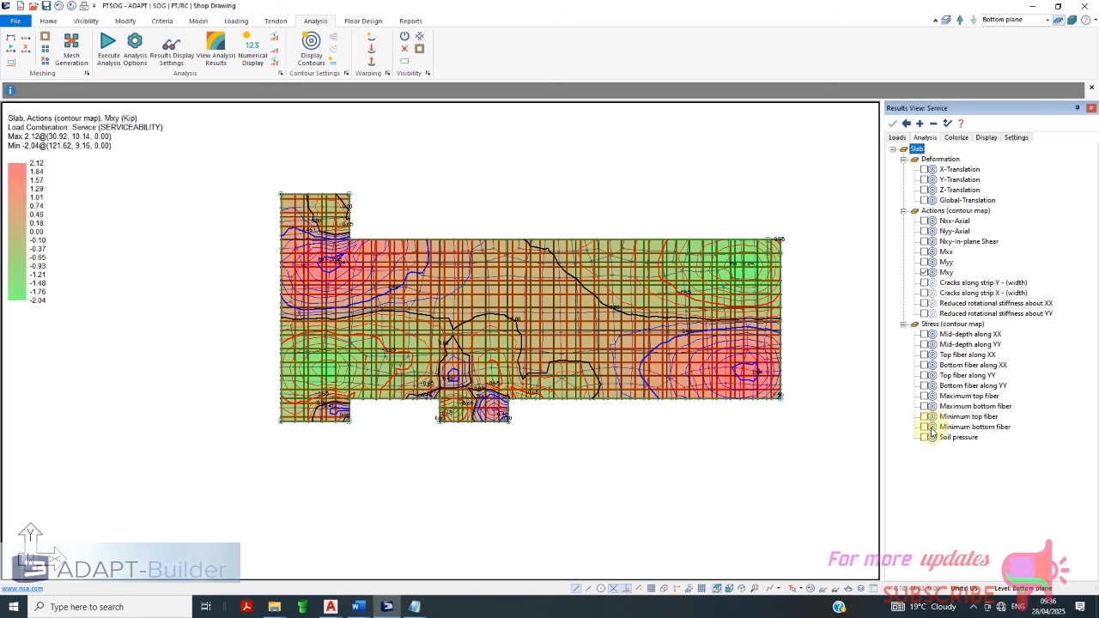
pyautogui.click(925, 438)
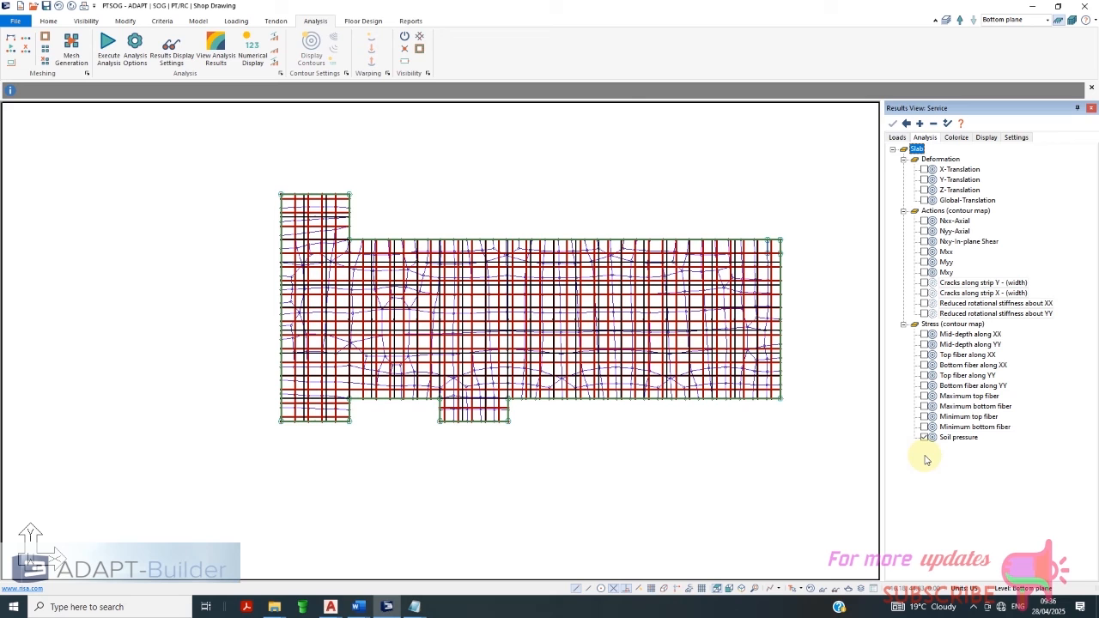
pyautogui.scroll(1, 602, 352)
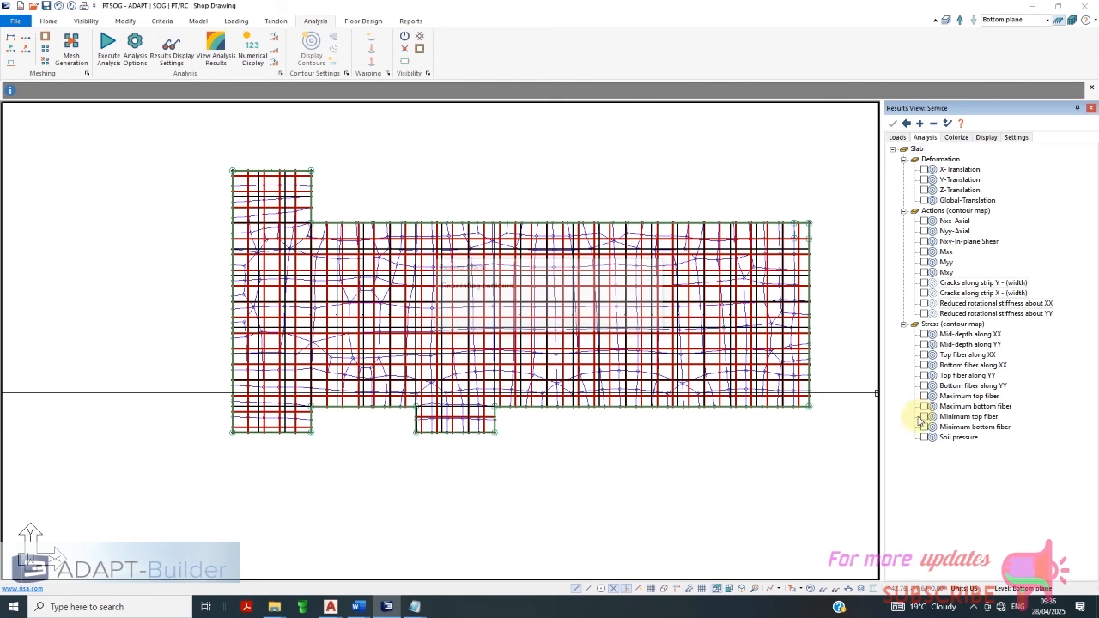
# View the slab contour maps for maximum top fiber stress, mid-depth stress along XX and Nxx-Axial action
pyautogui.click(925, 437)
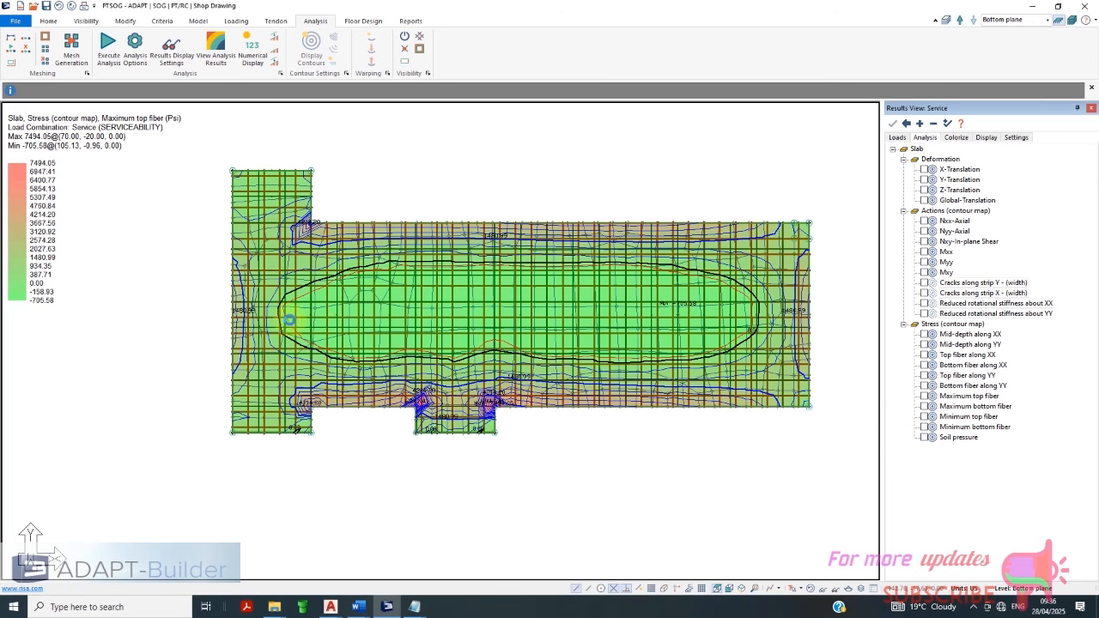
pyautogui.scroll(1, 40, 249)
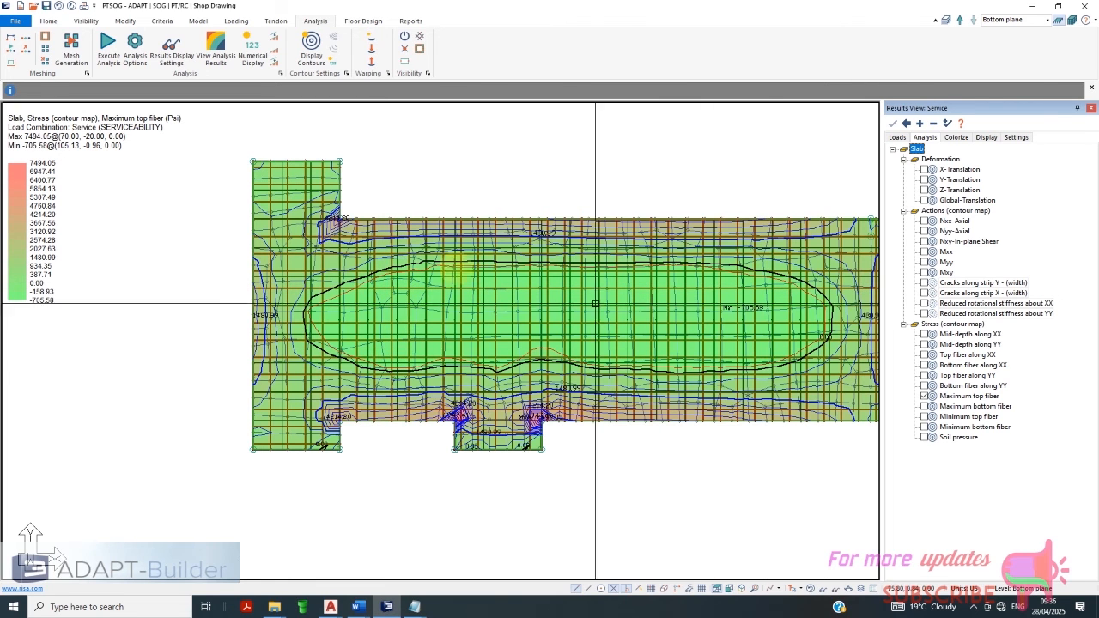
pyautogui.scroll(-1, 408, 273)
pyautogui.scroll(-1, 408, 273)
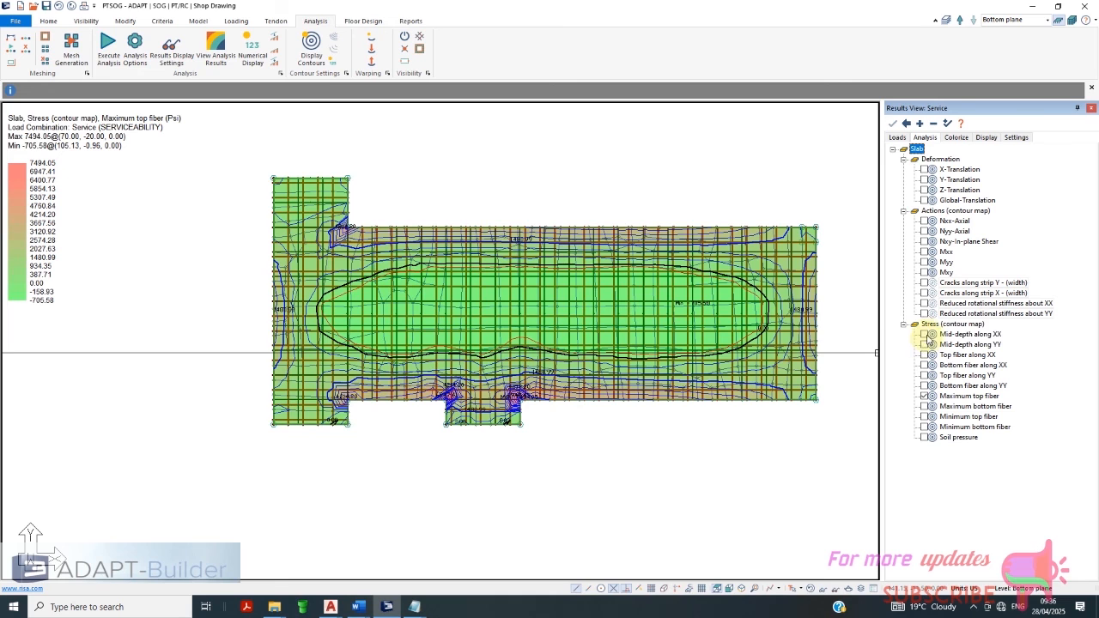
pyautogui.click(932, 335)
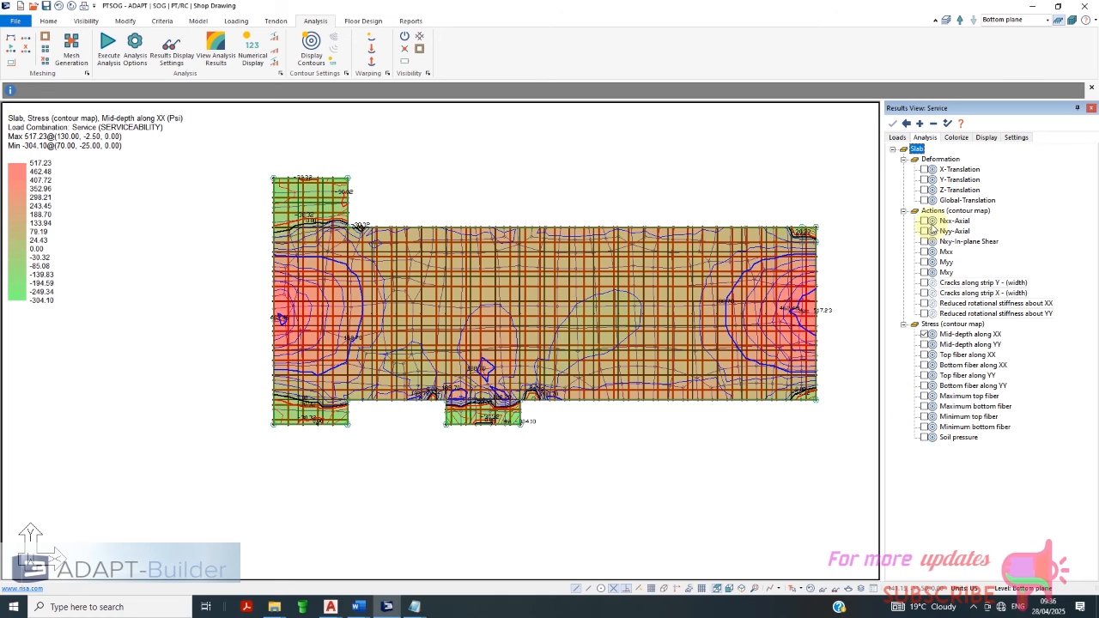
pyautogui.click(924, 222)
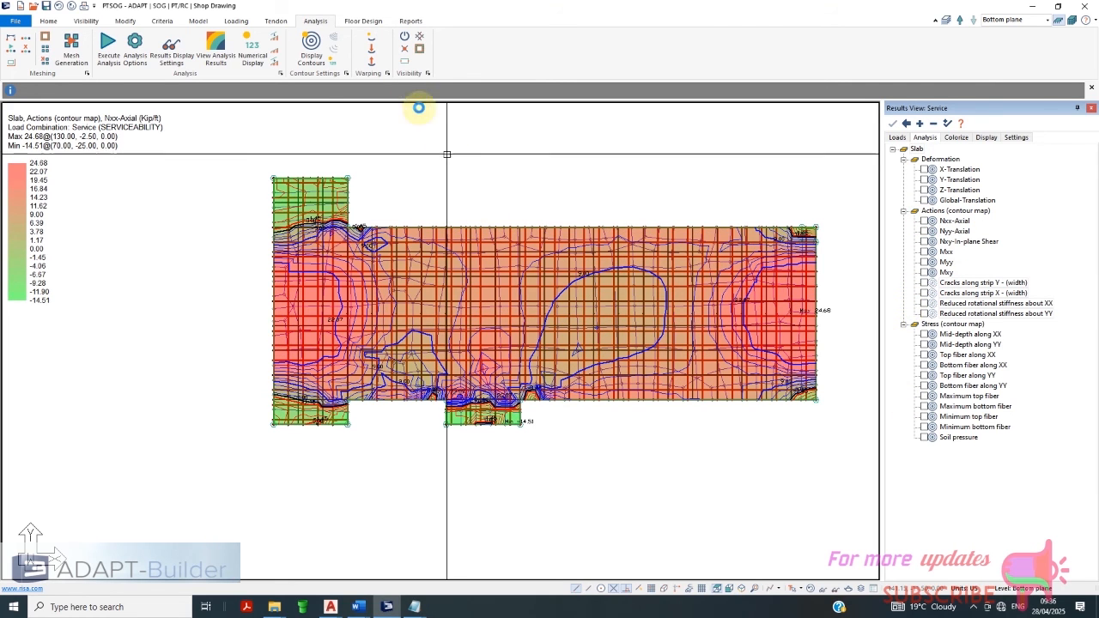
# Generate the design sections from the support lines in both directions across the slab
pyautogui.click(363, 20)
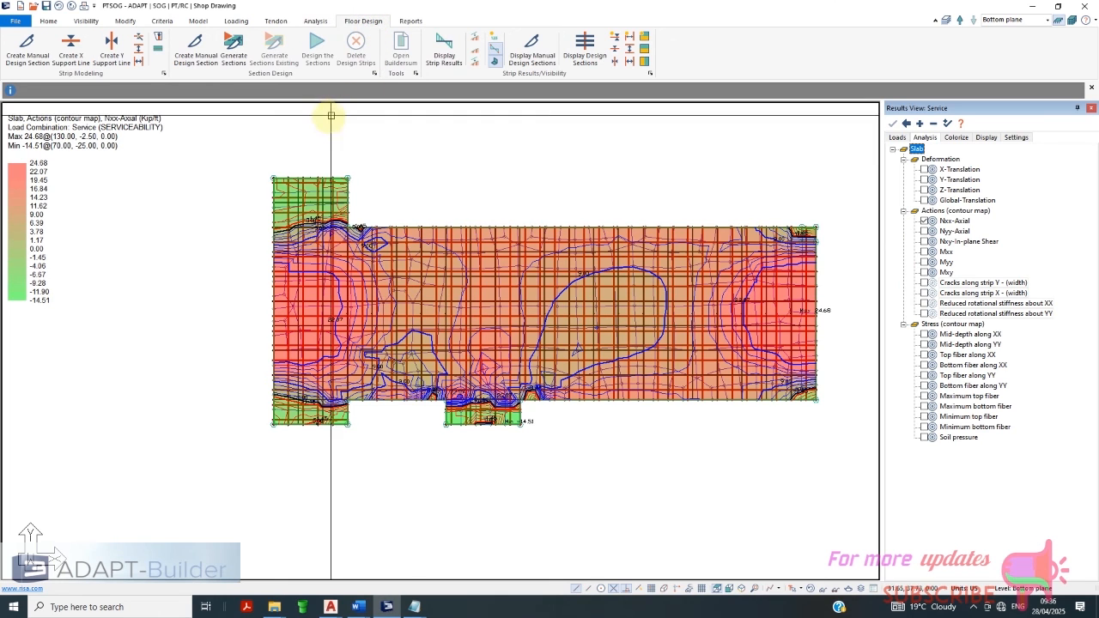
pyautogui.click(235, 59)
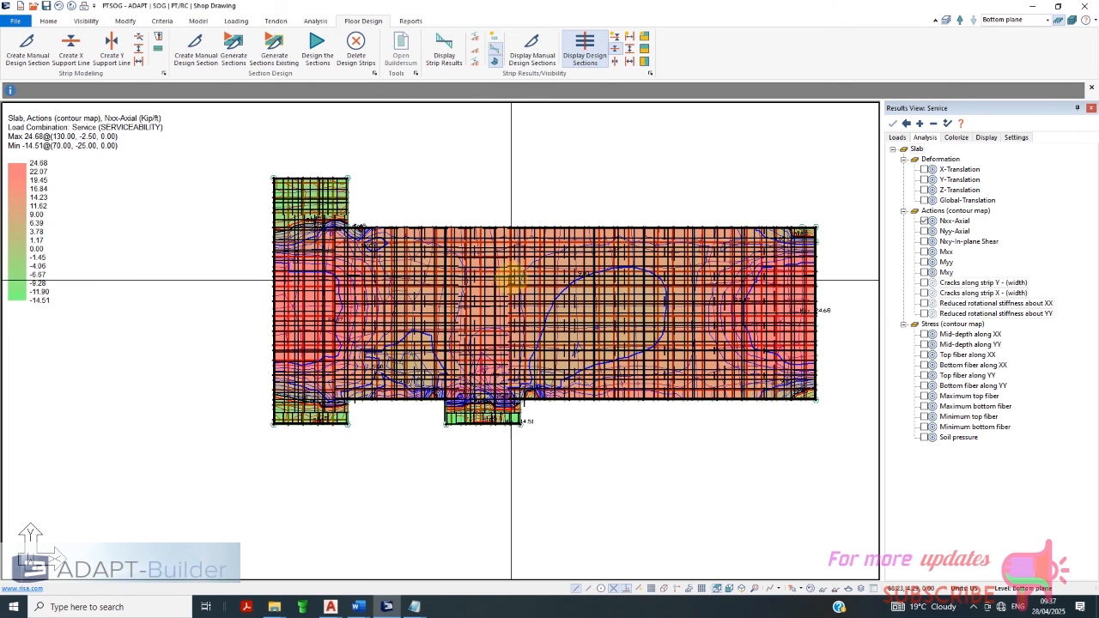
pyautogui.scroll(1, 497, 273)
pyautogui.scroll(1, 497, 274)
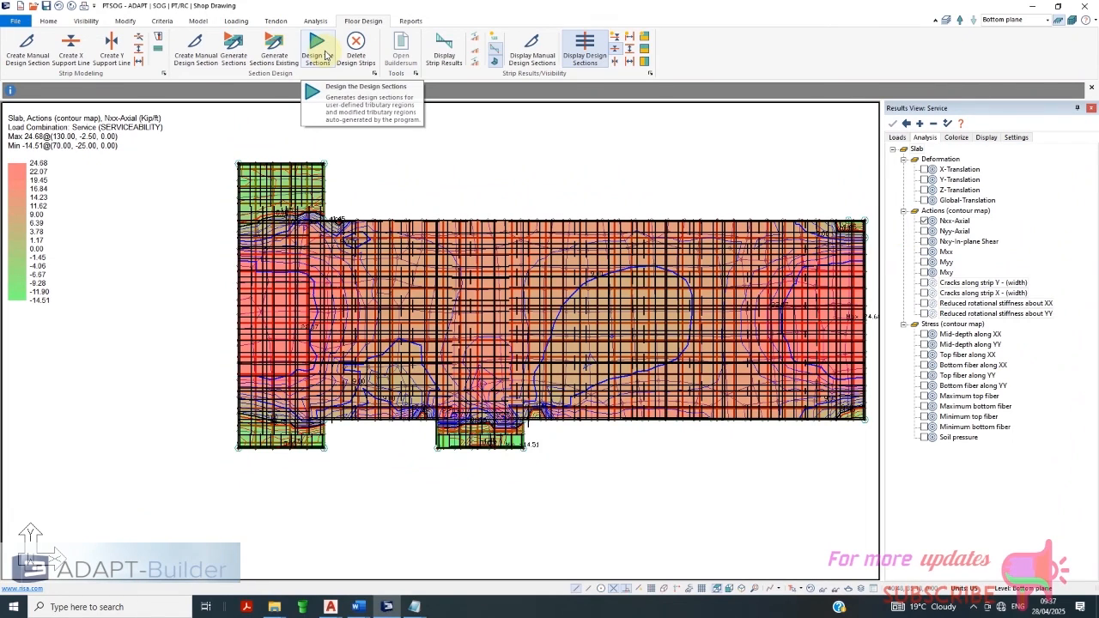
# Design the generated design sections and save the design results
pyautogui.click(325, 55)
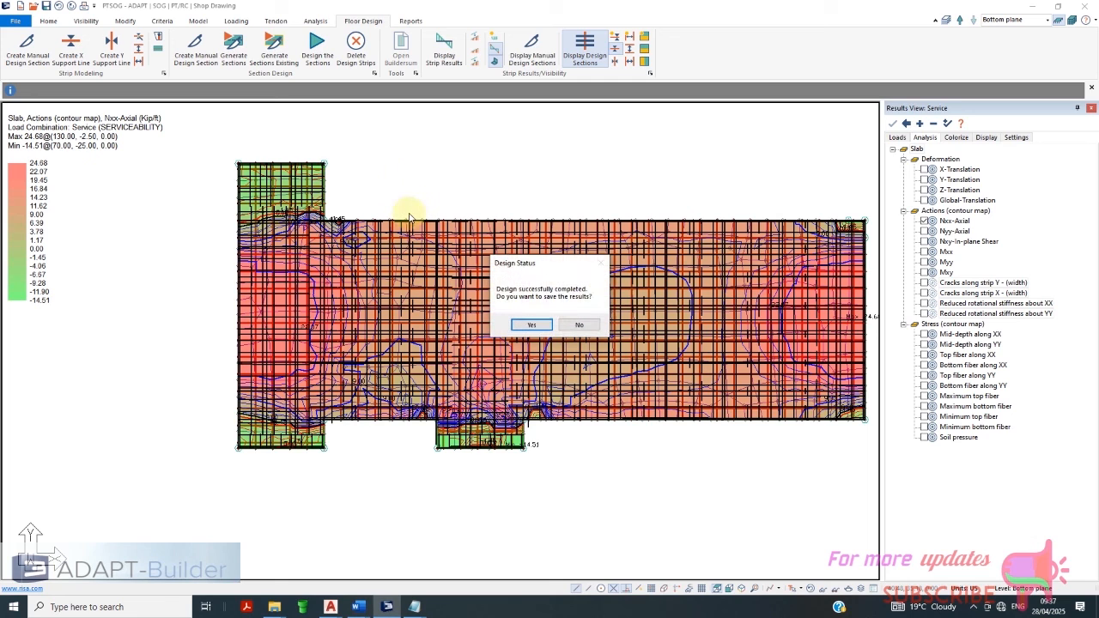
pyautogui.click(549, 326)
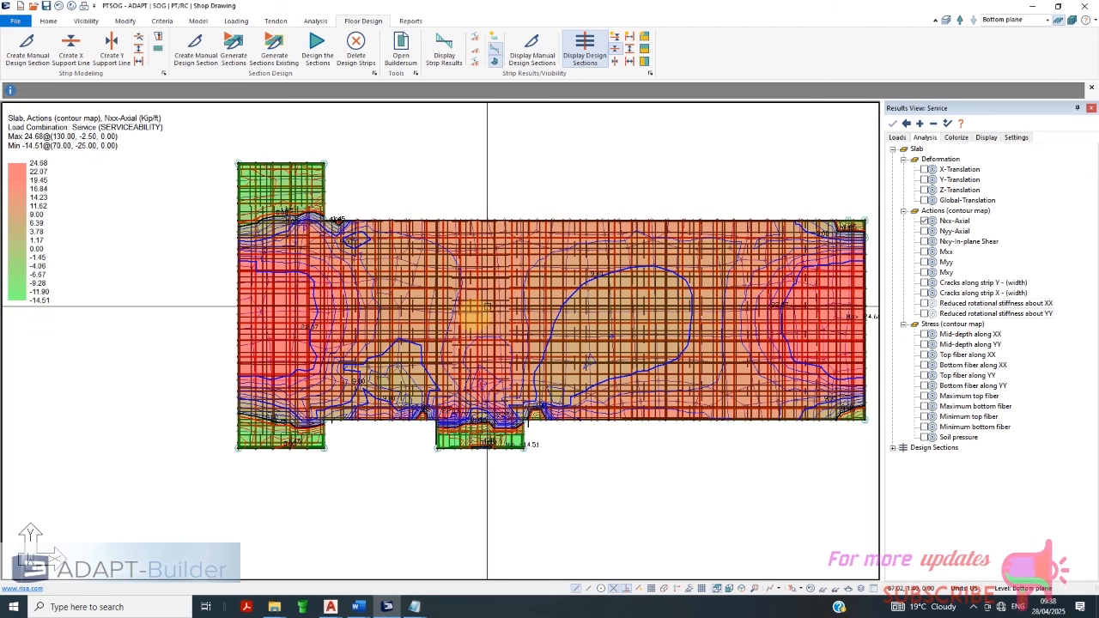
pyautogui.scroll(-1, 278, 341)
pyautogui.scroll(-1, 278, 340)
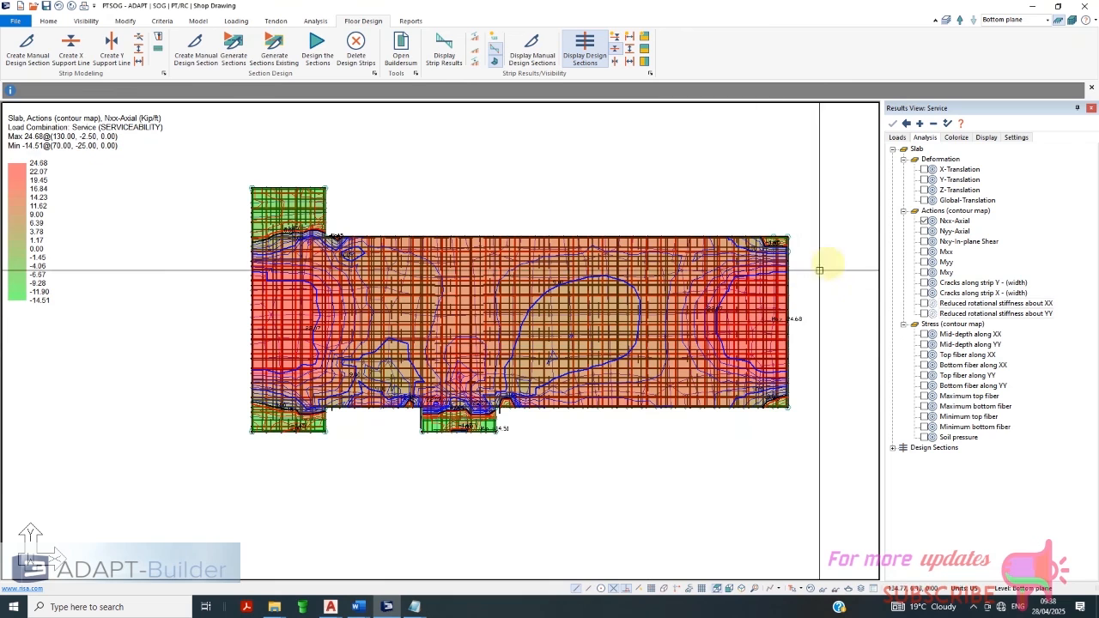
# Turn on the Y-direction support line display and view the slab's X-Translation and Z-Translation deformation contours
pyautogui.click(615, 60)
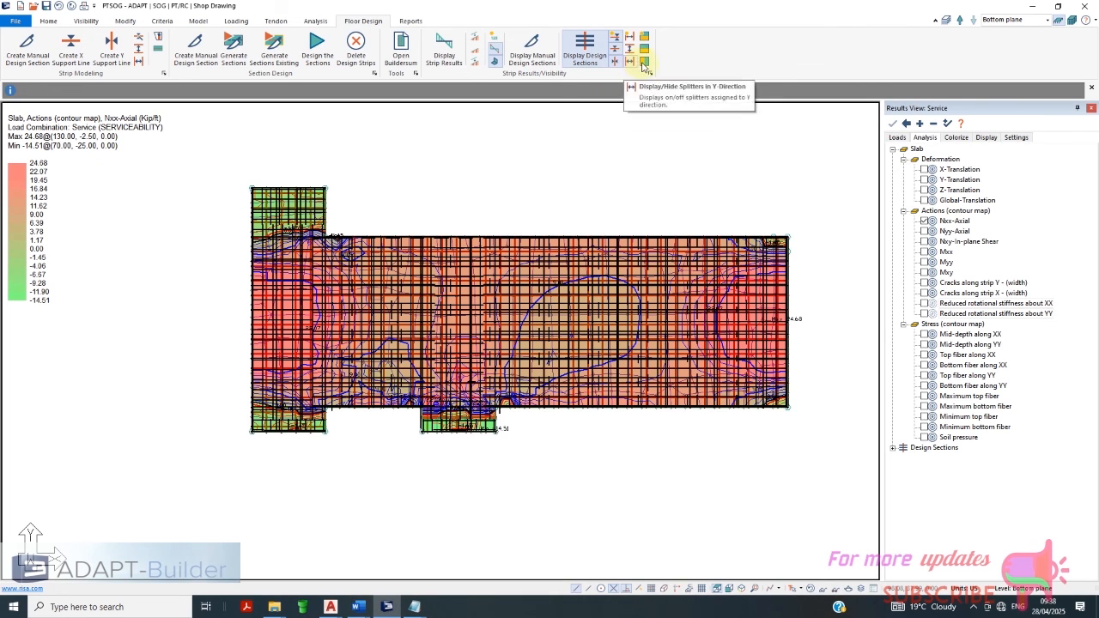
pyautogui.click(925, 169)
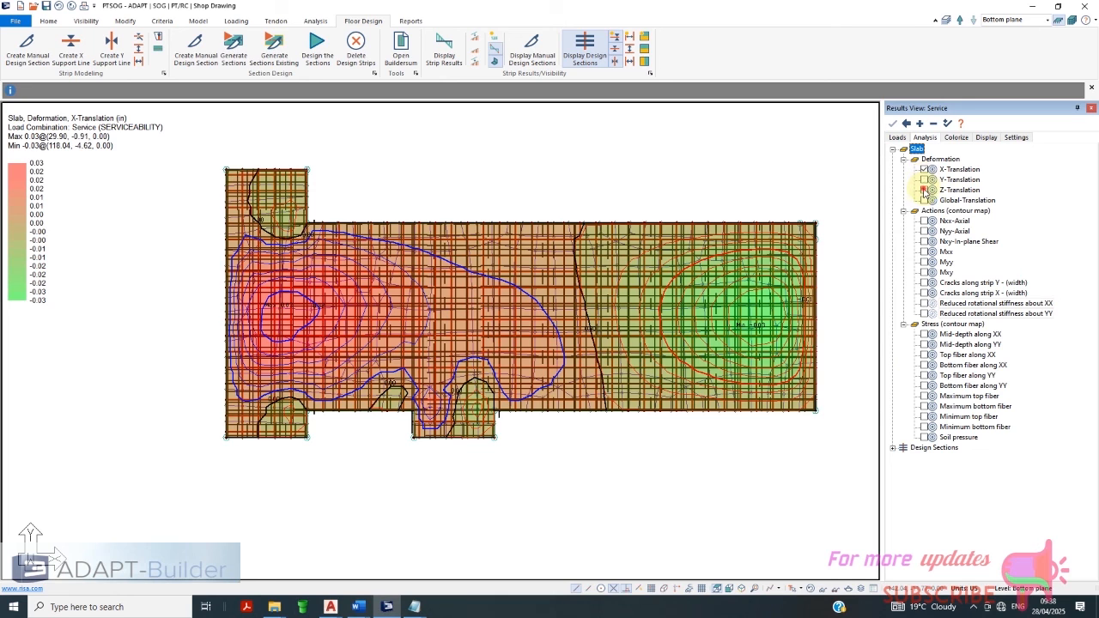
pyautogui.click(925, 231)
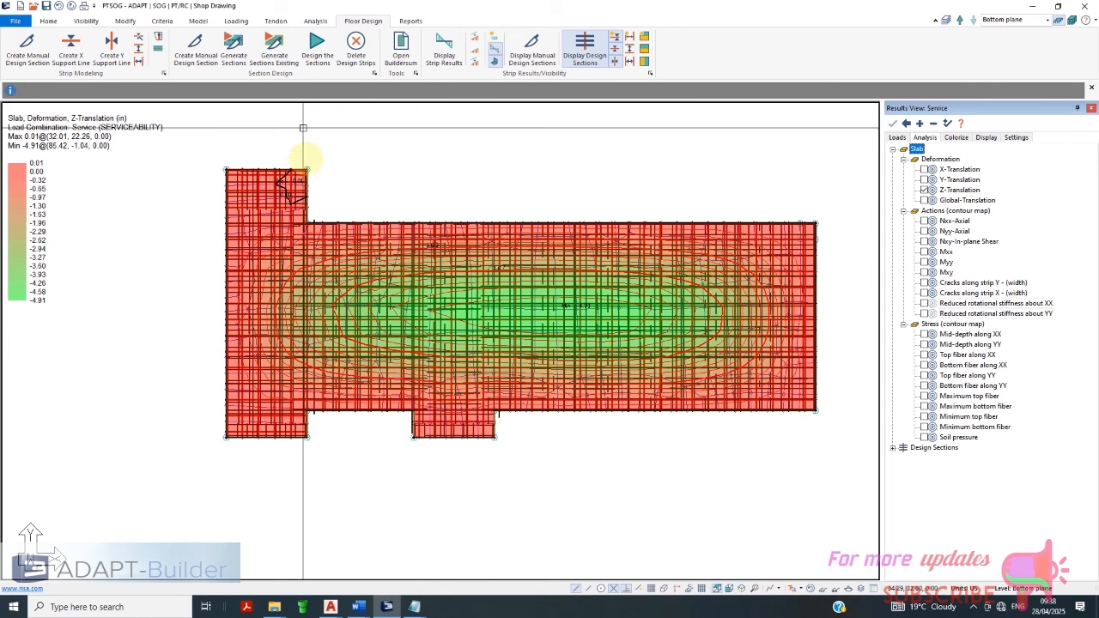
# Show the slab's Z-Translation deformation contours in an isometric view
pyautogui.click(86, 21)
pyautogui.click(48, 21)
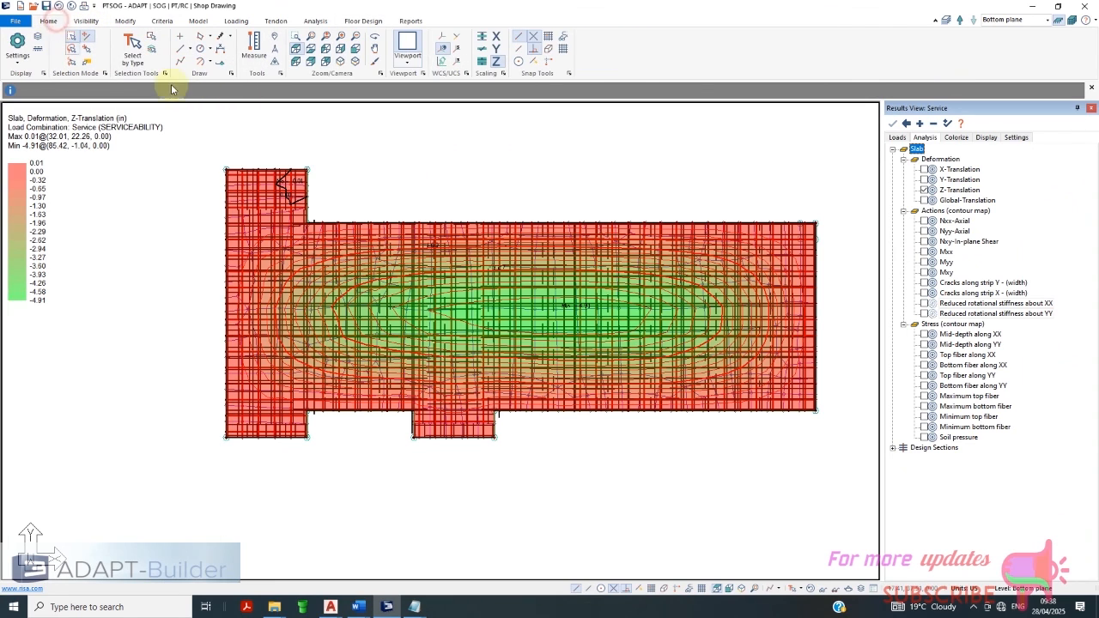
pyautogui.click(341, 63)
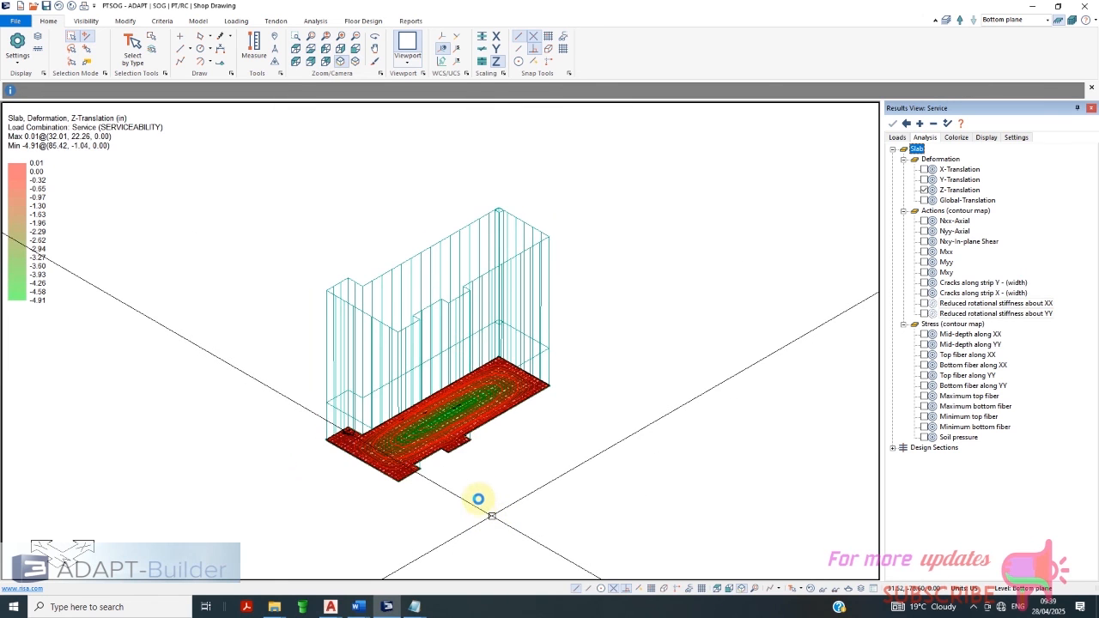
# Show the slab's Bottom fiber along YY stress contours, followed by the Minimum bottom fiber stress contours
pyautogui.scroll(4, 478, 499)
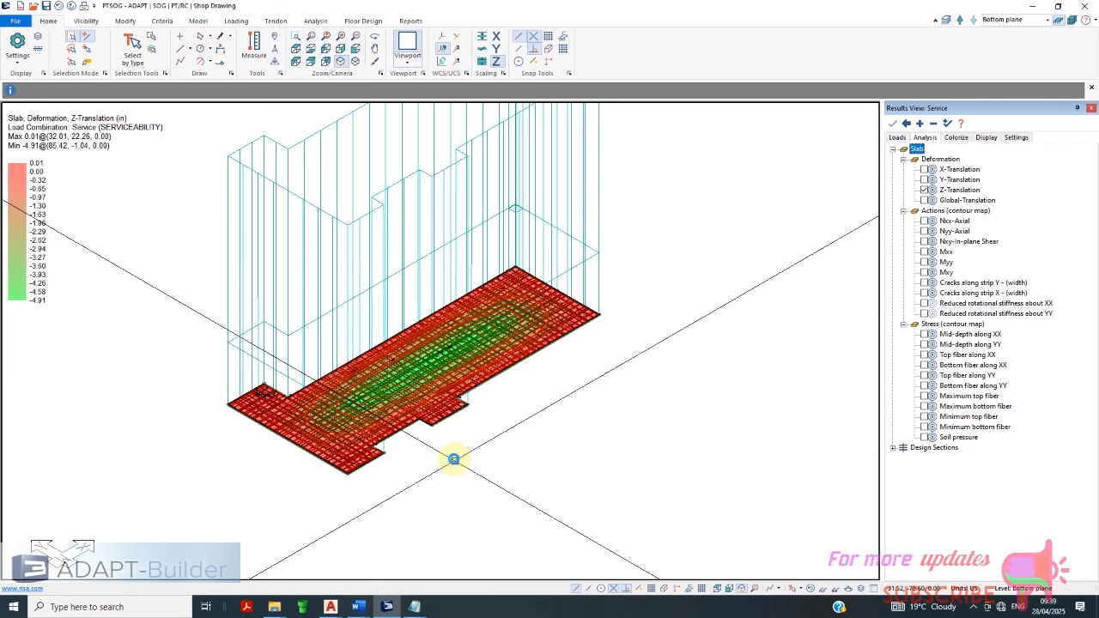
pyautogui.scroll(3, 439, 435)
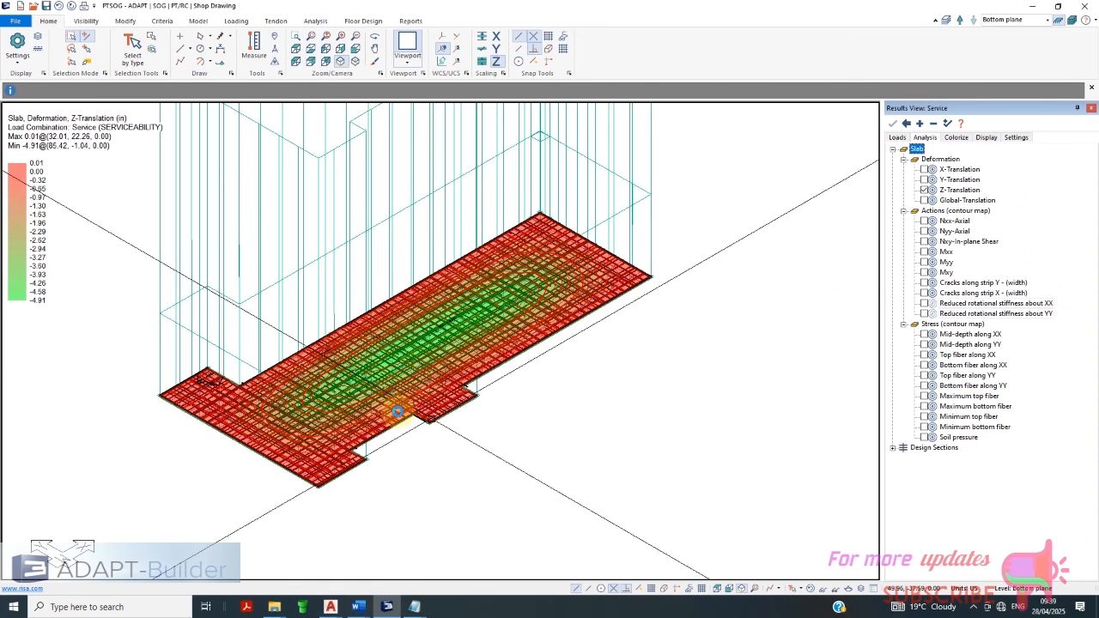
pyautogui.scroll(3, 391, 412)
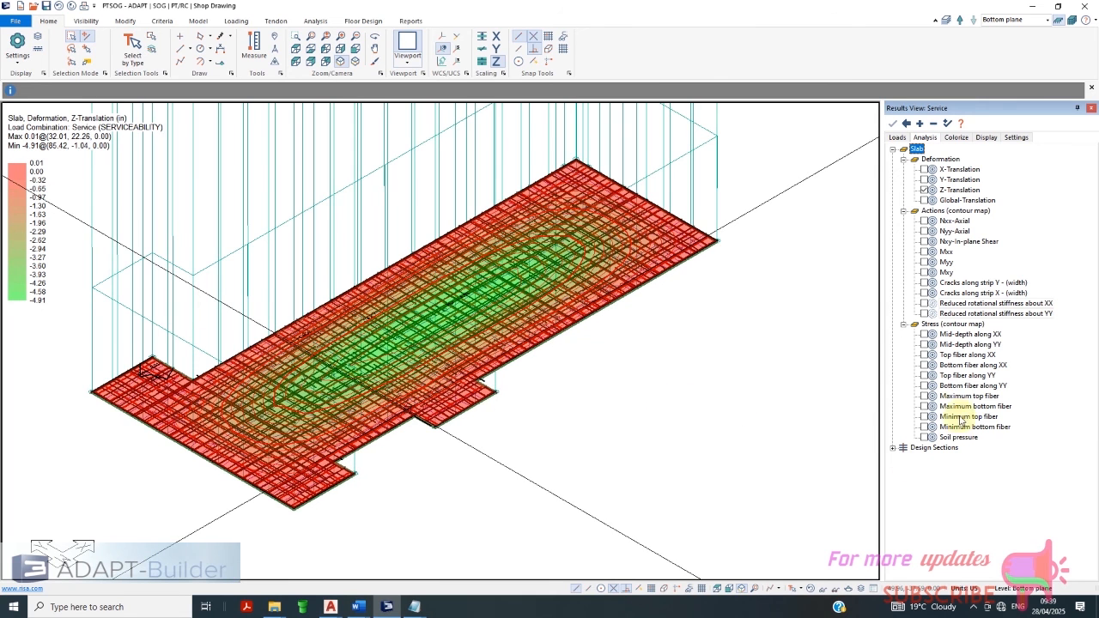
pyautogui.click(923, 385)
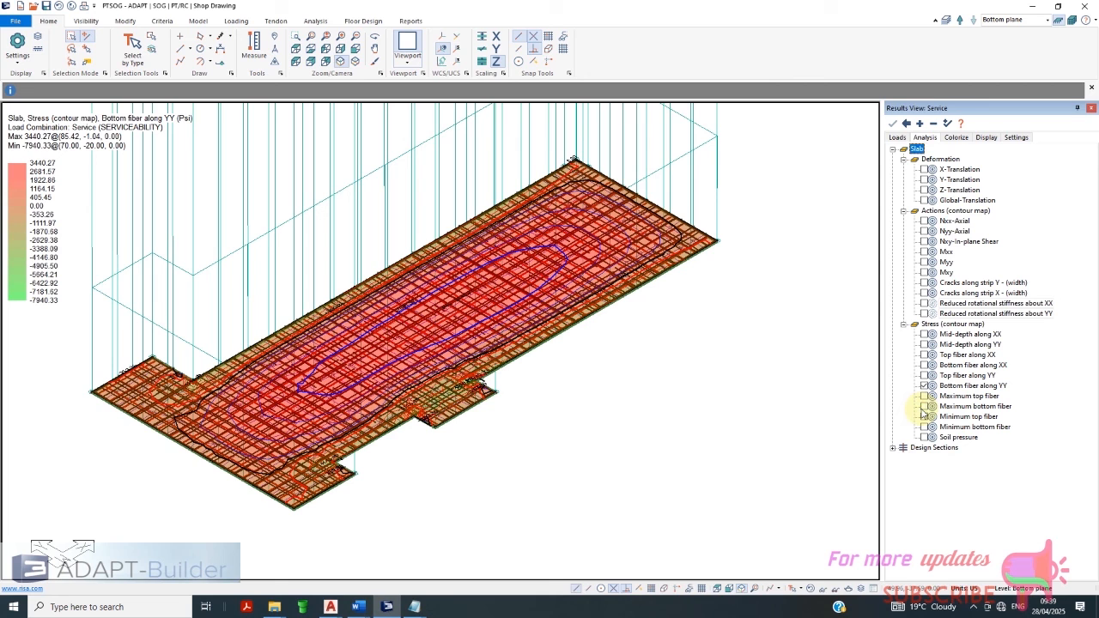
pyautogui.click(921, 428)
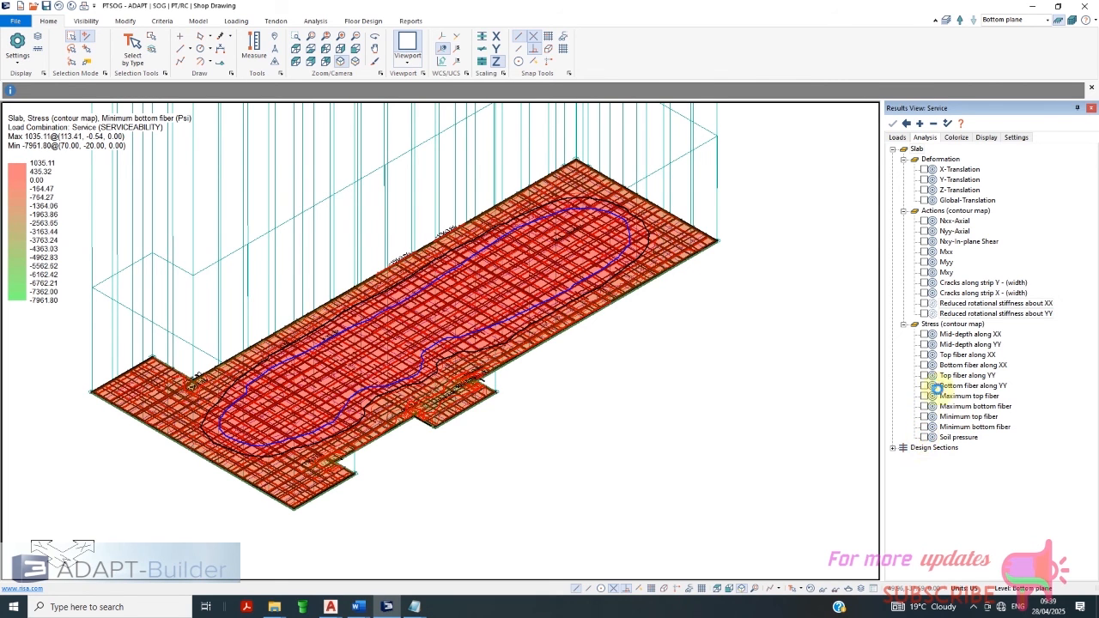
# Display the design strip results over the slab's stress contours and inspect them across the whole slab
pyautogui.click(368, 21)
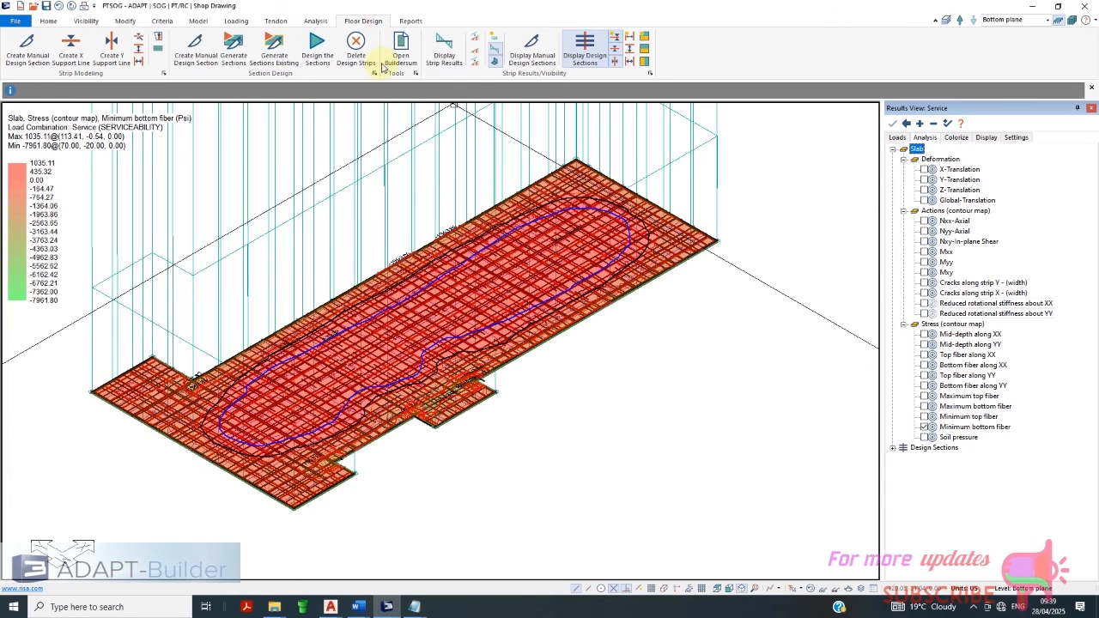
pyautogui.click(445, 56)
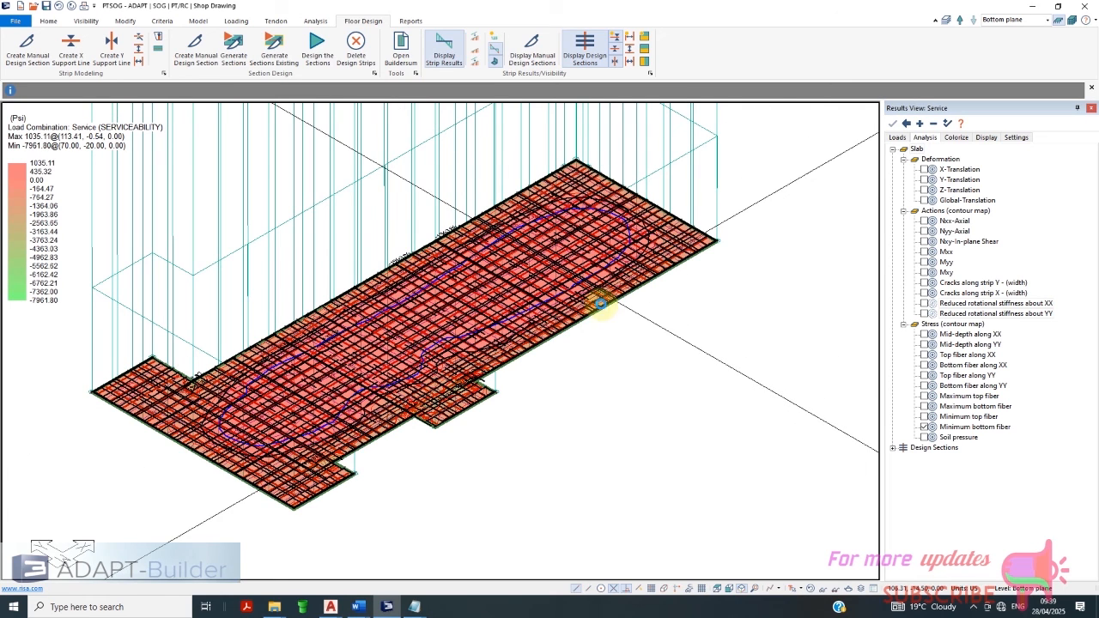
pyautogui.scroll(-2, 577, 370)
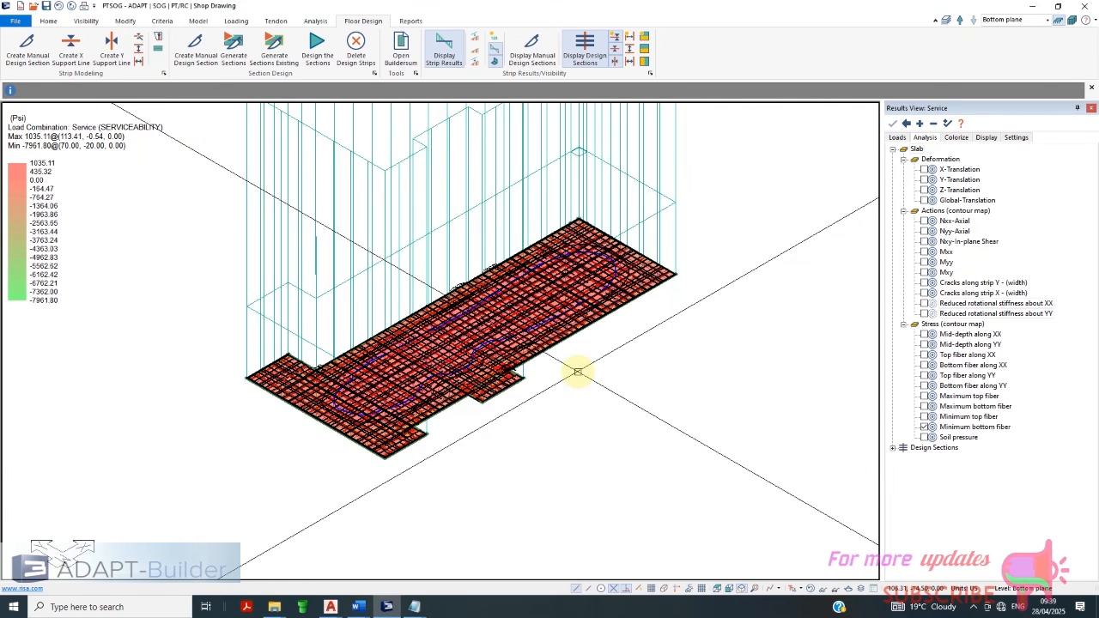
pyautogui.scroll(-1, 507, 369)
pyautogui.scroll(4, 488, 369)
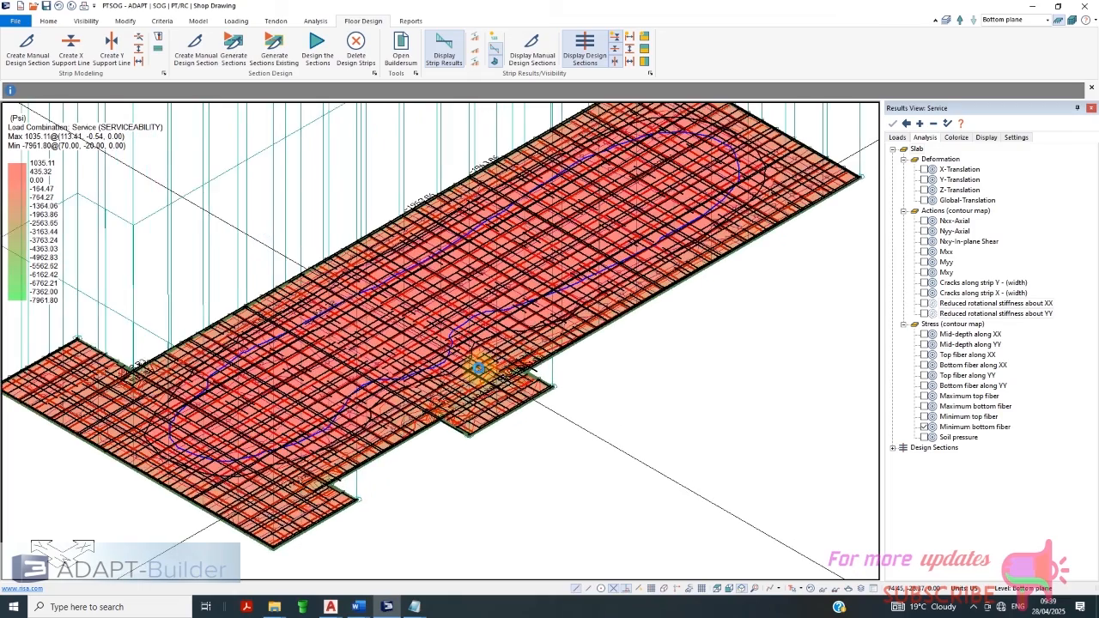
pyautogui.scroll(3, 480, 370)
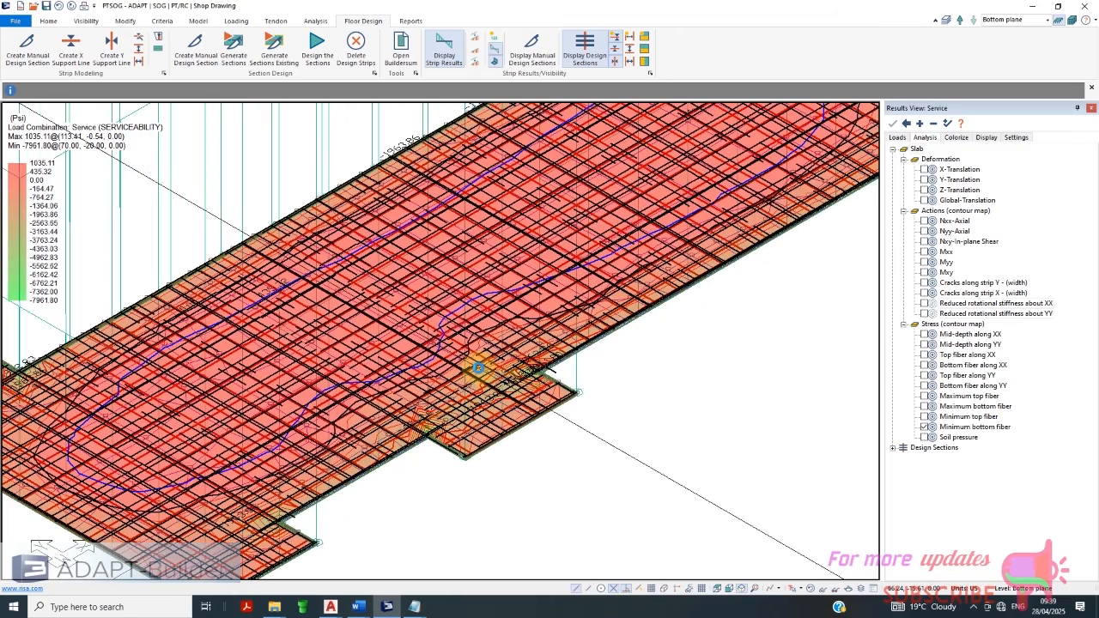
pyautogui.scroll(-3, 479, 369)
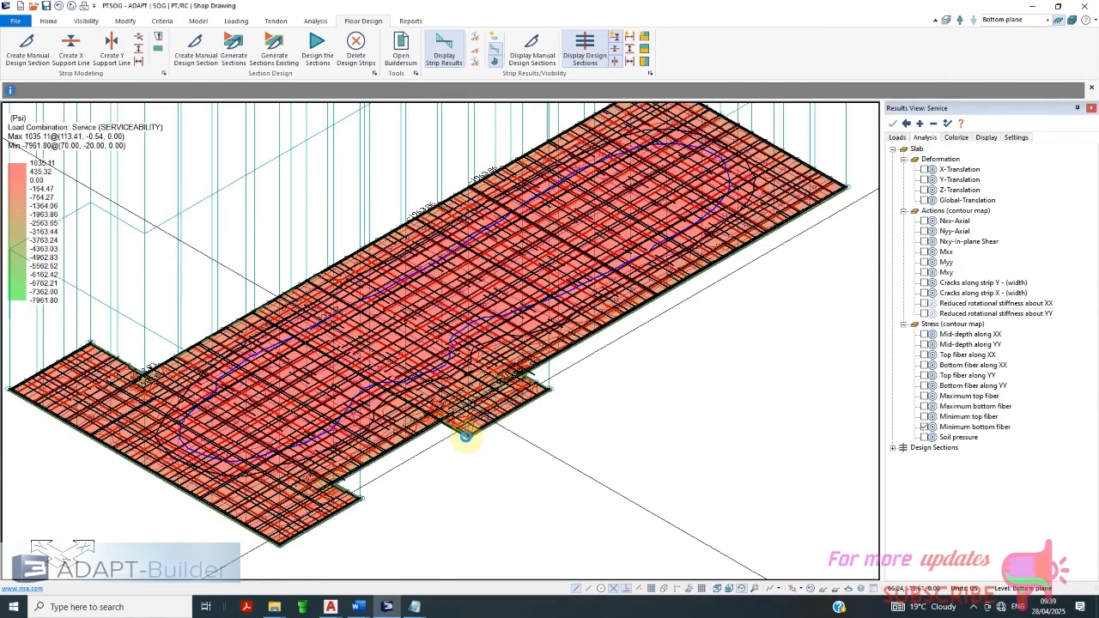
pyautogui.scroll(-2, 465, 437)
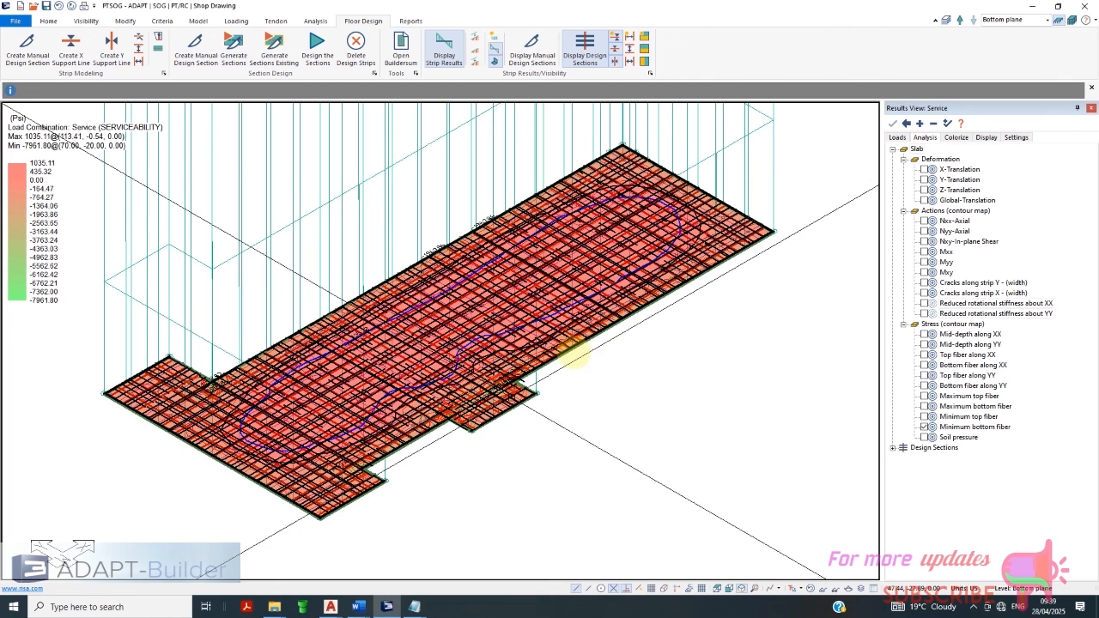
pyautogui.click(979, 609)
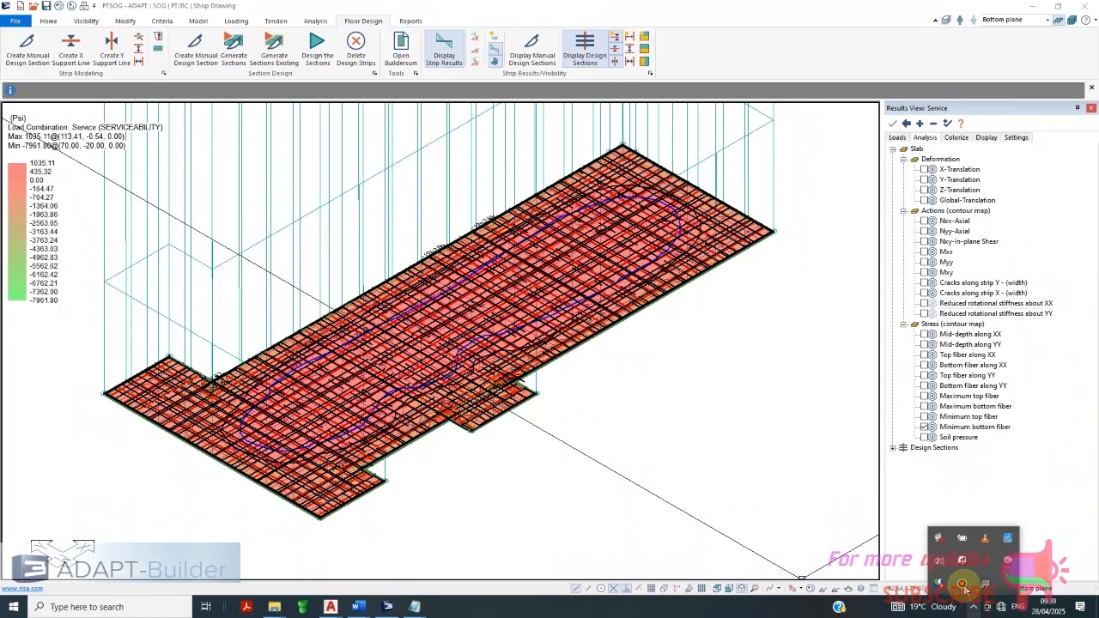
pyautogui.click(941, 584)
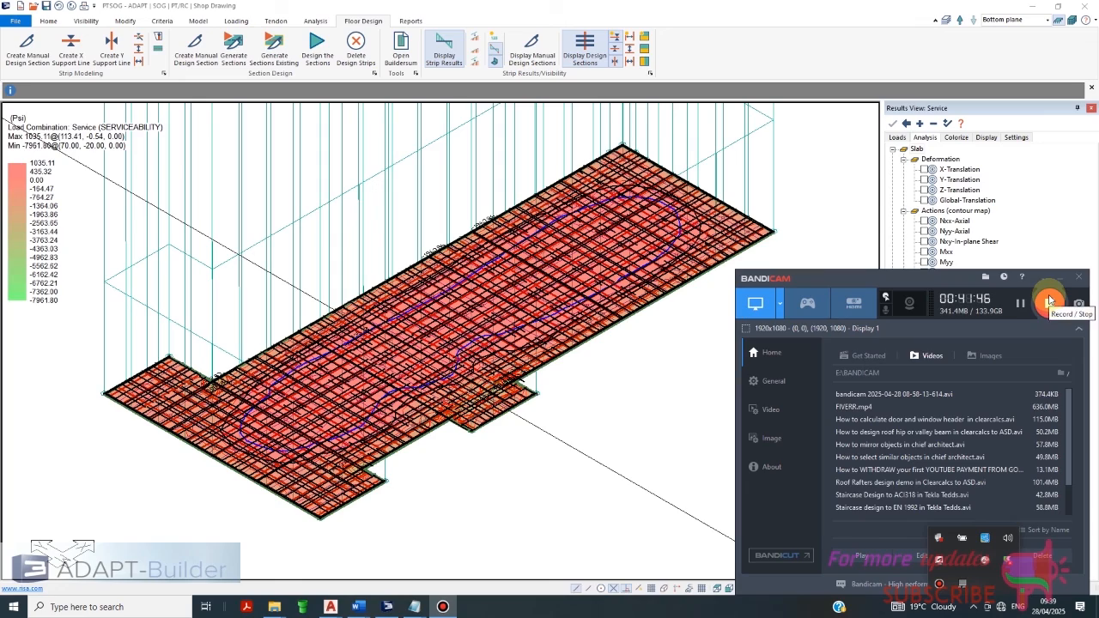